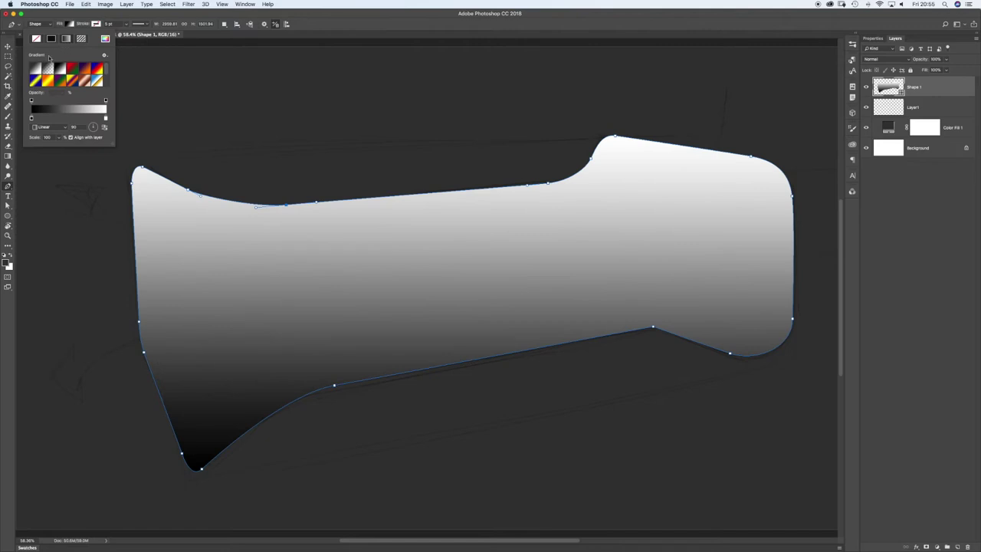
Step: Open the shape's gradient fill for editing and change its black colour stop to dark grey
{"action": "left_click", "coordinate": [84, 110]}
{"action": "left_click", "coordinate": [478, 456]}
{"action": "left_click", "coordinate": [510, 445]}
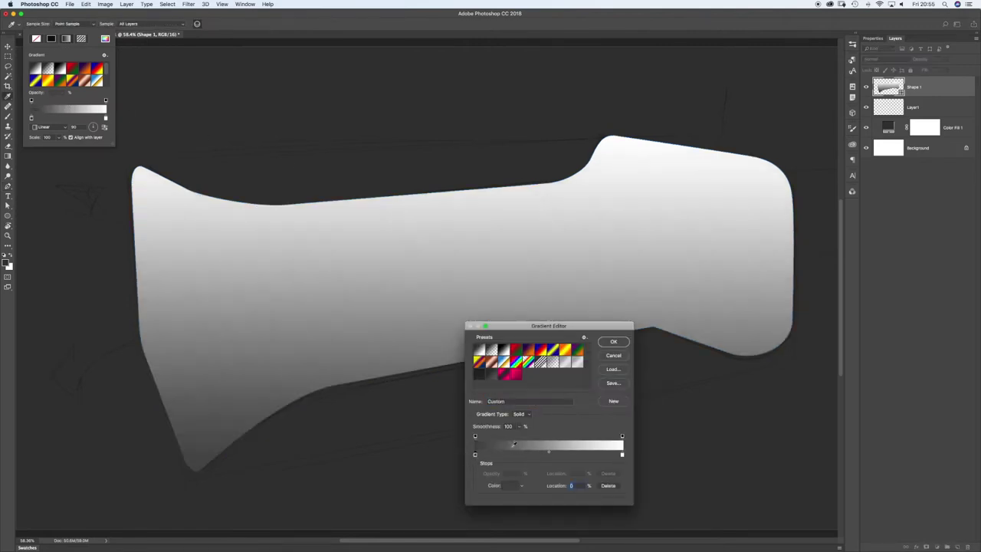
Step: Change the gradient's white colour stop at 100% to light grey and accept the edited gradient
{"action": "left_click", "coordinate": [621, 455]}
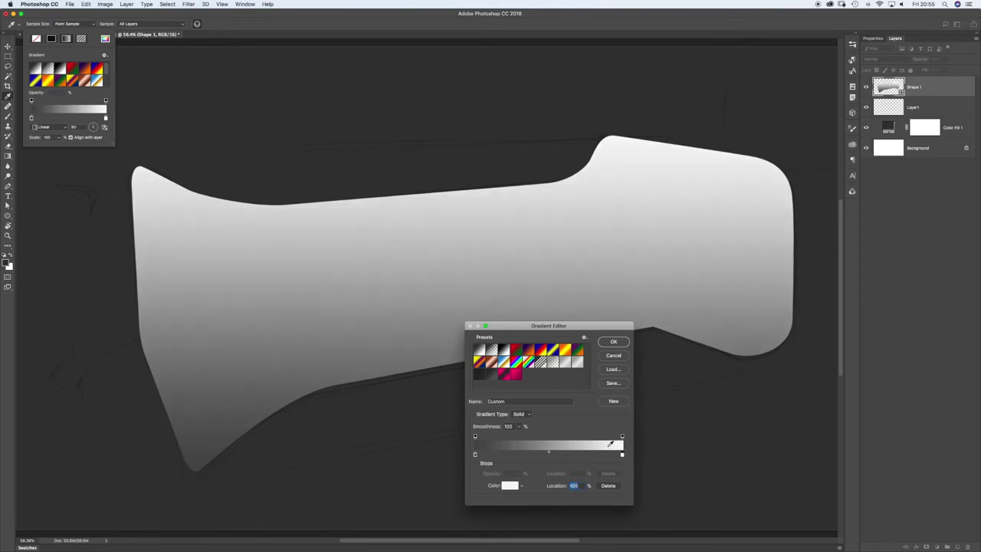
{"action": "left_click", "coordinate": [610, 445]}
{"action": "left_click", "coordinate": [609, 444]}
{"action": "left_click", "coordinate": [607, 445]}
{"action": "left_click", "coordinate": [602, 443]}
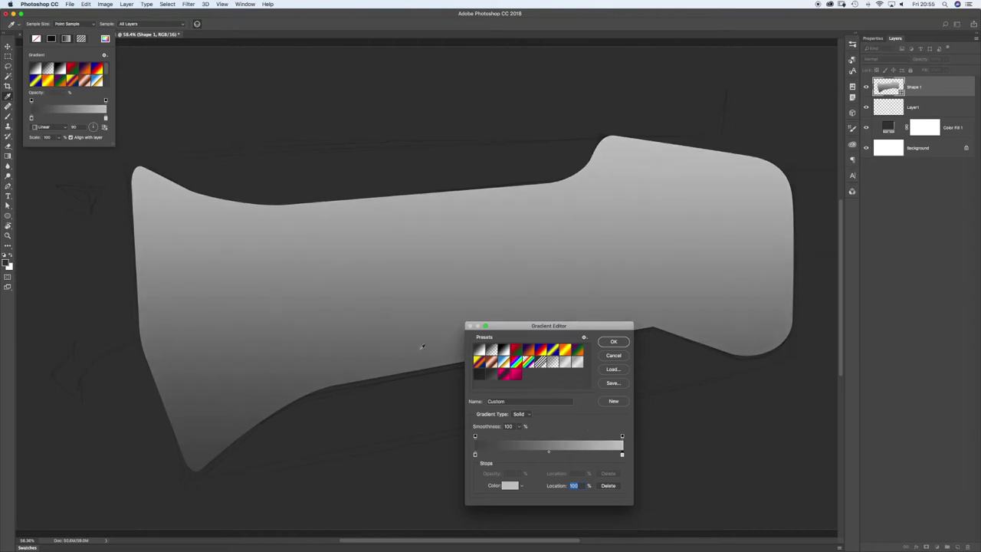
{"action": "key", "text": "Return"}
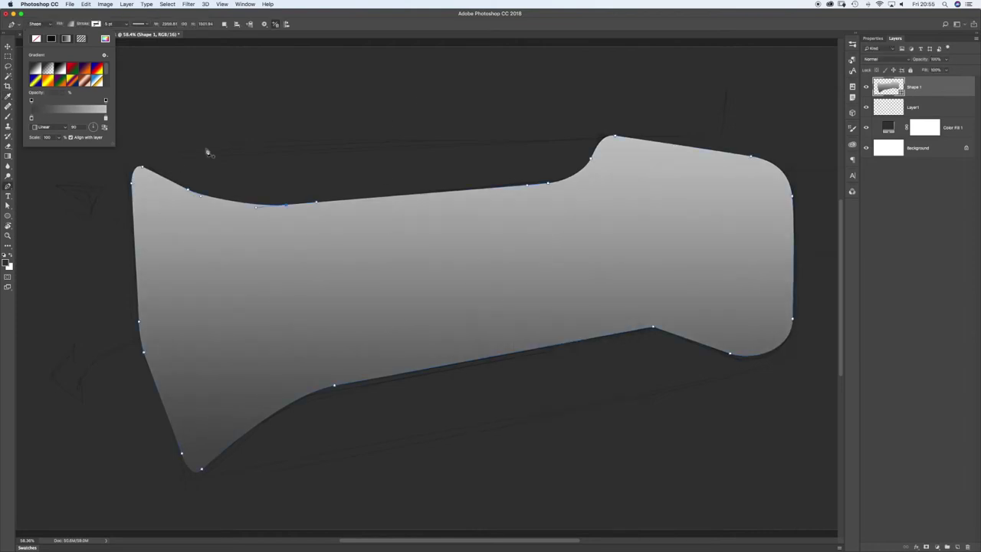
{"action": "left_click", "coordinate": [254, 141]}
{"action": "key", "text": "super+z"}
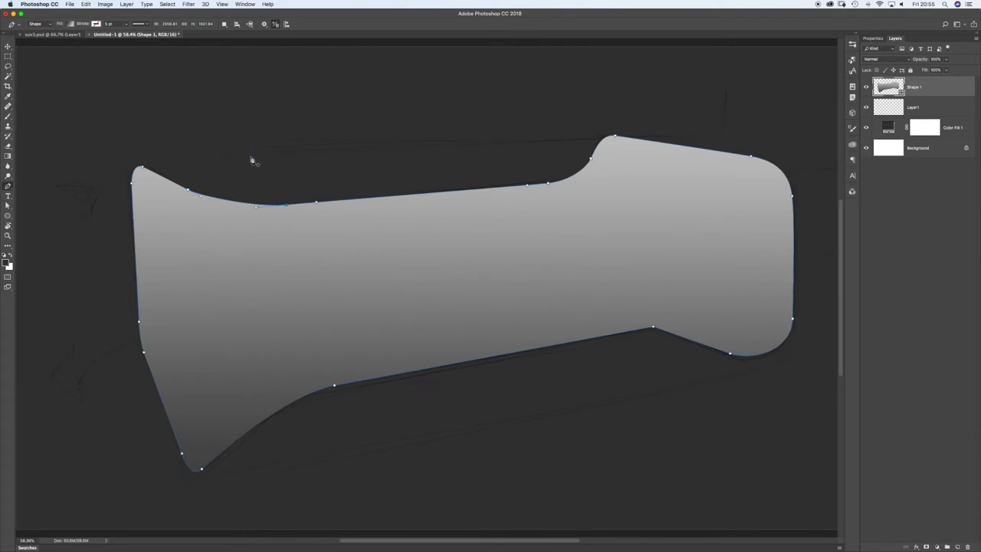
Step: Move Layer1 above Shape 1 so the sketch lies over the gradient shape, and make Shape 1 the active layer
{"action": "key", "text": "a"}
{"action": "key", "text": "super+space"}
{"action": "left_click_drag", "start_coordinate": [206, 178], "coordinate": [426, 163]}
{"action": "mouse_move", "coordinate": [916, 107]}
{"action": "left_mouse_down"}
{"action": "mouse_move", "coordinate": [923, 86]}
{"action": "mouse_move", "coordinate": [948, 86]}
{"action": "left_mouse_up"}
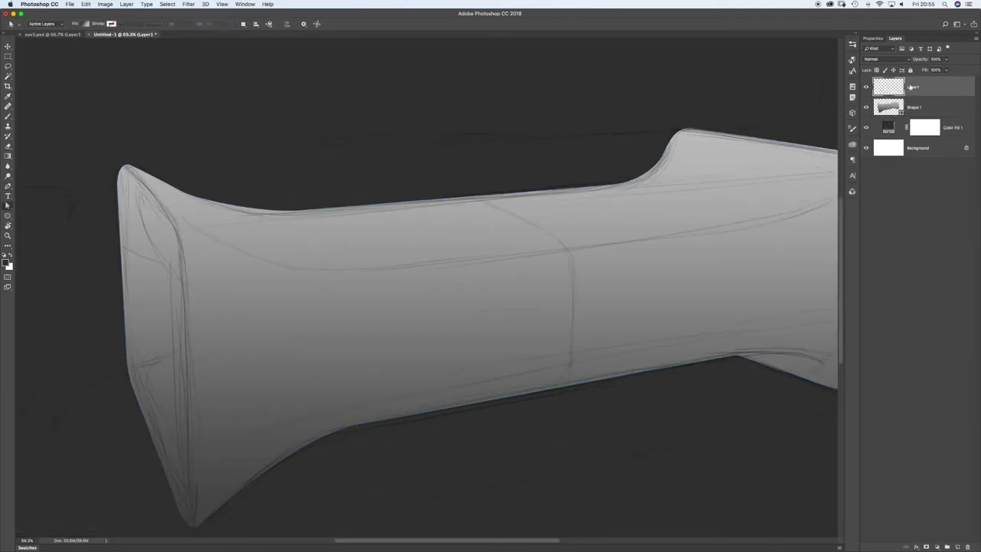
{"action": "left_click", "coordinate": [886, 106]}
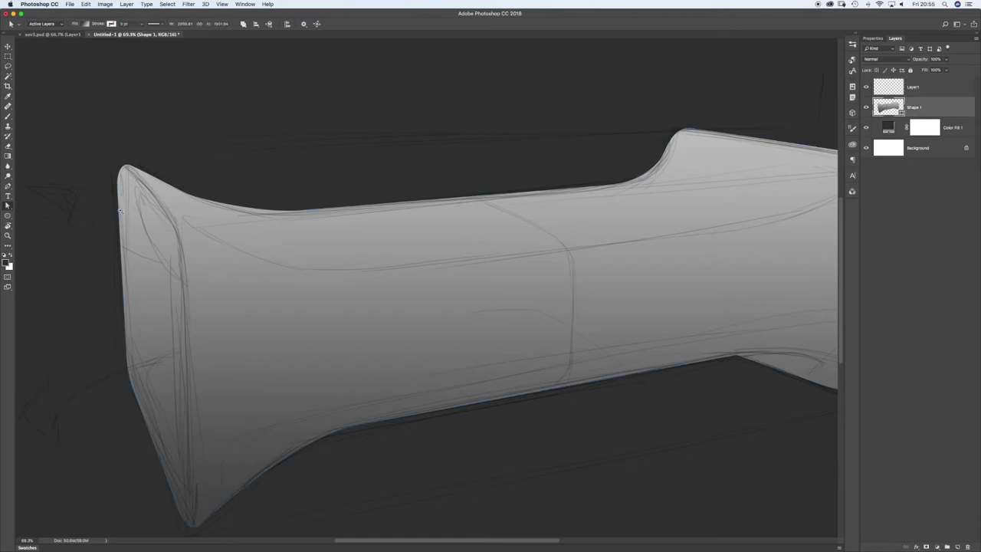
Step: Lengthen the direction handle on the upper edge's concave curve near the shape's flared end to follow the sketch
{"action": "key", "text": "super+space"}
{"action": "left_click_drag", "start_coordinate": [119, 210], "coordinate": [131, 197]}
{"action": "left_click", "coordinate": [262, 185]}
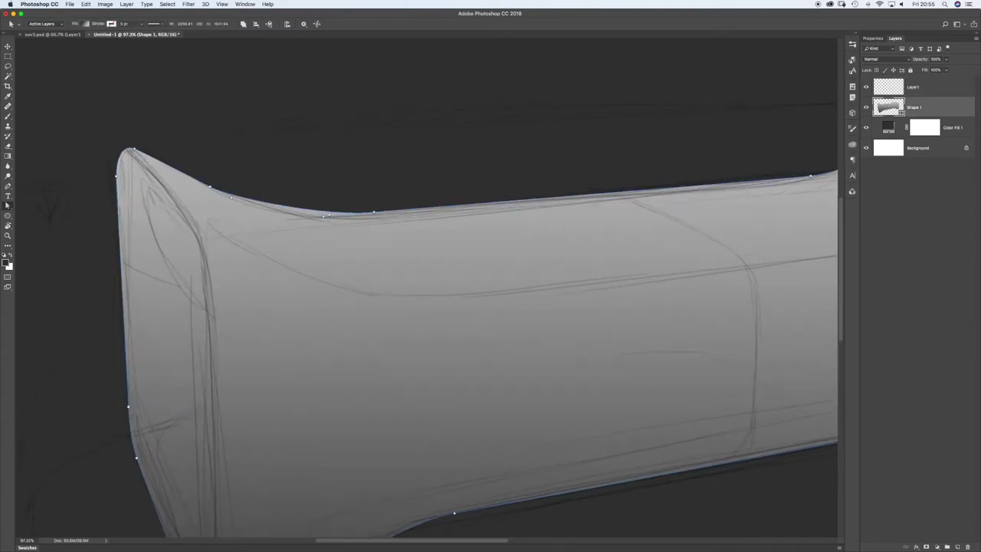
{"action": "left_click_drag", "start_coordinate": [324, 219], "coordinate": [308, 219]}
{"action": "left_click", "coordinate": [231, 197]}
Step: With the Direct Selection tool, extend the handle where the slope enters the upper concave curve and refine the upper-left tip's rounding
{"action": "left_click_drag", "start_coordinate": [11, 205], "coordinate": [40, 215]}
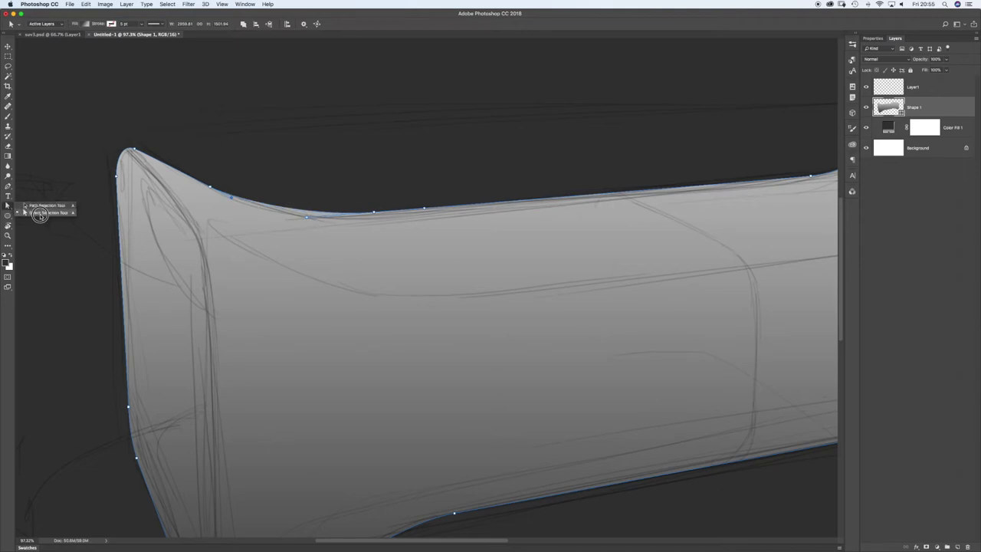
{"action": "left_click", "coordinate": [40, 215]}
{"action": "left_click", "coordinate": [213, 159]}
{"action": "left_click", "coordinate": [210, 186]}
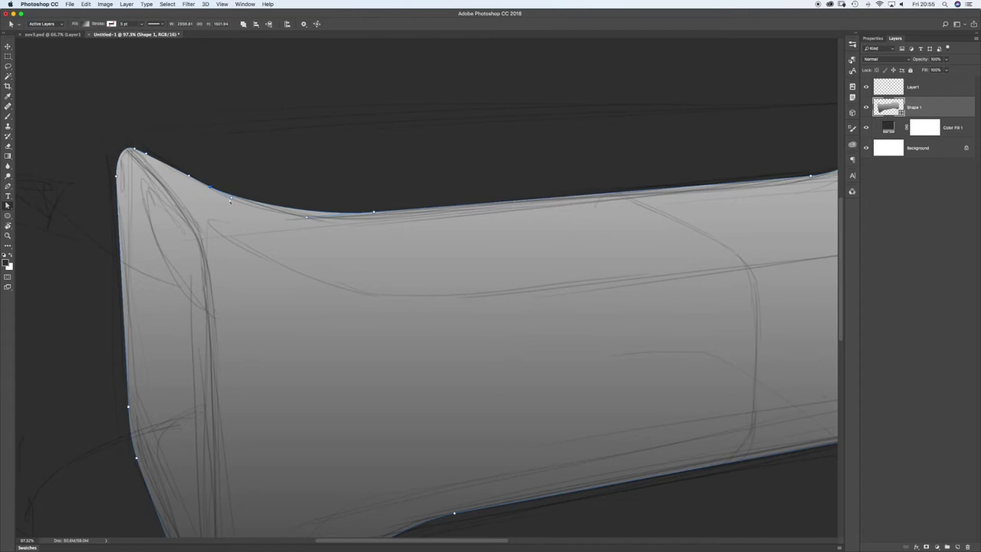
{"action": "left_click_drag", "start_coordinate": [231, 198], "coordinate": [252, 206]}
{"action": "left_click_drag", "start_coordinate": [104, 146], "coordinate": [287, 134]}
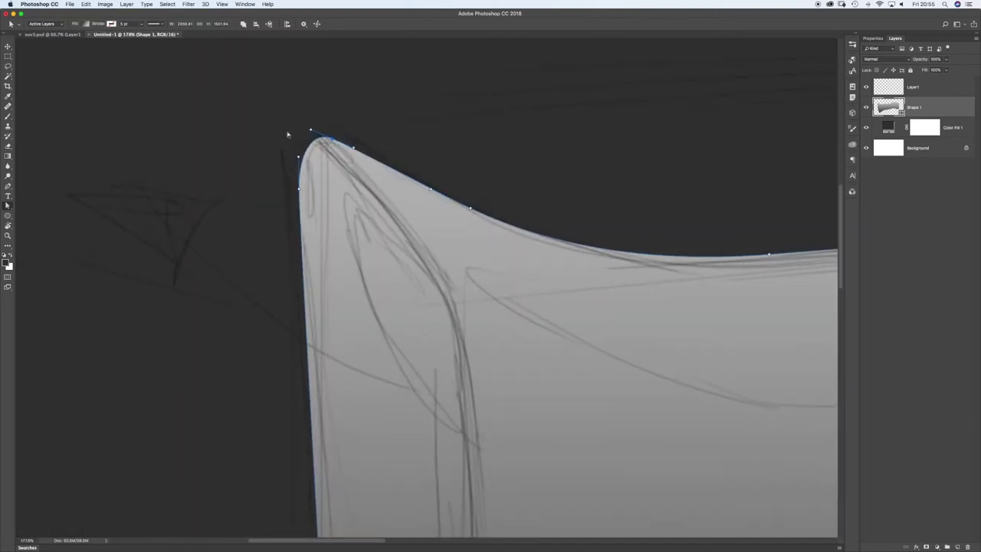
{"action": "mouse_move", "coordinate": [284, 176]}
{"action": "left_mouse_down"}
{"action": "mouse_move", "coordinate": [302, 200]}
{"action": "mouse_move", "coordinate": [299, 179]}
{"action": "left_mouse_up"}
{"action": "key", "text": "super+plus"}
{"action": "key", "text": "super+minus"}
{"action": "key", "text": "super+plus"}
{"action": "key", "text": "super+minus"}
{"action": "key", "text": "super+plus"}
{"action": "key", "text": "super+plus"}
{"action": "key", "text": "super+plus"}
{"action": "key", "text": "super+minus"}
{"action": "key", "text": "super+minus"}
{"action": "key", "text": "super+minus"}
{"action": "key", "text": "super+minus"}
{"action": "key", "text": "super+minus"}
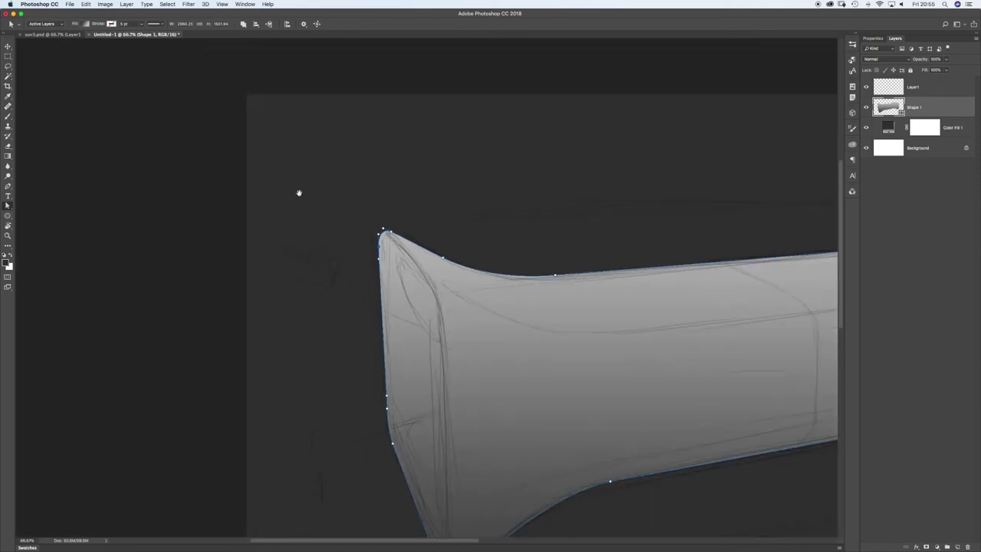
{"action": "left_click_drag", "start_coordinate": [309, 194], "coordinate": [429, 280]}
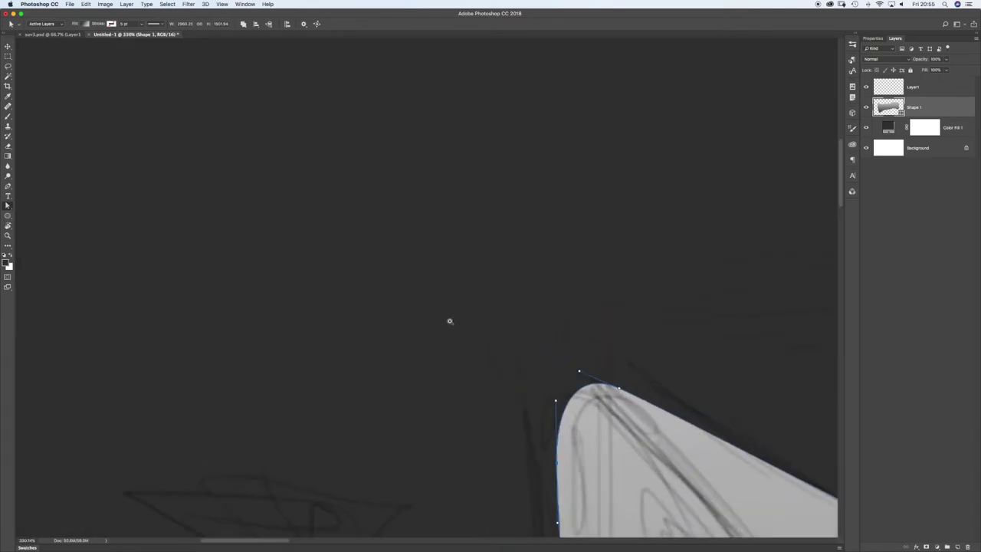
{"action": "left_click_drag", "start_coordinate": [480, 432], "coordinate": [155, 204]}
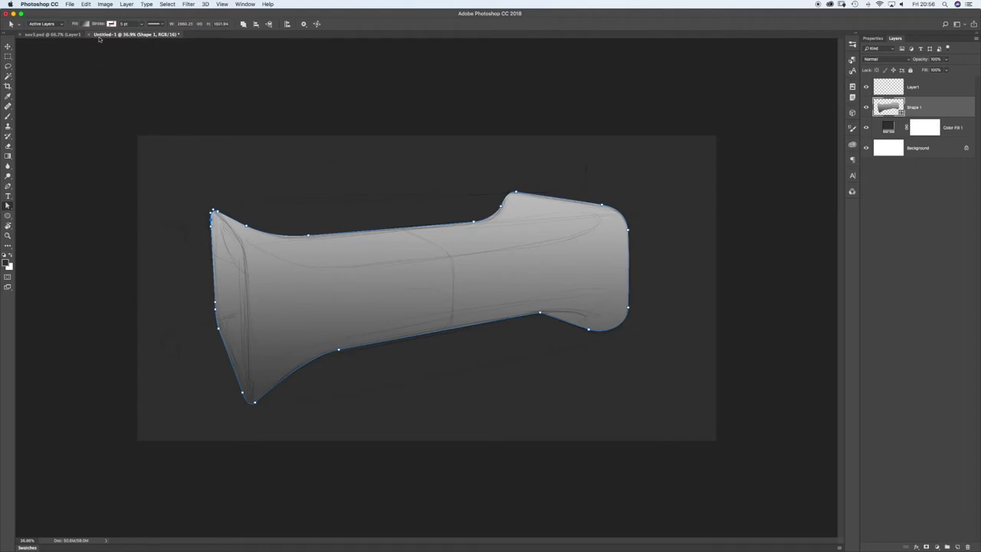
{"action": "left_click_drag", "start_coordinate": [197, 152], "coordinate": [725, 155]}
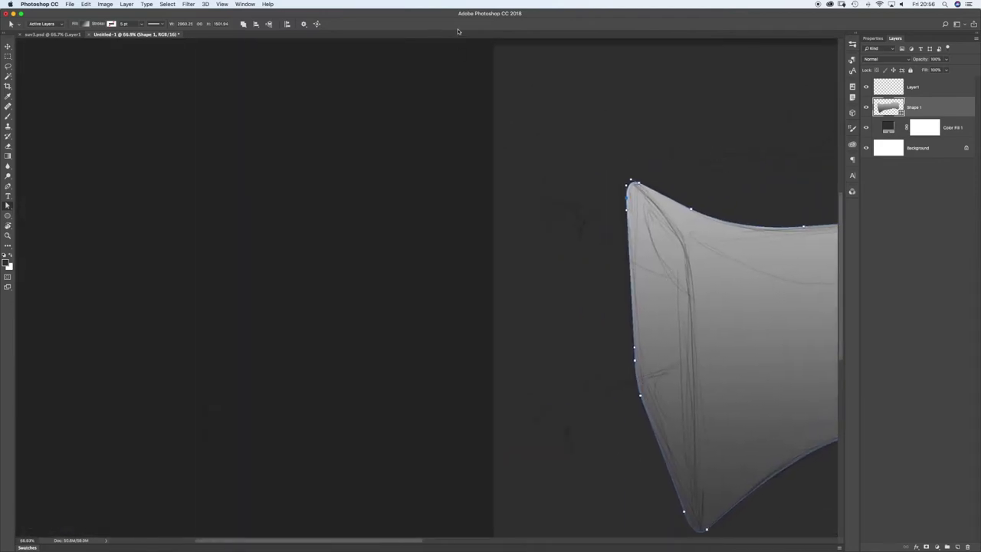
{"action": "mouse_move", "coordinate": [387, 174]}
{"action": "left_mouse_down"}
{"action": "mouse_move", "coordinate": [709, 166]}
{"action": "mouse_move", "coordinate": [390, 187]}
{"action": "left_mouse_up"}
{"action": "left_click_drag", "start_coordinate": [595, 181], "coordinate": [457, 120]}
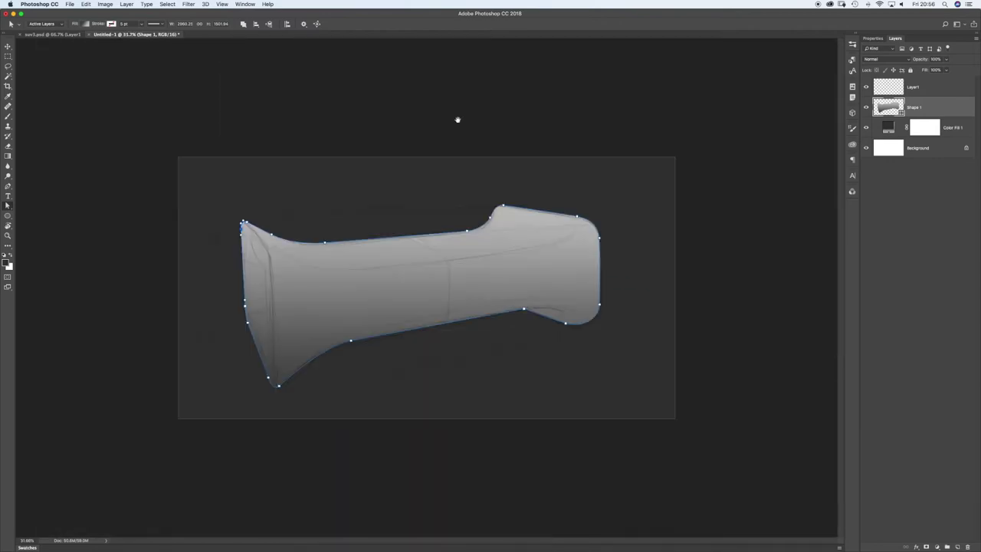
{"action": "left_click_drag", "start_coordinate": [379, 184], "coordinate": [351, 215]}
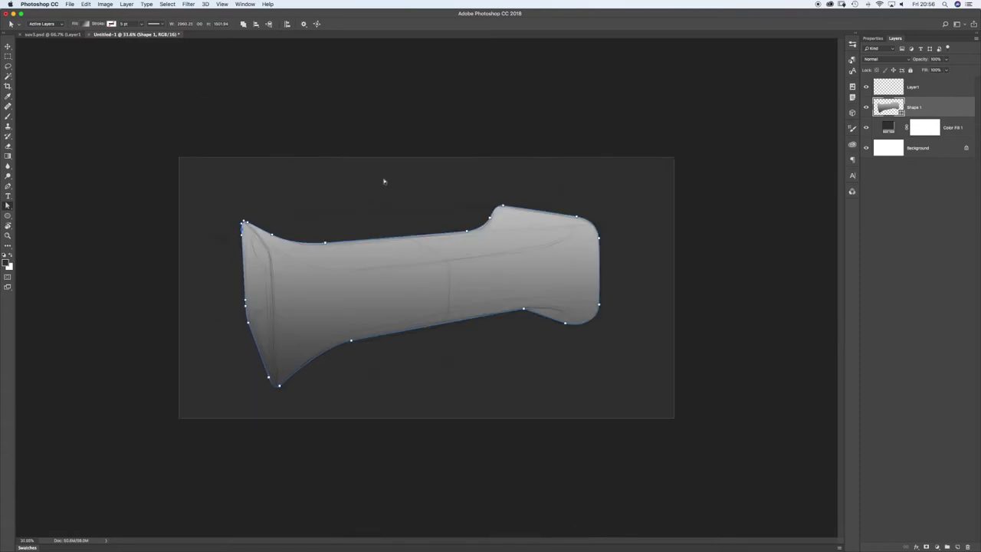
Step: Switch to full screen mode with the menu bar and select the anchor at the left edge's lower bend
{"action": "key", "text": "f"}
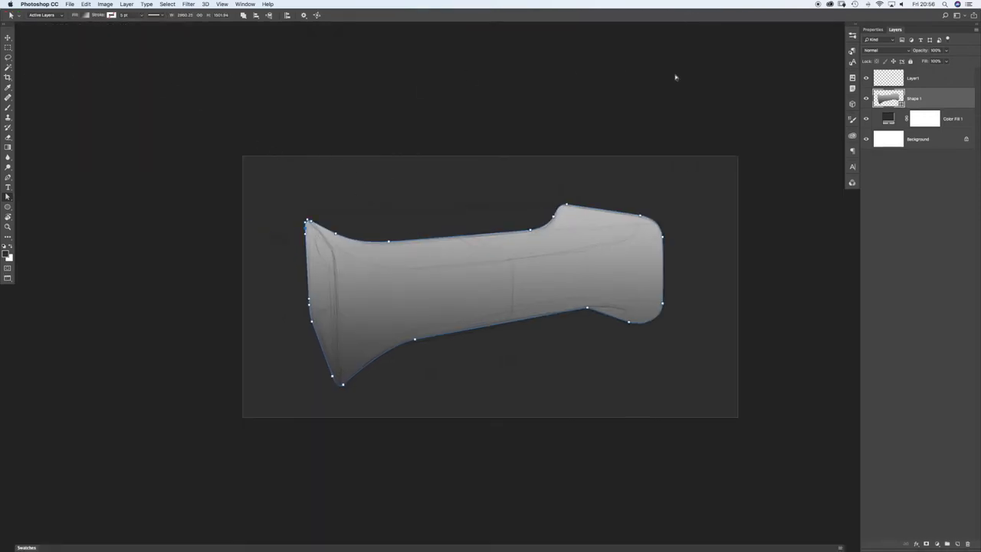
{"action": "mouse_move", "coordinate": [378, 148]}
{"action": "left_mouse_down"}
{"action": "mouse_move", "coordinate": [357, 148]}
{"action": "mouse_move", "coordinate": [380, 151]}
{"action": "left_mouse_up"}
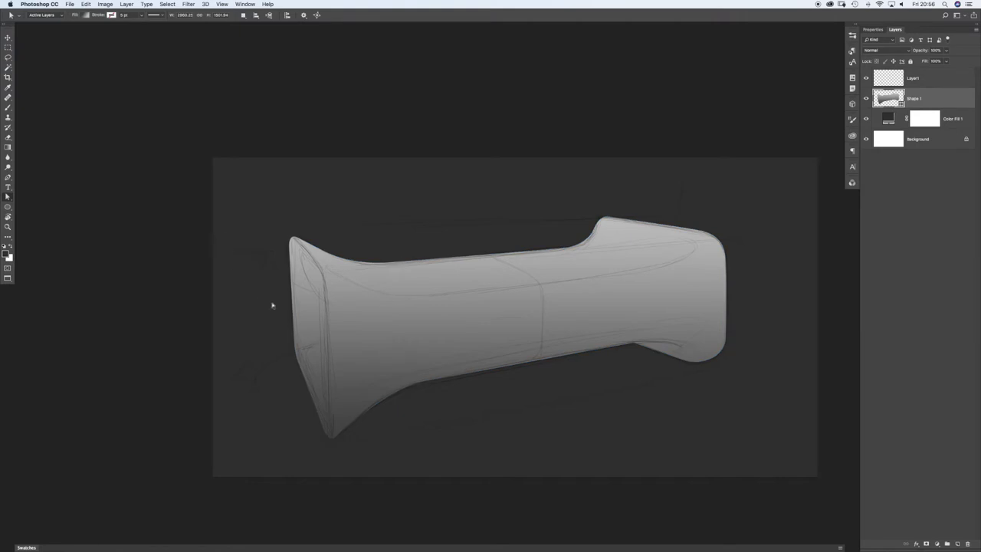
{"action": "key", "text": "super+space"}
{"action": "mouse_move", "coordinate": [315, 287]}
{"action": "left_mouse_down"}
{"action": "mouse_move", "coordinate": [343, 287]}
{"action": "mouse_move", "coordinate": [318, 287]}
{"action": "left_mouse_up"}
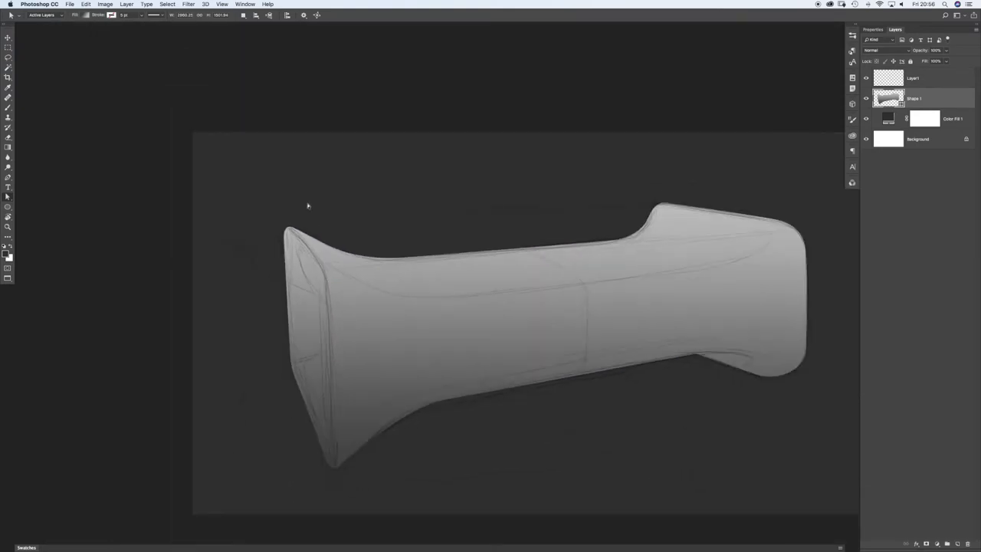
{"action": "left_click_drag", "start_coordinate": [406, 197], "coordinate": [276, 168]}
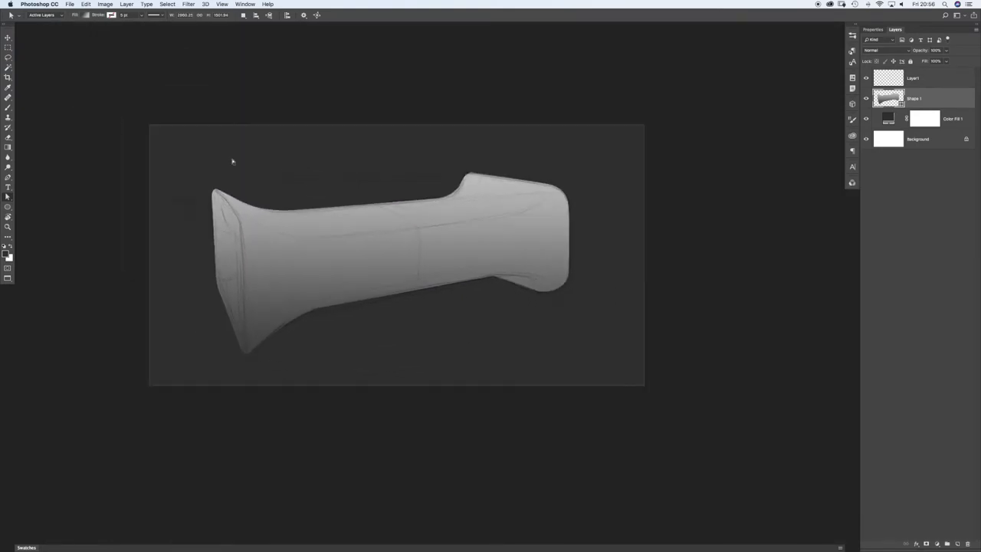
{"action": "left_click_drag", "start_coordinate": [408, 185], "coordinate": [289, 215]}
{"action": "left_click_drag", "start_coordinate": [191, 238], "coordinate": [220, 232]}
{"action": "left_click", "coordinate": [346, 320]}
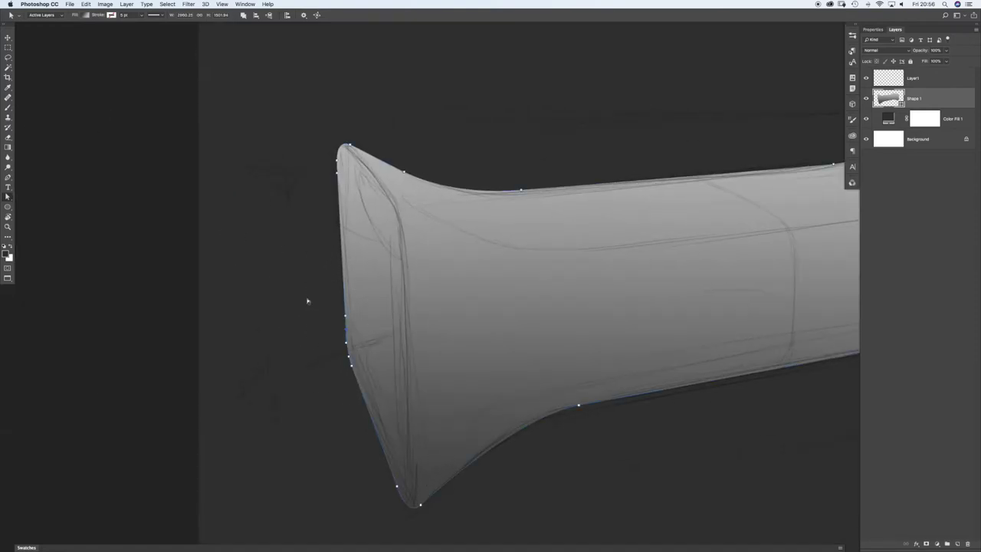
Step: Cycle through the screen modes and return to full screen with the menu bar
{"action": "key", "text": "f"}
{"action": "key", "text": "f"}
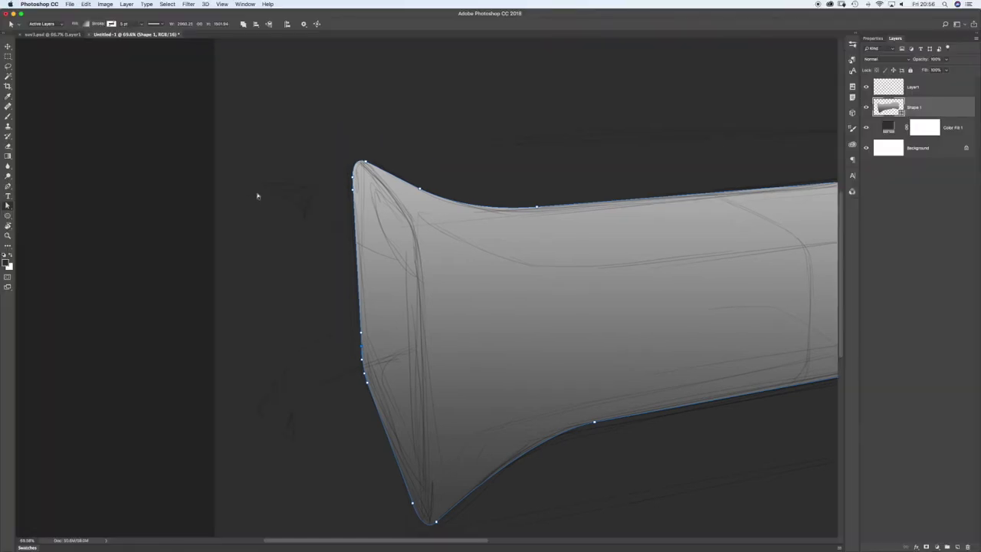
{"action": "key", "text": "f"}
{"action": "key", "text": "f"}
{"action": "key", "text": "f"}
{"action": "left_click_drag", "start_coordinate": [352, 341], "coordinate": [333, 273]}
{"action": "key", "text": "f"}
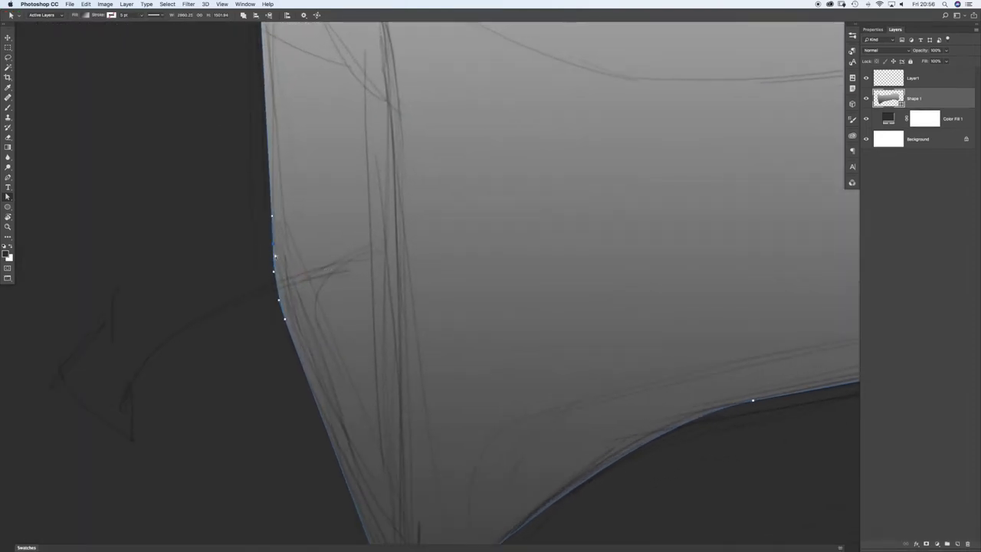
Step: Adjust the anchors at the lower-left tip so the rounded point fits the sketch more tightly
{"action": "left_click", "coordinate": [270, 214]}
{"action": "left_click_drag", "start_coordinate": [276, 322], "coordinate": [286, 258]}
{"action": "left_click_drag", "start_coordinate": [380, 467], "coordinate": [389, 489]}
{"action": "left_click", "coordinate": [440, 510]}
{"action": "left_click_drag", "start_coordinate": [439, 510], "coordinate": [441, 510]}
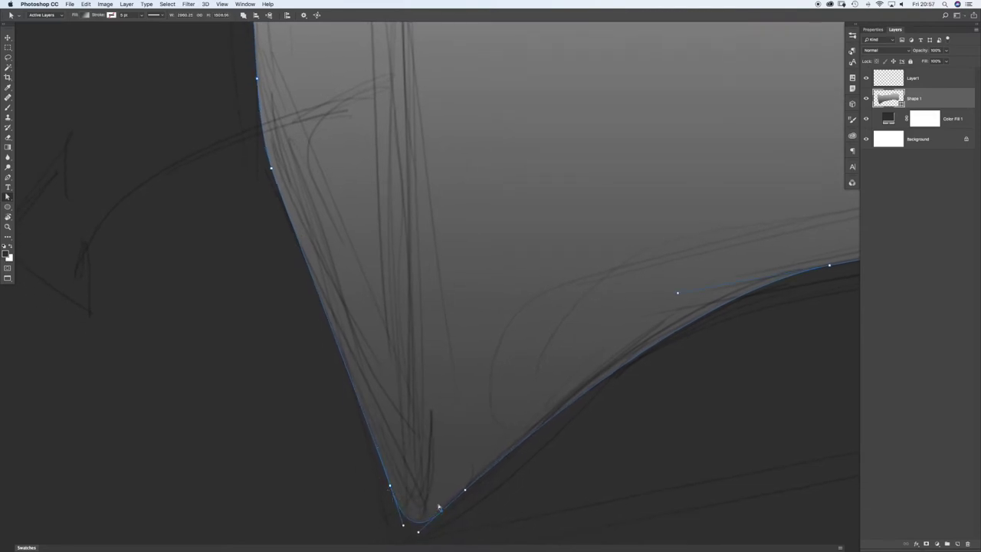
Step: Reshape the lower edge's curve rising from the pointed tip by adjusting its direction handles to the sketch
{"action": "left_click_drag", "start_coordinate": [653, 340], "coordinate": [423, 306]}
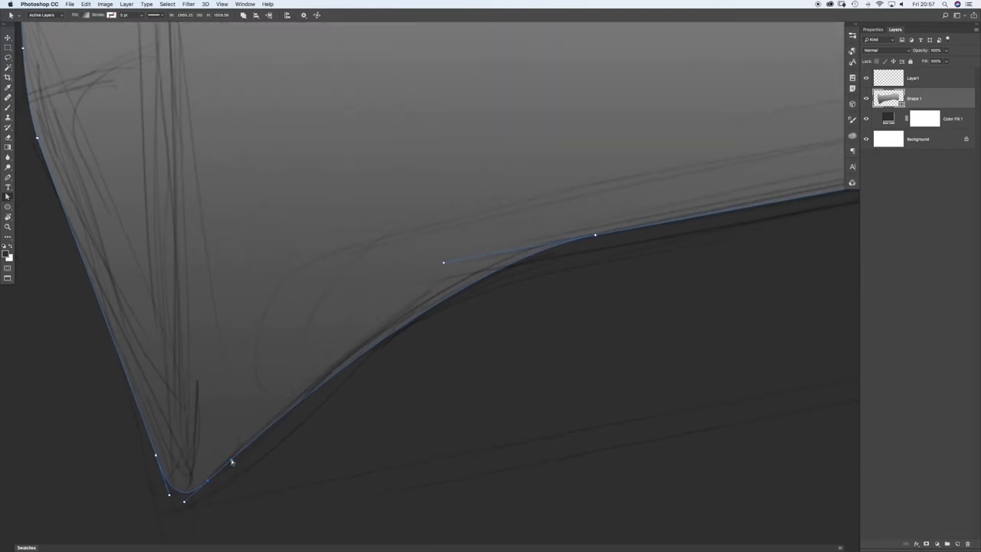
{"action": "left_click_drag", "start_coordinate": [231, 460], "coordinate": [325, 360]}
{"action": "left_click_drag", "start_coordinate": [465, 328], "coordinate": [405, 340]}
{"action": "left_click_drag", "start_coordinate": [275, 372], "coordinate": [310, 331]}
{"action": "left_click_drag", "start_coordinate": [647, 249], "coordinate": [582, 246]}
Step: Shift the lower edge's sharp notch corner slightly right and fine-tune the anchors of the rounded lower-right corner
{"action": "left_click_drag", "start_coordinate": [661, 227], "coordinate": [261, 273]}
{"action": "left_click_drag", "start_coordinate": [515, 261], "coordinate": [585, 273]}
{"action": "left_click_drag", "start_coordinate": [601, 313], "coordinate": [497, 381]}
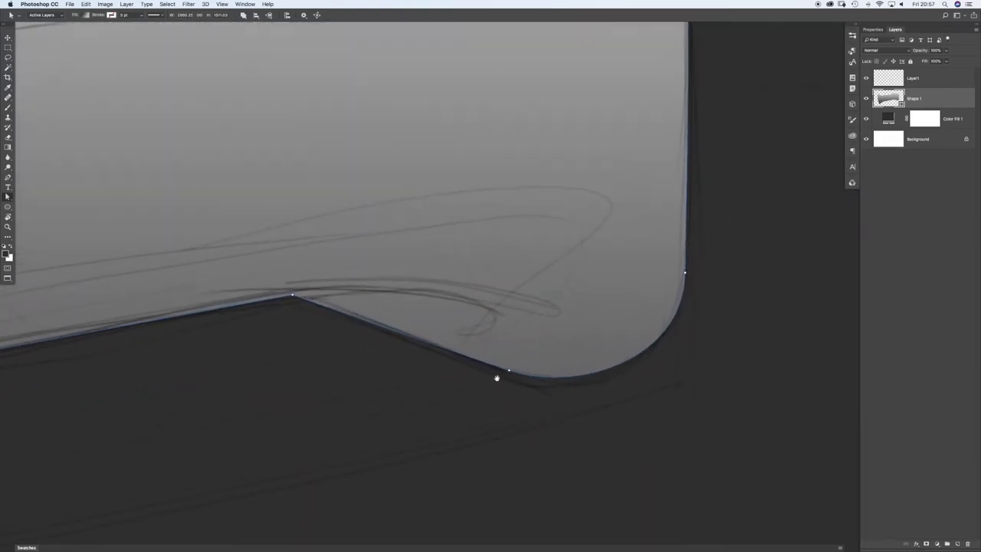
{"action": "left_click_drag", "start_coordinate": [293, 294], "coordinate": [300, 293]}
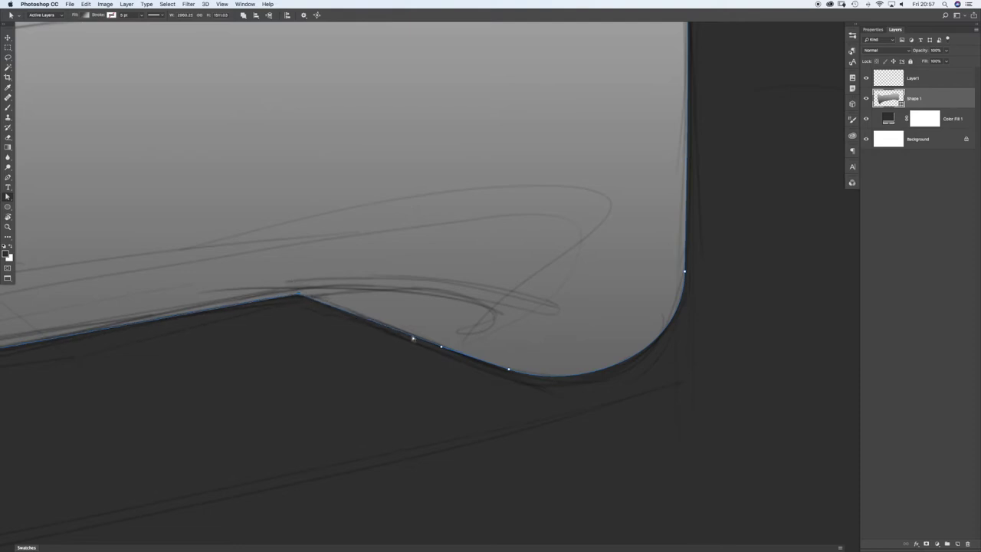
{"action": "left_click", "coordinate": [437, 344]}
{"action": "left_click_drag", "start_coordinate": [512, 371], "coordinate": [519, 374]}
{"action": "left_click_drag", "start_coordinate": [686, 273], "coordinate": [685, 281]}
Step: Refine the rounded upper-right corner by repositioning its two anchors and shortening the right edge's upper handle
{"action": "left_click_drag", "start_coordinate": [623, 151], "coordinate": [589, 400]}
{"action": "left_click_drag", "start_coordinate": [657, 249], "coordinate": [652, 247]}
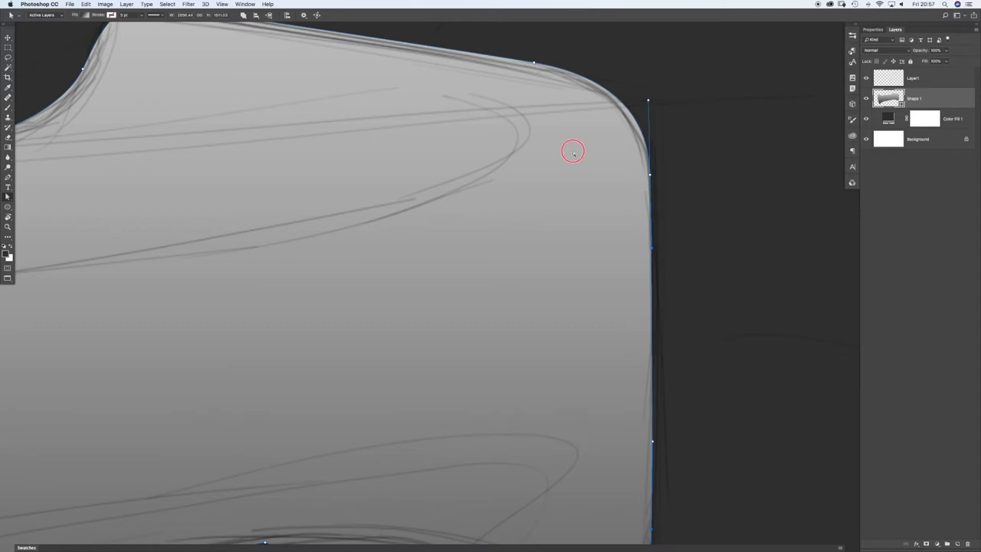
{"action": "scroll", "coordinate": [572, 151], "scroll_direction": "down", "scroll_amount": 3}
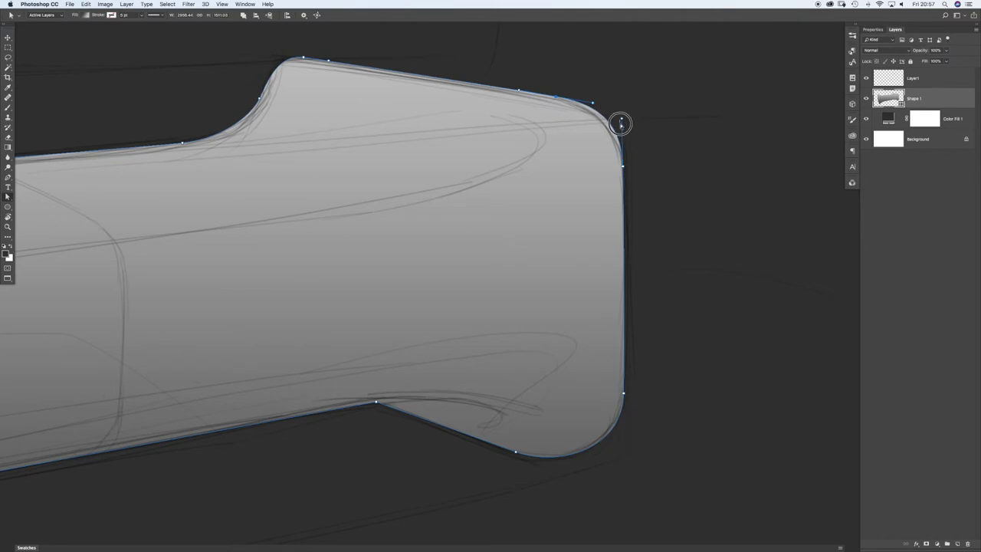
{"action": "scroll", "coordinate": [621, 123], "scroll_direction": "up", "scroll_amount": 3}
{"action": "left_click_drag", "start_coordinate": [630, 109], "coordinate": [630, 120]}
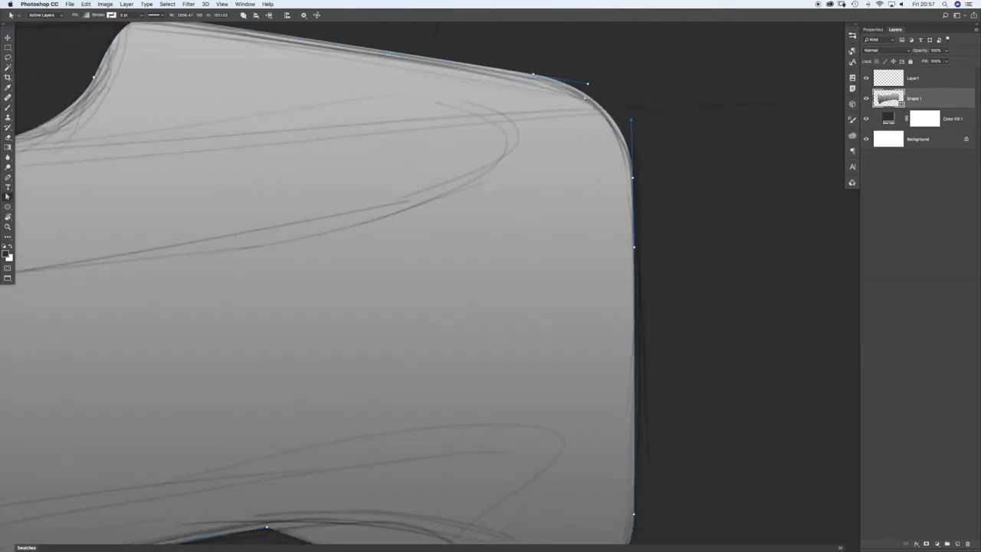
{"action": "left_click_drag", "start_coordinate": [535, 77], "coordinate": [544, 77]}
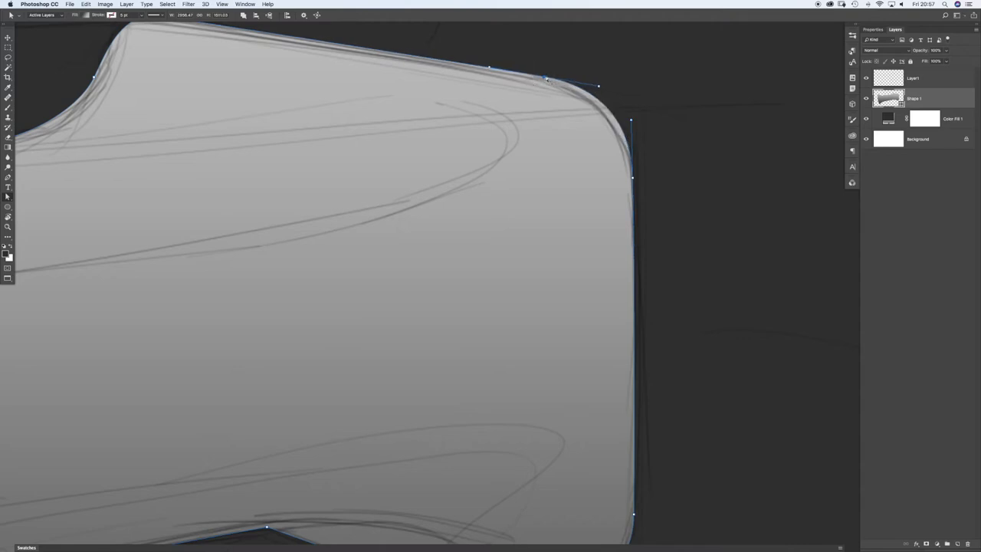
{"action": "left_click_drag", "start_coordinate": [544, 78], "coordinate": [551, 79]}
{"action": "mouse_move", "coordinate": [581, 143]}
{"action": "left_mouse_down"}
{"action": "mouse_move", "coordinate": [554, 143]}
{"action": "mouse_move", "coordinate": [566, 143]}
{"action": "left_mouse_up"}
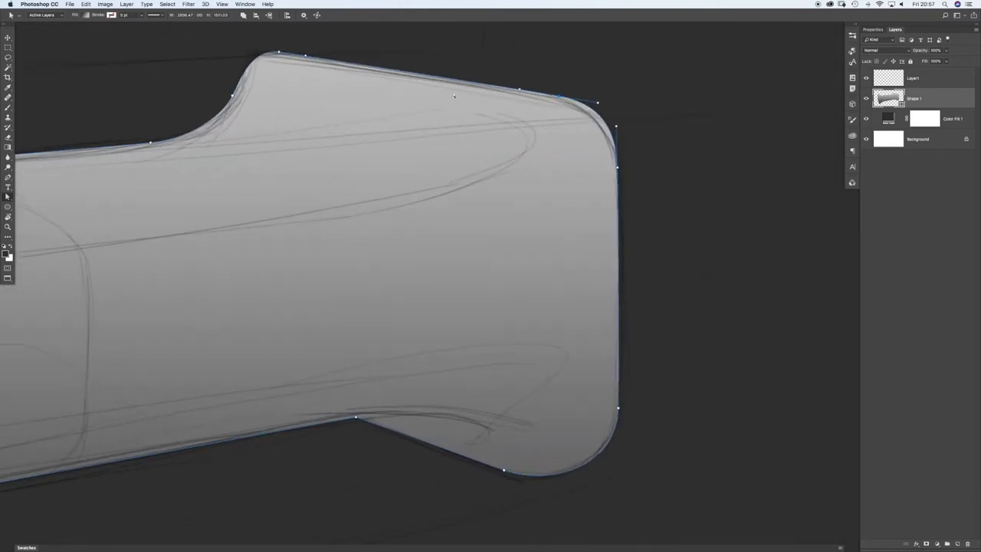
Step: Reshape the S-curve leading up to the raised upper edge, making its side steeper and extending the handles of its lower bend
{"action": "left_click", "coordinate": [358, 51]}
{"action": "left_click_drag", "start_coordinate": [228, 58], "coordinate": [304, 106]}
{"action": "left_click_drag", "start_coordinate": [303, 107], "coordinate": [316, 108]}
{"action": "left_click", "coordinate": [333, 157]}
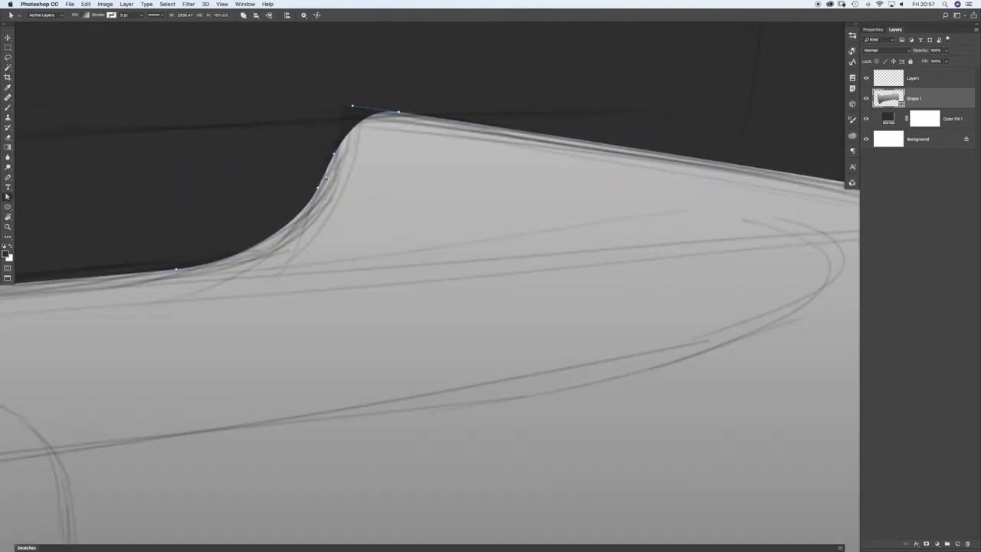
{"action": "left_click_drag", "start_coordinate": [318, 191], "coordinate": [330, 172]}
{"action": "left_click_drag", "start_coordinate": [344, 138], "coordinate": [340, 133]}
{"action": "left_click_drag", "start_coordinate": [331, 173], "coordinate": [335, 161]}
{"action": "mouse_move", "coordinate": [344, 121]}
{"action": "left_mouse_down"}
{"action": "mouse_move", "coordinate": [368, 146]}
{"action": "mouse_move", "coordinate": [337, 117]}
{"action": "left_mouse_up"}
{"action": "left_click_drag", "start_coordinate": [334, 161], "coordinate": [335, 156]}
{"action": "left_click_drag", "start_coordinate": [331, 194], "coordinate": [327, 227]}
{"action": "left_click_drag", "start_coordinate": [247, 265], "coordinate": [282, 259]}
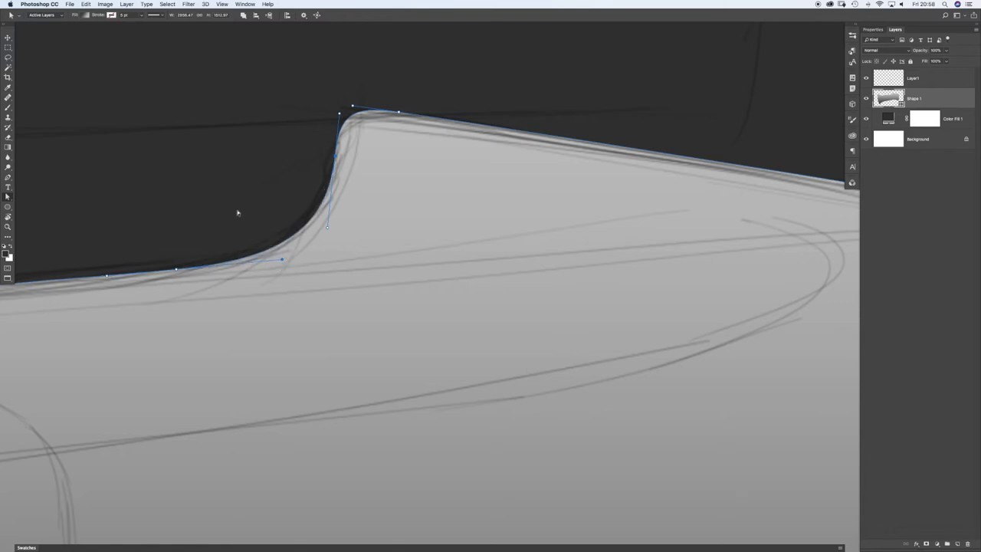
Step: Refine the concave dip of the upper edge beside the upper-left tip by repositioning its anchors and handles to the sketch
{"action": "left_click_drag", "start_coordinate": [373, 218], "coordinate": [329, 220]}
{"action": "left_click_drag", "start_coordinate": [182, 234], "coordinate": [329, 214]}
{"action": "left_click", "coordinate": [424, 237]}
{"action": "left_click_drag", "start_coordinate": [256, 252], "coordinate": [295, 208]}
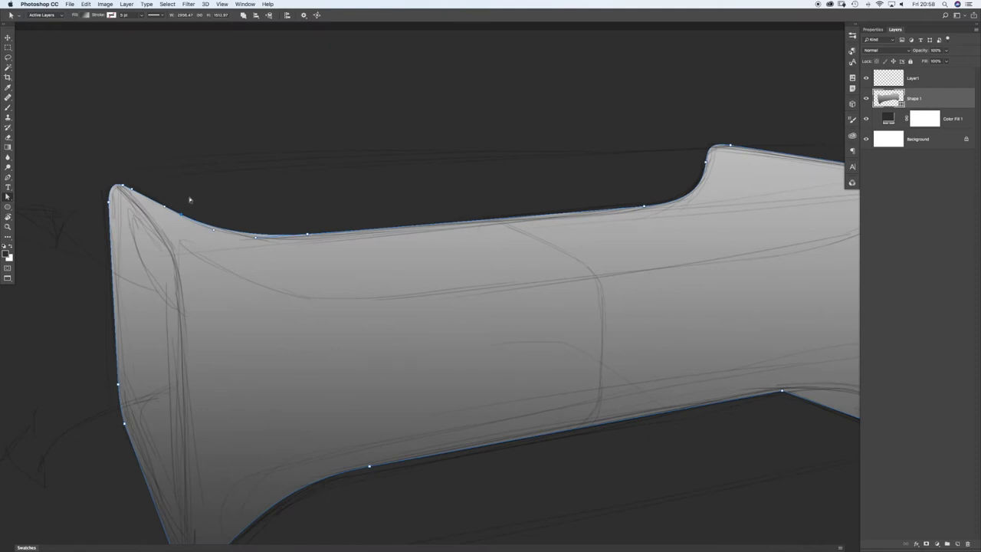
{"action": "mouse_move", "coordinate": [160, 191]}
{"action": "left_mouse_down"}
{"action": "mouse_move", "coordinate": [174, 217]}
{"action": "mouse_move", "coordinate": [197, 228]}
{"action": "mouse_move", "coordinate": [154, 211]}
{"action": "left_mouse_up"}
{"action": "left_click_drag", "start_coordinate": [263, 222], "coordinate": [248, 219]}
{"action": "left_click_drag", "start_coordinate": [250, 218], "coordinate": [280, 249]}
{"action": "left_click_drag", "start_coordinate": [262, 223], "coordinate": [305, 231]}
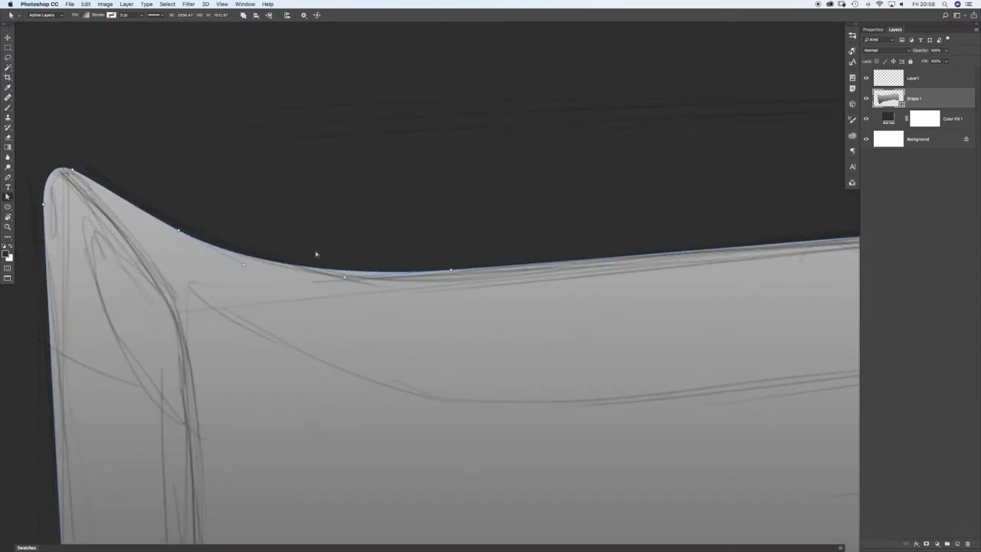
{"action": "left_click_drag", "start_coordinate": [453, 270], "coordinate": [421, 272]}
{"action": "left_click_drag", "start_coordinate": [359, 235], "coordinate": [334, 235]}
{"action": "left_click_drag", "start_coordinate": [374, 312], "coordinate": [406, 330]}
Step: Fine-tune the curve of the body's lower edge beside the pointed lower-left tip
{"action": "left_click_drag", "start_coordinate": [462, 413], "coordinate": [467, 412]}
{"action": "left_click_drag", "start_coordinate": [367, 445], "coordinate": [368, 441]}
{"action": "left_click_drag", "start_coordinate": [497, 429], "coordinate": [480, 424]}
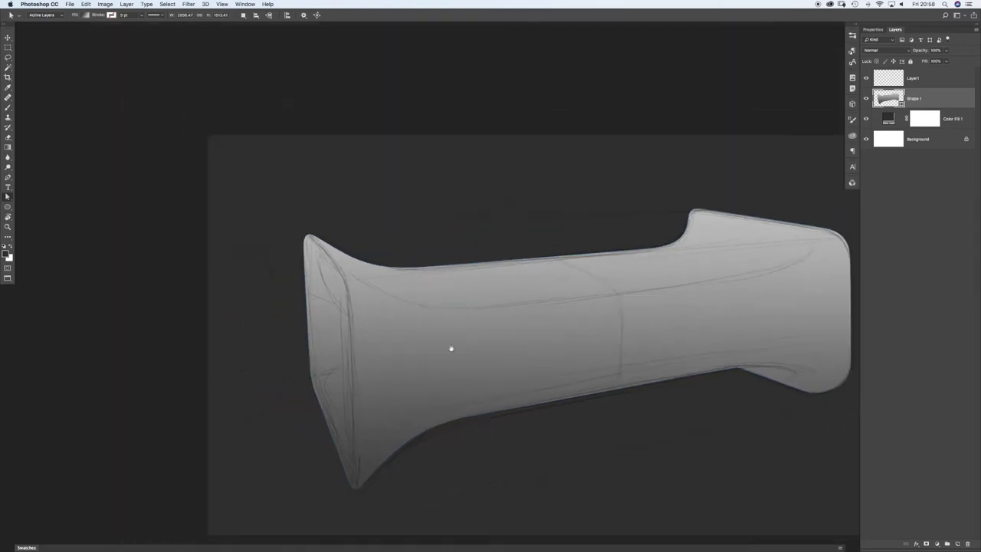
Step: Check the whole body outline against the sketch, especially the rounded lower-right corner and the pointed lower-left tip
{"action": "left_click_drag", "start_coordinate": [451, 360], "coordinate": [344, 315]}
{"action": "key", "text": "super+space"}
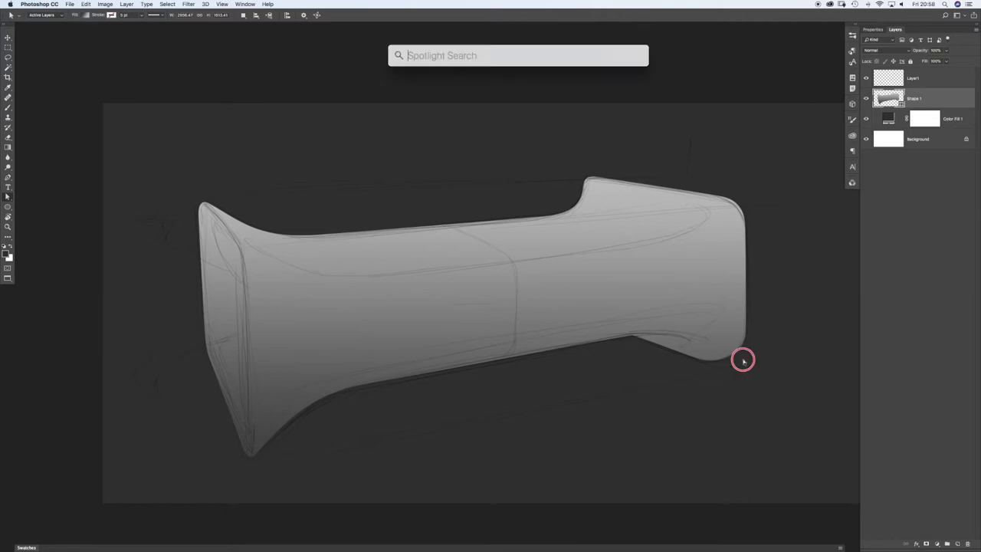
{"action": "left_click_drag", "start_coordinate": [735, 357], "coordinate": [747, 361]}
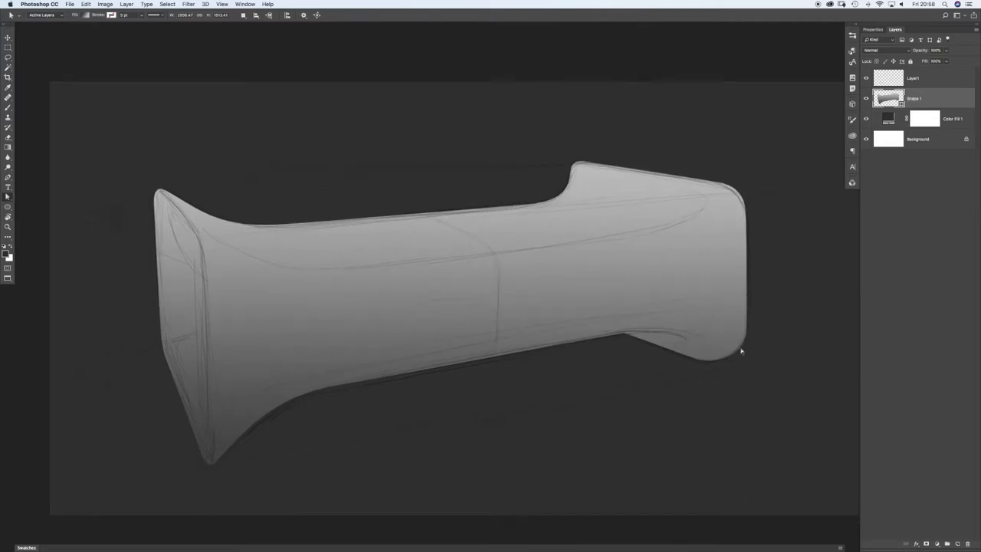
{"action": "left_click_drag", "start_coordinate": [746, 312], "coordinate": [746, 342]}
{"action": "left_click_drag", "start_coordinate": [673, 376], "coordinate": [692, 383]}
{"action": "left_click", "coordinate": [734, 371]}
{"action": "left_click_drag", "start_coordinate": [719, 390], "coordinate": [722, 392]}
{"action": "left_click", "coordinate": [691, 381]}
{"action": "left_click", "coordinate": [731, 395]}
{"action": "left_click_drag", "start_coordinate": [733, 358], "coordinate": [715, 357]}
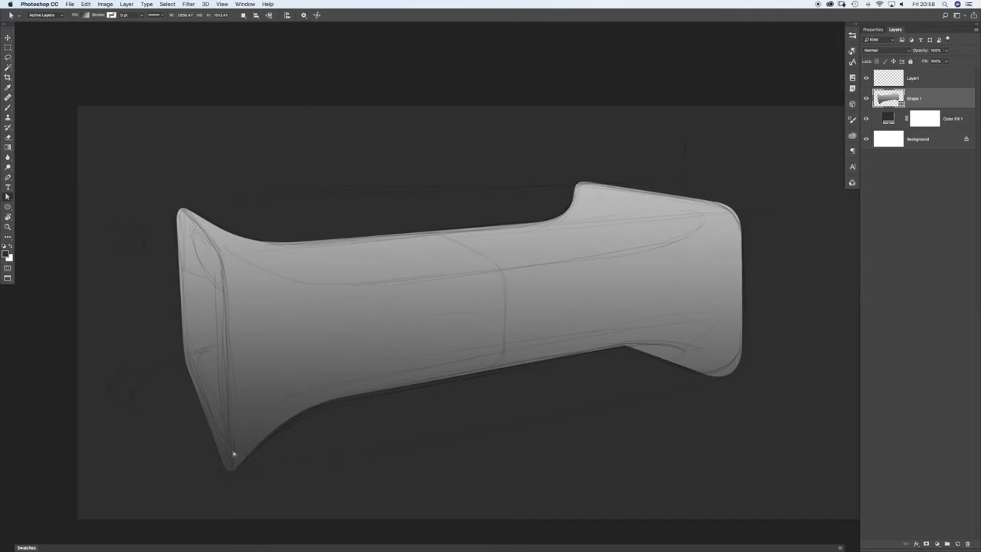
{"action": "left_click_drag", "start_coordinate": [211, 487], "coordinate": [225, 488]}
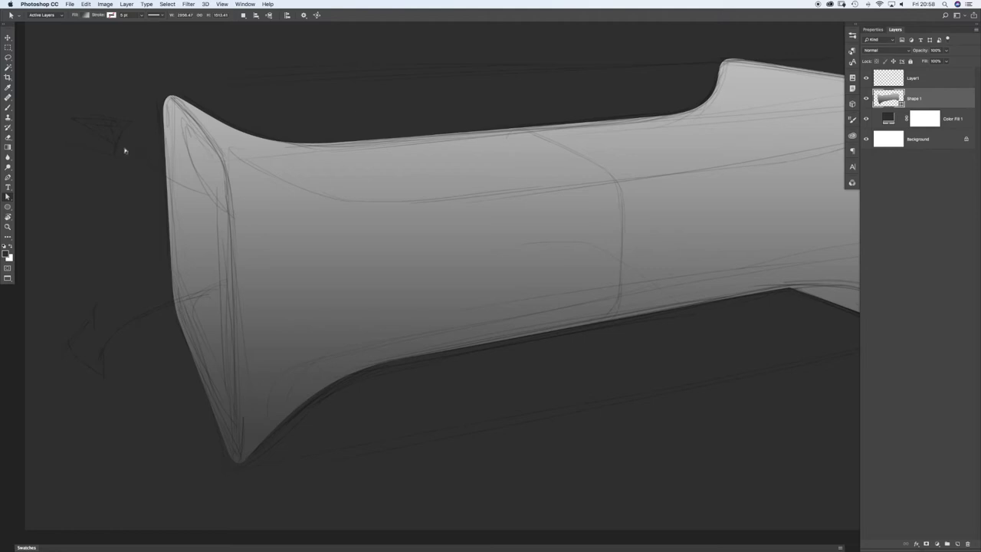
Step: Draw a new closed Pen shape with straight segments over the sketched opening at the body's left end
{"action": "key", "text": "p"}
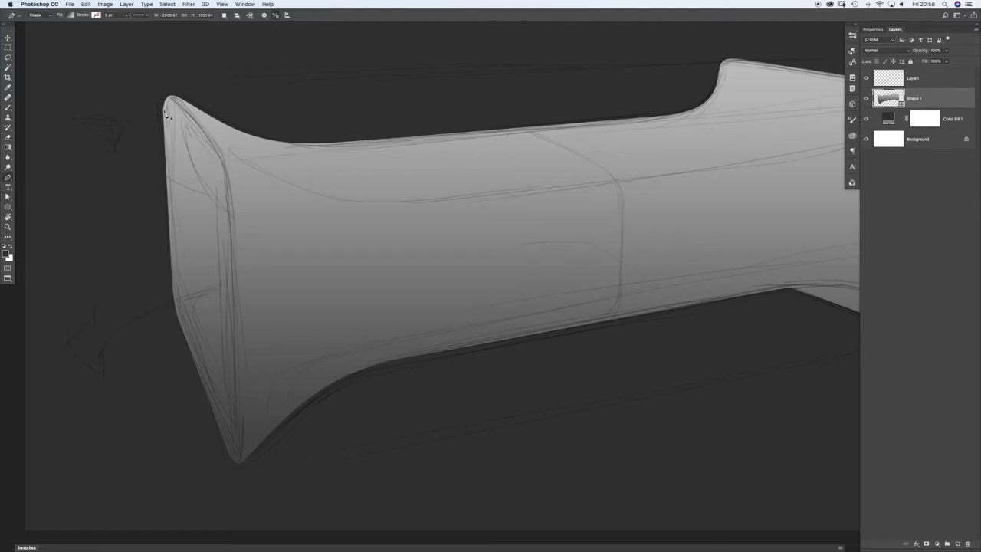
{"action": "left_click", "coordinate": [164, 111]}
{"action": "left_click", "coordinate": [174, 100]}
{"action": "left_click", "coordinate": [215, 149]}
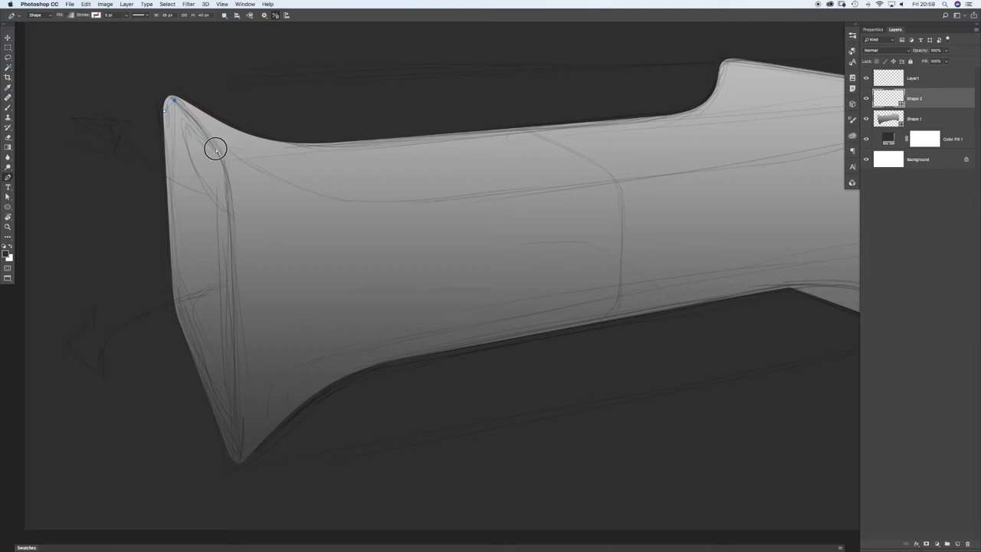
{"action": "left_click", "coordinate": [231, 206]}
{"action": "left_click_drag", "start_coordinate": [238, 436], "coordinate": [229, 448]}
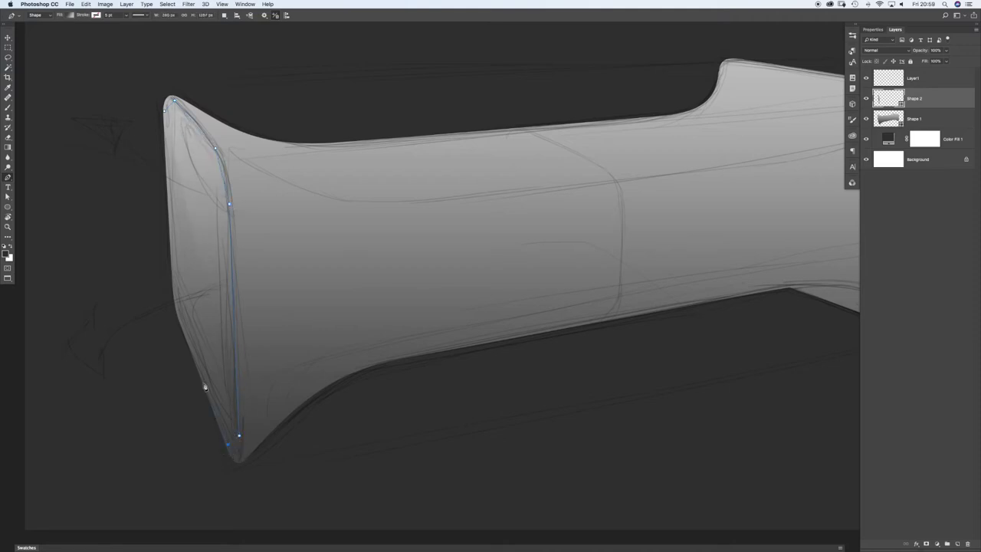
{"action": "left_click_drag", "start_coordinate": [180, 320], "coordinate": [174, 287]}
Step: Convert the opening shape's corner points to smooth curves at the lower tip, left bend, top and upper-right bend
{"action": "left_click_drag", "start_coordinate": [176, 449], "coordinate": [214, 445]}
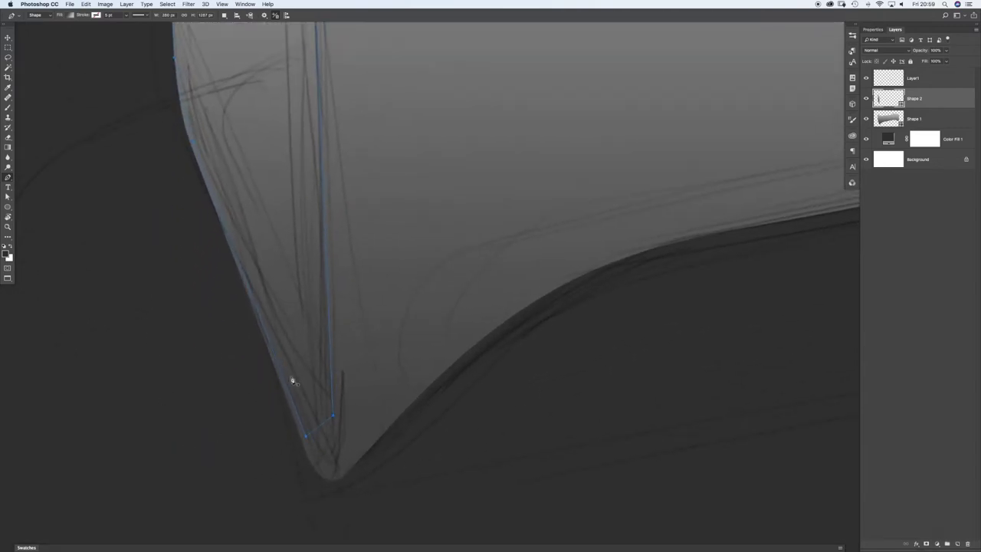
{"action": "left_click_drag", "start_coordinate": [333, 416], "coordinate": [291, 404]}
{"action": "mouse_move", "coordinate": [214, 148]}
{"action": "left_mouse_down"}
{"action": "mouse_move", "coordinate": [226, 238]}
{"action": "mouse_move", "coordinate": [207, 214]}
{"action": "left_mouse_up"}
{"action": "left_click", "coordinate": [200, 139]}
{"action": "scroll", "coordinate": [237, 66], "scroll_direction": "up", "scroll_amount": 10}
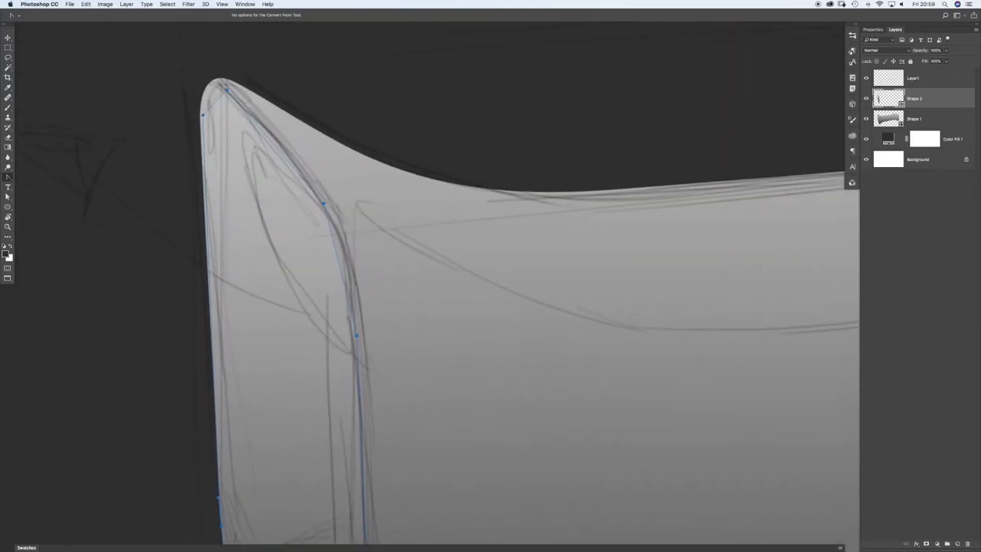
{"action": "left_click_drag", "start_coordinate": [203, 115], "coordinate": [240, 105]}
{"action": "left_click_drag", "start_coordinate": [323, 203], "coordinate": [339, 227]}
{"action": "left_click_drag", "start_coordinate": [356, 335], "coordinate": [361, 410]}
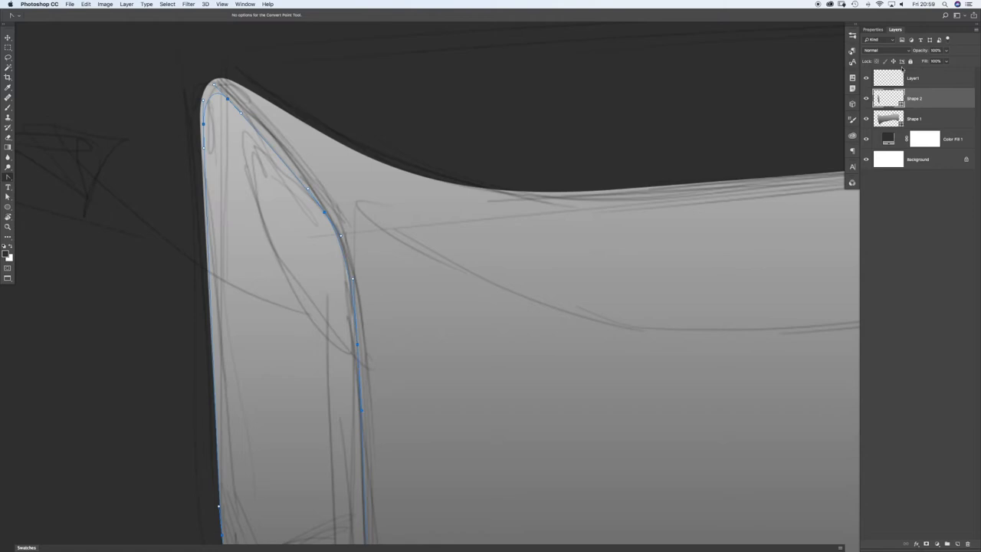
Step: Reduce the opacity of the sketch layer Layer1 and reselect the opening shape's layer for path editing
{"action": "left_click", "coordinate": [926, 79]}
{"action": "left_click_drag", "start_coordinate": [948, 51], "coordinate": [929, 62]}
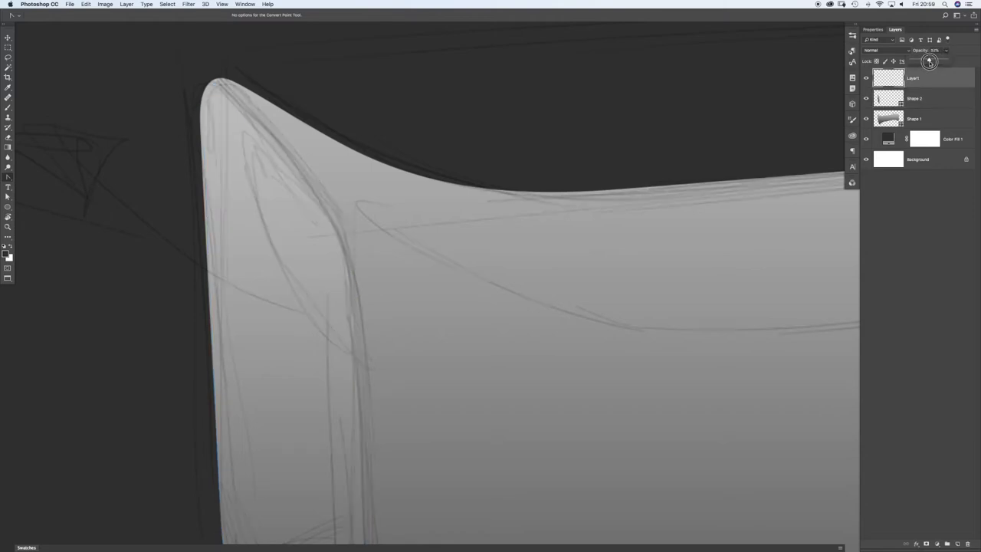
{"action": "left_click", "coordinate": [918, 98]}
{"action": "key", "text": "a"}
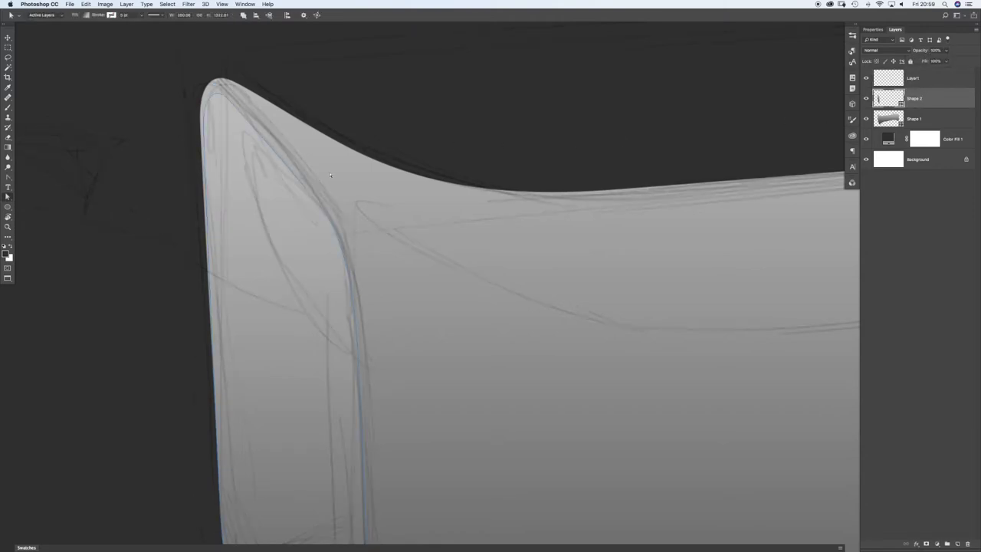
Step: Reverse the gradient fill of the opening shape Shape 2
{"action": "double_click", "coordinate": [879, 98]}
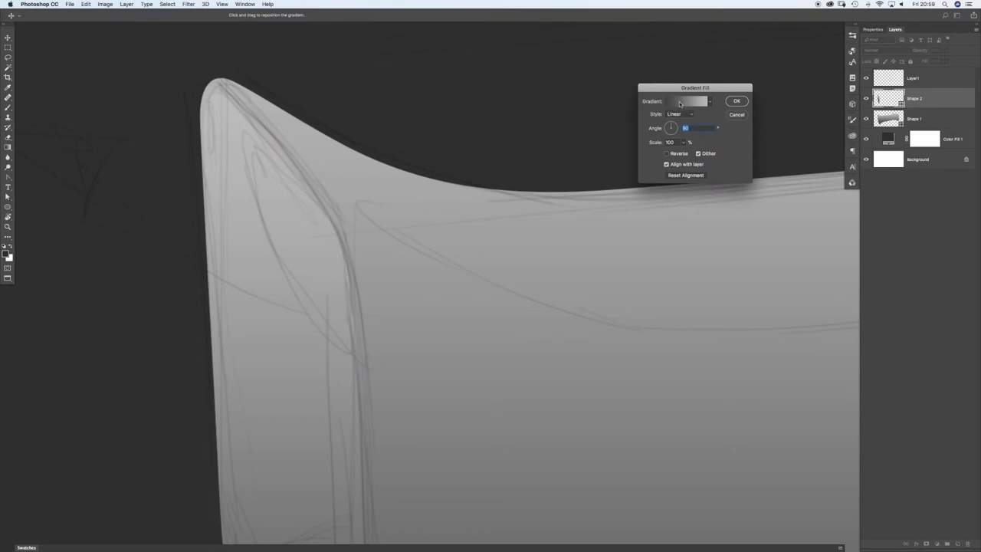
{"action": "left_click", "coordinate": [667, 153]}
{"action": "left_click", "coordinate": [737, 101]}
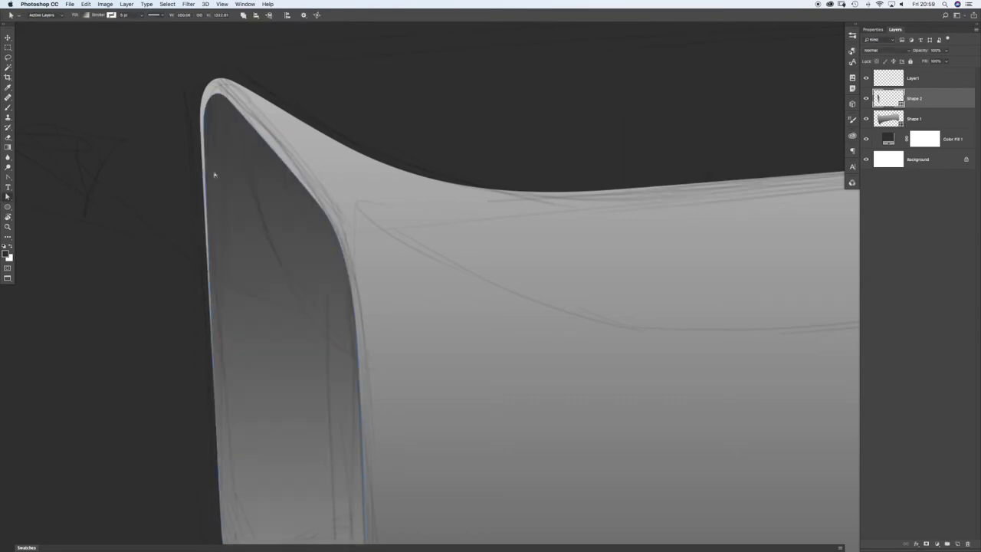
Step: Reposition the two anchors of the opening's rounded top so it leaves a thin rim inside the body
{"action": "left_click", "coordinate": [183, 98]}
{"action": "left_click_drag", "start_coordinate": [197, 79], "coordinate": [218, 81]}
{"action": "left_click", "coordinate": [219, 157]}
{"action": "left_click_drag", "start_coordinate": [218, 164], "coordinate": [216, 146]}
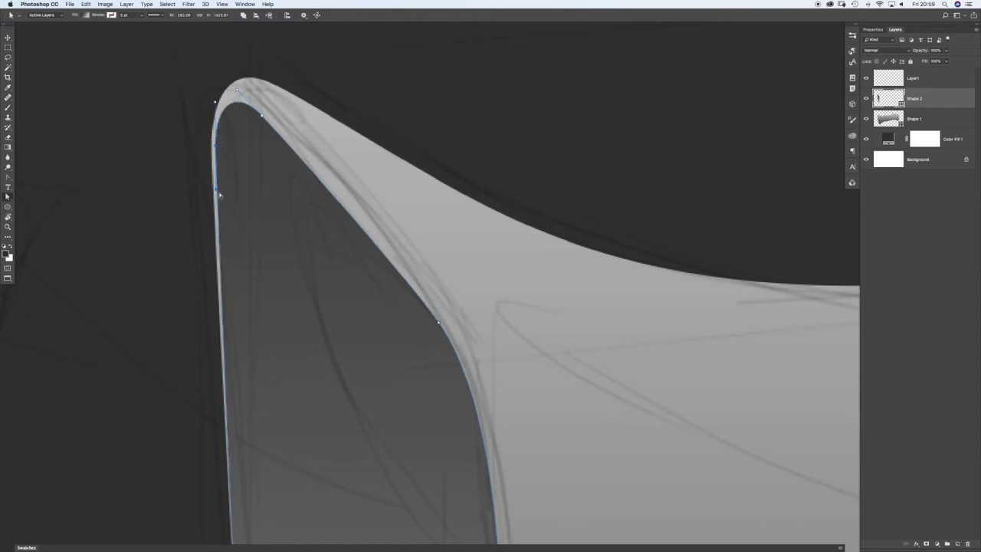
{"action": "left_click_drag", "start_coordinate": [261, 116], "coordinate": [256, 108]}
Step: Move the anchors on both sides of the opening's lower tip downward to narrow the rim around the tip
{"action": "left_click_drag", "start_coordinate": [416, 440], "coordinate": [430, 201]}
{"action": "scroll", "coordinate": [450, 310], "scroll_direction": "down", "scroll_amount": 10}
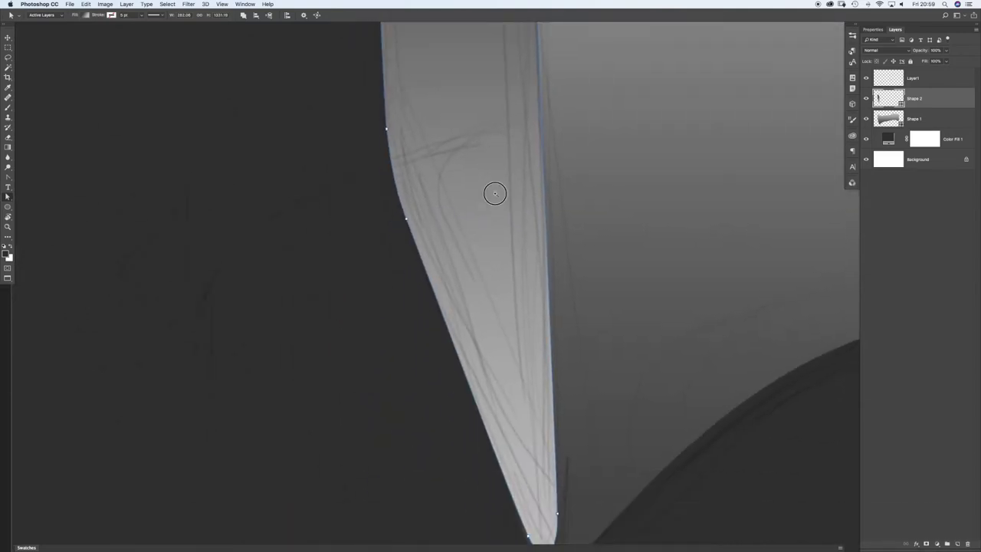
{"action": "scroll", "coordinate": [525, 469], "scroll_direction": "up", "scroll_amount": 1}
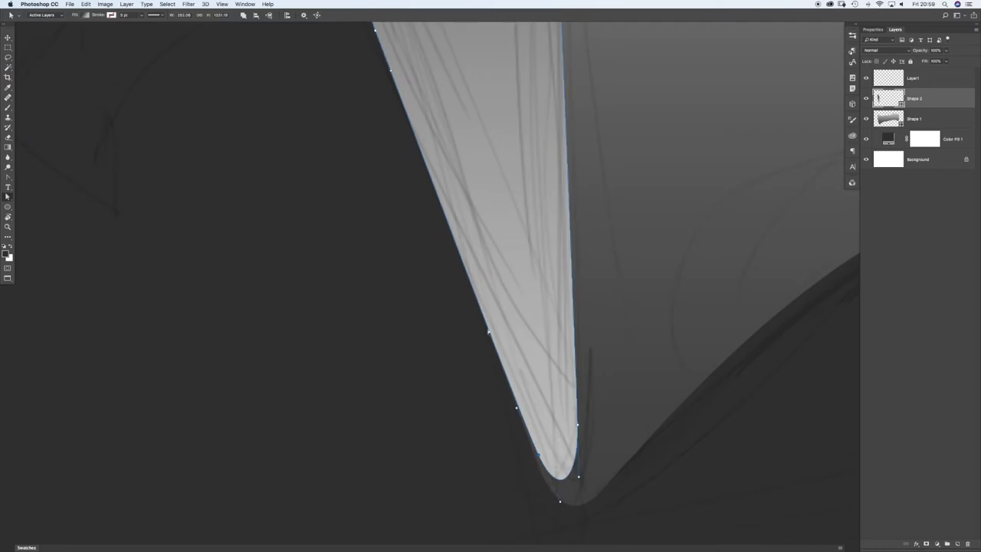
{"action": "left_click_drag", "start_coordinate": [516, 407], "coordinate": [517, 401]}
{"action": "left_click", "coordinate": [524, 401]}
{"action": "left_click", "coordinate": [516, 405]}
{"action": "left_click_drag", "start_coordinate": [538, 454], "coordinate": [540, 460]}
{"action": "left_click_drag", "start_coordinate": [578, 425], "coordinate": [576, 447]}
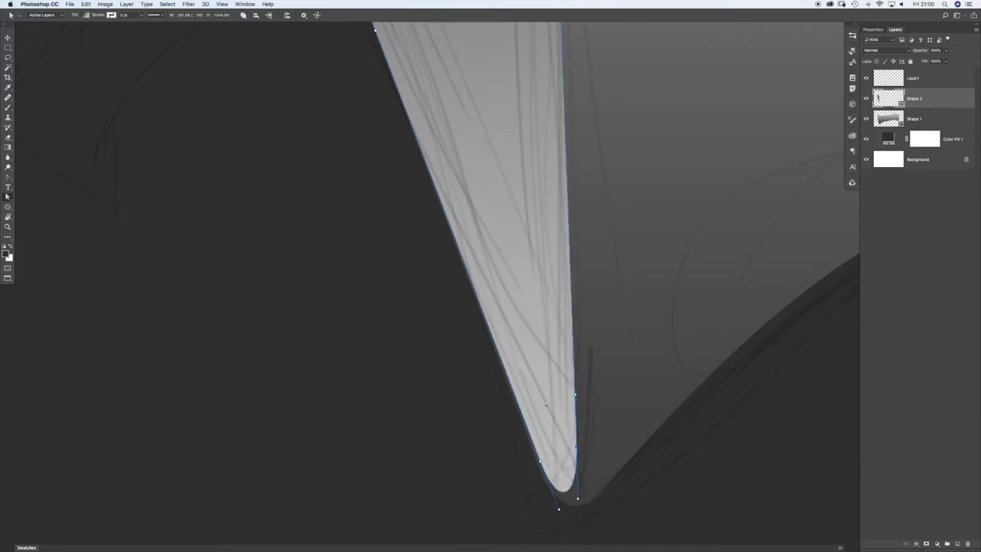
Step: Reposition the two anchors at the bend in the opening's left edge to leave a thin rim along the body outline
{"action": "left_click_drag", "start_coordinate": [362, 148], "coordinate": [437, 394]}
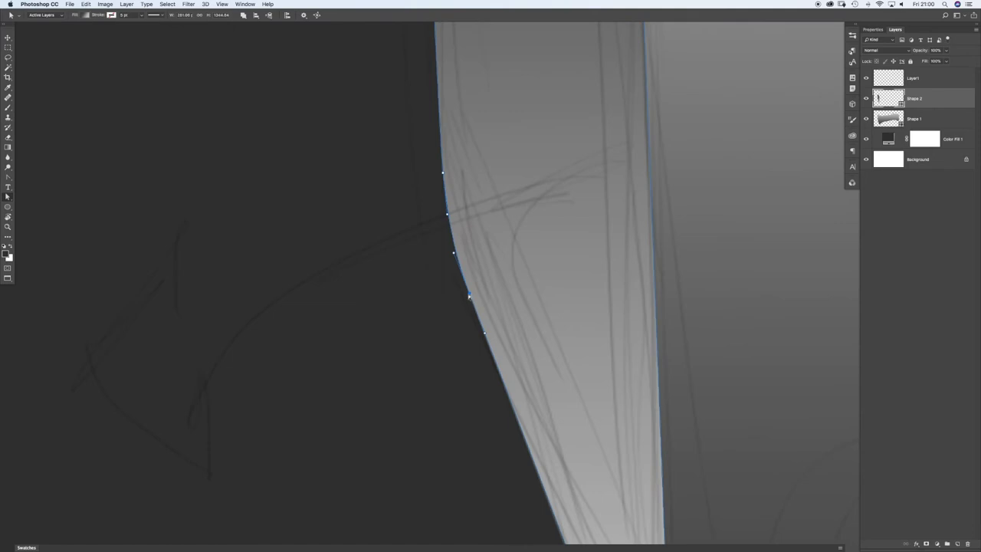
{"action": "left_click_drag", "start_coordinate": [478, 293], "coordinate": [468, 294]}
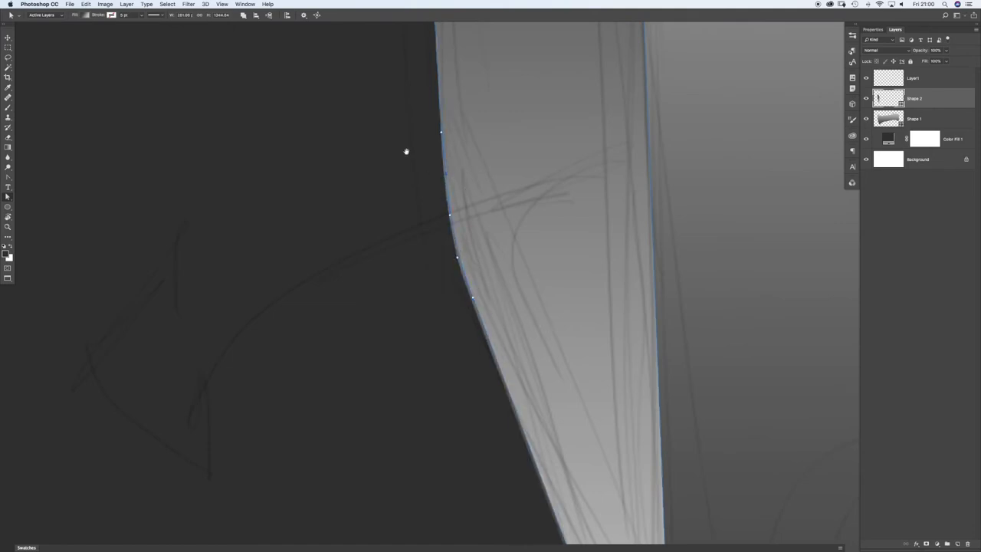
{"action": "left_click_drag", "start_coordinate": [429, 164], "coordinate": [420, 209]}
{"action": "left_click", "coordinate": [443, 234]}
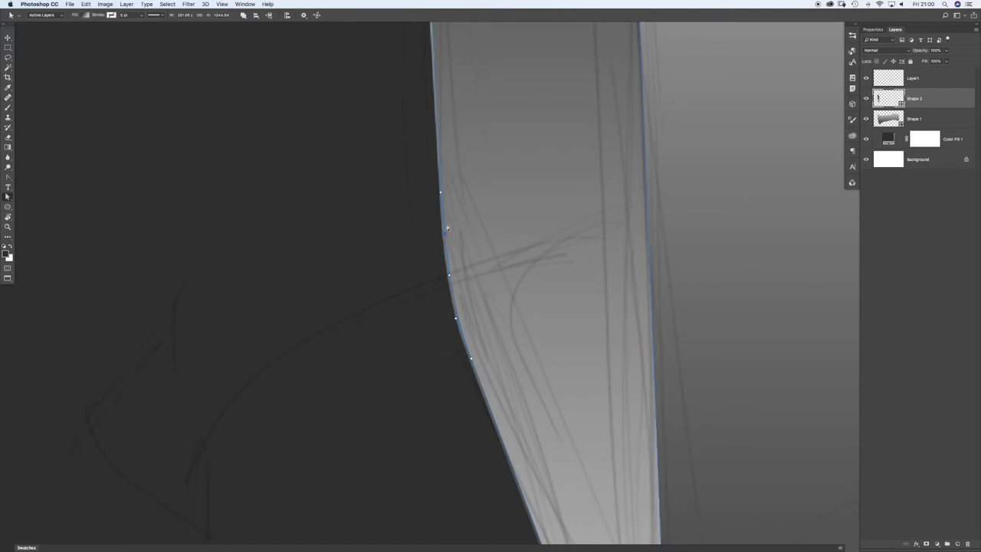
{"action": "left_click", "coordinate": [441, 193]}
{"action": "left_click_drag", "start_coordinate": [468, 294], "coordinate": [440, 290]}
{"action": "left_click_drag", "start_coordinate": [394, 247], "coordinate": [250, 287]}
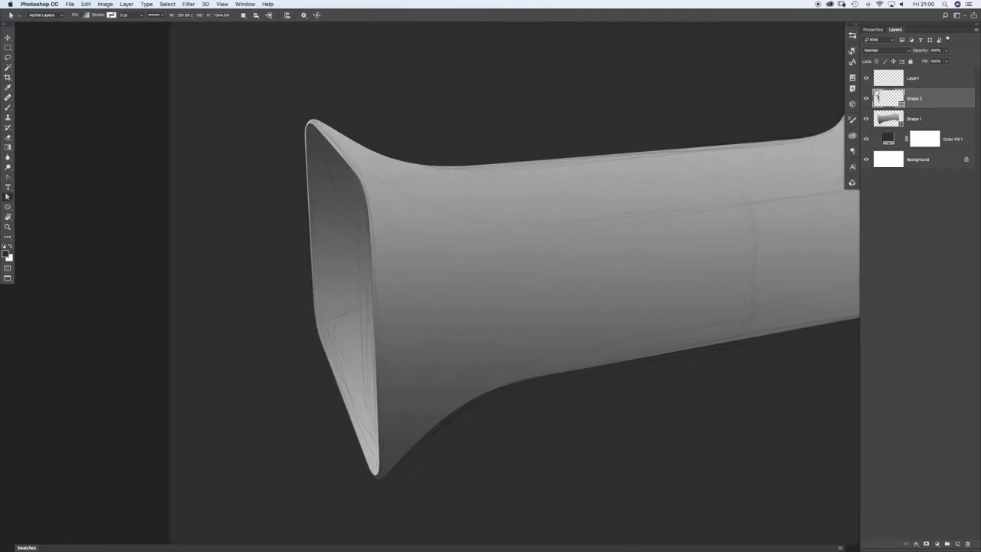
Step: Change the opening shape's gradient fill to the pink-to-dark-magenta preset
{"action": "double_click", "coordinate": [887, 100]}
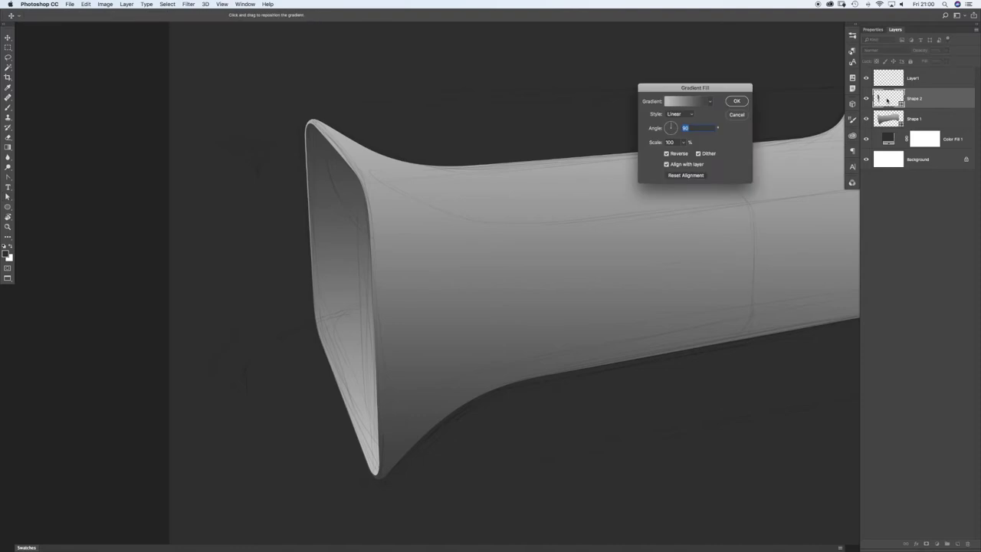
{"action": "left_click_drag", "start_coordinate": [670, 86], "coordinate": [139, 119]}
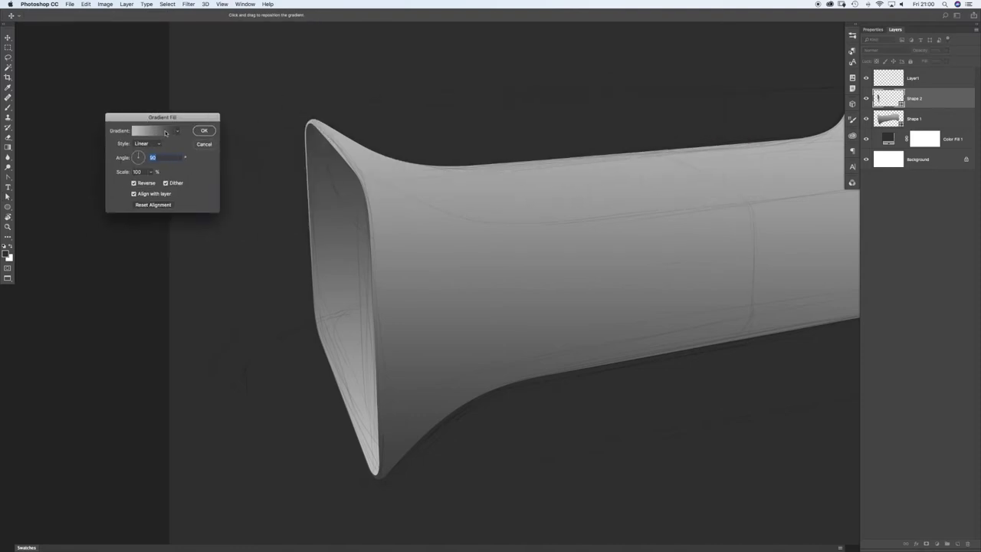
{"action": "left_click", "coordinate": [162, 131]}
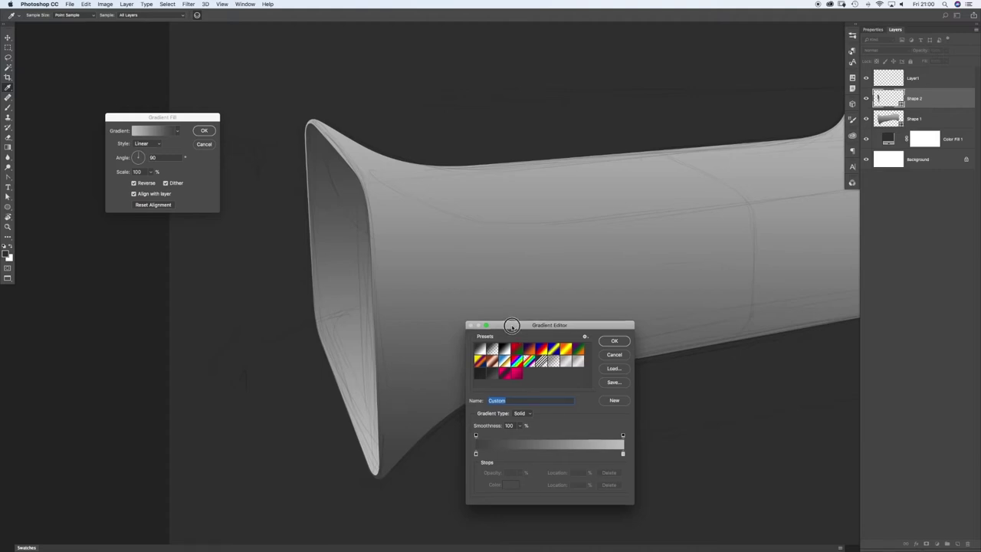
{"action": "left_click_drag", "start_coordinate": [508, 326], "coordinate": [521, 298]}
{"action": "left_click", "coordinate": [521, 346]}
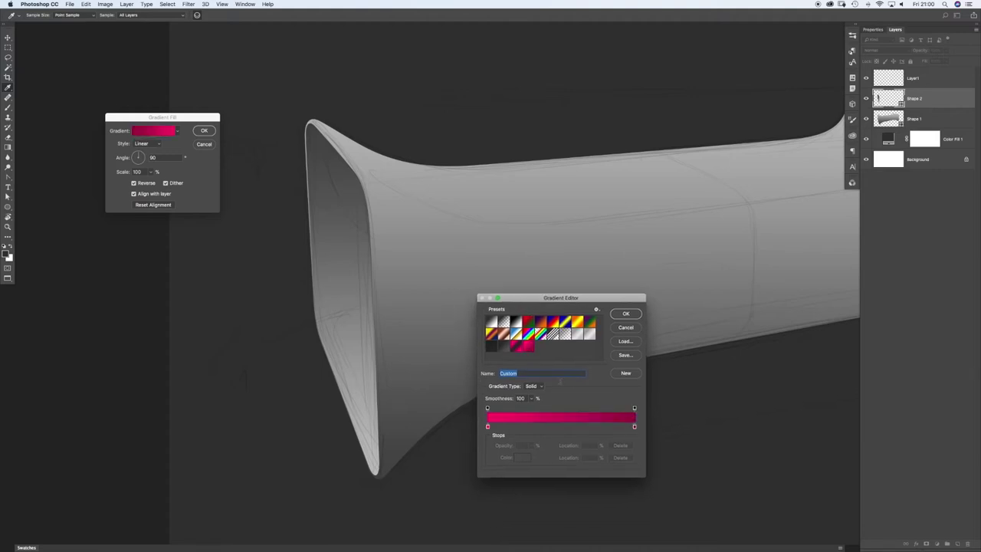
{"action": "left_click", "coordinate": [625, 314]}
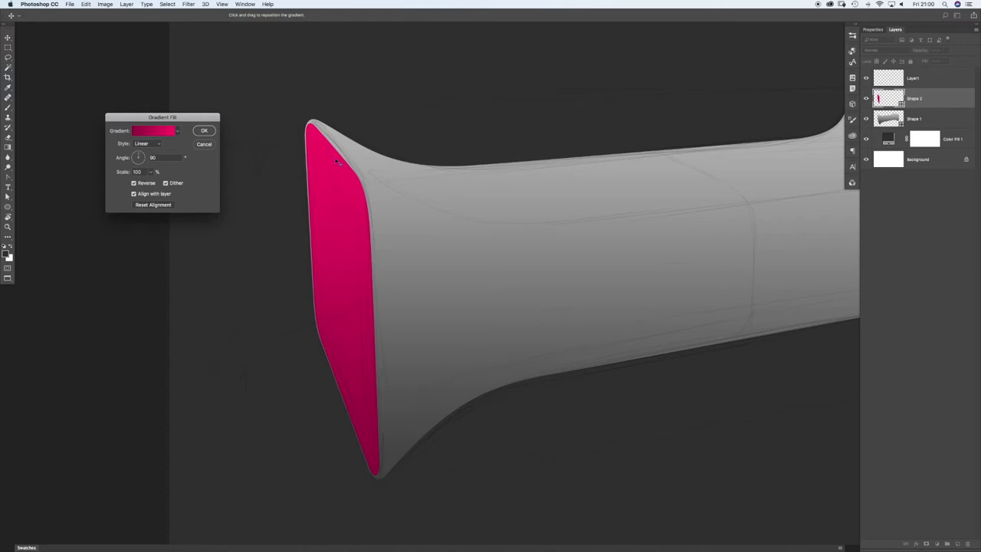
Step: Turn off the reversal of the opening's gradient fill and shift the gradient downward within the shape
{"action": "left_click", "coordinate": [134, 184]}
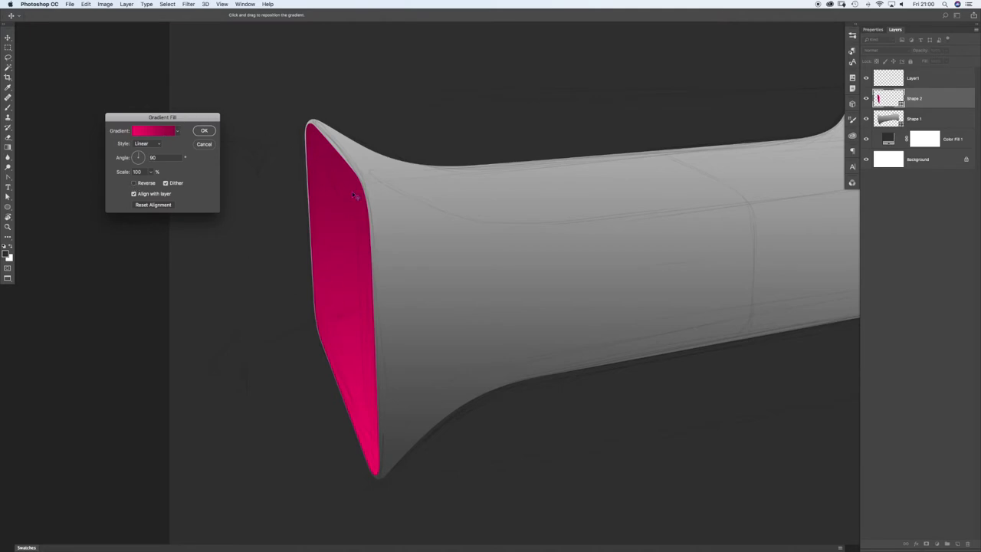
{"action": "left_click_drag", "start_coordinate": [196, 121], "coordinate": [149, 73]}
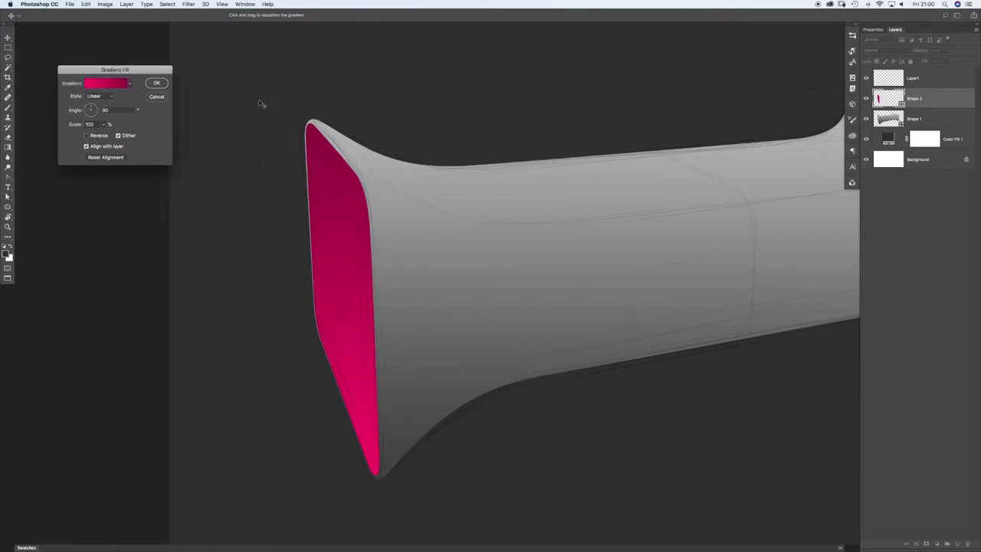
{"action": "left_click_drag", "start_coordinate": [258, 101], "coordinate": [272, 263]}
Step: Apply the Blue, Yellow, Blue preset to the opening's gradient fill and shift the gradient further down
{"action": "left_click", "coordinate": [106, 85]}
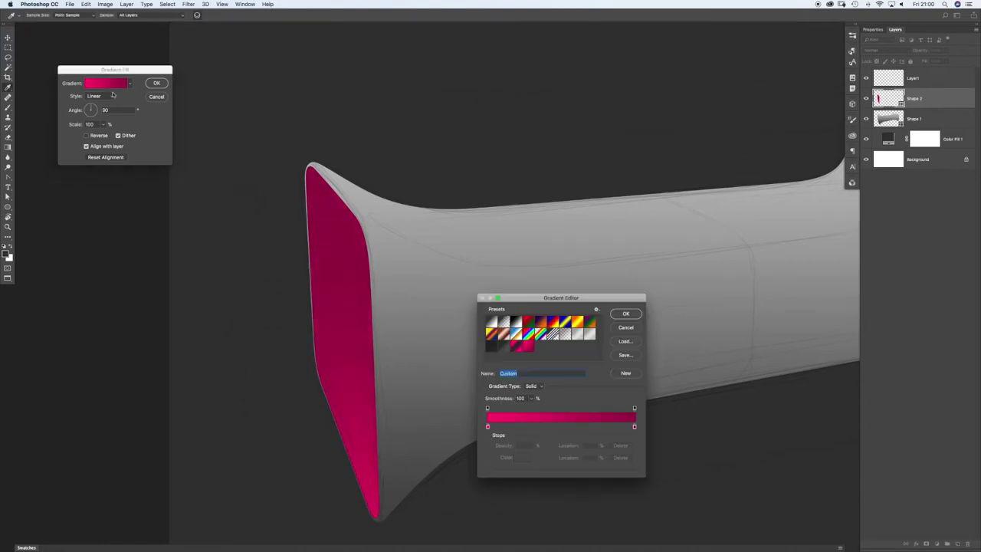
{"action": "left_click", "coordinate": [564, 322]}
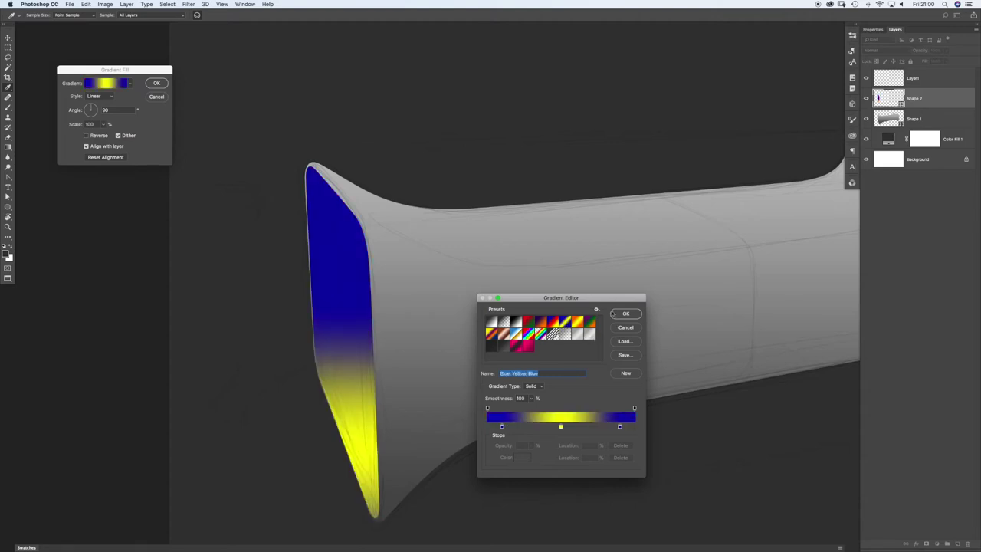
{"action": "left_click", "coordinate": [624, 314]}
{"action": "left_click_drag", "start_coordinate": [185, 136], "coordinate": [130, 156]}
Step: Shift the opening's gradient fill further down and apply the pink-to-dark-magenta preset to it
{"action": "left_click", "coordinate": [104, 87]}
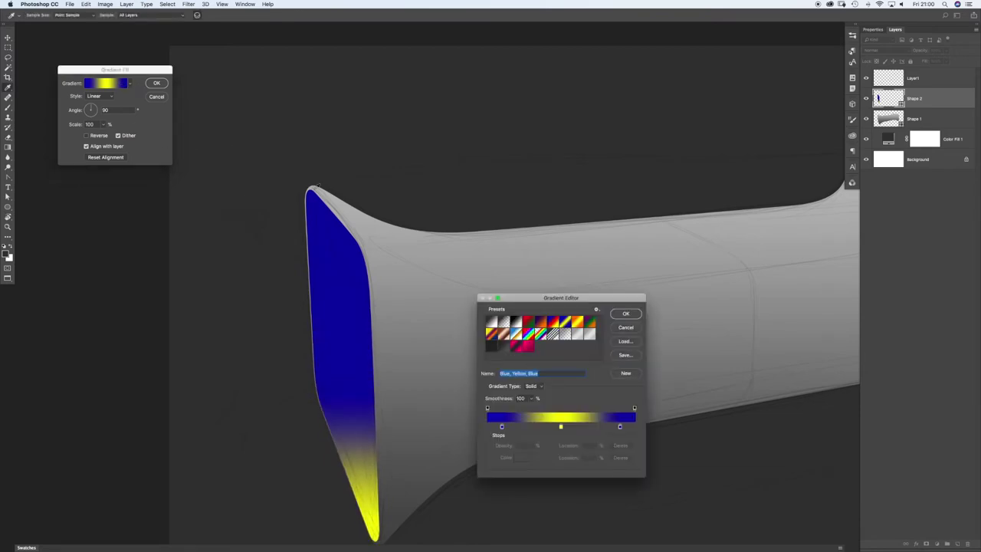
{"action": "left_click", "coordinate": [531, 348]}
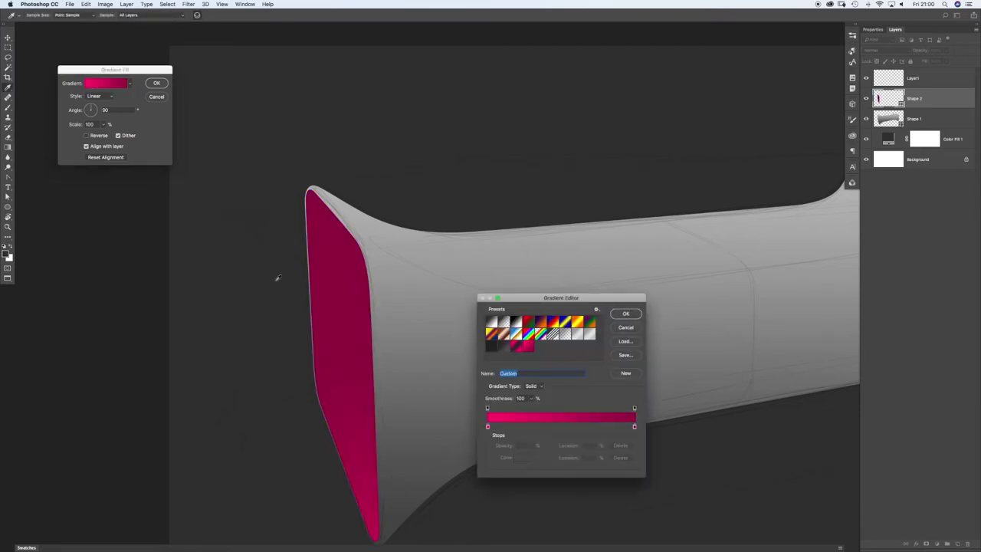
{"action": "left_click", "coordinate": [625, 315]}
{"action": "left_click", "coordinate": [159, 83]}
Step: Examine the thin rim between the opening shape and the body outline up close and at full view
{"action": "left_click_drag", "start_coordinate": [579, 205], "coordinate": [509, 153]}
{"action": "left_click_drag", "start_coordinate": [266, 193], "coordinate": [331, 212]}
{"action": "left_click", "coordinate": [307, 222]}
{"action": "left_click", "coordinate": [346, 225]}
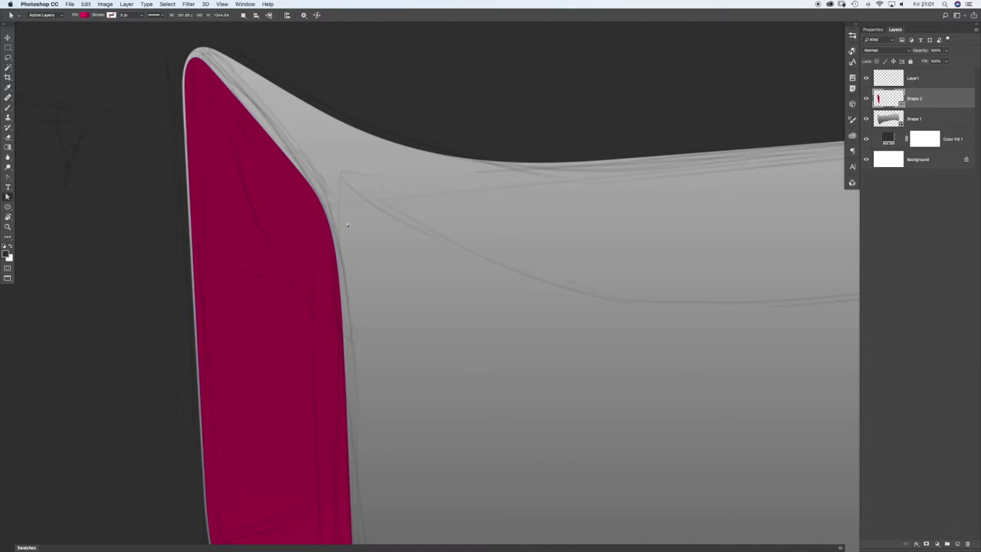
{"action": "scroll", "coordinate": [455, 230], "scroll_direction": "down", "scroll_amount": 3}
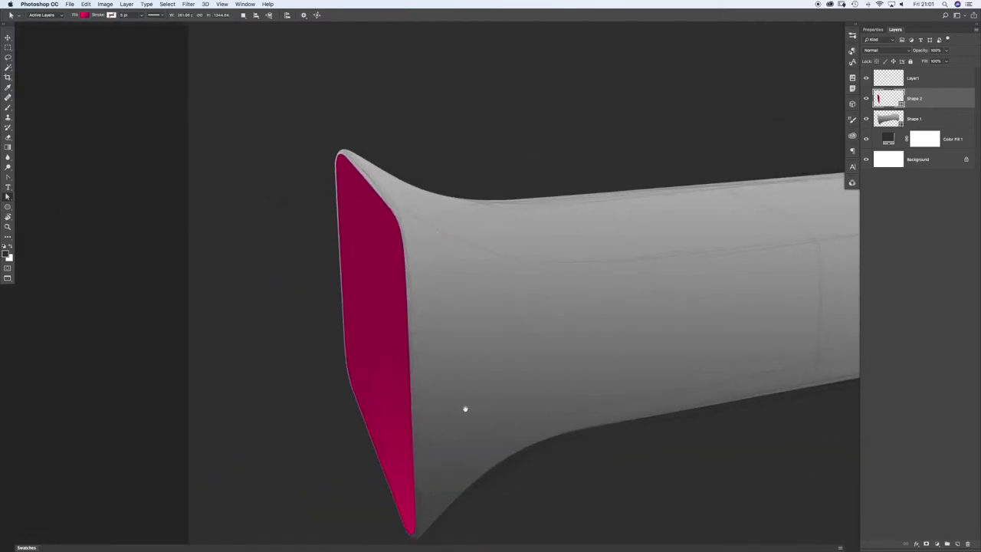
{"action": "left_click_drag", "start_coordinate": [466, 408], "coordinate": [346, 322]}
{"action": "left_click", "coordinate": [377, 314], "text": "alt"}
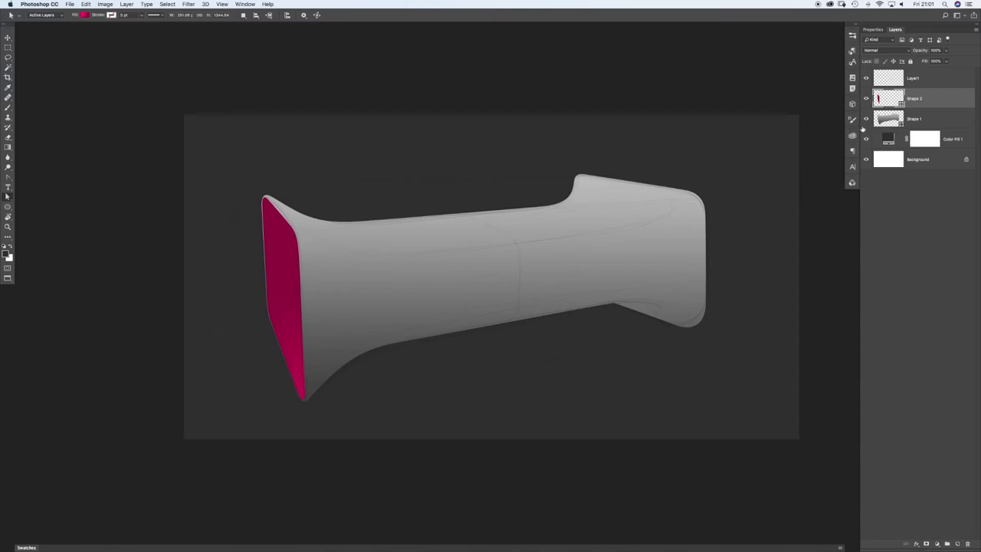
Step: Adjust the curve handle of the Shape 1 anchor on the body's upper flare, where it bends toward the long top edge
{"action": "left_click", "coordinate": [913, 119]}
{"action": "left_click_drag", "start_coordinate": [299, 397], "coordinate": [333, 387]}
{"action": "left_click", "coordinate": [357, 351]}
{"action": "left_click_drag", "start_coordinate": [375, 331], "coordinate": [349, 333]}
{"action": "left_click_drag", "start_coordinate": [473, 306], "coordinate": [442, 314]}
{"action": "left_click", "coordinate": [427, 350]}
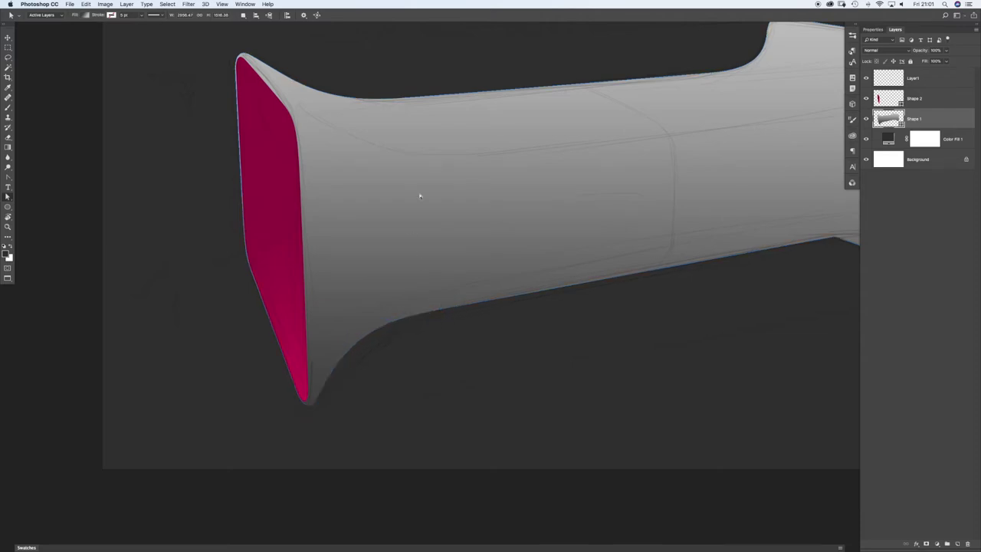
{"action": "left_click", "coordinate": [423, 200], "text": "alt"}
{"action": "left_click", "coordinate": [307, 82], "text": "super"}
{"action": "left_click_drag", "start_coordinate": [325, 94], "coordinate": [340, 127]}
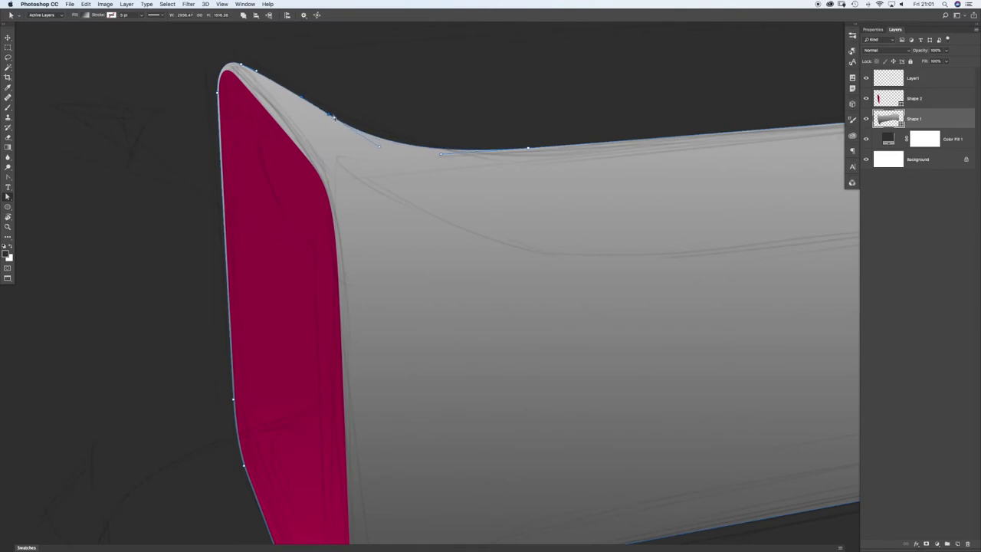
{"action": "left_click_drag", "start_coordinate": [328, 114], "coordinate": [312, 113]}
{"action": "left_click", "coordinate": [367, 120]}
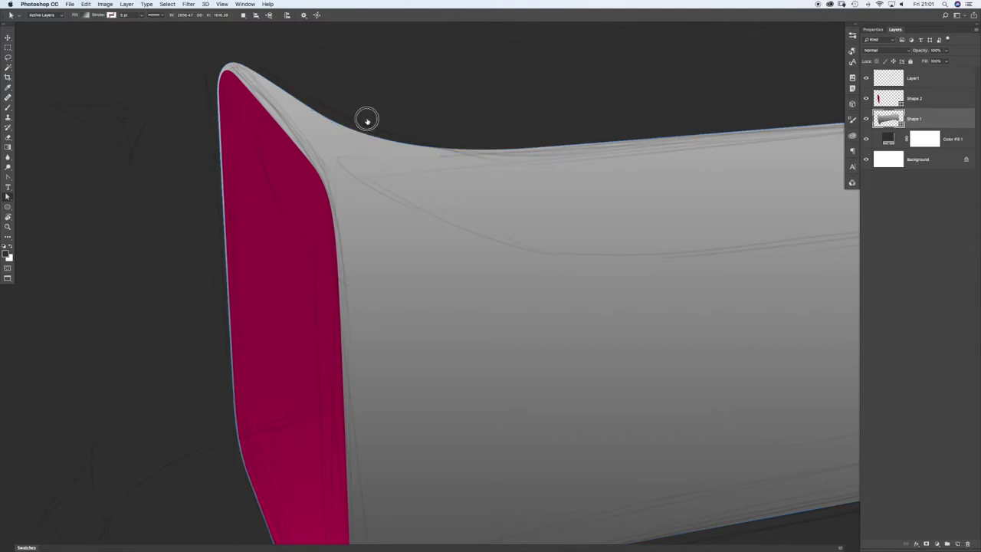
Step: Align the handles of the two anchors on the flare's slanted upper edge so the outline runs straight from the rounded tip
{"action": "left_click_drag", "start_coordinate": [366, 148], "coordinate": [373, 149]}
{"action": "left_click_drag", "start_coordinate": [504, 255], "coordinate": [482, 233]}
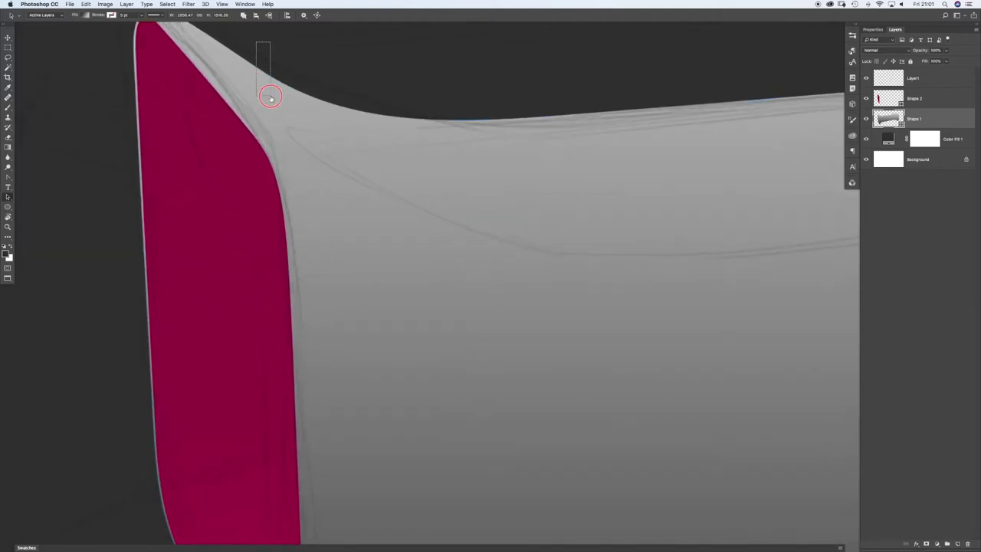
{"action": "left_click_drag", "start_coordinate": [263, 48], "coordinate": [304, 126]}
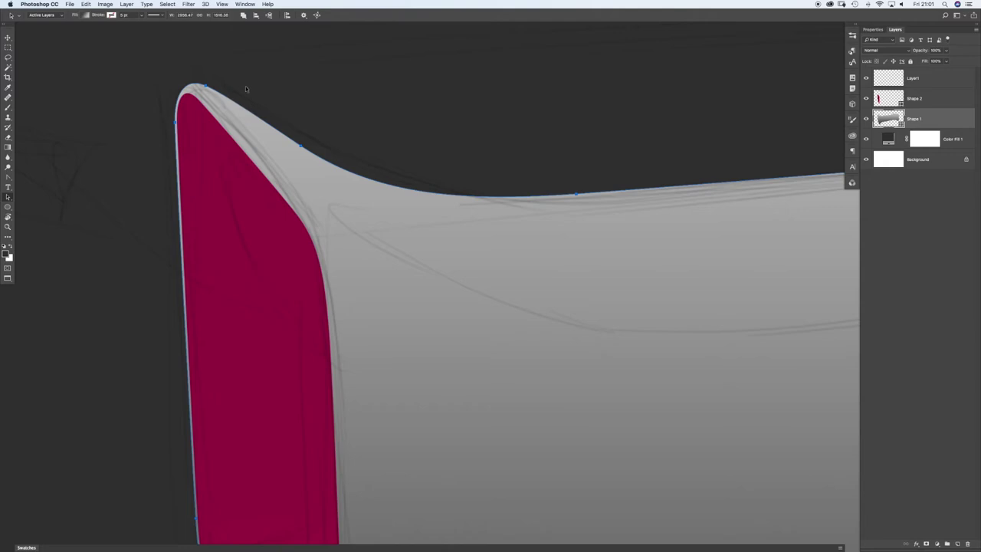
{"action": "key", "text": "shift+a"}
{"action": "left_click_drag", "start_coordinate": [226, 82], "coordinate": [246, 124]}
{"action": "left_click_drag", "start_coordinate": [165, 76], "coordinate": [202, 77]}
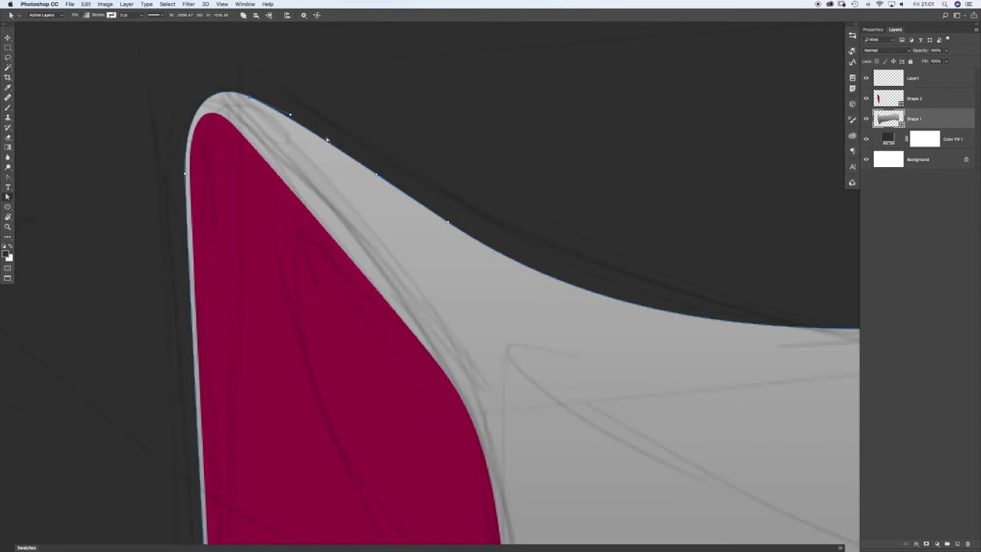
{"action": "left_click_drag", "start_coordinate": [289, 115], "coordinate": [294, 124]}
{"action": "left_click", "coordinate": [375, 177]}
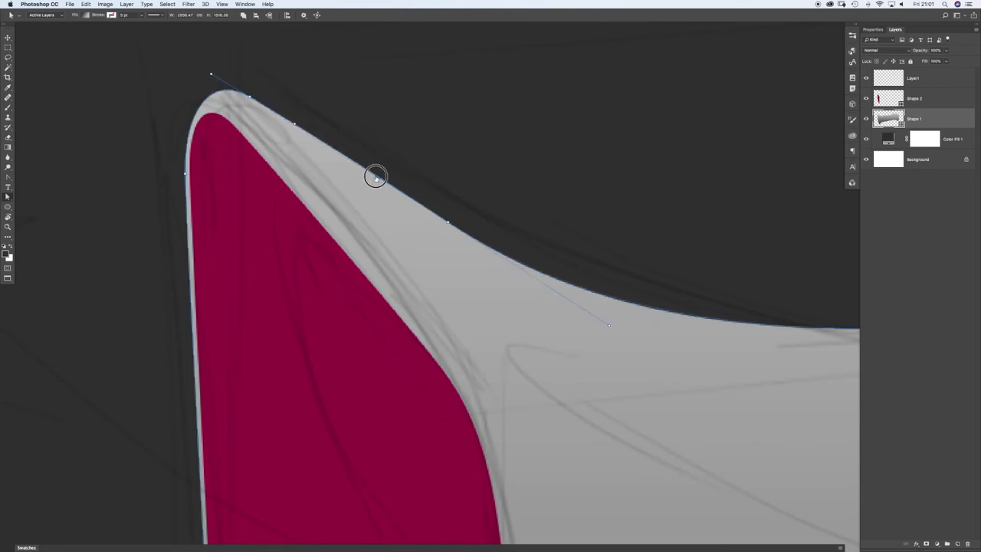
{"action": "left_click", "coordinate": [369, 155]}
{"action": "mouse_move", "coordinate": [311, 120]}
{"action": "left_mouse_down"}
{"action": "mouse_move", "coordinate": [288, 139]}
{"action": "mouse_move", "coordinate": [291, 122]}
{"action": "left_mouse_up"}
{"action": "left_click_drag", "start_coordinate": [377, 177], "coordinate": [376, 176]}
{"action": "left_click_drag", "start_coordinate": [547, 217], "coordinate": [423, 248]}
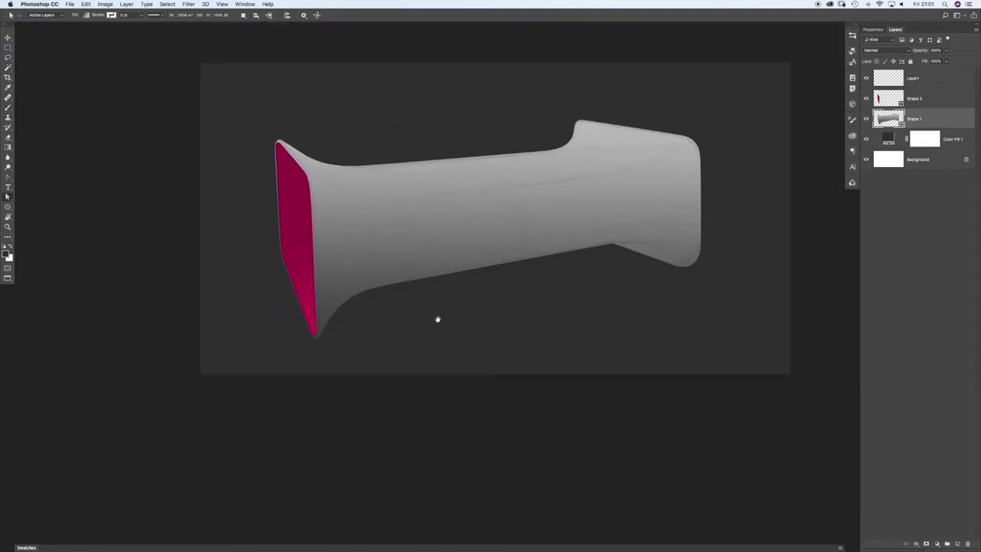
{"action": "left_click_drag", "start_coordinate": [467, 299], "coordinate": [529, 298]}
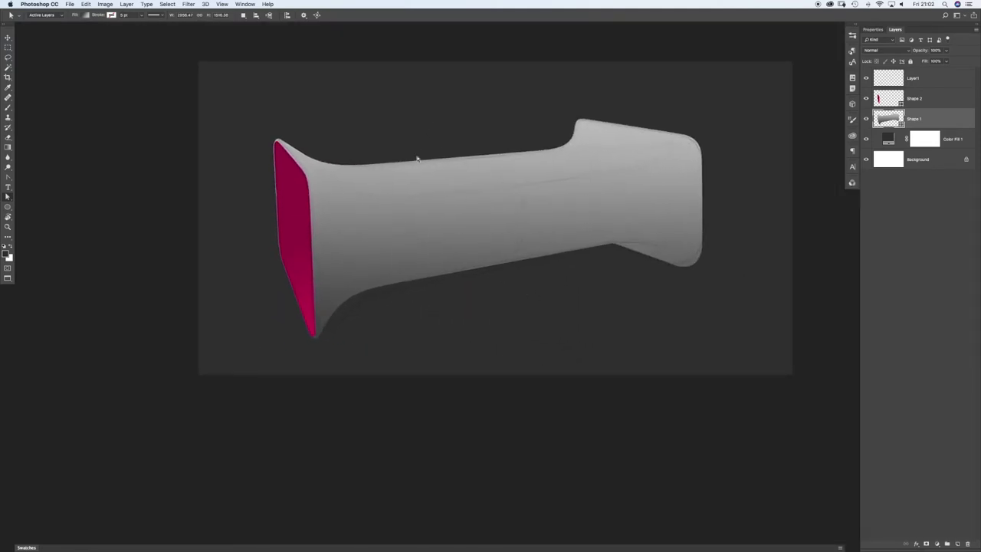
{"action": "left_click_drag", "start_coordinate": [416, 272], "coordinate": [545, 269]}
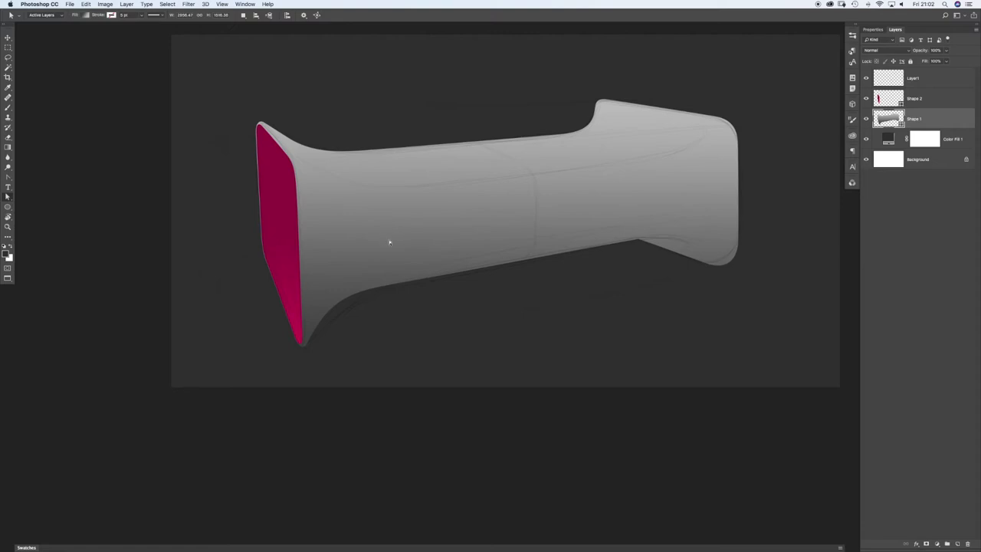
{"action": "left_click_drag", "start_coordinate": [473, 294], "coordinate": [534, 320]}
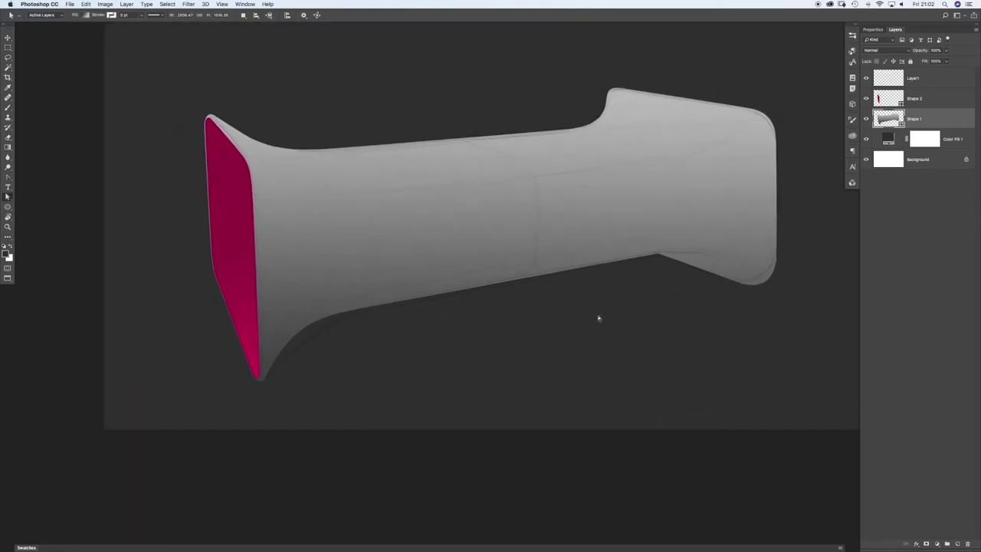
Step: Draw a closed Pen tool shape directly above the Color Fill 1 layer, following the body's underside from the opening to the far end
{"action": "left_click", "coordinate": [956, 144]}
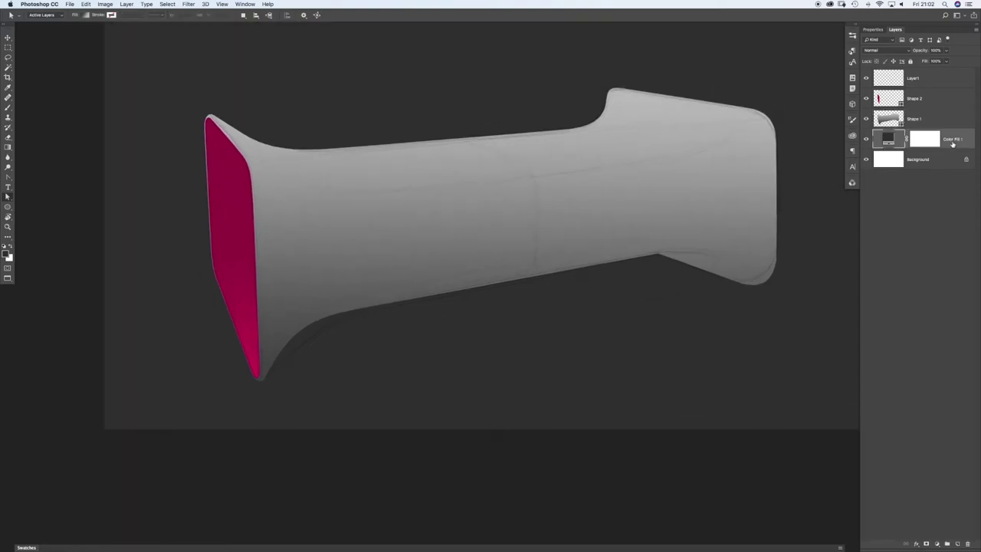
{"action": "key", "text": "p"}
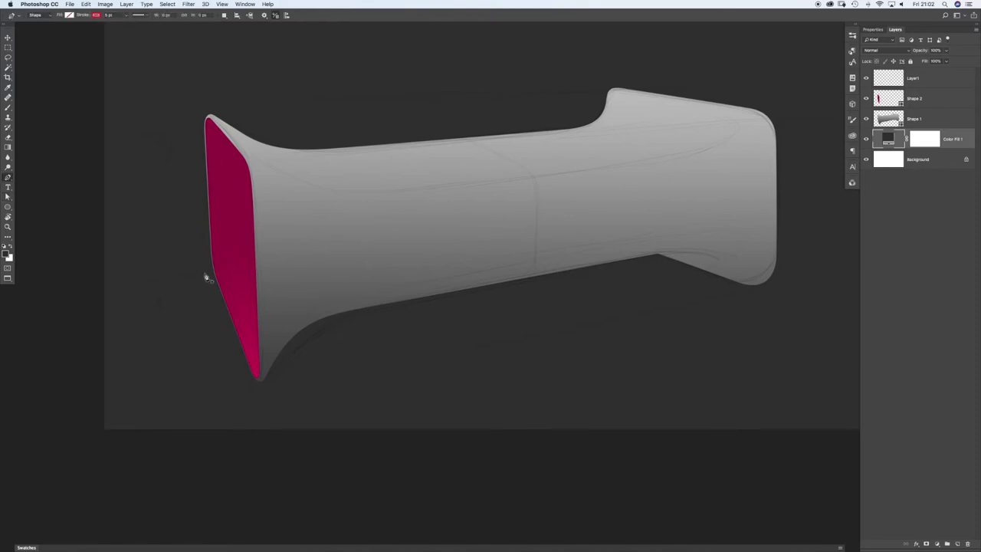
{"action": "left_click", "coordinate": [215, 274]}
{"action": "left_click_drag", "start_coordinate": [249, 375], "coordinate": [268, 382]}
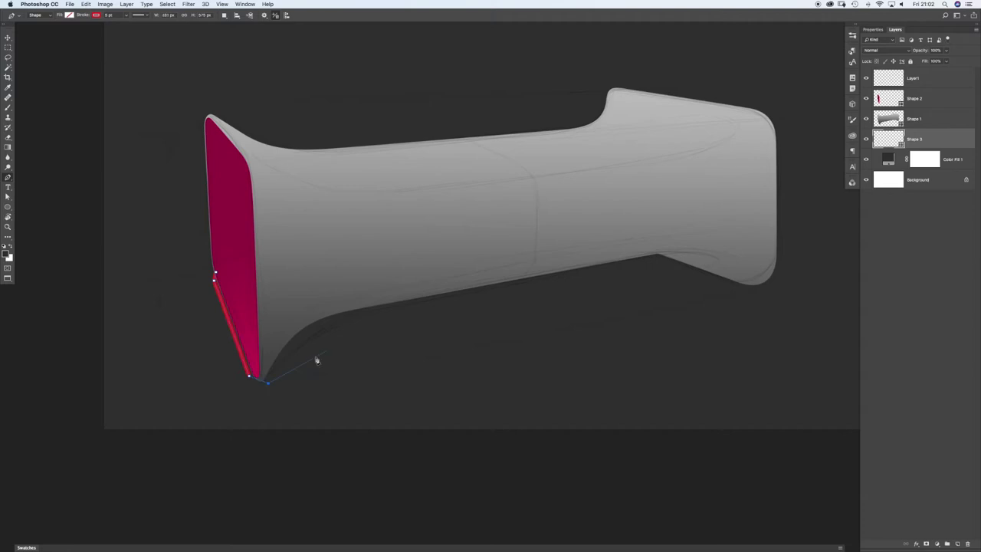
{"action": "left_click", "coordinate": [355, 334]}
{"action": "left_click", "coordinate": [639, 276]}
{"action": "left_click", "coordinate": [697, 279]}
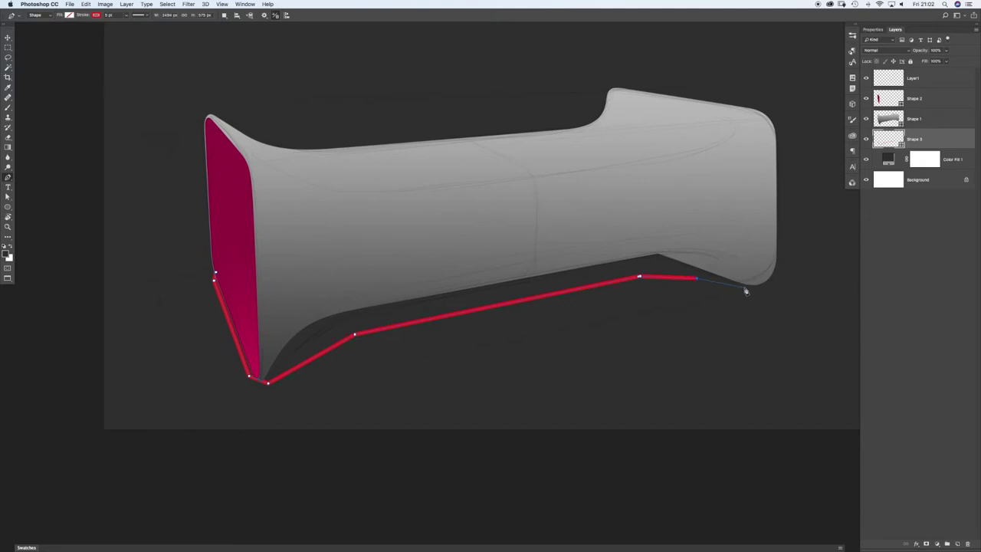
{"action": "left_click", "coordinate": [746, 288]}
{"action": "left_click", "coordinate": [218, 274]}
Step: Round the corners of the underside shape by pulling curve handles from its anchors with the Convert Point tool
{"action": "left_click_drag", "start_coordinate": [209, 272], "coordinate": [238, 296]}
{"action": "key", "text": "shift+p"}
{"action": "left_click_drag", "start_coordinate": [308, 486], "coordinate": [349, 500]}
{"action": "left_click_drag", "start_coordinate": [527, 400], "coordinate": [637, 375]}
{"action": "left_click_drag", "start_coordinate": [655, 293], "coordinate": [648, 293]}
{"action": "scroll", "coordinate": [648, 292], "scroll_direction": "right", "scroll_amount": 10}
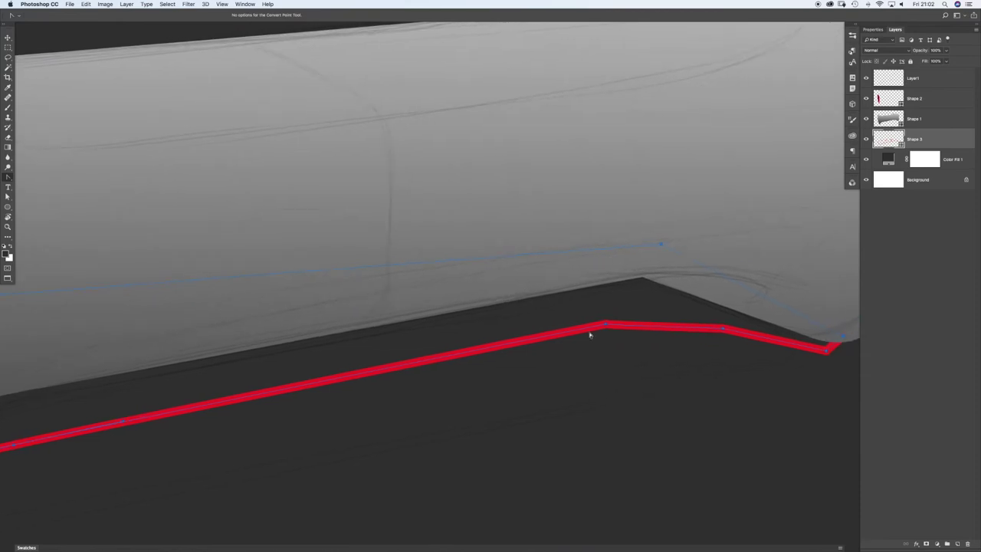
{"action": "left_click_drag", "start_coordinate": [605, 326], "coordinate": [649, 317]}
{"action": "left_click_drag", "start_coordinate": [722, 329], "coordinate": [604, 298]}
{"action": "left_click_drag", "start_coordinate": [659, 325], "coordinate": [664, 304]}
Step: Remove the underside shape's red stroke and fill it with a solid gray darker than the background
{"action": "key", "text": "a"}
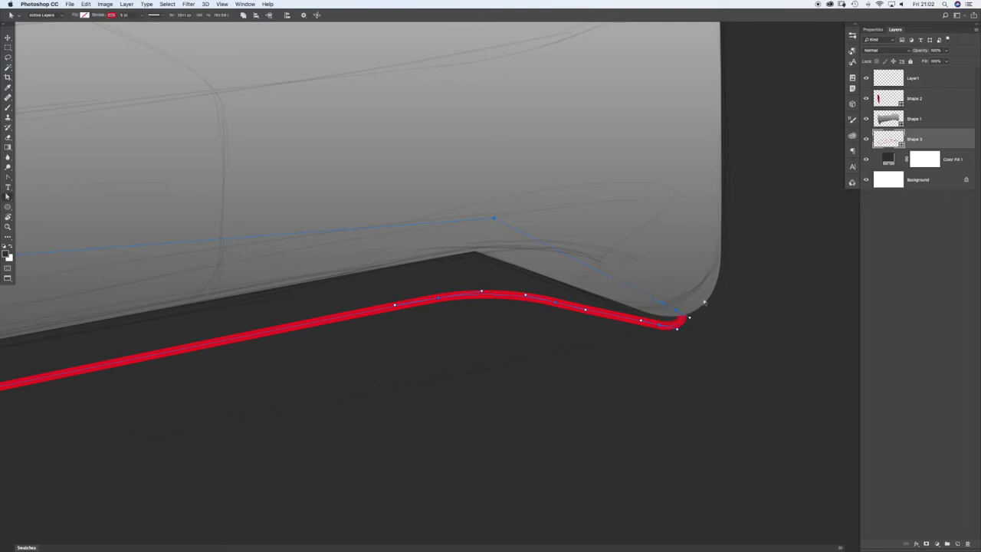
{"action": "left_click", "coordinate": [109, 16]}
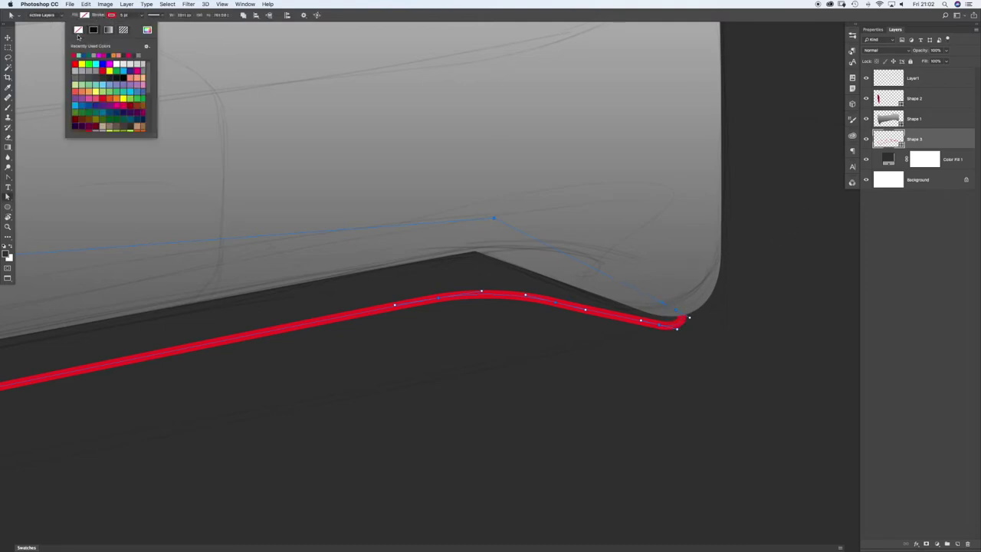
{"action": "left_click", "coordinate": [78, 30]}
{"action": "left_click", "coordinate": [85, 16]}
{"action": "left_click", "coordinate": [67, 30]}
{"action": "left_click", "coordinate": [120, 29]}
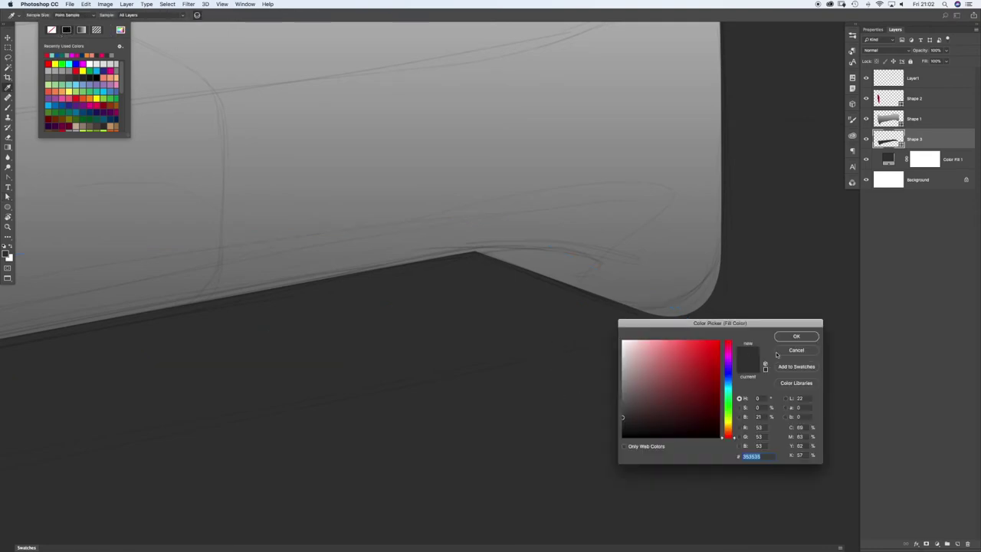
{"action": "left_click", "coordinate": [621, 422]}
{"action": "key", "text": "Return"}
{"action": "key", "text": "Return"}
{"action": "key", "text": "Return"}
{"action": "key", "text": "super+space"}
{"action": "key", "text": "Escape"}
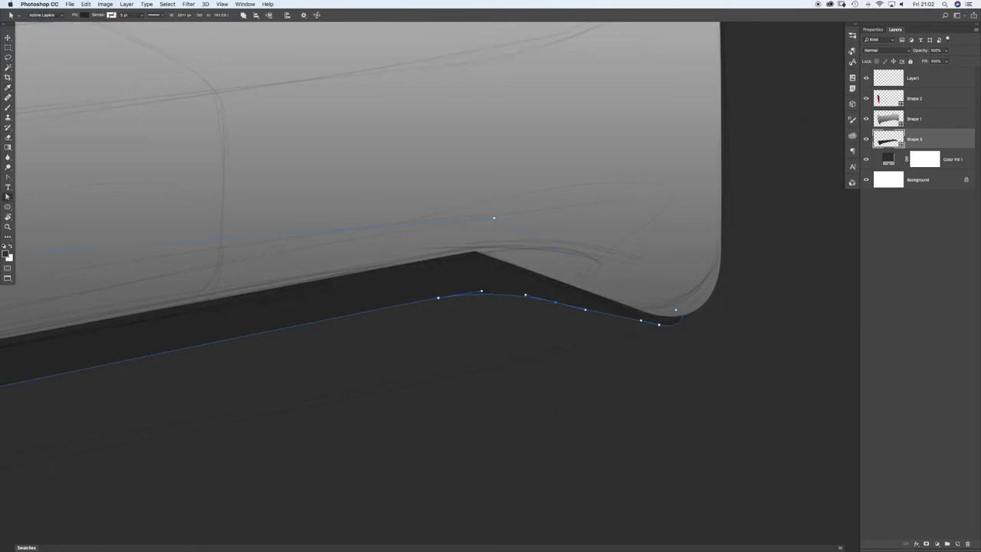
Step: Reposition the shadow shape's anchors at its right end to leave a narrow band under the body's rounded corner
{"action": "left_click_drag", "start_coordinate": [556, 302], "coordinate": [588, 307]}
{"action": "mouse_move", "coordinate": [659, 325]}
{"action": "left_mouse_down"}
{"action": "mouse_move", "coordinate": [652, 320]}
{"action": "mouse_move", "coordinate": [673, 327]}
{"action": "left_mouse_up"}
{"action": "key", "text": "Right"}
{"action": "left_click_drag", "start_coordinate": [558, 301], "coordinate": [554, 294]}
{"action": "key", "text": "Return"}
{"action": "left_click", "coordinate": [506, 290]}
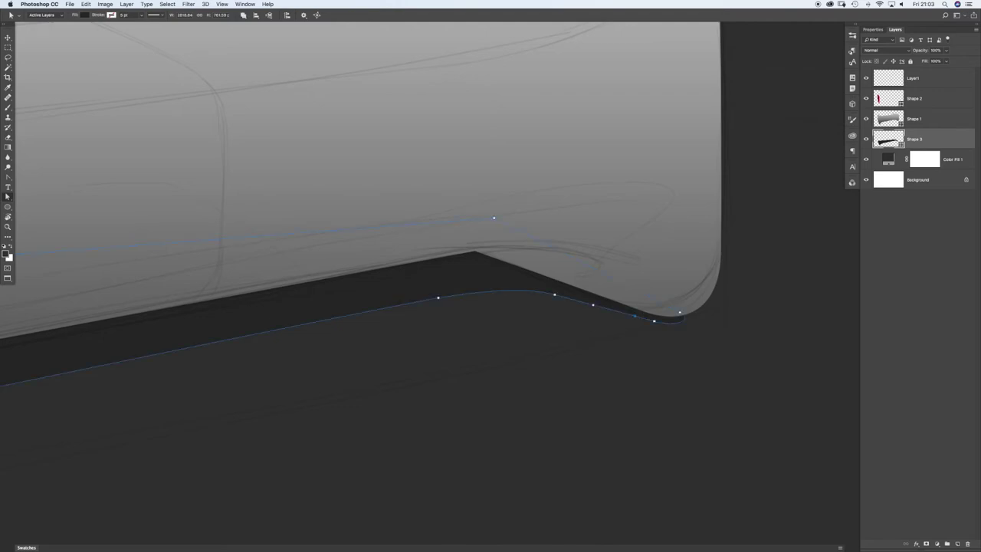
{"action": "scroll", "coordinate": [637, 334], "scroll_direction": "up", "scroll_amount": 4}
{"action": "left_click_drag", "start_coordinate": [664, 314], "coordinate": [663, 317]}
{"action": "key", "text": "super+h"}
{"action": "scroll", "coordinate": [464, 301], "scroll_direction": "down", "scroll_amount": 10}
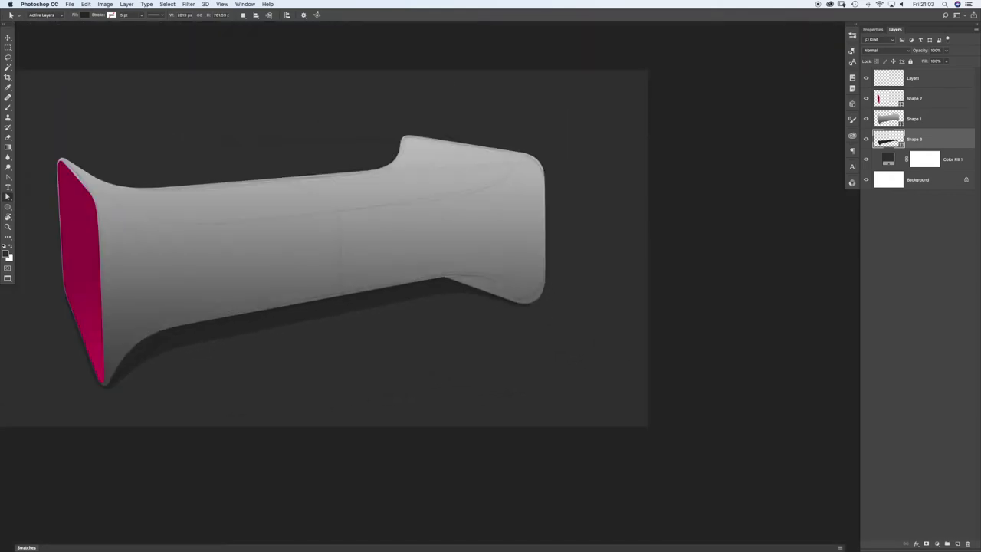
Step: Widen and flatten the shadow's bend below the body's notch by moving its two anchors apart and adjusting a handle
{"action": "key", "text": "super+plus"}
{"action": "key", "text": "super+h"}
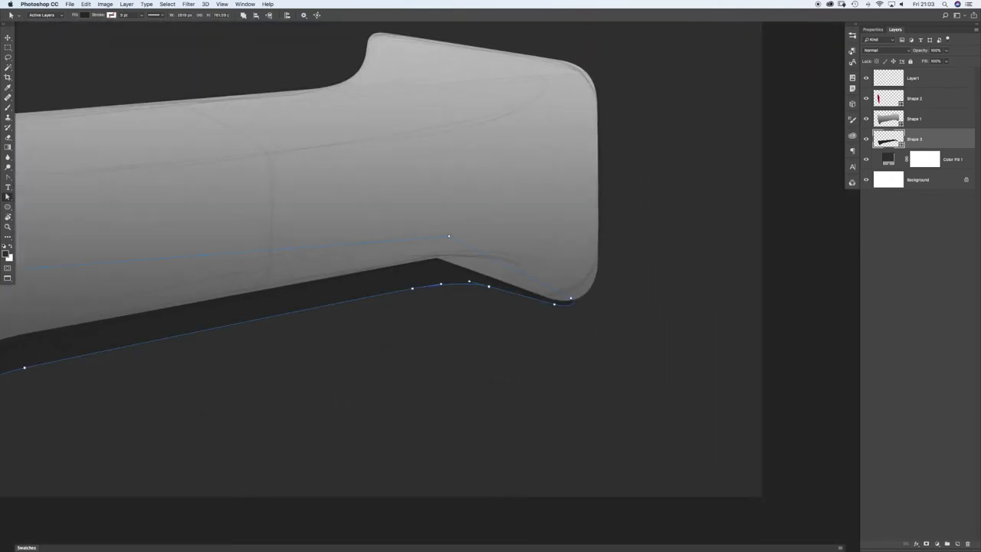
{"action": "left_click_drag", "start_coordinate": [413, 288], "coordinate": [402, 289]}
{"action": "left_click_drag", "start_coordinate": [402, 289], "coordinate": [402, 295]}
{"action": "left_click_drag", "start_coordinate": [489, 287], "coordinate": [501, 290]}
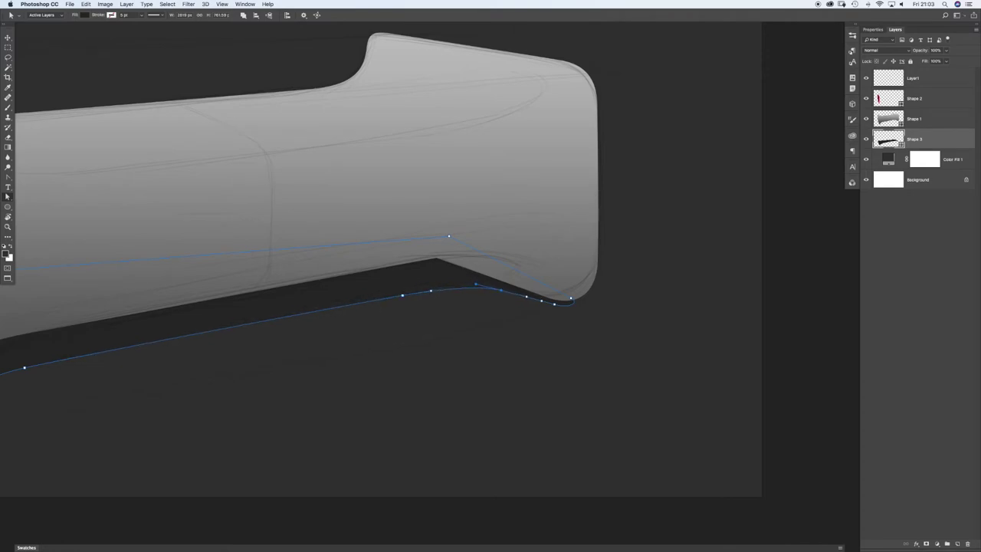
{"action": "key", "text": "super+plus"}
{"action": "key", "text": "shift+Right"}
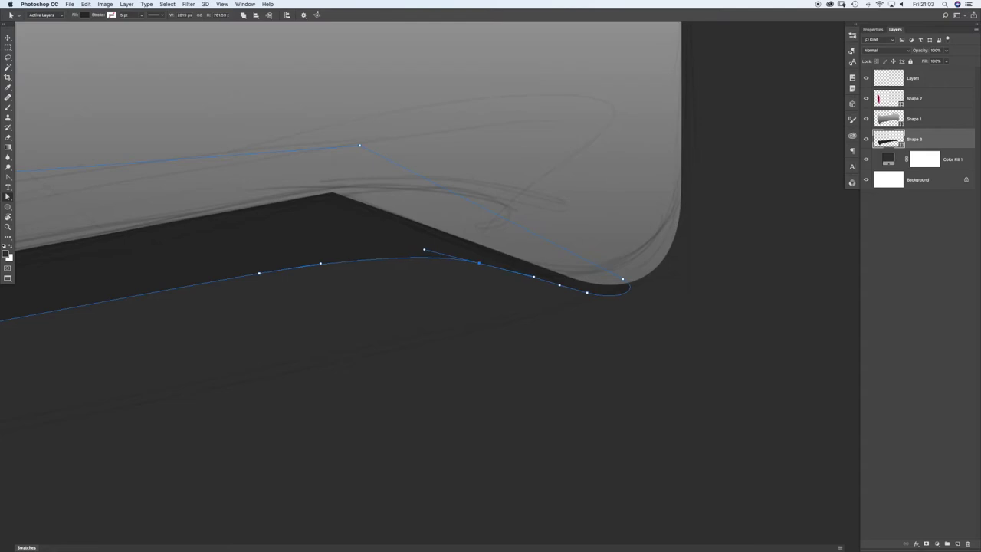
{"action": "left_click_drag", "start_coordinate": [534, 277], "coordinate": [528, 276]}
{"action": "left_click", "coordinate": [498, 314]}
{"action": "left_click", "coordinate": [410, 258]}
Step: Reshape the shadow's curve below the body's left flare by moving its anchor left and adjusting the curve handles
{"action": "left_click_drag", "start_coordinate": [259, 273], "coordinate": [640, 226]}
{"action": "key", "text": "Return"}
{"action": "key", "text": "super+minus"}
{"action": "key", "text": "super+minus"}
{"action": "key", "text": "super+equal"}
{"action": "left_click", "coordinate": [301, 311]}
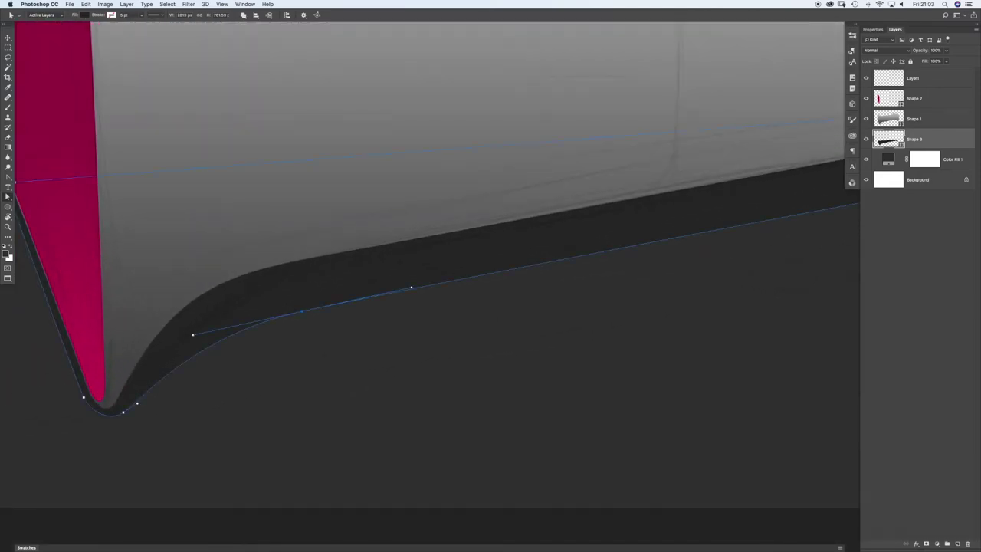
{"action": "key", "text": "shift+Left"}
{"action": "key", "text": "shift+Left"}
{"action": "key", "text": "shift+Left"}
{"action": "left_click_drag", "start_coordinate": [170, 338], "coordinate": [190, 333]}
{"action": "left_click_drag", "start_coordinate": [137, 403], "coordinate": [164, 357]}
{"action": "scroll", "coordinate": [155, 364], "scroll_direction": "down", "scroll_amount": 5}
Step: Fine-tune the shadow's anchors around the lower-left tip and beside the opening's lower edge to follow the body outline
{"action": "scroll", "coordinate": [156, 364], "scroll_direction": "up", "scroll_amount": 5}
{"action": "left_click_drag", "start_coordinate": [82, 388], "coordinate": [250, 400]}
{"action": "scroll", "coordinate": [243, 377], "scroll_direction": "up", "scroll_amount": 3}
{"action": "left_click", "coordinate": [240, 390]}
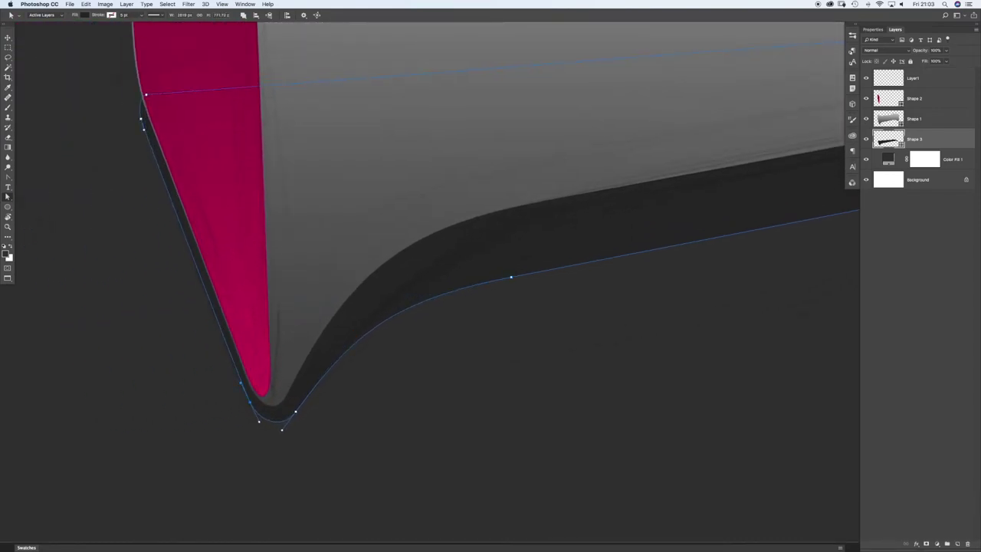
{"action": "left_click_drag", "start_coordinate": [296, 411], "coordinate": [295, 408]}
{"action": "left_click_drag", "start_coordinate": [124, 109], "coordinate": [147, 99]}
{"action": "left_click", "coordinate": [146, 95]}
{"action": "key", "text": "Return"}
{"action": "left_click", "coordinate": [226, 379]}
{"action": "left_click", "coordinate": [294, 407]}
{"action": "key", "text": "Return"}
{"action": "scroll", "coordinate": [565, 294], "scroll_direction": "down", "scroll_amount": 5}
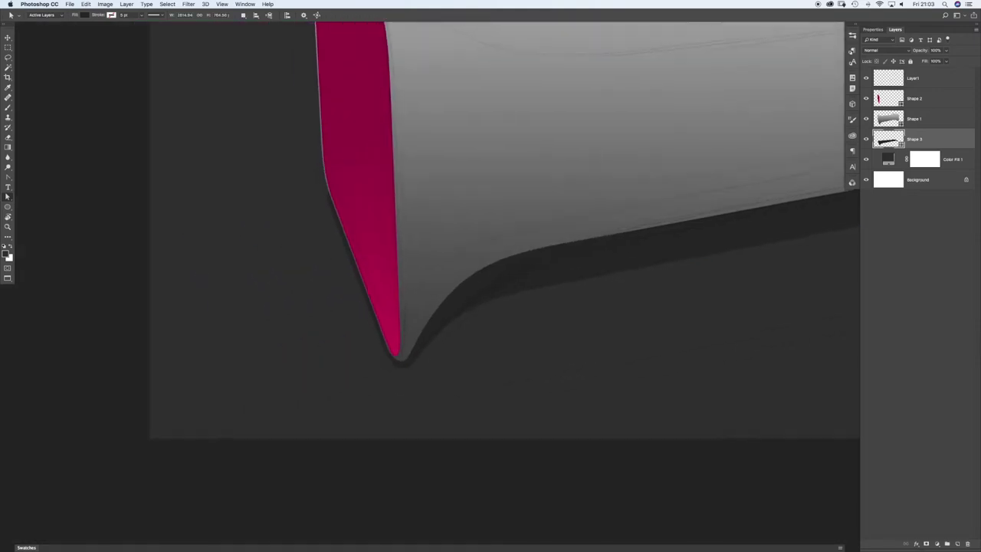
{"action": "left_click_drag", "start_coordinate": [536, 299], "coordinate": [495, 314]}
{"action": "left_click_drag", "start_coordinate": [743, 242], "coordinate": [434, 298]}
{"action": "scroll", "coordinate": [409, 234], "scroll_direction": "down", "scroll_amount": 5}
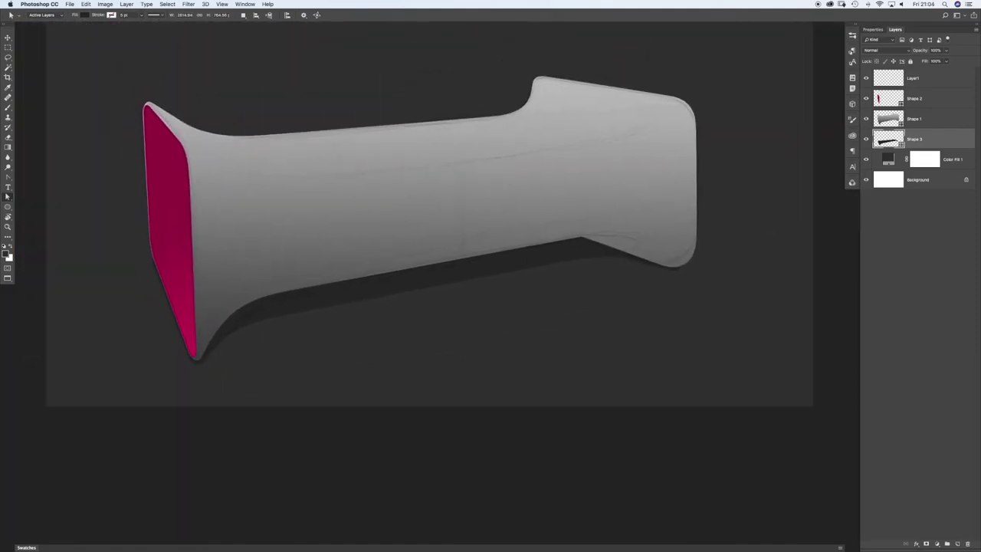
{"action": "scroll", "coordinate": [288, 328], "scroll_direction": "up", "scroll_amount": 3}
{"action": "left_click_drag", "start_coordinate": [314, 322], "coordinate": [312, 373]}
{"action": "scroll", "coordinate": [376, 360], "scroll_direction": "down", "scroll_amount": 2}
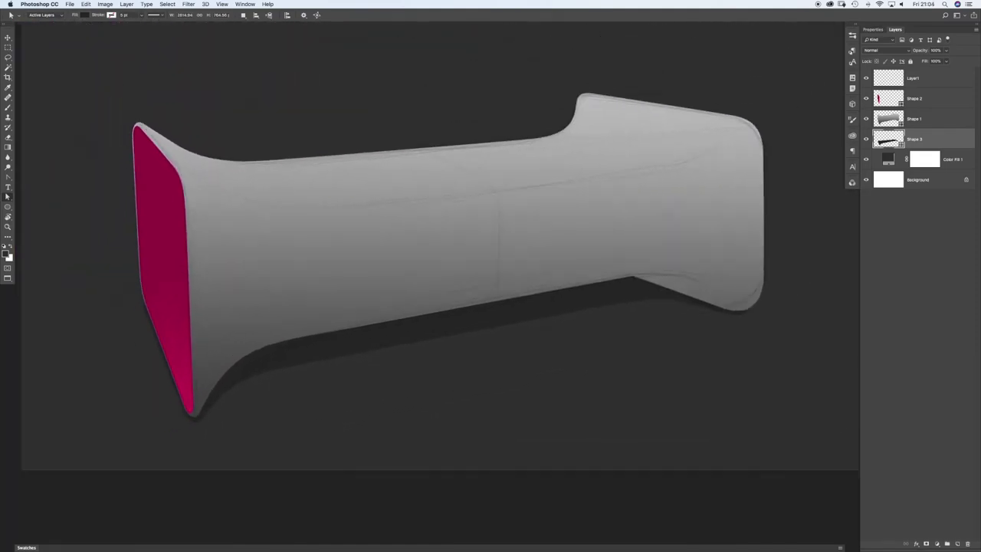
Step: Duplicate the shadow shape layer and feather the copy's shape mask by about 51 px
{"action": "left_click_drag", "start_coordinate": [429, 268], "coordinate": [414, 307]}
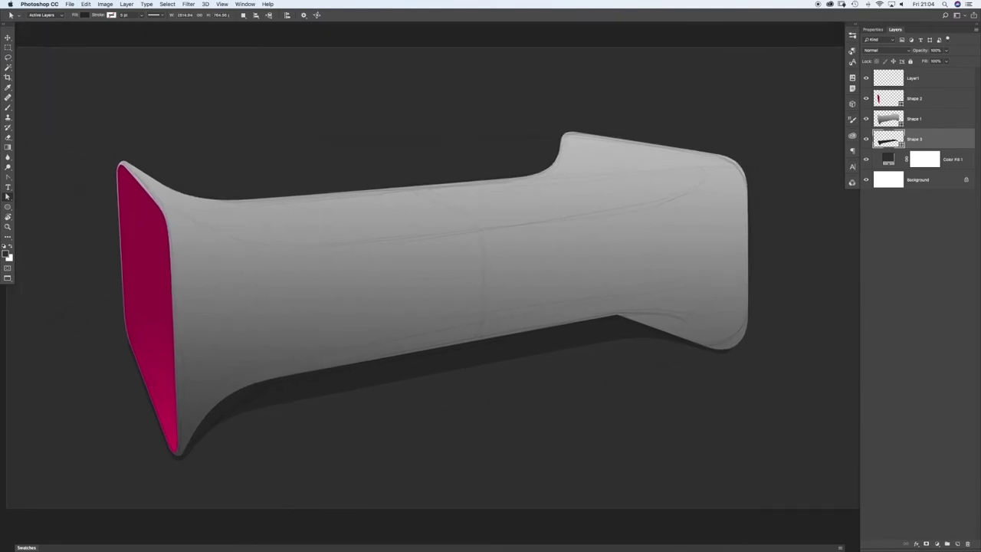
{"action": "key", "text": "super+j"}
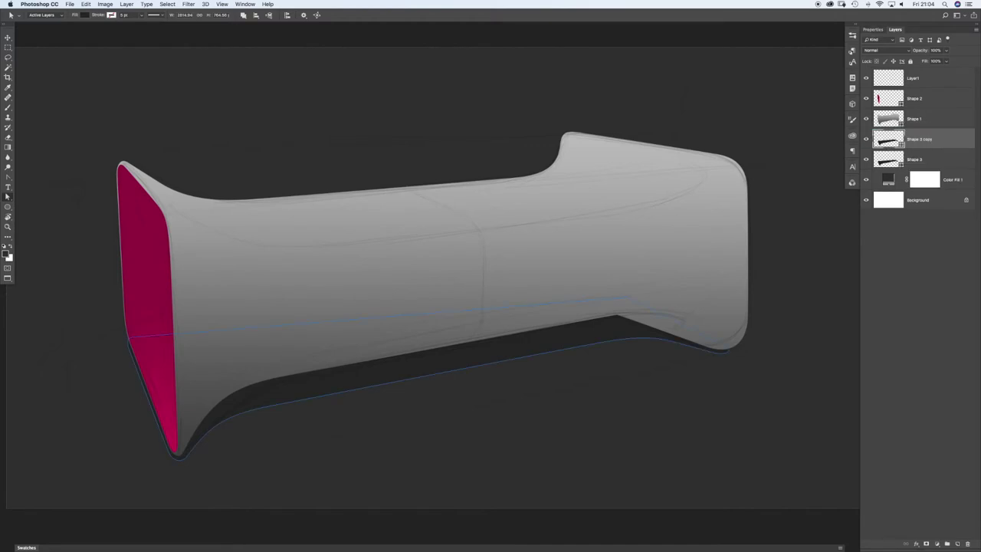
{"action": "left_click", "coordinate": [873, 29]}
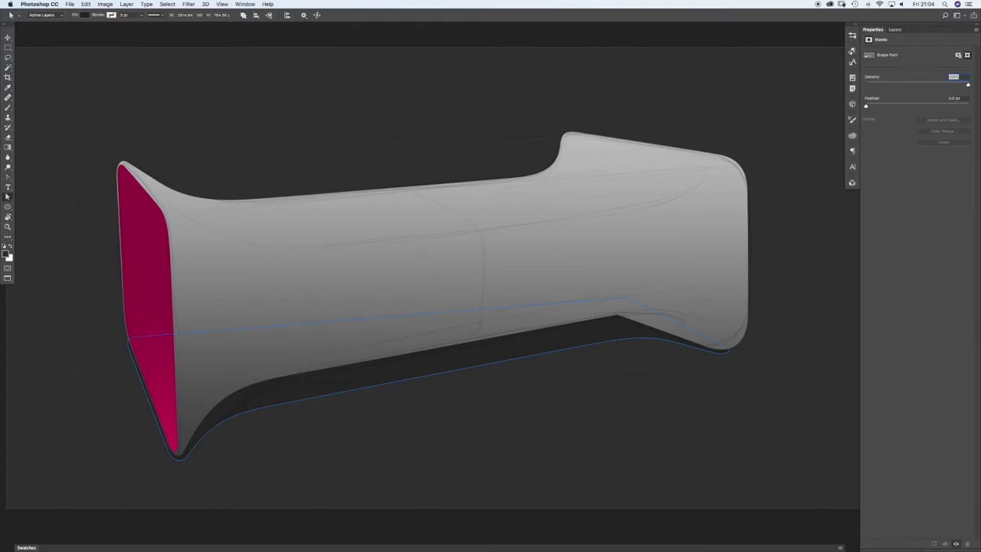
{"action": "left_click", "coordinate": [245, 4]}
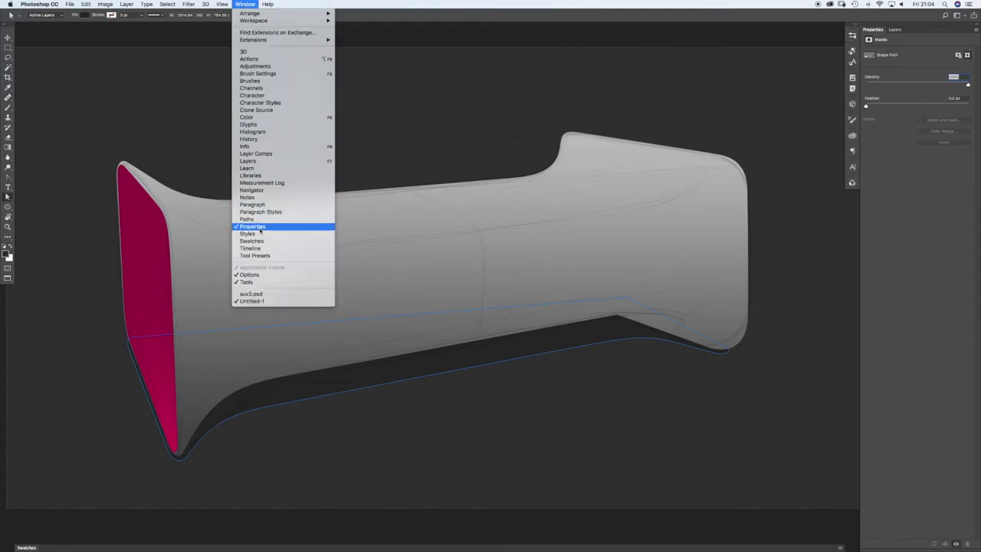
{"action": "left_click", "coordinate": [907, 64]}
{"action": "left_click_drag", "start_coordinate": [867, 107], "coordinate": [922, 108]}
{"action": "left_click", "coordinate": [406, 409]}
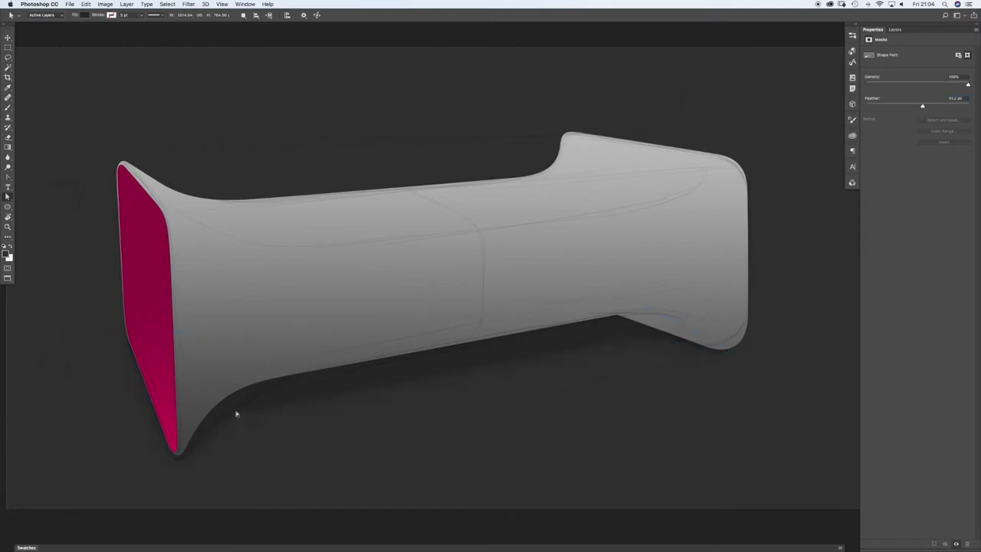
Step: Darken the fill colour of the feathered shadow copy to a neutral near-black
{"action": "left_click", "coordinate": [895, 30]}
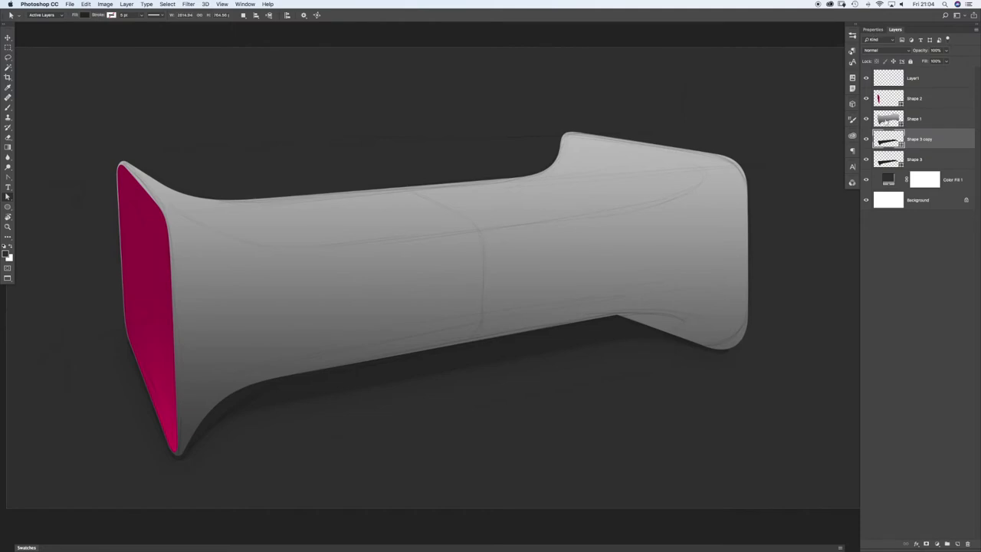
{"action": "double_click", "coordinate": [887, 140]}
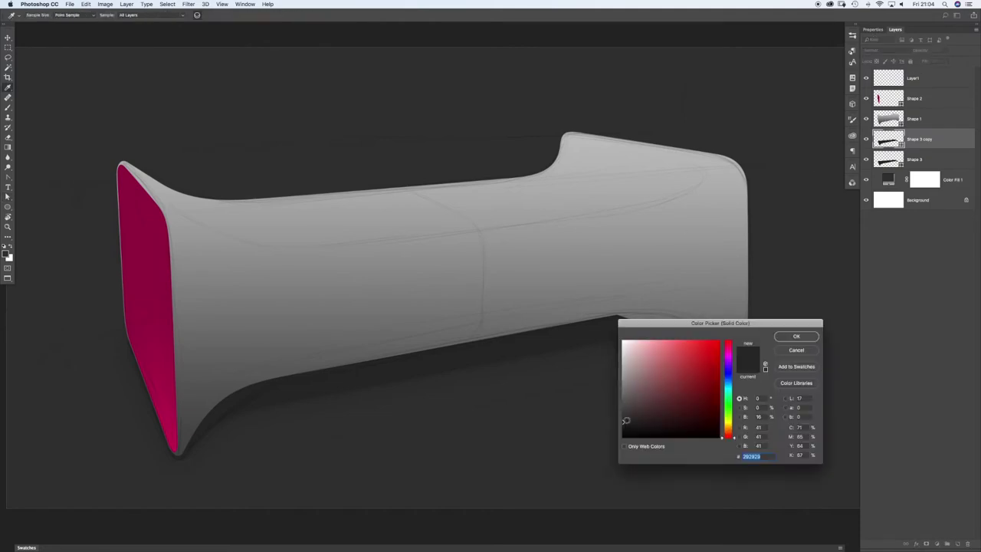
{"action": "left_click", "coordinate": [621, 425]}
{"action": "key", "text": "Return"}
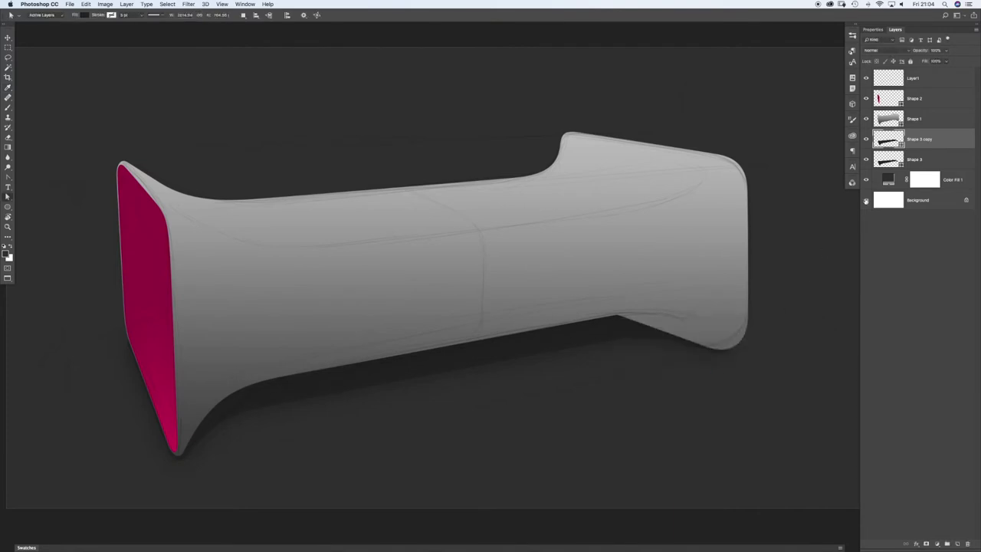
Step: Soften the original shadow shape's edge with a slight feather of about 2 px
{"action": "left_click", "coordinate": [886, 159]}
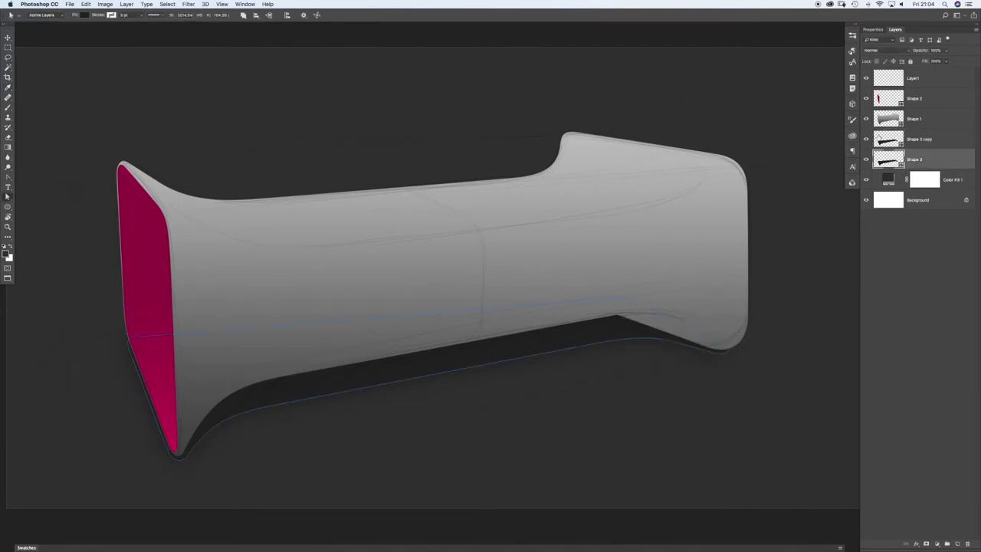
{"action": "left_click", "coordinate": [874, 30]}
{"action": "left_click_drag", "start_coordinate": [868, 103], "coordinate": [875, 106]}
{"action": "left_click", "coordinate": [555, 383]}
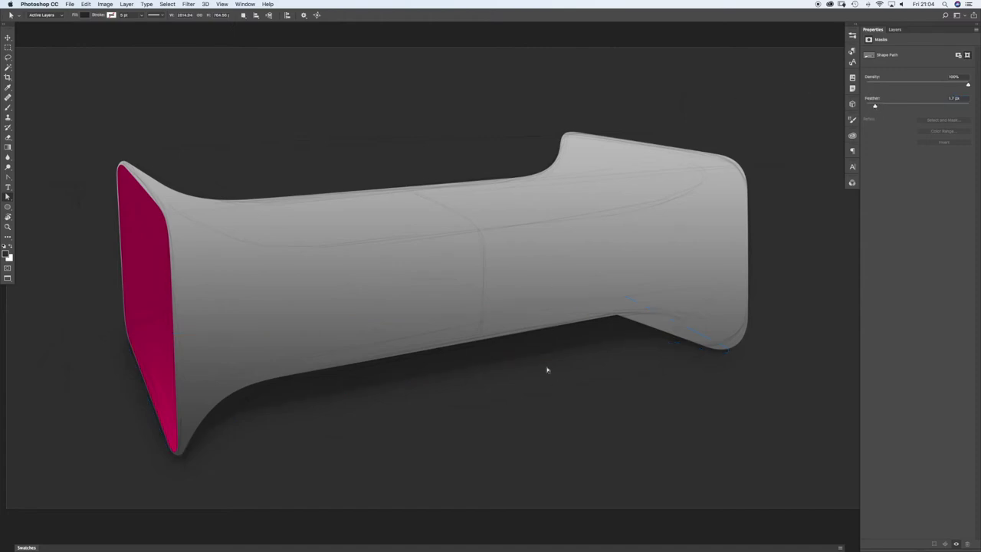
{"action": "key", "text": "super+space"}
{"action": "key", "text": "super+space"}
{"action": "left_click_drag", "start_coordinate": [290, 412], "coordinate": [347, 405]}
{"action": "left_click_drag", "start_coordinate": [261, 330], "coordinate": [278, 322]}
{"action": "mouse_move", "coordinate": [876, 107]}
{"action": "left_mouse_down"}
{"action": "mouse_move", "coordinate": [865, 111]}
{"action": "mouse_move", "coordinate": [878, 106]}
{"action": "left_mouse_up"}
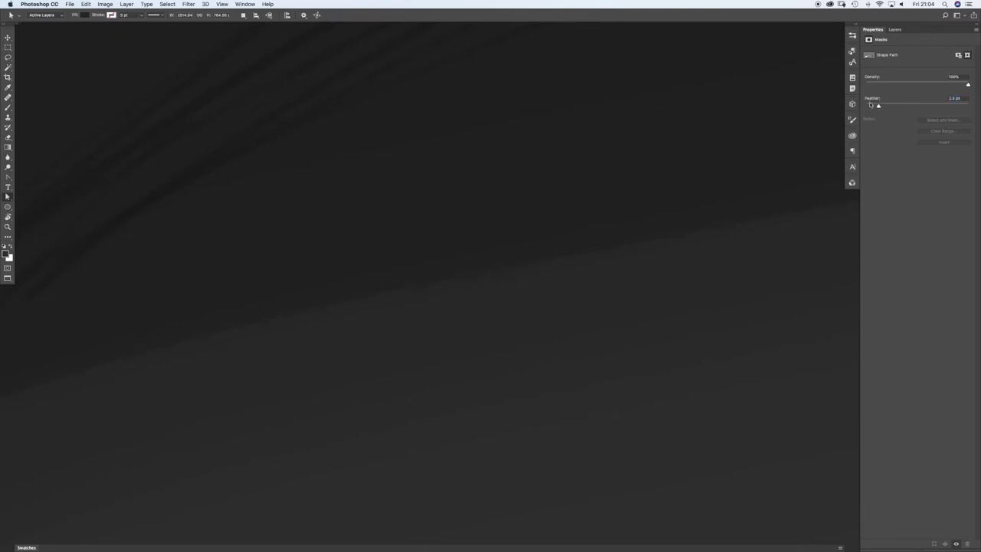
Step: Duplicate the magenta opening's shape layer and place the copy directly beneath the original
{"action": "left_click", "coordinate": [499, 138]}
{"action": "left_click_drag", "start_coordinate": [499, 138], "coordinate": [452, 142]}
{"action": "left_click_drag", "start_coordinate": [600, 190], "coordinate": [471, 279]}
{"action": "left_click_drag", "start_coordinate": [540, 247], "coordinate": [531, 246]}
{"action": "left_click_drag", "start_coordinate": [487, 254], "coordinate": [496, 289]}
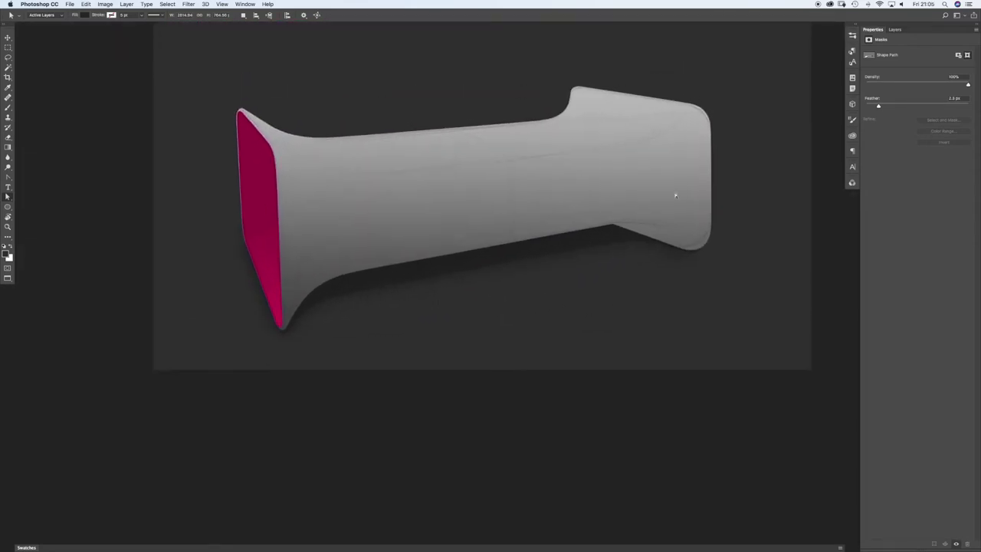
{"action": "left_click", "coordinate": [895, 30]}
{"action": "left_click_drag", "start_coordinate": [419, 182], "coordinate": [440, 184]}
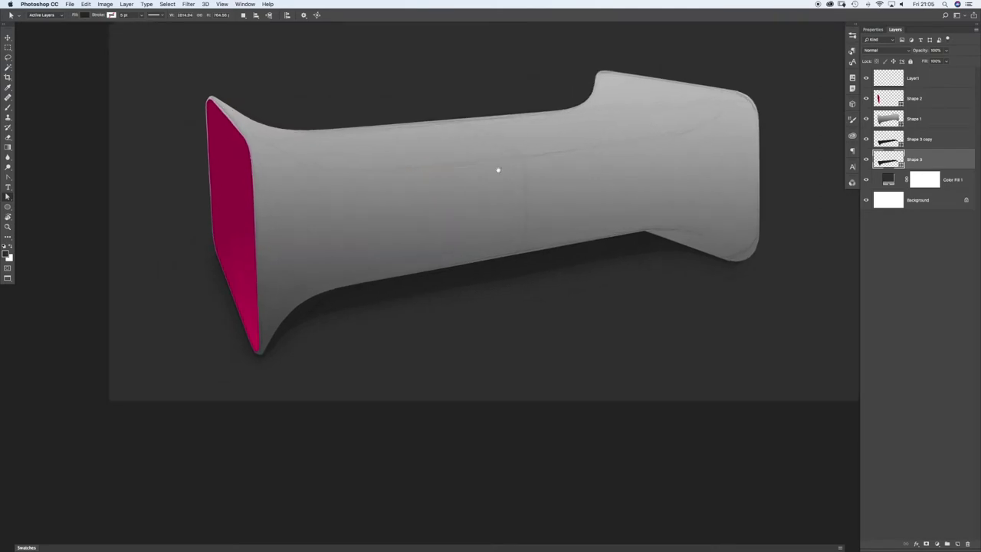
{"action": "left_click_drag", "start_coordinate": [498, 169], "coordinate": [497, 194]}
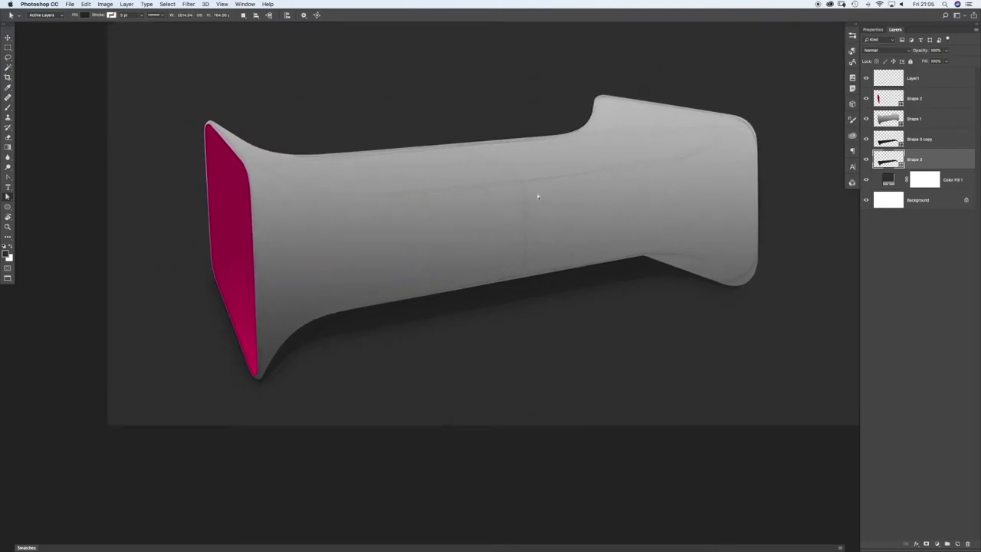
{"action": "left_click", "coordinate": [926, 98]}
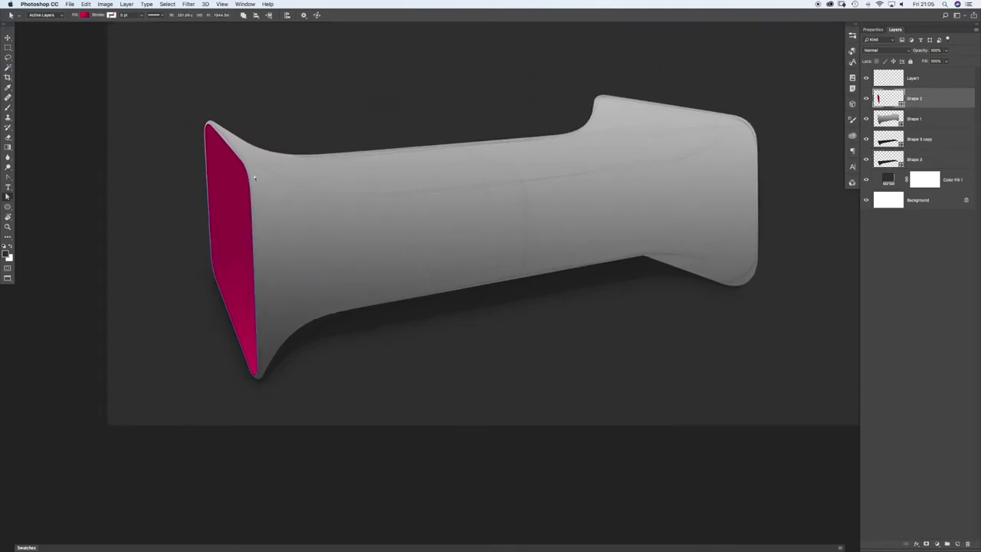
{"action": "left_click_drag", "start_coordinate": [169, 137], "coordinate": [302, 128]}
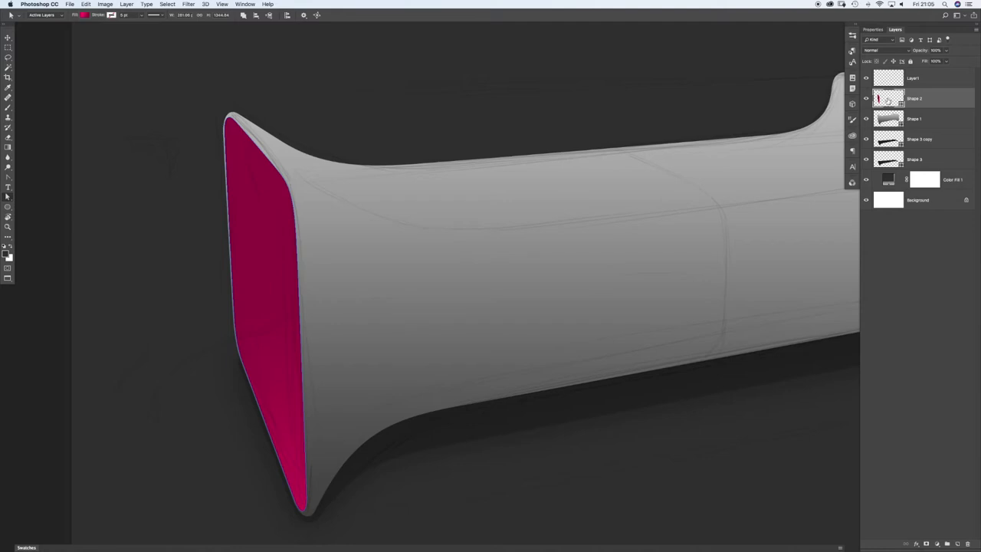
{"action": "left_click_drag", "start_coordinate": [887, 100], "coordinate": [887, 110]}
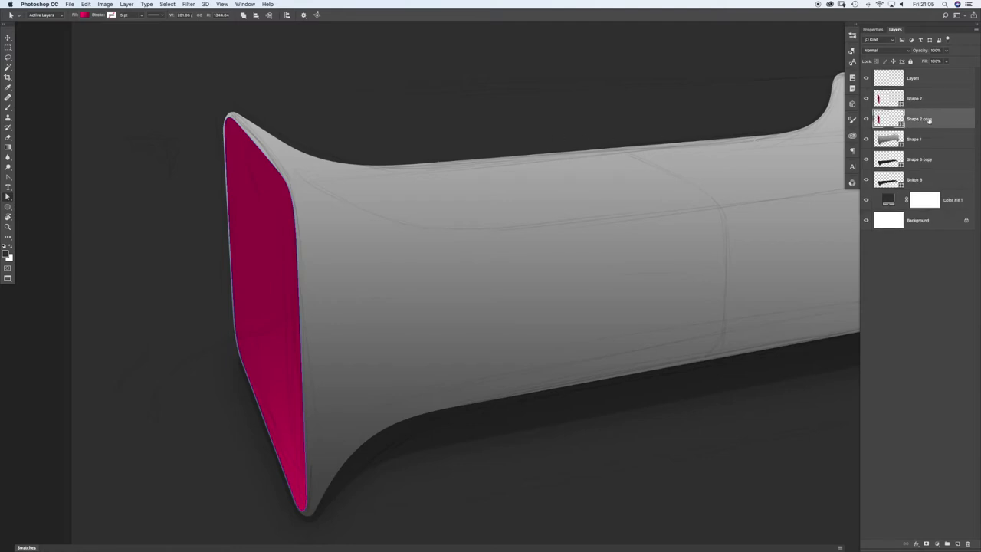
Step: Give the opening's copy no fill and a white stroke 2 pt wide
{"action": "left_click", "coordinate": [83, 16]}
{"action": "left_click", "coordinate": [67, 29]}
{"action": "left_click", "coordinate": [111, 15]}
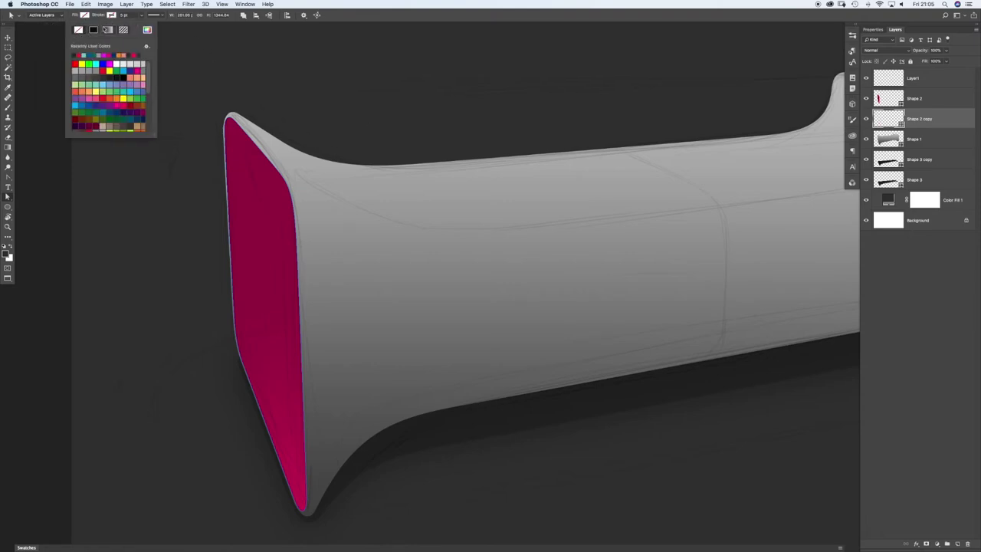
{"action": "left_click", "coordinate": [116, 63]}
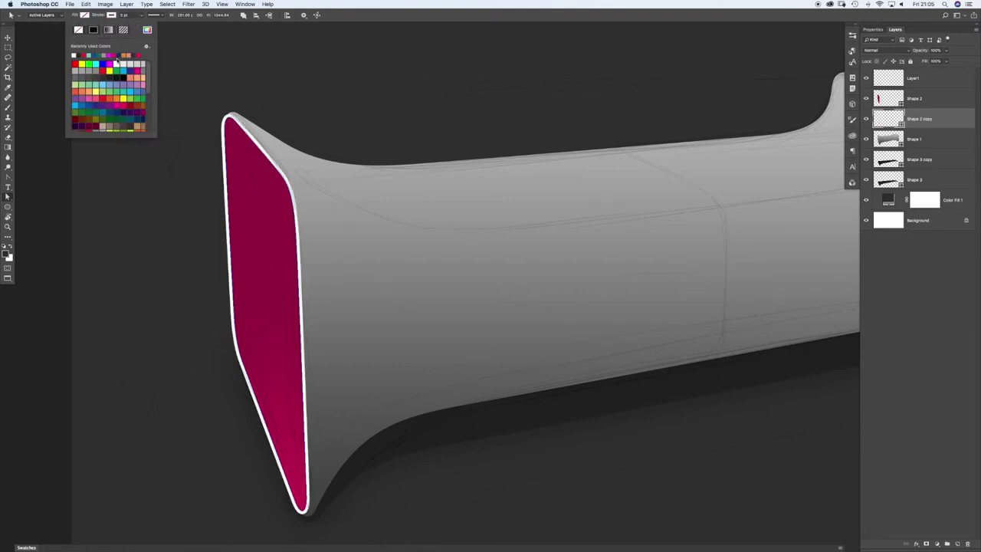
{"action": "left_click", "coordinate": [124, 15]}
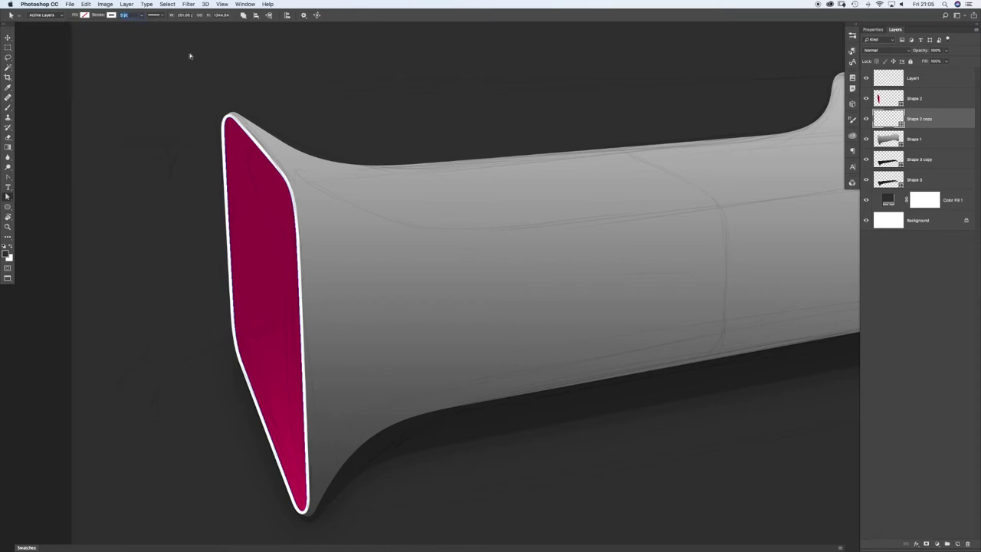
{"action": "type", "text": "1"}
{"action": "key", "text": "Return"}
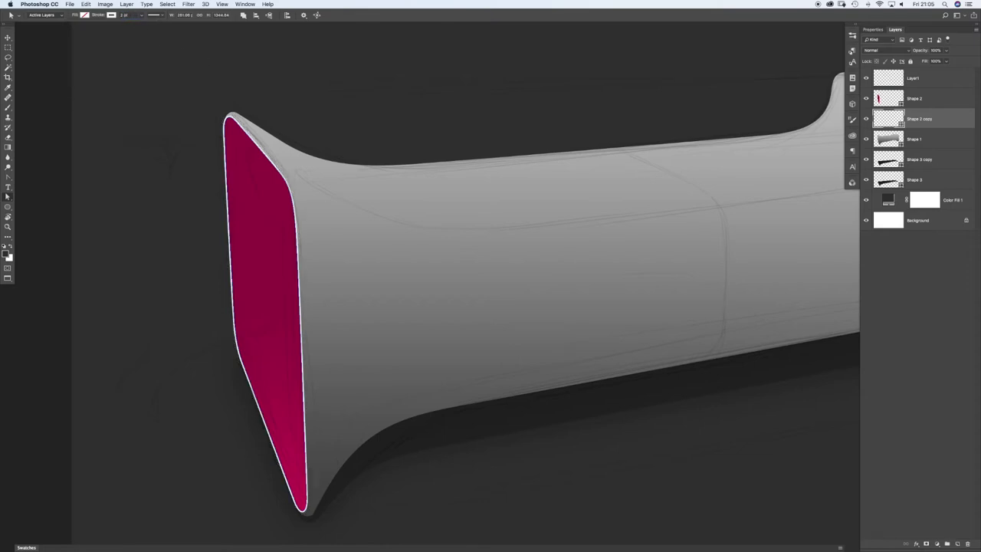
Step: Check the outline's stroke alignment and toggle the magenta opening's visibility to compare the stroke with its edge
{"action": "scroll", "coordinate": [242, 127], "scroll_direction": "up", "scroll_amount": 8}
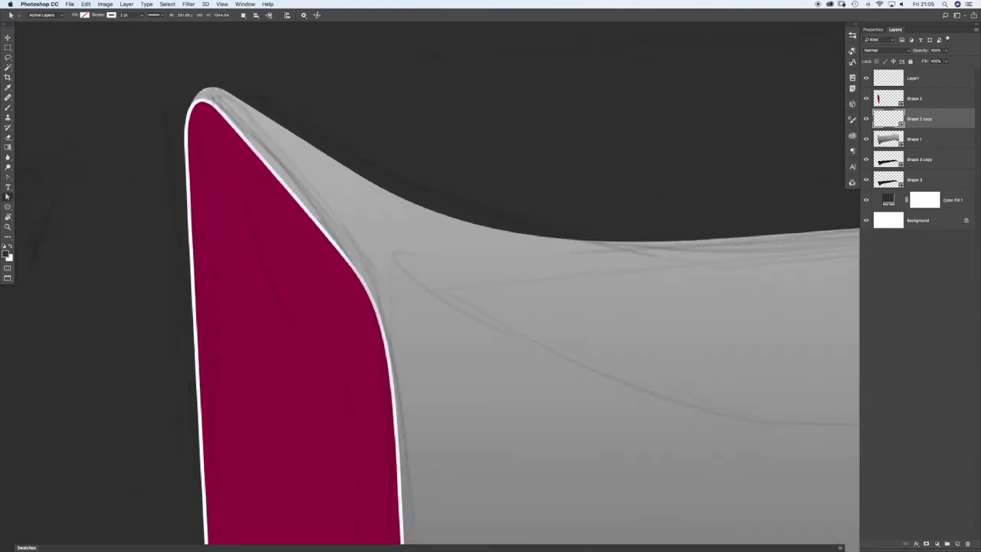
{"action": "left_click", "coordinate": [155, 15]}
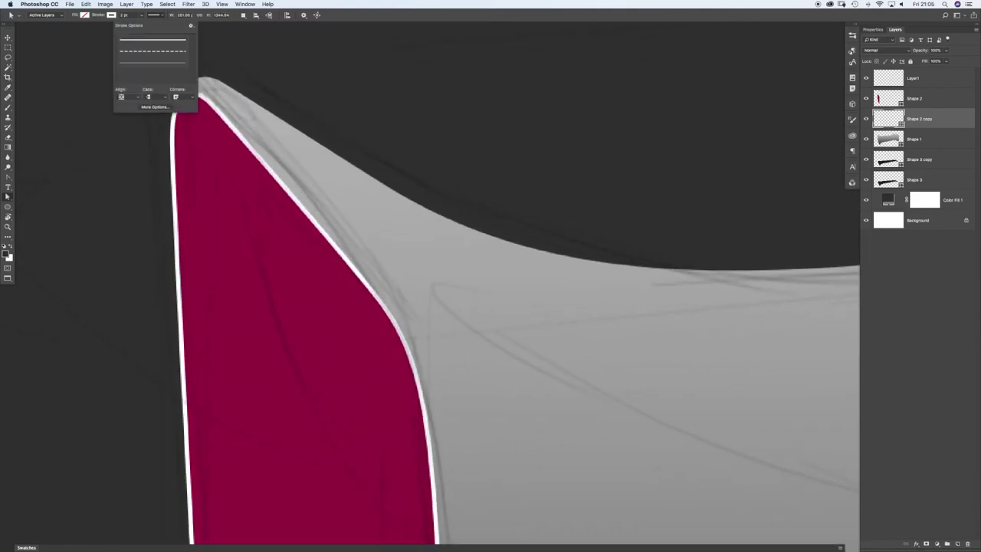
{"action": "left_click", "coordinate": [129, 97]}
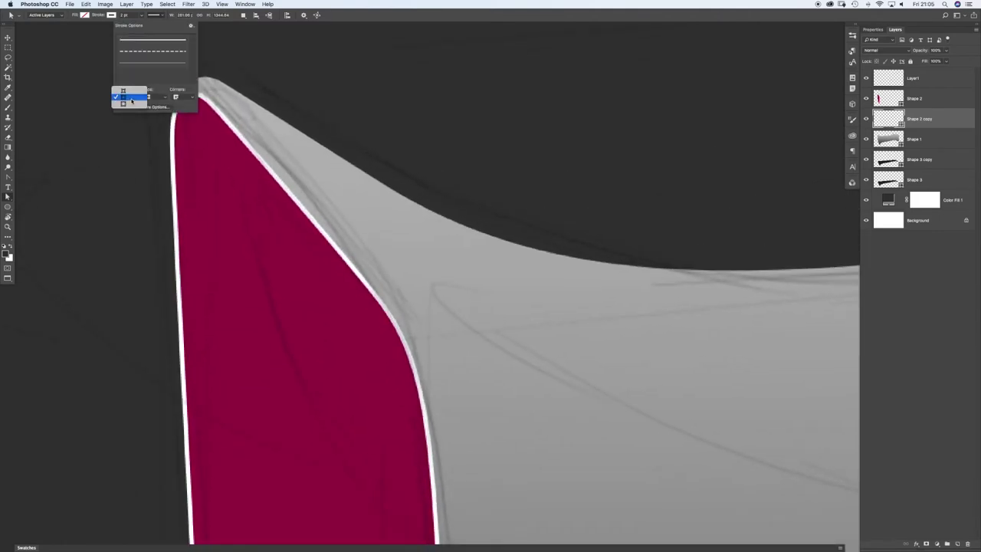
{"action": "left_click", "coordinate": [866, 98]}
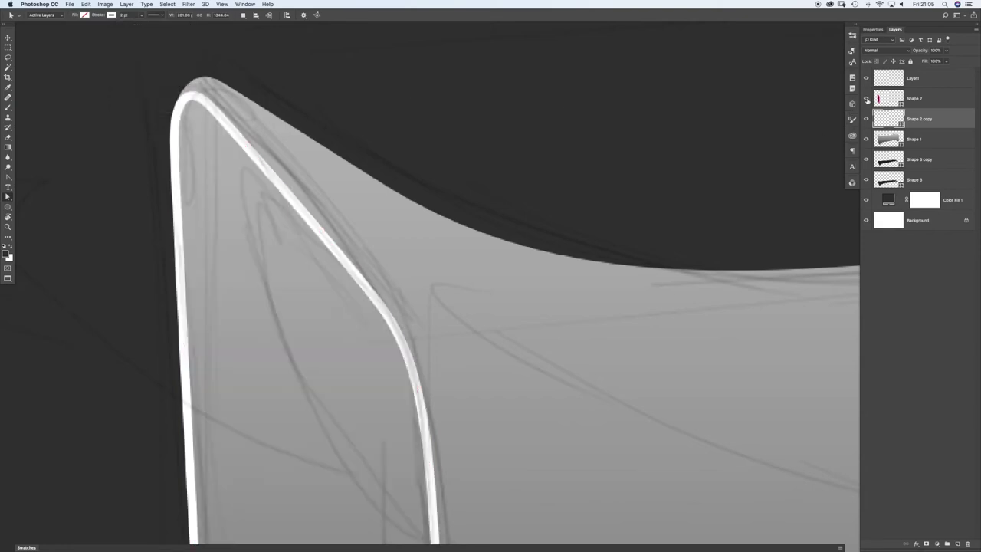
{"action": "left_click", "coordinate": [866, 99]}
{"action": "left_click", "coordinate": [867, 100]}
{"action": "left_click", "coordinate": [867, 99]}
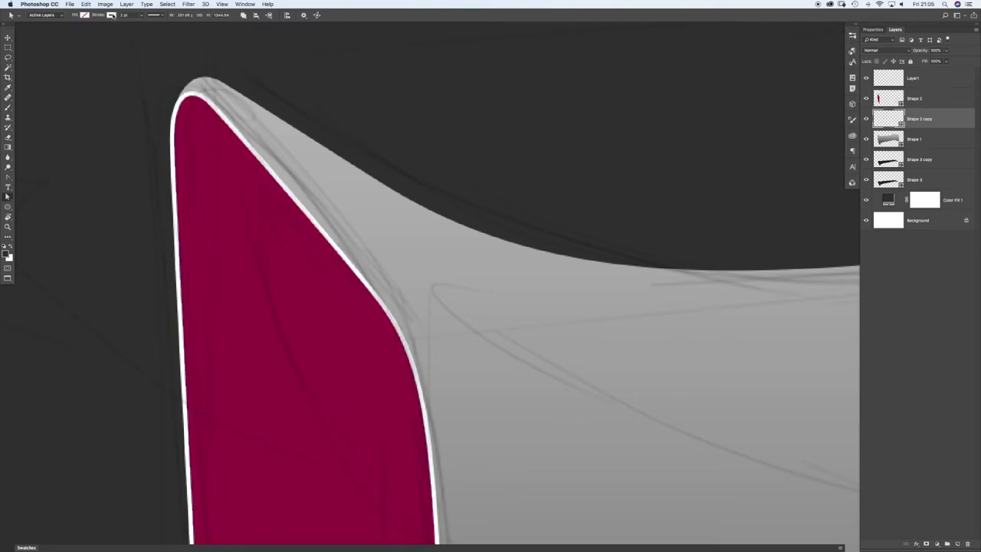
Step: Align the white stroke to the outside of its path and set its width to 1 pt
{"action": "left_click", "coordinate": [111, 15]}
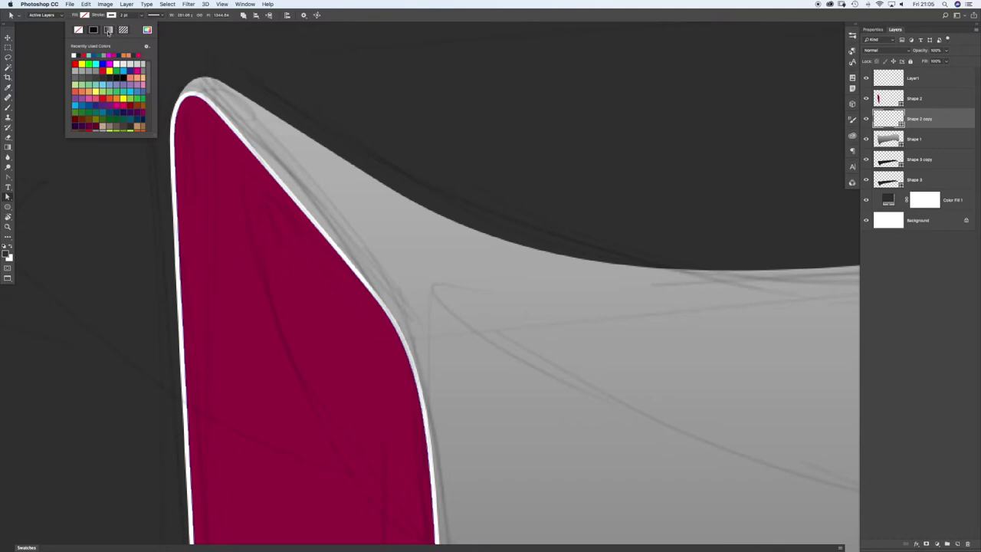
{"action": "left_click", "coordinate": [155, 15]}
{"action": "left_click", "coordinate": [130, 98]}
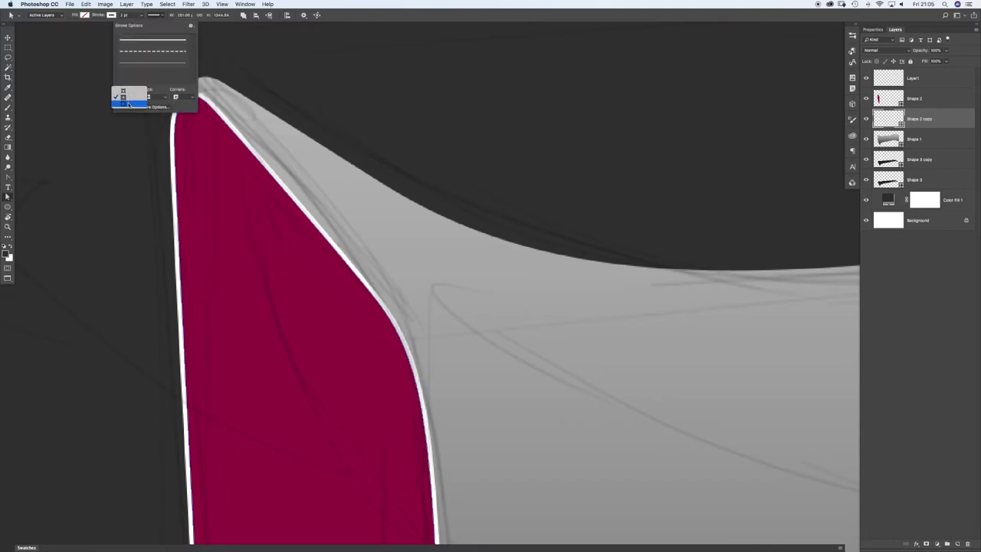
{"action": "left_click", "coordinate": [128, 104]}
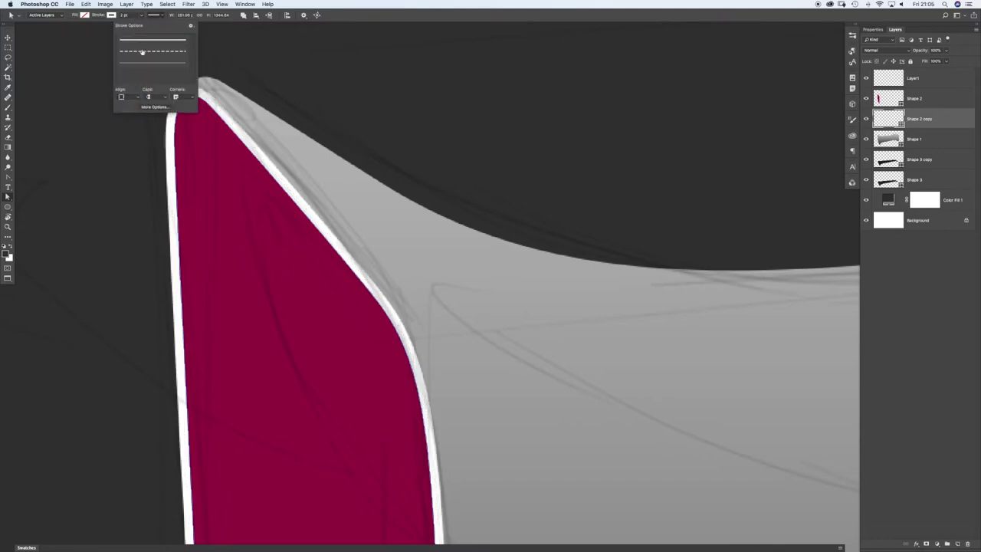
{"action": "left_click", "coordinate": [120, 15]}
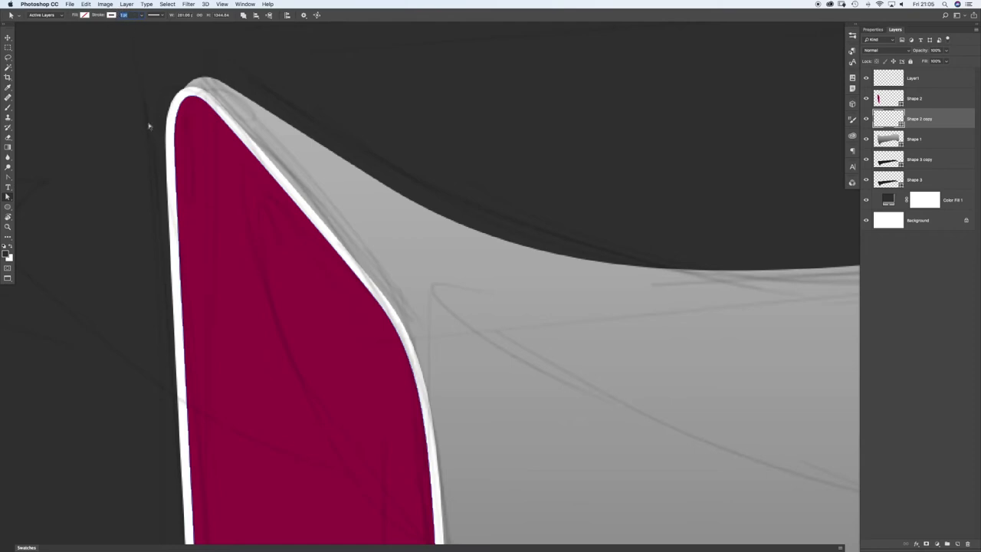
{"action": "type", "text": "1"}
{"action": "key", "text": "Return"}
Step: Move the left-edge anchor near the upper tip slightly upward on both the magenta opening and its white outline copy
{"action": "left_click_drag", "start_coordinate": [418, 297], "coordinate": [400, 299]}
{"action": "left_click_drag", "start_coordinate": [250, 315], "coordinate": [291, 250]}
{"action": "left_click_drag", "start_coordinate": [262, 138], "coordinate": [284, 250]}
{"action": "left_click_drag", "start_coordinate": [298, 292], "coordinate": [321, 394]}
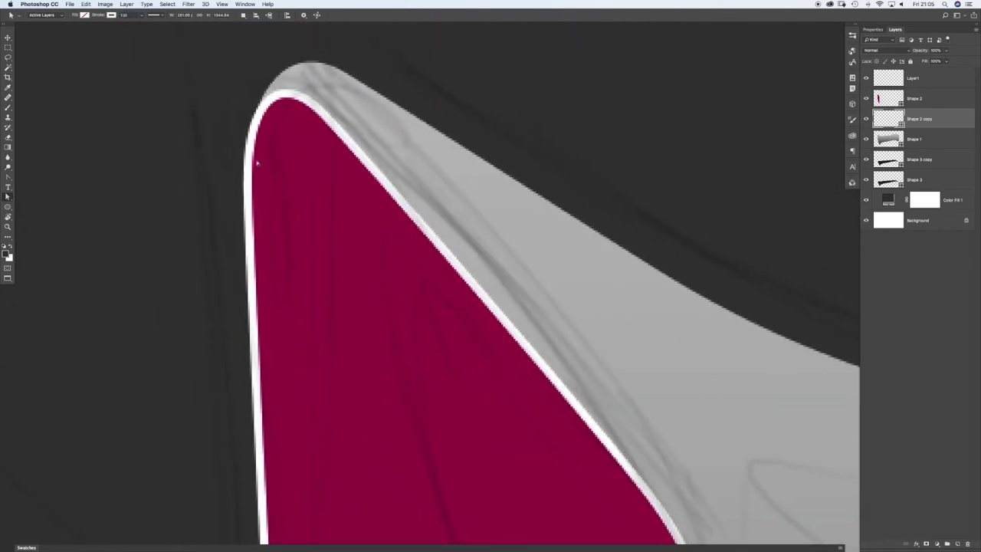
{"action": "scroll", "coordinate": [281, 161], "scroll_direction": "down", "scroll_amount": 1}
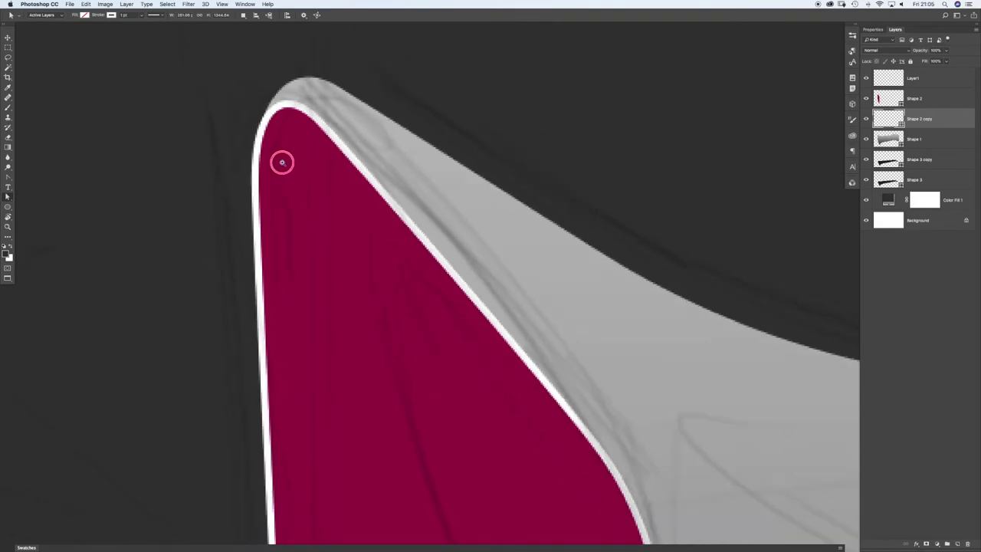
{"action": "left_click", "coordinate": [921, 100]}
{"action": "left_click", "coordinate": [259, 178]}
{"action": "left_click_drag", "start_coordinate": [264, 180], "coordinate": [261, 157]}
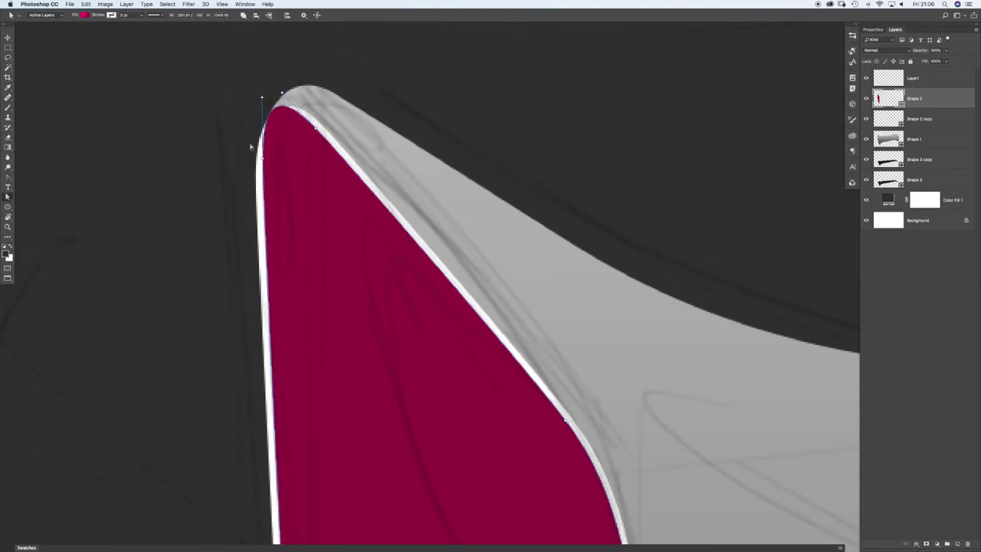
{"action": "key", "text": "alt+bracketleft"}
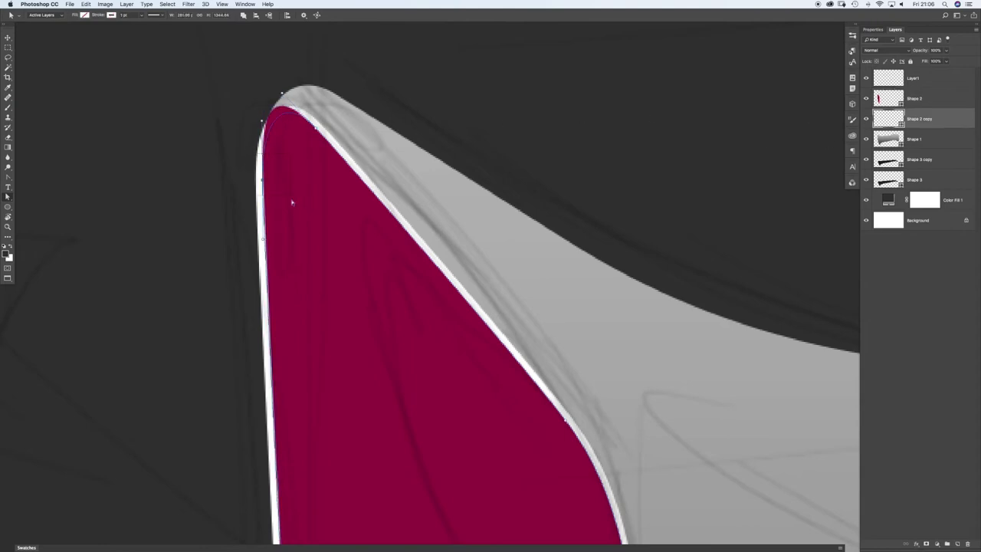
{"action": "left_click_drag", "start_coordinate": [264, 180], "coordinate": [261, 157]}
{"action": "left_click", "coordinate": [232, 125]}
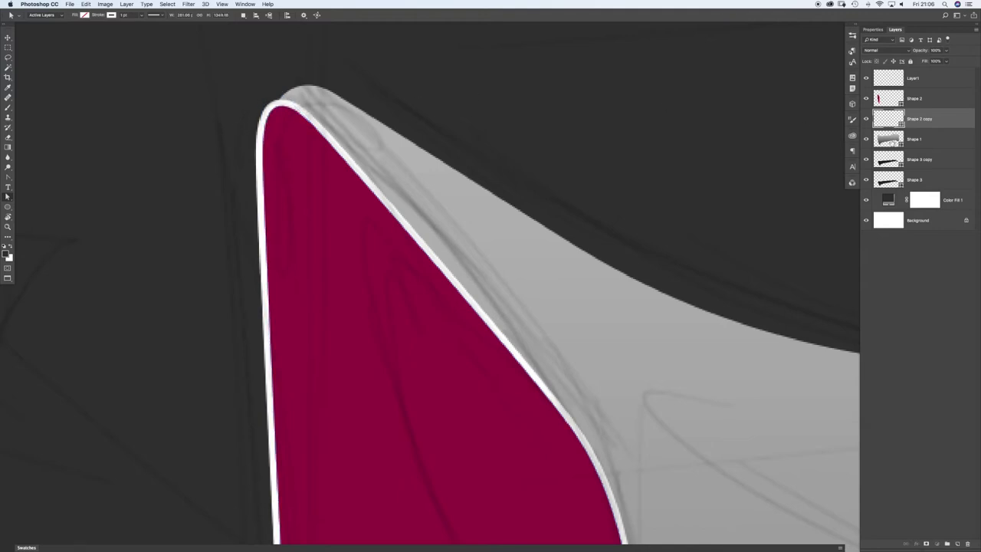
Step: Move the gray body's left-edge anchor near the upper tip upward and adjust its handles to round the tip around the white outline
{"action": "key", "text": "alt+bracketleft"}
{"action": "mouse_move", "coordinate": [305, 95]}
{"action": "left_mouse_down"}
{"action": "mouse_move", "coordinate": [296, 69]}
{"action": "mouse_move", "coordinate": [302, 76]}
{"action": "left_mouse_up"}
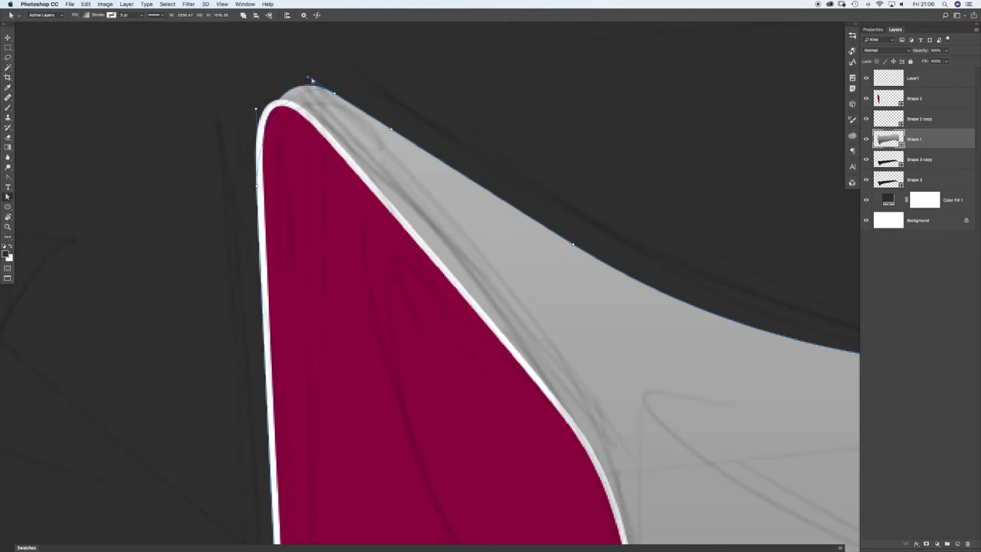
{"action": "left_click_drag", "start_coordinate": [258, 185], "coordinate": [256, 135]}
{"action": "left_click_drag", "start_coordinate": [256, 61], "coordinate": [255, 86]}
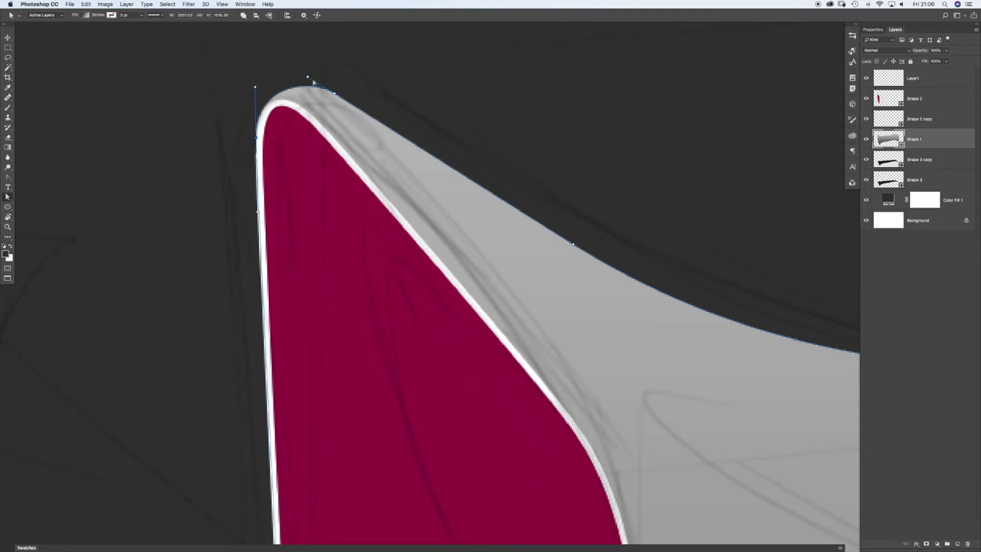
Step: Lower the gray body's anchor beside the upper tip and shift the next anchor along the upper edge slightly inward
{"action": "left_click", "coordinate": [333, 102]}
{"action": "left_click_drag", "start_coordinate": [332, 102], "coordinate": [307, 93]}
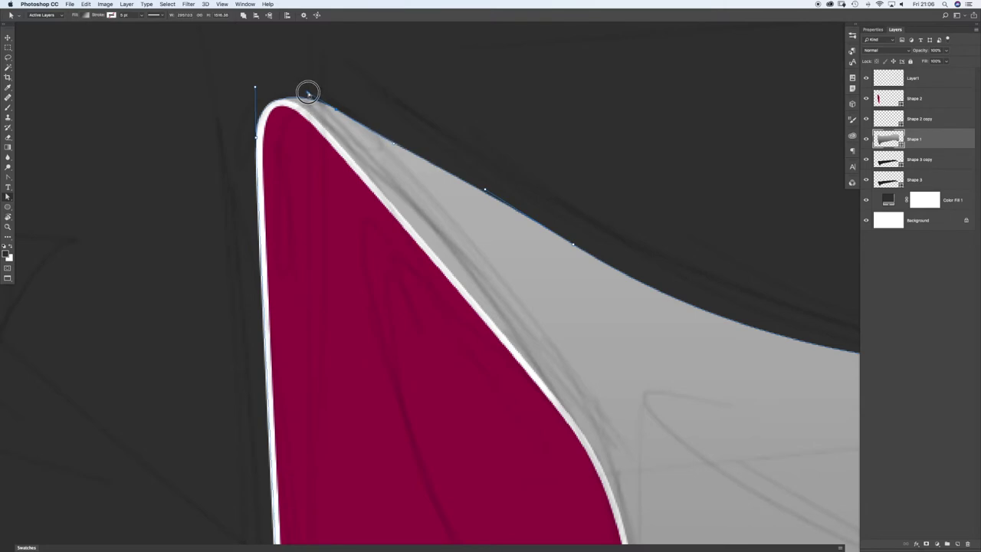
{"action": "left_click", "coordinate": [565, 243]}
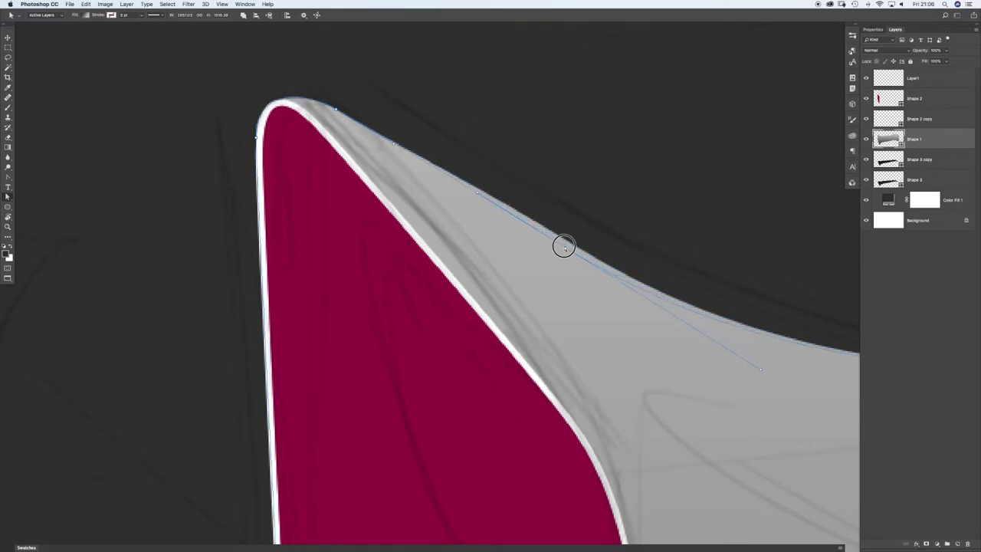
{"action": "left_click", "coordinate": [555, 204]}
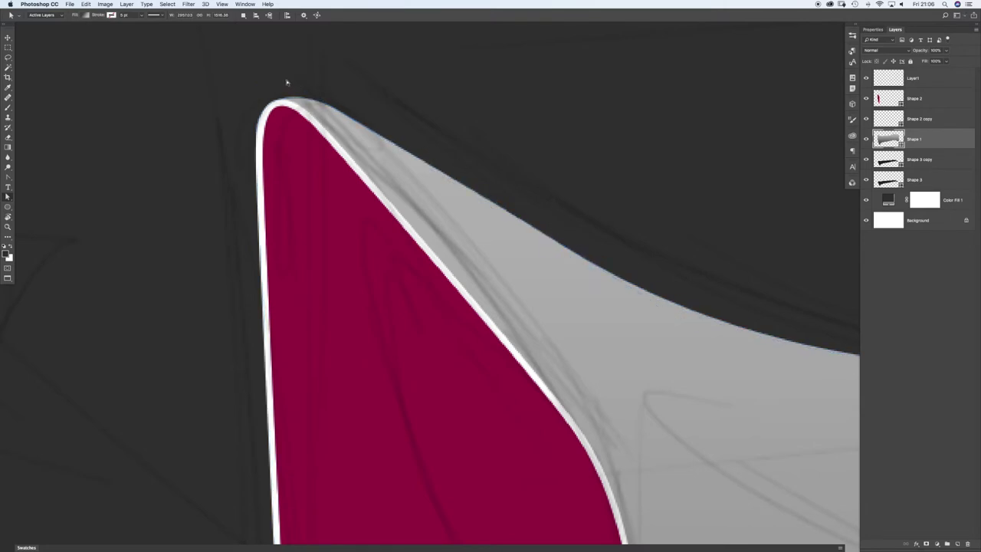
Step: Tighten the gray body's upper tip against the white outline by refining the tip's anchors and handles
{"action": "left_click_drag", "start_coordinate": [429, 158], "coordinate": [452, 159]}
{"action": "left_click_drag", "start_coordinate": [306, 88], "coordinate": [413, 155]}
{"action": "left_click_drag", "start_coordinate": [473, 170], "coordinate": [447, 175]}
{"action": "left_click_drag", "start_coordinate": [363, 122], "coordinate": [368, 120]}
{"action": "left_click_drag", "start_coordinate": [437, 170], "coordinate": [422, 173]}
{"action": "left_click", "coordinate": [526, 179]}
{"action": "scroll", "coordinate": [511, 184], "scroll_direction": "down", "scroll_amount": 5}
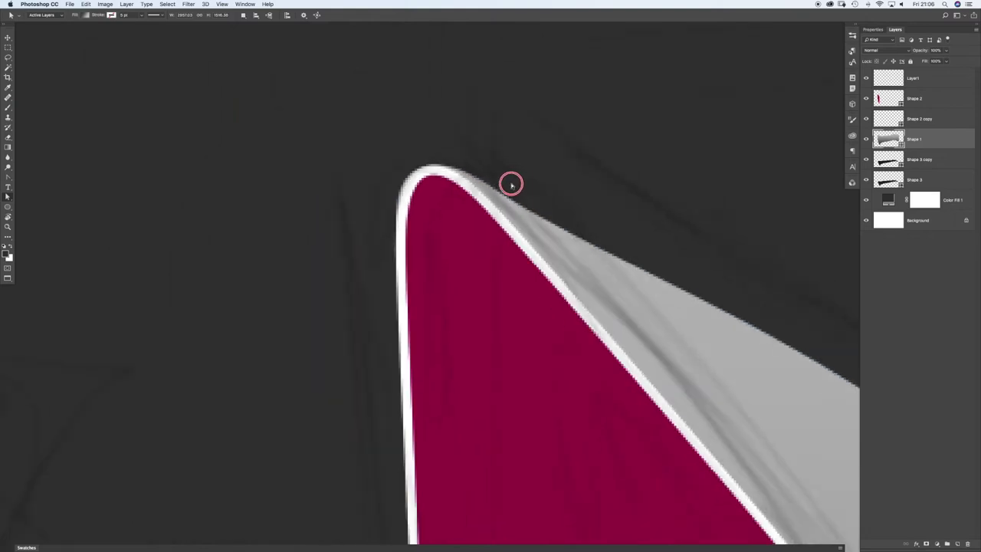
Step: Move the anchor on the flare's upper edge slightly down and left and adjust its handle for a smoother curve
{"action": "scroll", "coordinate": [633, 234], "scroll_direction": "up", "scroll_amount": 2}
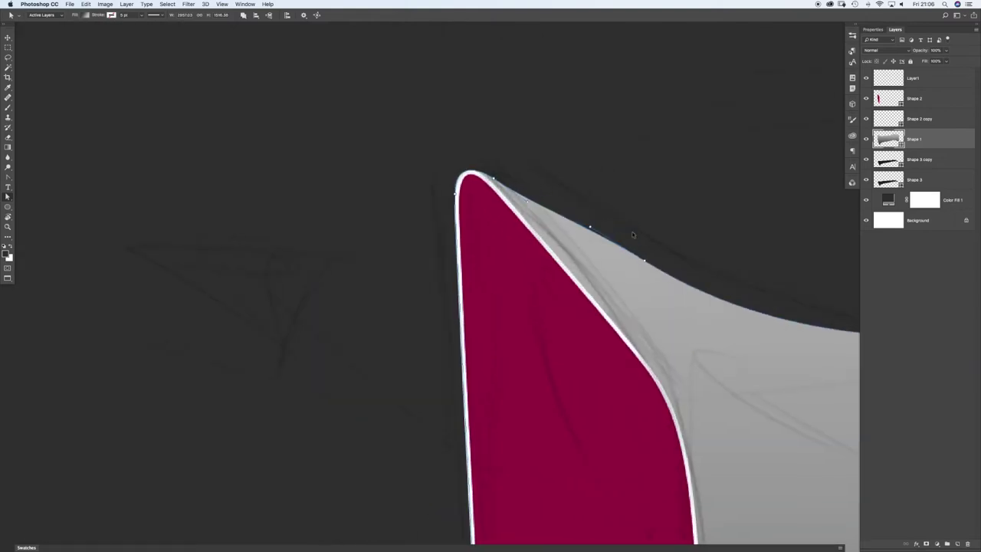
{"action": "left_click_drag", "start_coordinate": [644, 262], "coordinate": [632, 265]}
{"action": "left_click_drag", "start_coordinate": [590, 228], "coordinate": [574, 232]}
{"action": "left_click", "coordinate": [632, 266]}
{"action": "left_click", "coordinate": [657, 241]}
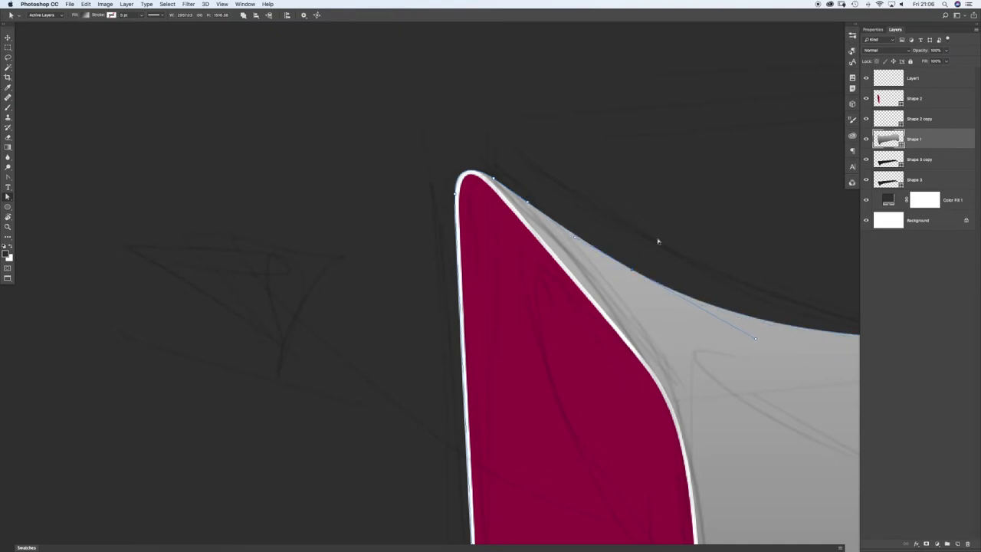
Step: Pull the gray body's lower-tip anchor up and inward so the tip sits tightly behind the white outline
{"action": "scroll", "coordinate": [646, 215], "scroll_direction": "down", "scroll_amount": 3}
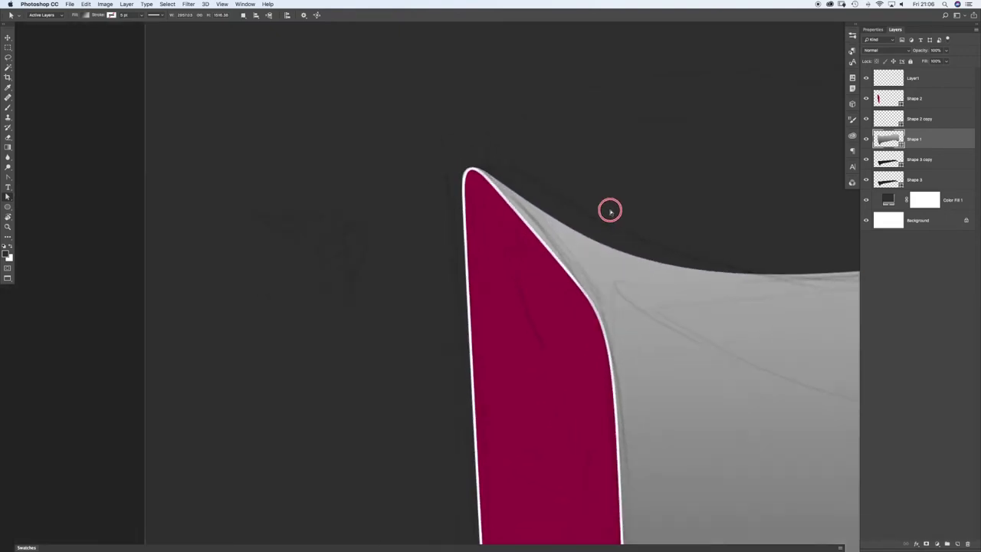
{"action": "scroll", "coordinate": [614, 243], "scroll_direction": "down", "scroll_amount": 3}
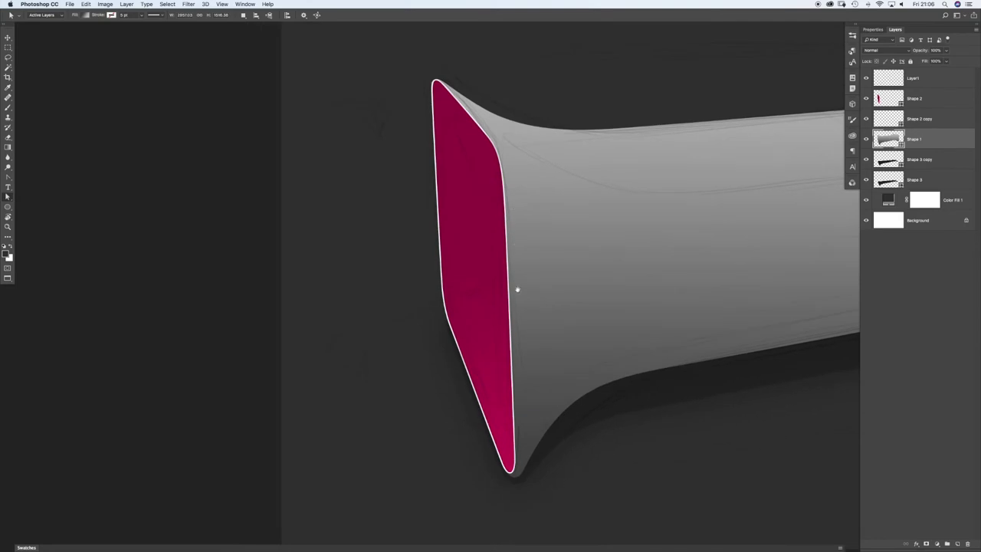
{"action": "left_click_drag", "start_coordinate": [514, 483], "coordinate": [566, 476]}
{"action": "left_click_drag", "start_coordinate": [548, 434], "coordinate": [518, 376]}
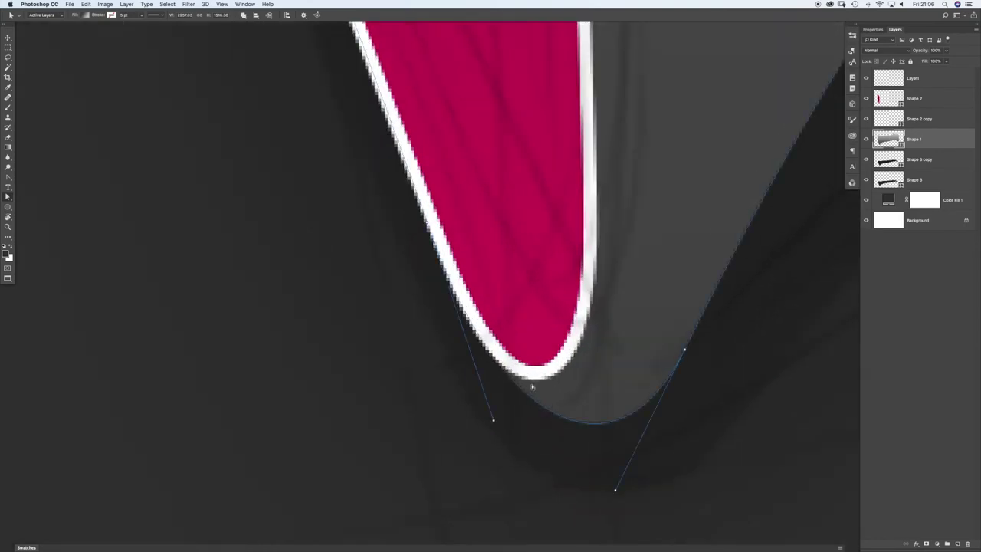
{"action": "left_click_drag", "start_coordinate": [683, 351], "coordinate": [633, 286]}
{"action": "left_click", "coordinate": [657, 330]}
{"action": "scroll", "coordinate": [685, 318], "scroll_direction": "down", "scroll_amount": 5}
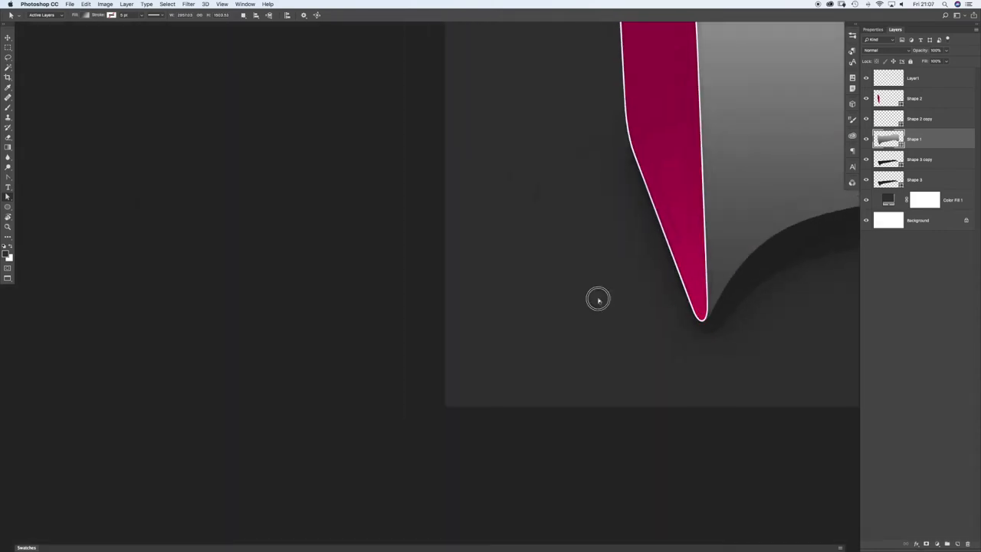
Step: Select both shadow shapes, Shape 3 and its copy, and move their lower-tip anchor up and inward toward the opening's tip
{"action": "left_click_drag", "start_coordinate": [597, 299], "coordinate": [405, 387]}
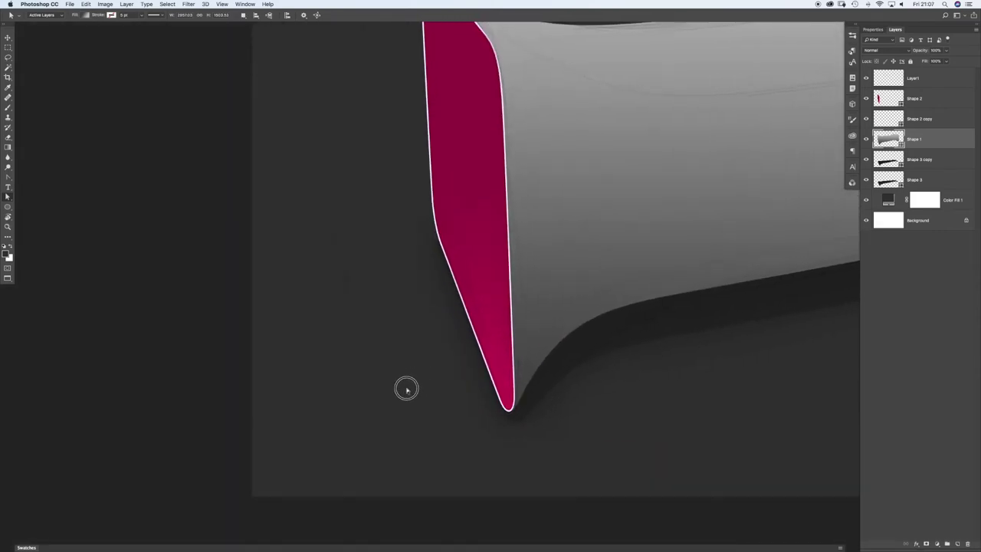
{"action": "left_click_drag", "start_coordinate": [591, 384], "coordinate": [405, 388]}
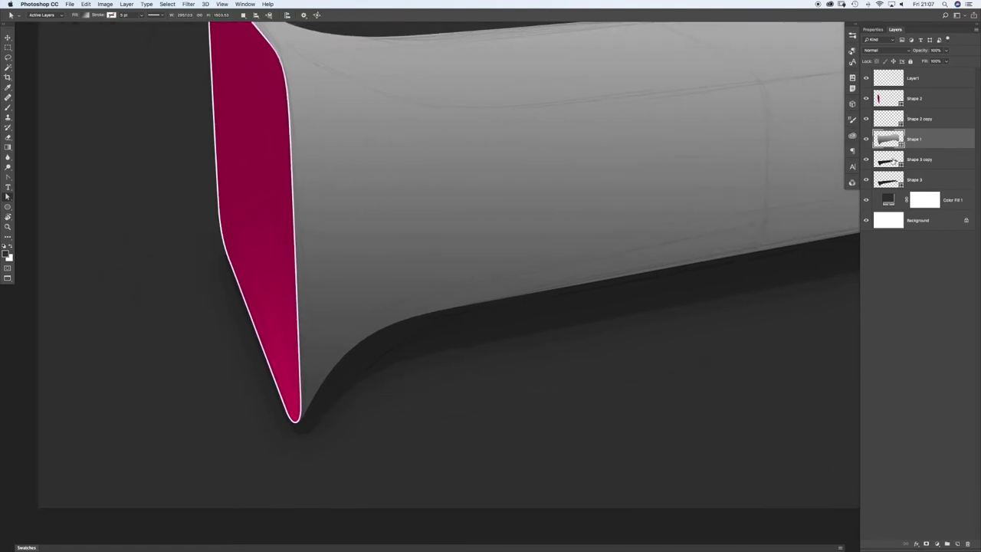
{"action": "left_click", "coordinate": [919, 161]}
{"action": "left_click", "coordinate": [920, 181], "text": "shift"}
{"action": "left_click_drag", "start_coordinate": [260, 434], "coordinate": [351, 378]}
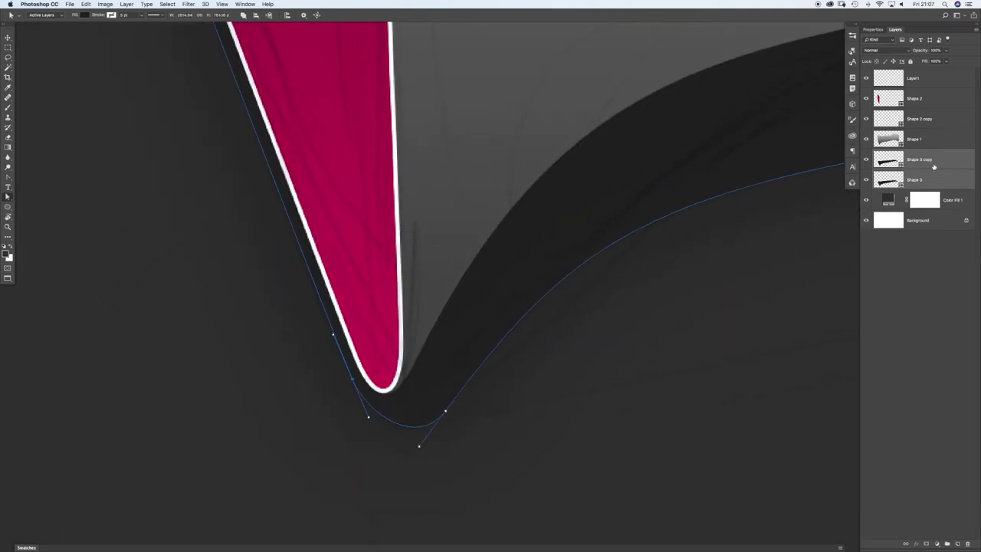
{"action": "left_click", "coordinate": [445, 411]}
{"action": "left_click_drag", "start_coordinate": [445, 411], "coordinate": [423, 388]}
{"action": "left_click", "coordinate": [491, 382]}
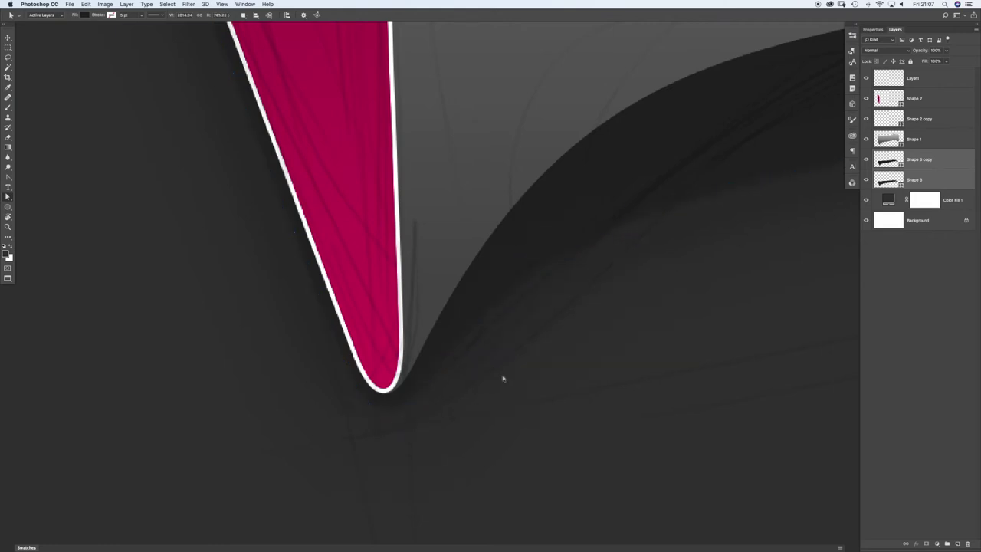
Step: Add a new empty layer directly above the gray body, Shape 1
{"action": "left_click_drag", "start_coordinate": [626, 302], "coordinate": [570, 295]}
{"action": "left_click_drag", "start_coordinate": [434, 241], "coordinate": [279, 374]}
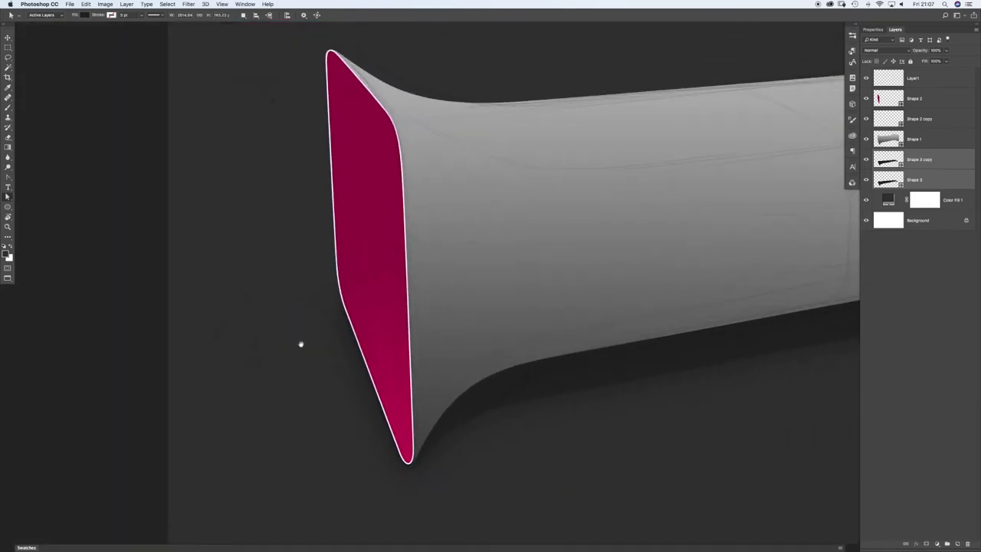
{"action": "left_click_drag", "start_coordinate": [435, 270], "coordinate": [411, 274]}
{"action": "left_click_drag", "start_coordinate": [322, 244], "coordinate": [161, 258]}
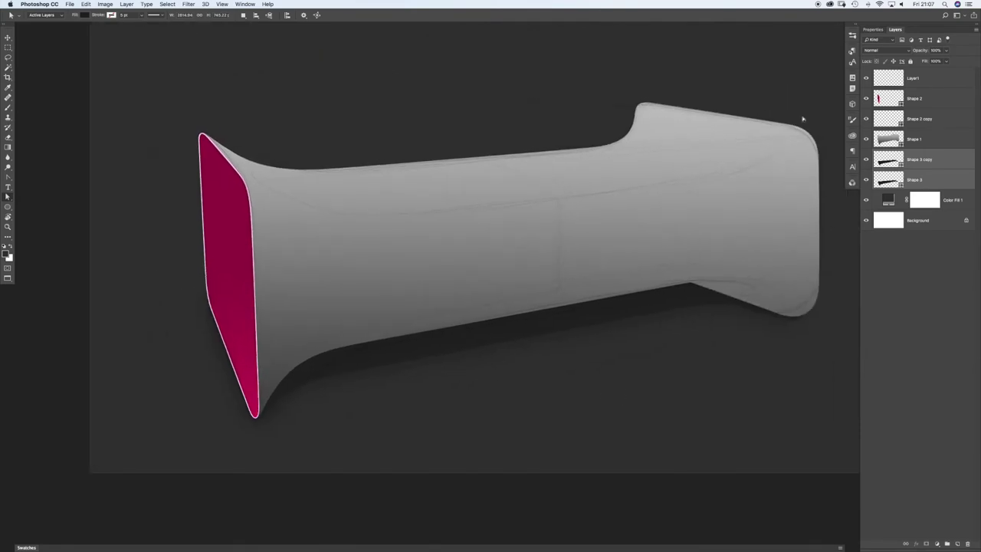
{"action": "left_click", "coordinate": [891, 137]}
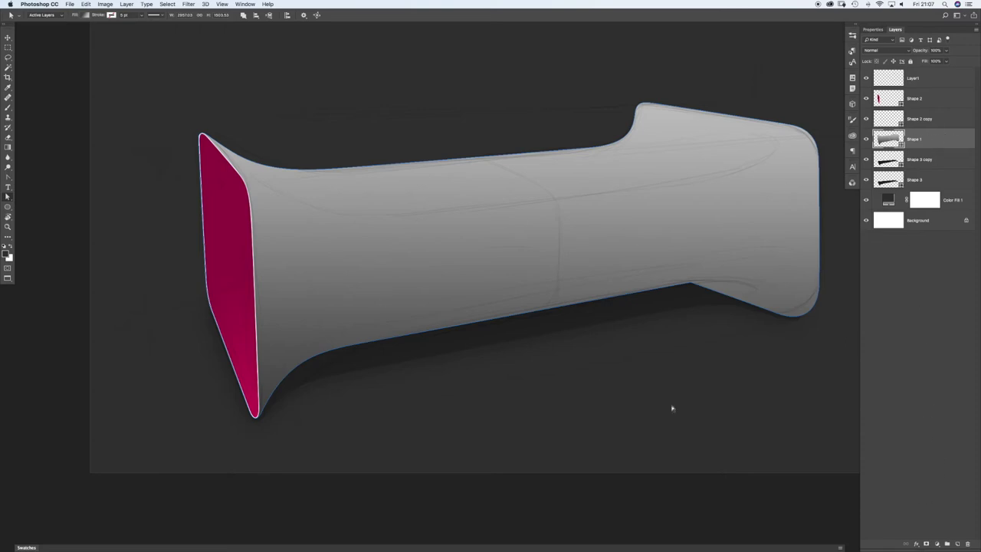
{"action": "left_click", "coordinate": [957, 543]}
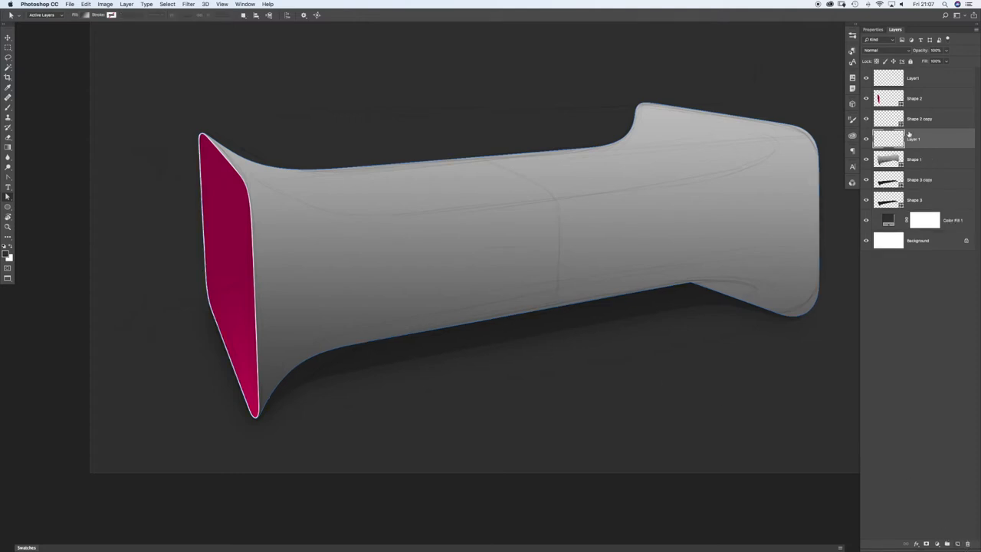
Step: Use the Brush with dark gray 353535 as foreground color and paint a soft stroke along the body's lower edge
{"action": "key", "text": "b"}
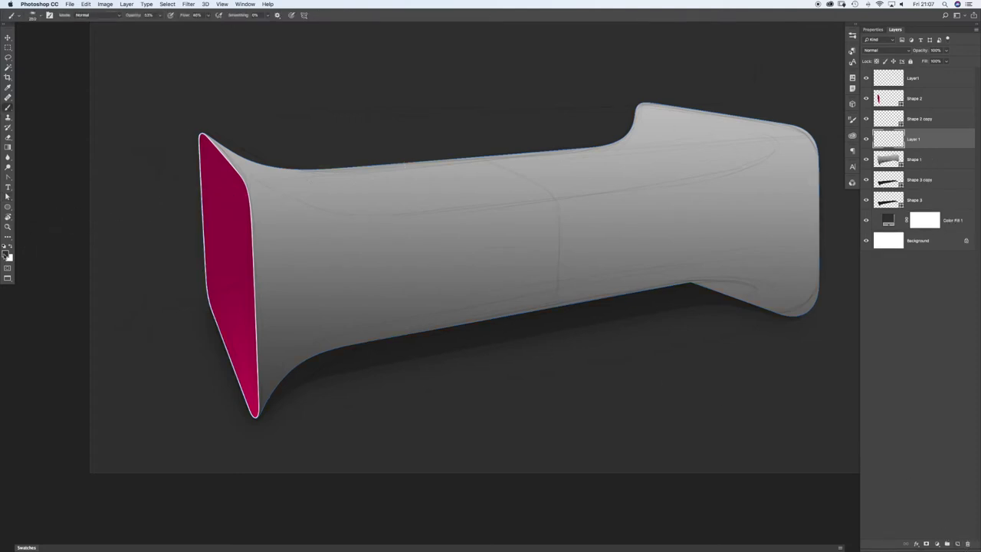
{"action": "left_click", "coordinate": [7, 253]}
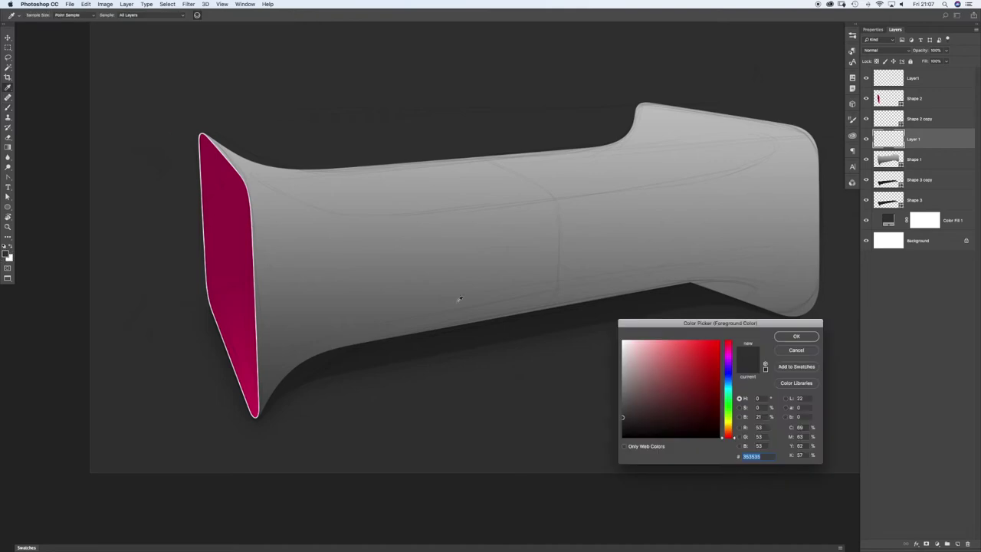
{"action": "left_click", "coordinate": [797, 335]}
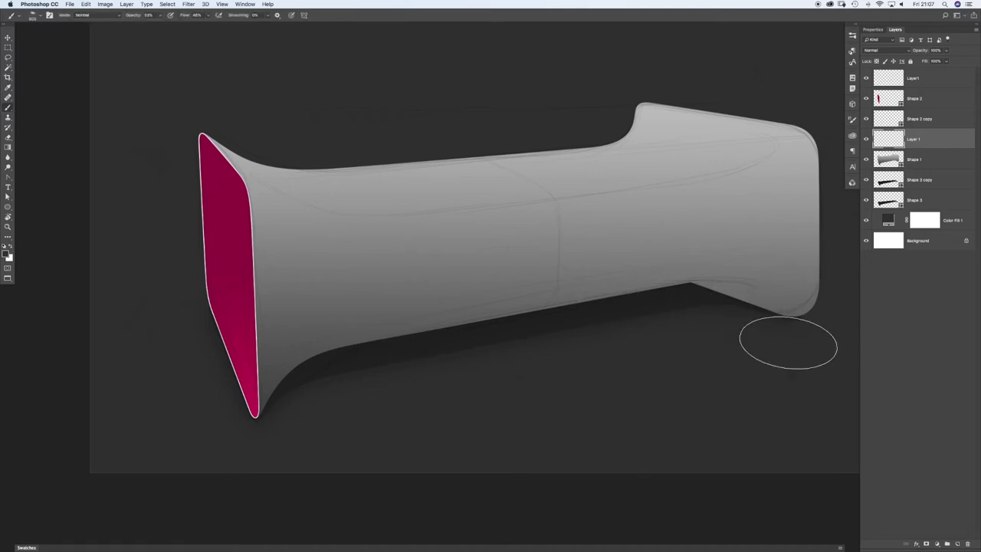
{"action": "mouse_move", "coordinate": [366, 395]}
{"action": "left_mouse_down"}
{"action": "mouse_move", "coordinate": [347, 406]}
{"action": "mouse_move", "coordinate": [558, 346]}
{"action": "mouse_move", "coordinate": [372, 380]}
{"action": "mouse_move", "coordinate": [702, 325]}
{"action": "mouse_move", "coordinate": [721, 357]}
{"action": "mouse_move", "coordinate": [763, 360]}
{"action": "mouse_move", "coordinate": [736, 361]}
{"action": "left_mouse_up"}
Step: Set the brush opacity to 50% and paint soft dark shading along the body's lower and upper edges
{"action": "right_click", "coordinate": [701, 326]}
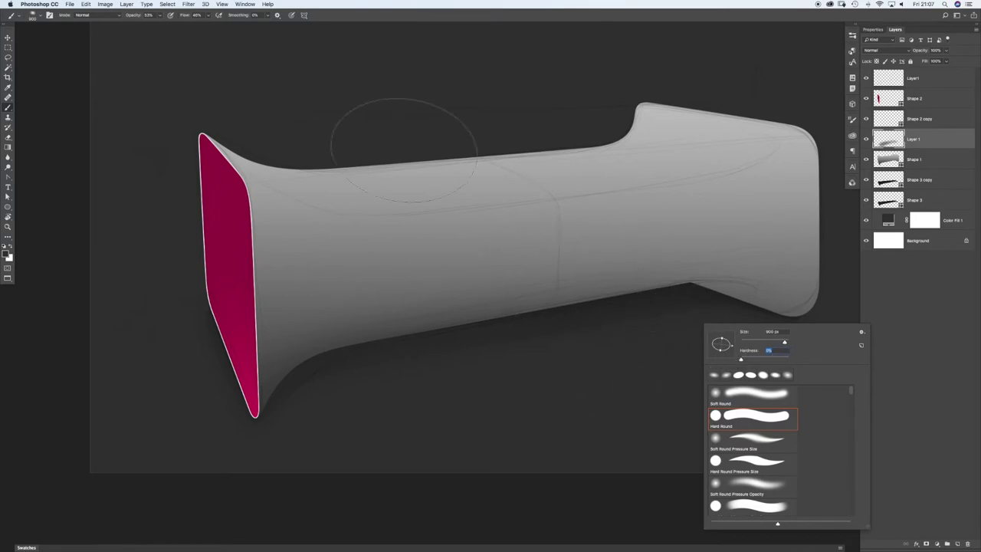
{"action": "left_click", "coordinate": [160, 15]}
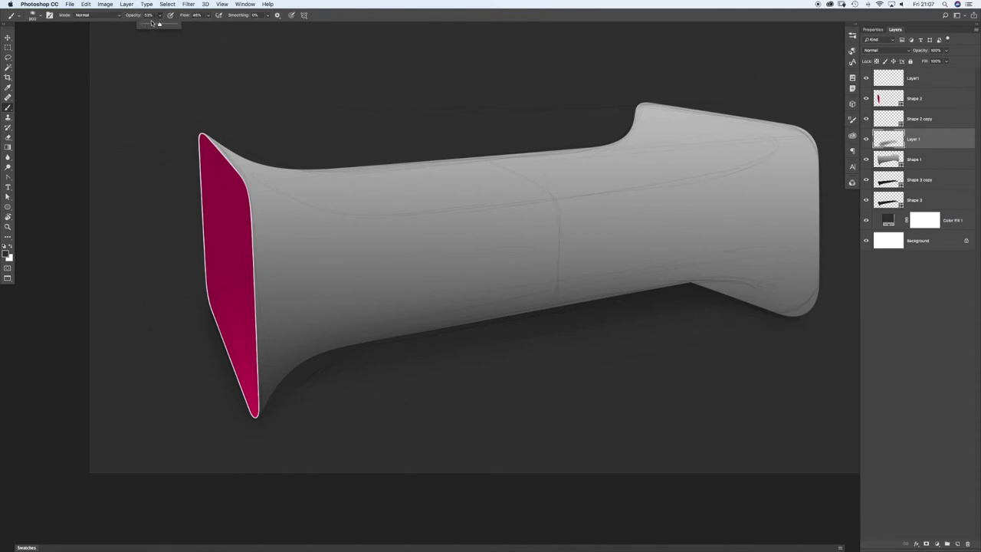
{"action": "left_click_drag", "start_coordinate": [159, 26], "coordinate": [159, 26]}
{"action": "left_click", "coordinate": [208, 16]}
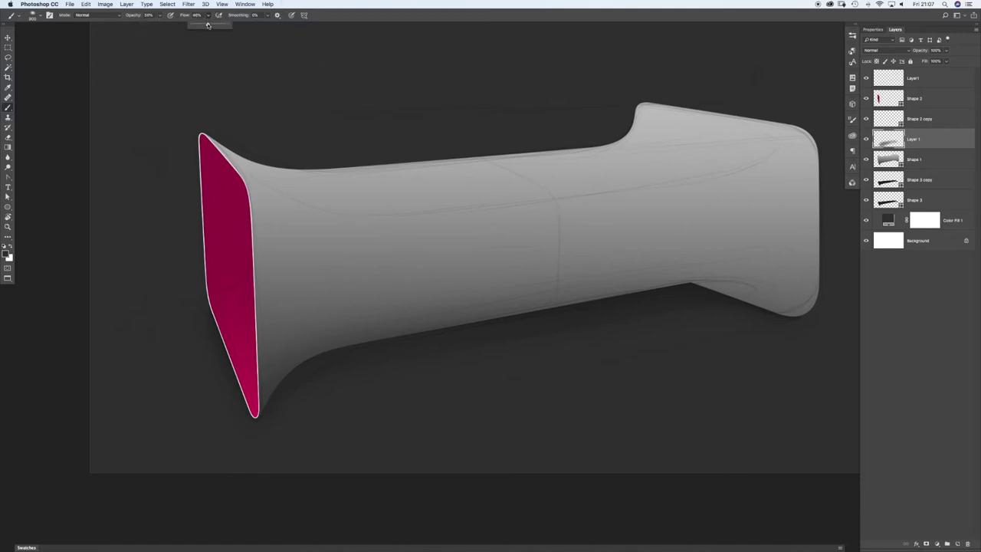
{"action": "left_click", "coordinate": [377, 15]}
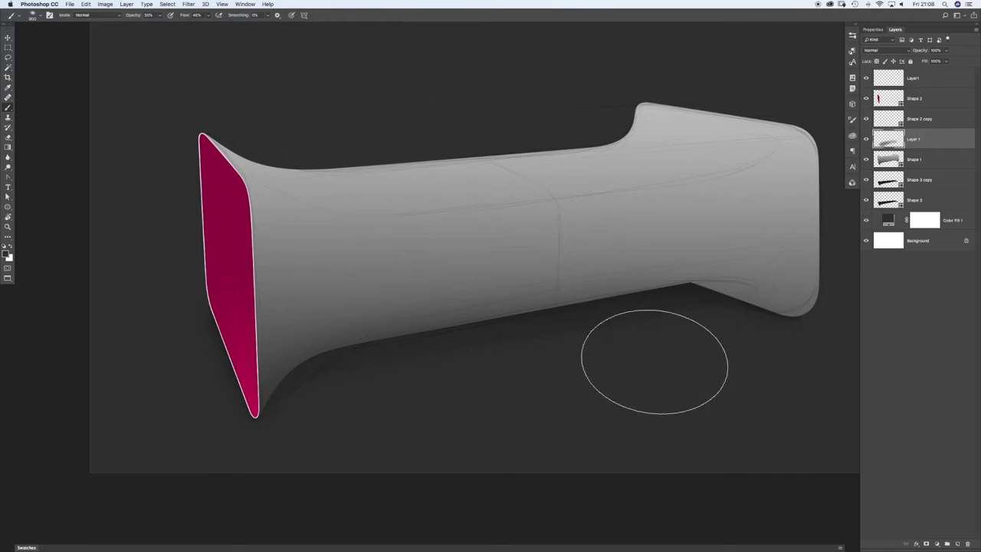
{"action": "mouse_move", "coordinate": [670, 322]}
{"action": "left_mouse_down"}
{"action": "mouse_move", "coordinate": [427, 367]}
{"action": "mouse_move", "coordinate": [278, 431]}
{"action": "left_mouse_up"}
{"action": "mouse_move", "coordinate": [409, 349]}
{"action": "left_mouse_down"}
{"action": "mouse_move", "coordinate": [779, 319]}
{"action": "mouse_move", "coordinate": [788, 330]}
{"action": "mouse_move", "coordinate": [601, 313]}
{"action": "mouse_move", "coordinate": [310, 386]}
{"action": "mouse_move", "coordinate": [279, 376]}
{"action": "left_mouse_up"}
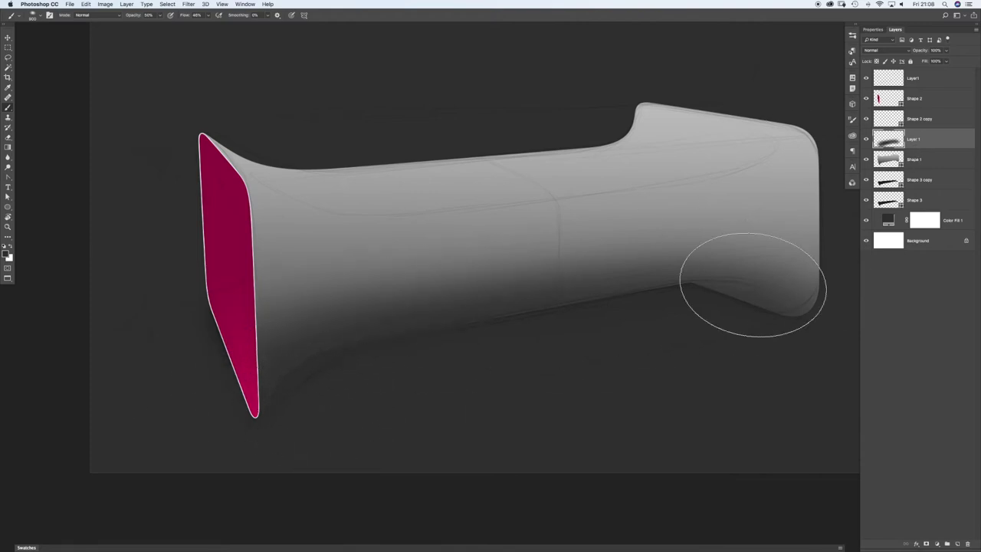
{"action": "mouse_move", "coordinate": [738, 283]}
{"action": "left_mouse_down"}
{"action": "mouse_move", "coordinate": [531, 315]}
{"action": "mouse_move", "coordinate": [773, 296]}
{"action": "mouse_move", "coordinate": [461, 323]}
{"action": "mouse_move", "coordinate": [261, 398]}
{"action": "left_mouse_up"}
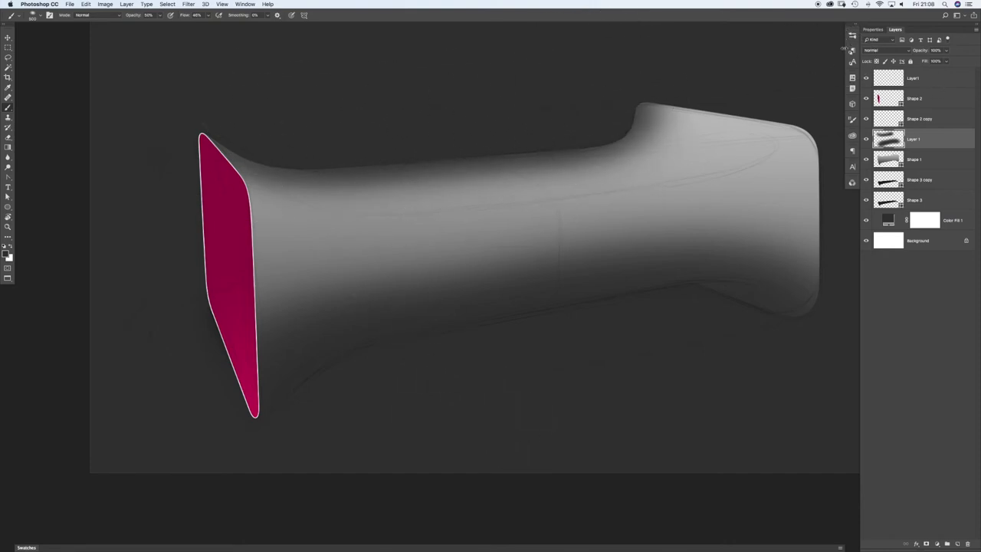
Step: Clip the shading layer to the gray body with a clipping mask and keep the shading layer selected
{"action": "right_click", "coordinate": [948, 141]}
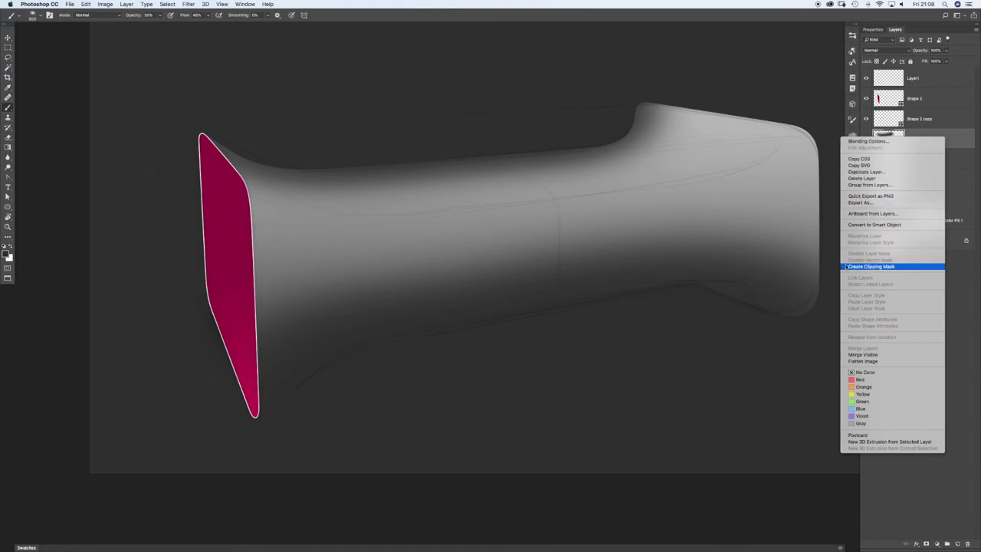
{"action": "left_click", "coordinate": [902, 268]}
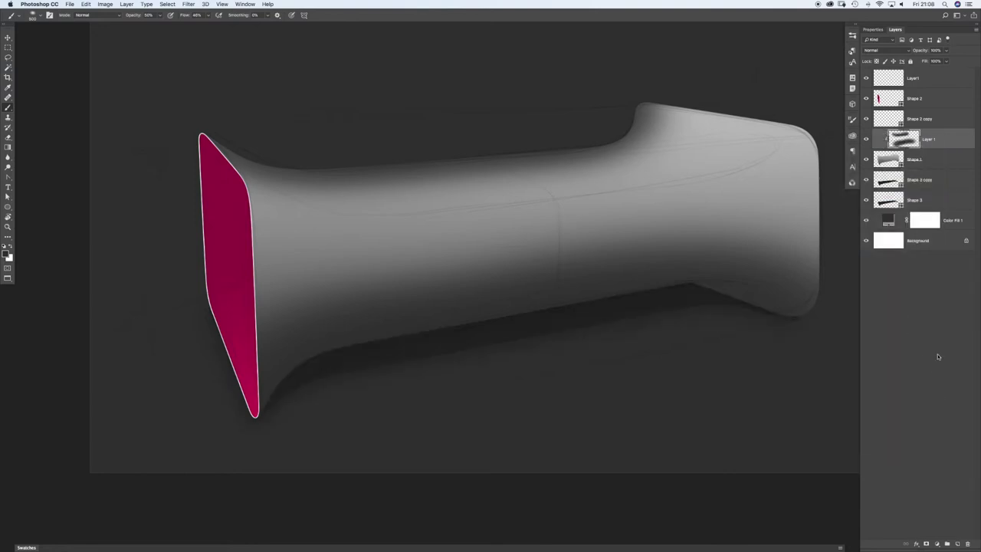
{"action": "key", "text": "v"}
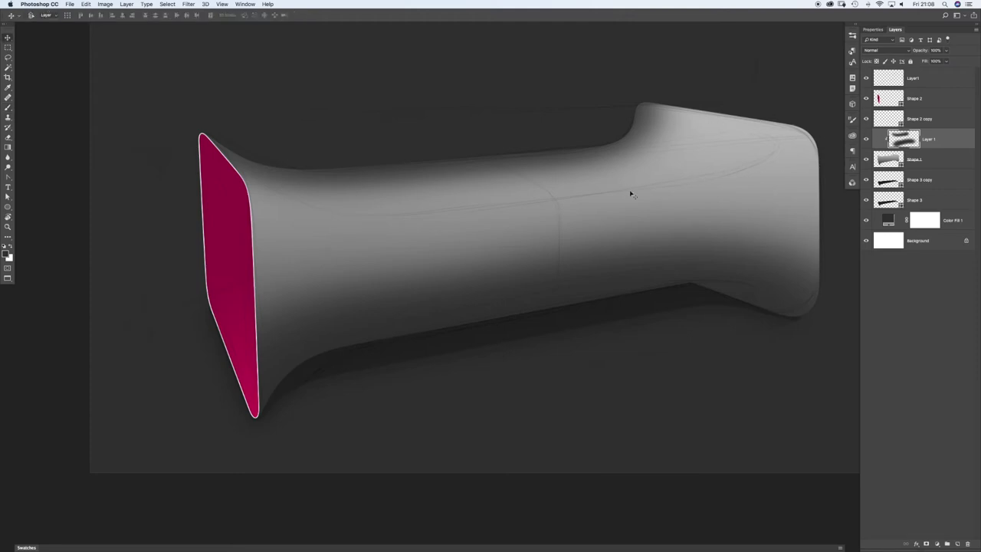
{"action": "mouse_move", "coordinate": [604, 264]}
{"action": "left_mouse_down"}
{"action": "mouse_move", "coordinate": [670, 192]}
{"action": "mouse_move", "coordinate": [725, 286]}
{"action": "mouse_move", "coordinate": [470, 357]}
{"action": "mouse_move", "coordinate": [506, 224]}
{"action": "mouse_move", "coordinate": [647, 246]}
{"action": "mouse_move", "coordinate": [465, 300]}
{"action": "mouse_move", "coordinate": [694, 181]}
{"action": "mouse_move", "coordinate": [573, 316]}
{"action": "mouse_move", "coordinate": [534, 232]}
{"action": "mouse_move", "coordinate": [670, 304]}
{"action": "mouse_move", "coordinate": [622, 265]}
{"action": "mouse_move", "coordinate": [599, 266]}
{"action": "mouse_move", "coordinate": [613, 259]}
{"action": "mouse_move", "coordinate": [569, 272]}
{"action": "mouse_move", "coordinate": [579, 271]}
{"action": "left_mouse_up"}
{"action": "left_click", "coordinate": [911, 164]}
{"action": "left_click", "coordinate": [939, 143]}
Step: Check the layer thumbnail size and contents in the layer panel options, keeping the largest size and Entire Document
{"action": "left_click", "coordinate": [976, 31]}
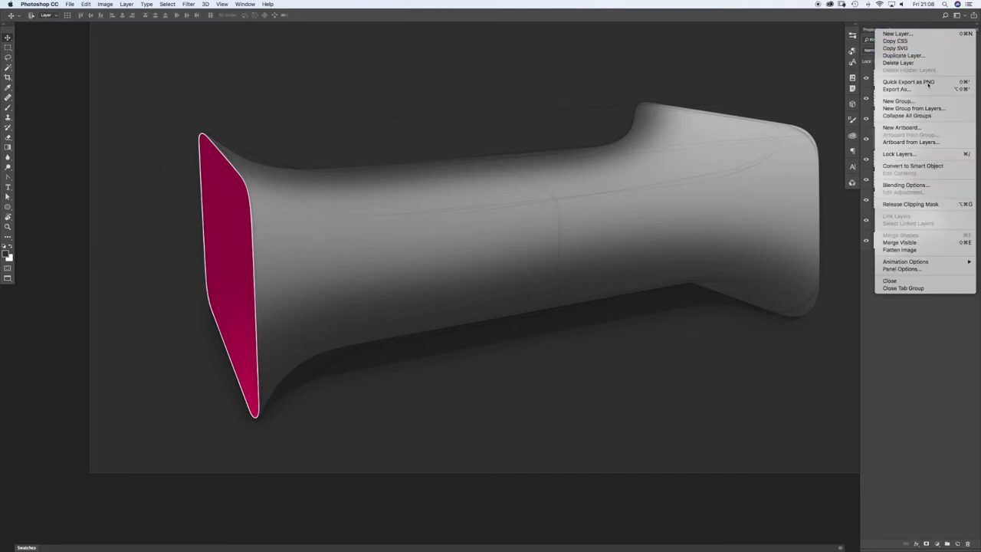
{"action": "left_click", "coordinate": [902, 270]}
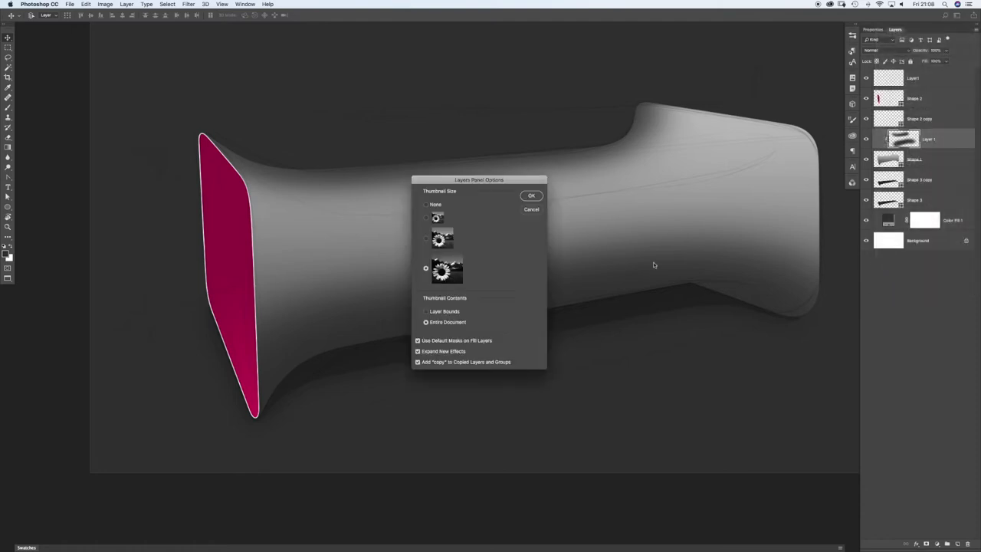
{"action": "left_click", "coordinate": [532, 198]}
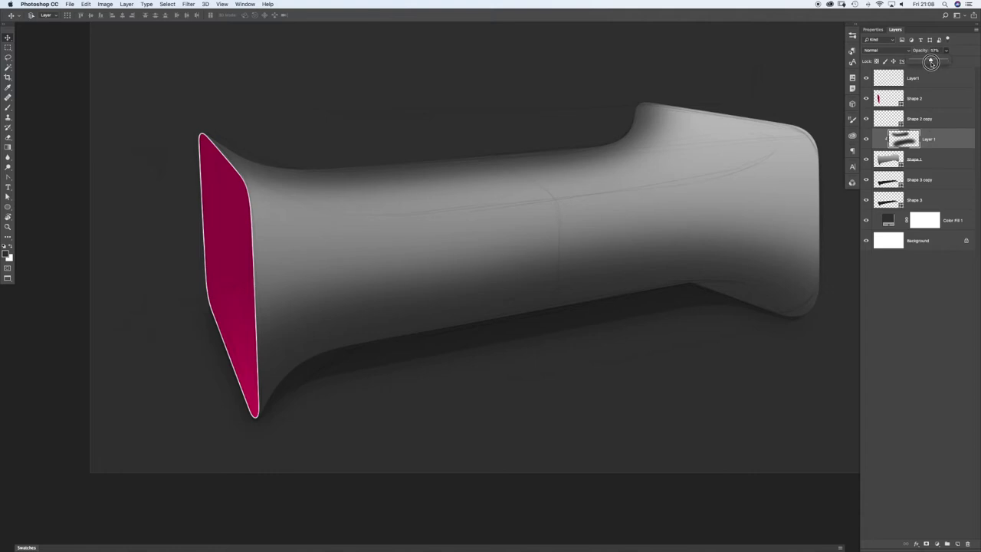
Step: Add a new layer above the clipped shading and brush dark gray along the body's lower edge and into the upper notch
{"action": "left_click", "coordinate": [958, 544]}
{"action": "key", "text": "b"}
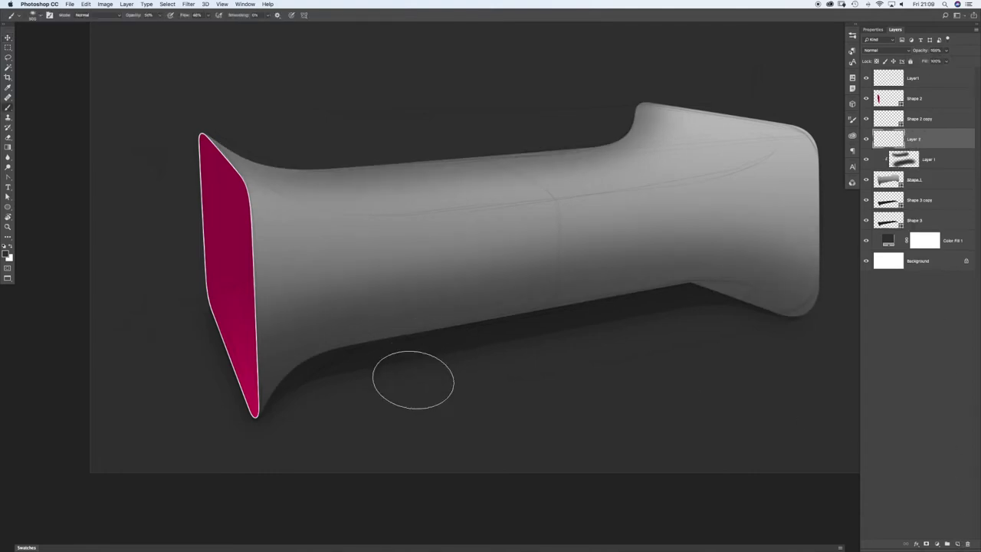
{"action": "key", "text": "bracketleft"}
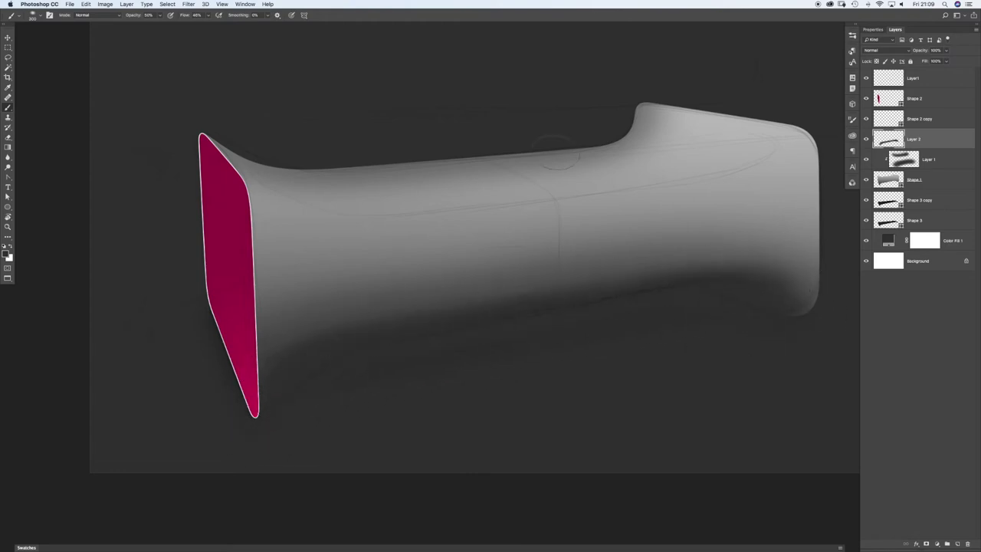
{"action": "mouse_move", "coordinate": [607, 139]}
{"action": "left_mouse_down"}
{"action": "mouse_move", "coordinate": [629, 100]}
{"action": "mouse_move", "coordinate": [628, 121]}
{"action": "left_mouse_up"}
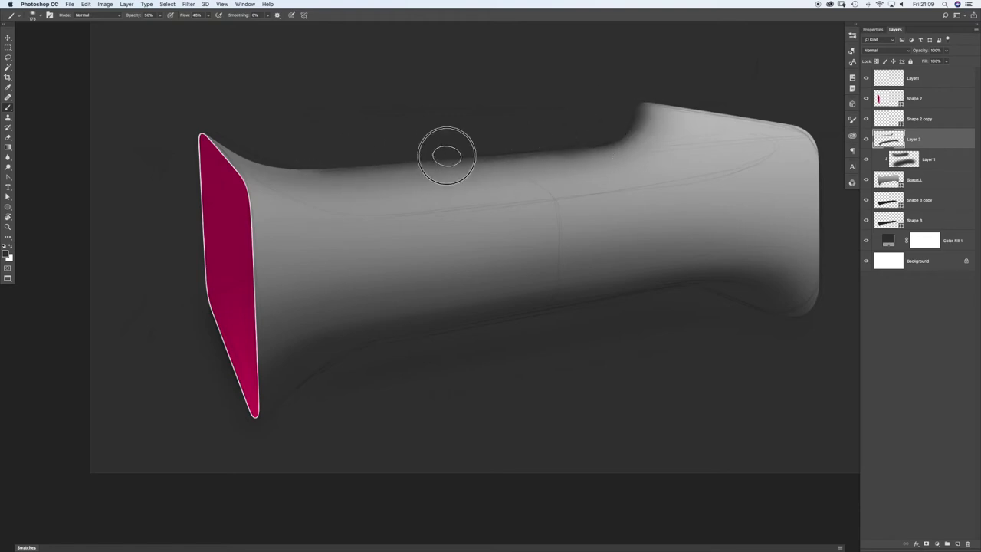
Step: Paint dark soft strokes along the body's upper edge from the notch to the magenta opening
{"action": "left_click_drag", "start_coordinate": [449, 153], "coordinate": [314, 160]}
{"action": "mouse_move", "coordinate": [233, 137]}
{"action": "left_mouse_down"}
{"action": "mouse_move", "coordinate": [264, 154]}
{"action": "mouse_move", "coordinate": [217, 138]}
{"action": "mouse_move", "coordinate": [298, 164]}
{"action": "left_mouse_up"}
{"action": "mouse_move", "coordinate": [623, 101]}
{"action": "left_mouse_down"}
{"action": "mouse_move", "coordinate": [608, 120]}
{"action": "mouse_move", "coordinate": [460, 148]}
{"action": "left_mouse_up"}
{"action": "left_click_drag", "start_coordinate": [239, 132], "coordinate": [245, 134]}
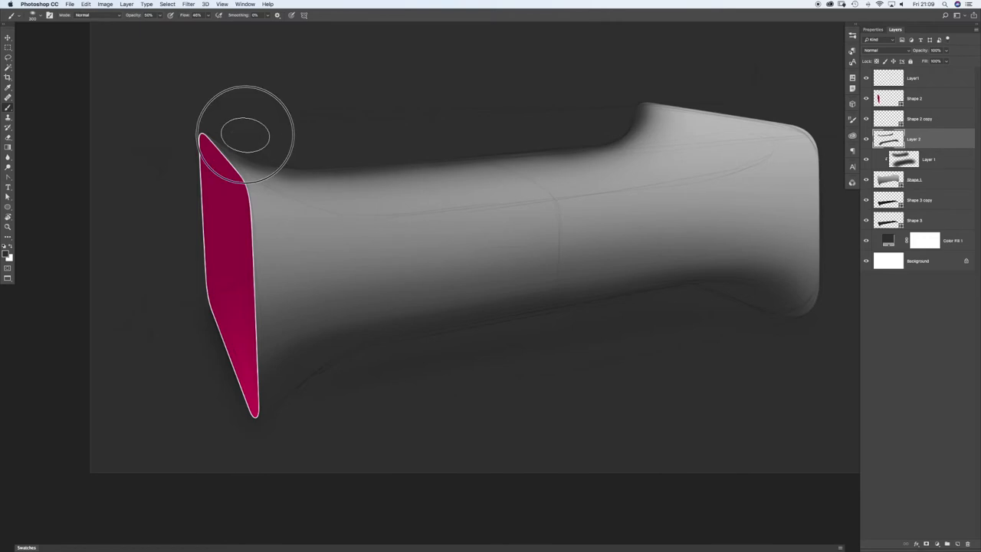
{"action": "key", "text": "]"}
{"action": "left_click", "coordinate": [613, 114]}
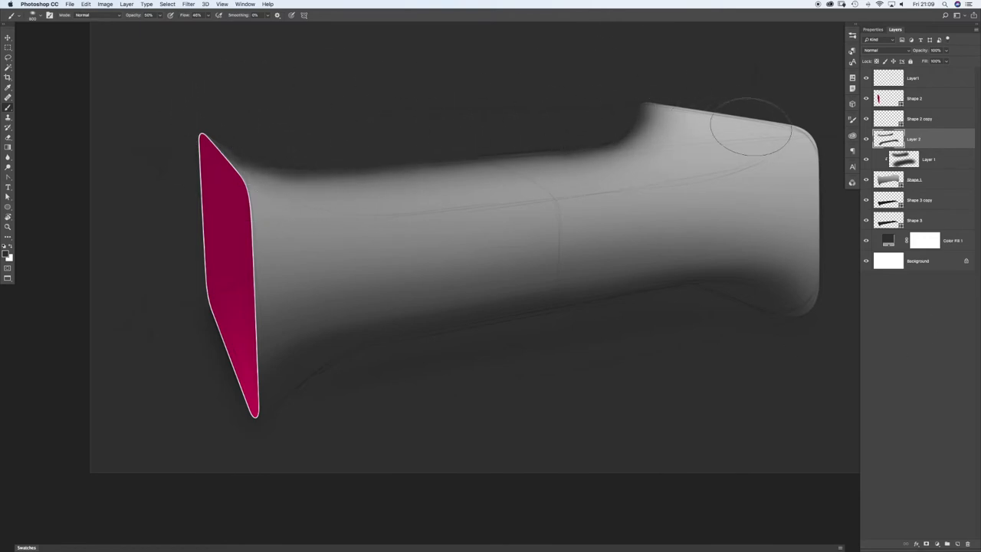
Step: Clip the new edge-shading layer to the gray body, compare both shading layers by toggling their visibility, and lower its opacity to 62%
{"action": "right_click", "coordinate": [940, 142]}
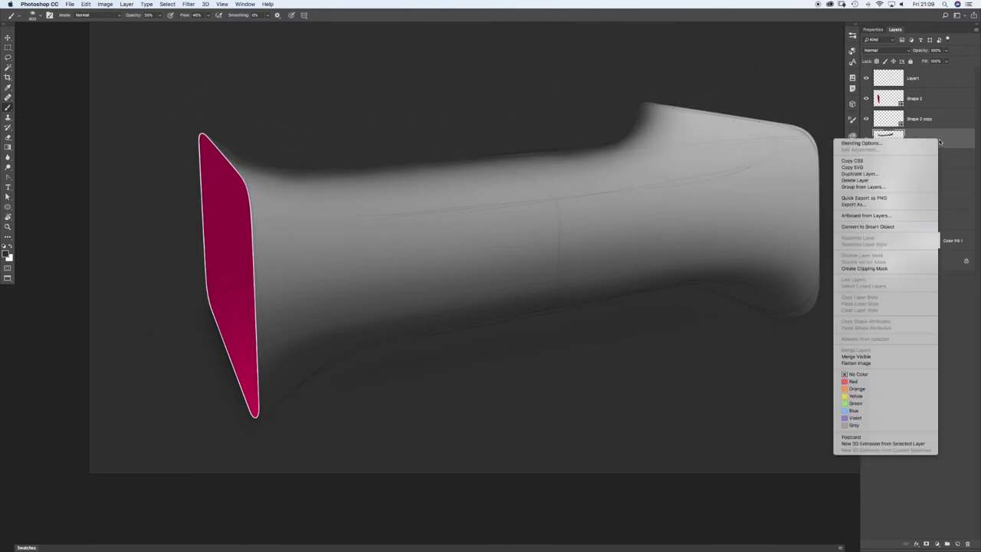
{"action": "left_click", "coordinate": [866, 268]}
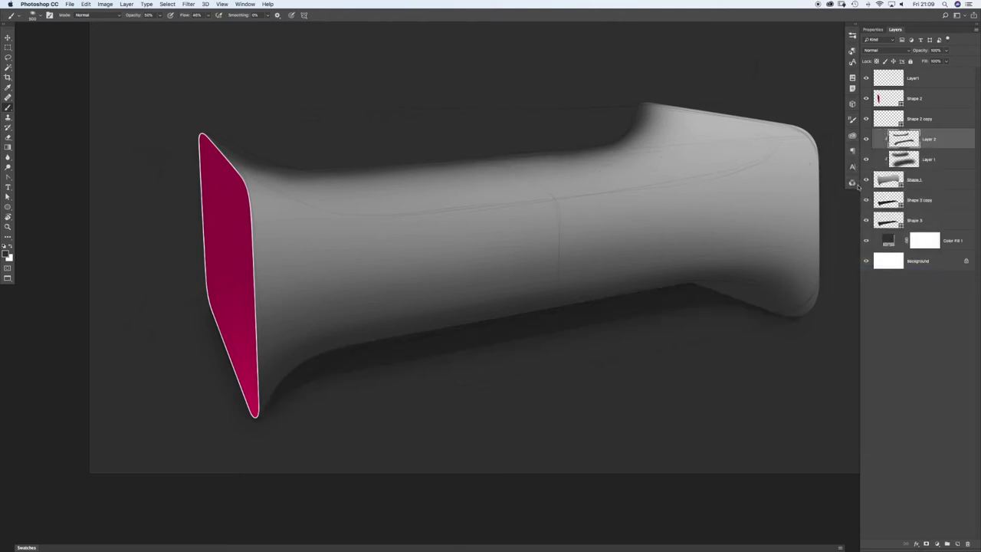
{"action": "left_click", "coordinate": [867, 140]}
{"action": "left_click", "coordinate": [869, 157]}
{"action": "left_click", "coordinate": [869, 158]}
{"action": "left_click", "coordinate": [867, 139]}
{"action": "left_click_drag", "start_coordinate": [934, 61], "coordinate": [930, 60]}
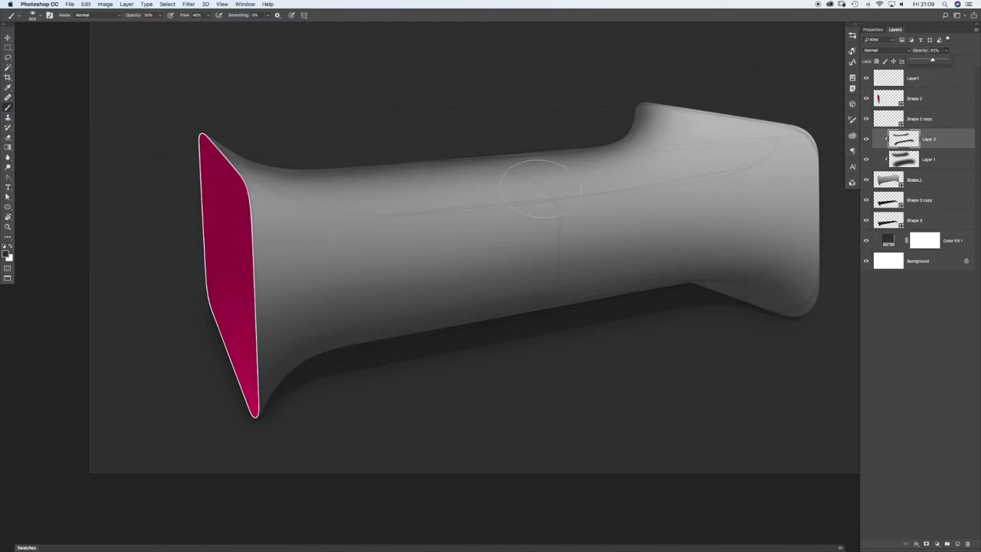
Step: Add a new layer and brush a white highlight streak from the body's far upper corner along the sketched line
{"action": "left_click_drag", "start_coordinate": [561, 275], "coordinate": [548, 278]}
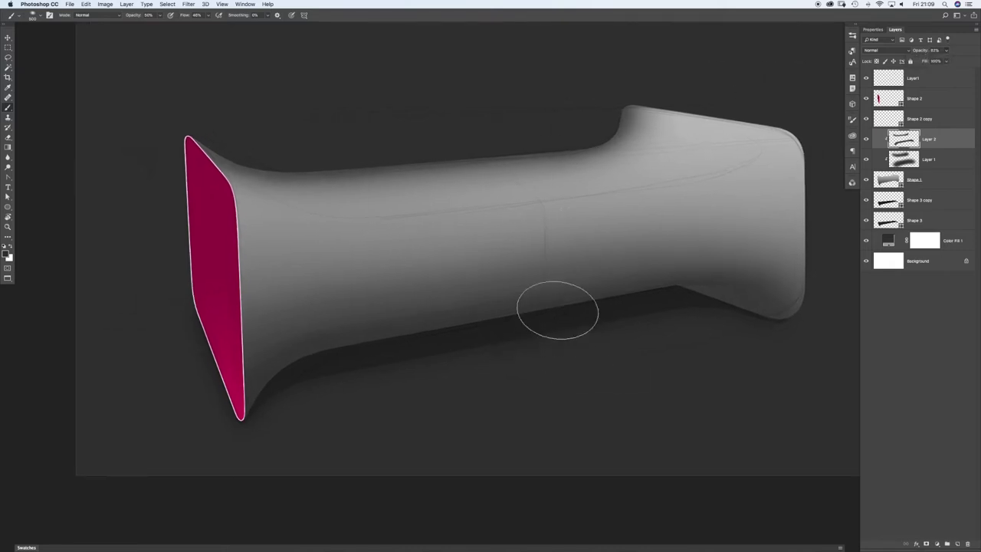
{"action": "left_click", "coordinate": [957, 544]}
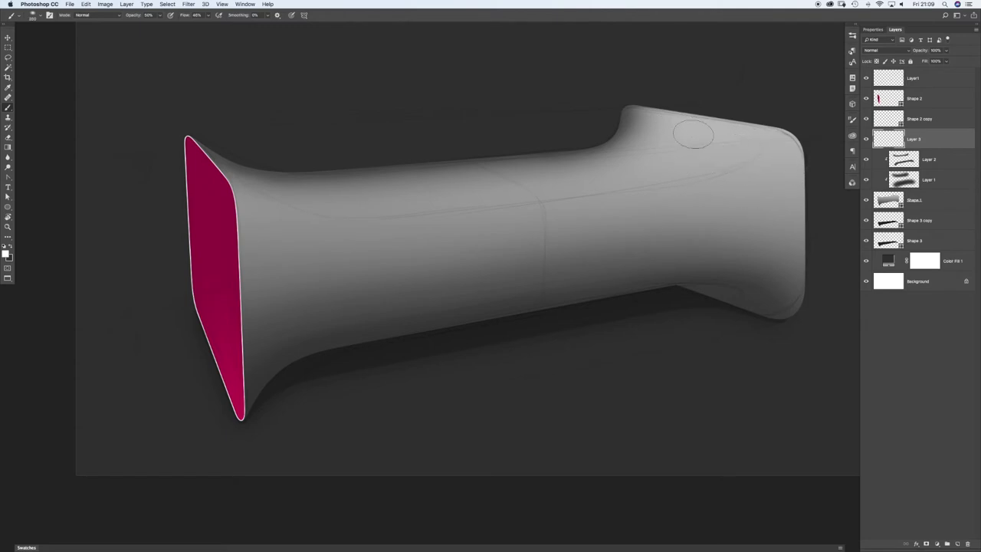
{"action": "mouse_move", "coordinate": [692, 130]}
{"action": "left_mouse_down"}
{"action": "mouse_move", "coordinate": [761, 154]}
{"action": "mouse_move", "coordinate": [767, 147]}
{"action": "mouse_move", "coordinate": [721, 169]}
{"action": "mouse_move", "coordinate": [770, 144]}
{"action": "mouse_move", "coordinate": [750, 171]}
{"action": "mouse_move", "coordinate": [759, 152]}
{"action": "mouse_move", "coordinate": [701, 183]}
{"action": "mouse_move", "coordinate": [547, 202]}
{"action": "left_mouse_up"}
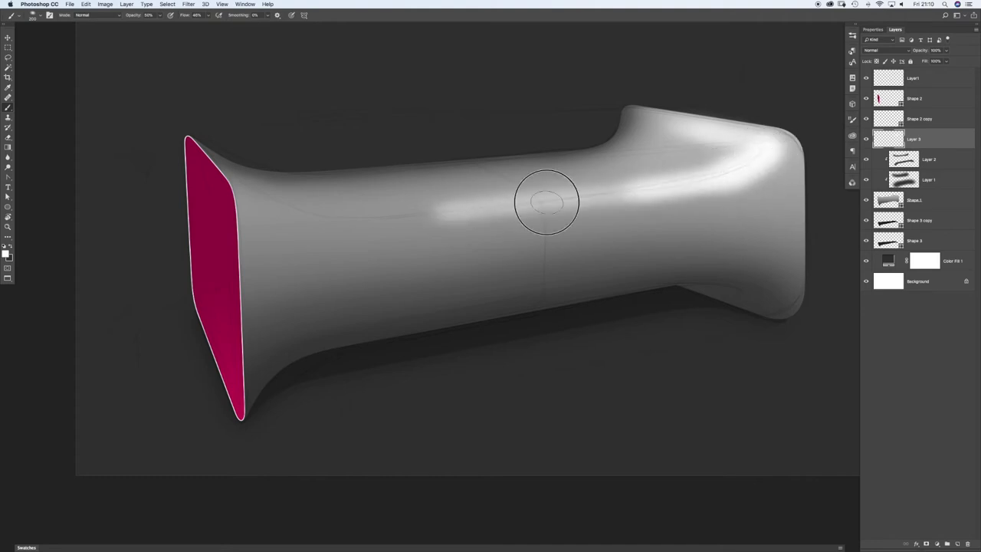
{"action": "mouse_move", "coordinate": [755, 162]}
{"action": "left_mouse_down"}
{"action": "mouse_move", "coordinate": [609, 196]}
{"action": "mouse_move", "coordinate": [510, 204]}
{"action": "left_mouse_up"}
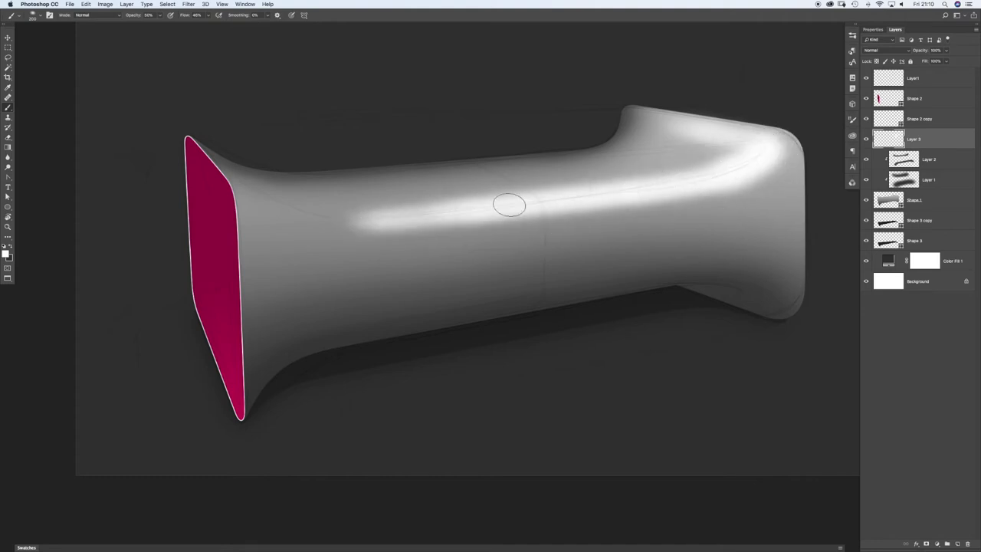
Step: Enlarge the brush and fill the body's top surface above the highlight streak with soft white
{"action": "key", "text": "]"}
{"action": "key", "text": "]"}
{"action": "mouse_move", "coordinate": [753, 151]}
{"action": "left_mouse_down"}
{"action": "mouse_move", "coordinate": [737, 145]}
{"action": "mouse_move", "coordinate": [595, 177]}
{"action": "left_mouse_up"}
{"action": "mouse_move", "coordinate": [666, 168]}
{"action": "left_mouse_down"}
{"action": "mouse_move", "coordinate": [680, 130]}
{"action": "mouse_move", "coordinate": [636, 177]}
{"action": "mouse_move", "coordinate": [665, 138]}
{"action": "mouse_move", "coordinate": [577, 187]}
{"action": "mouse_move", "coordinate": [616, 172]}
{"action": "mouse_move", "coordinate": [359, 201]}
{"action": "left_mouse_up"}
{"action": "left_click_drag", "start_coordinate": [621, 176], "coordinate": [326, 204]}
{"action": "left_click_drag", "start_coordinate": [564, 179], "coordinate": [331, 203]}
{"action": "left_click_drag", "start_coordinate": [515, 197], "coordinate": [356, 202]}
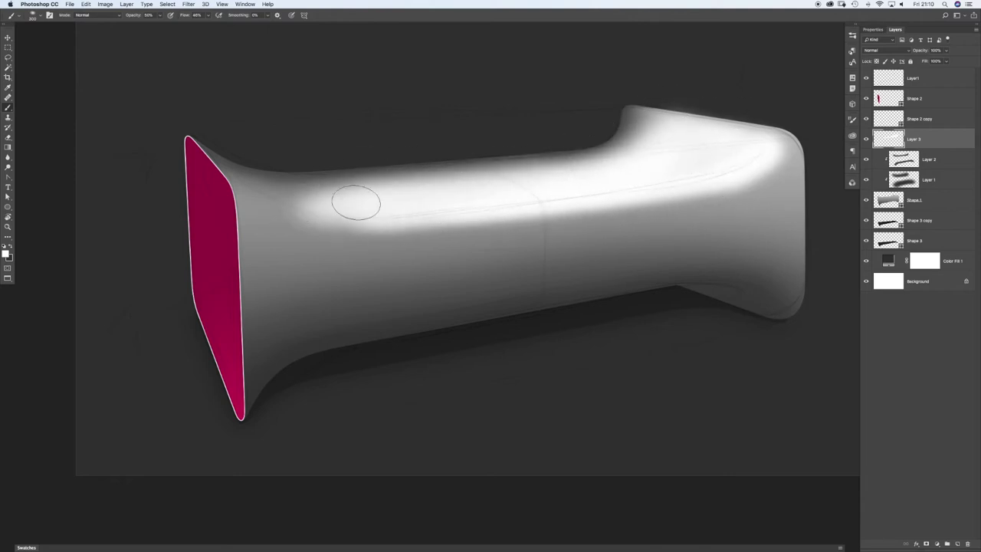
{"action": "mouse_move", "coordinate": [741, 149]}
{"action": "left_mouse_down"}
{"action": "mouse_move", "coordinate": [670, 177]}
{"action": "mouse_move", "coordinate": [301, 205]}
{"action": "left_mouse_up"}
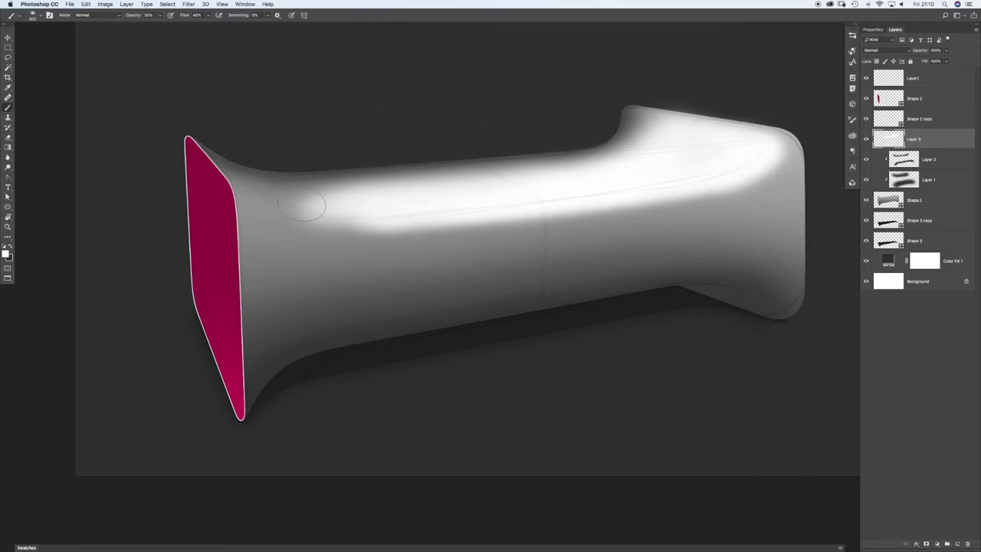
Step: Extend the white highlight to the rim of the magenta opening, using a smaller brush near the rim
{"action": "mouse_move", "coordinate": [251, 186]}
{"action": "left_mouse_down"}
{"action": "mouse_move", "coordinate": [300, 212]}
{"action": "mouse_move", "coordinate": [361, 219]}
{"action": "mouse_move", "coordinate": [291, 208]}
{"action": "mouse_move", "coordinate": [335, 217]}
{"action": "mouse_move", "coordinate": [313, 217]}
{"action": "mouse_move", "coordinate": [375, 218]}
{"action": "left_mouse_up"}
{"action": "mouse_move", "coordinate": [295, 211]}
{"action": "left_mouse_down"}
{"action": "mouse_move", "coordinate": [342, 217]}
{"action": "mouse_move", "coordinate": [330, 216]}
{"action": "mouse_move", "coordinate": [412, 216]}
{"action": "left_mouse_up"}
{"action": "mouse_move", "coordinate": [278, 210]}
{"action": "left_mouse_down"}
{"action": "mouse_move", "coordinate": [293, 218]}
{"action": "mouse_move", "coordinate": [263, 207]}
{"action": "mouse_move", "coordinate": [254, 187]}
{"action": "mouse_move", "coordinate": [437, 185]}
{"action": "left_mouse_up"}
{"action": "key", "text": "bracketleft"}
{"action": "key", "text": "bracketleft"}
{"action": "key", "text": "bracketleft"}
{"action": "mouse_move", "coordinate": [313, 195]}
{"action": "left_mouse_down"}
{"action": "mouse_move", "coordinate": [644, 158]}
{"action": "mouse_move", "coordinate": [397, 195]}
{"action": "left_mouse_up"}
{"action": "mouse_move", "coordinate": [295, 193]}
{"action": "left_mouse_down"}
{"action": "mouse_move", "coordinate": [207, 162]}
{"action": "mouse_move", "coordinate": [254, 184]}
{"action": "left_mouse_up"}
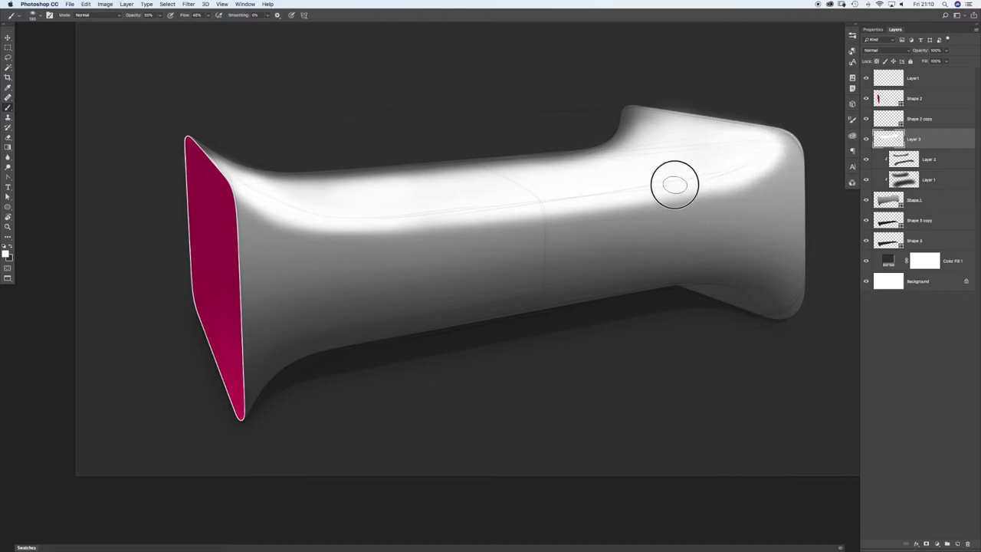
Step: Strengthen the highlight's curved lower border beside the magenta opening and even out the white along the top surface
{"action": "key", "text": "bracketright"}
{"action": "key", "text": "bracketright"}
{"action": "key", "text": "bracketright"}
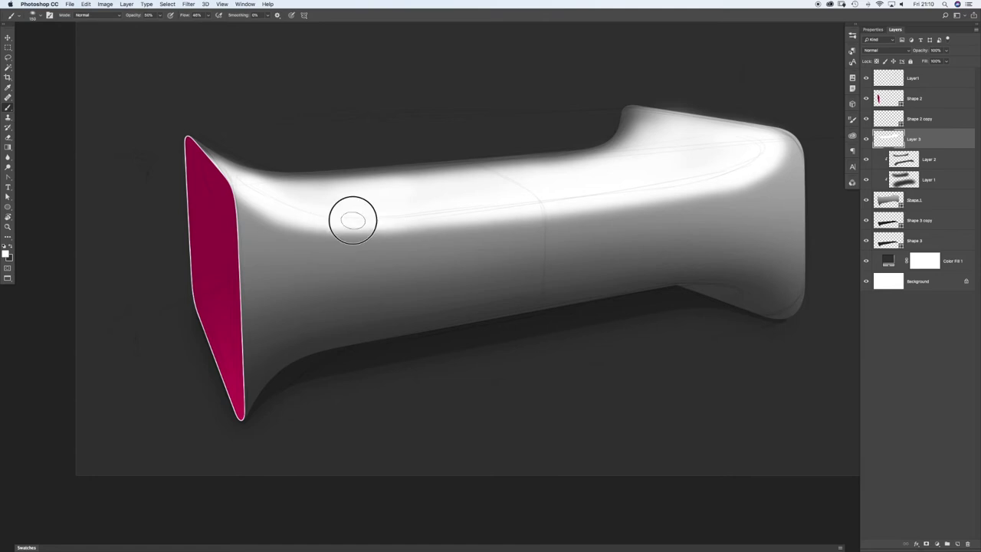
{"action": "left_click_drag", "start_coordinate": [277, 214], "coordinate": [247, 195]}
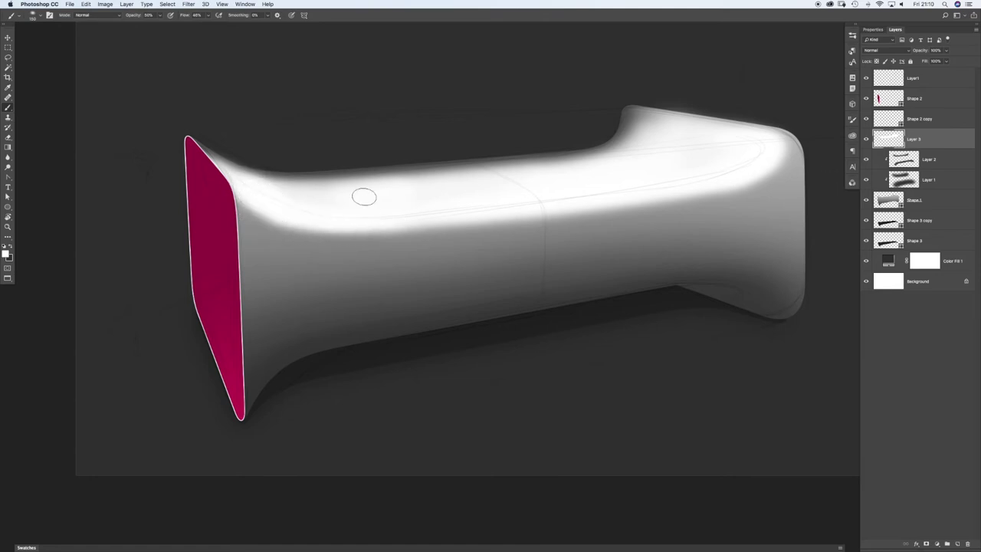
{"action": "left_click_drag", "start_coordinate": [320, 223], "coordinate": [250, 200]}
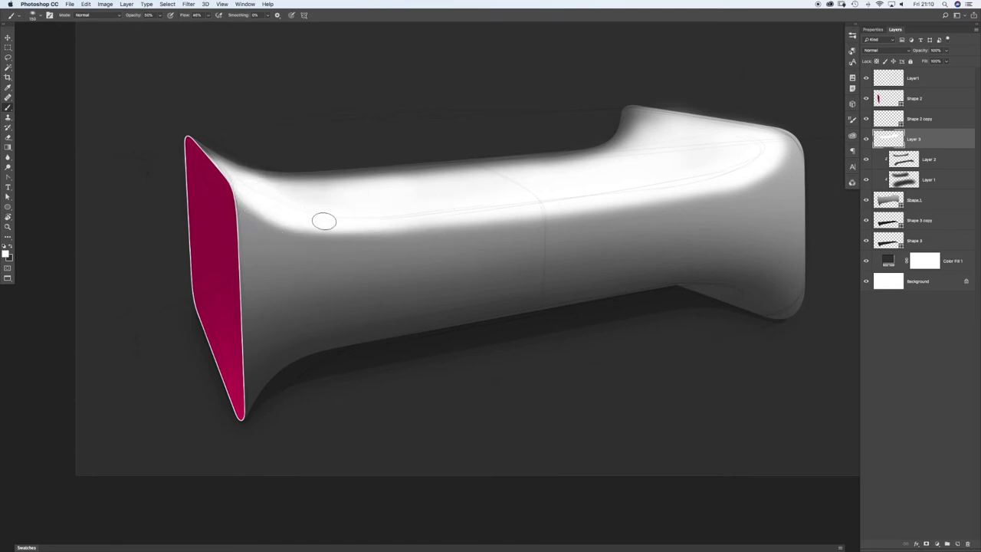
{"action": "left_click_drag", "start_coordinate": [606, 159], "coordinate": [258, 191]}
Step: Brush more white with a larger brush along the highlight's full lower border and its end near the magenta opening
{"action": "key", "text": "bracketright"}
{"action": "key", "text": "bracketright"}
{"action": "key", "text": "bracketright"}
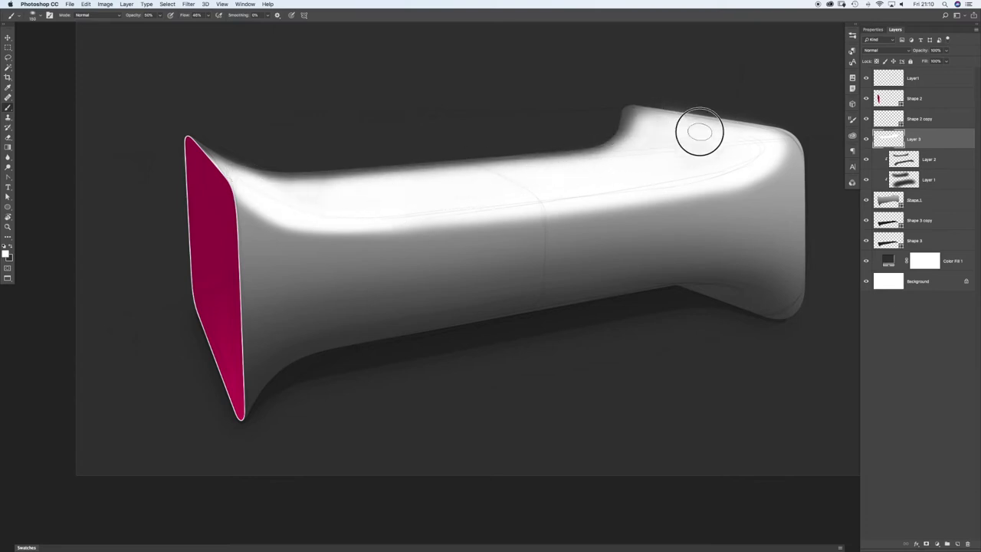
{"action": "mouse_move", "coordinate": [738, 136]}
{"action": "left_mouse_down"}
{"action": "mouse_move", "coordinate": [659, 132]}
{"action": "mouse_move", "coordinate": [680, 143]}
{"action": "mouse_move", "coordinate": [661, 177]}
{"action": "mouse_move", "coordinate": [416, 203]}
{"action": "mouse_move", "coordinate": [688, 162]}
{"action": "mouse_move", "coordinate": [719, 167]}
{"action": "mouse_move", "coordinate": [409, 210]}
{"action": "left_mouse_up"}
{"action": "left_click_drag", "start_coordinate": [659, 180], "coordinate": [341, 223]}
{"action": "left_click_drag", "start_coordinate": [628, 185], "coordinate": [313, 220]}
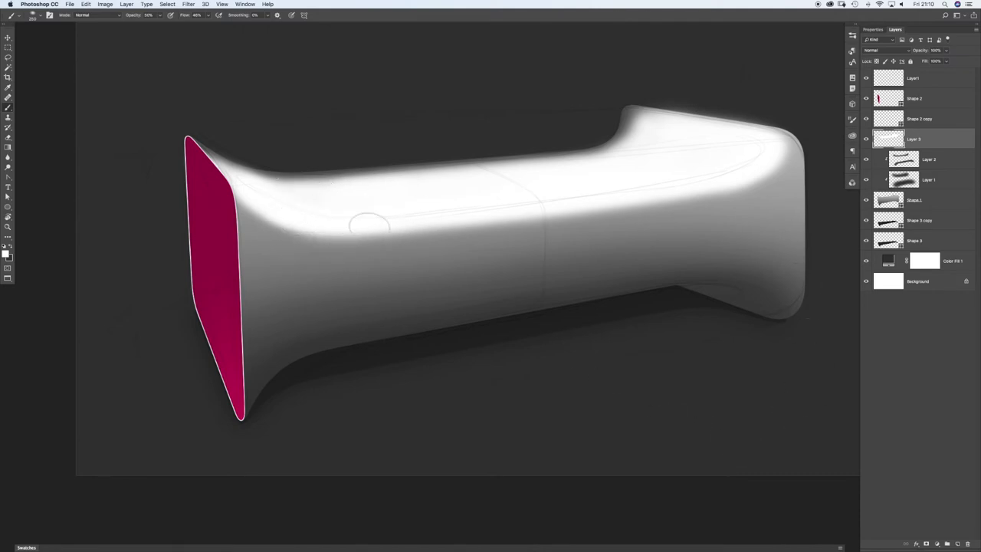
{"action": "mouse_move", "coordinate": [291, 201]}
{"action": "left_mouse_down"}
{"action": "mouse_move", "coordinate": [411, 213]}
{"action": "mouse_move", "coordinate": [534, 192]}
{"action": "mouse_move", "coordinate": [509, 202]}
{"action": "left_mouse_up"}
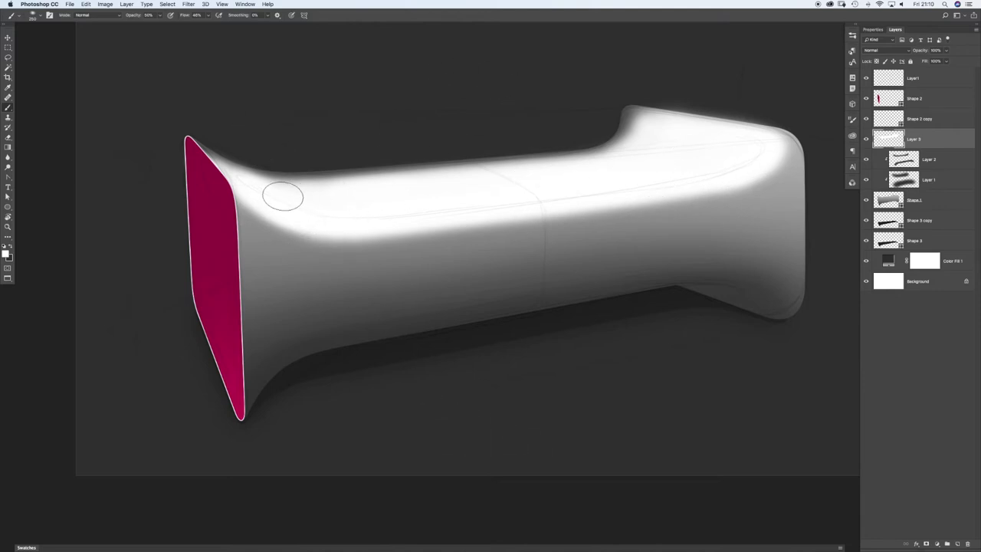
{"action": "left_click_drag", "start_coordinate": [280, 198], "coordinate": [298, 192]}
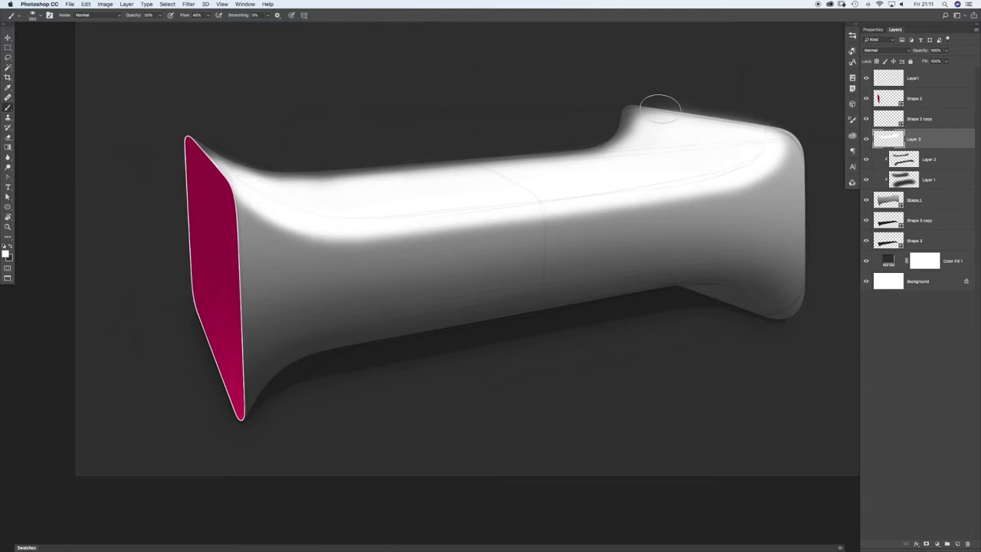
Step: Clip the white highlight layer to the gray body and lower its opacity to 35%
{"action": "right_click", "coordinate": [947, 132]}
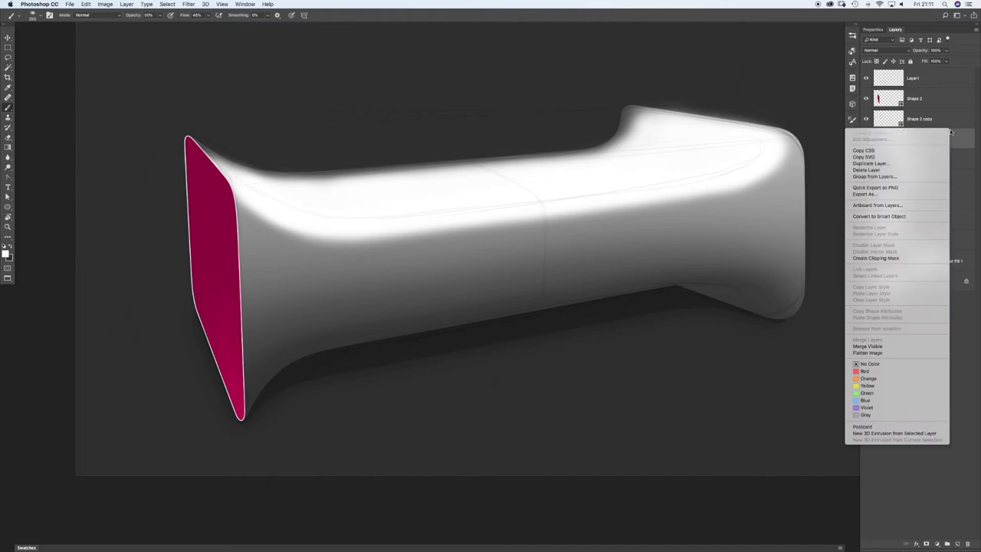
{"action": "left_click", "coordinate": [910, 259]}
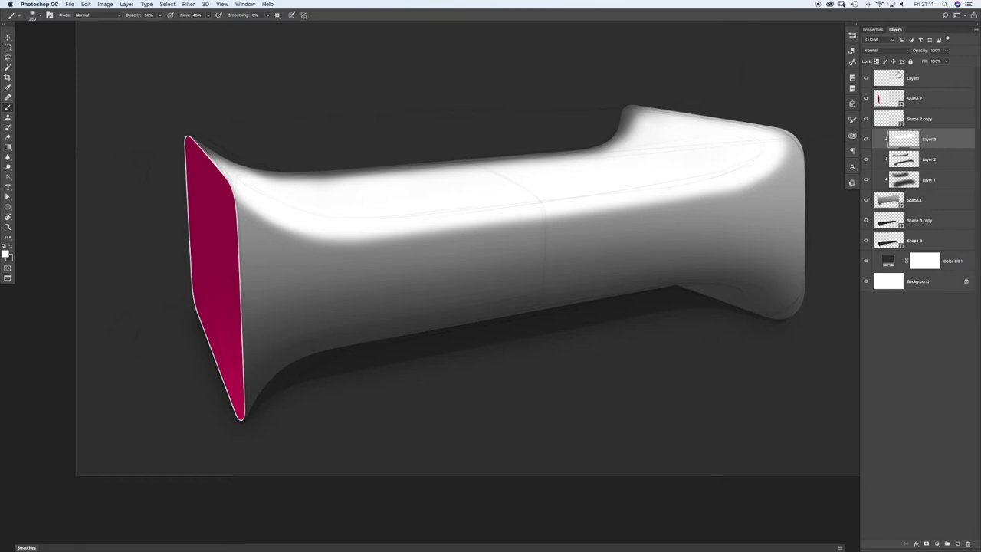
{"action": "left_click_drag", "start_coordinate": [928, 62], "coordinate": [926, 63]}
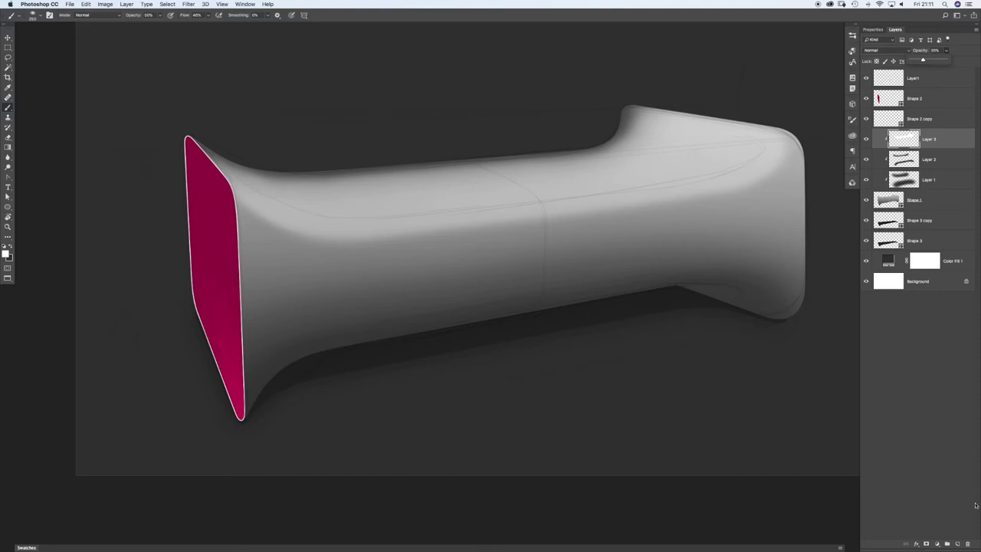
Step: Add another layer above the clipped highlight and paint soft white on the far end of the body's top surface
{"action": "left_click", "coordinate": [958, 544]}
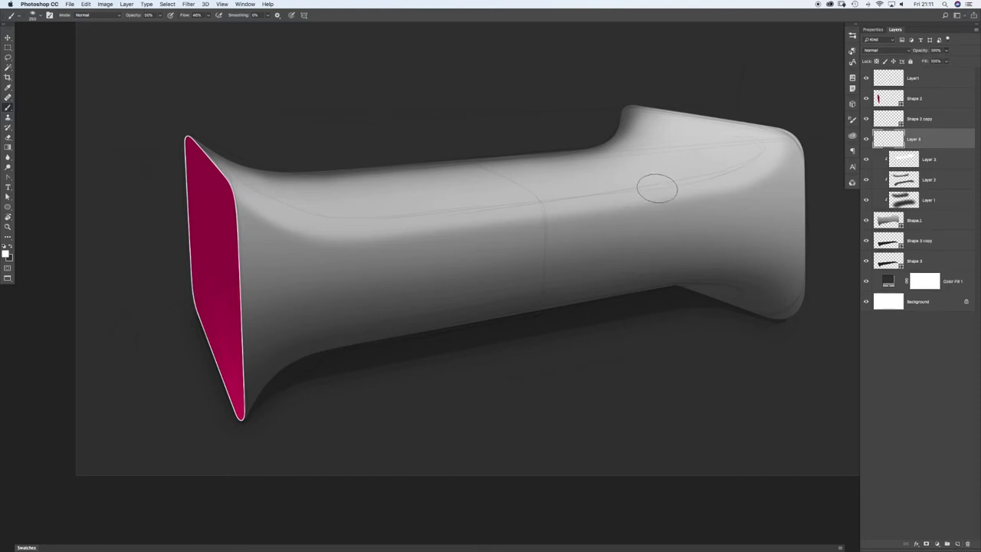
{"action": "key", "text": "p"}
{"action": "key", "text": "b"}
{"action": "mouse_move", "coordinate": [741, 141]}
{"action": "left_mouse_down"}
{"action": "mouse_move", "coordinate": [665, 127]}
{"action": "mouse_move", "coordinate": [659, 138]}
{"action": "mouse_move", "coordinate": [670, 144]}
{"action": "mouse_move", "coordinate": [655, 135]}
{"action": "mouse_move", "coordinate": [703, 165]}
{"action": "mouse_move", "coordinate": [684, 175]}
{"action": "mouse_move", "coordinate": [689, 141]}
{"action": "mouse_move", "coordinate": [647, 183]}
{"action": "mouse_move", "coordinate": [705, 152]}
{"action": "mouse_move", "coordinate": [603, 185]}
{"action": "mouse_move", "coordinate": [739, 152]}
{"action": "mouse_move", "coordinate": [686, 170]}
{"action": "mouse_move", "coordinate": [755, 139]}
{"action": "left_mouse_up"}
{"action": "key", "text": "bracketright"}
{"action": "key", "text": "bracketright"}
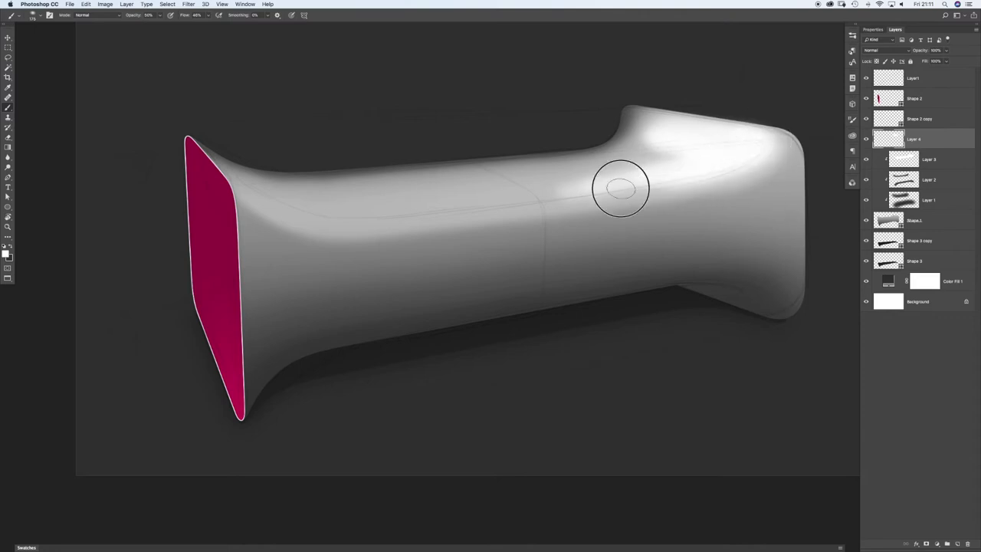
Step: Carry the second white highlight along the sketched line toward the magenta opening, reducing the brush size for its border
{"action": "left_click_drag", "start_coordinate": [621, 191], "coordinate": [483, 205]}
{"action": "key", "text": "bracketleft"}
{"action": "key", "text": "bracketleft"}
{"action": "left_click_drag", "start_coordinate": [682, 175], "coordinate": [368, 217]}
{"action": "left_click_drag", "start_coordinate": [611, 181], "coordinate": [350, 217]}
Step: Fill the middle of the second highlight and continue it to the magenta opening, adjusting the brush size between strokes
{"action": "key", "text": "bracketright"}
{"action": "mouse_move", "coordinate": [671, 145]}
{"action": "left_mouse_down"}
{"action": "mouse_move", "coordinate": [660, 141]}
{"action": "mouse_move", "coordinate": [660, 153]}
{"action": "left_mouse_up"}
{"action": "left_click_drag", "start_coordinate": [661, 164], "coordinate": [548, 190]}
{"action": "mouse_move", "coordinate": [479, 201]}
{"action": "left_mouse_down"}
{"action": "mouse_move", "coordinate": [334, 213]}
{"action": "mouse_move", "coordinate": [251, 191]}
{"action": "mouse_move", "coordinate": [375, 215]}
{"action": "left_mouse_up"}
{"action": "key", "text": "bracketleft"}
{"action": "mouse_move", "coordinate": [252, 189]}
{"action": "left_mouse_down"}
{"action": "mouse_move", "coordinate": [361, 210]}
{"action": "mouse_move", "coordinate": [333, 214]}
{"action": "mouse_move", "coordinate": [472, 181]}
{"action": "left_mouse_up"}
{"action": "key", "text": "bracketright"}
{"action": "key", "text": "bracketright"}
{"action": "key", "text": "bracketright"}
{"action": "mouse_move", "coordinate": [272, 194]}
{"action": "left_mouse_down"}
{"action": "mouse_move", "coordinate": [462, 189]}
{"action": "mouse_move", "coordinate": [526, 166]}
{"action": "mouse_move", "coordinate": [543, 174]}
{"action": "left_mouse_up"}
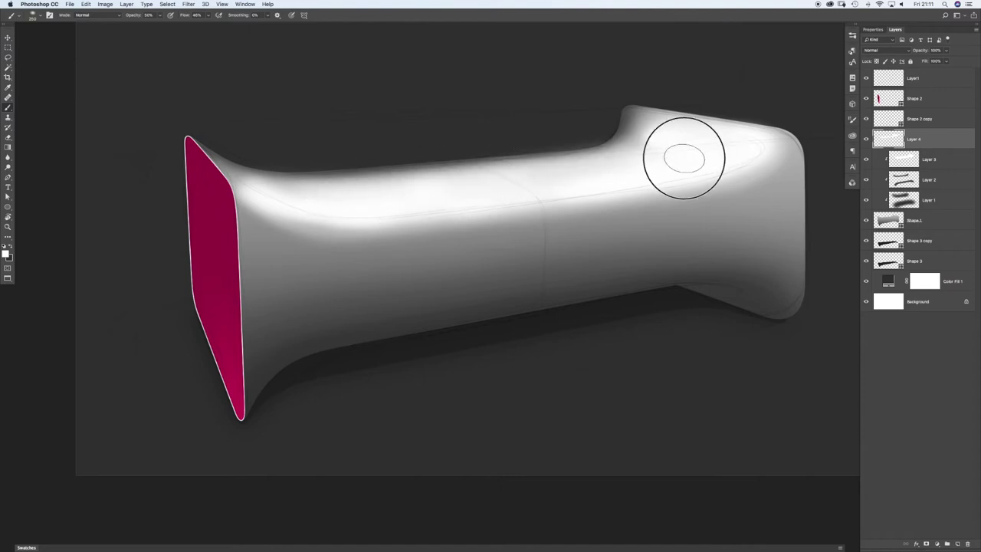
Step: Adjust the brush size and paint white close to the body's upper edge from the magenta opening to the notch
{"action": "key", "text": "bracketleft"}
{"action": "key", "text": "bracketleft"}
{"action": "key", "text": "bracketleft"}
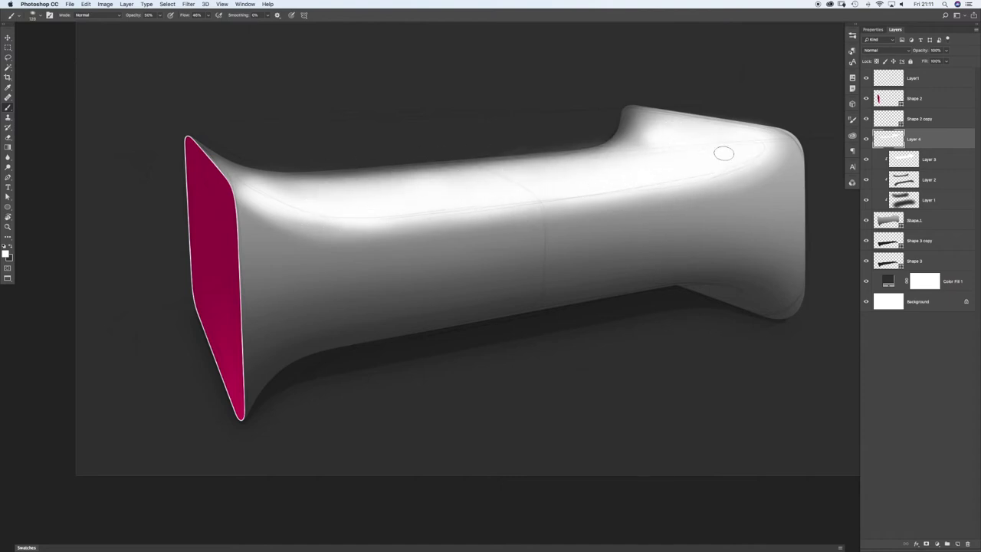
{"action": "key", "text": "bracketright"}
{"action": "key", "text": "bracketright"}
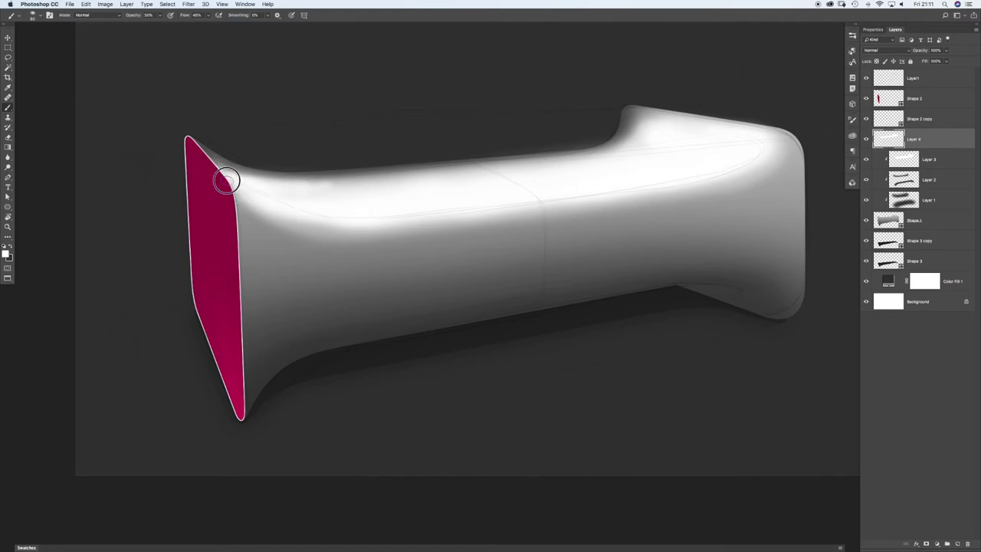
{"action": "mouse_move", "coordinate": [235, 174]}
{"action": "left_mouse_down"}
{"action": "mouse_move", "coordinate": [315, 182]}
{"action": "mouse_move", "coordinate": [601, 158]}
{"action": "left_mouse_up"}
{"action": "left_click_drag", "start_coordinate": [483, 174], "coordinate": [395, 183]}
{"action": "mouse_move", "coordinate": [280, 185]}
{"action": "left_mouse_down"}
{"action": "mouse_move", "coordinate": [449, 179]}
{"action": "mouse_move", "coordinate": [374, 194]}
{"action": "mouse_move", "coordinate": [519, 180]}
{"action": "mouse_move", "coordinate": [642, 140]}
{"action": "mouse_move", "coordinate": [635, 146]}
{"action": "left_mouse_up"}
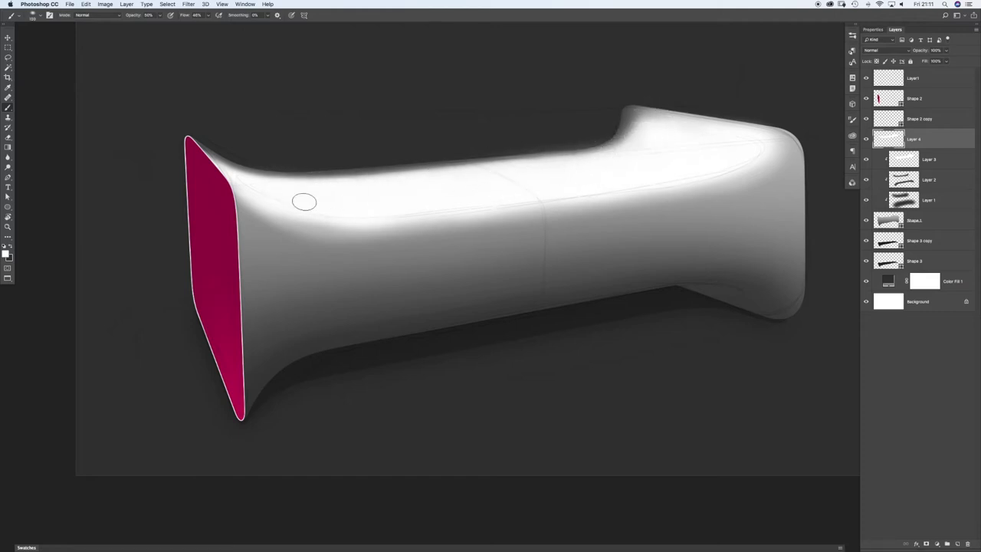
Step: Even out the second highlight with white strokes along its lower border and at both ends
{"action": "mouse_move", "coordinate": [323, 206]}
{"action": "left_mouse_down"}
{"action": "mouse_move", "coordinate": [267, 201]}
{"action": "mouse_move", "coordinate": [490, 201]}
{"action": "left_mouse_up"}
{"action": "left_click_drag", "start_coordinate": [379, 209], "coordinate": [551, 190]}
{"action": "left_click_drag", "start_coordinate": [376, 221], "coordinate": [690, 170]}
{"action": "mouse_move", "coordinate": [253, 187]}
{"action": "left_mouse_down"}
{"action": "mouse_move", "coordinate": [261, 197]}
{"action": "mouse_move", "coordinate": [243, 183]}
{"action": "left_mouse_up"}
{"action": "left_click_drag", "start_coordinate": [749, 134], "coordinate": [759, 146]}
{"action": "left_click_drag", "start_coordinate": [683, 173], "coordinate": [755, 150]}
{"action": "left_click_drag", "start_coordinate": [557, 198], "coordinate": [613, 186]}
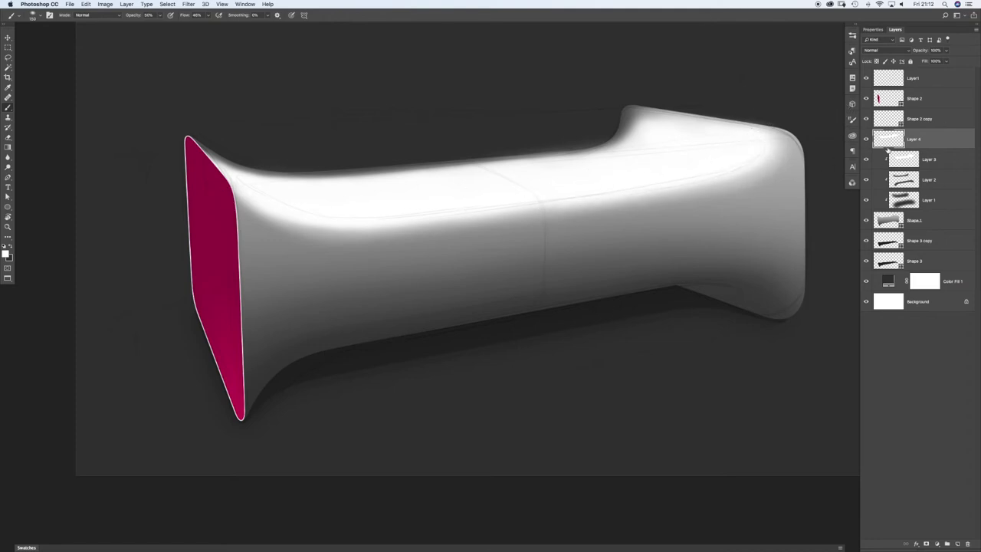
Step: Clip the second highlight layer to the gray body and add a layer mask to it
{"action": "right_click", "coordinate": [949, 138]}
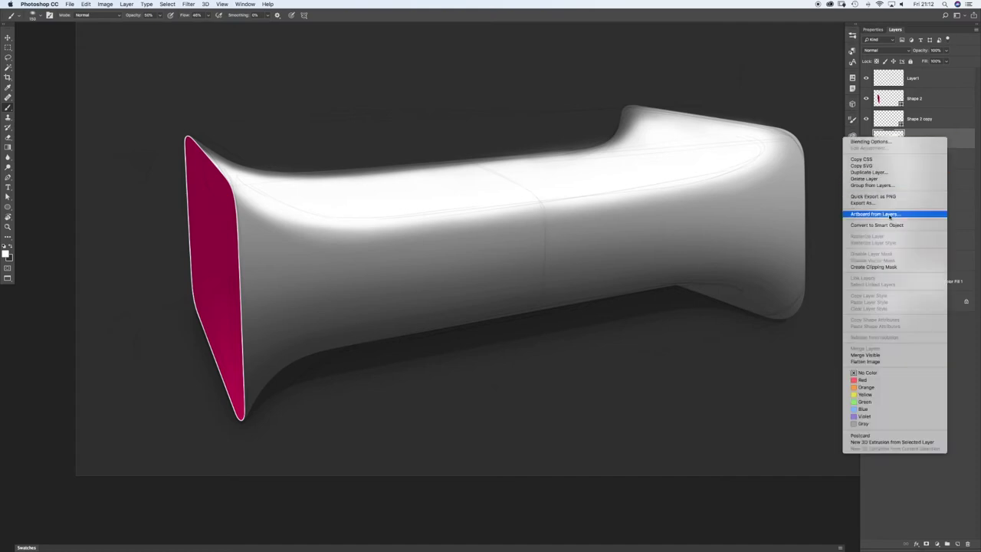
{"action": "left_click", "coordinate": [892, 267]}
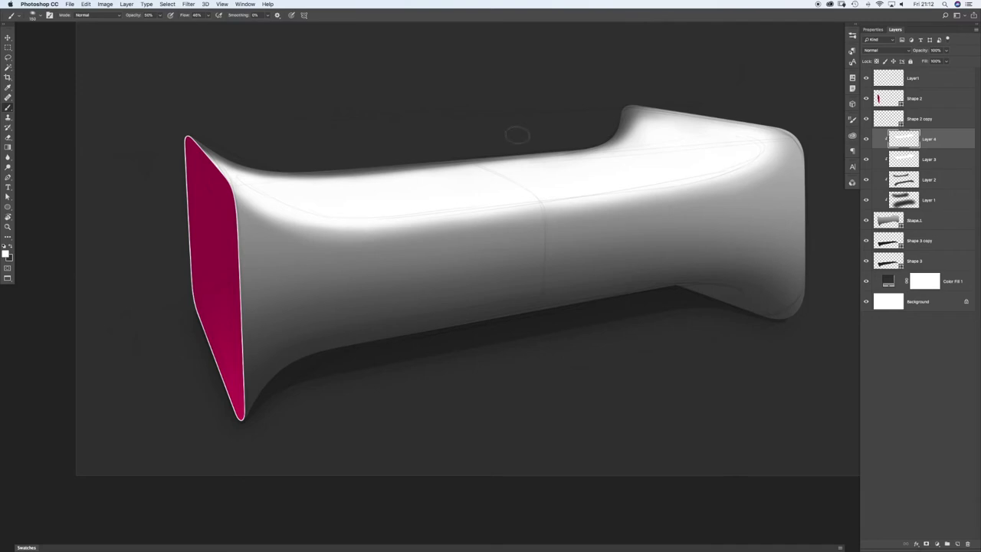
{"action": "left_click", "coordinate": [927, 543]}
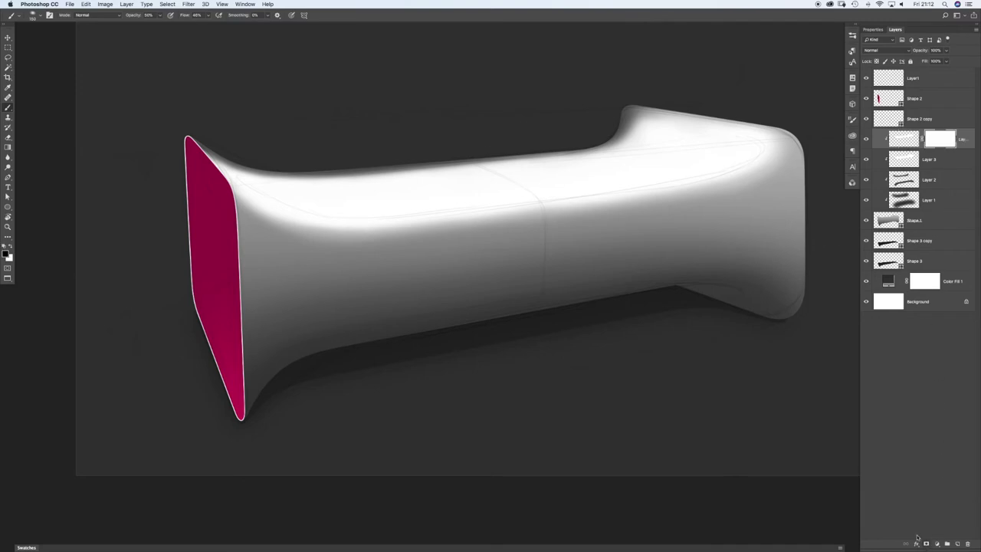
Step: Enlarge the brush and paint a black stroke across the middle of the second highlight's layer mask
{"action": "right_click", "coordinate": [389, 199]}
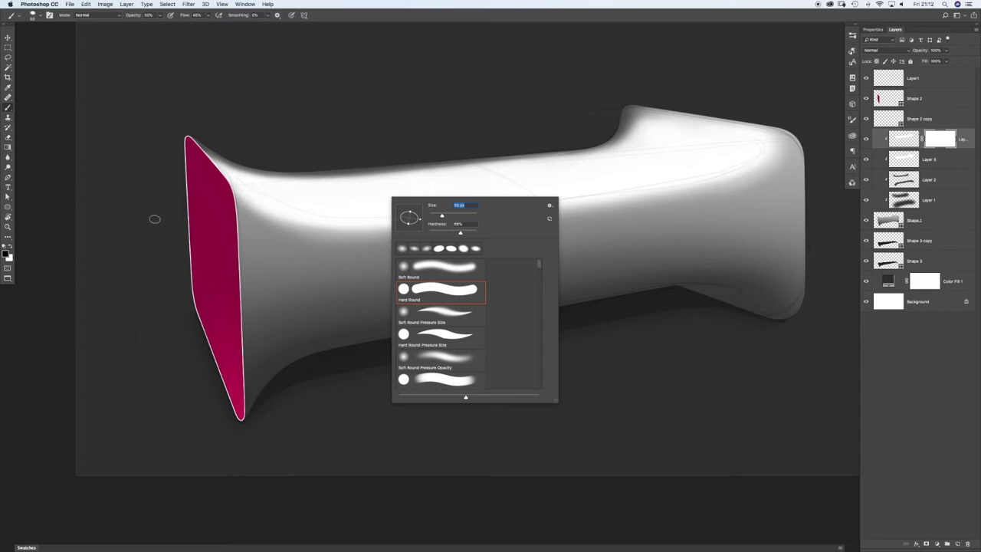
{"action": "key", "text": "Return"}
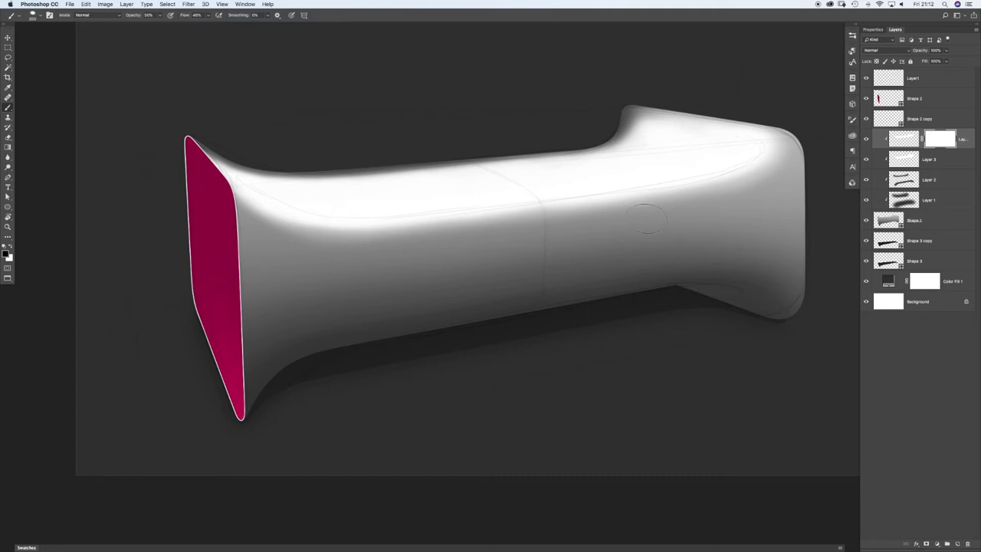
{"action": "key", "text": "bracketright"}
{"action": "key", "text": "bracketright"}
{"action": "key", "text": "bracketright"}
{"action": "mouse_move", "coordinate": [718, 237]}
{"action": "left_mouse_down"}
{"action": "mouse_move", "coordinate": [642, 197]}
{"action": "mouse_move", "coordinate": [683, 228]}
{"action": "left_mouse_up"}
{"action": "key", "text": "bracketleft"}
{"action": "key", "text": "bracketleft"}
{"action": "key", "text": "bracketleft"}
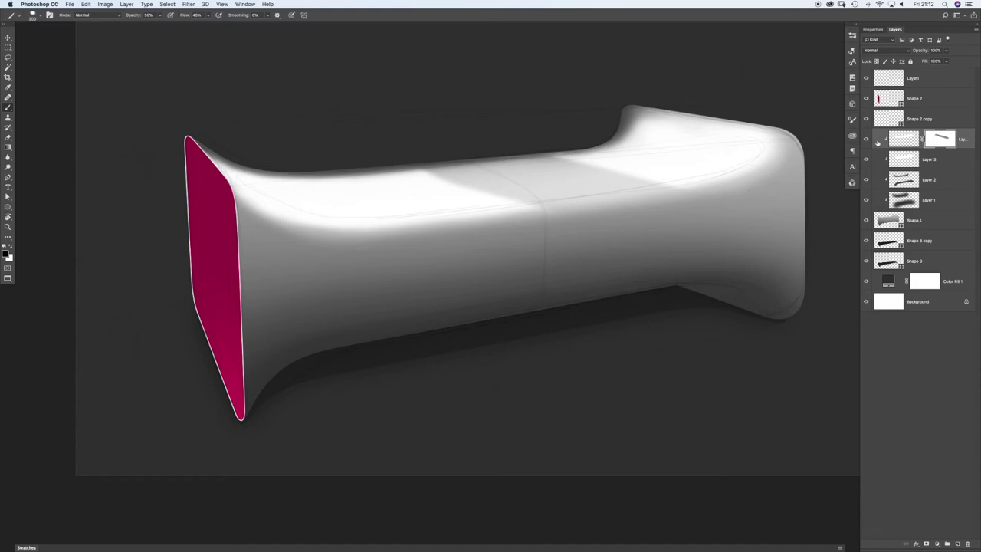
Step: Toggle the second highlight's mask off and on, delete it and add a fresh white layer mask
{"action": "left_click", "coordinate": [939, 138], "text": "shift"}
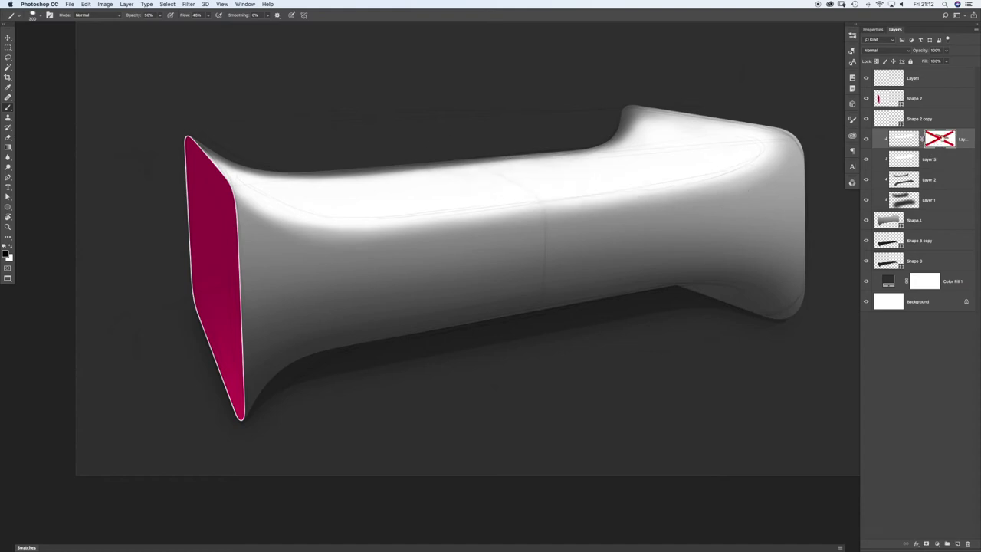
{"action": "left_click", "coordinate": [946, 141], "text": "shift"}
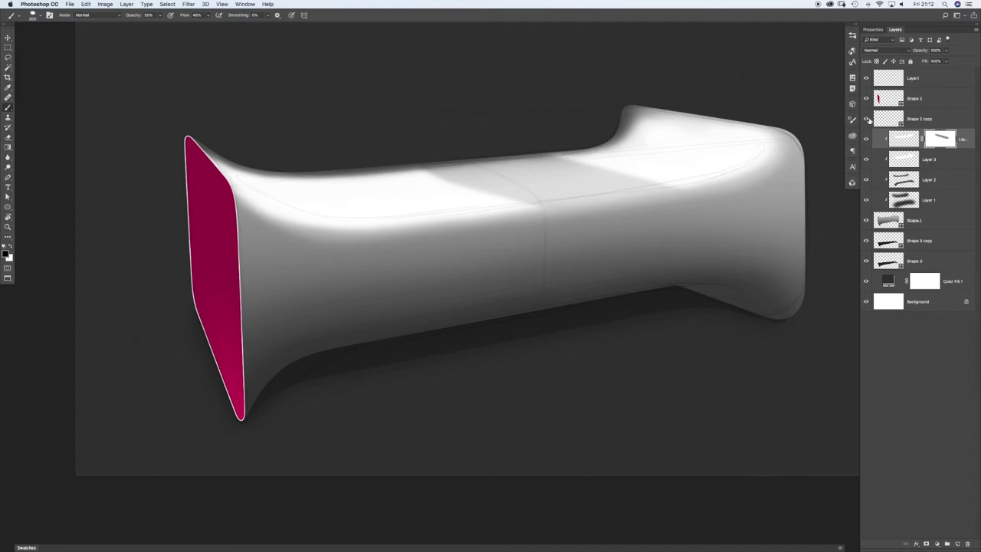
{"action": "right_click", "coordinate": [936, 141]}
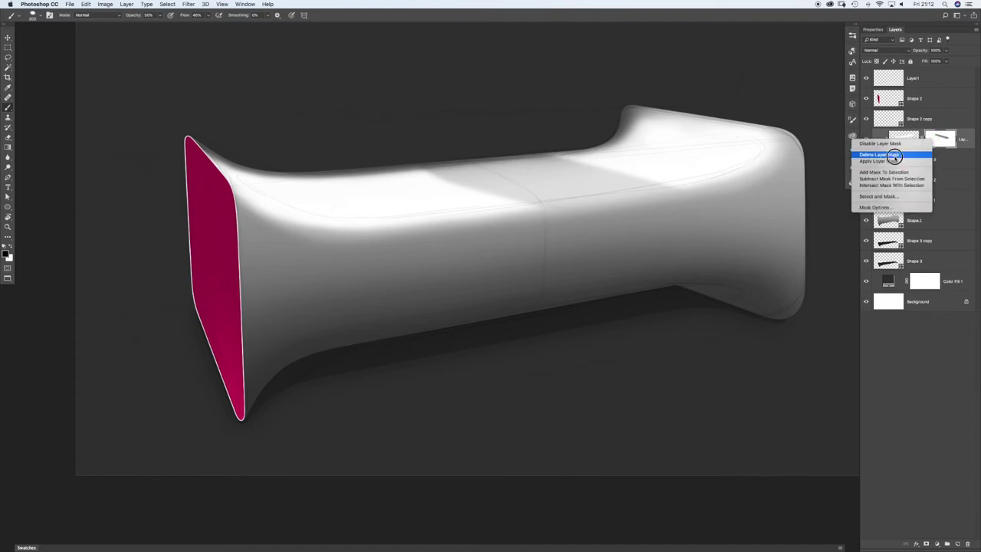
{"action": "left_click", "coordinate": [893, 155]}
{"action": "left_click", "coordinate": [926, 543]}
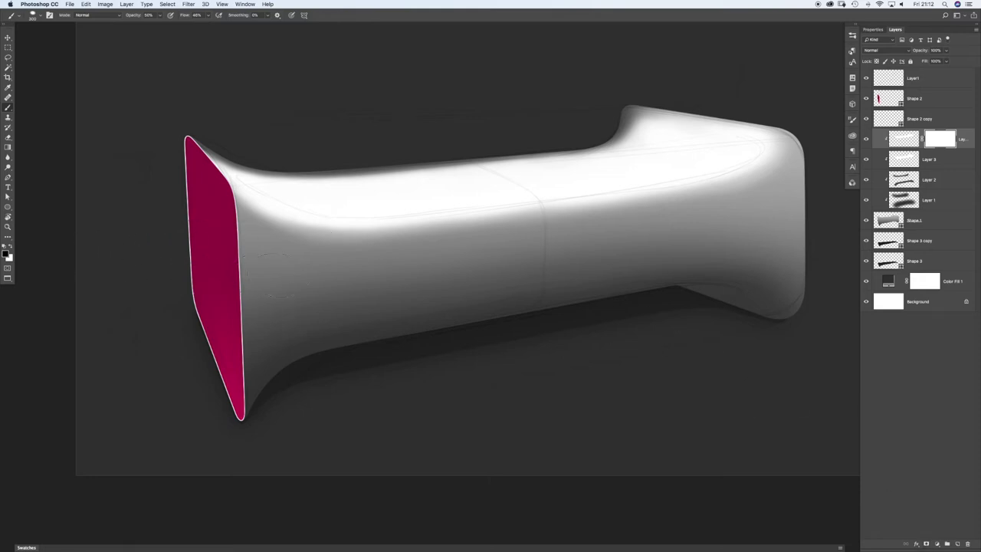
Step: Shrink the brush and paint black on the mask along the second highlight's lower border, from the magenta end to the far corner
{"action": "key", "text": "bracketleft"}
{"action": "key", "text": "bracketleft"}
{"action": "key", "text": "bracketleft"}
{"action": "left_click", "coordinate": [367, 234], "text": "shift"}
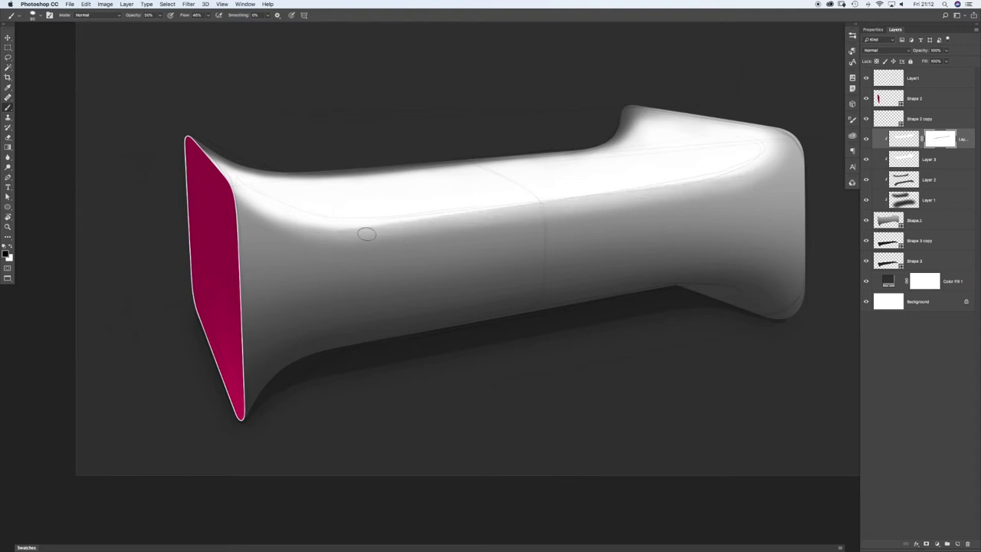
{"action": "left_click", "coordinate": [717, 185], "text": "shift"}
{"action": "left_click_drag", "start_coordinate": [342, 228], "coordinate": [545, 206]}
{"action": "left_click_drag", "start_coordinate": [364, 227], "coordinate": [554, 208]}
{"action": "left_click_drag", "start_coordinate": [326, 229], "coordinate": [539, 208]}
{"action": "mouse_move", "coordinate": [774, 174]}
{"action": "left_mouse_down"}
{"action": "mouse_move", "coordinate": [787, 139]}
{"action": "mouse_move", "coordinate": [779, 156]}
{"action": "left_mouse_up"}
{"action": "left_click_drag", "start_coordinate": [739, 189], "coordinate": [784, 163]}
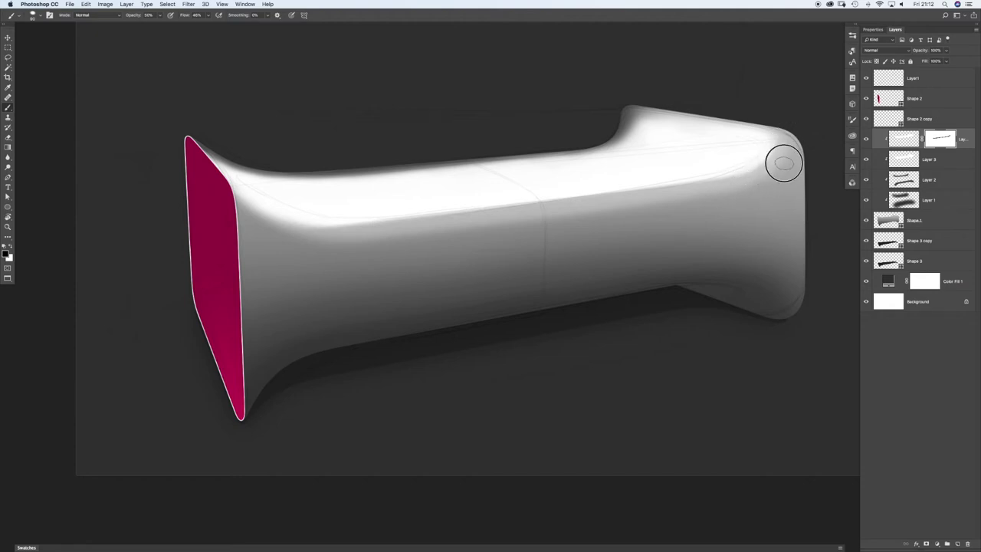
Step: Mask the second highlight around the rounded upper corner at the body's far end, adjusting the brush size between strokes
{"action": "key", "text": "bracketleft"}
{"action": "key", "text": "bracketleft"}
{"action": "key", "text": "bracketright"}
{"action": "key", "text": "bracketright"}
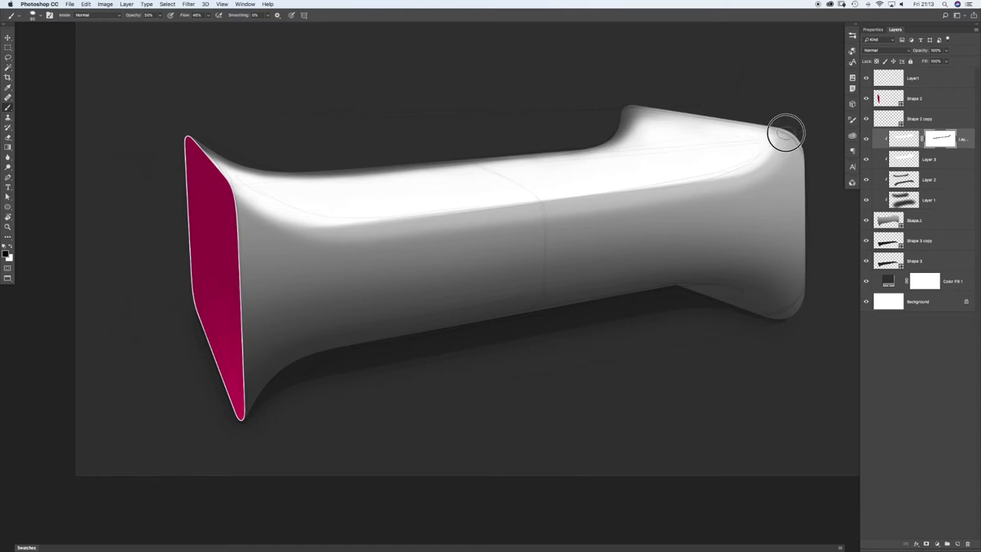
{"action": "key", "text": "bracketleft"}
{"action": "key", "text": "bracketleft"}
{"action": "key", "text": "bracketright"}
{"action": "key", "text": "bracketright"}
{"action": "key", "text": "bracketleft"}
{"action": "key", "text": "bracketleft"}
{"action": "key", "text": "bracketright"}
{"action": "key", "text": "bracketleft"}
Step: Mask the second highlight's edge beside the magenta opening and along the curve leading into its lower border
{"action": "right_click", "coordinate": [351, 139]}
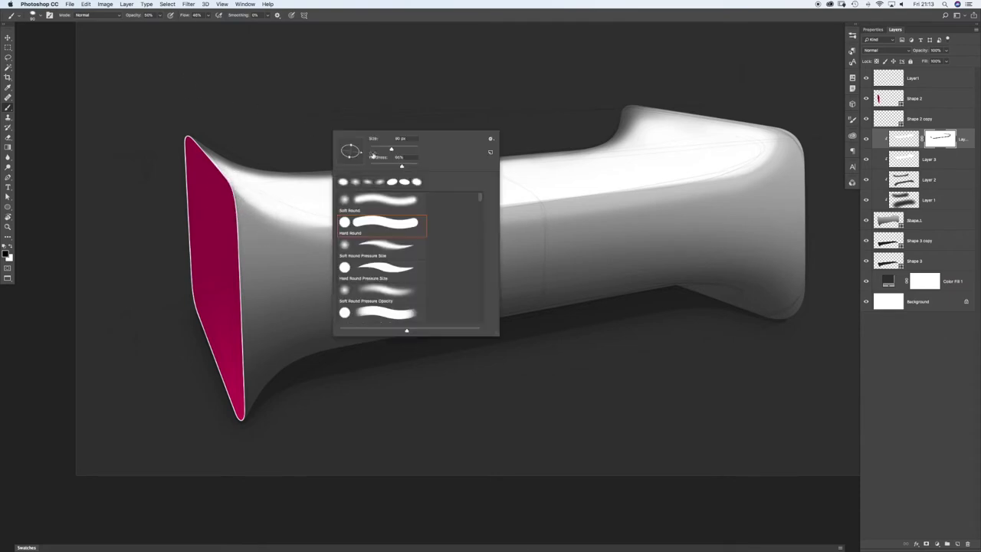
{"action": "left_click", "coordinate": [227, 108]}
{"action": "left_click", "coordinate": [230, 199]}
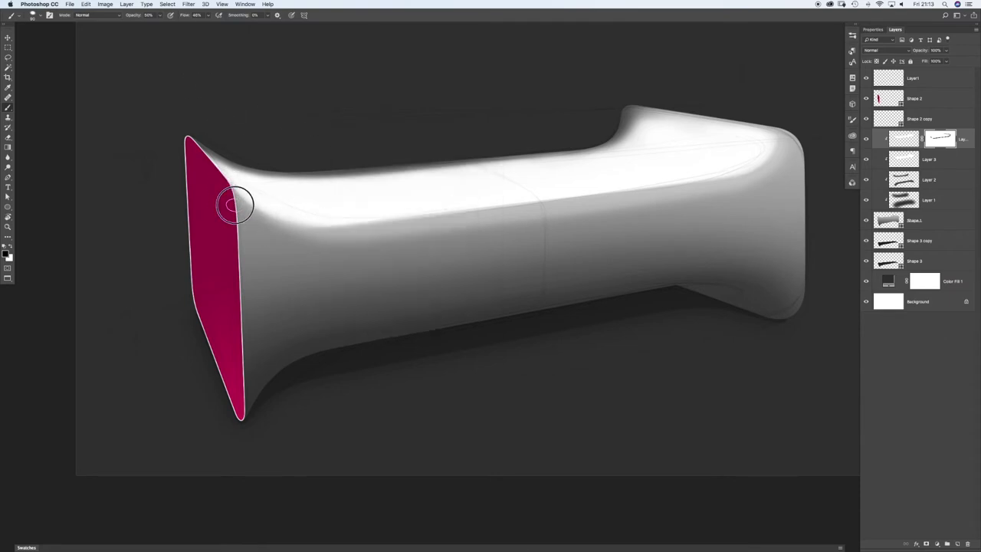
{"action": "left_click", "coordinate": [256, 219]}
{"action": "key", "text": "bracketright"}
{"action": "key", "text": "bracketright"}
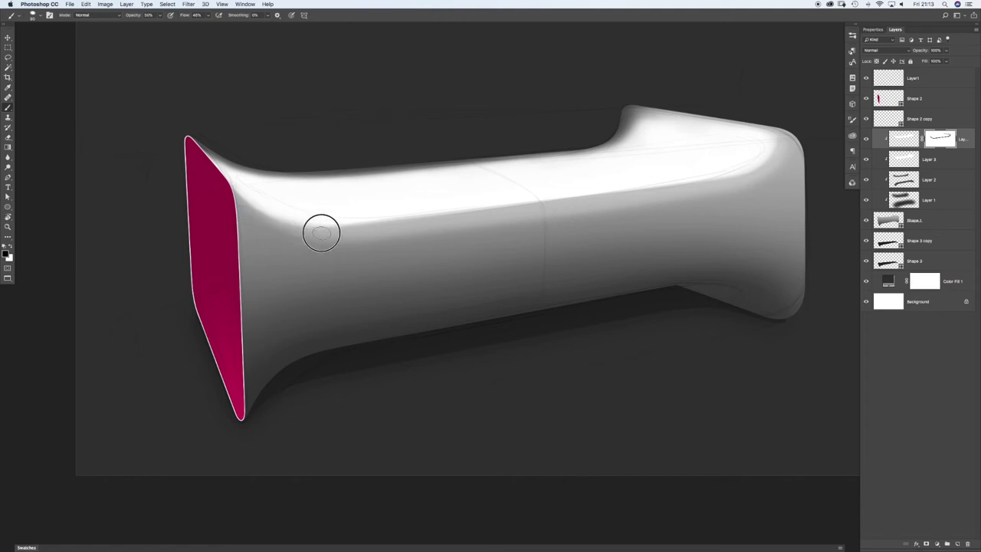
{"action": "key", "text": "bracketleft"}
{"action": "key", "text": "bracketleft"}
{"action": "left_click_drag", "start_coordinate": [256, 218], "coordinate": [302, 236]}
{"action": "left_click_drag", "start_coordinate": [198, 159], "coordinate": [227, 191]}
Step: Trim the second highlight on its mask along the far end's upper edge, the notch and the body's long upper edge
{"action": "left_click_drag", "start_coordinate": [787, 135], "coordinate": [794, 147]}
{"action": "left_click_drag", "start_coordinate": [740, 117], "coordinate": [800, 128]}
{"action": "mouse_move", "coordinate": [676, 106]}
{"action": "left_mouse_down"}
{"action": "mouse_move", "coordinate": [775, 123]}
{"action": "mouse_move", "coordinate": [703, 111]}
{"action": "left_mouse_up"}
{"action": "mouse_move", "coordinate": [634, 106]}
{"action": "left_mouse_down"}
{"action": "mouse_move", "coordinate": [792, 128]}
{"action": "mouse_move", "coordinate": [724, 106]}
{"action": "left_mouse_up"}
{"action": "left_click_drag", "start_coordinate": [616, 130], "coordinate": [627, 107]}
{"action": "mouse_move", "coordinate": [614, 132]}
{"action": "left_mouse_down"}
{"action": "mouse_move", "coordinate": [627, 110]}
{"action": "mouse_move", "coordinate": [629, 120]}
{"action": "left_mouse_up"}
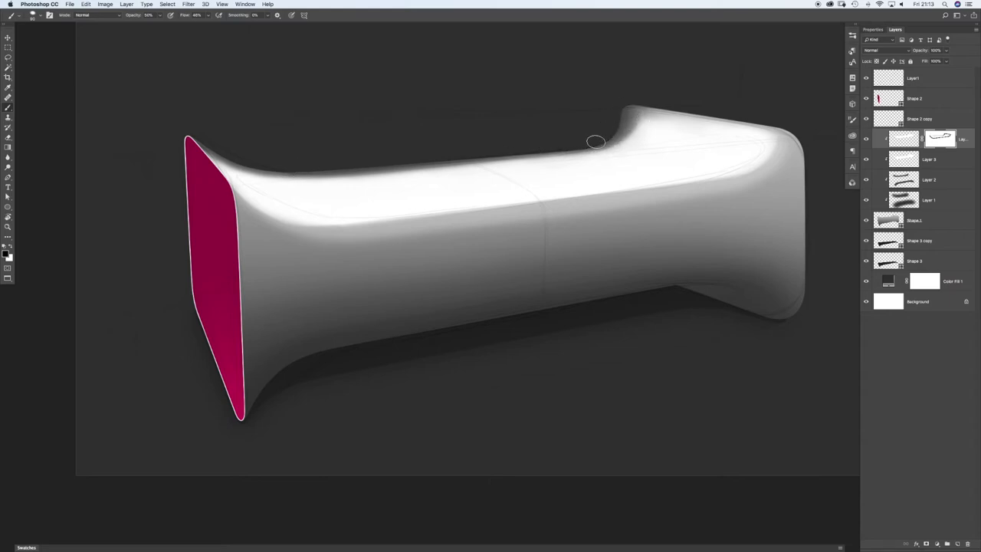
{"action": "left_click_drag", "start_coordinate": [593, 148], "coordinate": [445, 158]}
{"action": "left_click_drag", "start_coordinate": [591, 145], "coordinate": [520, 153]}
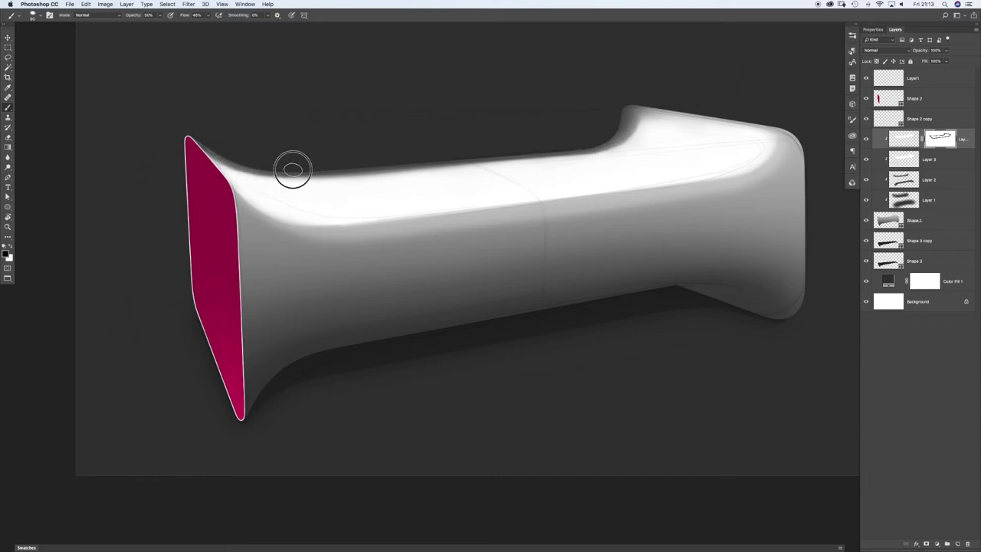
Step: Paint black on the mask at the base of the notch and along the upper edge near the magenta opening
{"action": "key", "text": "r"}
{"action": "left_click_drag", "start_coordinate": [361, 131], "coordinate": [228, 175]}
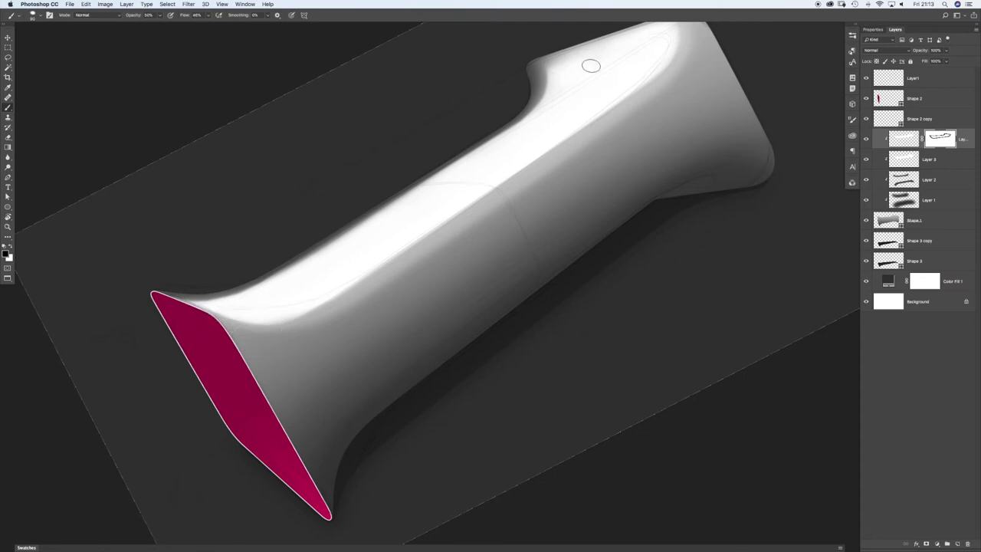
{"action": "key", "text": "r"}
{"action": "left_click_drag", "start_coordinate": [330, 133], "coordinate": [431, 106]}
{"action": "left_click_drag", "start_coordinate": [666, 204], "coordinate": [636, 206]}
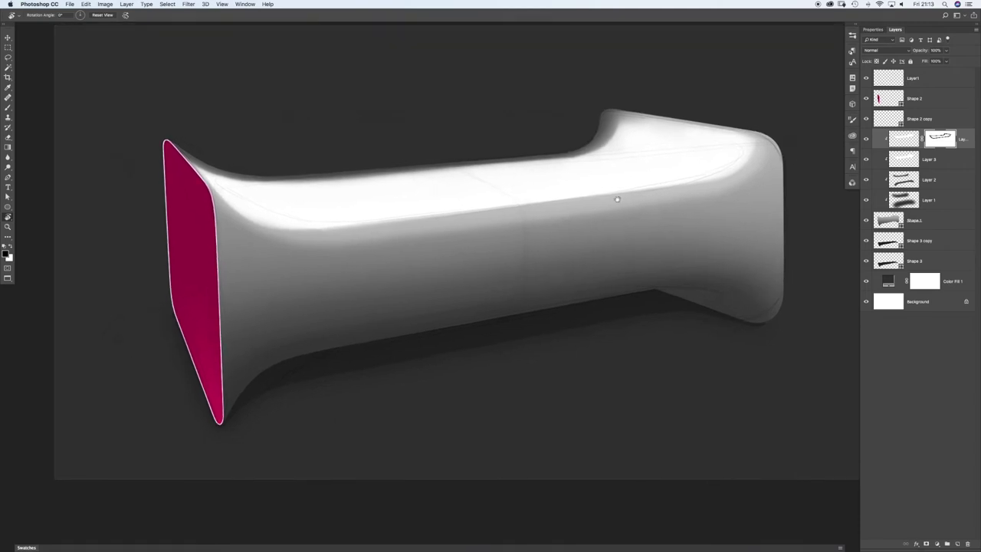
{"action": "key", "text": "b"}
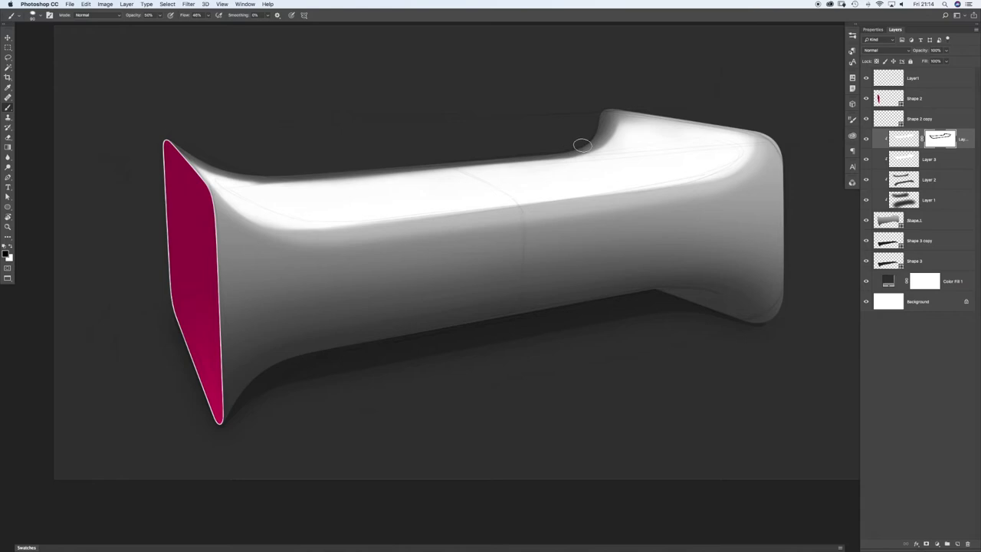
{"action": "left_click_drag", "start_coordinate": [568, 150], "coordinate": [580, 148]}
{"action": "mouse_move", "coordinate": [233, 171]}
{"action": "left_mouse_down"}
{"action": "mouse_move", "coordinate": [223, 169]}
{"action": "mouse_move", "coordinate": [257, 177]}
{"action": "left_mouse_up"}
{"action": "key", "text": "bracketleft"}
{"action": "key", "text": "bracketleft"}
{"action": "key", "text": "bracketright"}
{"action": "key", "text": "bracketright"}
{"action": "key", "text": "bracketleft"}
{"action": "key", "text": "bracketleft"}
Step: Refine the highlight mask along the notch's curved edge with short close-up black strokes
{"action": "scroll", "coordinate": [613, 138], "scroll_direction": "up", "scroll_amount": 5}
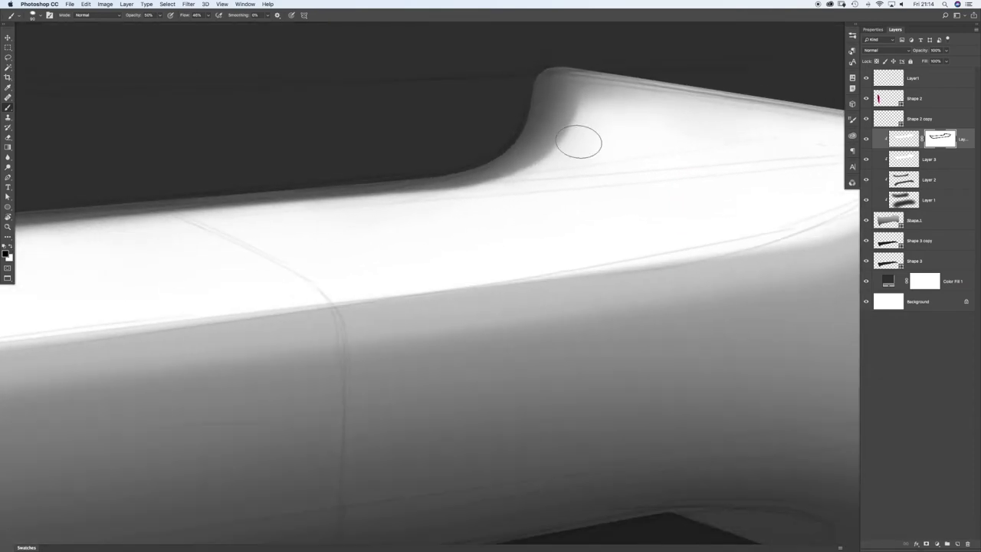
{"action": "left_click_drag", "start_coordinate": [548, 102], "coordinate": [536, 123]}
{"action": "key", "text": "bracketright"}
{"action": "key", "text": "bracketright"}
{"action": "key", "text": "bracketleft"}
{"action": "key", "text": "bracketleft"}
{"action": "left_click_drag", "start_coordinate": [572, 134], "coordinate": [550, 136]}
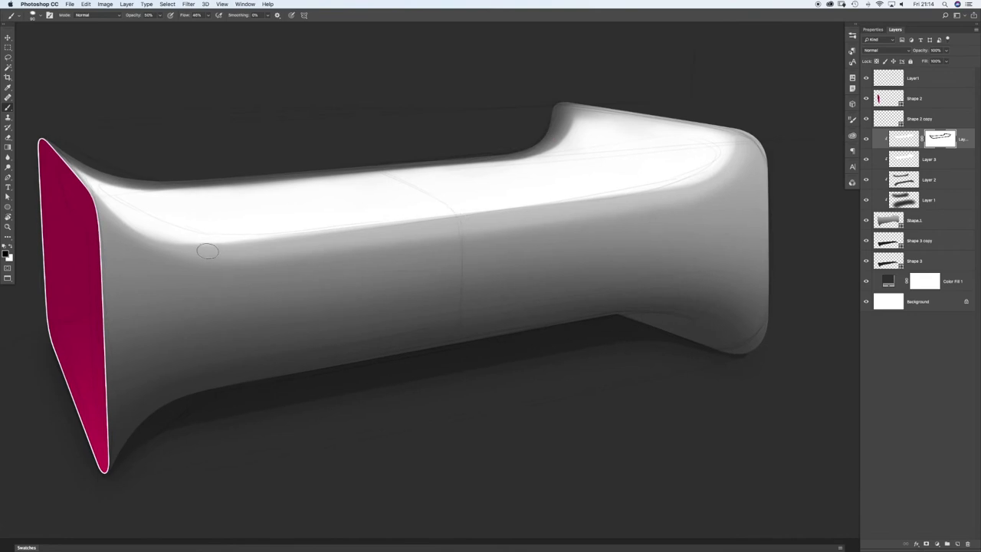
Step: Sharpen the highlight's lower border on the mask from the magenta end to the far corner, varying the brush size
{"action": "left_click_drag", "start_coordinate": [222, 247], "coordinate": [654, 199]}
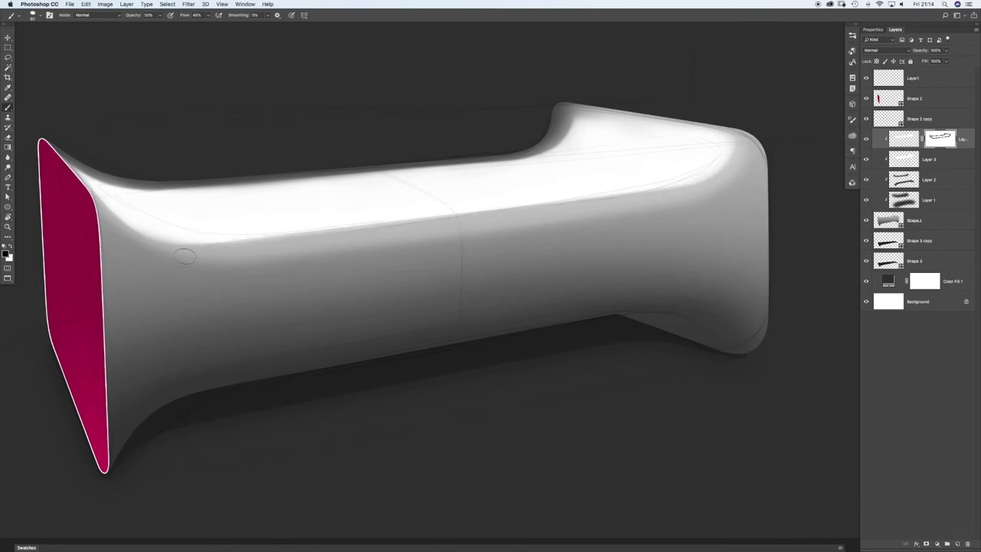
{"action": "key", "text": "bracketright"}
{"action": "key", "text": "bracketright"}
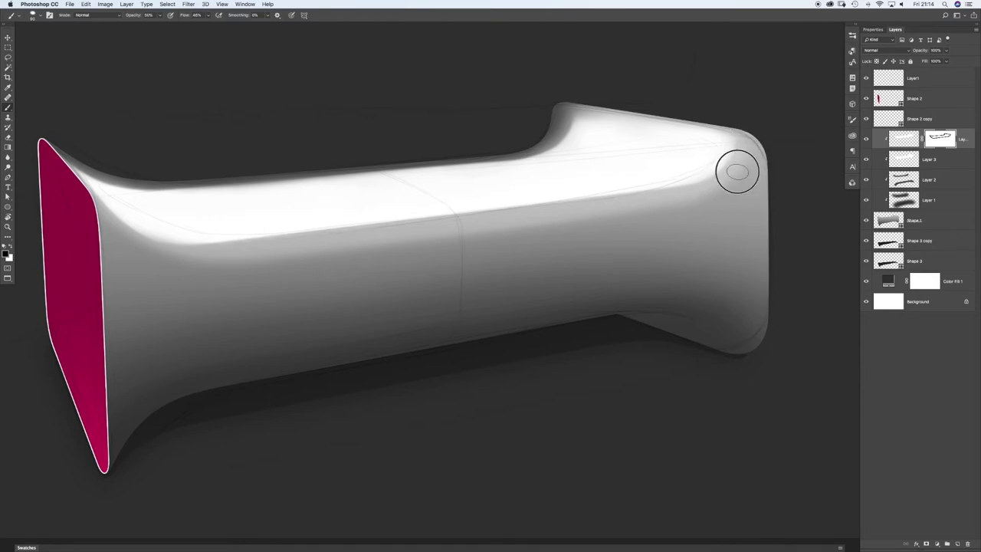
{"action": "key", "text": "bracketleft"}
{"action": "key", "text": "bracketleft"}
{"action": "key", "text": "bracketleft"}
{"action": "key", "text": "bracketright"}
{"action": "key", "text": "bracketright"}
{"action": "key", "text": "bracketright"}
{"action": "key", "text": "bracketleft"}
{"action": "key", "text": "bracketleft"}
{"action": "key", "text": "bracketleft"}
{"action": "key", "text": "bracketright"}
{"action": "key", "text": "bracketright"}
{"action": "key", "text": "bracketright"}
{"action": "key", "text": "bracketleft"}
{"action": "key", "text": "bracketleft"}
{"action": "key", "text": "bracketleft"}
{"action": "key", "text": "bracketright"}
{"action": "key", "text": "bracketright"}
{"action": "key", "text": "bracketright"}
{"action": "key", "text": "bracketleft"}
{"action": "key", "text": "bracketleft"}
{"action": "key", "text": "bracketleft"}
{"action": "key", "text": "bracketright"}
{"action": "key", "text": "bracketright"}
{"action": "key", "text": "bracketright"}
{"action": "key", "text": "bracketleft"}
{"action": "key", "text": "bracketleft"}
{"action": "key", "text": "bracketleft"}
{"action": "mouse_move", "coordinate": [605, 229]}
{"action": "left_mouse_down"}
{"action": "mouse_move", "coordinate": [591, 230]}
{"action": "mouse_move", "coordinate": [601, 229]}
{"action": "left_mouse_up"}
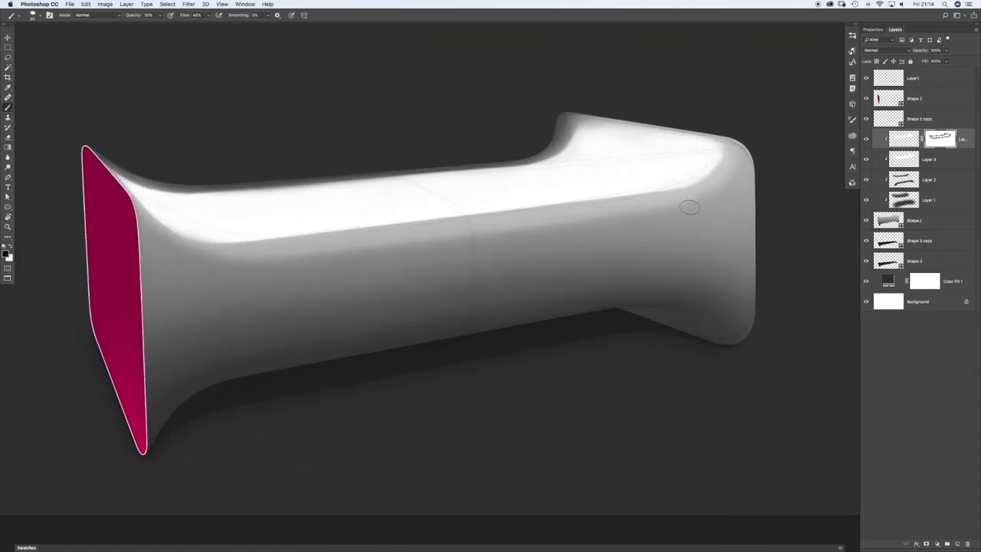
Step: Greatly enlarge the brush and fade the whole second highlight with broad black strokes on its mask
{"action": "right_click", "coordinate": [477, 158]}
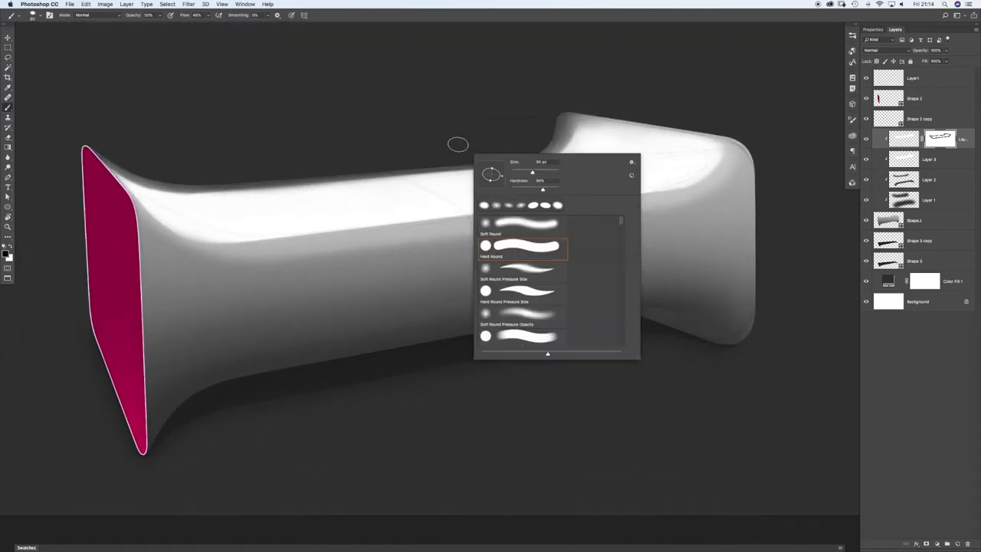
{"action": "left_click", "coordinate": [404, 93]}
{"action": "key", "text": "bracketright"}
{"action": "key", "text": "bracketright"}
{"action": "key", "text": "bracketright"}
{"action": "key", "text": "bracketright"}
{"action": "key", "text": "bracketright"}
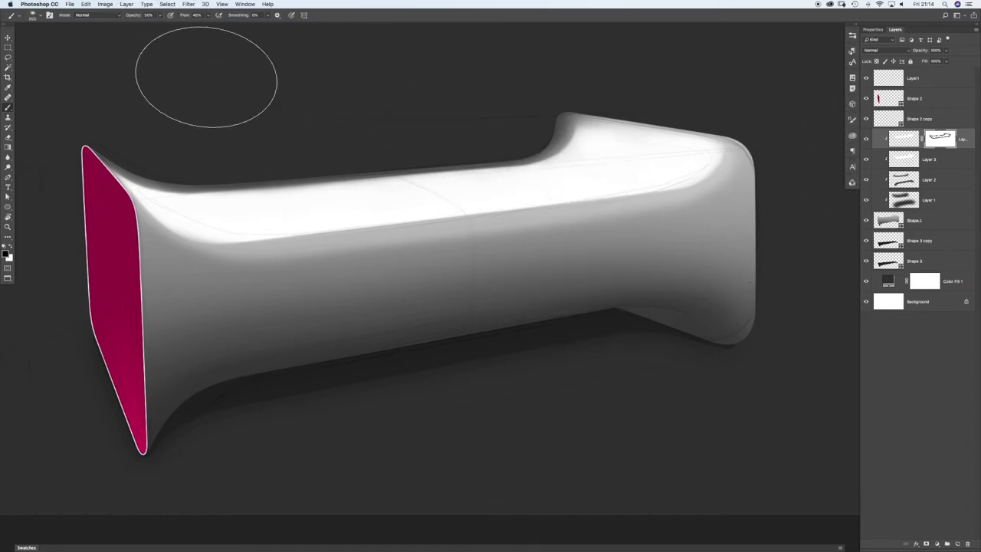
{"action": "mouse_move", "coordinate": [777, 125]}
{"action": "left_mouse_down"}
{"action": "mouse_move", "coordinate": [772, 158]}
{"action": "mouse_move", "coordinate": [712, 197]}
{"action": "mouse_move", "coordinate": [610, 222]}
{"action": "mouse_move", "coordinate": [128, 268]}
{"action": "left_mouse_up"}
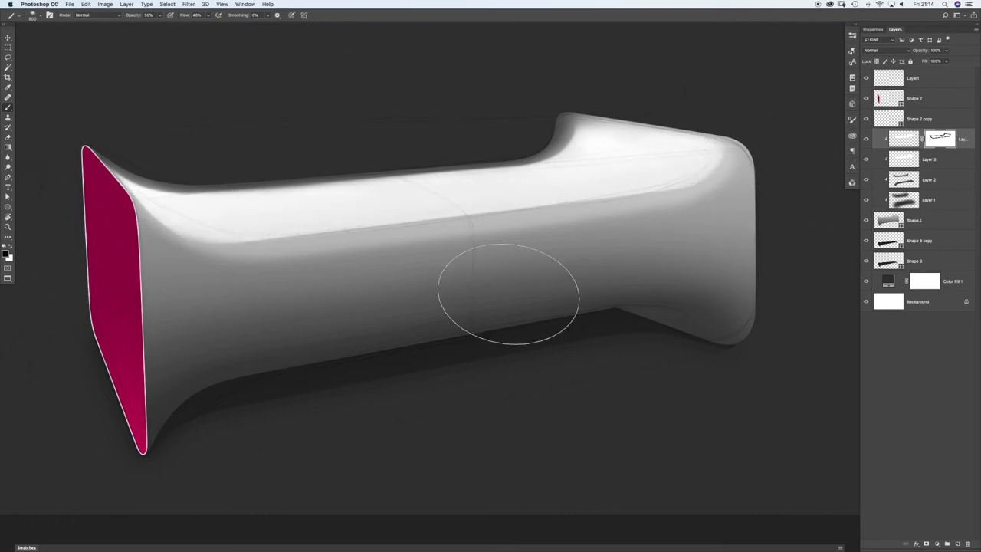
{"action": "mouse_move", "coordinate": [762, 123]}
{"action": "left_mouse_down"}
{"action": "mouse_move", "coordinate": [753, 162]}
{"action": "mouse_move", "coordinate": [615, 223]}
{"action": "mouse_move", "coordinate": [178, 290]}
{"action": "left_mouse_up"}
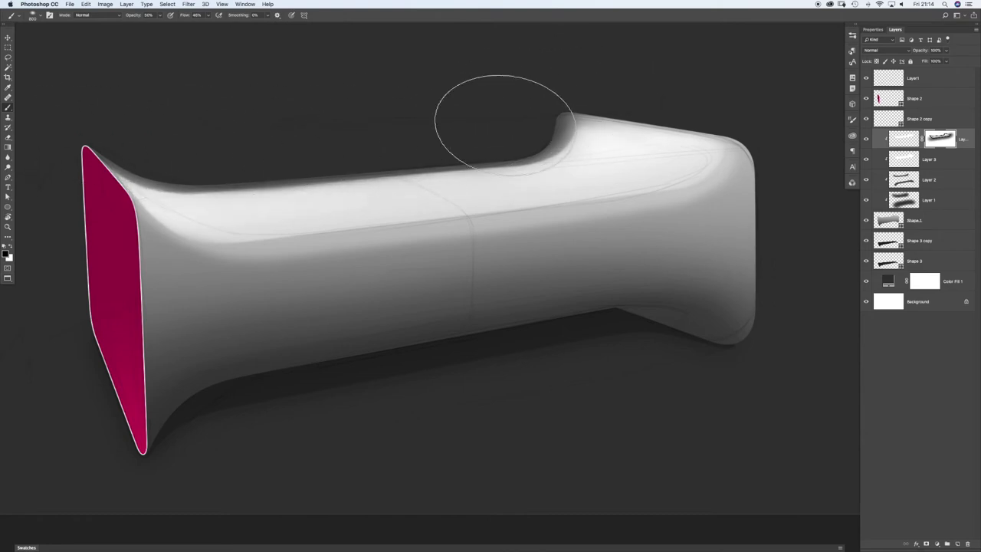
Step: Add a layer mask to the first highlight layer and soften its middle with a broad black stroke
{"action": "left_click_drag", "start_coordinate": [592, 256], "coordinate": [610, 249]}
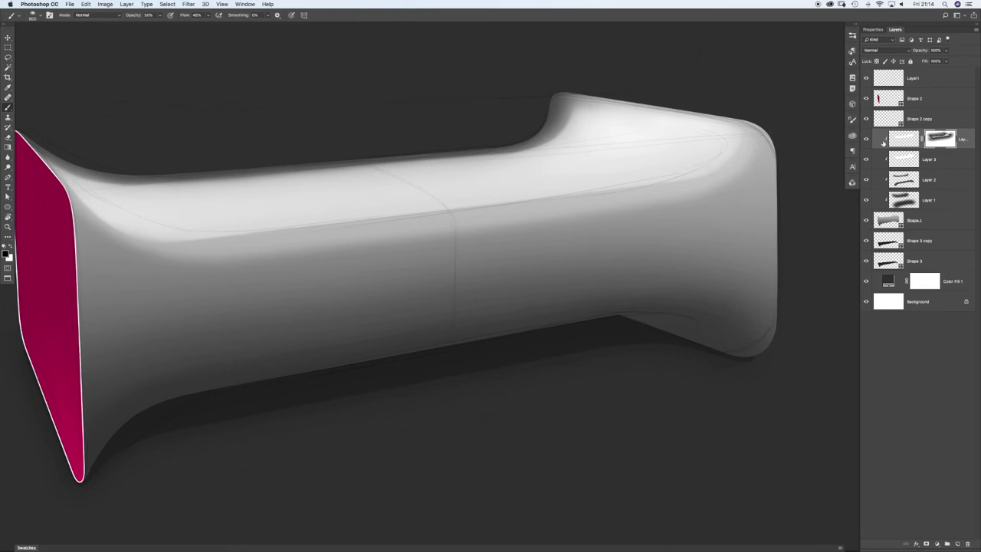
{"action": "left_click", "coordinate": [935, 159]}
{"action": "left_click", "coordinate": [927, 542]}
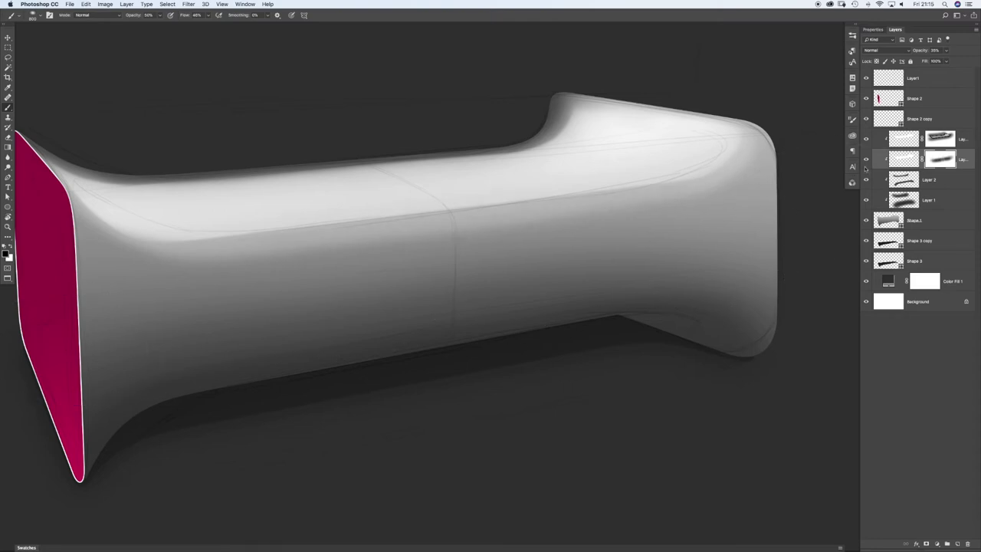
Step: Create a new layer above the two highlight layers and set the brush opacity to 100%
{"action": "left_click", "coordinate": [905, 136]}
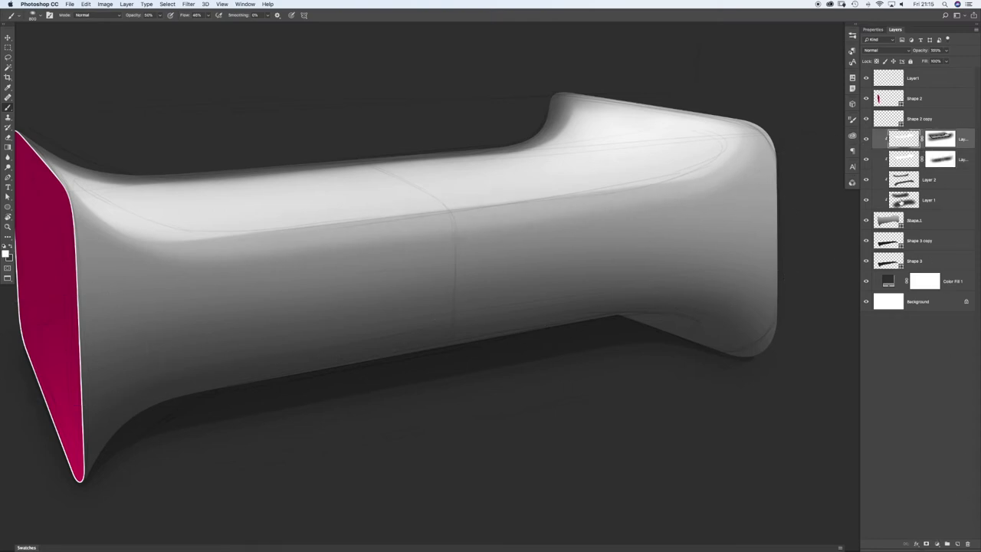
{"action": "left_click", "coordinate": [957, 544]}
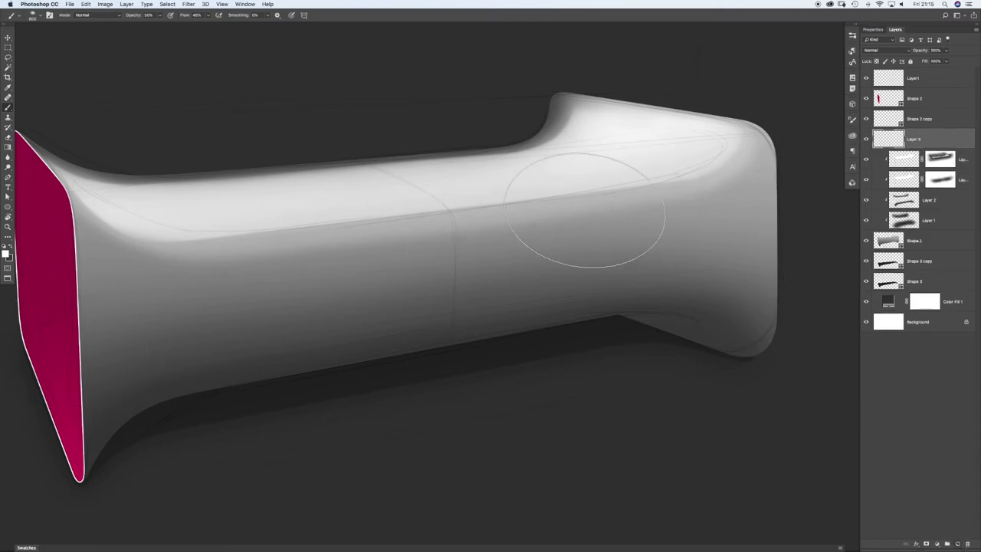
{"action": "left_click", "coordinate": [161, 17]}
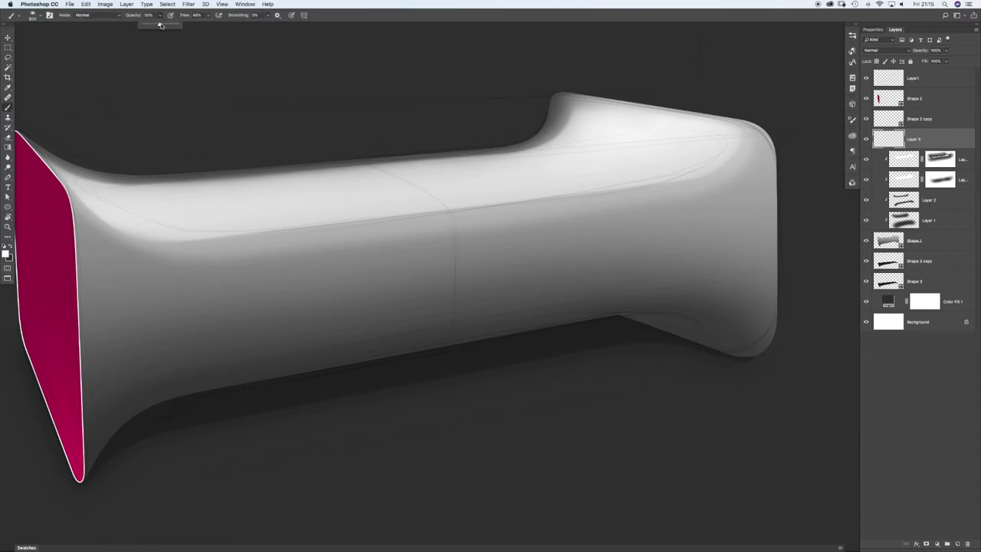
Step: Reduce the brush size and paint solid white over the upper surface of the body's far end and the notch
{"action": "key", "text": "bracketleft"}
{"action": "key", "text": "bracketleft"}
{"action": "key", "text": "bracketleft"}
{"action": "key", "text": "bracketleft"}
{"action": "key", "text": "bracketleft"}
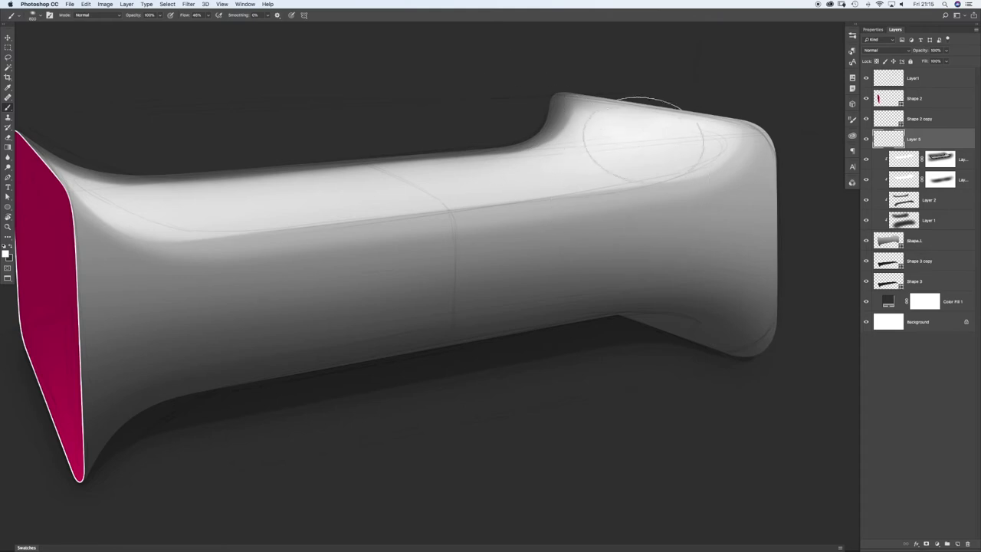
{"action": "mouse_move", "coordinate": [684, 149]}
{"action": "left_mouse_down"}
{"action": "mouse_move", "coordinate": [685, 138]}
{"action": "mouse_move", "coordinate": [663, 129]}
{"action": "mouse_move", "coordinate": [680, 158]}
{"action": "mouse_move", "coordinate": [711, 161]}
{"action": "mouse_move", "coordinate": [667, 149]}
{"action": "mouse_move", "coordinate": [664, 164]}
{"action": "mouse_move", "coordinate": [620, 131]}
{"action": "mouse_move", "coordinate": [700, 136]}
{"action": "mouse_move", "coordinate": [716, 153]}
{"action": "mouse_move", "coordinate": [654, 128]}
{"action": "mouse_move", "coordinate": [568, 131]}
{"action": "mouse_move", "coordinate": [695, 140]}
{"action": "mouse_move", "coordinate": [643, 149]}
{"action": "mouse_move", "coordinate": [630, 173]}
{"action": "mouse_move", "coordinate": [575, 190]}
{"action": "mouse_move", "coordinate": [631, 169]}
{"action": "mouse_move", "coordinate": [335, 111]}
{"action": "left_mouse_up"}
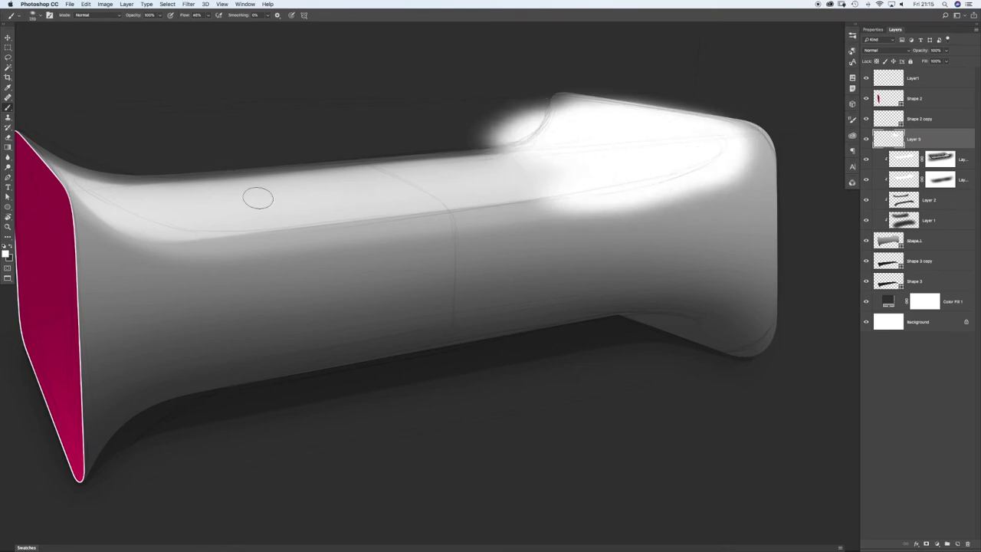
{"action": "mouse_move", "coordinate": [350, 233]}
{"action": "left_mouse_down"}
{"action": "mouse_move", "coordinate": [311, 238]}
{"action": "mouse_move", "coordinate": [356, 235]}
{"action": "left_mouse_up"}
{"action": "left_click_drag", "start_coordinate": [620, 238], "coordinate": [507, 263]}
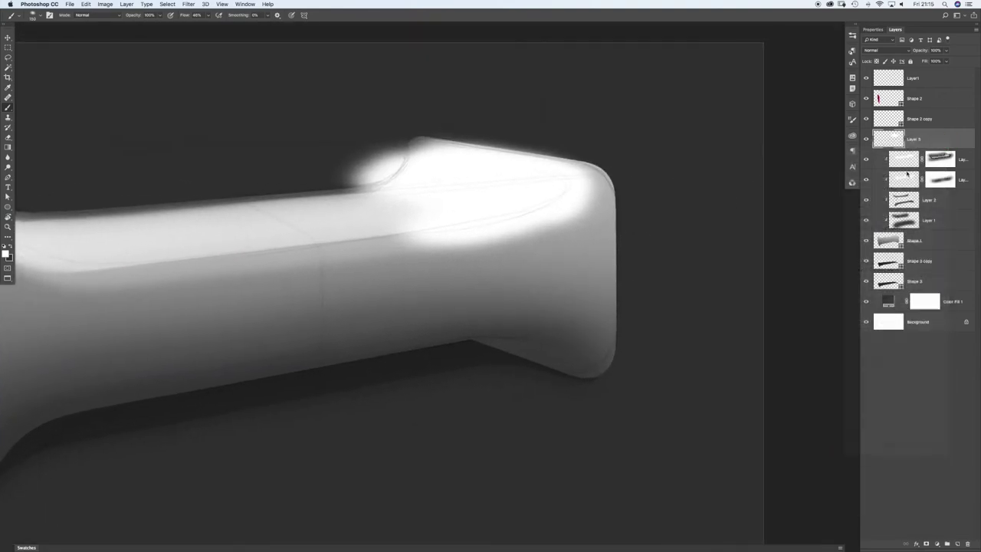
Step: Clip the new white highlight layer to the body shape and add a layer mask to it
{"action": "right_click", "coordinate": [925, 142]}
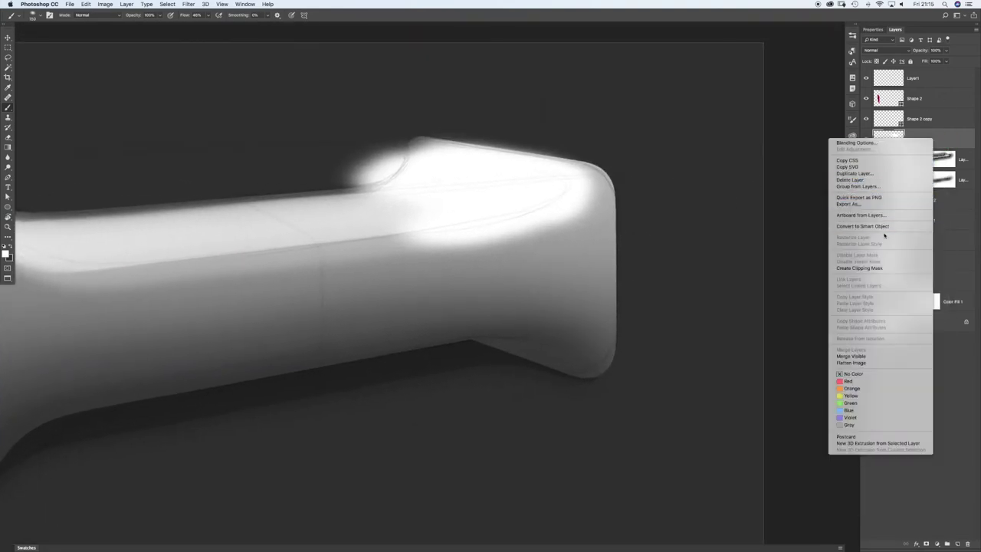
{"action": "left_click", "coordinate": [885, 267]}
{"action": "scroll", "coordinate": [516, 194], "scroll_direction": "up", "scroll_amount": 1}
{"action": "left_click", "coordinate": [926, 541]}
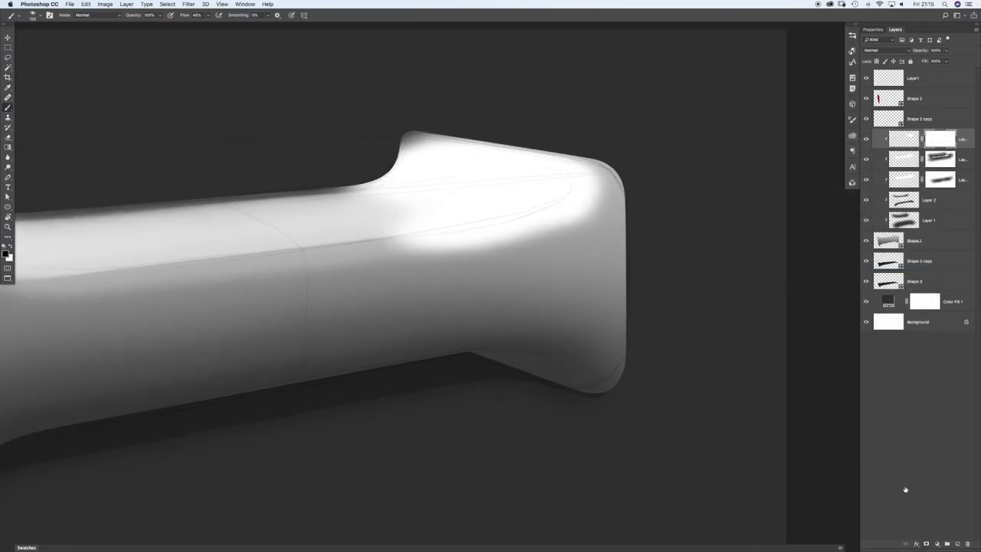
Step: Set the brush hardness to 100% and mask out the highlight's lower edge and far corner in black
{"action": "right_click", "coordinate": [201, 233]}
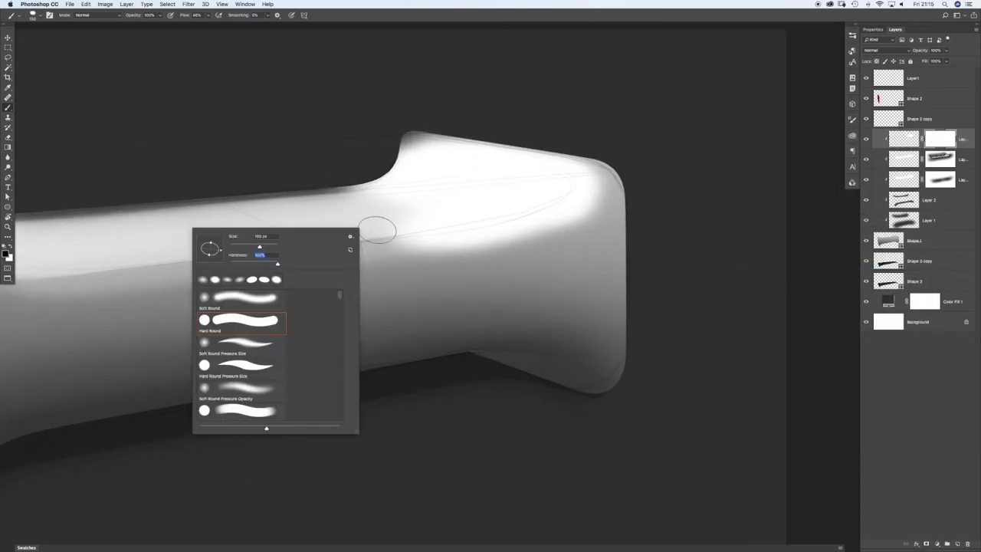
{"action": "key", "text": "Return"}
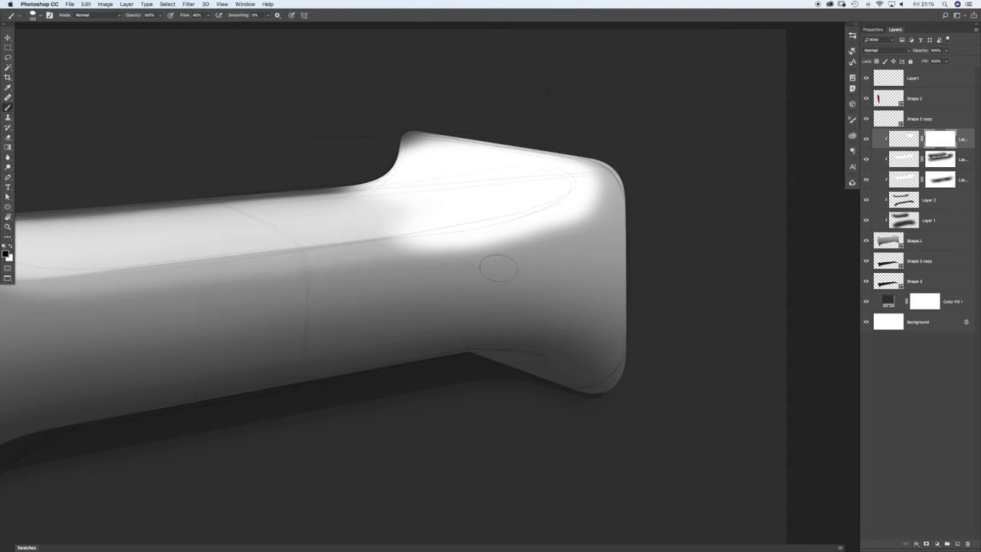
{"action": "left_click_drag", "start_coordinate": [618, 165], "coordinate": [594, 203]}
{"action": "mouse_move", "coordinate": [622, 172]}
{"action": "left_mouse_down"}
{"action": "mouse_move", "coordinate": [554, 232]}
{"action": "mouse_move", "coordinate": [626, 168]}
{"action": "mouse_move", "coordinate": [571, 227]}
{"action": "mouse_move", "coordinate": [259, 266]}
{"action": "left_mouse_up"}
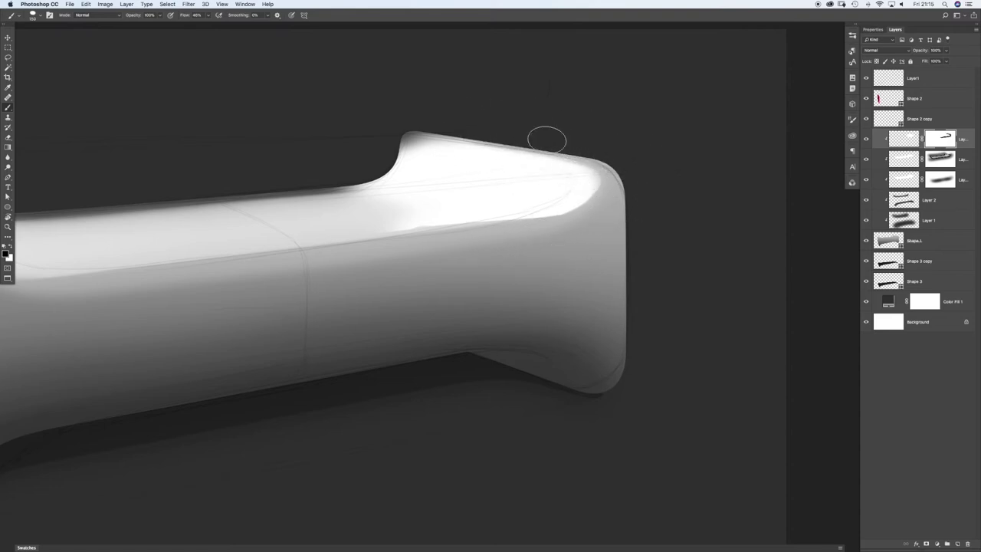
Step: Paint white on the mask to restore the highlight near the far corner and along its lower edge
{"action": "left_click_drag", "start_coordinate": [582, 180], "coordinate": [583, 195]}
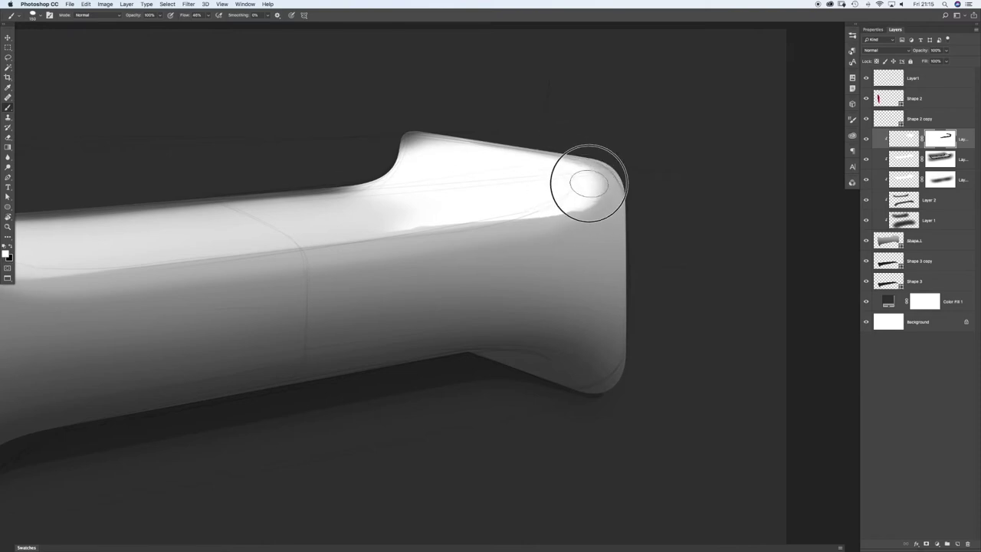
{"action": "mouse_move", "coordinate": [587, 180]}
{"action": "left_mouse_down"}
{"action": "mouse_move", "coordinate": [591, 191]}
{"action": "mouse_move", "coordinate": [547, 196]}
{"action": "mouse_move", "coordinate": [578, 179]}
{"action": "left_mouse_up"}
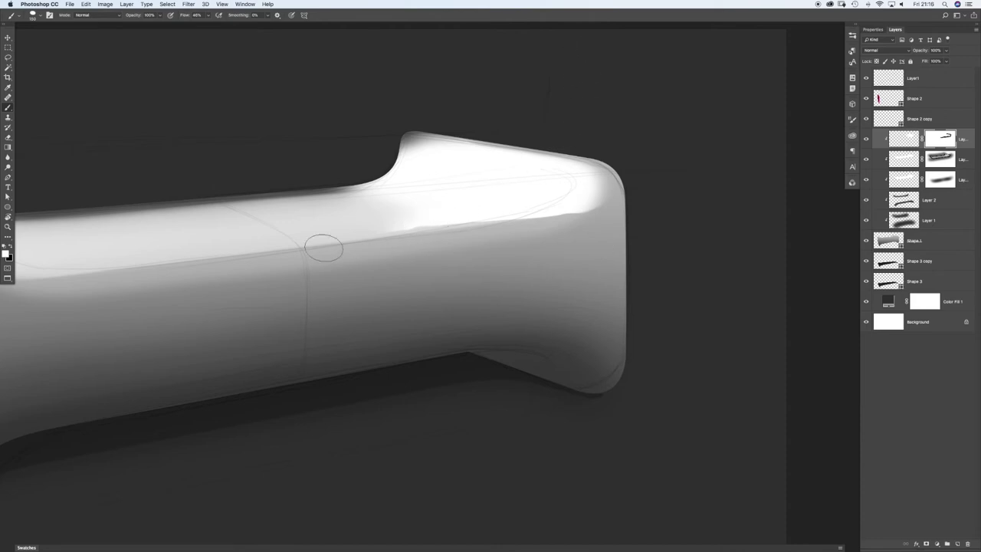
{"action": "mouse_move", "coordinate": [572, 198]}
{"action": "left_mouse_down"}
{"action": "mouse_move", "coordinate": [549, 204]}
{"action": "mouse_move", "coordinate": [582, 183]}
{"action": "mouse_move", "coordinate": [554, 201]}
{"action": "mouse_move", "coordinate": [575, 202]}
{"action": "mouse_move", "coordinate": [586, 182]}
{"action": "mouse_move", "coordinate": [559, 201]}
{"action": "mouse_move", "coordinate": [581, 181]}
{"action": "mouse_move", "coordinate": [495, 202]}
{"action": "left_mouse_up"}
{"action": "mouse_move", "coordinate": [394, 214]}
{"action": "left_mouse_down"}
{"action": "mouse_move", "coordinate": [524, 199]}
{"action": "mouse_move", "coordinate": [376, 219]}
{"action": "mouse_move", "coordinate": [470, 205]}
{"action": "mouse_move", "coordinate": [392, 216]}
{"action": "mouse_move", "coordinate": [469, 204]}
{"action": "mouse_move", "coordinate": [395, 220]}
{"action": "left_mouse_up"}
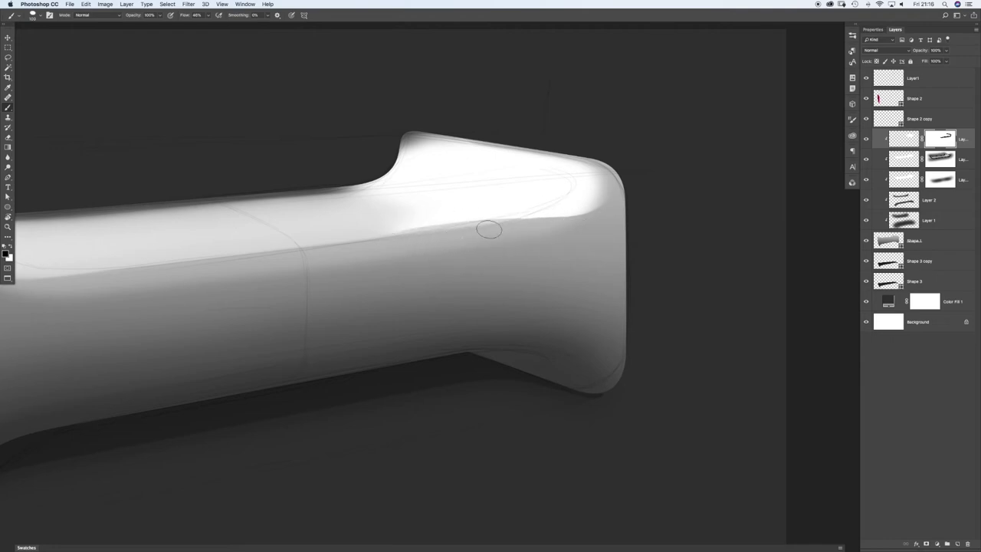
Step: Trim the highlight's rounded far end and lower edge with short black strokes on the mask
{"action": "mouse_move", "coordinate": [611, 146]}
{"action": "left_mouse_down"}
{"action": "mouse_move", "coordinate": [624, 164]}
{"action": "mouse_move", "coordinate": [556, 145]}
{"action": "mouse_move", "coordinate": [596, 156]}
{"action": "mouse_move", "coordinate": [627, 187]}
{"action": "left_mouse_up"}
{"action": "left_click_drag", "start_coordinate": [624, 191], "coordinate": [608, 206]}
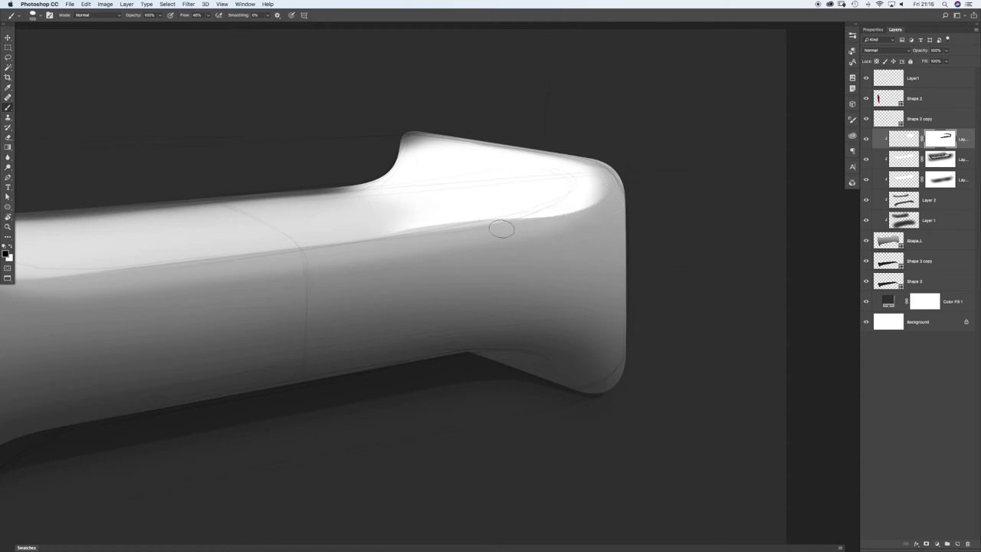
{"action": "mouse_move", "coordinate": [594, 217]}
{"action": "left_mouse_down"}
{"action": "mouse_move", "coordinate": [534, 226]}
{"action": "mouse_move", "coordinate": [590, 216]}
{"action": "mouse_move", "coordinate": [509, 226]}
{"action": "mouse_move", "coordinate": [563, 224]}
{"action": "left_mouse_up"}
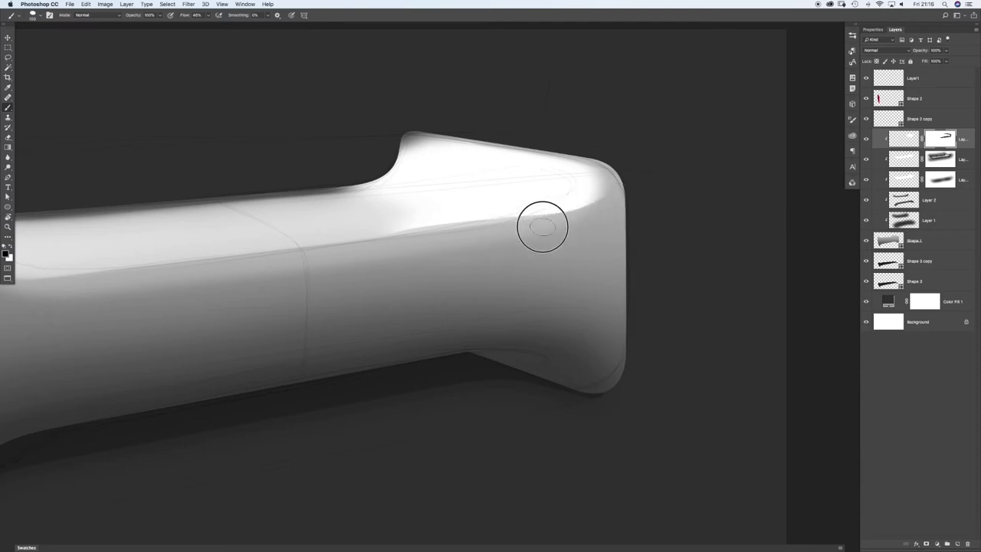
{"action": "left_click_drag", "start_coordinate": [425, 238], "coordinate": [351, 246]}
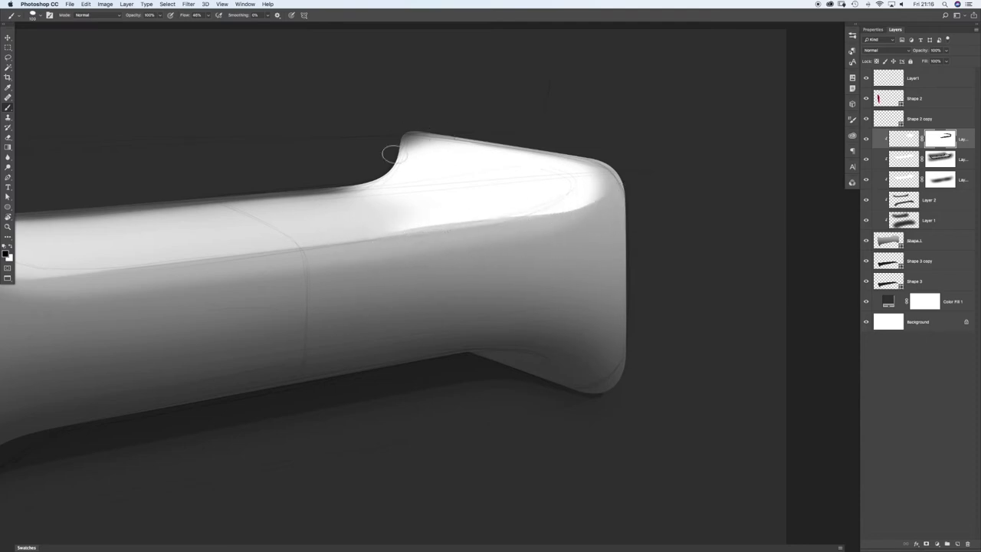
Step: Mask the highlight back from the notch's curve and the body's upper far edge, adjusting the brush size
{"action": "mouse_move", "coordinate": [390, 160]}
{"action": "left_mouse_down"}
{"action": "mouse_move", "coordinate": [389, 142]}
{"action": "mouse_move", "coordinate": [389, 151]}
{"action": "mouse_move", "coordinate": [406, 128]}
{"action": "mouse_move", "coordinate": [442, 127]}
{"action": "mouse_move", "coordinate": [393, 140]}
{"action": "mouse_move", "coordinate": [427, 131]}
{"action": "mouse_move", "coordinate": [415, 128]}
{"action": "left_mouse_up"}
{"action": "key", "text": "bracketleft"}
{"action": "key", "text": "bracketleft"}
{"action": "key", "text": "bracketleft"}
{"action": "key", "text": "bracketleft"}
{"action": "left_click_drag", "start_coordinate": [601, 154], "coordinate": [611, 164]}
{"action": "key", "text": "bracketright"}
{"action": "key", "text": "bracketright"}
{"action": "key", "text": "bracketleft"}
{"action": "key", "text": "bracketleft"}
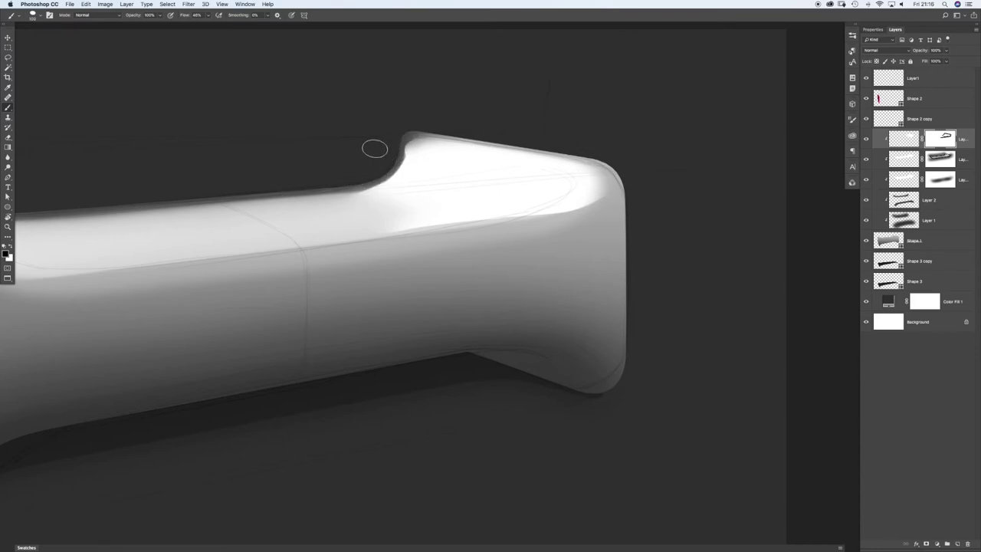
Step: Rotate the canvas and refine the dark rim along the notch's curve with black mask strokes
{"action": "key", "text": "r"}
{"action": "left_click_drag", "start_coordinate": [395, 131], "coordinate": [551, 120]}
{"action": "key", "text": "super+space"}
{"action": "left_click_drag", "start_coordinate": [411, 152], "coordinate": [437, 162]}
{"action": "left_click_drag", "start_coordinate": [308, 247], "coordinate": [305, 262]}
{"action": "left_click_drag", "start_coordinate": [553, 119], "coordinate": [535, 153]}
{"action": "key", "text": "b"}
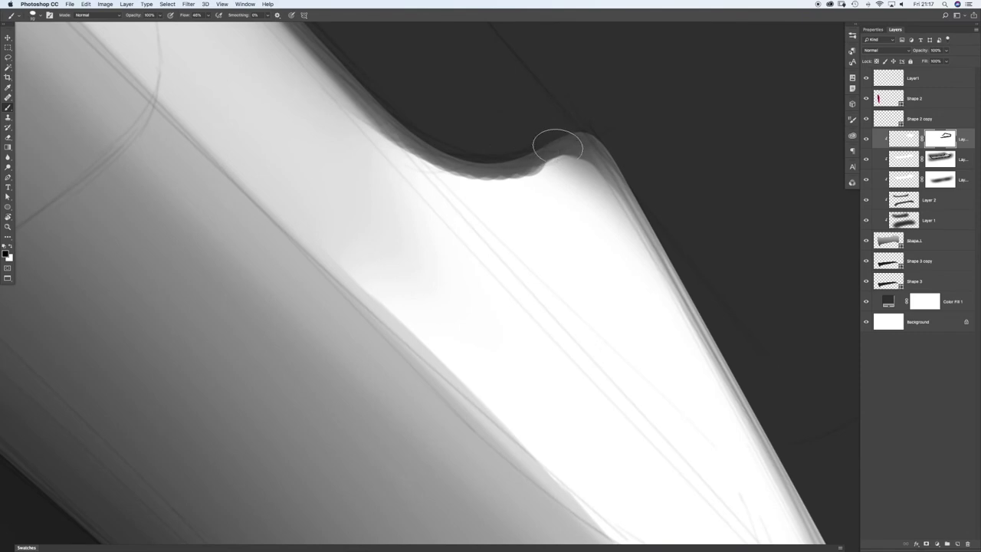
{"action": "key", "text": "bracketright"}
{"action": "key", "text": "bracketright"}
{"action": "key", "text": "bracketright"}
{"action": "mouse_move", "coordinate": [444, 157]}
{"action": "left_mouse_down"}
{"action": "mouse_move", "coordinate": [497, 164]}
{"action": "mouse_move", "coordinate": [551, 142]}
{"action": "mouse_move", "coordinate": [520, 162]}
{"action": "mouse_move", "coordinate": [585, 146]}
{"action": "mouse_move", "coordinate": [479, 164]}
{"action": "mouse_move", "coordinate": [547, 151]}
{"action": "mouse_move", "coordinate": [513, 166]}
{"action": "mouse_move", "coordinate": [454, 155]}
{"action": "mouse_move", "coordinate": [521, 158]}
{"action": "mouse_move", "coordinate": [474, 166]}
{"action": "mouse_move", "coordinate": [486, 166]}
{"action": "mouse_move", "coordinate": [580, 146]}
{"action": "mouse_move", "coordinate": [532, 158]}
{"action": "left_mouse_up"}
Step: Turn the canvas the other way and smooth the highlight's edge through the notch into the straight upper edge
{"action": "key", "text": "r"}
{"action": "mouse_move", "coordinate": [472, 106]}
{"action": "left_mouse_down"}
{"action": "mouse_move", "coordinate": [677, 146]}
{"action": "mouse_move", "coordinate": [513, 353]}
{"action": "left_mouse_up"}
{"action": "mouse_move", "coordinate": [566, 424]}
{"action": "left_mouse_down"}
{"action": "mouse_move", "coordinate": [526, 383]}
{"action": "mouse_move", "coordinate": [504, 265]}
{"action": "left_mouse_up"}
{"action": "key", "text": "b"}
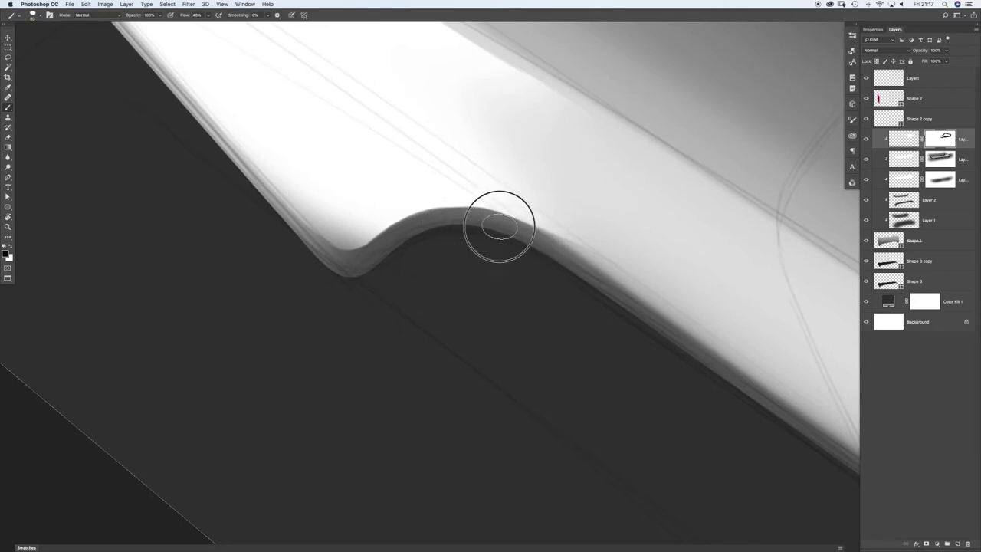
{"action": "mouse_move", "coordinate": [426, 225]}
{"action": "left_mouse_down"}
{"action": "mouse_move", "coordinate": [494, 223]}
{"action": "mouse_move", "coordinate": [437, 221]}
{"action": "mouse_move", "coordinate": [528, 243]}
{"action": "mouse_move", "coordinate": [453, 217]}
{"action": "left_mouse_up"}
{"action": "mouse_move", "coordinate": [385, 252]}
{"action": "left_mouse_down"}
{"action": "mouse_move", "coordinate": [308, 252]}
{"action": "mouse_move", "coordinate": [366, 259]}
{"action": "mouse_move", "coordinate": [422, 225]}
{"action": "mouse_move", "coordinate": [410, 230]}
{"action": "mouse_move", "coordinate": [502, 236]}
{"action": "left_mouse_up"}
{"action": "left_click_drag", "start_coordinate": [659, 298], "coordinate": [587, 281]}
Step: Reorient the canvas and even out the masked rim around the tip of the notch
{"action": "key", "text": "r"}
{"action": "left_click_drag", "start_coordinate": [423, 284], "coordinate": [632, 237]}
{"action": "left_click_drag", "start_coordinate": [379, 361], "coordinate": [621, 274]}
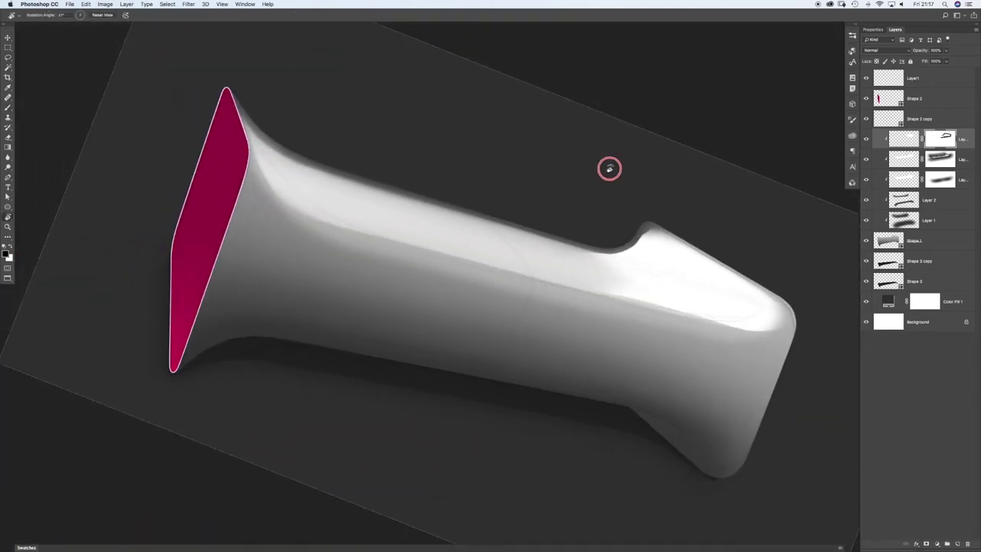
{"action": "left_click_drag", "start_coordinate": [612, 169], "coordinate": [591, 169]}
{"action": "left_click_drag", "start_coordinate": [669, 214], "coordinate": [717, 214]}
{"action": "key", "text": "b"}
{"action": "left_click_drag", "start_coordinate": [586, 219], "coordinate": [585, 220]}
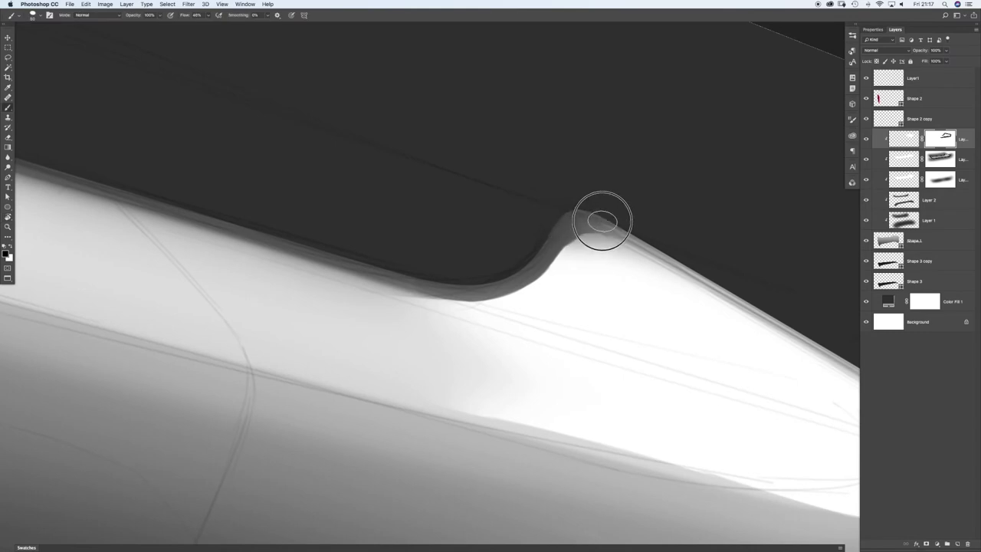
{"action": "left_click_drag", "start_coordinate": [574, 222], "coordinate": [542, 257]}
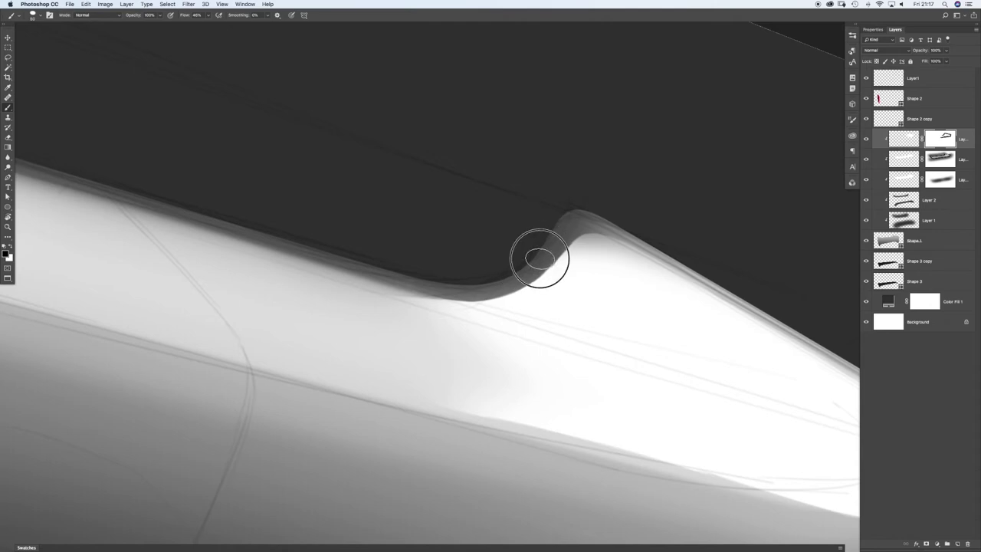
Step: Enlarge and soften the brush at 27% opacity and fade the highlight's inner end into the body on its mask
{"action": "left_click", "coordinate": [637, 247], "text": "alt+super"}
{"action": "key", "text": "r"}
{"action": "left_click_drag", "start_coordinate": [571, 184], "coordinate": [543, 166]}
{"action": "key", "text": "b"}
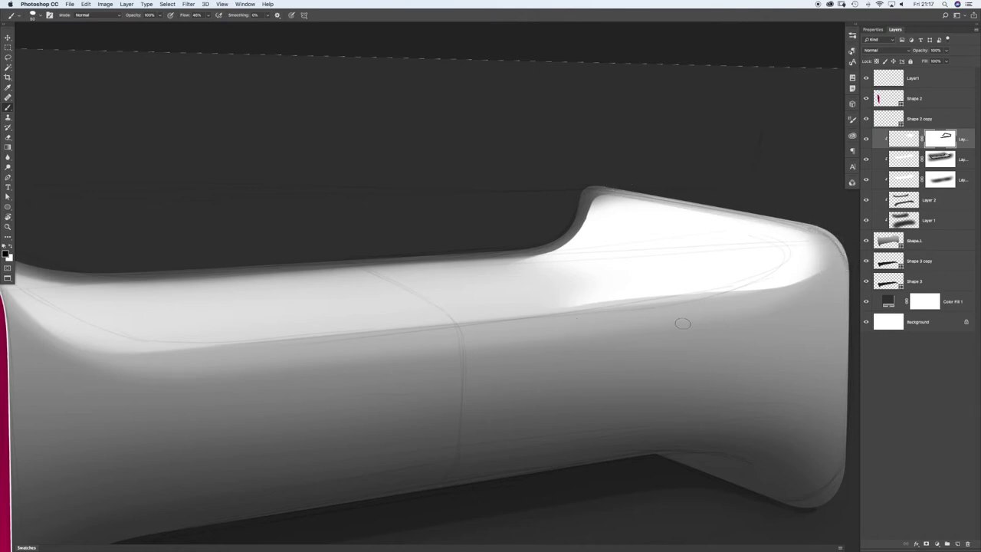
{"action": "right_click", "coordinate": [599, 273]}
{"action": "left_click", "coordinate": [605, 263]}
{"action": "key", "text": "]"}
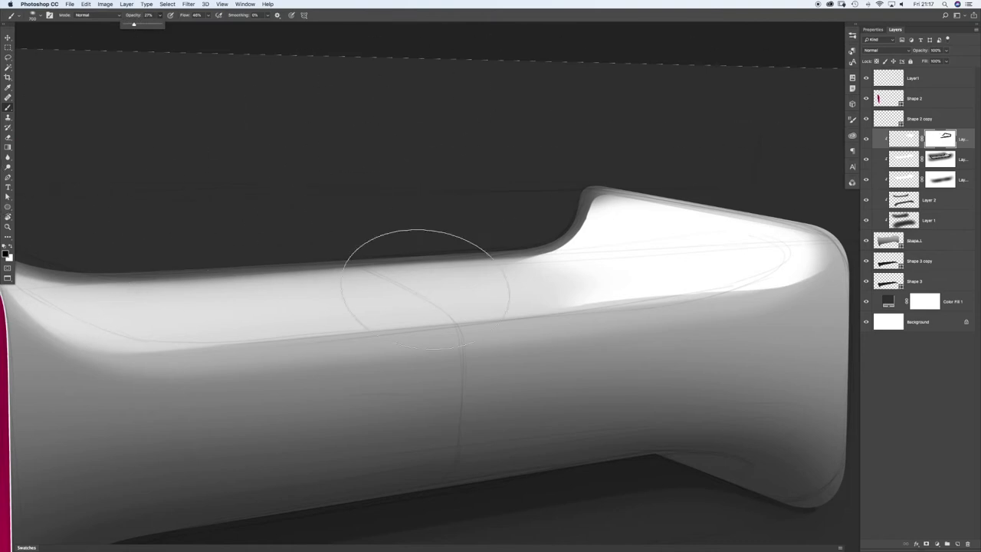
{"action": "right_click", "coordinate": [443, 318]}
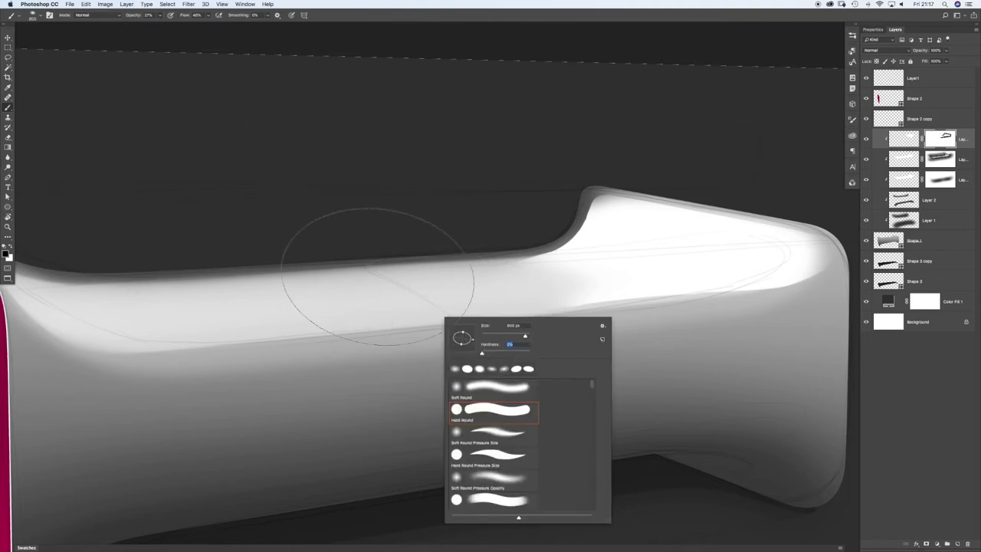
{"action": "key", "text": "Return"}
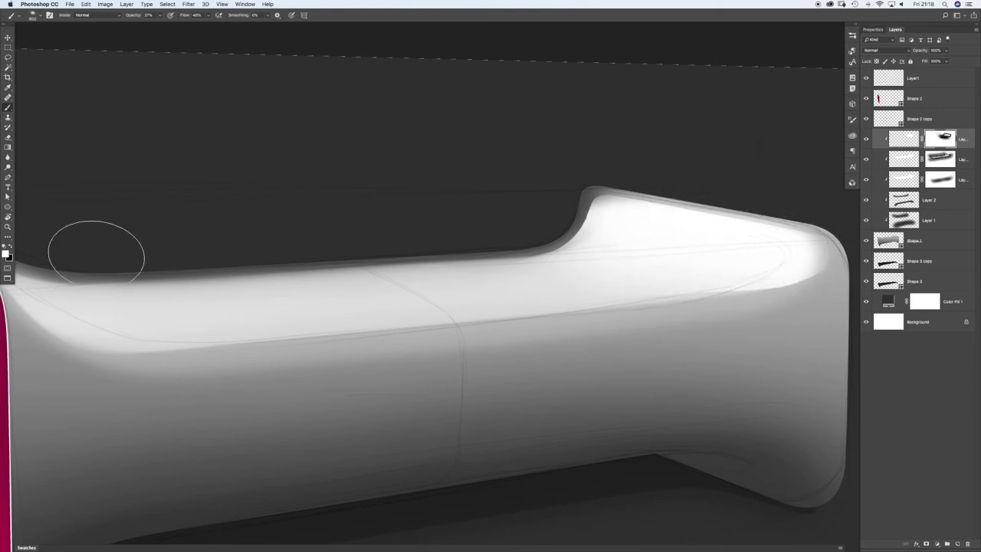
Step: Reduce the soft brush and brighten the highlight in white around the body's far upper corner
{"action": "key", "text": "bracketleft"}
{"action": "key", "text": "bracketleft"}
{"action": "key", "text": "bracketleft"}
{"action": "key", "text": "bracketleft"}
{"action": "key", "text": "["}
{"action": "key", "text": "["}
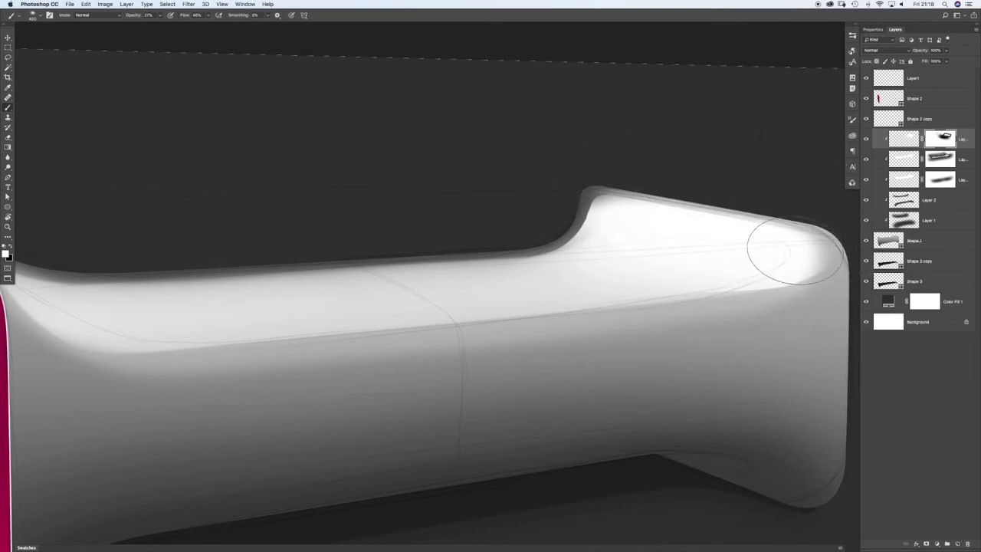
{"action": "left_click_drag", "start_coordinate": [789, 257], "coordinate": [812, 229]}
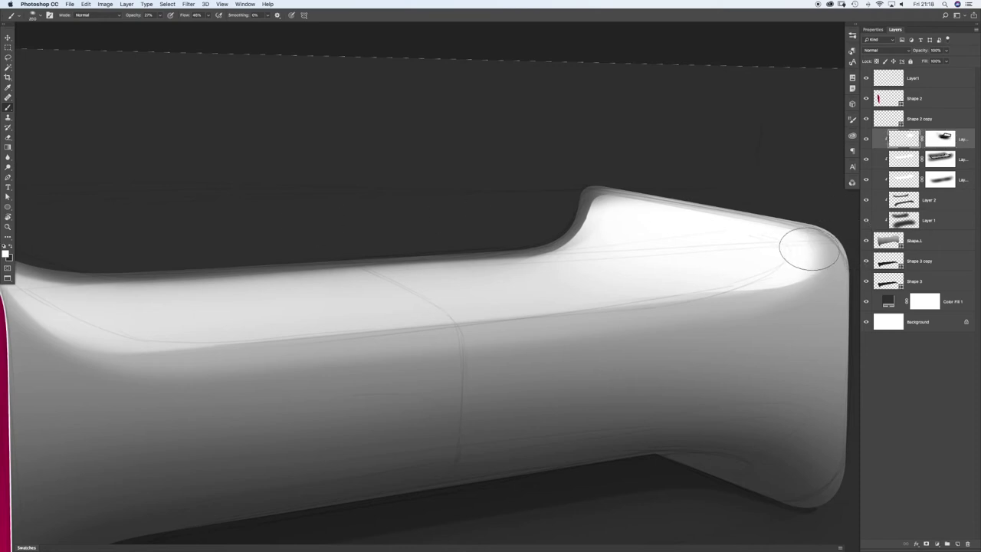
{"action": "mouse_move", "coordinate": [789, 256]}
{"action": "left_mouse_down"}
{"action": "mouse_move", "coordinate": [668, 239]}
{"action": "mouse_move", "coordinate": [807, 255]}
{"action": "left_mouse_up"}
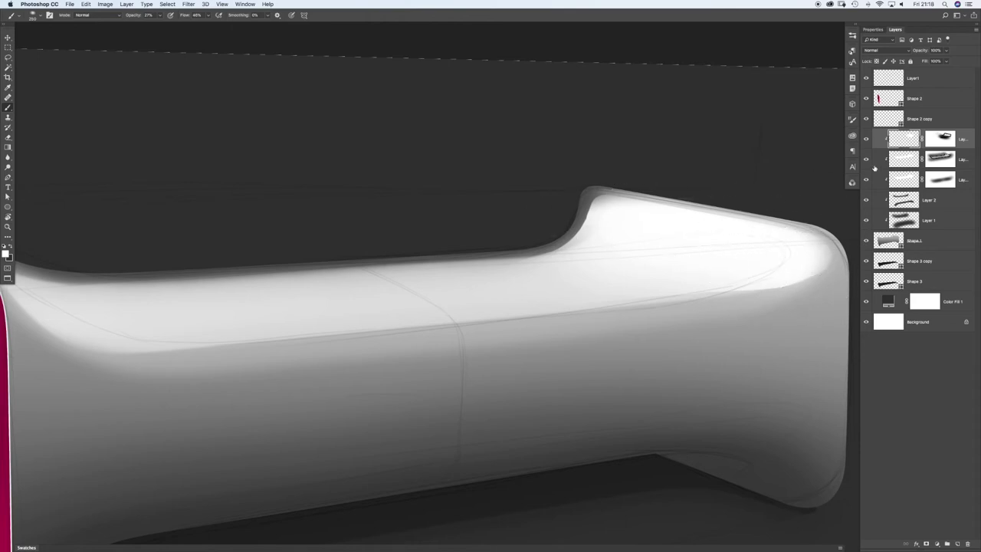
Step: Target the highlight's mask again with a small, hard black brush and raise the brush opacity to 100%
{"action": "left_click", "coordinate": [930, 140]}
{"action": "left_click_drag", "start_coordinate": [811, 273], "coordinate": [856, 271]}
{"action": "left_click_drag", "start_coordinate": [681, 308], "coordinate": [484, 325]}
{"action": "key", "text": "bracketleft"}
{"action": "key", "text": "bracketleft"}
{"action": "key", "text": "bracketleft"}
{"action": "key", "text": "bracketleft"}
{"action": "key", "text": "bracketleft"}
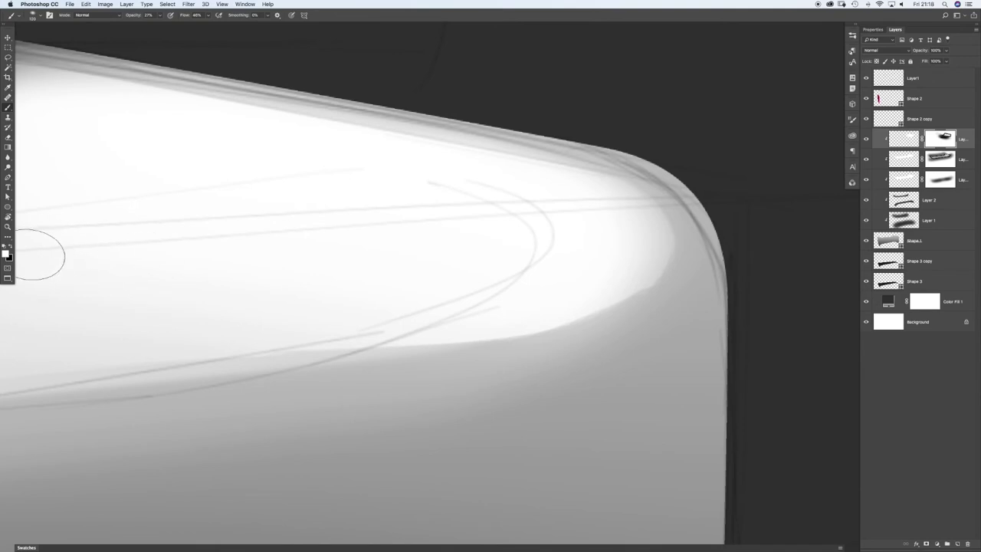
{"action": "right_click", "coordinate": [433, 278]}
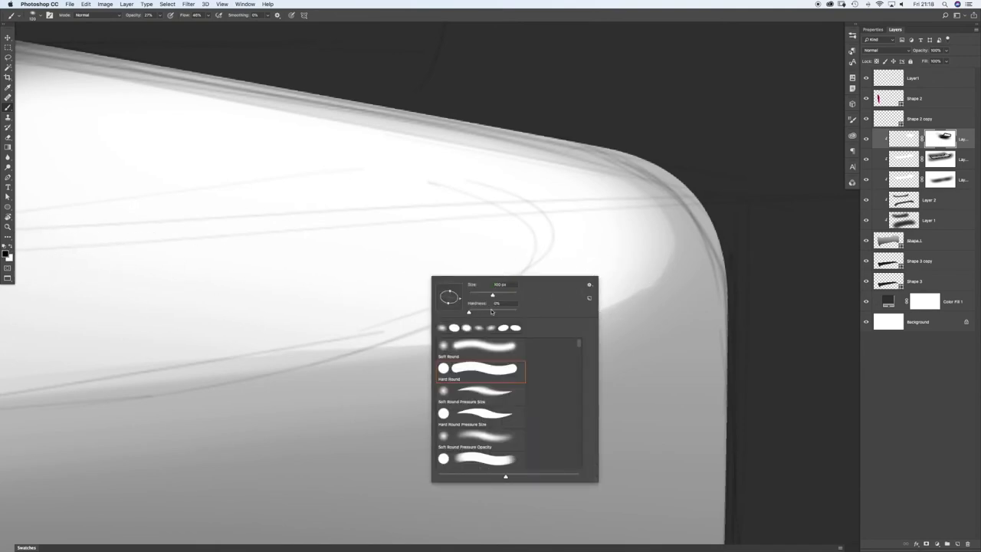
{"action": "left_click", "coordinate": [159, 18]}
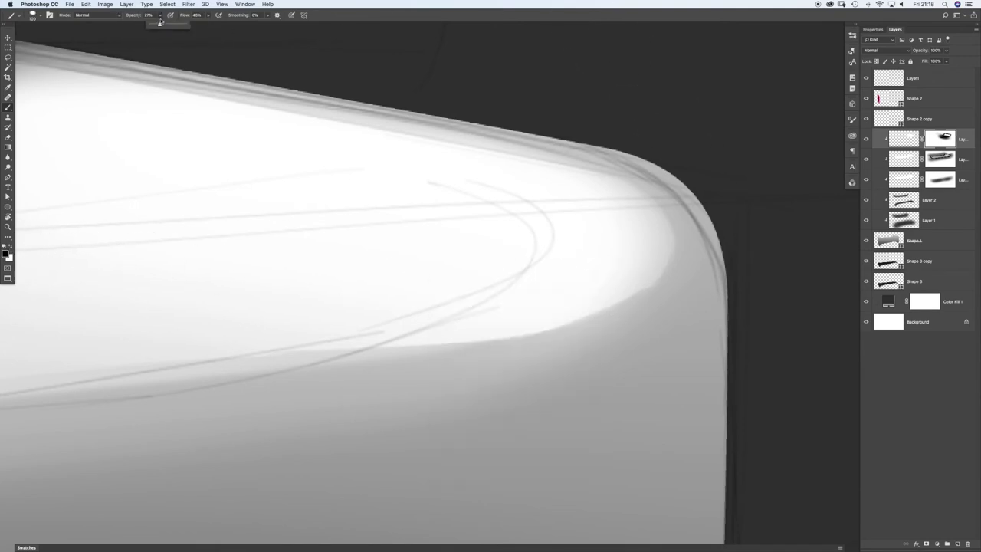
Step: Trim the highlight's far end to a clean rounded curve on the mask, adjusting the brush size
{"action": "key", "text": "bracketleft"}
{"action": "key", "text": "bracketright"}
{"action": "key", "text": "bracketright"}
{"action": "key", "text": "bracketright"}
{"action": "key", "text": "bracketright"}
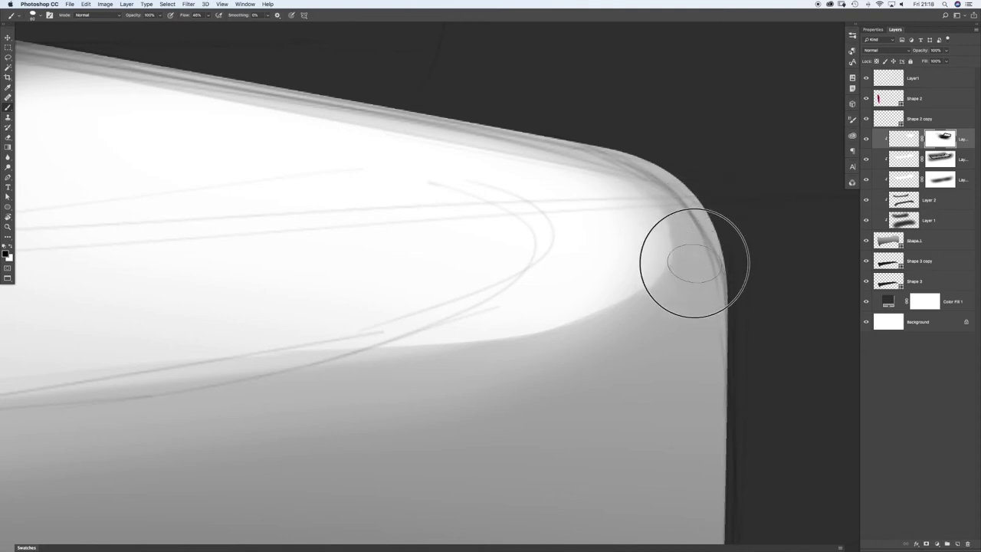
{"action": "key", "text": "bracketleft"}
{"action": "key", "text": "bracketleft"}
{"action": "key", "text": "bracketleft"}
{"action": "key", "text": "bracketleft"}
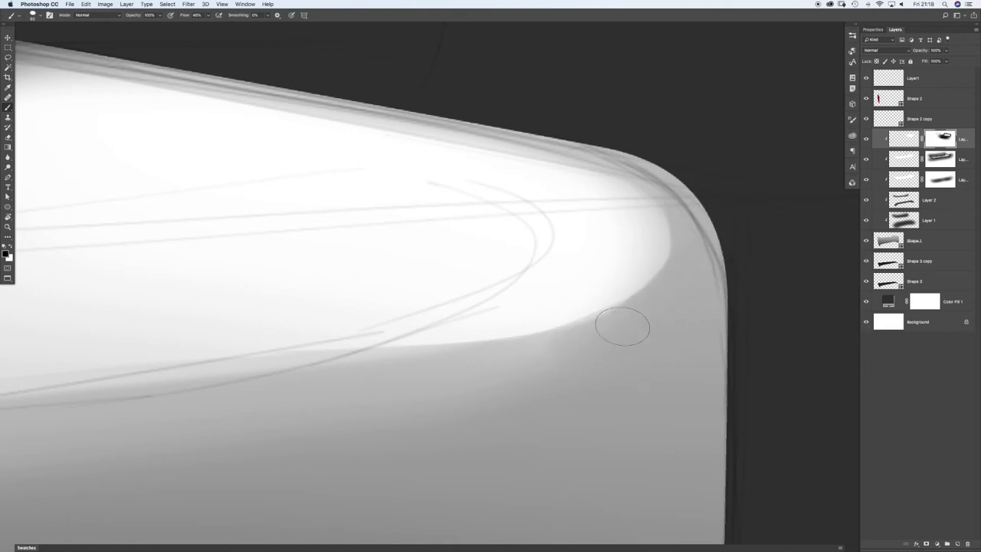
Step: Mask away the remaining white between the highlight's rounded end and the body's corner edge
{"action": "key", "text": "bracketright"}
{"action": "key", "text": "bracketright"}
{"action": "key", "text": "bracketright"}
{"action": "key", "text": "bracketright"}
{"action": "key", "text": "bracketleft"}
{"action": "key", "text": "bracketleft"}
{"action": "key", "text": "bracketleft"}
{"action": "key", "text": "bracketleft"}
{"action": "key", "text": "bracketright"}
{"action": "key", "text": "bracketright"}
{"action": "key", "text": "bracketright"}
{"action": "key", "text": "bracketright"}
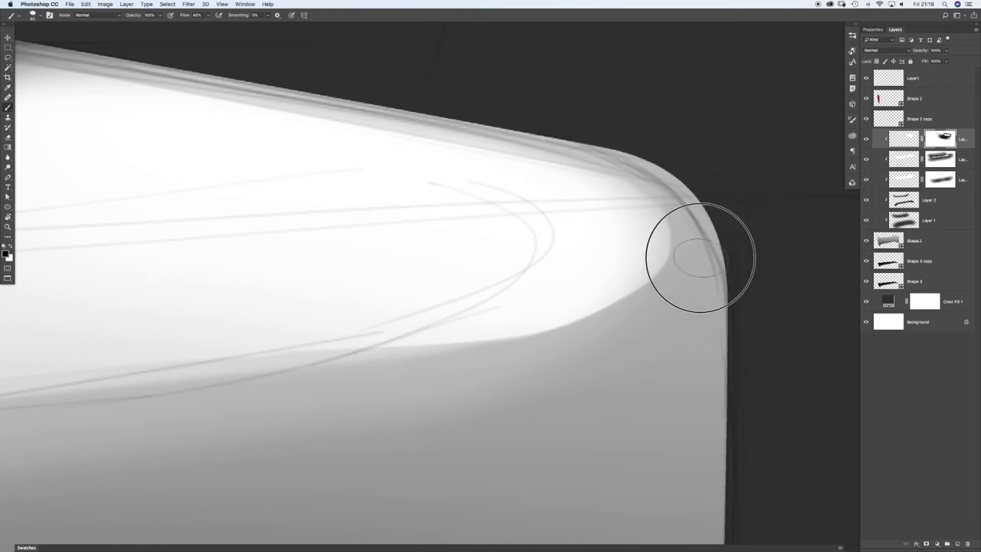
{"action": "left_click_drag", "start_coordinate": [680, 195], "coordinate": [693, 221]}
{"action": "left_click_drag", "start_coordinate": [628, 152], "coordinate": [672, 189]}
{"action": "left_click_drag", "start_coordinate": [626, 151], "coordinate": [711, 260]}
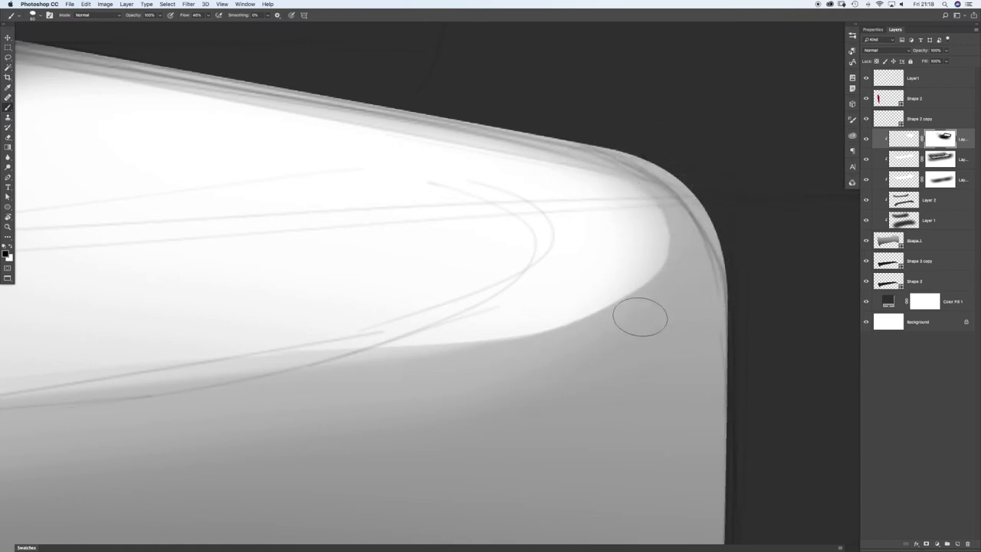
Step: Sharpen the highlight's lower edge toward the far corner with long black strokes on the mask
{"action": "left_click_drag", "start_coordinate": [325, 373], "coordinate": [477, 359]}
{"action": "left_click_drag", "start_coordinate": [360, 368], "coordinate": [565, 347]}
{"action": "left_click_drag", "start_coordinate": [433, 364], "coordinate": [445, 363]}
{"action": "key", "text": "bracketleft"}
{"action": "key", "text": "bracketleft"}
{"action": "key", "text": "bracketleft"}
{"action": "key", "text": "bracketleft"}
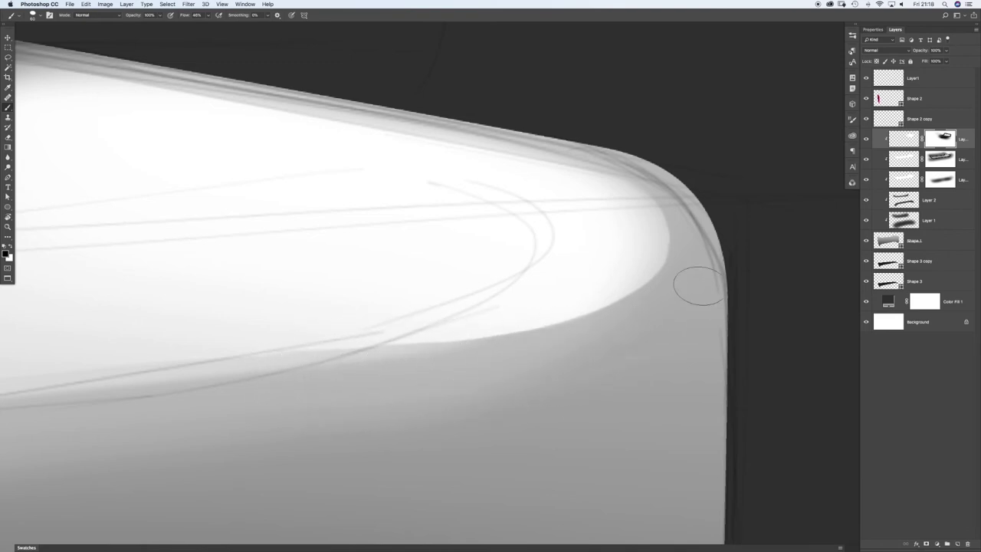
{"action": "key", "text": "super+space"}
{"action": "mouse_move", "coordinate": [695, 249]}
{"action": "left_mouse_down"}
{"action": "mouse_move", "coordinate": [613, 246]}
{"action": "mouse_move", "coordinate": [688, 251]}
{"action": "left_mouse_up"}
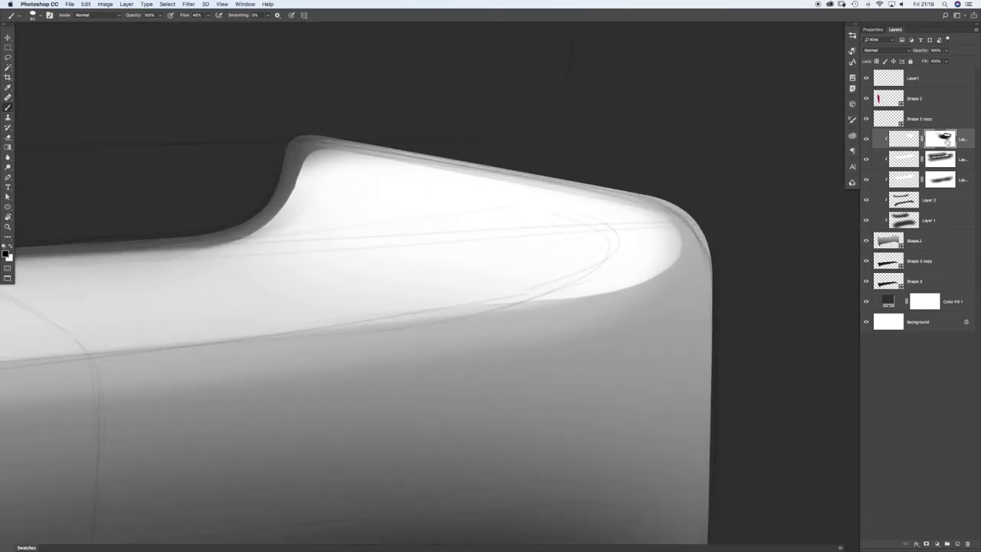
Step: Compare the body's far end with the highlight's mask disabled and enabled
{"action": "scroll", "coordinate": [679, 275], "scroll_direction": "down", "scroll_amount": 2}
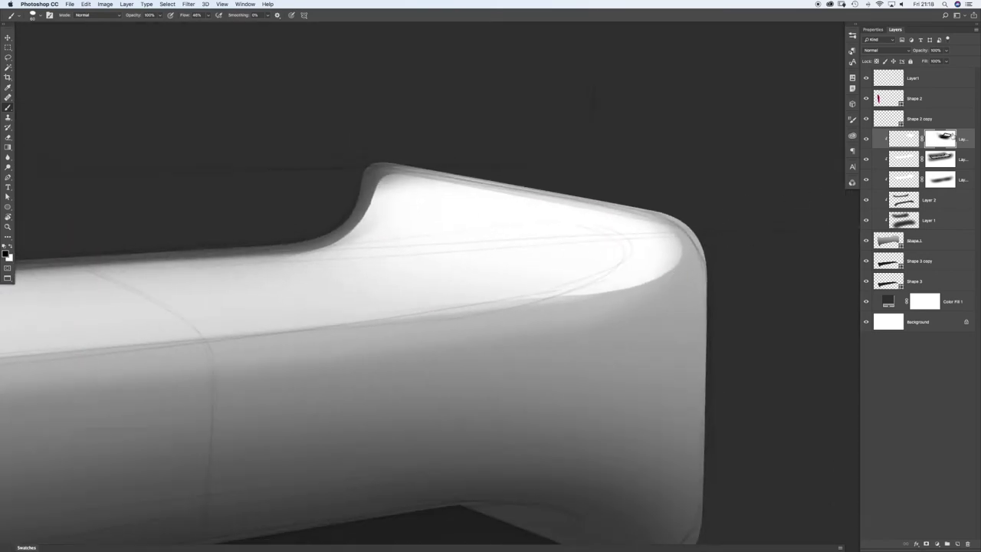
{"action": "left_click", "coordinate": [942, 138], "text": "shift"}
{"action": "left_click", "coordinate": [942, 138], "text": "shift"}
{"action": "left_click", "coordinate": [942, 137], "text": "shift"}
{"action": "left_click", "coordinate": [942, 138], "text": "shift"}
{"action": "scroll", "coordinate": [542, 245], "scroll_direction": "down", "scroll_amount": 5}
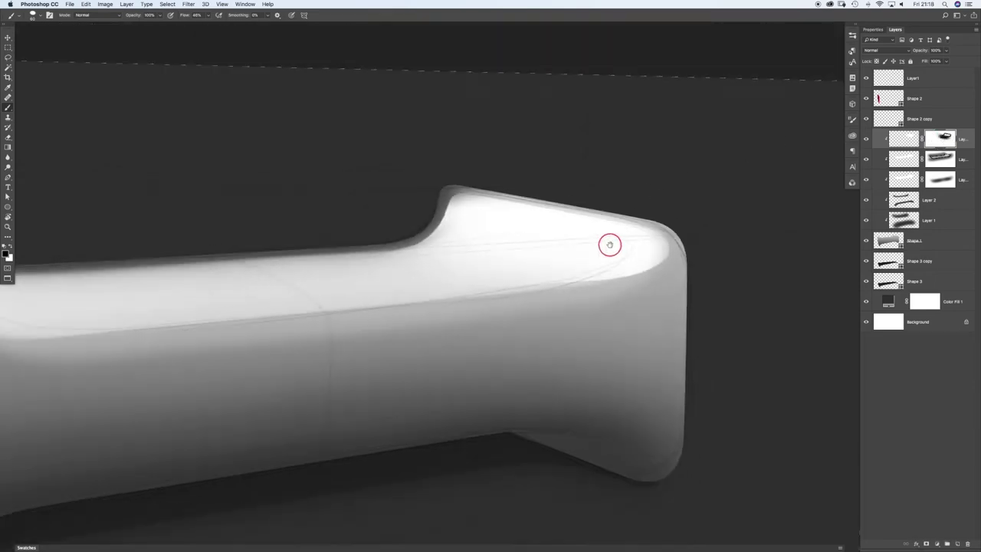
Step: Straighten the canvas rotation and select the top highlight layer's image instead of its mask
{"action": "key", "text": "r"}
{"action": "left_click_drag", "start_coordinate": [350, 209], "coordinate": [313, 171]}
{"action": "scroll", "coordinate": [547, 342], "scroll_direction": "up", "scroll_amount": 3}
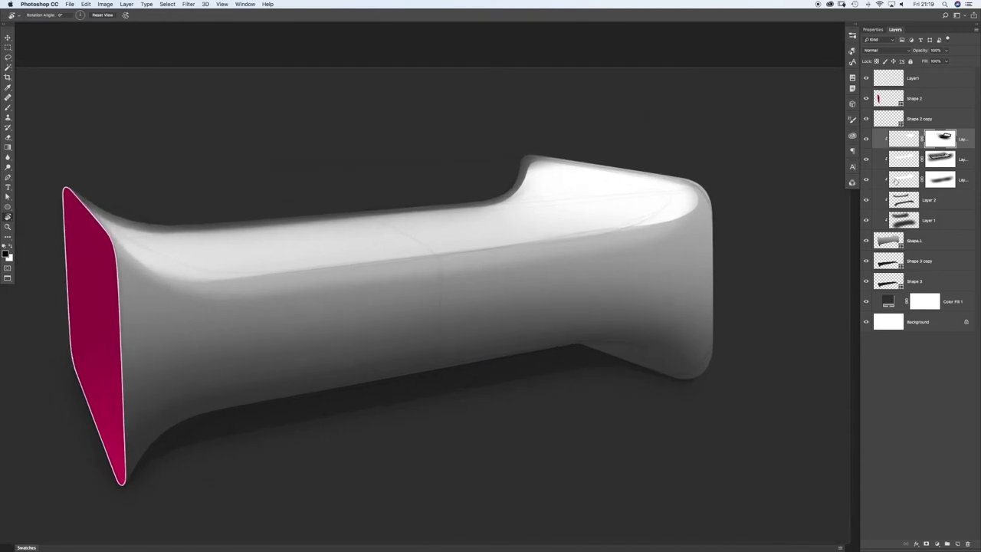
{"action": "left_click", "coordinate": [905, 200]}
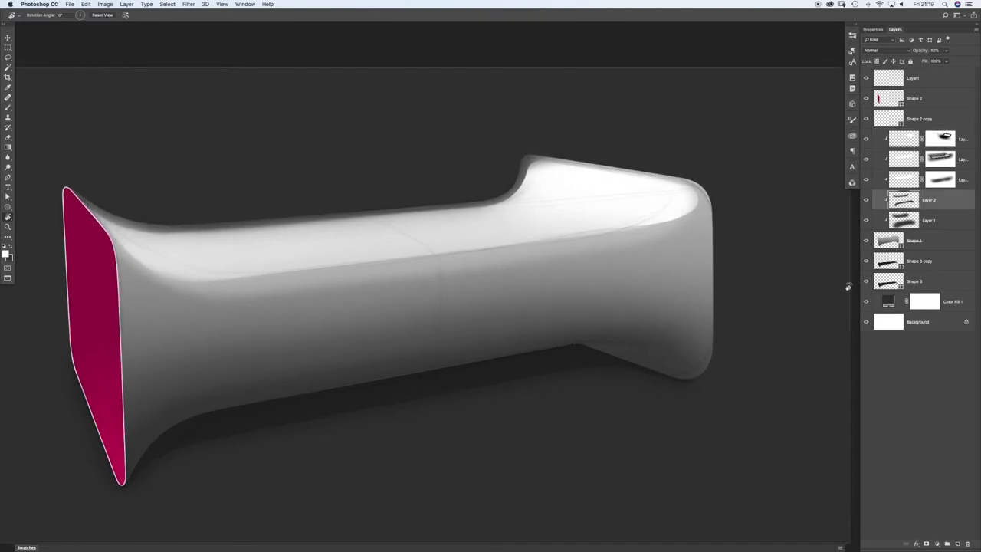
{"action": "left_click", "coordinate": [903, 138]}
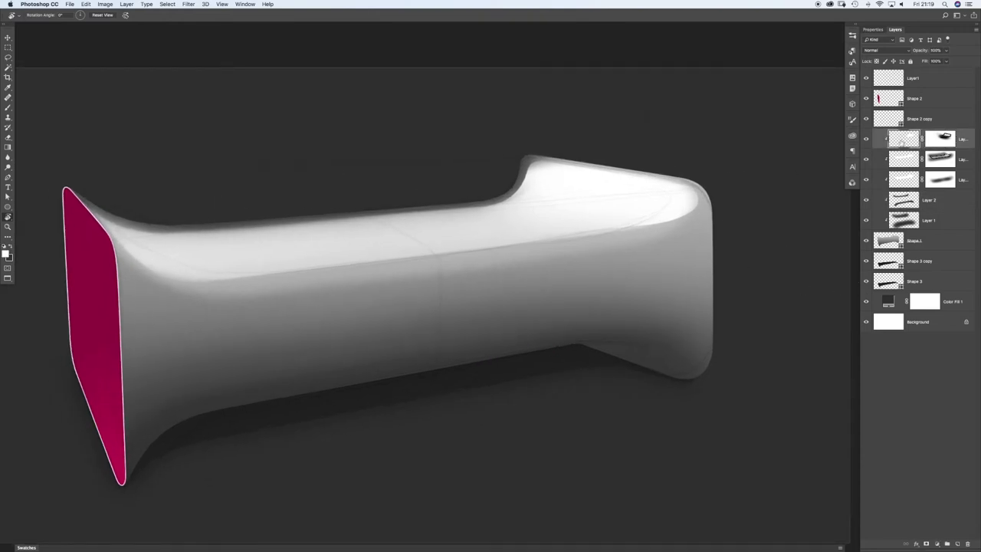
Step: Add a new layer, paint soft dark shading over the body's upper corner beside the magenta face, and clip the layer to the body
{"action": "left_click", "coordinate": [957, 544]}
{"action": "key", "text": "b"}
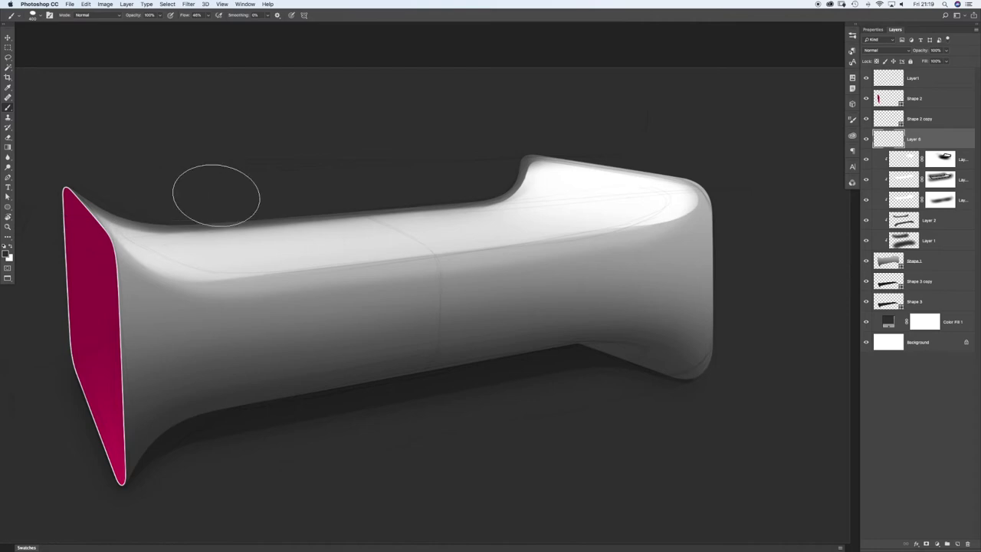
{"action": "right_click", "coordinate": [156, 191]}
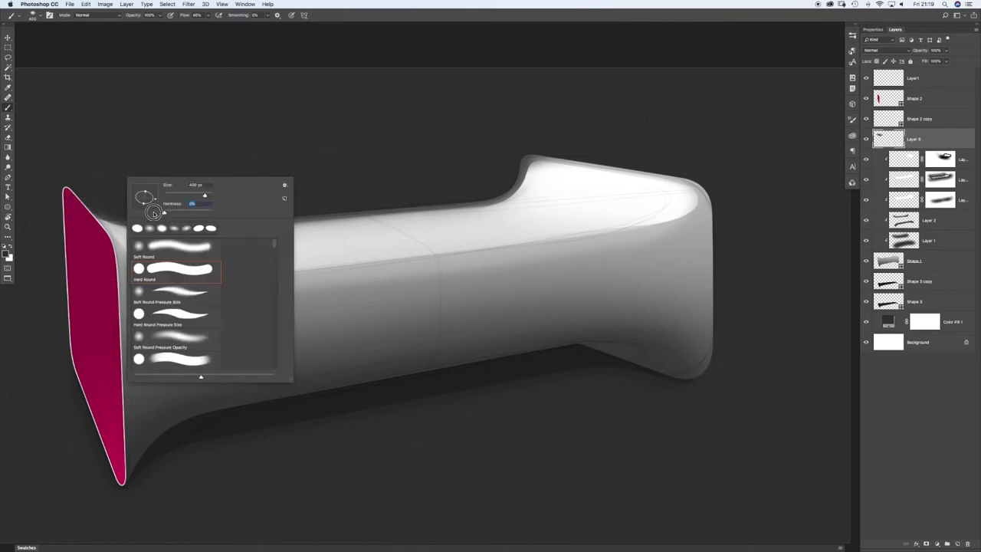
{"action": "key", "text": "Return"}
{"action": "left_click_drag", "start_coordinate": [70, 202], "coordinate": [101, 275]}
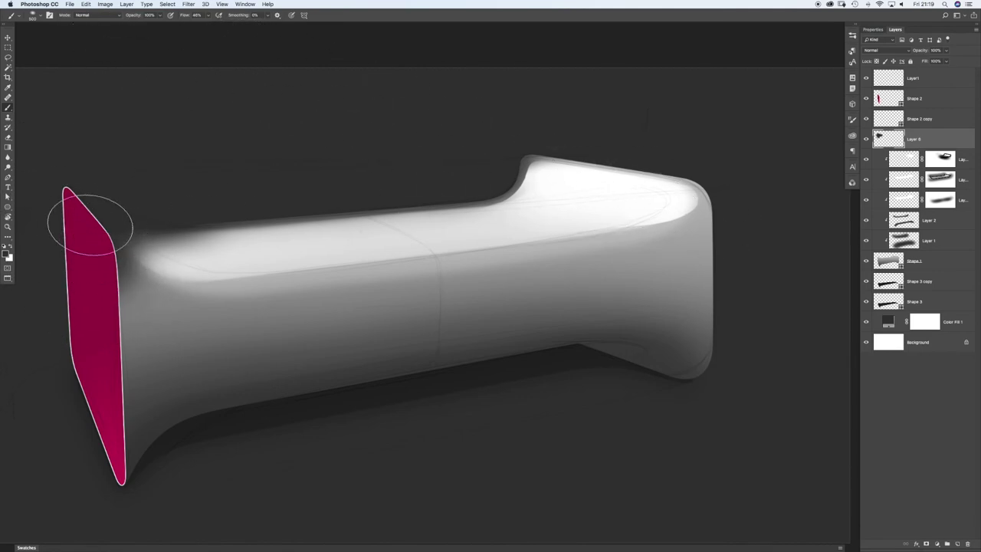
{"action": "right_click", "coordinate": [946, 144]}
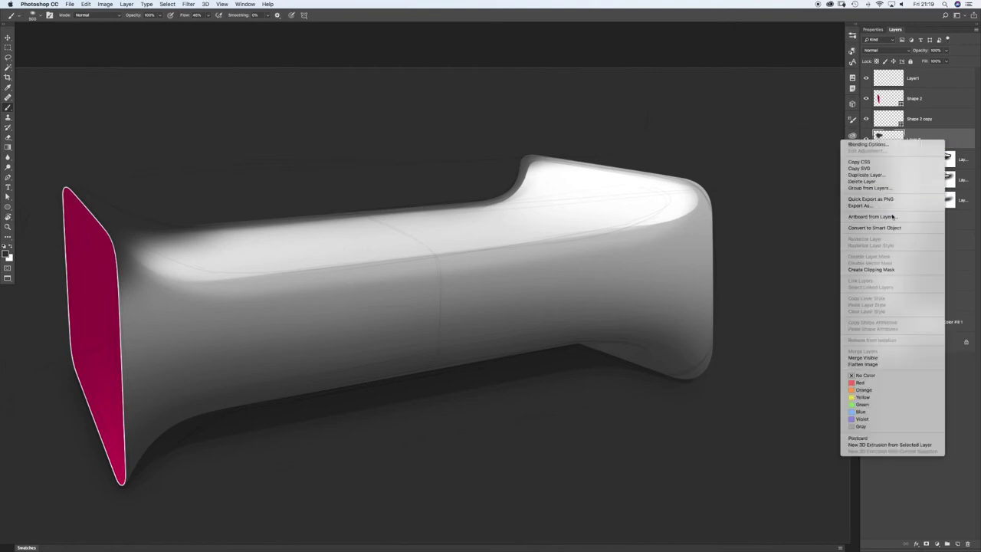
{"action": "left_click", "coordinate": [889, 269]}
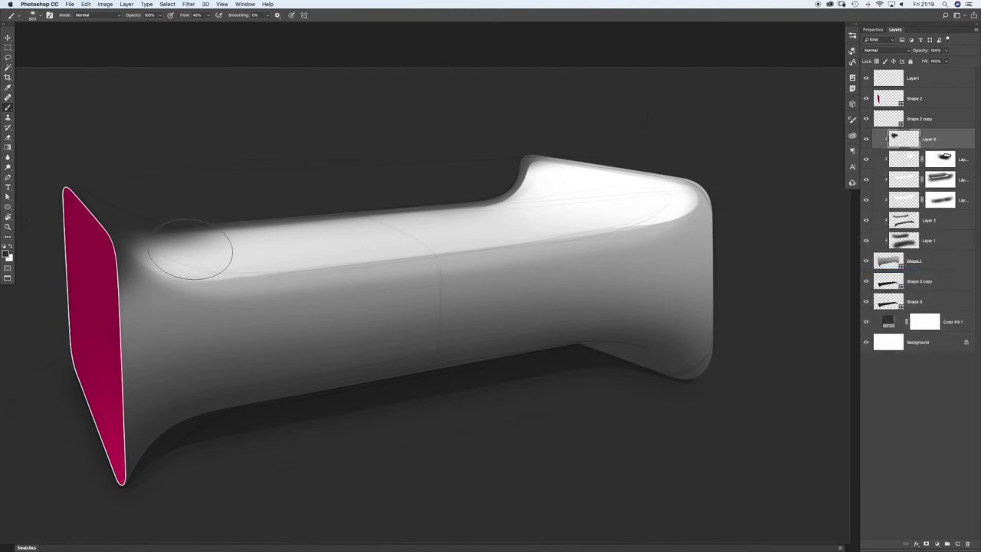
Step: Add a mask to the shading layer and mask out the dark paint covering the front end of the top highlight
{"action": "key", "text": "e"}
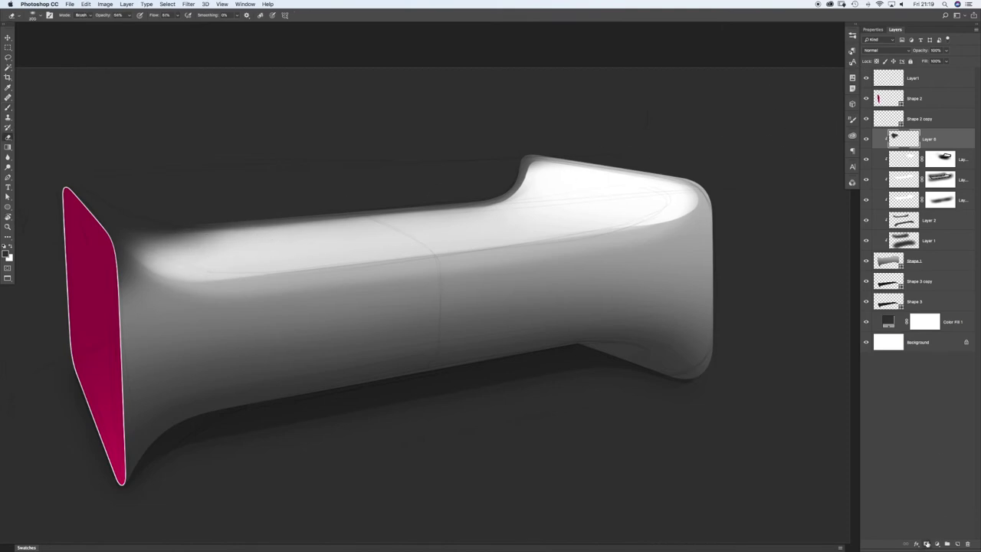
{"action": "left_click", "coordinate": [926, 544]}
{"action": "key", "text": "b"}
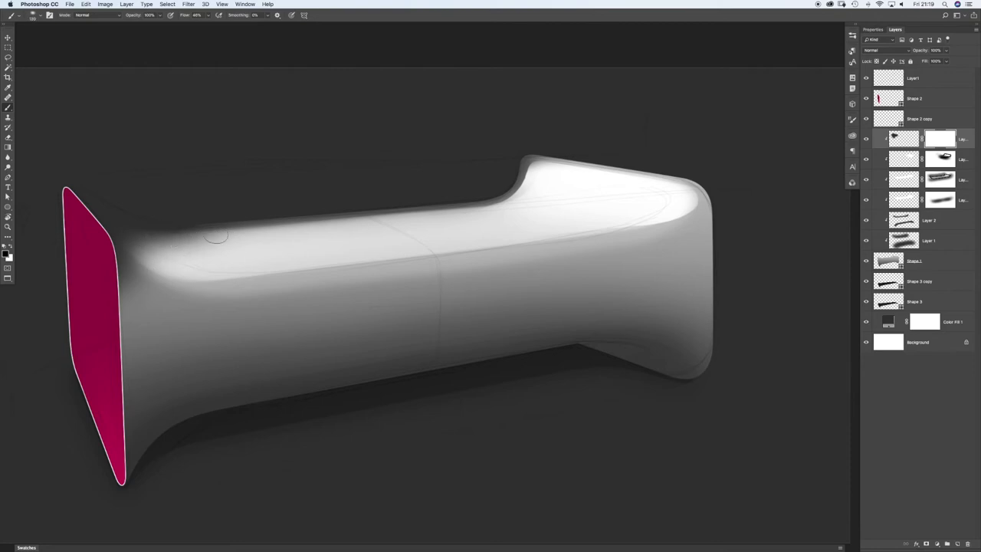
{"action": "mouse_move", "coordinate": [212, 238]}
{"action": "left_mouse_down"}
{"action": "mouse_move", "coordinate": [182, 240]}
{"action": "mouse_move", "coordinate": [208, 241]}
{"action": "mouse_move", "coordinate": [138, 230]}
{"action": "mouse_move", "coordinate": [161, 259]}
{"action": "left_mouse_up"}
{"action": "key", "text": "bracketleft"}
{"action": "key", "text": "bracketleft"}
{"action": "key", "text": "bracketleft"}
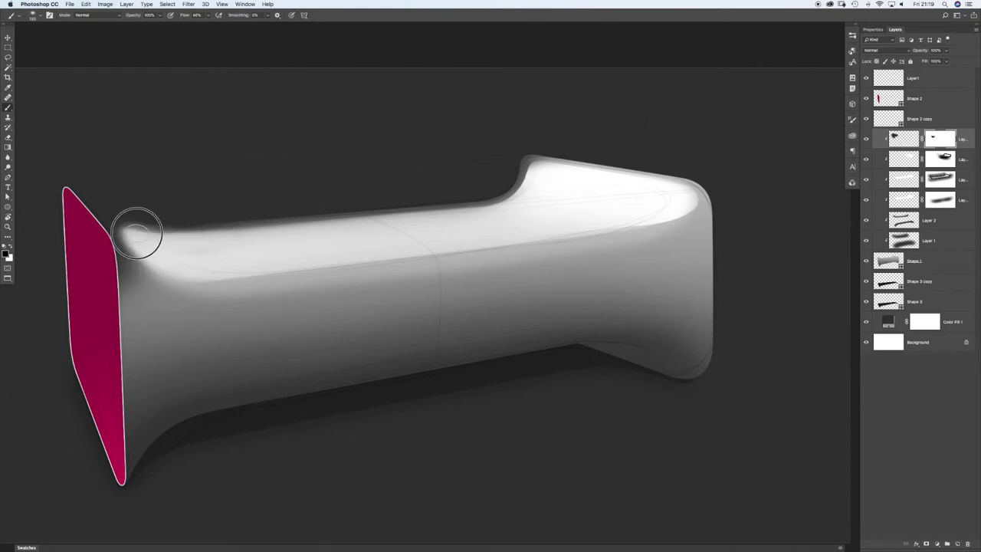
Step: Mask out the shading along the highlight's upper edge to extend it into a thin tip above the magenta face
{"action": "key", "text": "r"}
{"action": "left_click_drag", "start_coordinate": [196, 195], "coordinate": [529, 260]}
{"action": "left_click", "coordinate": [503, 292], "text": "super"}
{"action": "scroll", "coordinate": [503, 292], "scroll_direction": "up", "scroll_amount": 3}
{"action": "key", "text": "b"}
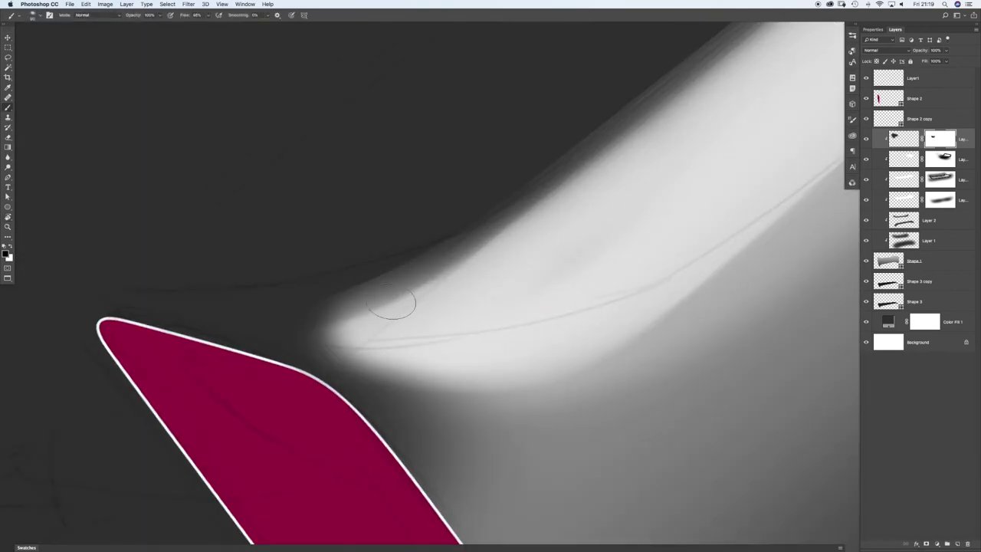
{"action": "left_click_drag", "start_coordinate": [441, 263], "coordinate": [342, 304]}
{"action": "left_click_drag", "start_coordinate": [420, 287], "coordinate": [260, 314]}
{"action": "left_click_drag", "start_coordinate": [347, 306], "coordinate": [232, 316]}
{"action": "left_click_drag", "start_coordinate": [330, 325], "coordinate": [253, 321]}
Step: Refine the mask along the highlight's lower edge so its tip curves cleanly beside the magenta face
{"action": "mouse_move", "coordinate": [365, 345]}
{"action": "left_mouse_down"}
{"action": "mouse_move", "coordinate": [215, 322]}
{"action": "mouse_move", "coordinate": [495, 372]}
{"action": "mouse_move", "coordinate": [371, 364]}
{"action": "left_mouse_up"}
{"action": "key", "text": "bracketright"}
{"action": "key", "text": "bracketright"}
{"action": "mouse_move", "coordinate": [515, 369]}
{"action": "left_mouse_down"}
{"action": "mouse_move", "coordinate": [397, 365]}
{"action": "mouse_move", "coordinate": [278, 342]}
{"action": "left_mouse_up"}
{"action": "left_click_drag", "start_coordinate": [375, 358], "coordinate": [235, 322]}
{"action": "mouse_move", "coordinate": [525, 360]}
{"action": "left_mouse_down"}
{"action": "mouse_move", "coordinate": [451, 372]}
{"action": "mouse_move", "coordinate": [263, 341]}
{"action": "mouse_move", "coordinate": [440, 370]}
{"action": "left_mouse_up"}
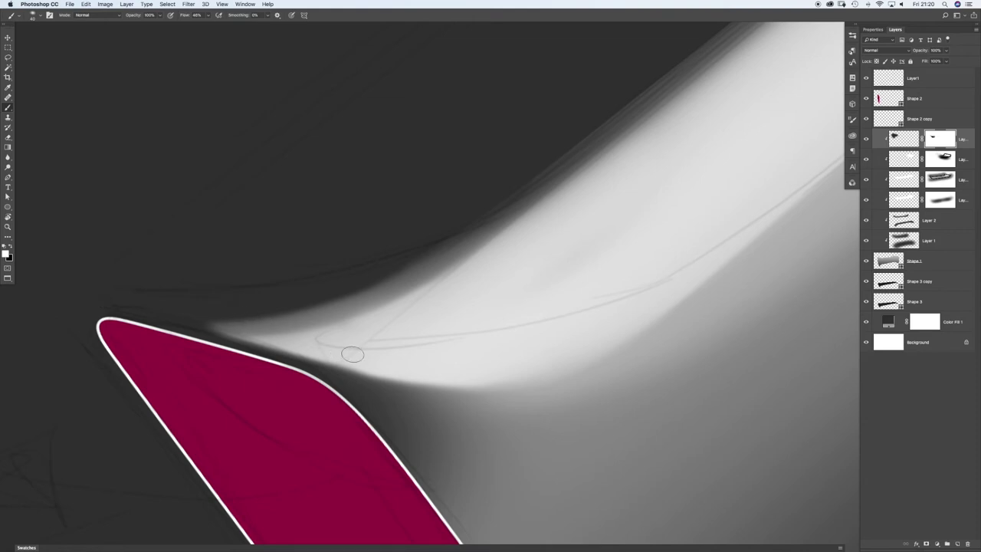
{"action": "mouse_move", "coordinate": [460, 342]}
{"action": "left_mouse_down"}
{"action": "mouse_move", "coordinate": [409, 344]}
{"action": "mouse_move", "coordinate": [446, 343]}
{"action": "left_mouse_up"}
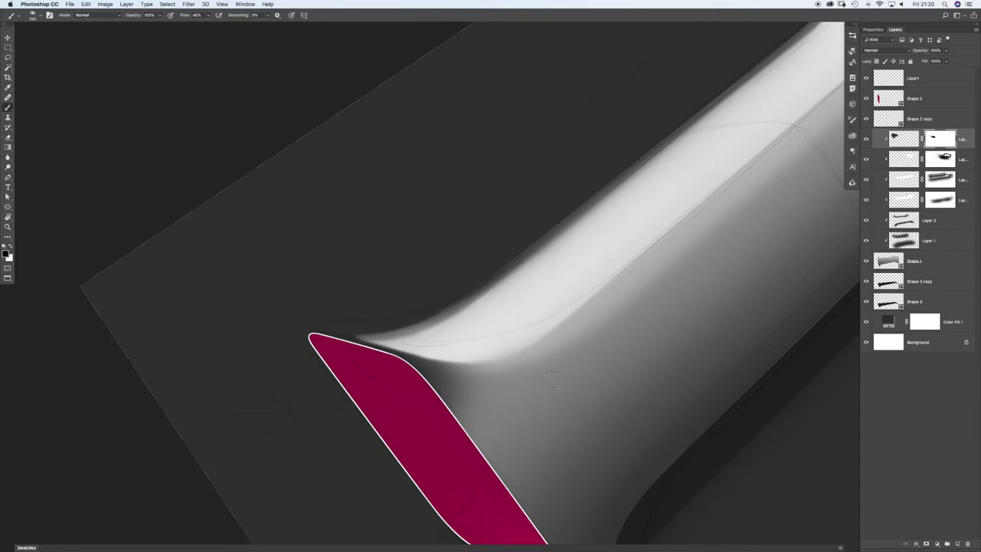
Step: Enlarge the soft brush to about 1400 px and lower its opacity for subtle masking
{"action": "key", "text": "bracketright"}
{"action": "key", "text": "bracketright"}
{"action": "key", "text": "bracketright"}
{"action": "key", "text": "bracketright"}
{"action": "key", "text": "bracketright"}
{"action": "key", "text": "bracketright"}
{"action": "key", "text": "bracketright"}
{"action": "key", "text": "bracketright"}
{"action": "key", "text": "bracketright"}
{"action": "key", "text": "bracketright"}
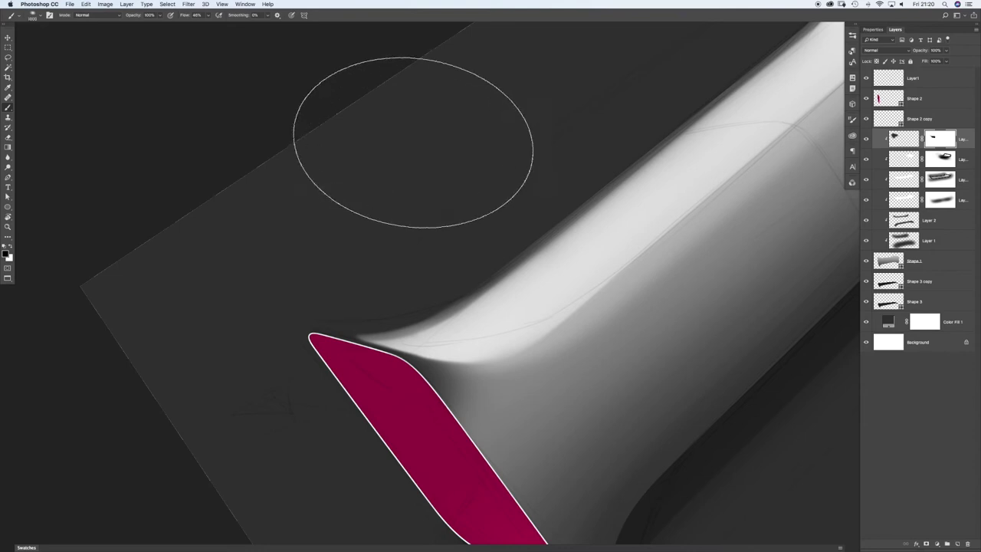
{"action": "right_click", "coordinate": [412, 145]}
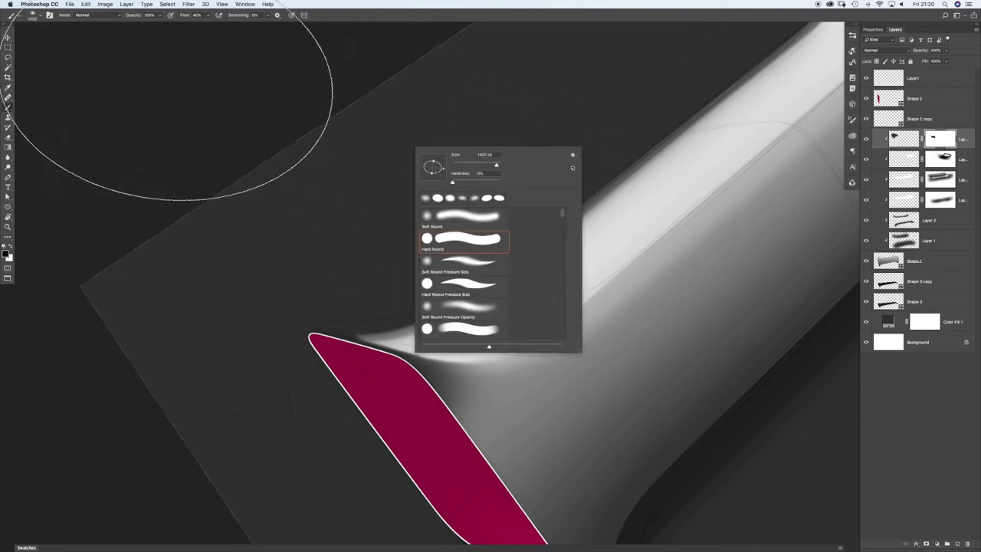
{"action": "left_click", "coordinate": [156, 39]}
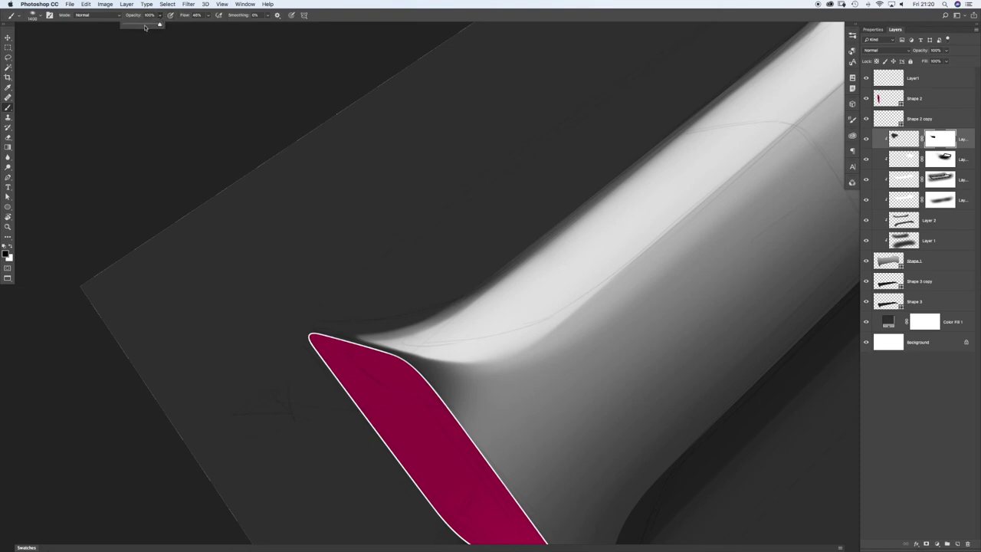
{"action": "left_click_drag", "start_coordinate": [137, 27], "coordinate": [137, 27]}
Step: Fade the dark shading beside the magenta face with broad, low-opacity strokes on the layer mask
{"action": "left_click", "coordinate": [574, 425]}
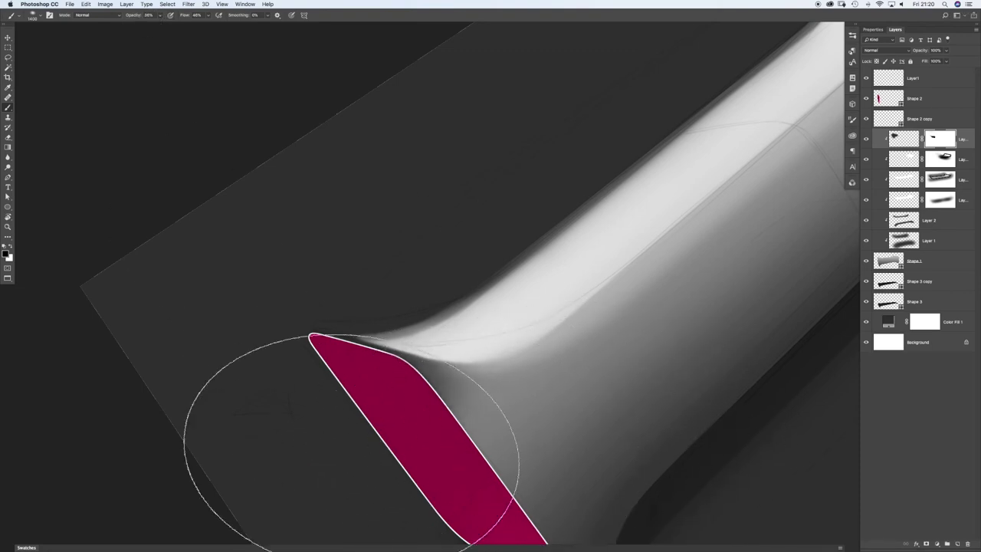
{"action": "mouse_move", "coordinate": [491, 408]}
{"action": "left_mouse_down"}
{"action": "mouse_move", "coordinate": [480, 375]}
{"action": "mouse_move", "coordinate": [574, 315]}
{"action": "mouse_move", "coordinate": [546, 315]}
{"action": "left_mouse_up"}
{"action": "left_click_drag", "start_coordinate": [815, 291], "coordinate": [563, 320]}
Step: Add a new layer above the masked shading layers and pick a dark foreground colour for the brush
{"action": "scroll", "coordinate": [553, 321], "scroll_direction": "down", "scroll_amount": 3}
{"action": "scroll", "coordinate": [553, 321], "scroll_direction": "down", "scroll_amount": 1}
{"action": "key", "text": "r"}
{"action": "left_click_drag", "start_coordinate": [244, 272], "coordinate": [280, 140]}
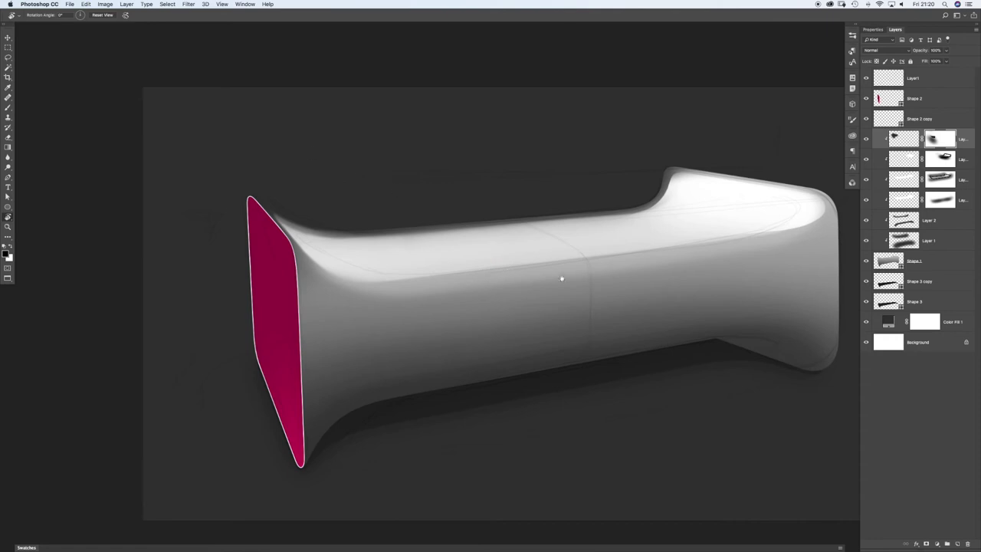
{"action": "left_click_drag", "start_coordinate": [638, 318], "coordinate": [464, 264]}
{"action": "scroll", "coordinate": [464, 264], "scroll_direction": "left", "scroll_amount": 2}
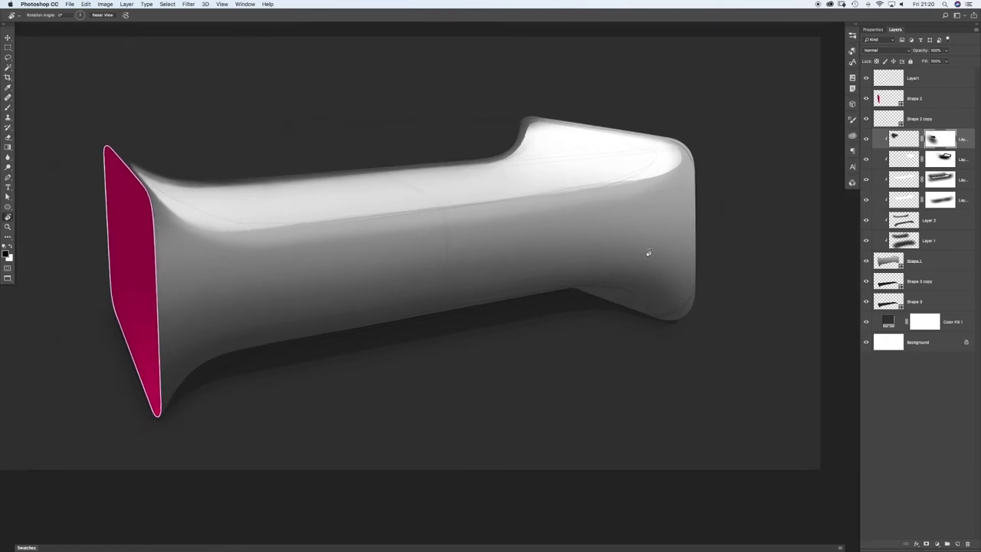
{"action": "left_click", "coordinate": [956, 543]}
{"action": "key", "text": "b"}
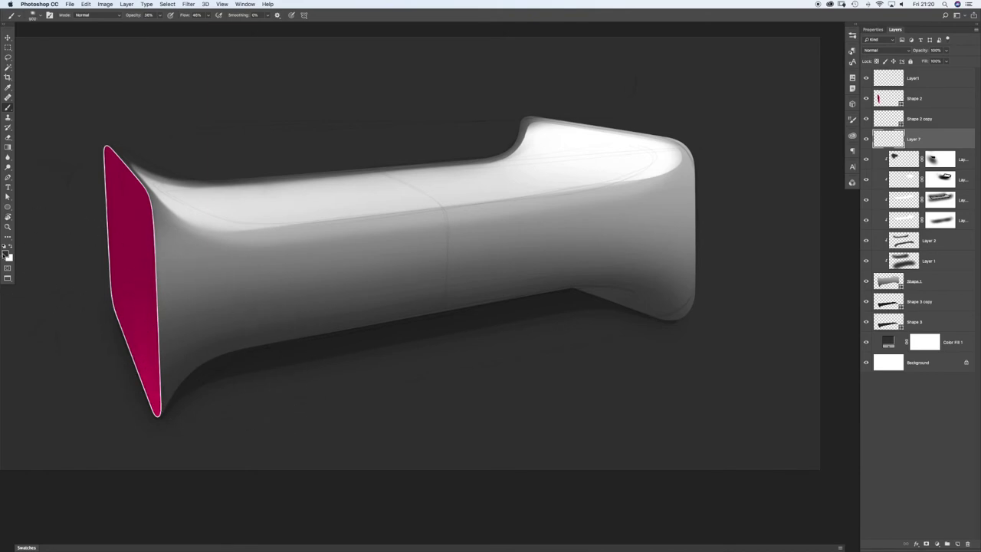
{"action": "left_click", "coordinate": [6, 254]}
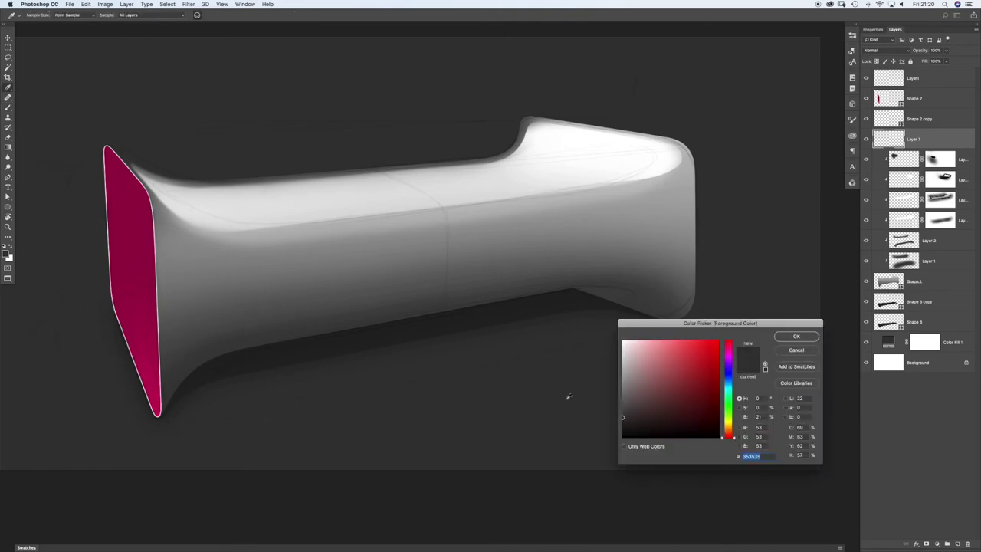
{"action": "key", "text": "Return"}
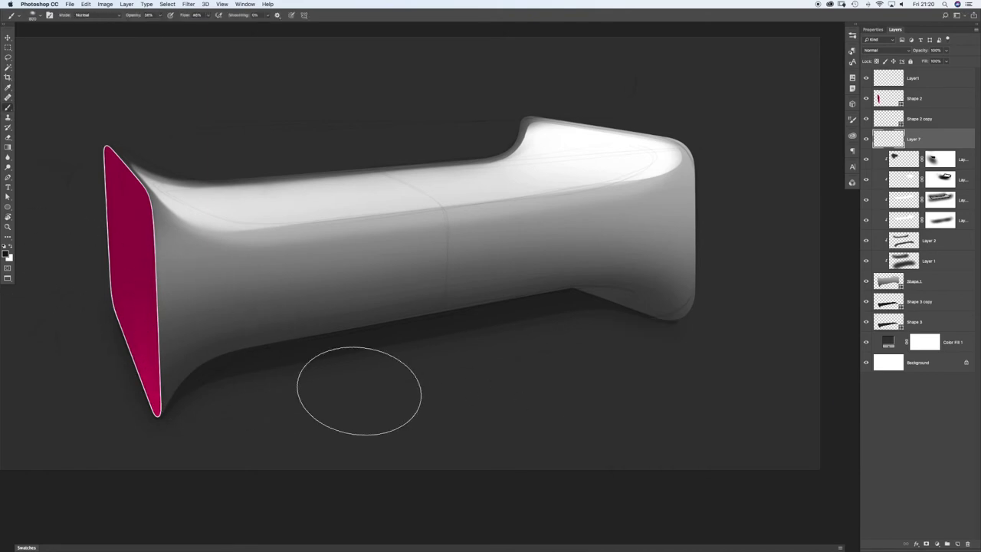
Step: Paint soft dark shading along the body's whole underside, from the magenta face's lower tip to the rear corner
{"action": "left_click_drag", "start_coordinate": [196, 421], "coordinate": [225, 386]}
{"action": "left_click_drag", "start_coordinate": [190, 439], "coordinate": [234, 378]}
{"action": "left_click_drag", "start_coordinate": [180, 423], "coordinate": [322, 350]}
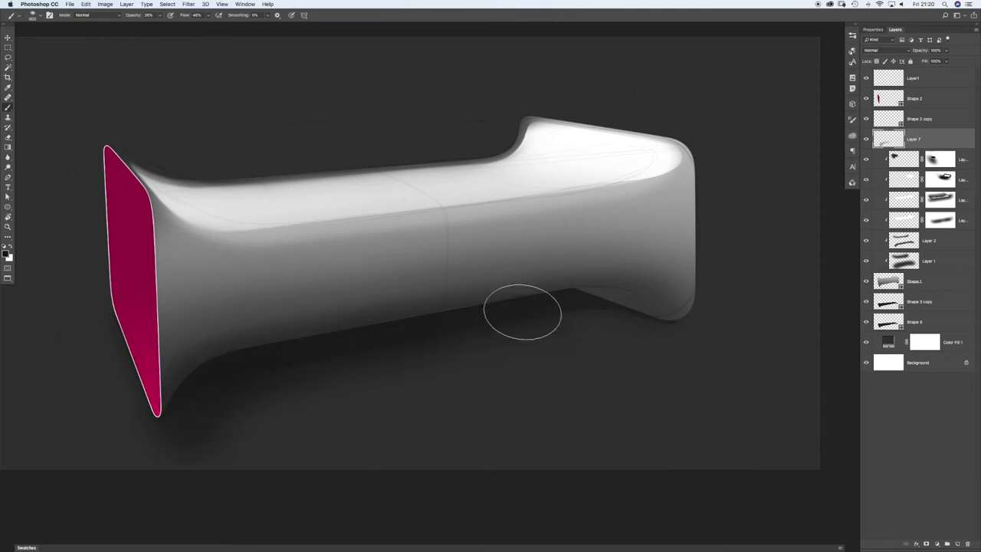
{"action": "mouse_move", "coordinate": [526, 309]}
{"action": "left_mouse_down"}
{"action": "mouse_move", "coordinate": [600, 322]}
{"action": "mouse_move", "coordinate": [635, 312]}
{"action": "left_mouse_up"}
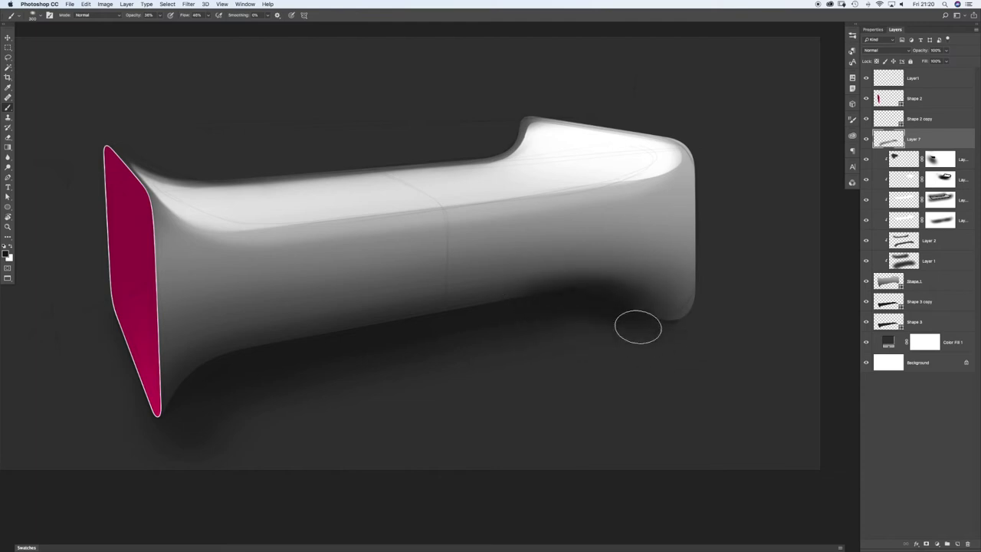
{"action": "mouse_move", "coordinate": [637, 315]}
{"action": "left_mouse_down"}
{"action": "mouse_move", "coordinate": [637, 302]}
{"action": "mouse_move", "coordinate": [594, 298]}
{"action": "mouse_move", "coordinate": [581, 300]}
{"action": "mouse_move", "coordinate": [651, 311]}
{"action": "mouse_move", "coordinate": [608, 300]}
{"action": "mouse_move", "coordinate": [378, 331]}
{"action": "left_mouse_up"}
{"action": "left_click_drag", "start_coordinate": [580, 293], "coordinate": [337, 337]}
{"action": "left_click_drag", "start_coordinate": [491, 306], "coordinate": [384, 320]}
{"action": "left_click_drag", "start_coordinate": [517, 296], "coordinate": [314, 337]}
{"action": "mouse_move", "coordinate": [580, 292]}
{"action": "left_mouse_down"}
{"action": "mouse_move", "coordinate": [234, 345]}
{"action": "mouse_move", "coordinate": [167, 413]}
{"action": "left_mouse_up"}
{"action": "mouse_move", "coordinate": [587, 297]}
{"action": "left_mouse_down"}
{"action": "mouse_move", "coordinate": [274, 346]}
{"action": "mouse_move", "coordinate": [195, 374]}
{"action": "mouse_move", "coordinate": [170, 433]}
{"action": "left_mouse_up"}
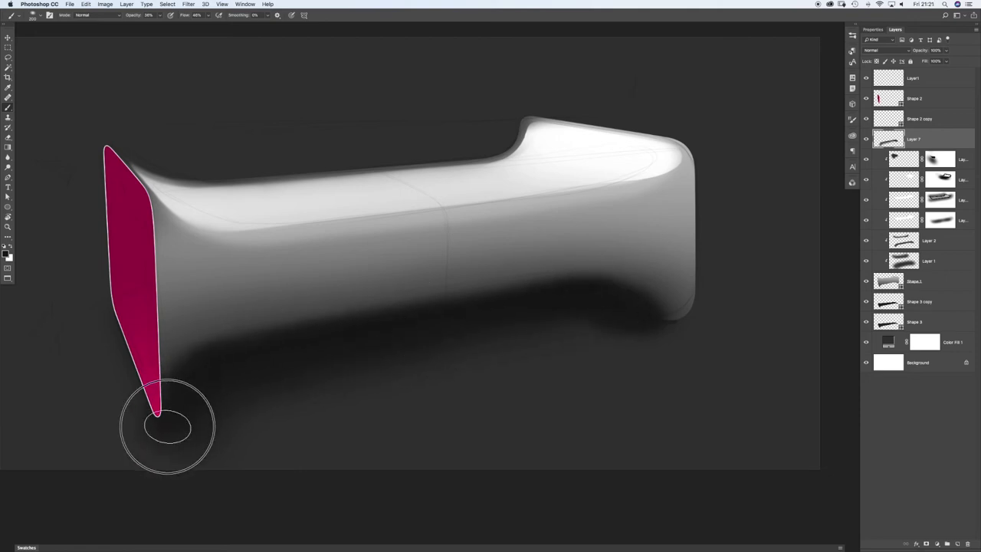
Step: Paint soft dark shading around the magenta face, down its edges and into the lower front corner of the body
{"action": "left_click_drag", "start_coordinate": [116, 247], "coordinate": [131, 364]}
{"action": "left_click_drag", "start_coordinate": [126, 266], "coordinate": [130, 395]}
{"action": "left_click_drag", "start_coordinate": [114, 240], "coordinate": [127, 451]}
{"action": "mouse_move", "coordinate": [117, 236]}
{"action": "left_mouse_down"}
{"action": "mouse_move", "coordinate": [129, 384]}
{"action": "mouse_move", "coordinate": [156, 451]}
{"action": "mouse_move", "coordinate": [142, 381]}
{"action": "mouse_move", "coordinate": [151, 422]}
{"action": "mouse_move", "coordinate": [142, 429]}
{"action": "left_mouse_up"}
{"action": "mouse_move", "coordinate": [118, 257]}
{"action": "left_mouse_down"}
{"action": "mouse_move", "coordinate": [157, 433]}
{"action": "mouse_move", "coordinate": [161, 407]}
{"action": "mouse_move", "coordinate": [173, 427]}
{"action": "mouse_move", "coordinate": [184, 406]}
{"action": "mouse_move", "coordinate": [260, 370]}
{"action": "mouse_move", "coordinate": [431, 344]}
{"action": "mouse_move", "coordinate": [636, 416]}
{"action": "left_mouse_up"}
{"action": "mouse_move", "coordinate": [220, 360]}
{"action": "left_mouse_down"}
{"action": "mouse_move", "coordinate": [186, 372]}
{"action": "mouse_move", "coordinate": [131, 324]}
{"action": "mouse_move", "coordinate": [163, 433]}
{"action": "left_mouse_up"}
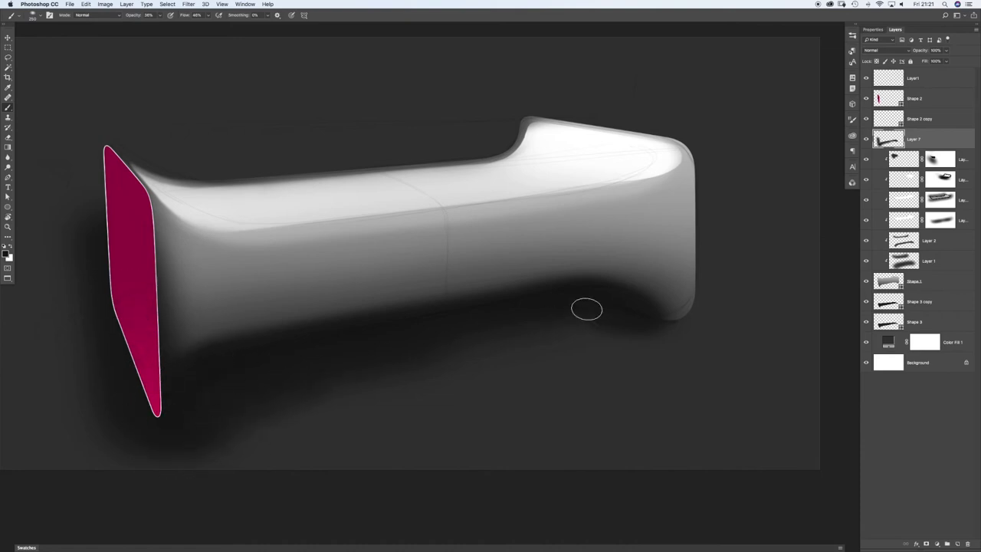
Step: Deepen the underside shading towards the rear corner and clip the shading layer to the body
{"action": "mouse_move", "coordinate": [207, 362]}
{"action": "left_mouse_down"}
{"action": "mouse_move", "coordinate": [204, 378]}
{"action": "mouse_move", "coordinate": [245, 355]}
{"action": "mouse_move", "coordinate": [387, 330]}
{"action": "left_mouse_up"}
{"action": "mouse_move", "coordinate": [547, 296]}
{"action": "left_mouse_down"}
{"action": "mouse_move", "coordinate": [638, 305]}
{"action": "mouse_move", "coordinate": [611, 302]}
{"action": "mouse_move", "coordinate": [621, 293]}
{"action": "mouse_move", "coordinate": [629, 312]}
{"action": "mouse_move", "coordinate": [651, 305]}
{"action": "mouse_move", "coordinate": [607, 295]}
{"action": "mouse_move", "coordinate": [645, 318]}
{"action": "mouse_move", "coordinate": [620, 299]}
{"action": "mouse_move", "coordinate": [646, 296]}
{"action": "mouse_move", "coordinate": [590, 313]}
{"action": "mouse_move", "coordinate": [628, 310]}
{"action": "left_mouse_up"}
{"action": "right_click", "coordinate": [940, 140]}
{"action": "left_click", "coordinate": [881, 269]}
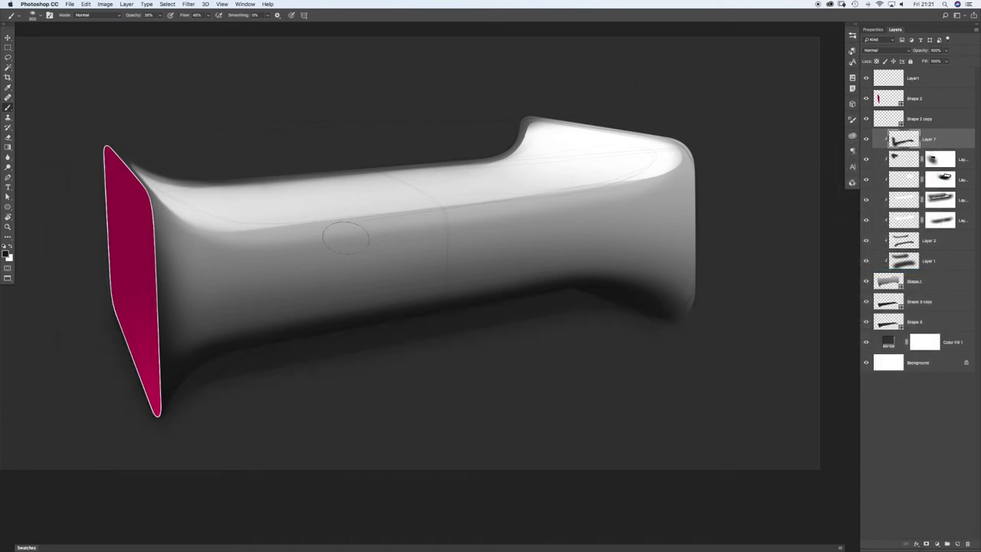
Step: Brush the underside's lower rim with a larger soft brush and reduce the shading layer's opacity
{"action": "key", "text": "bracketright"}
{"action": "key", "text": "bracketright"}
{"action": "key", "text": "bracketright"}
{"action": "key", "text": "bracketright"}
{"action": "key", "text": "bracketright"}
{"action": "key", "text": "bracketleft"}
{"action": "key", "text": "bracketleft"}
{"action": "mouse_move", "coordinate": [215, 394]}
{"action": "left_mouse_down"}
{"action": "mouse_move", "coordinate": [464, 324]}
{"action": "mouse_move", "coordinate": [652, 319]}
{"action": "left_mouse_up"}
{"action": "left_click_drag", "start_coordinate": [940, 63], "coordinate": [937, 63]}
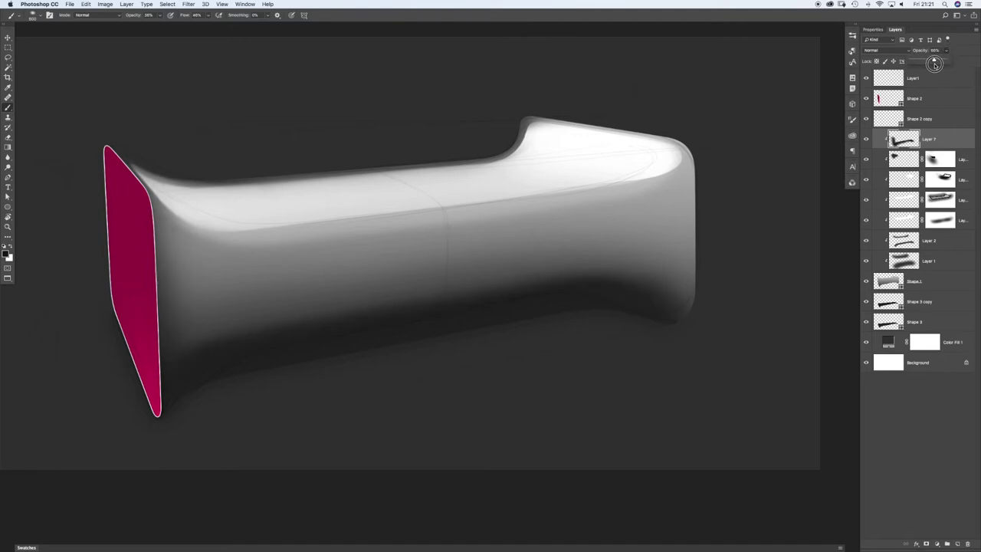
Step: Add a new layer and set up a small, harder brush at 100% opacity
{"action": "left_click", "coordinate": [957, 543]}
{"action": "right_click", "coordinate": [487, 250]}
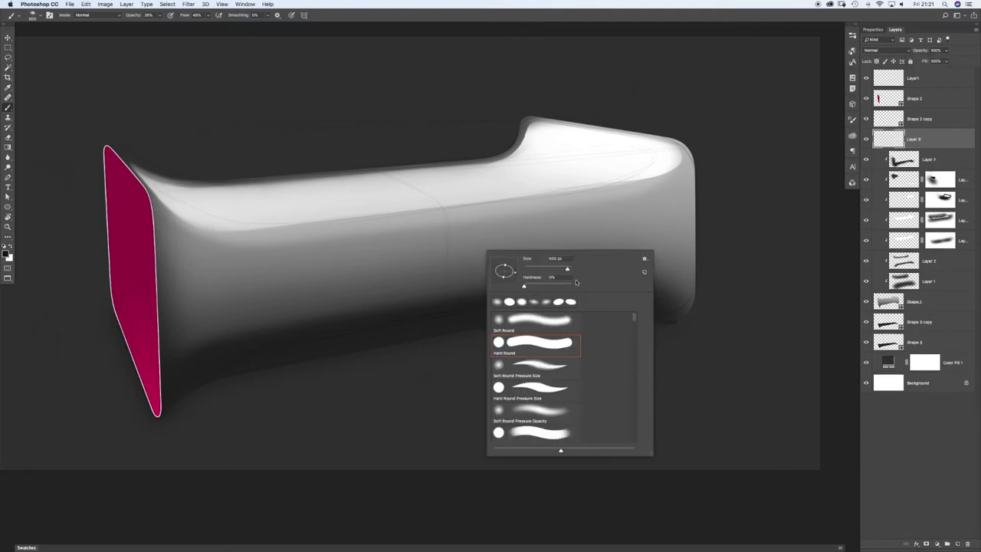
{"action": "left_click", "coordinate": [158, 16]}
{"action": "left_click_drag", "start_coordinate": [159, 15], "coordinate": [184, 28]}
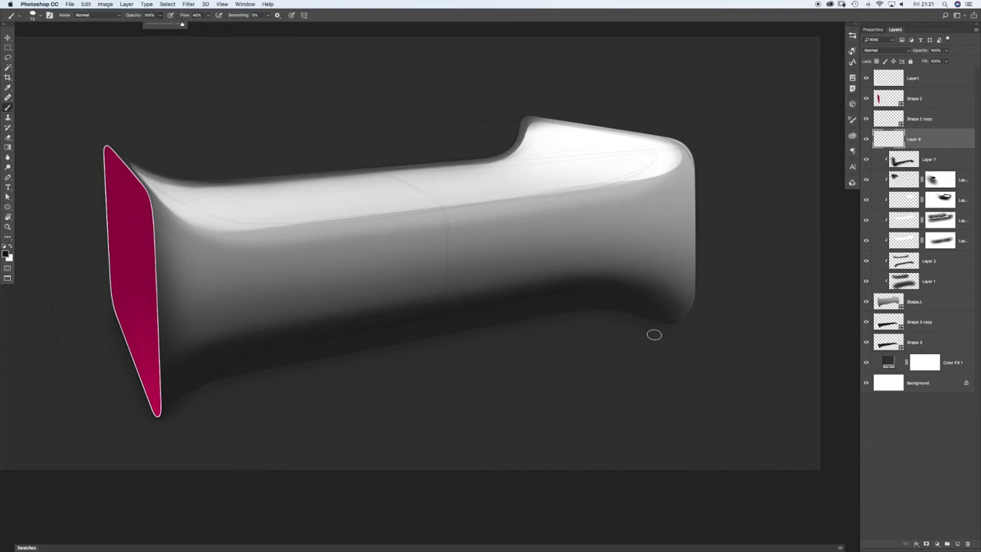
Step: Paint a solid dark core shadow under the body's rear corner, following the curve of the underside
{"action": "mouse_move", "coordinate": [625, 294]}
{"action": "left_mouse_down"}
{"action": "mouse_move", "coordinate": [637, 315]}
{"action": "mouse_move", "coordinate": [621, 294]}
{"action": "mouse_move", "coordinate": [618, 316]}
{"action": "mouse_move", "coordinate": [613, 292]}
{"action": "mouse_move", "coordinate": [579, 291]}
{"action": "mouse_move", "coordinate": [647, 303]}
{"action": "mouse_move", "coordinate": [613, 309]}
{"action": "mouse_move", "coordinate": [619, 297]}
{"action": "mouse_move", "coordinate": [627, 311]}
{"action": "mouse_move", "coordinate": [652, 308]}
{"action": "mouse_move", "coordinate": [600, 312]}
{"action": "mouse_move", "coordinate": [613, 286]}
{"action": "mouse_move", "coordinate": [591, 310]}
{"action": "mouse_move", "coordinate": [642, 304]}
{"action": "left_mouse_up"}
{"action": "mouse_move", "coordinate": [530, 274]}
{"action": "left_mouse_down"}
{"action": "mouse_move", "coordinate": [624, 263]}
{"action": "mouse_move", "coordinate": [707, 280]}
{"action": "mouse_move", "coordinate": [778, 337]}
{"action": "left_mouse_up"}
{"action": "mouse_move", "coordinate": [695, 284]}
{"action": "left_mouse_down"}
{"action": "mouse_move", "coordinate": [694, 312]}
{"action": "mouse_move", "coordinate": [749, 325]}
{"action": "left_mouse_up"}
{"action": "mouse_move", "coordinate": [698, 286]}
{"action": "left_mouse_down"}
{"action": "mouse_move", "coordinate": [725, 304]}
{"action": "mouse_move", "coordinate": [714, 298]}
{"action": "left_mouse_up"}
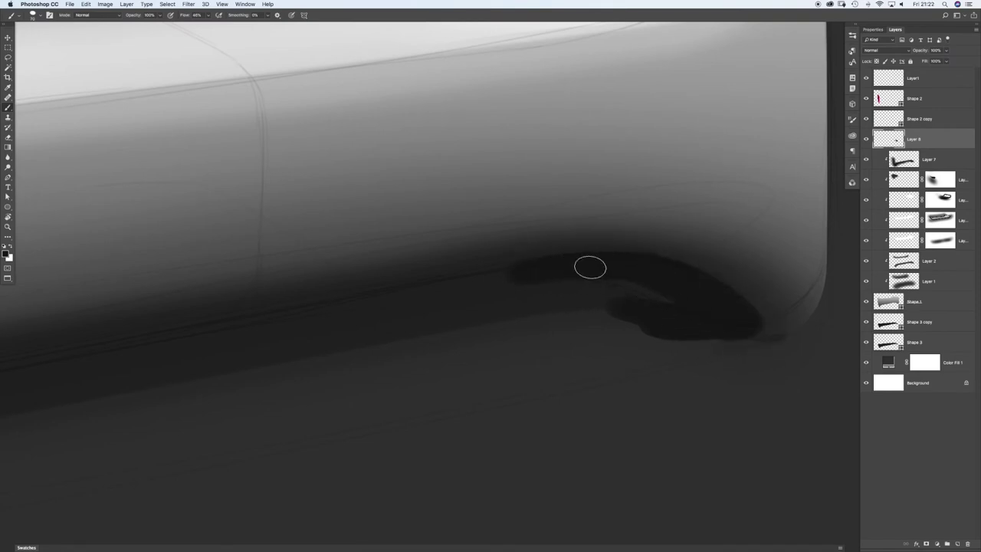
{"action": "mouse_move", "coordinate": [513, 270]}
{"action": "left_mouse_down"}
{"action": "mouse_move", "coordinate": [617, 265]}
{"action": "mouse_move", "coordinate": [590, 264]}
{"action": "left_mouse_up"}
{"action": "left_click_drag", "start_coordinate": [571, 265], "coordinate": [652, 268]}
{"action": "left_click_drag", "start_coordinate": [624, 263], "coordinate": [728, 305]}
{"action": "mouse_move", "coordinate": [648, 264]}
{"action": "left_mouse_down"}
{"action": "mouse_move", "coordinate": [747, 339]}
{"action": "mouse_move", "coordinate": [661, 286]}
{"action": "mouse_move", "coordinate": [652, 298]}
{"action": "mouse_move", "coordinate": [538, 287]}
{"action": "mouse_move", "coordinate": [591, 276]}
{"action": "mouse_move", "coordinate": [524, 273]}
{"action": "mouse_move", "coordinate": [540, 266]}
{"action": "mouse_move", "coordinate": [515, 272]}
{"action": "mouse_move", "coordinate": [619, 262]}
{"action": "mouse_move", "coordinate": [518, 271]}
{"action": "mouse_move", "coordinate": [667, 268]}
{"action": "mouse_move", "coordinate": [576, 263]}
{"action": "mouse_move", "coordinate": [727, 298]}
{"action": "mouse_move", "coordinate": [674, 274]}
{"action": "mouse_move", "coordinate": [747, 339]}
{"action": "left_mouse_up"}
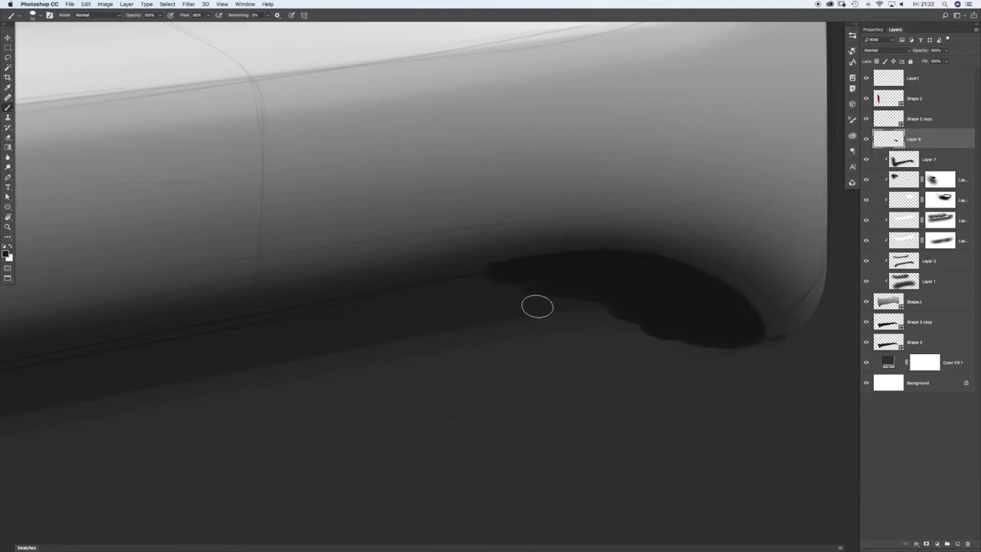
Step: Continue the solid dark shadow along the underside to the magenta face's lower tip and clip its layer to the body
{"action": "key", "text": "super+0"}
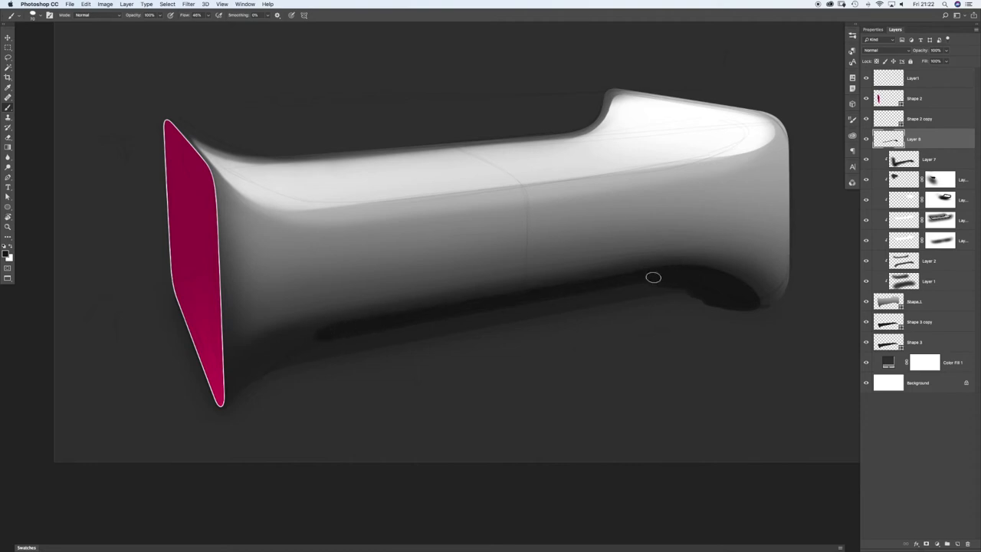
{"action": "mouse_move", "coordinate": [299, 345]}
{"action": "left_mouse_down"}
{"action": "mouse_move", "coordinate": [338, 345]}
{"action": "mouse_move", "coordinate": [250, 317]}
{"action": "mouse_move", "coordinate": [252, 289]}
{"action": "left_mouse_up"}
{"action": "key", "text": "r"}
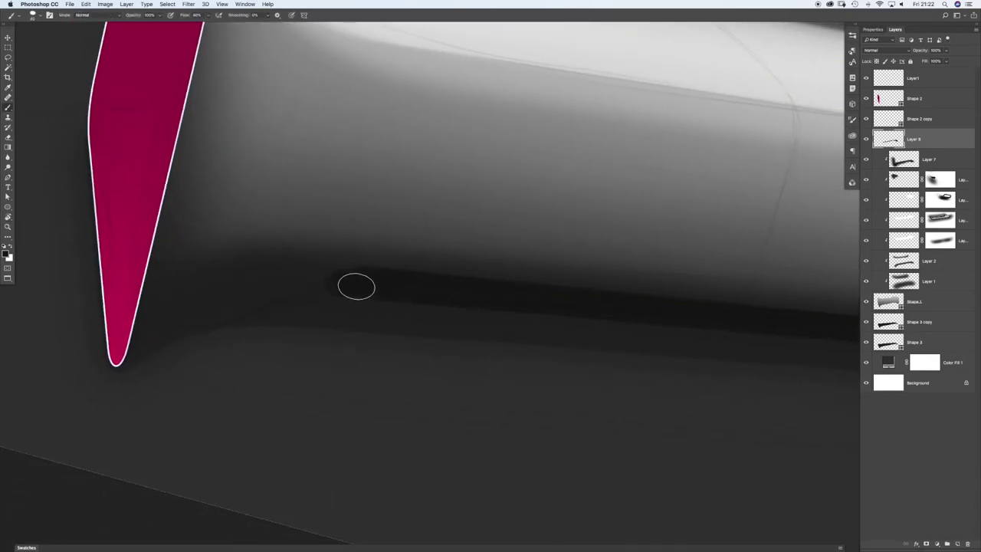
{"action": "key", "text": "bracketright"}
{"action": "key", "text": "bracketright"}
{"action": "mouse_move", "coordinate": [162, 363]}
{"action": "left_mouse_down"}
{"action": "mouse_move", "coordinate": [261, 307]}
{"action": "mouse_move", "coordinate": [309, 297]}
{"action": "mouse_move", "coordinate": [223, 329]}
{"action": "left_mouse_up"}
{"action": "mouse_move", "coordinate": [310, 293]}
{"action": "left_mouse_down"}
{"action": "mouse_move", "coordinate": [375, 291]}
{"action": "mouse_move", "coordinate": [309, 291]}
{"action": "mouse_move", "coordinate": [364, 291]}
{"action": "mouse_move", "coordinate": [176, 352]}
{"action": "mouse_move", "coordinate": [351, 292]}
{"action": "mouse_move", "coordinate": [384, 291]}
{"action": "mouse_move", "coordinate": [162, 365]}
{"action": "mouse_move", "coordinate": [211, 324]}
{"action": "left_mouse_up"}
{"action": "left_click_drag", "start_coordinate": [283, 312], "coordinate": [516, 322]}
{"action": "mouse_move", "coordinate": [193, 365]}
{"action": "left_mouse_down"}
{"action": "mouse_move", "coordinate": [170, 359]}
{"action": "mouse_move", "coordinate": [227, 315]}
{"action": "mouse_move", "coordinate": [192, 333]}
{"action": "mouse_move", "coordinate": [257, 303]}
{"action": "left_mouse_up"}
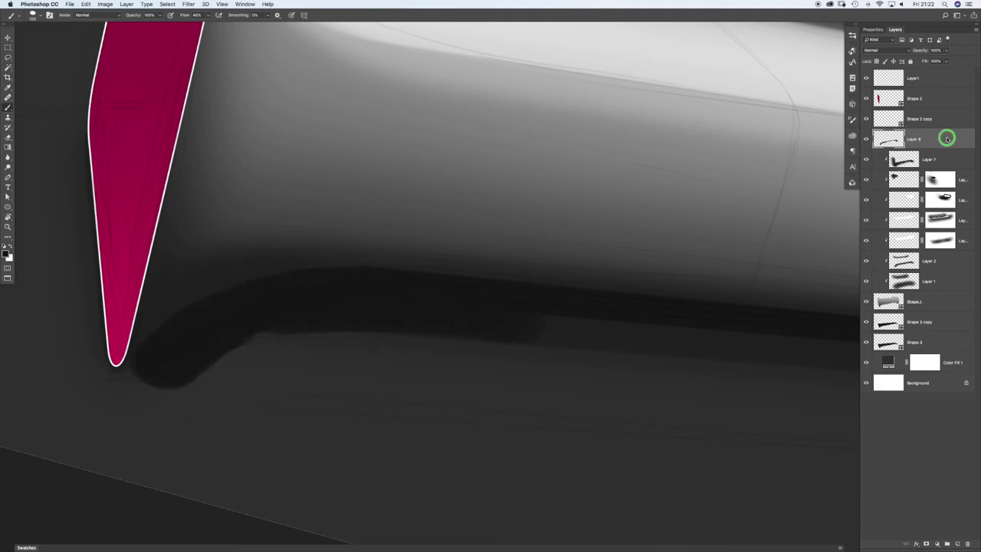
{"action": "right_click", "coordinate": [947, 139]}
{"action": "left_click", "coordinate": [892, 264]}
Step: Shrink the brush and paint the dark core shadow as a smooth curve from the underside to the magenta face's lower tip
{"action": "mouse_move", "coordinate": [539, 241]}
{"action": "left_mouse_down"}
{"action": "mouse_move", "coordinate": [525, 241]}
{"action": "mouse_move", "coordinate": [540, 241]}
{"action": "left_mouse_up"}
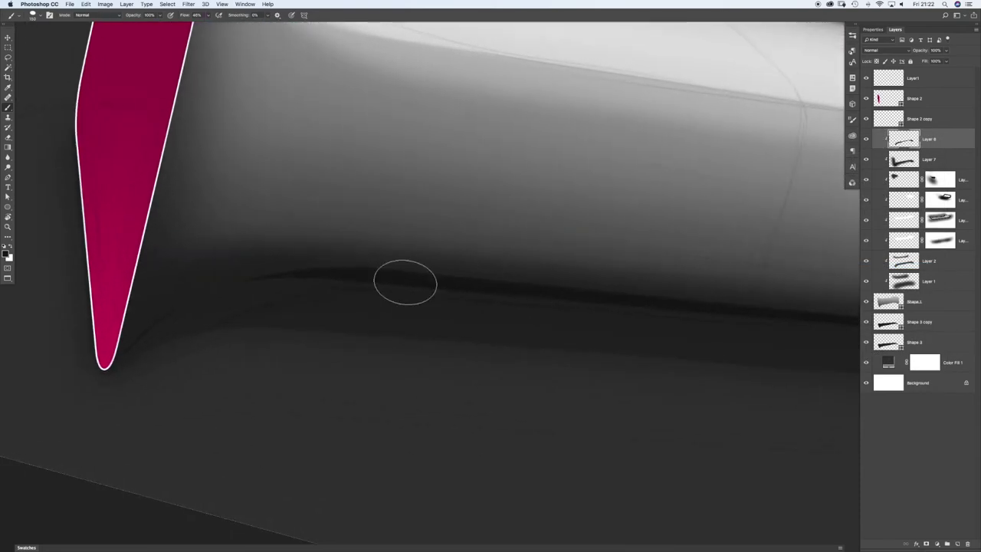
{"action": "key", "text": "bracketleft"}
{"action": "key", "text": "bracketleft"}
{"action": "key", "text": "bracketleft"}
{"action": "mouse_move", "coordinate": [160, 335]}
{"action": "left_mouse_down"}
{"action": "mouse_move", "coordinate": [321, 282]}
{"action": "mouse_move", "coordinate": [224, 292]}
{"action": "mouse_move", "coordinate": [336, 280]}
{"action": "left_mouse_up"}
{"action": "left_click_drag", "start_coordinate": [335, 279], "coordinate": [380, 282]}
{"action": "left_click_drag", "start_coordinate": [230, 280], "coordinate": [331, 279]}
{"action": "mouse_move", "coordinate": [249, 276]}
{"action": "left_mouse_down"}
{"action": "mouse_move", "coordinate": [218, 284]}
{"action": "mouse_move", "coordinate": [145, 349]}
{"action": "left_mouse_up"}
{"action": "mouse_move", "coordinate": [178, 305]}
{"action": "left_mouse_down"}
{"action": "mouse_move", "coordinate": [144, 344]}
{"action": "mouse_move", "coordinate": [222, 282]}
{"action": "mouse_move", "coordinate": [183, 296]}
{"action": "mouse_move", "coordinate": [279, 279]}
{"action": "mouse_move", "coordinate": [194, 288]}
{"action": "mouse_move", "coordinate": [361, 281]}
{"action": "mouse_move", "coordinate": [233, 277]}
{"action": "mouse_move", "coordinate": [421, 281]}
{"action": "mouse_move", "coordinate": [236, 278]}
{"action": "left_mouse_up"}
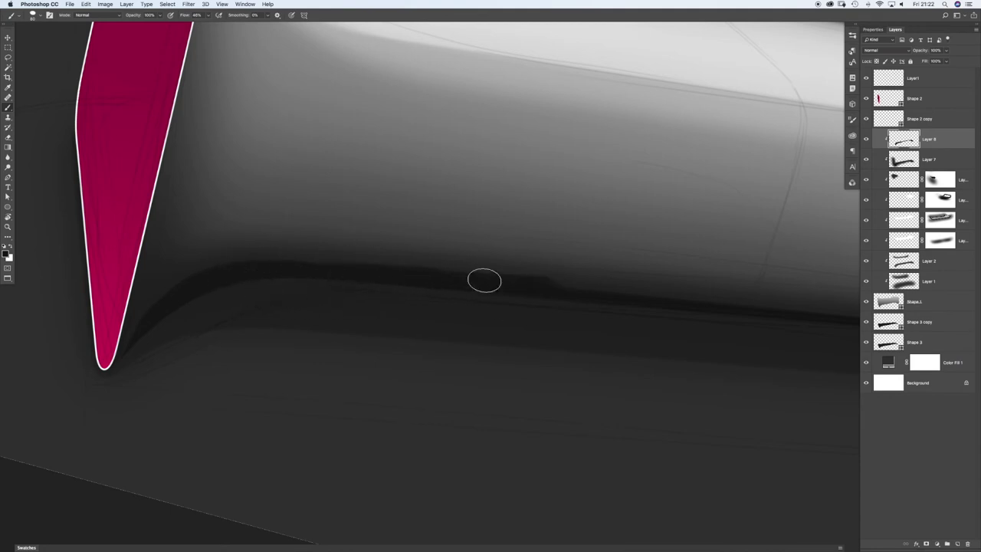
{"action": "left_click_drag", "start_coordinate": [557, 290], "coordinate": [314, 281]}
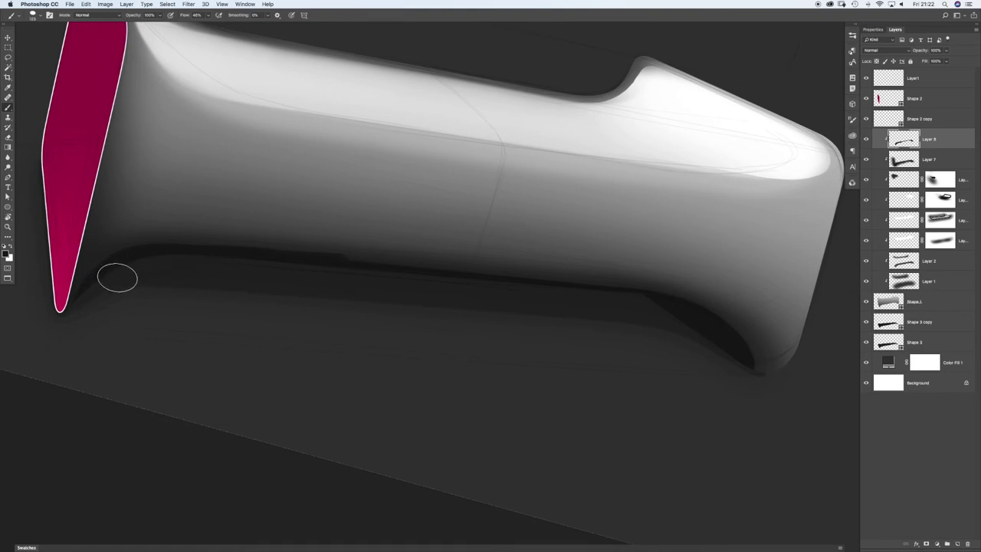
Step: Fill out the core shadow beneath the curve beside the magenta face and under the body's rear corner
{"action": "mouse_move", "coordinate": [123, 273]}
{"action": "left_mouse_down"}
{"action": "mouse_move", "coordinate": [100, 287]}
{"action": "mouse_move", "coordinate": [153, 265]}
{"action": "left_mouse_up"}
{"action": "left_click_drag", "start_coordinate": [87, 297], "coordinate": [171, 265]}
{"action": "mouse_move", "coordinate": [652, 303]}
{"action": "left_mouse_down"}
{"action": "mouse_move", "coordinate": [630, 301]}
{"action": "mouse_move", "coordinate": [697, 322]}
{"action": "mouse_move", "coordinate": [719, 349]}
{"action": "left_mouse_up"}
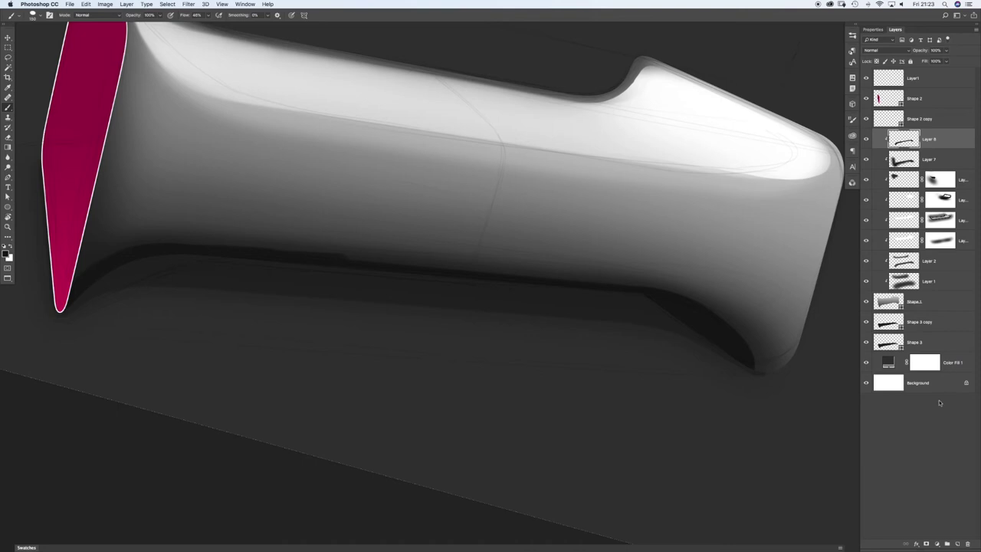
{"action": "mouse_move", "coordinate": [670, 324]}
{"action": "left_mouse_down"}
{"action": "mouse_move", "coordinate": [714, 333]}
{"action": "mouse_move", "coordinate": [679, 312]}
{"action": "mouse_move", "coordinate": [723, 344]}
{"action": "mouse_move", "coordinate": [665, 307]}
{"action": "left_mouse_up"}
Step: Add a mask to the core shadow layer and trim the shadow's upper edge along the underside towards the magenta face
{"action": "left_click", "coordinate": [927, 544]}
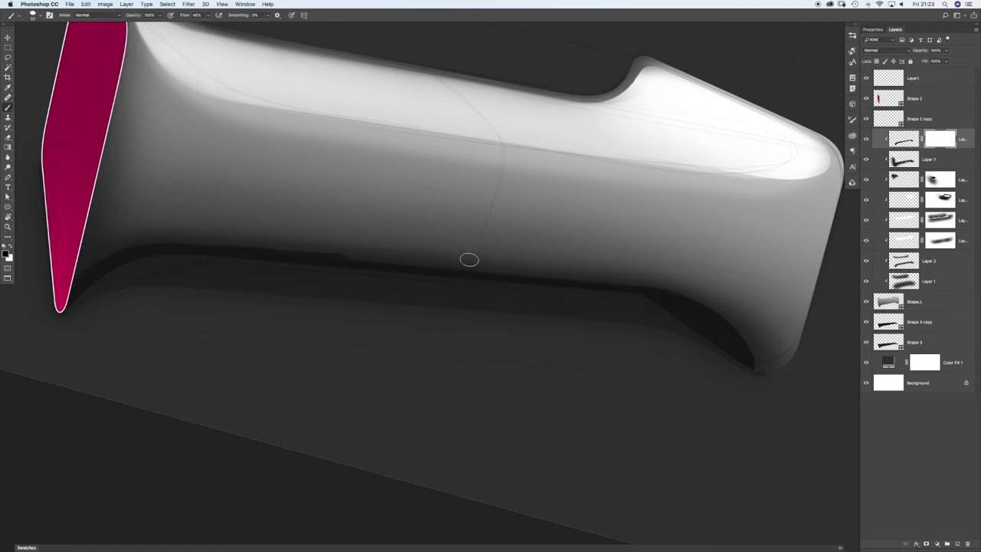
{"action": "left_click_drag", "start_coordinate": [151, 240], "coordinate": [151, 240]}
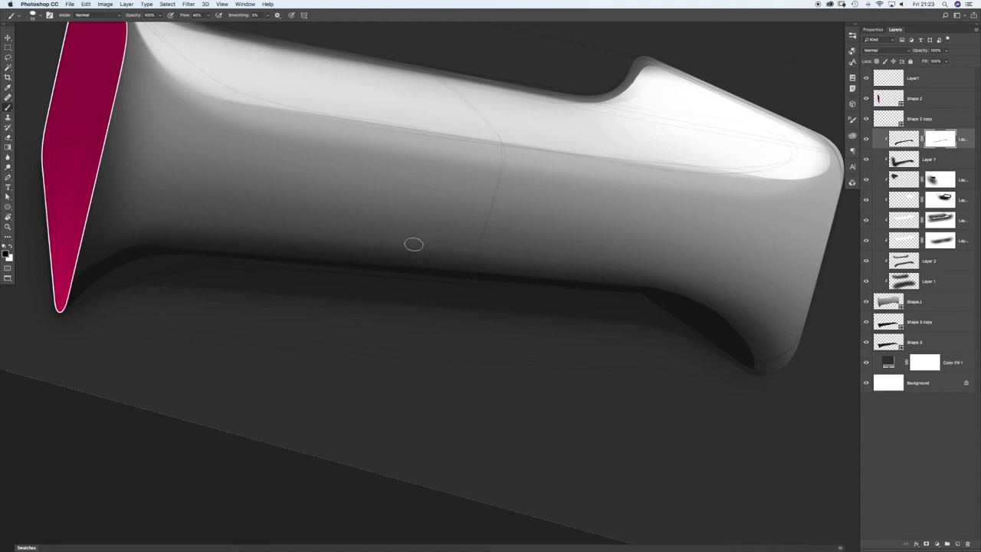
{"action": "key", "text": "super+z"}
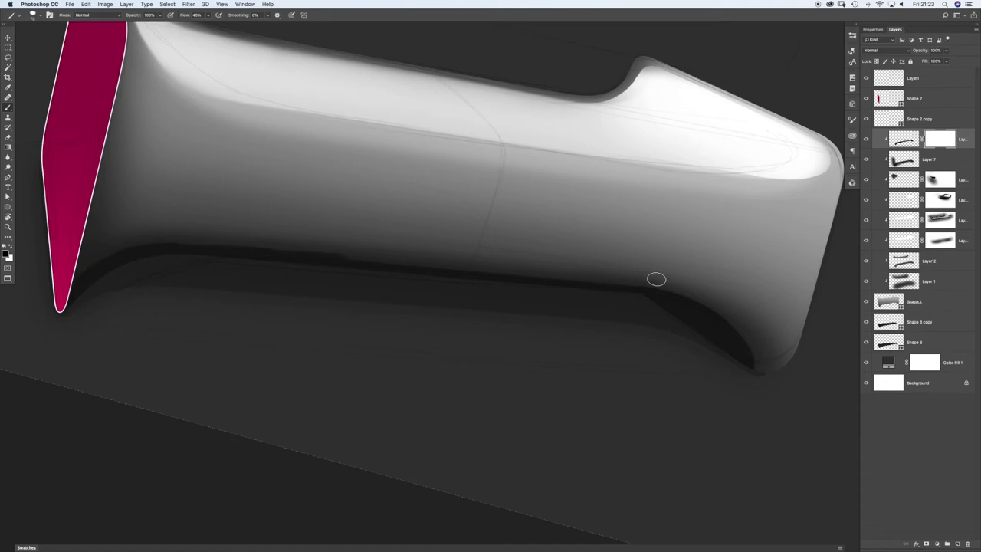
{"action": "key", "text": "super+shift+z"}
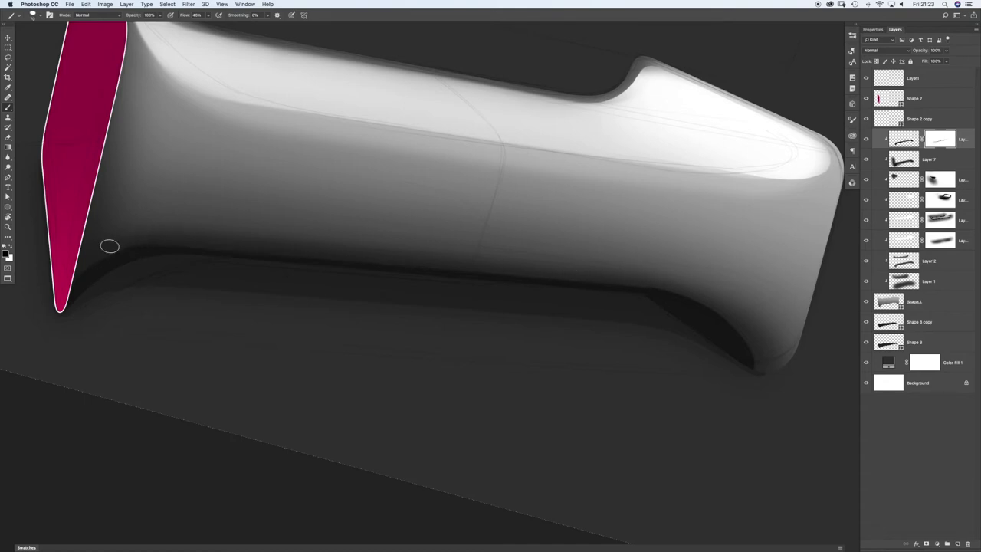
{"action": "left_click_drag", "start_coordinate": [65, 279], "coordinate": [123, 239]}
{"action": "mouse_move", "coordinate": [93, 295]}
{"action": "left_mouse_down"}
{"action": "mouse_move", "coordinate": [134, 289]}
{"action": "mouse_move", "coordinate": [329, 313]}
{"action": "left_mouse_up"}
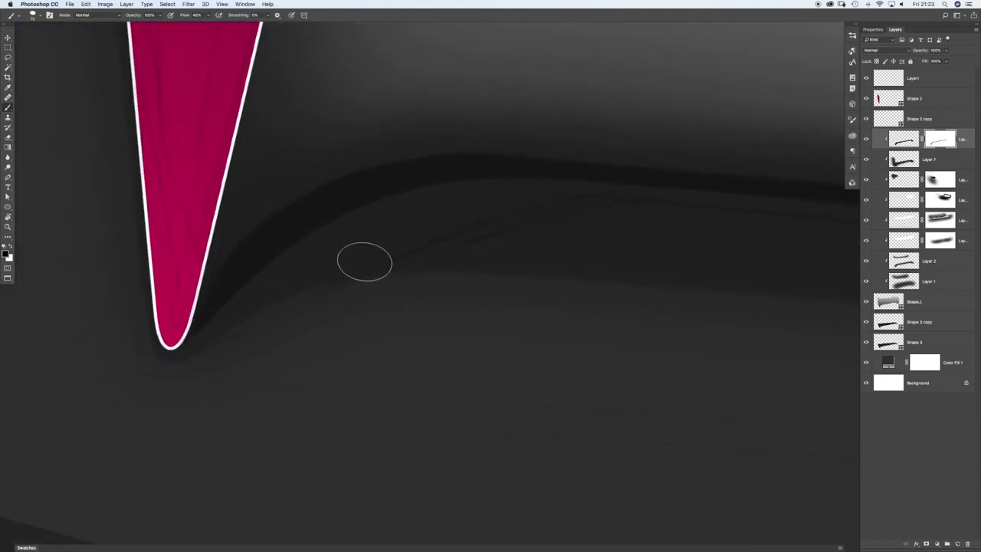
Step: Refine the core shadow's mask along the curve beside the magenta face and at the tip of the rear corner
{"action": "left_click_drag", "start_coordinate": [505, 134], "coordinate": [533, 135]}
{"action": "mouse_move", "coordinate": [413, 130]}
{"action": "left_mouse_down"}
{"action": "mouse_move", "coordinate": [523, 136]}
{"action": "mouse_move", "coordinate": [492, 133]}
{"action": "left_mouse_up"}
{"action": "left_click_drag", "start_coordinate": [348, 151], "coordinate": [424, 136]}
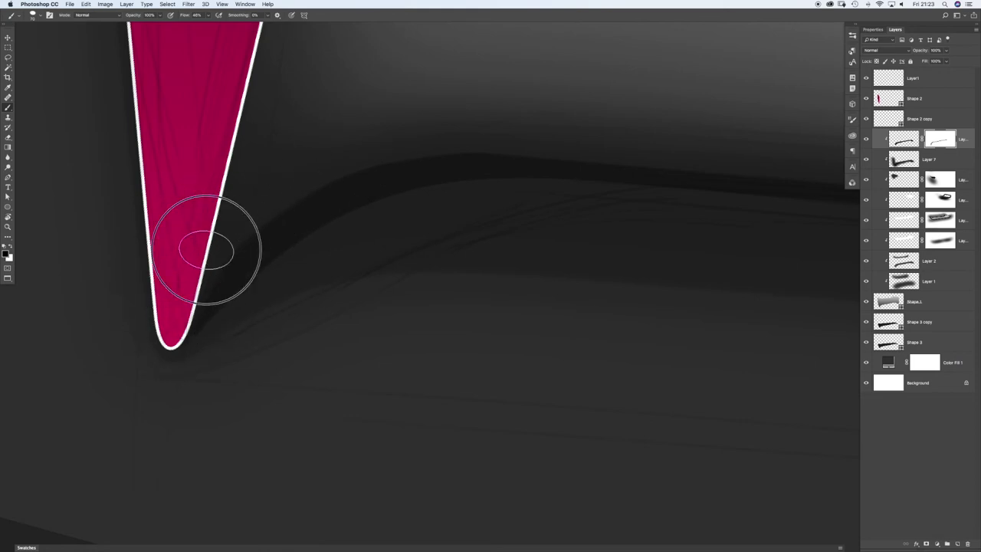
{"action": "left_click_drag", "start_coordinate": [587, 208], "coordinate": [359, 206]}
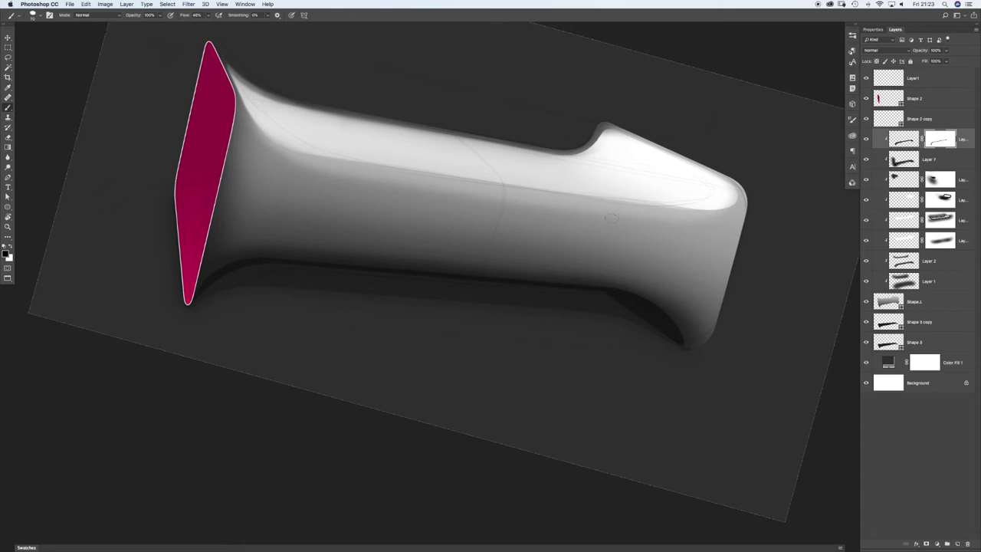
{"action": "left_click_drag", "start_coordinate": [680, 344], "coordinate": [725, 354]}
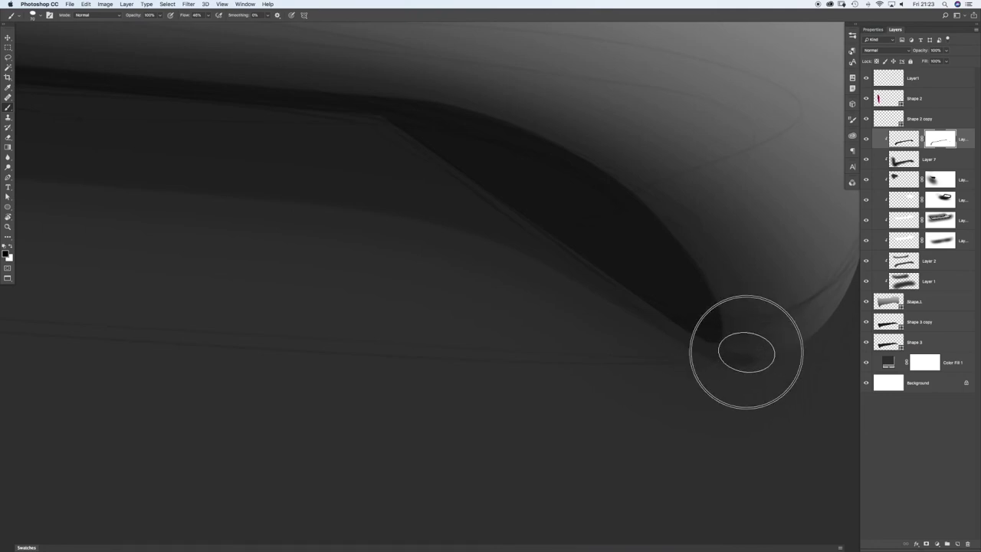
{"action": "scroll", "coordinate": [679, 361], "scroll_direction": "down", "scroll_amount": 5}
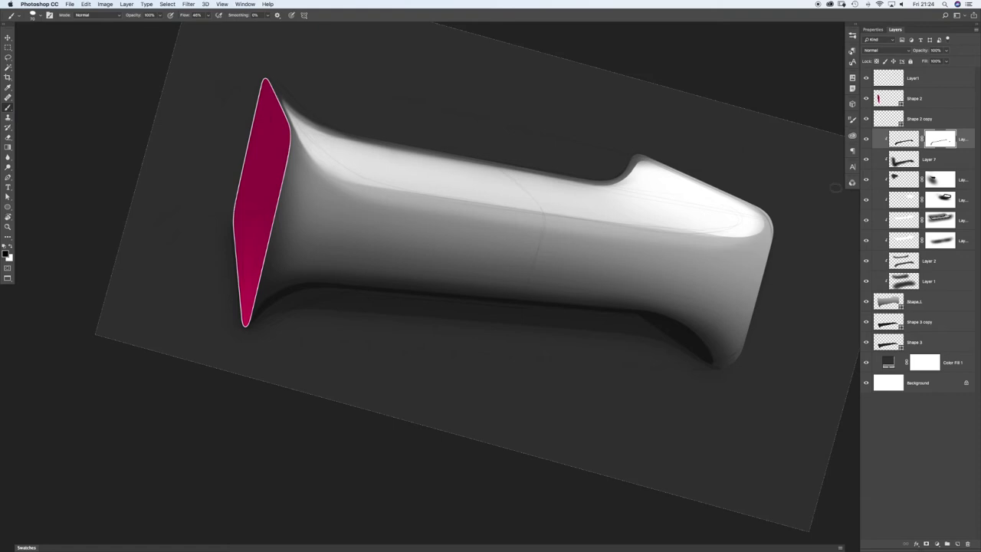
Step: Slightly lower Layer 7's opacity and reduce the masked core shadow layer above it to 91% opacity
{"action": "left_click", "coordinate": [906, 158]}
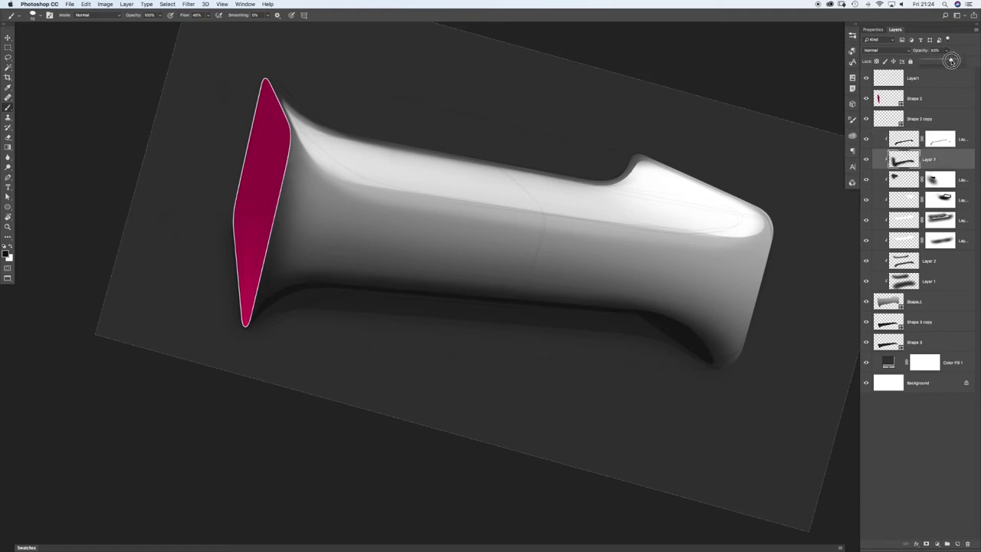
{"action": "left_click", "coordinate": [907, 137]}
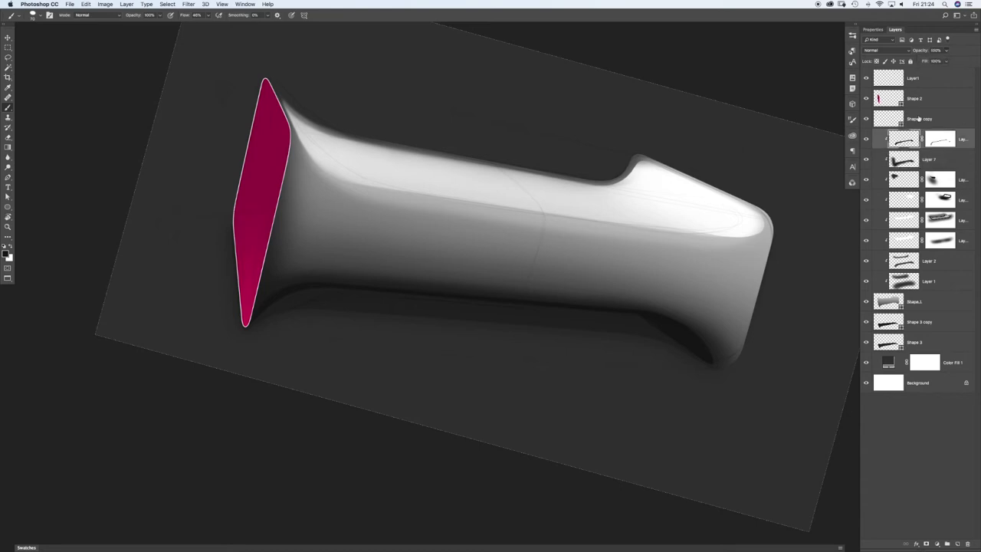
{"action": "left_click_drag", "start_coordinate": [948, 54], "coordinate": [945, 62]}
Step: Add a new clipped layer directly above the masked rear highlight layer and choose a dark grey foreground colour for the brush
{"action": "left_click_drag", "start_coordinate": [594, 296], "coordinate": [588, 298]}
{"action": "key", "text": "r"}
{"action": "left_click_drag", "start_coordinate": [223, 169], "coordinate": [239, 246]}
{"action": "key", "text": "super+space"}
{"action": "left_click_drag", "start_coordinate": [551, 240], "coordinate": [454, 248]}
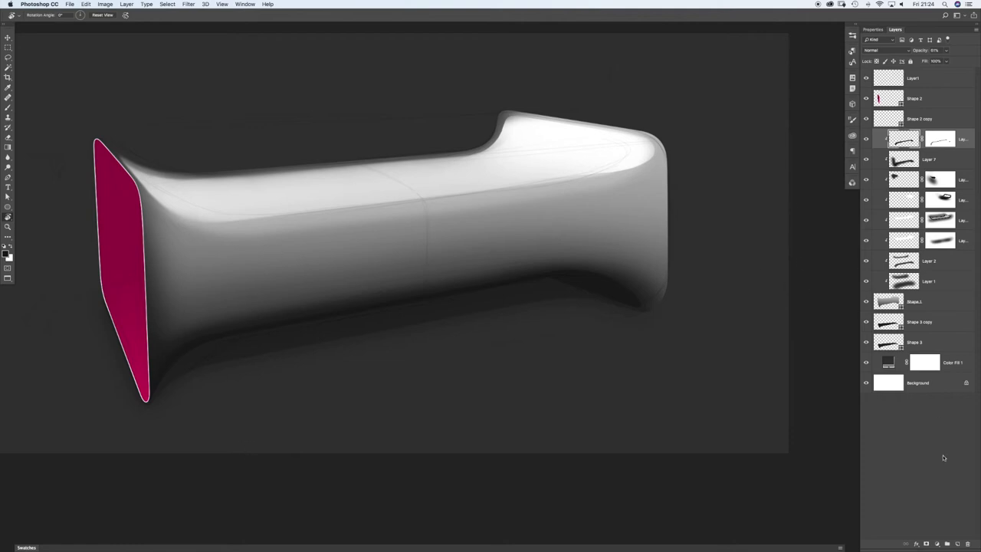
{"action": "left_click", "coordinate": [897, 199]}
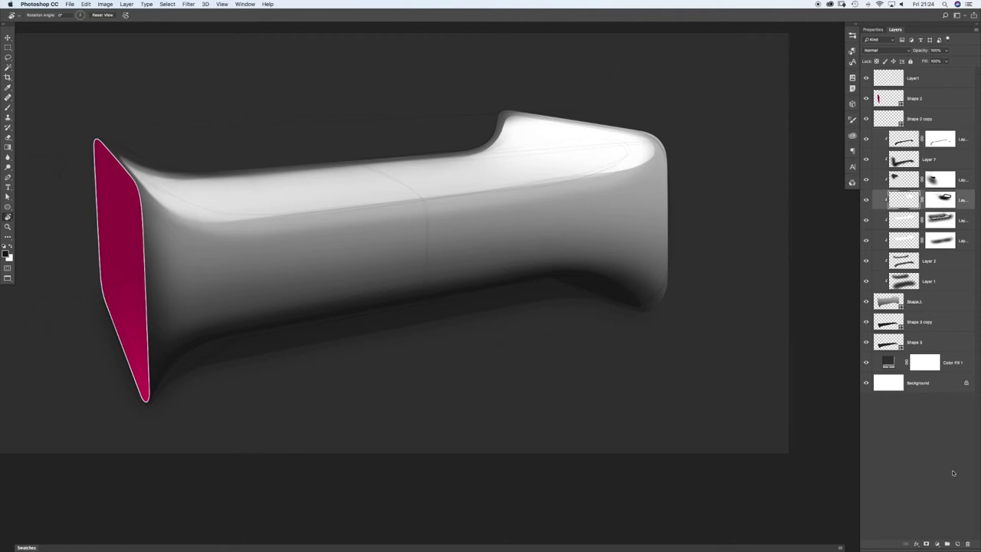
{"action": "left_click", "coordinate": [958, 543]}
{"action": "key", "text": "b"}
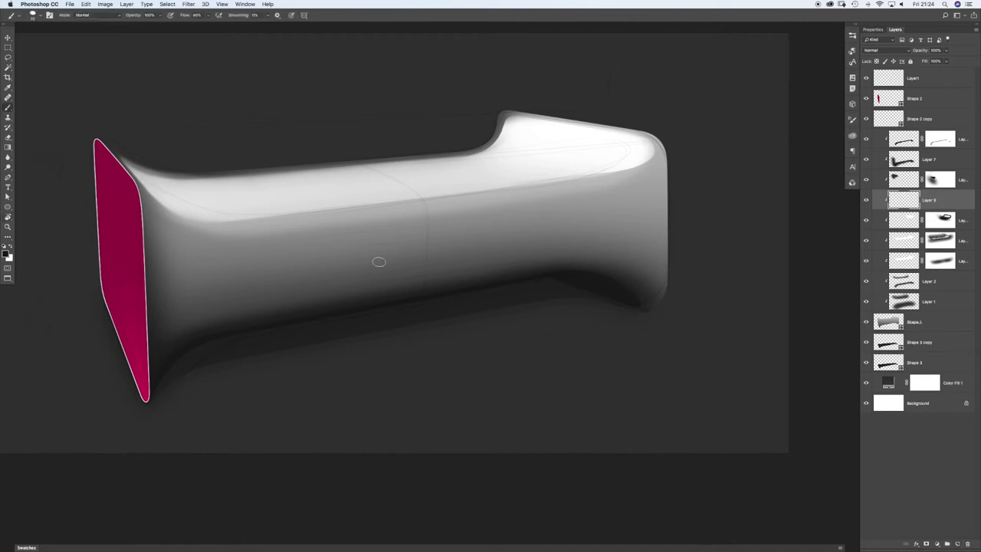
{"action": "left_click", "coordinate": [7, 253]}
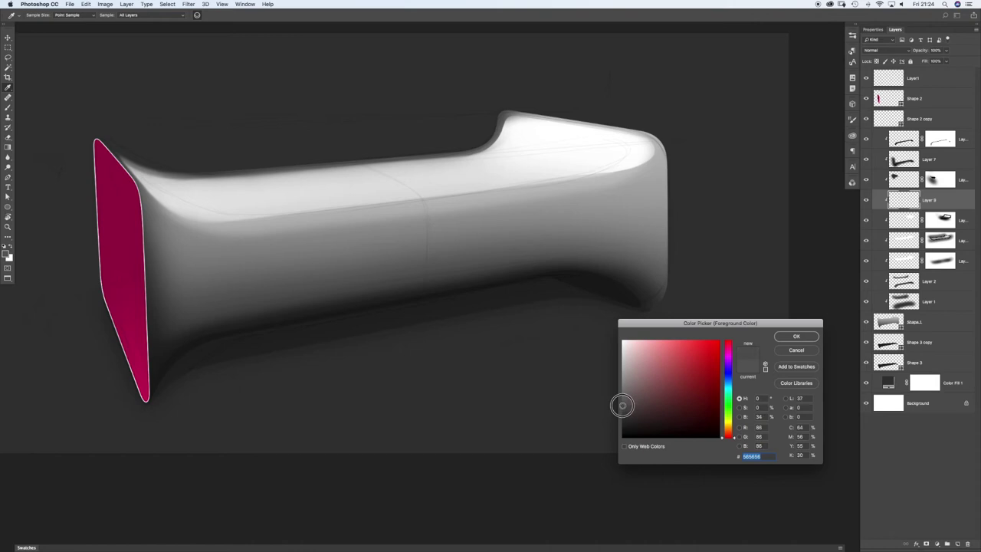
{"action": "key", "text": "Return"}
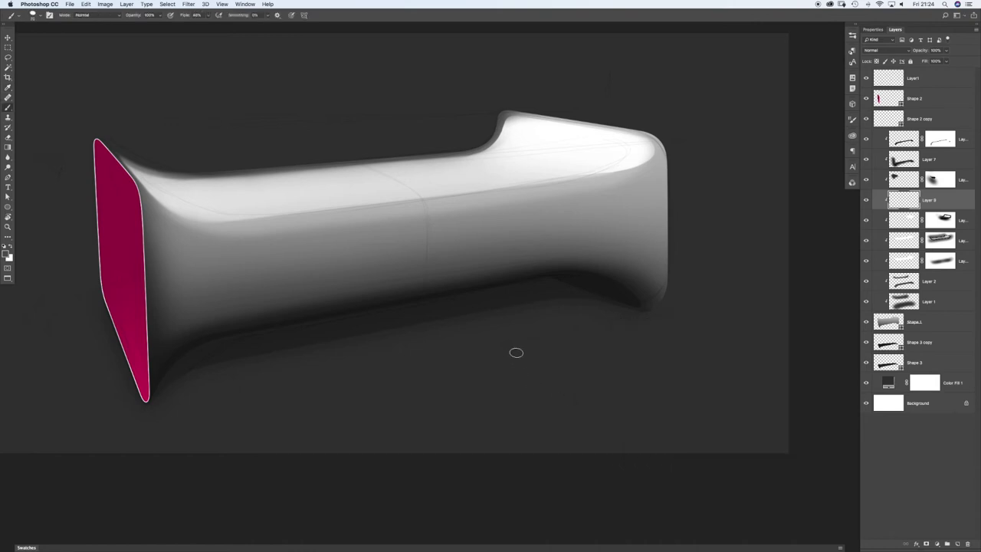
Step: Set the brush to 1300 px at 100% hardness and paint a broad dark grey band across the body's lower half
{"action": "key", "text": "bracketright"}
{"action": "key", "text": "bracketright"}
{"action": "key", "text": "bracketright"}
{"action": "key", "text": "bracketright"}
{"action": "key", "text": "bracketright"}
{"action": "key", "text": "bracketright"}
{"action": "key", "text": "bracketright"}
{"action": "key", "text": "bracketright"}
{"action": "right_click", "coordinate": [580, 317]}
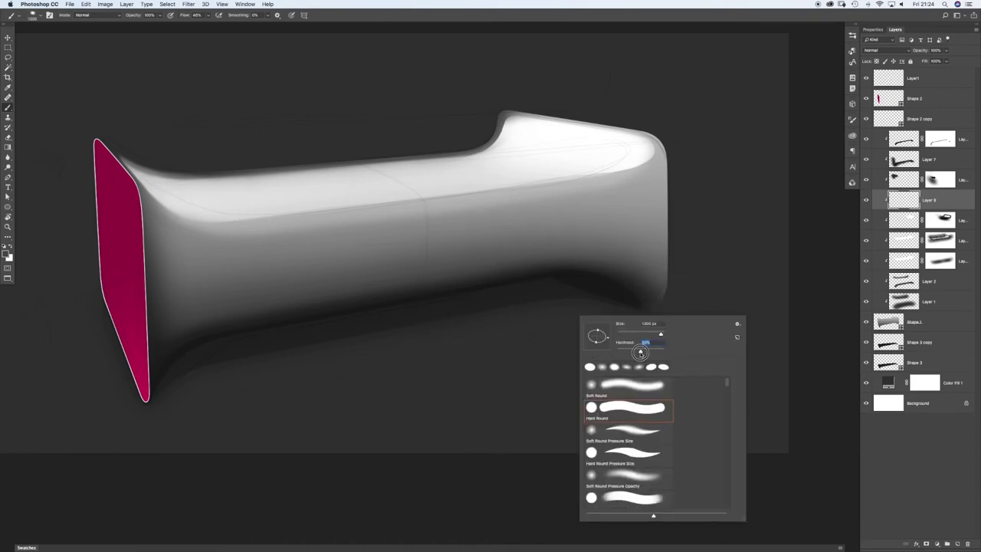
{"action": "left_click_drag", "start_coordinate": [671, 353], "coordinate": [676, 353]}
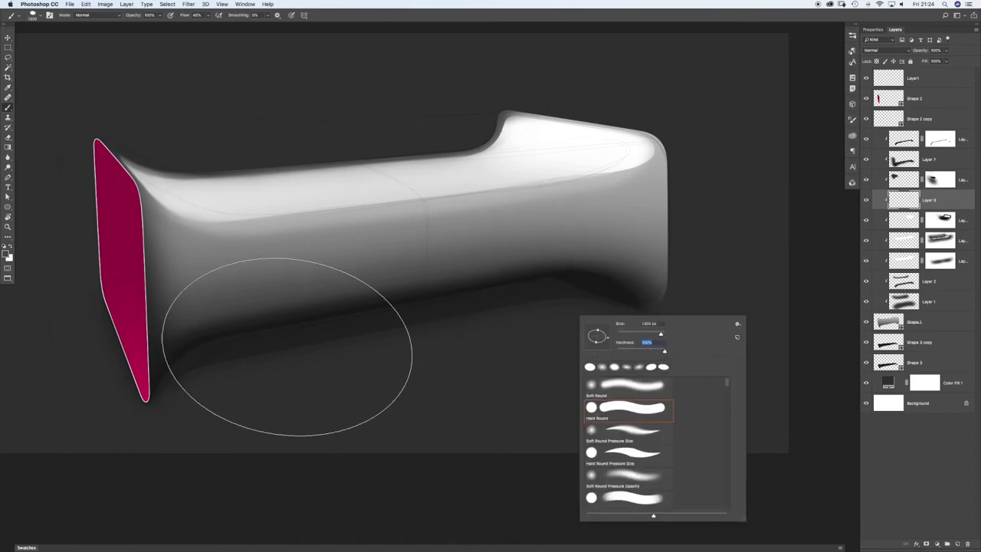
{"action": "key", "text": "Return"}
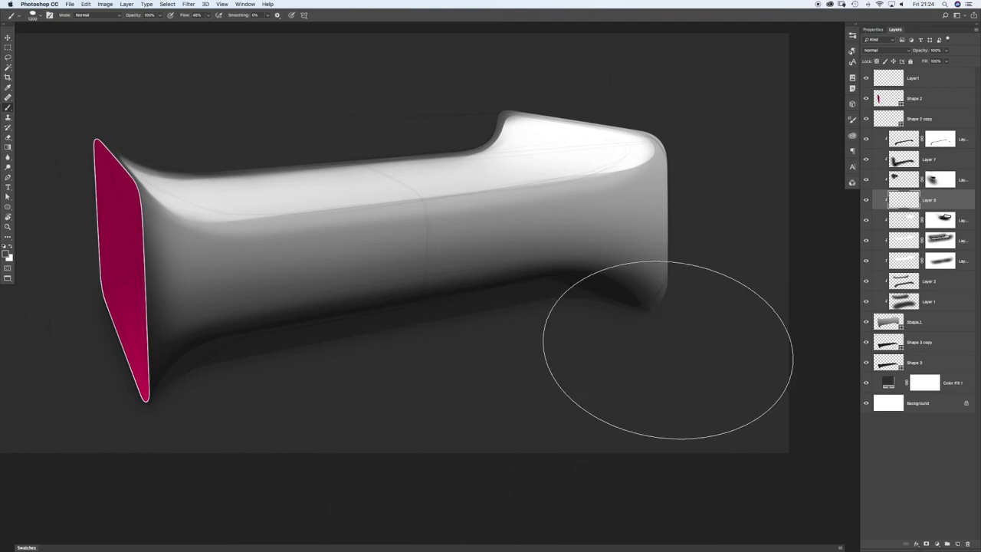
{"action": "mouse_move", "coordinate": [629, 328]}
{"action": "left_mouse_down"}
{"action": "mouse_move", "coordinate": [512, 325]}
{"action": "mouse_move", "coordinate": [170, 396]}
{"action": "mouse_move", "coordinate": [367, 347]}
{"action": "mouse_move", "coordinate": [593, 332]}
{"action": "mouse_move", "coordinate": [188, 374]}
{"action": "mouse_move", "coordinate": [426, 339]}
{"action": "mouse_move", "coordinate": [475, 356]}
{"action": "left_mouse_up"}
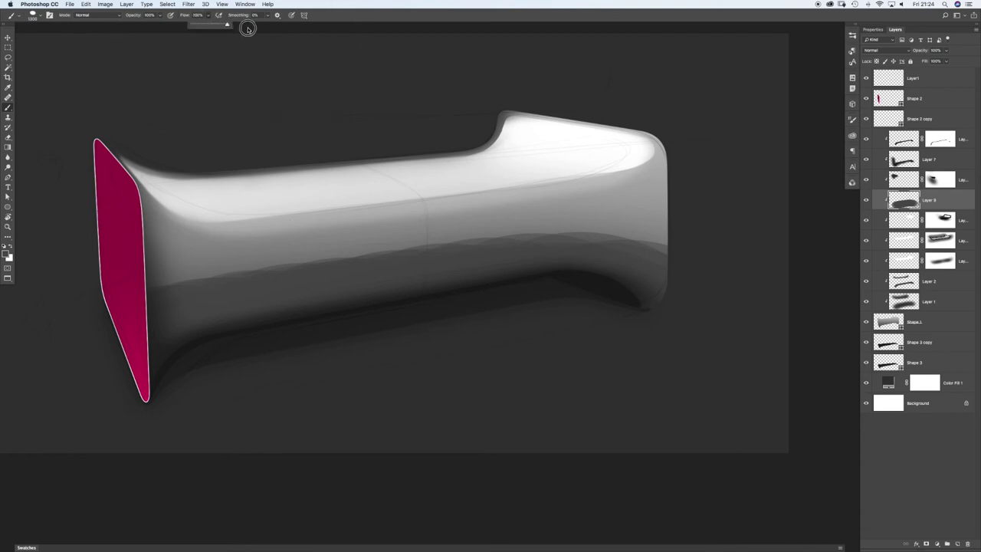
Step: Raise the flow to 100%, reduce the brush to 400 px and repaint the grey band solidly from the magenta face to the rear edge
{"action": "key", "text": "bracketleft"}
{"action": "key", "text": "bracketleft"}
{"action": "key", "text": "bracketleft"}
{"action": "key", "text": "bracketleft"}
{"action": "key", "text": "bracketleft"}
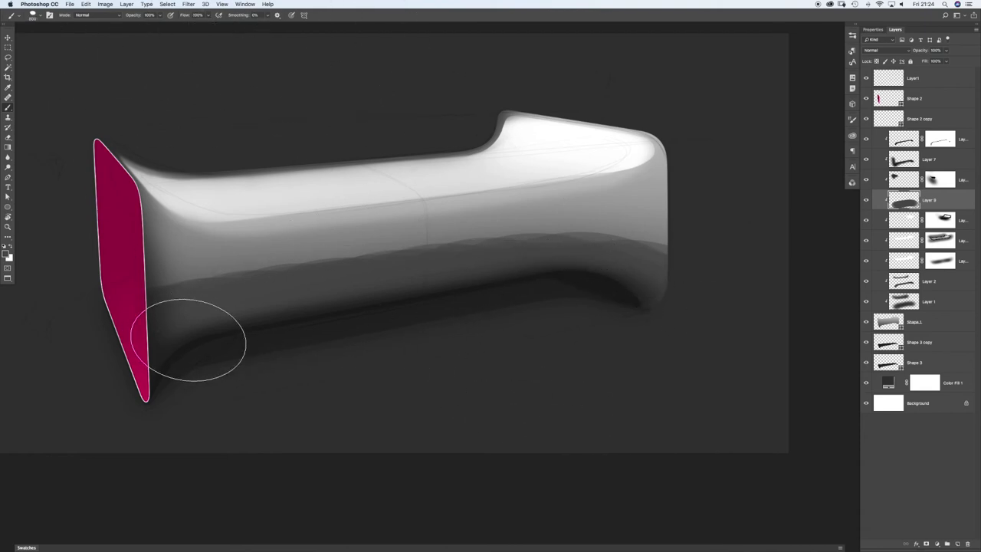
{"action": "key", "text": "bracketleft"}
{"action": "key", "text": "bracketleft"}
{"action": "key", "text": "bracketleft"}
{"action": "left_click_drag", "start_coordinate": [250, 301], "coordinate": [466, 266]}
{"action": "left_click_drag", "start_coordinate": [204, 308], "coordinate": [589, 258]}
{"action": "mouse_move", "coordinate": [271, 295]}
{"action": "left_mouse_down"}
{"action": "mouse_move", "coordinate": [501, 264]}
{"action": "mouse_move", "coordinate": [673, 257]}
{"action": "left_mouse_up"}
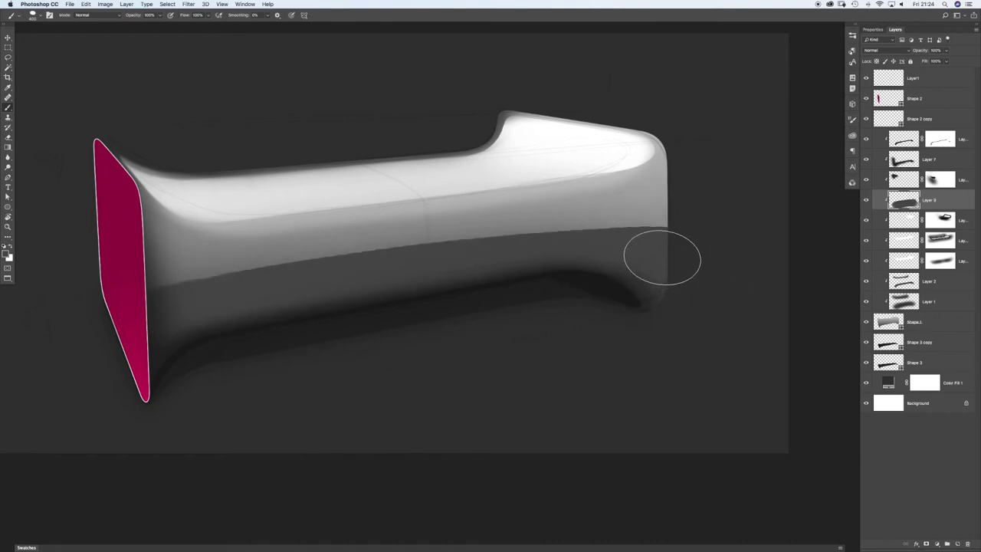
Step: Paint straight strokes between the body's rear edge and the magenta face to straighten the grey band's upper edge
{"action": "left_click_drag", "start_coordinate": [489, 259], "coordinate": [554, 257]}
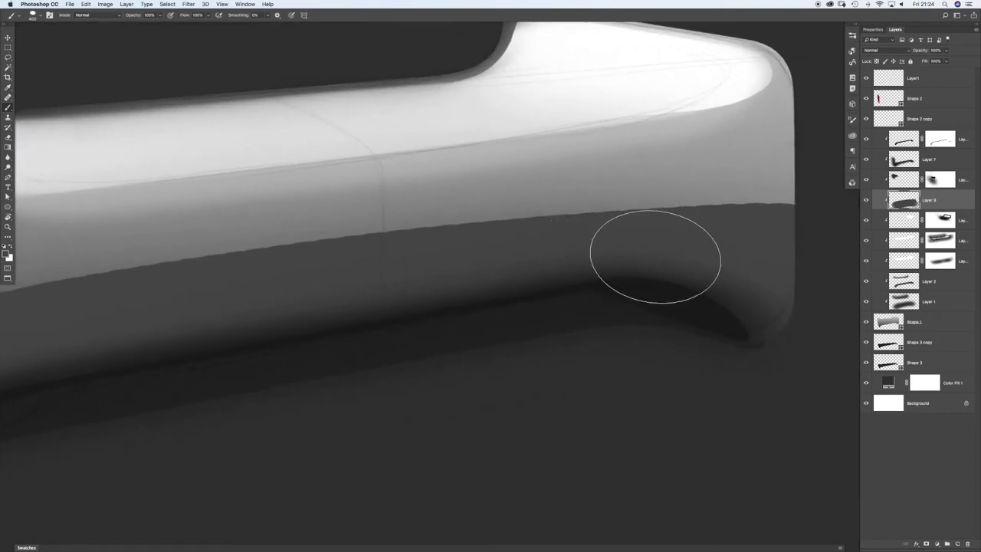
{"action": "left_click", "coordinate": [783, 230]}
{"action": "left_click", "coordinate": [105, 323], "text": "shift"}
{"action": "mouse_move", "coordinate": [325, 316]}
{"action": "left_mouse_down"}
{"action": "mouse_move", "coordinate": [531, 273]}
{"action": "mouse_move", "coordinate": [502, 273]}
{"action": "left_mouse_up"}
{"action": "left_click", "coordinate": [804, 226]}
{"action": "left_click", "coordinate": [243, 305], "text": "shift"}
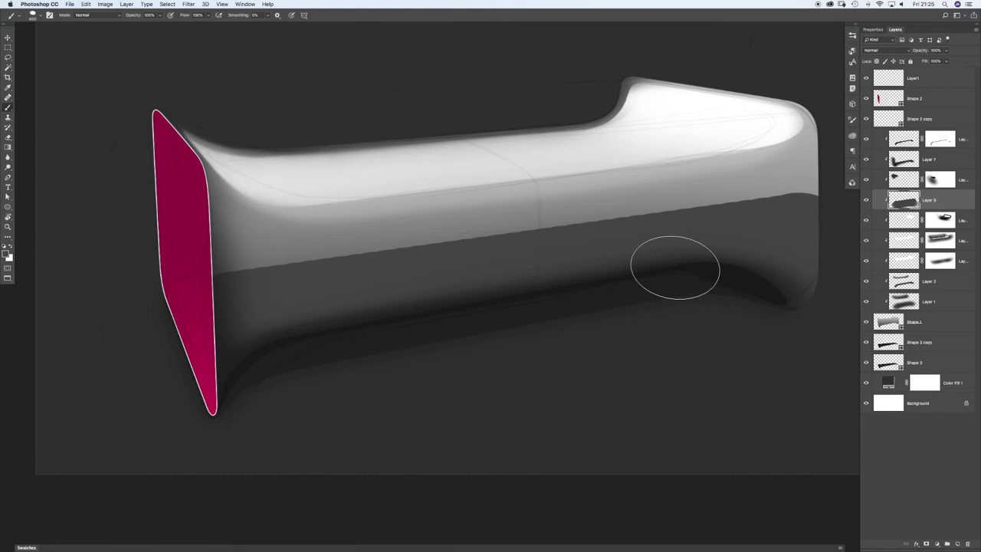
{"action": "left_click", "coordinate": [228, 303], "text": "shift"}
Step: Mask the grey band with a small brush at 100% hardness, trimming its upper edge straight with downward curves at both ends
{"action": "left_click", "coordinate": [926, 543]}
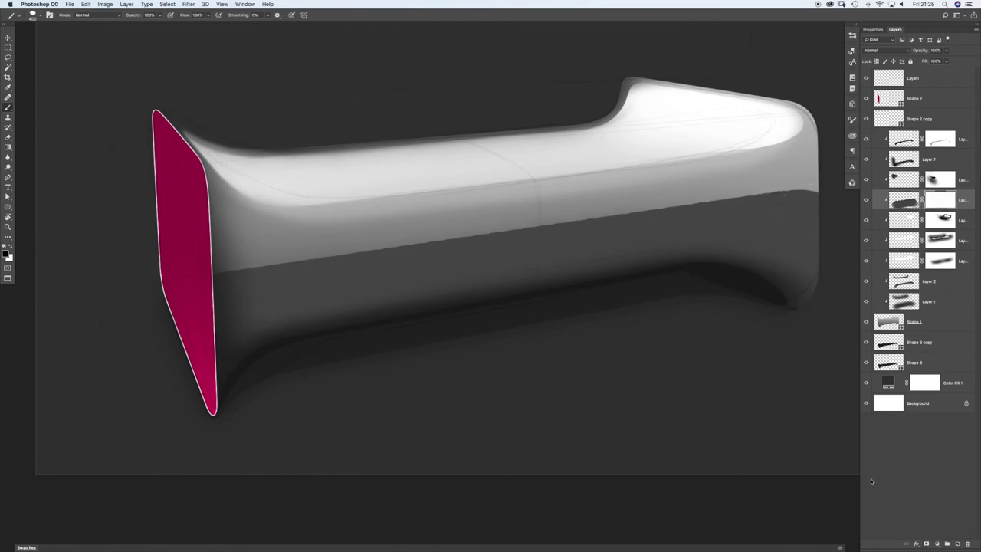
{"action": "right_click", "coordinate": [453, 223]}
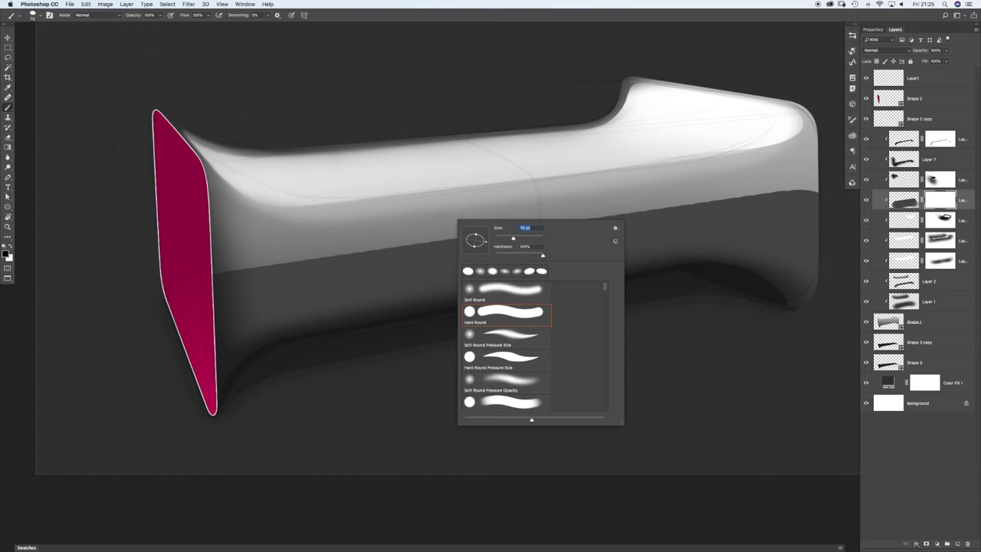
{"action": "key", "text": "Return"}
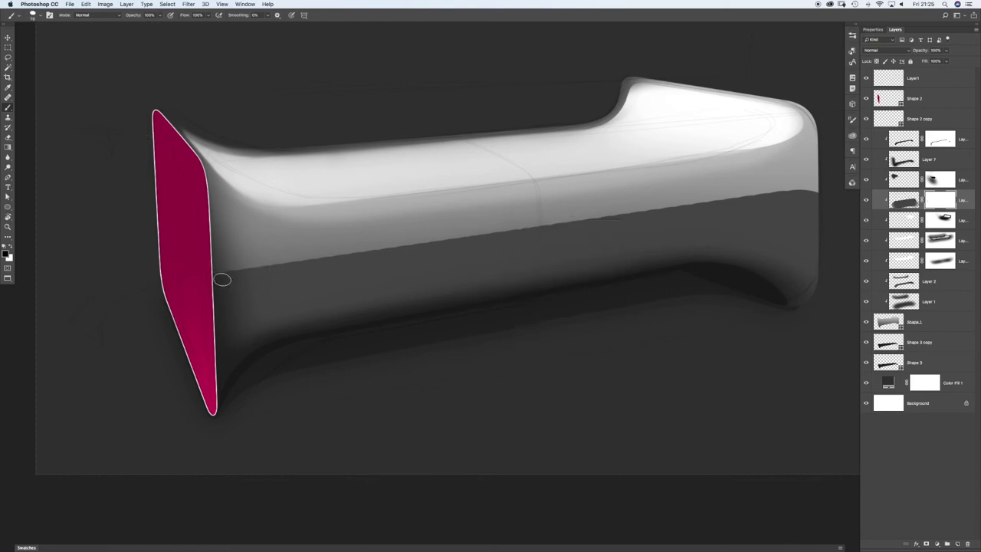
{"action": "left_click", "coordinate": [798, 193], "text": "shift"}
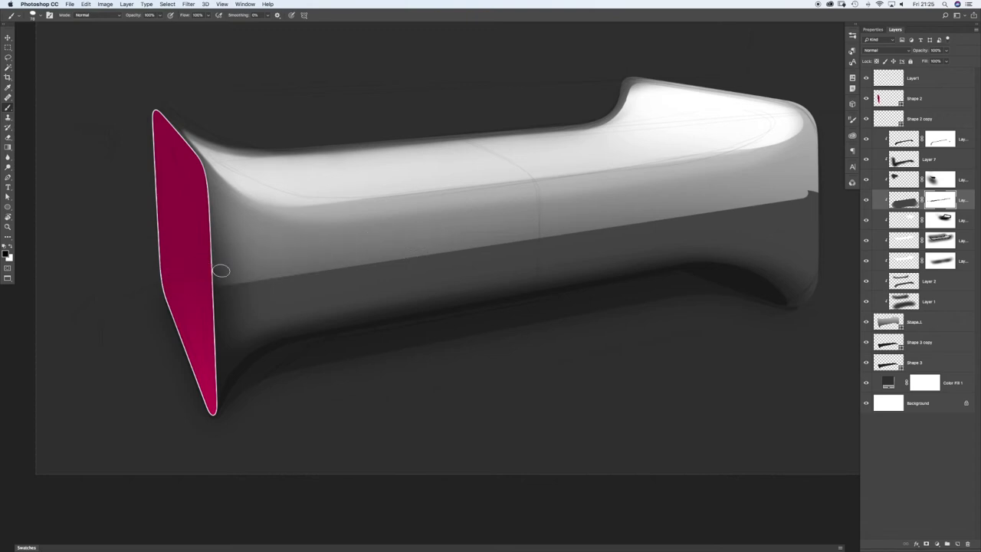
{"action": "mouse_move", "coordinate": [754, 200]}
{"action": "left_mouse_down"}
{"action": "mouse_move", "coordinate": [712, 204]}
{"action": "mouse_move", "coordinate": [794, 205]}
{"action": "mouse_move", "coordinate": [754, 198]}
{"action": "left_mouse_up"}
{"action": "left_click_drag", "start_coordinate": [826, 223], "coordinate": [807, 187]}
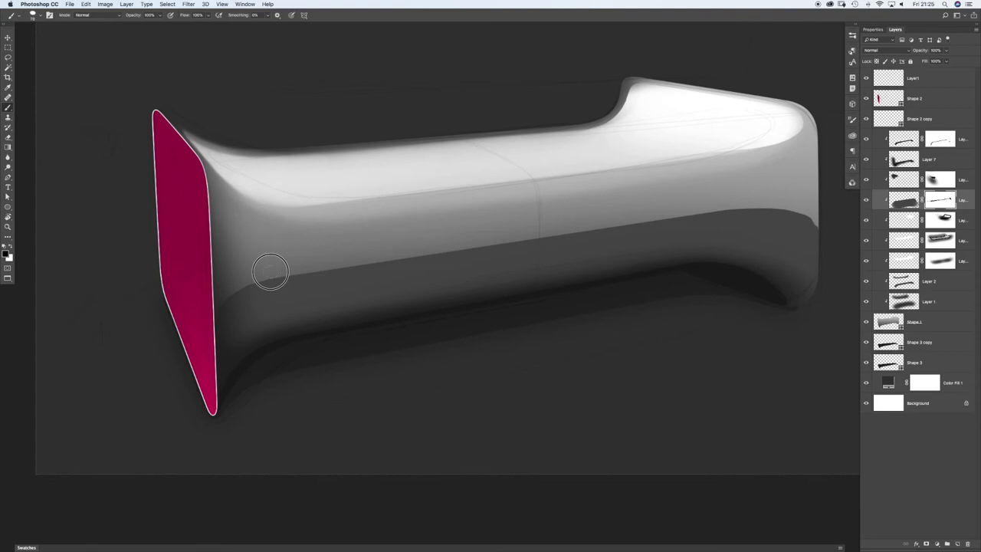
Step: Mask the dark grey band's rear end so that its upper edge curves down into the body's rear edge
{"action": "left_click_drag", "start_coordinate": [686, 266], "coordinate": [722, 267]}
{"action": "left_click_drag", "start_coordinate": [723, 267], "coordinate": [427, 290]}
{"action": "left_click_drag", "start_coordinate": [520, 194], "coordinate": [614, 206]}
{"action": "mouse_move", "coordinate": [511, 207]}
{"action": "left_mouse_down"}
{"action": "mouse_move", "coordinate": [552, 215]}
{"action": "mouse_move", "coordinate": [595, 250]}
{"action": "mouse_move", "coordinate": [582, 232]}
{"action": "mouse_move", "coordinate": [614, 292]}
{"action": "left_mouse_up"}
{"action": "left_click_drag", "start_coordinate": [594, 236], "coordinate": [613, 343]}
{"action": "mouse_move", "coordinate": [594, 239]}
{"action": "left_mouse_down"}
{"action": "mouse_move", "coordinate": [565, 217]}
{"action": "mouse_move", "coordinate": [602, 264]}
{"action": "mouse_move", "coordinate": [599, 254]}
{"action": "left_mouse_up"}
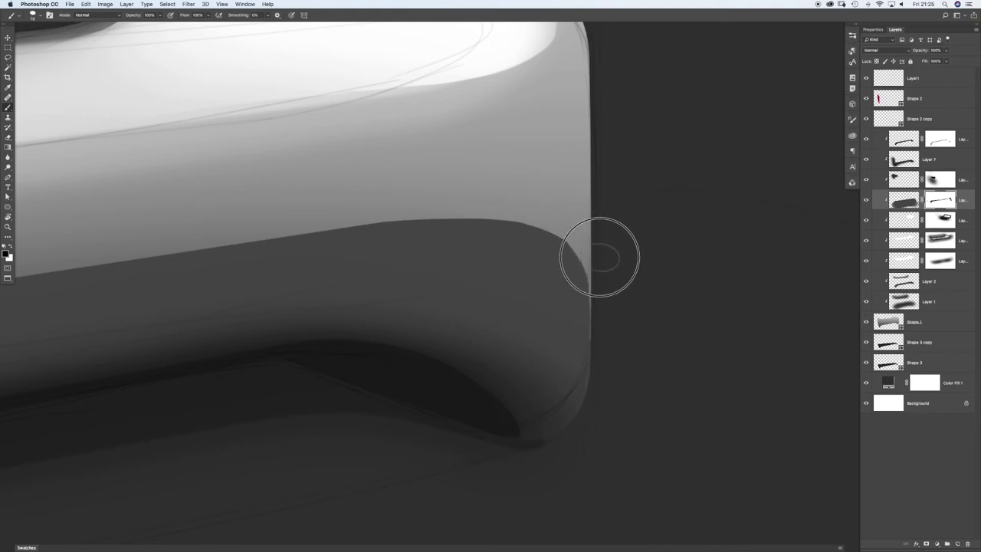
Step: Smooth the rounded corner at the dark band's rear end on the mask with a smaller hard brush
{"action": "key", "text": "bracketleft"}
{"action": "key", "text": "bracketleft"}
{"action": "key", "text": "bracketleft"}
{"action": "key", "text": "bracketleft"}
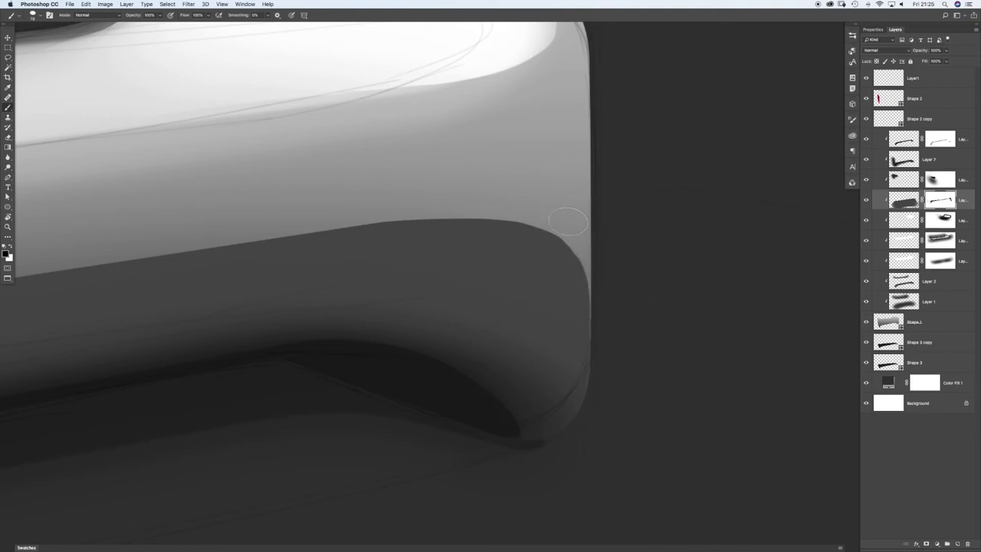
{"action": "left_click_drag", "start_coordinate": [558, 218], "coordinate": [571, 228]}
{"action": "left_click_drag", "start_coordinate": [508, 203], "coordinate": [553, 216]}
{"action": "left_click_drag", "start_coordinate": [616, 294], "coordinate": [563, 296]}
Step: Clean up the downward curve of the dark band's upper edge near the magenta face on the mask
{"action": "left_click_drag", "start_coordinate": [278, 311], "coordinate": [419, 294]}
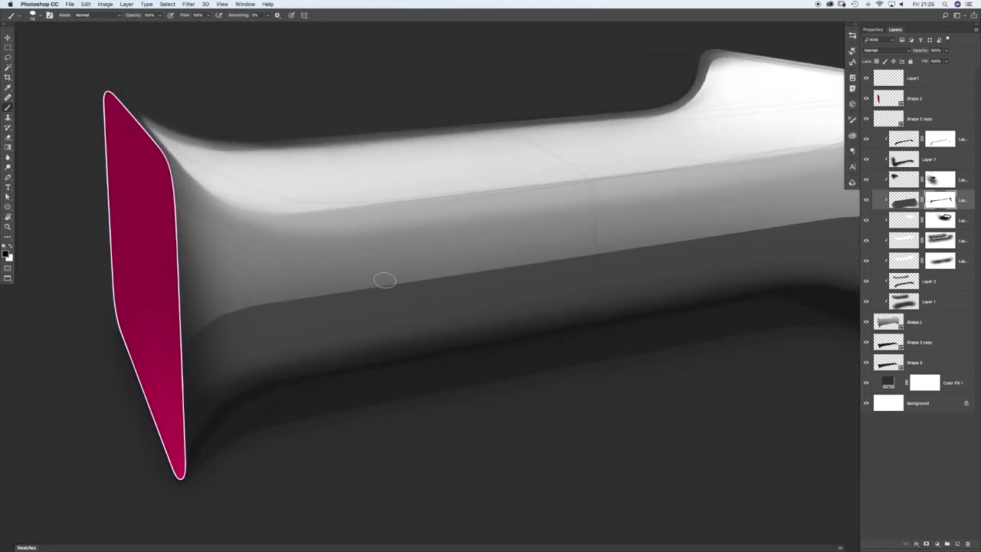
{"action": "mouse_move", "coordinate": [212, 307]}
{"action": "left_mouse_down"}
{"action": "mouse_move", "coordinate": [254, 296]}
{"action": "mouse_move", "coordinate": [190, 323]}
{"action": "mouse_move", "coordinate": [201, 311]}
{"action": "mouse_move", "coordinate": [174, 340]}
{"action": "mouse_move", "coordinate": [223, 301]}
{"action": "left_mouse_up"}
{"action": "mouse_move", "coordinate": [160, 357]}
{"action": "left_mouse_down"}
{"action": "mouse_move", "coordinate": [173, 339]}
{"action": "mouse_move", "coordinate": [167, 383]}
{"action": "left_mouse_up"}
{"action": "left_click", "coordinate": [574, 227], "text": "alt"}
{"action": "left_click_drag", "start_coordinate": [574, 228], "coordinate": [372, 250]}
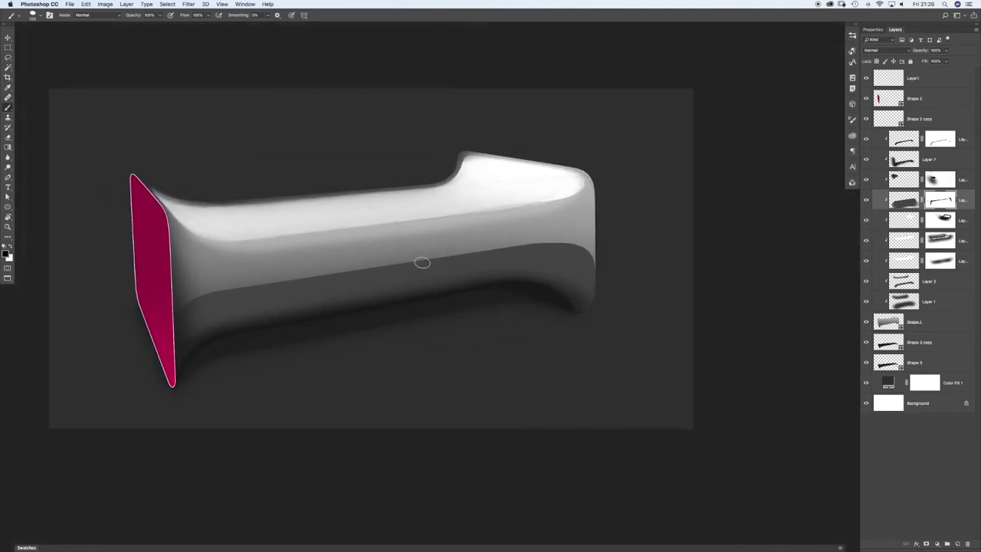
Step: Fade the dark band's upper part on its mask with long strokes of a large soft brush at 38% opacity
{"action": "right_click", "coordinate": [382, 237]}
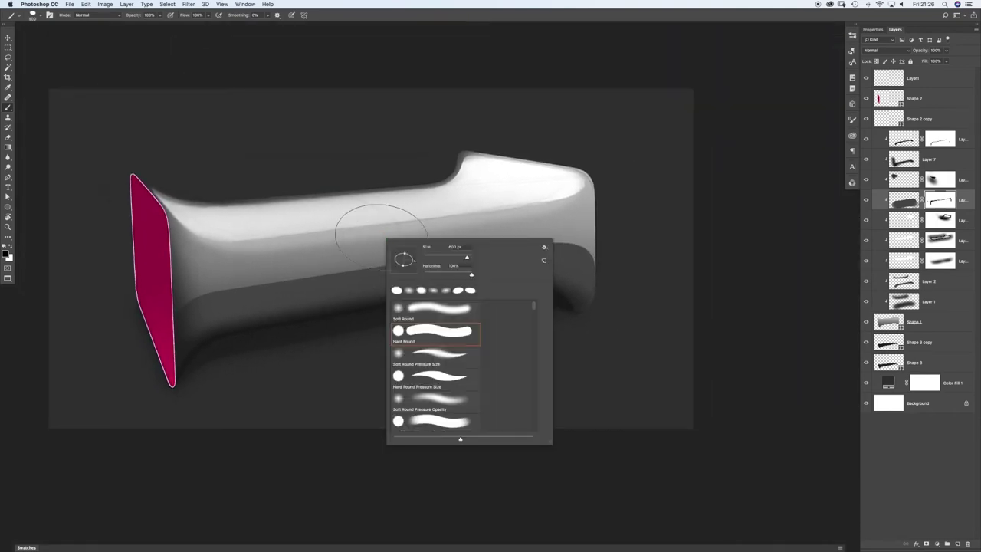
{"action": "left_click", "coordinate": [157, 16]}
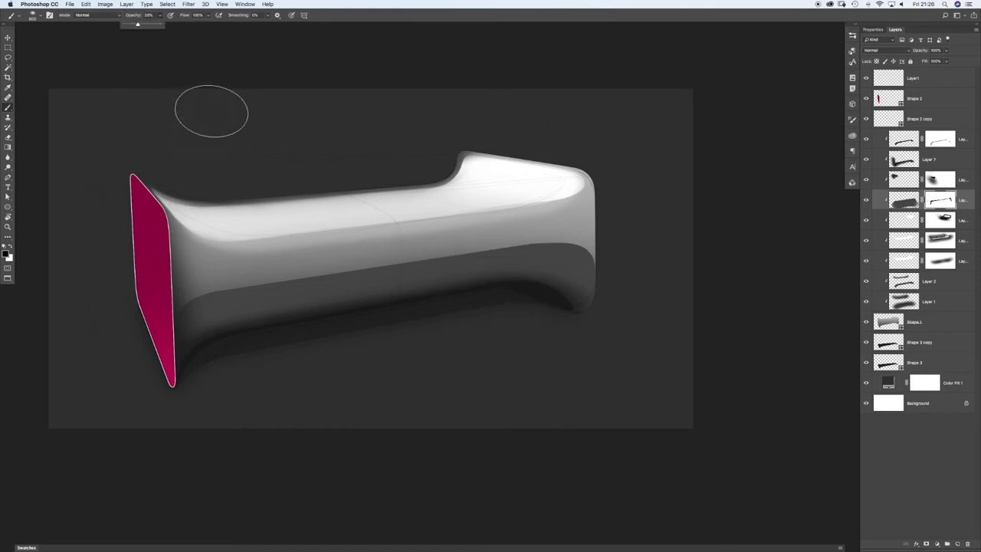
{"action": "right_click", "coordinate": [702, 139]}
{"action": "left_click", "coordinate": [702, 140]}
{"action": "right_click", "coordinate": [610, 127]}
{"action": "left_click", "coordinate": [581, 98]}
{"action": "key", "text": "bracketright"}
{"action": "key", "text": "bracketright"}
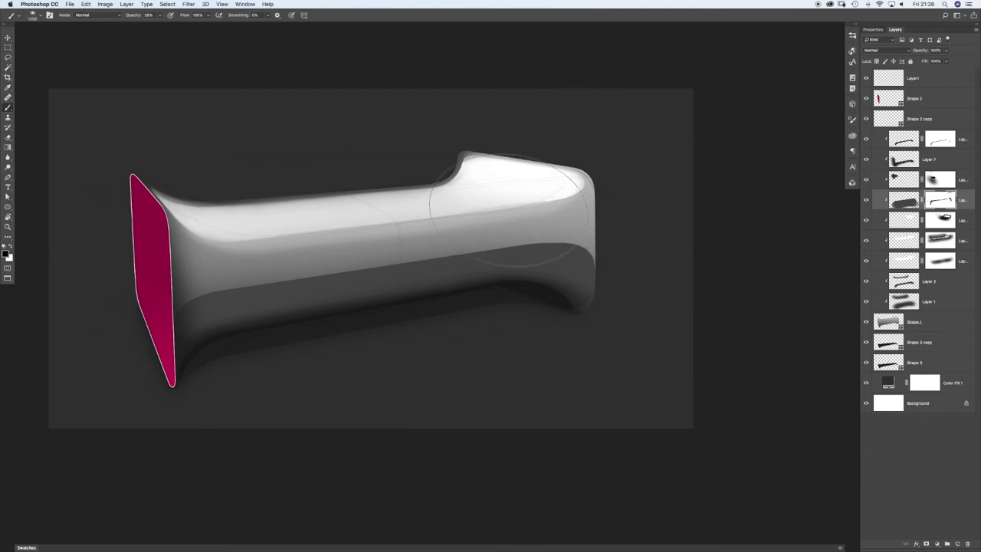
{"action": "left_click_drag", "start_coordinate": [563, 202], "coordinate": [116, 274]}
{"action": "left_click_drag", "start_coordinate": [542, 189], "coordinate": [31, 286]}
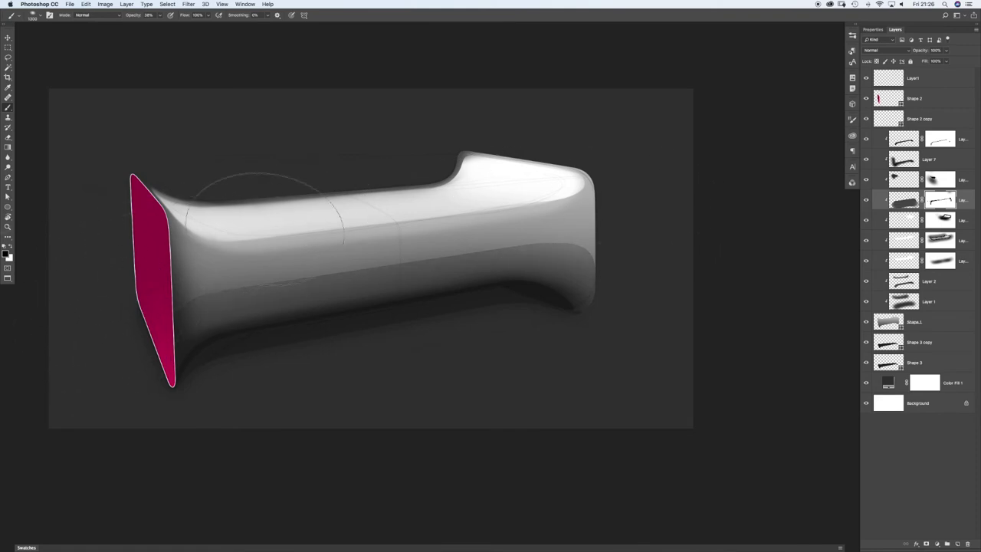
{"action": "mouse_move", "coordinate": [604, 214]}
{"action": "left_mouse_down"}
{"action": "mouse_move", "coordinate": [340, 231]}
{"action": "mouse_move", "coordinate": [69, 273]}
{"action": "left_mouse_up"}
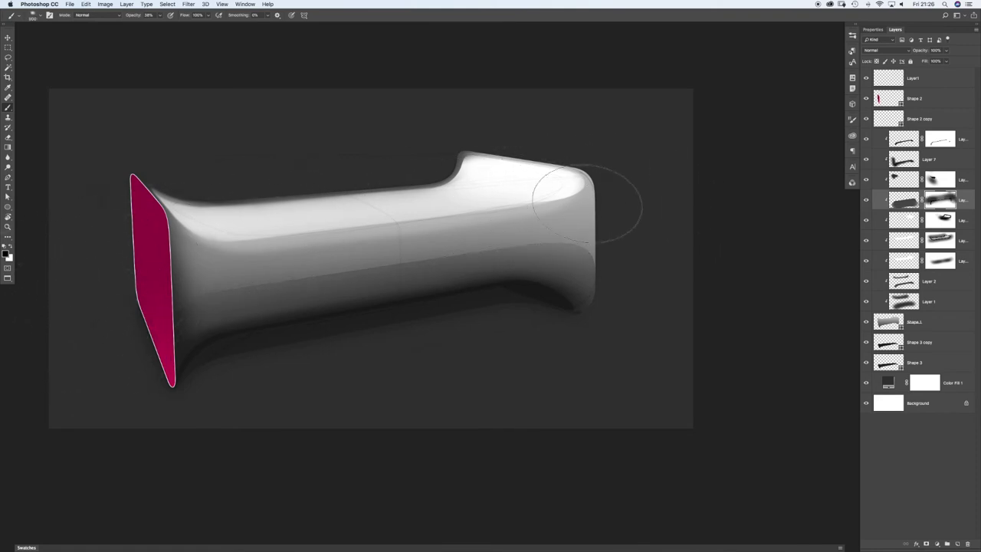
{"action": "left_click_drag", "start_coordinate": [607, 208], "coordinate": [65, 272]}
Step: Lower the opacity of the topmost sketch-line layer to 15%
{"action": "right_click", "coordinate": [323, 238]}
{"action": "left_click", "coordinate": [323, 239]}
{"action": "mouse_move", "coordinate": [324, 239]}
{"action": "left_mouse_down"}
{"action": "mouse_move", "coordinate": [343, 236]}
{"action": "mouse_move", "coordinate": [323, 238]}
{"action": "left_mouse_up"}
{"action": "left_click_drag", "start_coordinate": [254, 260], "coordinate": [315, 289]}
{"action": "left_click_drag", "start_coordinate": [452, 298], "coordinate": [458, 297]}
{"action": "left_click_drag", "start_coordinate": [283, 314], "coordinate": [298, 311]}
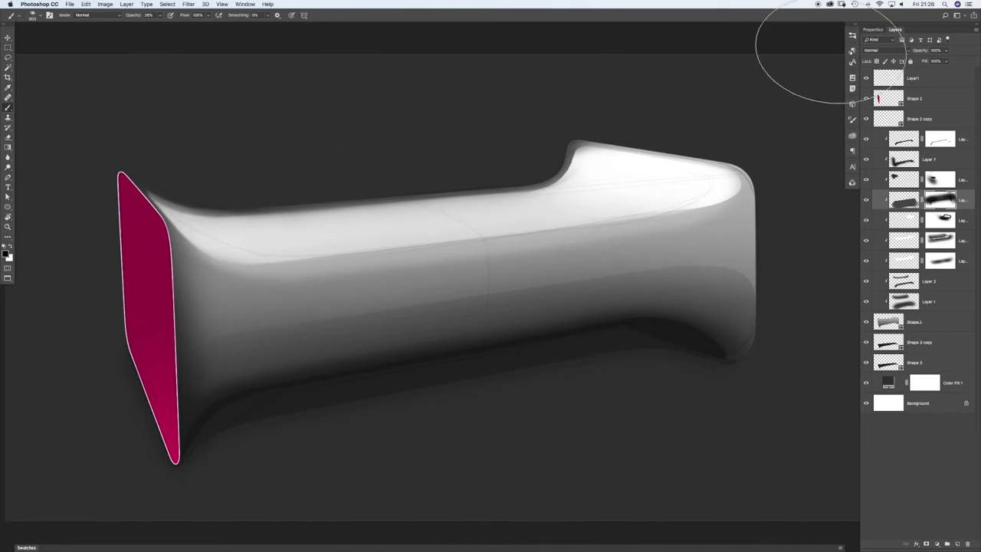
{"action": "left_click", "coordinate": [910, 79]}
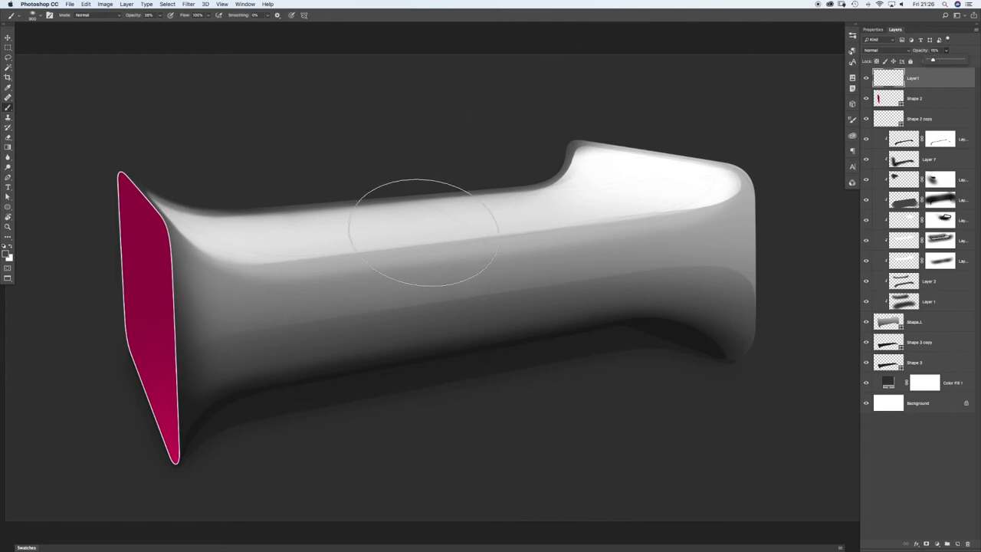
{"action": "mouse_move", "coordinate": [453, 242]}
{"action": "left_mouse_down"}
{"action": "mouse_move", "coordinate": [436, 245]}
{"action": "mouse_move", "coordinate": [449, 242]}
{"action": "left_mouse_up"}
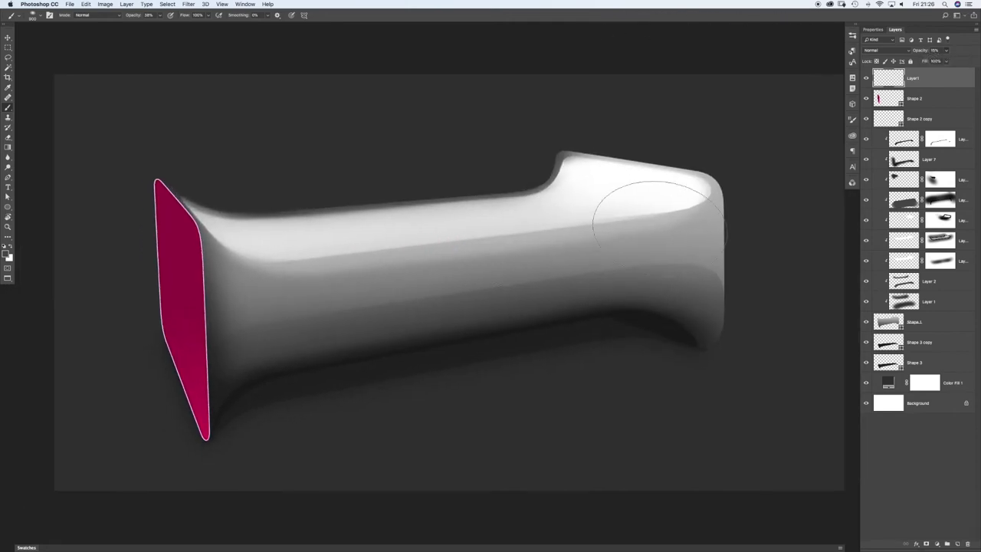
Step: Compare the lowest masked highlight layer on and off, adjust its opacity and hide it
{"action": "left_click", "coordinate": [903, 263]}
{"action": "left_click", "coordinate": [867, 261]}
{"action": "left_click", "coordinate": [866, 262]}
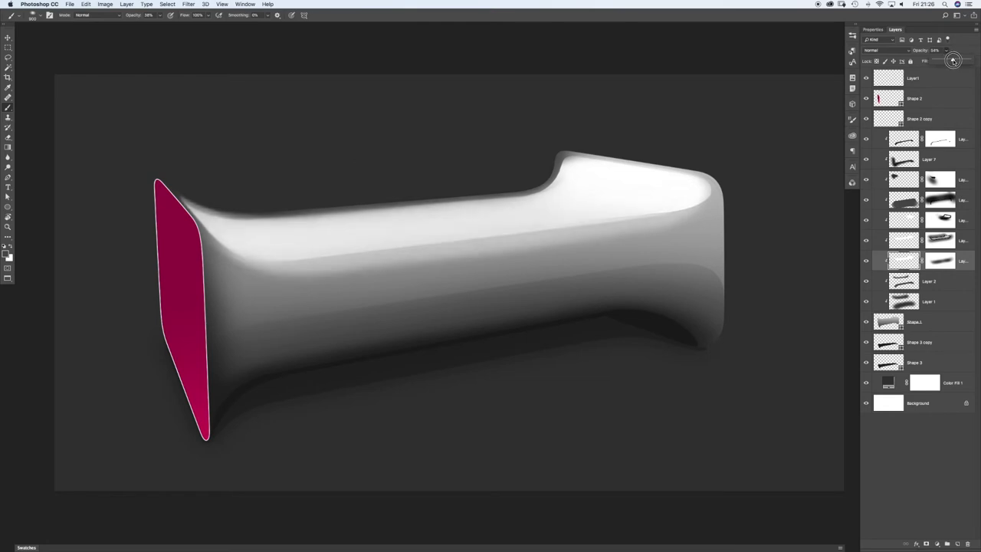
{"action": "left_click_drag", "start_coordinate": [939, 60], "coordinate": [938, 60]}
{"action": "left_click", "coordinate": [867, 261]}
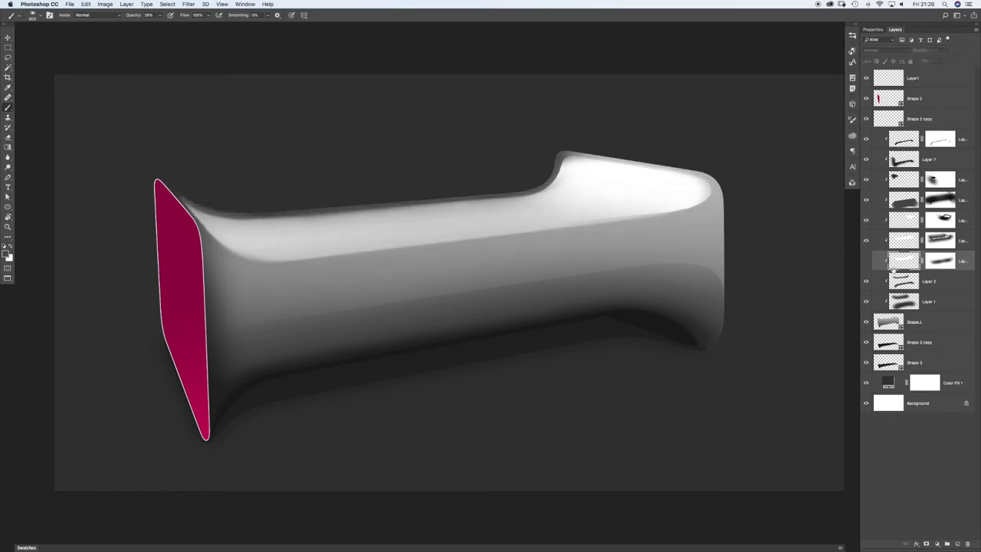
Step: Create a clipped layer above Layer 2 and paint a white highlight along the upper surface with a 400 px brush at 0% hardness
{"action": "left_click", "coordinate": [905, 284]}
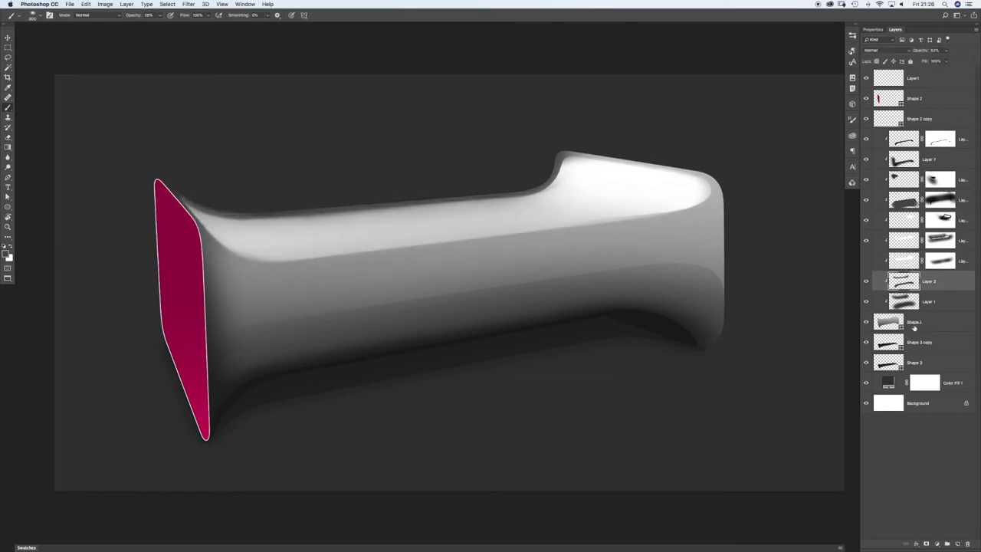
{"action": "left_click", "coordinate": [957, 544]}
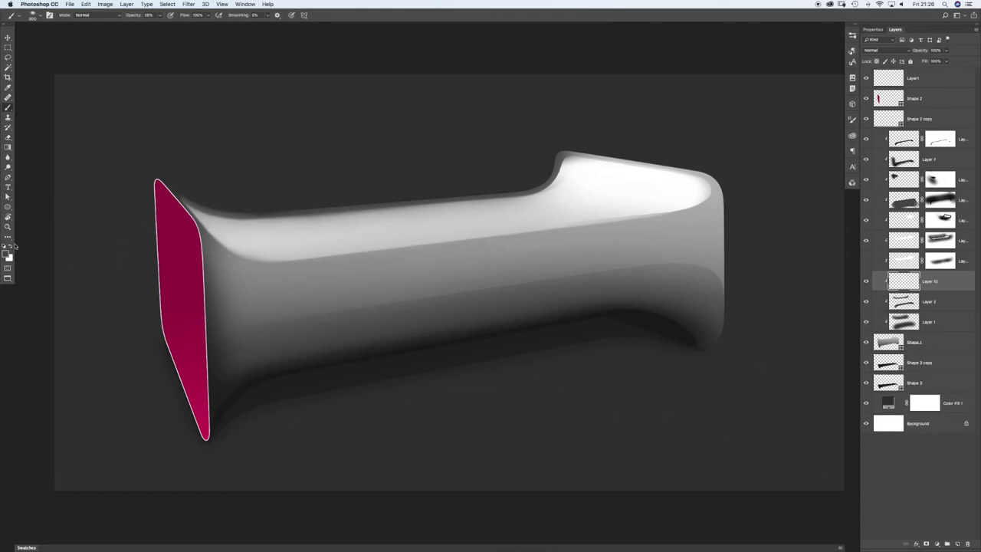
{"action": "right_click", "coordinate": [348, 223]}
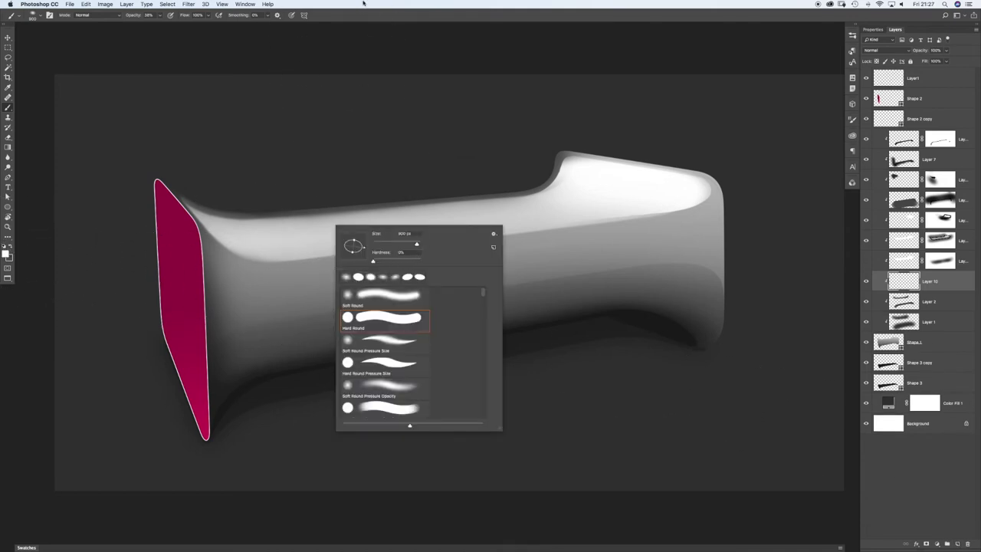
{"action": "left_click", "coordinate": [376, 111]}
{"action": "key", "text": "bracketleft"}
{"action": "key", "text": "bracketleft"}
{"action": "key", "text": "bracketleft"}
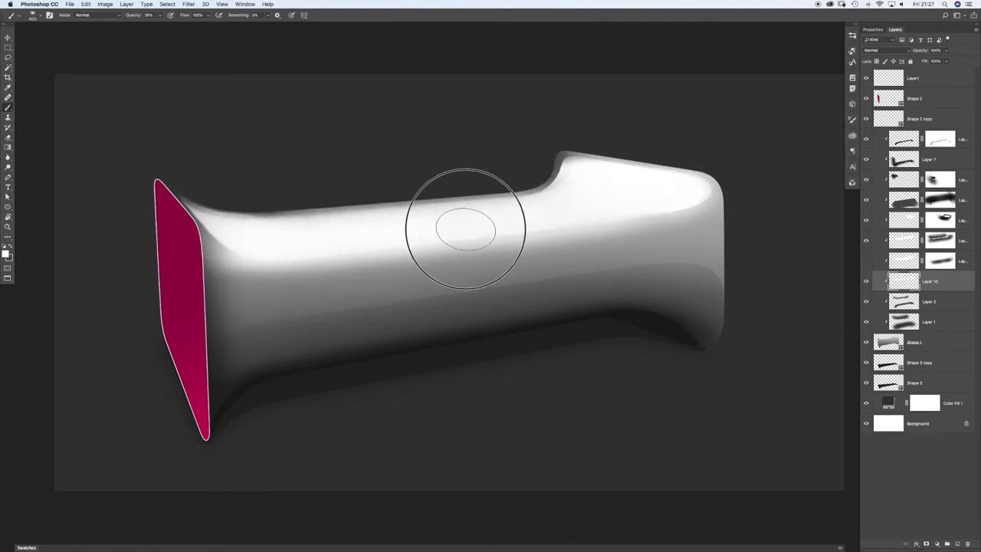
{"action": "mouse_move", "coordinate": [228, 226]}
{"action": "left_mouse_down"}
{"action": "mouse_move", "coordinate": [249, 232]}
{"action": "mouse_move", "coordinate": [224, 233]}
{"action": "mouse_move", "coordinate": [214, 217]}
{"action": "mouse_move", "coordinate": [244, 238]}
{"action": "mouse_move", "coordinate": [384, 230]}
{"action": "left_mouse_up"}
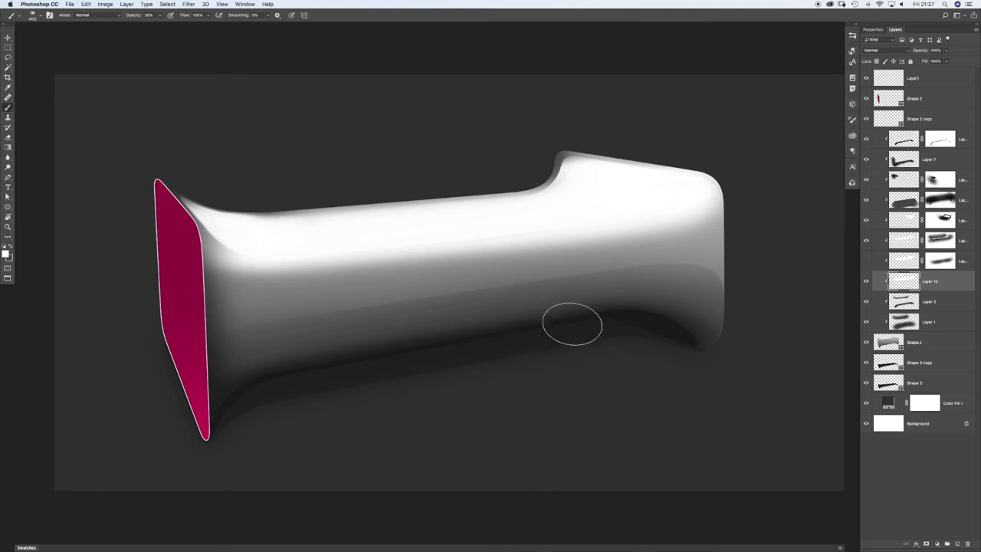
Step: Add a mask to the new highlight layer, fade the highlight's lower edge and both ends, and set the layer opacity to 83%
{"action": "left_click", "coordinate": [928, 544]}
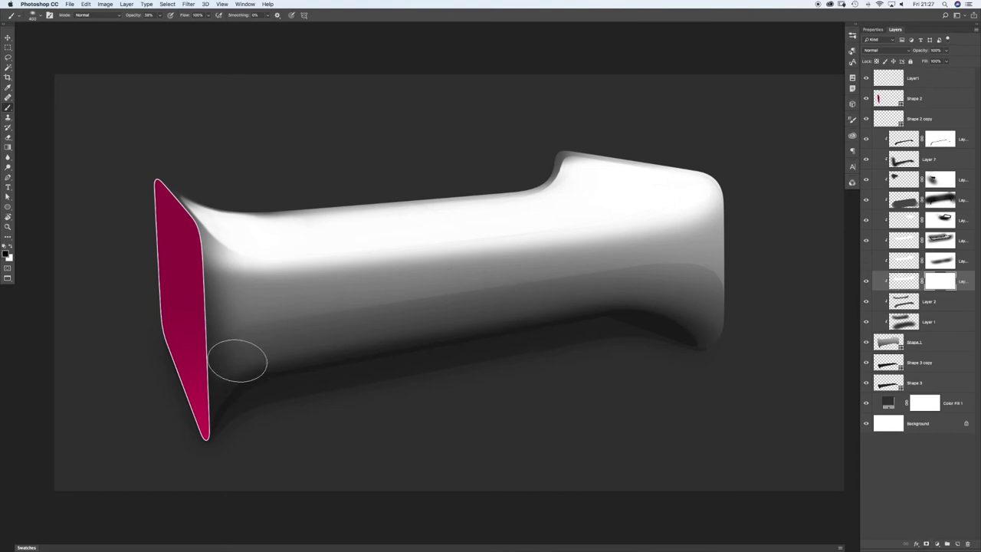
{"action": "left_click_drag", "start_coordinate": [182, 278], "coordinate": [220, 301]}
{"action": "mouse_move", "coordinate": [169, 262]}
{"action": "left_mouse_down"}
{"action": "mouse_move", "coordinate": [255, 310]}
{"action": "mouse_move", "coordinate": [229, 287]}
{"action": "mouse_move", "coordinate": [237, 300]}
{"action": "left_mouse_up"}
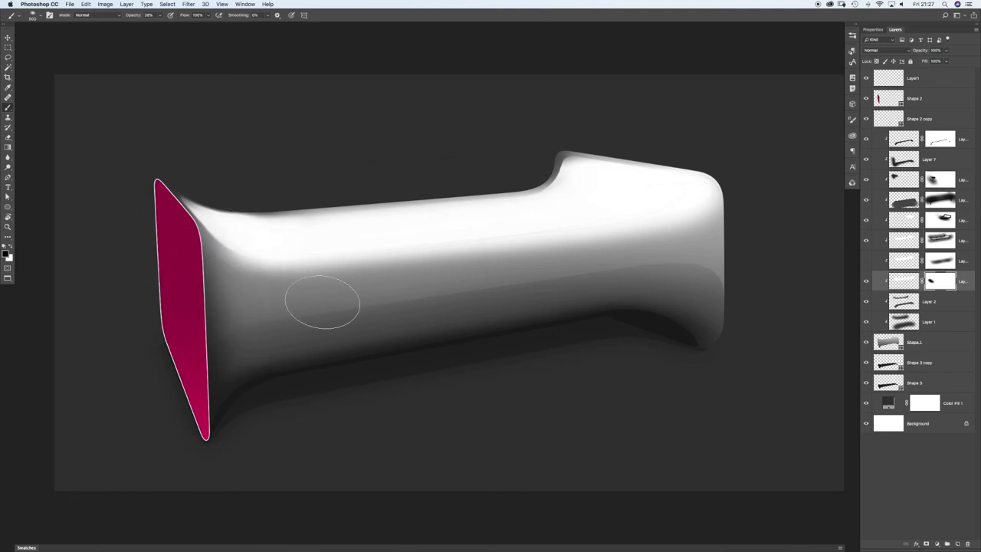
{"action": "mouse_move", "coordinate": [726, 255]}
{"action": "left_mouse_down"}
{"action": "mouse_move", "coordinate": [276, 306]}
{"action": "mouse_move", "coordinate": [575, 269]}
{"action": "mouse_move", "coordinate": [294, 295]}
{"action": "mouse_move", "coordinate": [733, 230]}
{"action": "left_mouse_up"}
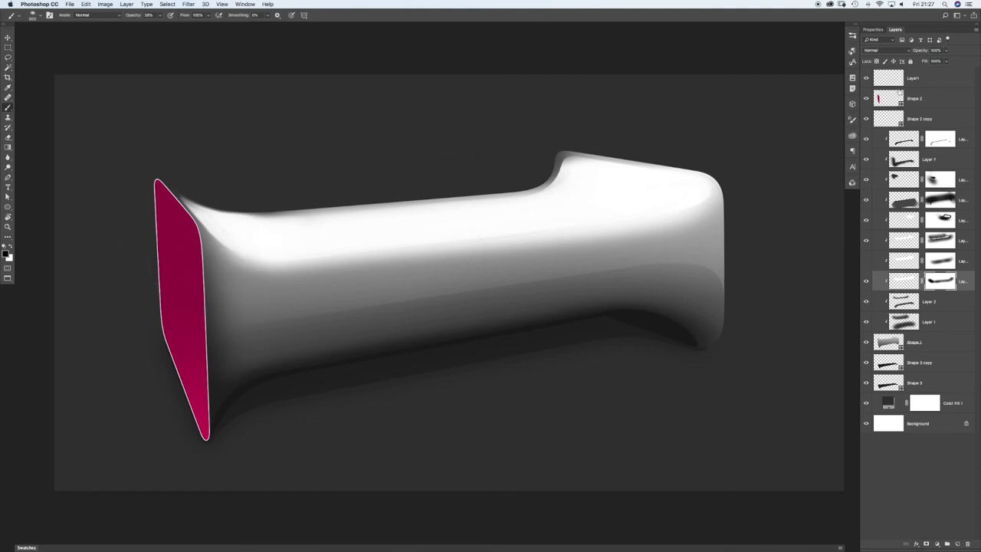
{"action": "left_click_drag", "start_coordinate": [945, 60], "coordinate": [940, 61]}
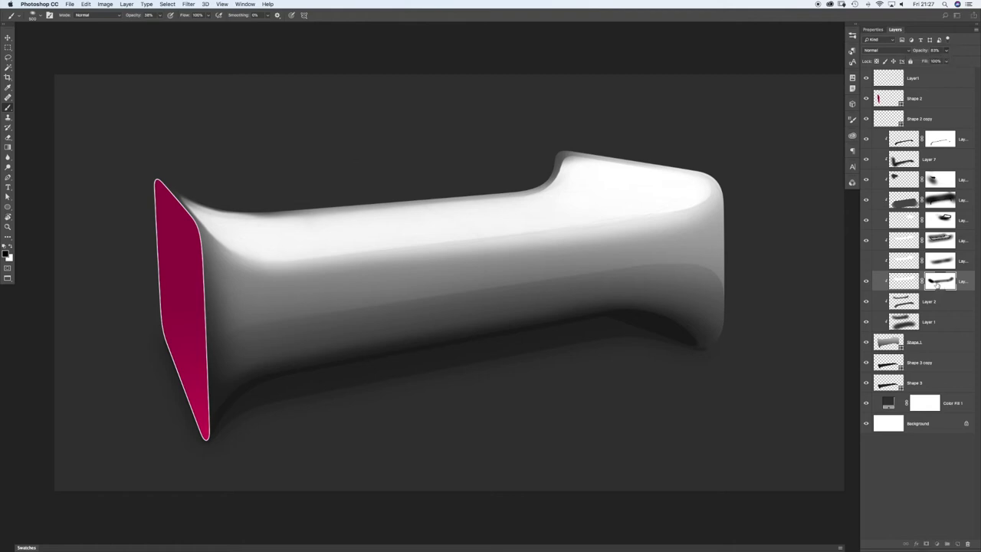
Step: Refine the highlight's mask with a smaller soft brush, tightening its lower edge along the whole body
{"action": "key", "text": "]"}
{"action": "key", "text": "]"}
{"action": "key", "text": "]"}
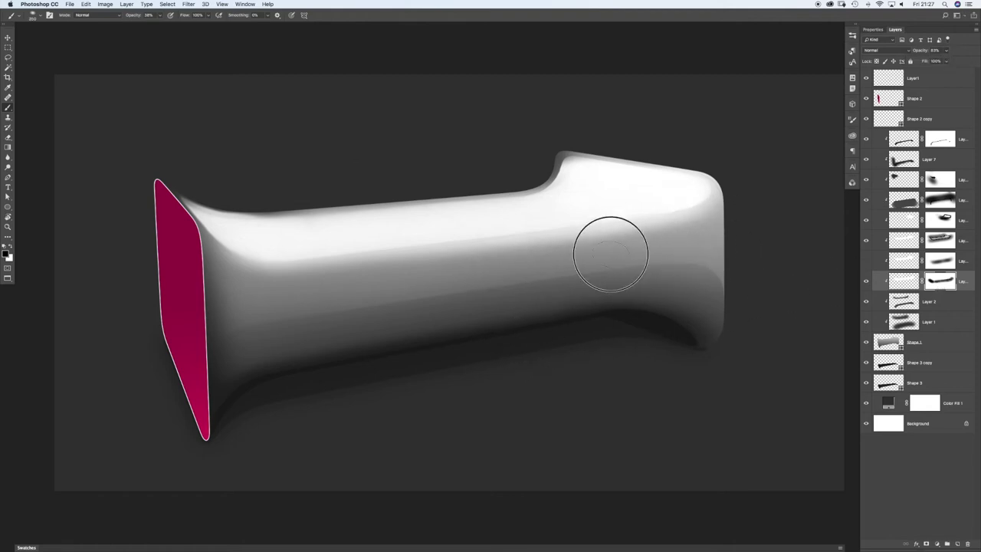
{"action": "key", "text": "bracketleft"}
{"action": "key", "text": "bracketleft"}
{"action": "key", "text": "bracketleft"}
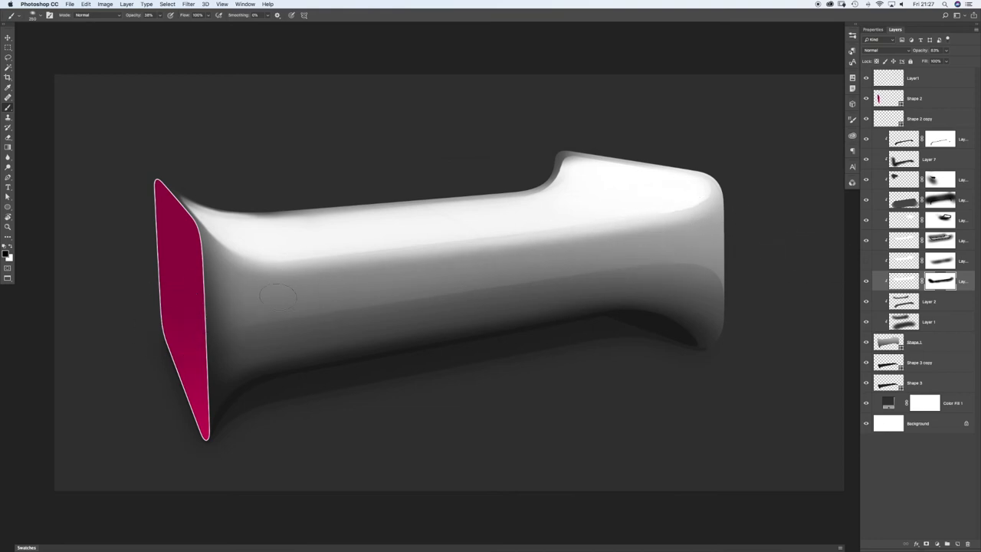
{"action": "right_click", "coordinate": [391, 242]}
{"action": "left_click", "coordinate": [429, 241]}
{"action": "scroll", "coordinate": [427, 241], "scroll_direction": "up", "scroll_amount": 1}
{"action": "mouse_move", "coordinate": [450, 251]}
{"action": "left_mouse_down"}
{"action": "mouse_move", "coordinate": [442, 254]}
{"action": "mouse_move", "coordinate": [453, 253]}
{"action": "left_mouse_up"}
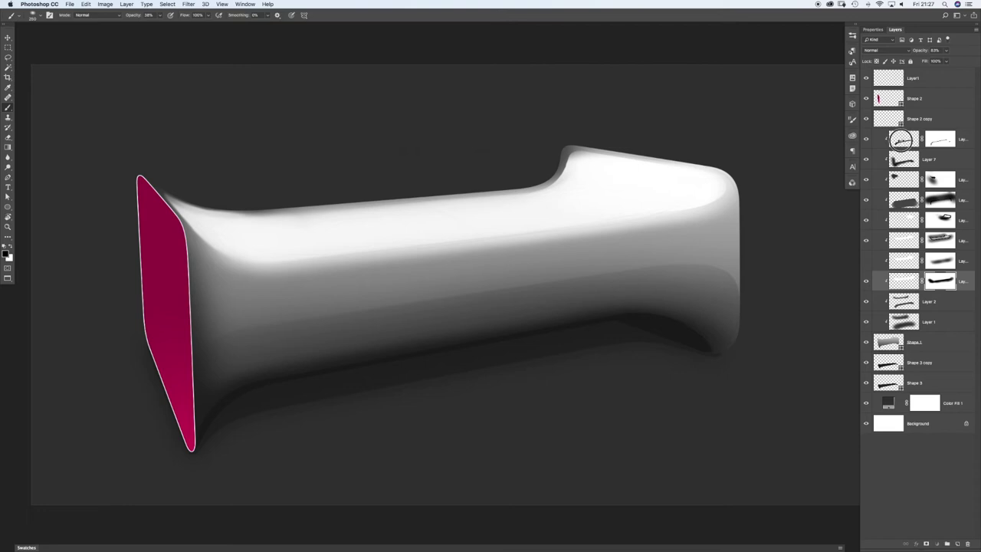
Step: Create a layer above the clipped stack and paint soft dark grey strokes along the body's upper edge
{"action": "left_click", "coordinate": [902, 138]}
{"action": "left_click", "coordinate": [957, 543]}
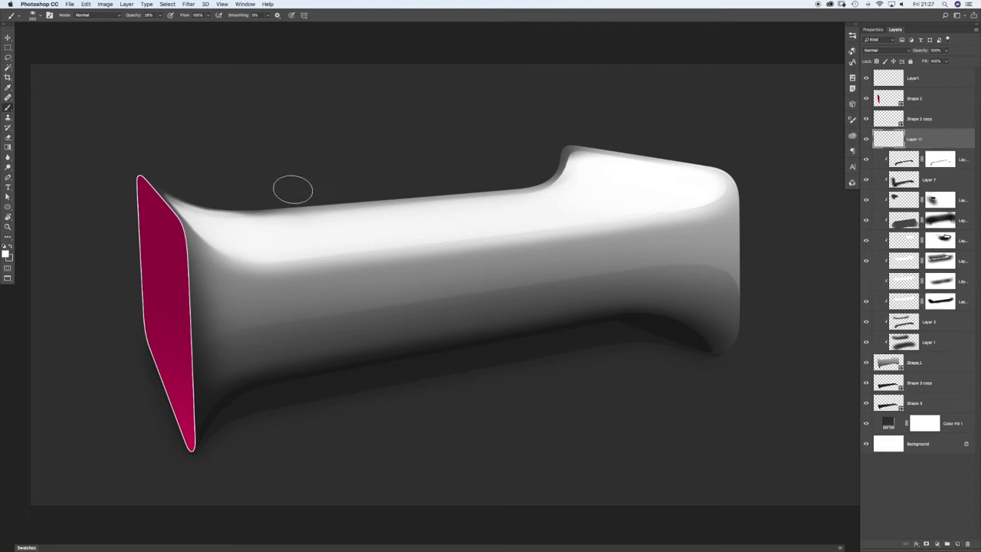
{"action": "key", "text": "bracketright"}
{"action": "key", "text": "bracketright"}
{"action": "mouse_move", "coordinate": [212, 177]}
{"action": "left_mouse_down"}
{"action": "mouse_move", "coordinate": [185, 176]}
{"action": "mouse_move", "coordinate": [229, 182]}
{"action": "mouse_move", "coordinate": [219, 197]}
{"action": "mouse_move", "coordinate": [234, 191]}
{"action": "mouse_move", "coordinate": [223, 194]}
{"action": "left_mouse_up"}
{"action": "mouse_move", "coordinate": [580, 121]}
{"action": "left_mouse_down"}
{"action": "mouse_move", "coordinate": [526, 179]}
{"action": "mouse_move", "coordinate": [542, 155]}
{"action": "mouse_move", "coordinate": [536, 175]}
{"action": "mouse_move", "coordinate": [213, 176]}
{"action": "mouse_move", "coordinate": [230, 175]}
{"action": "left_mouse_up"}
{"action": "left_click_drag", "start_coordinate": [483, 171], "coordinate": [260, 185]}
{"action": "mouse_move", "coordinate": [540, 147]}
{"action": "left_mouse_down"}
{"action": "mouse_move", "coordinate": [465, 177]}
{"action": "mouse_move", "coordinate": [230, 185]}
{"action": "left_mouse_up"}
{"action": "left_click_drag", "start_coordinate": [518, 169], "coordinate": [152, 152]}
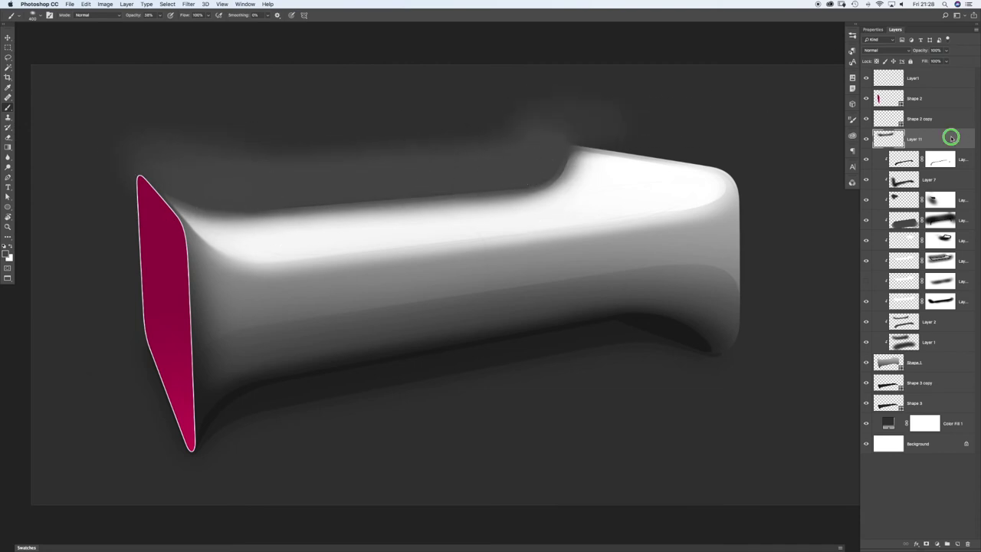
Step: Clip the dark upper-edge shading layer to the body shape with a clipping mask
{"action": "right_click", "coordinate": [950, 137]}
{"action": "left_click", "coordinate": [900, 265]}
{"action": "key", "text": "["}
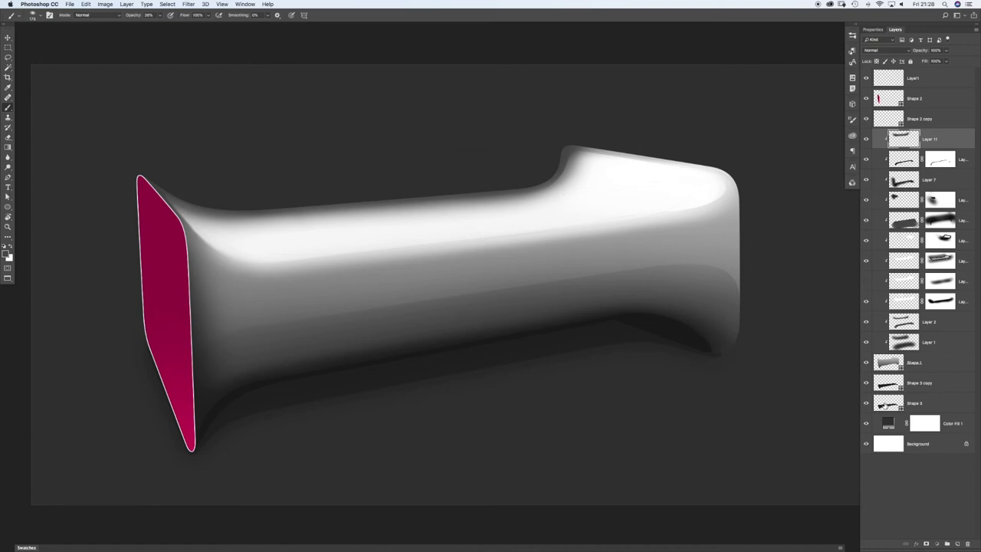
Step: Change the fill colour of the Shape 3 layer to near-black #151515
{"action": "left_click", "coordinate": [884, 403]}
{"action": "double_click", "coordinate": [883, 404]}
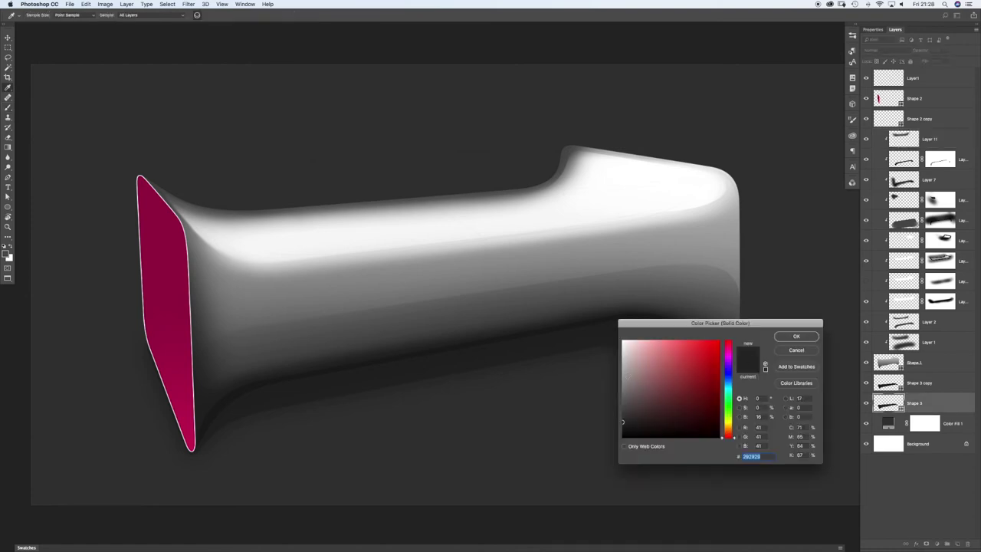
{"action": "left_click_drag", "start_coordinate": [625, 425], "coordinate": [621, 429]}
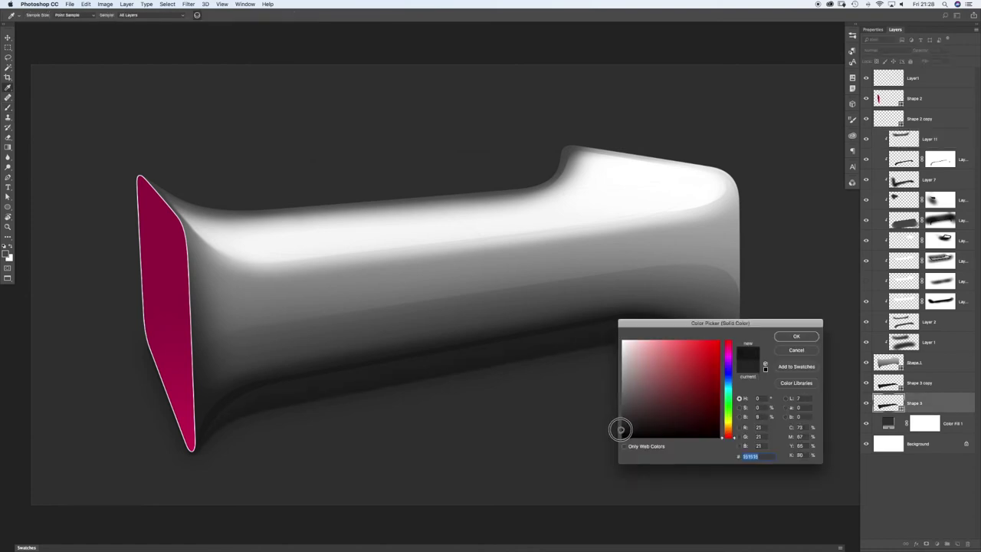
{"action": "key", "text": "Return"}
Step: Darken the fill colour of the Shape 3 copy layer to near-black
{"action": "double_click", "coordinate": [889, 383]}
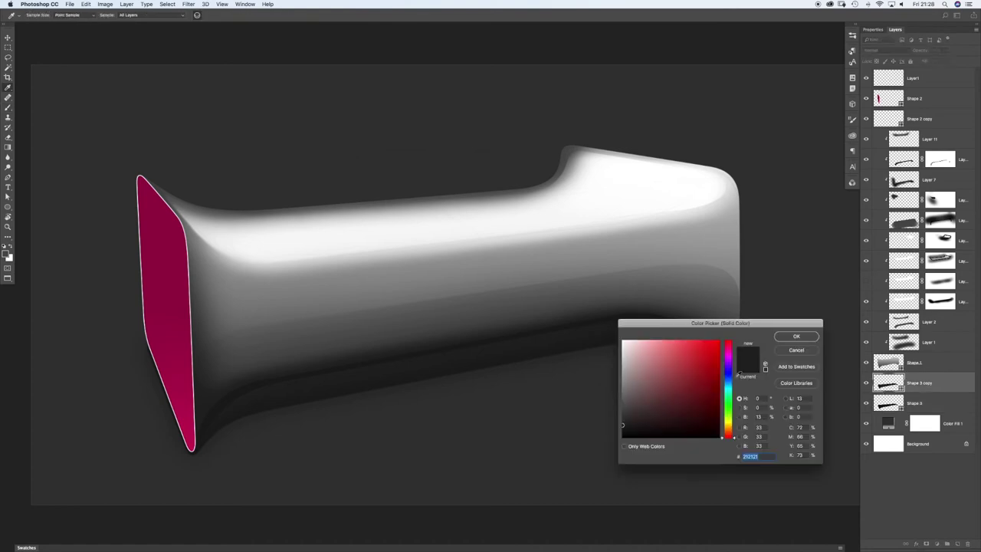
{"action": "left_click_drag", "start_coordinate": [621, 429], "coordinate": [621, 430]}
{"action": "key", "text": "Return"}
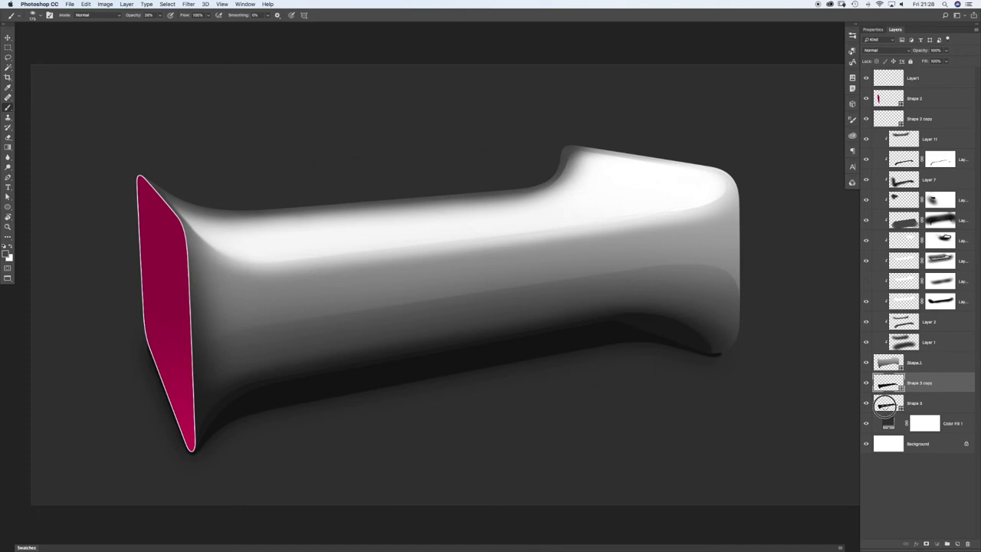
Step: Check the feather setting of the Shape 3 layer and reselect the Shape 3 copy layer
{"action": "left_click", "coordinate": [887, 401]}
{"action": "left_click", "coordinate": [872, 29]}
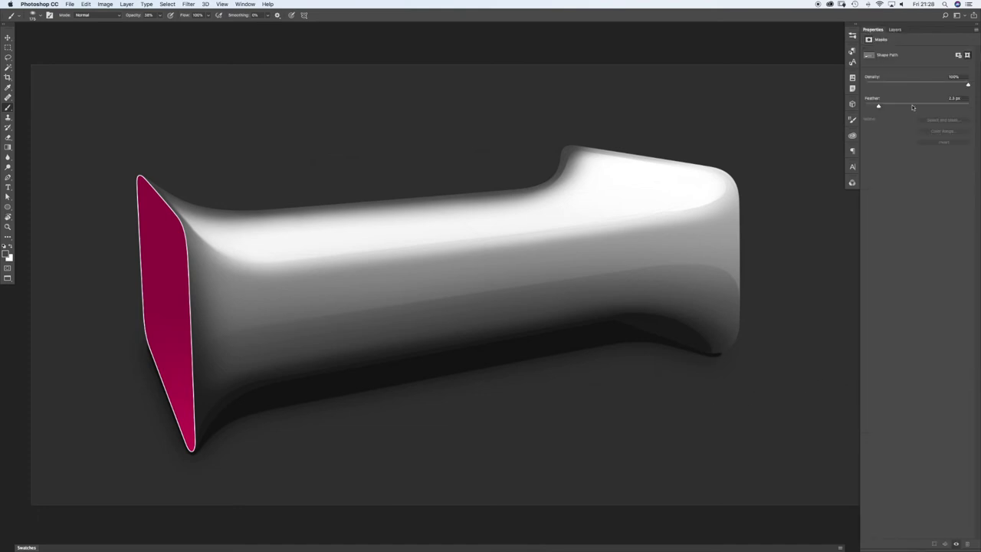
{"action": "left_click", "coordinate": [895, 31]}
{"action": "left_click", "coordinate": [889, 383]}
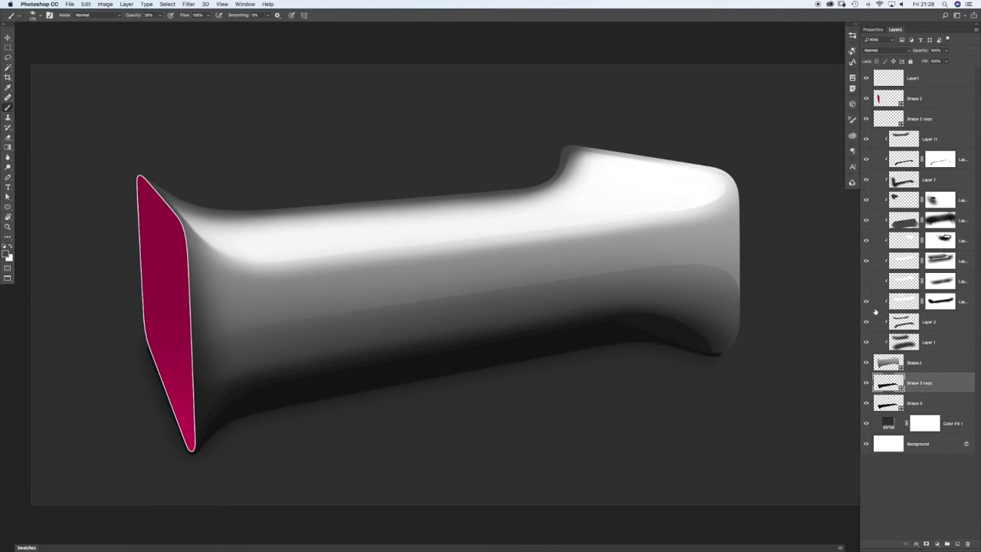
Step: Fine-tune the feather of the Shape 3 copy layer and of the Shape 3 layer beneath the body
{"action": "left_click", "coordinate": [872, 30]}
{"action": "left_click_drag", "start_coordinate": [921, 104], "coordinate": [925, 107]}
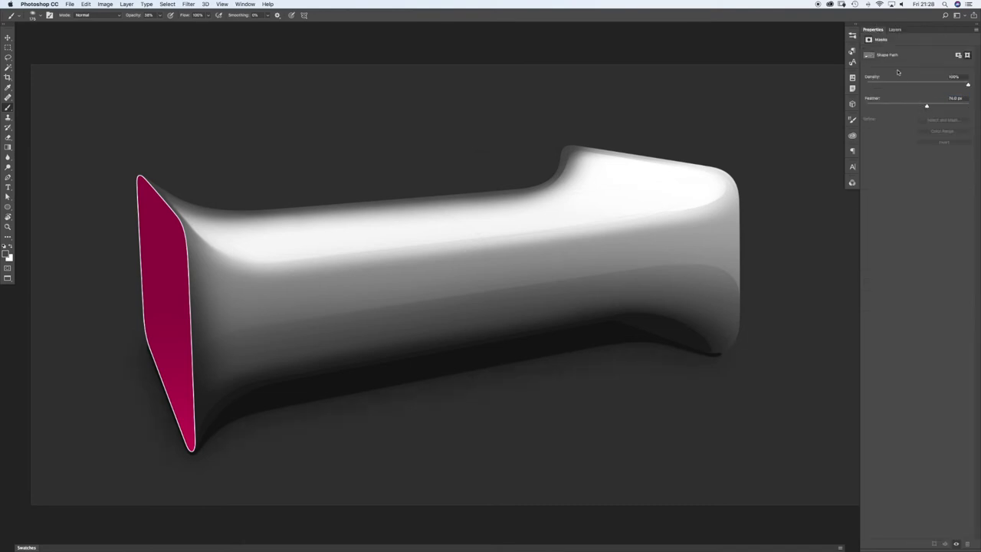
{"action": "left_click", "coordinate": [895, 31]}
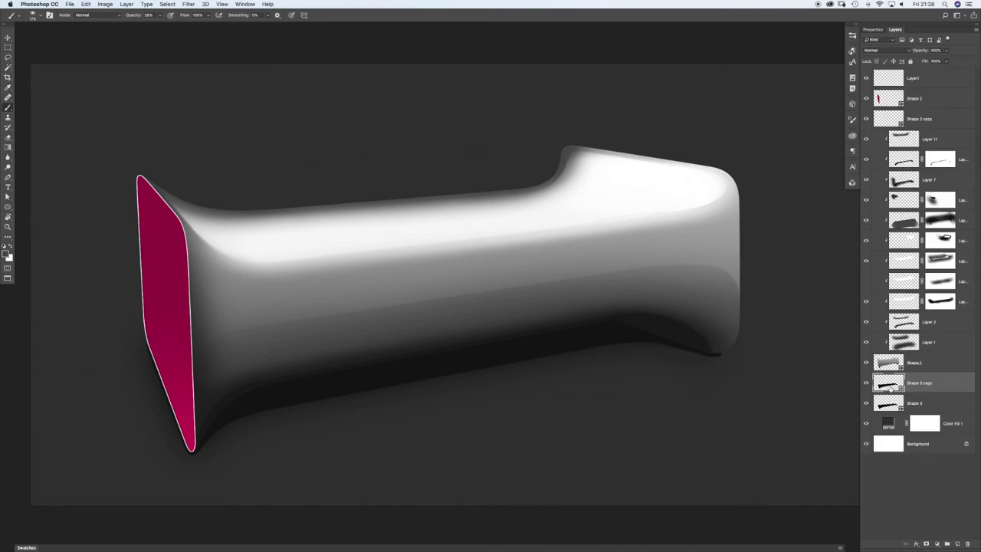
{"action": "left_click", "coordinate": [890, 402]}
{"action": "left_click", "coordinate": [873, 30]}
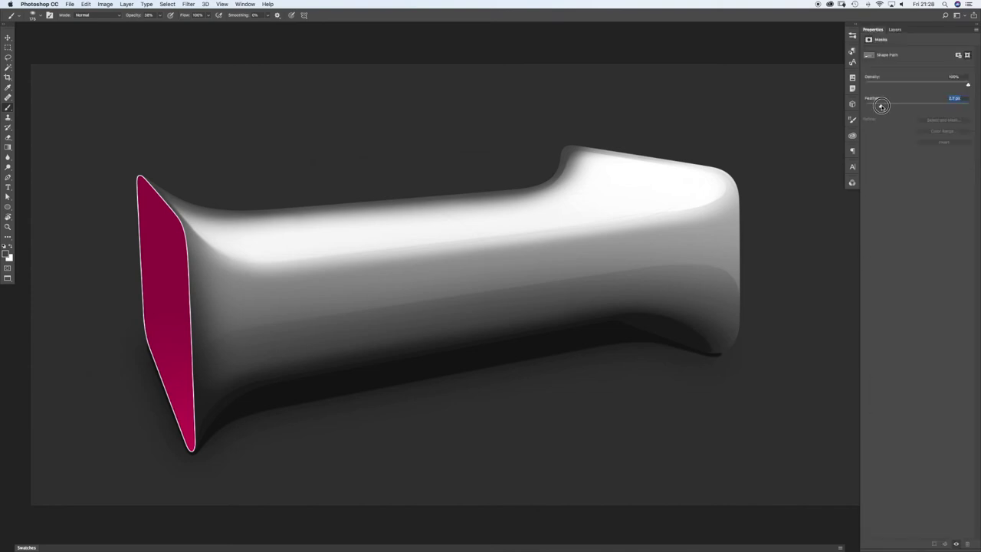
{"action": "left_click_drag", "start_coordinate": [885, 107], "coordinate": [894, 106]}
{"action": "left_click", "coordinate": [895, 30]}
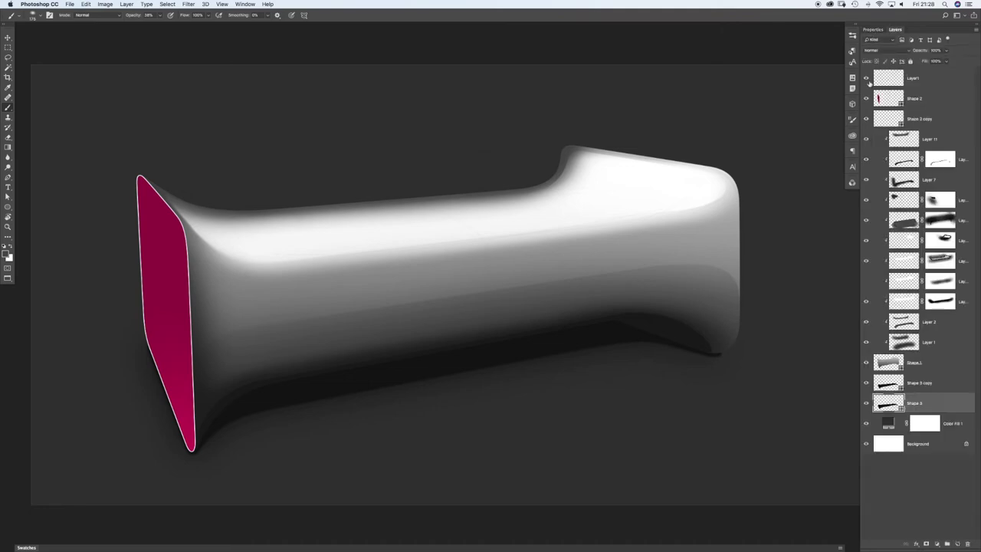
Step: Move the far right corner point of the Shape 3 path inward so the dark underside shape ends under the body
{"action": "key", "text": "a"}
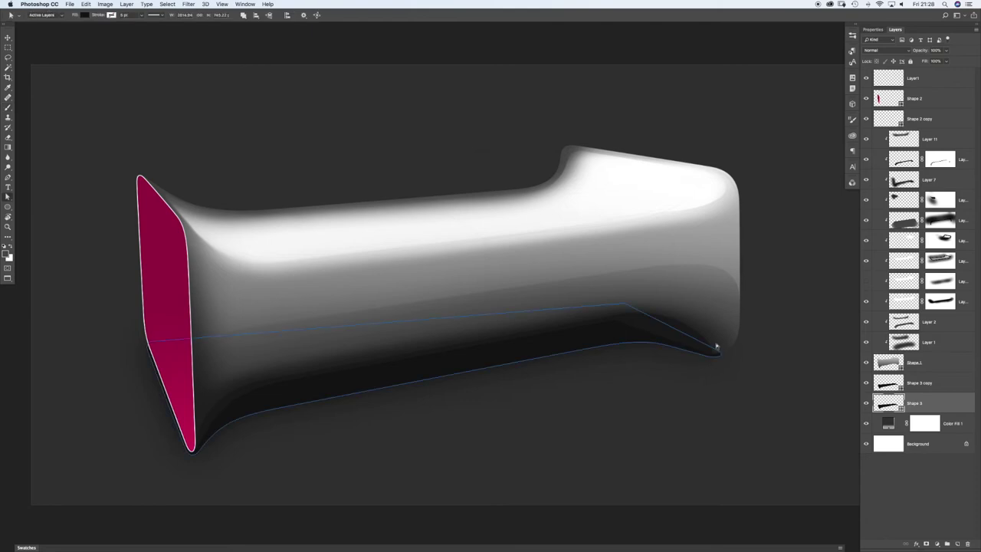
{"action": "left_click_drag", "start_coordinate": [726, 364], "coordinate": [775, 350]}
{"action": "left_click_drag", "start_coordinate": [752, 283], "coordinate": [646, 287]}
{"action": "key", "text": "Return"}
{"action": "key", "text": "super+space"}
{"action": "left_click_drag", "start_coordinate": [735, 353], "coordinate": [699, 350]}
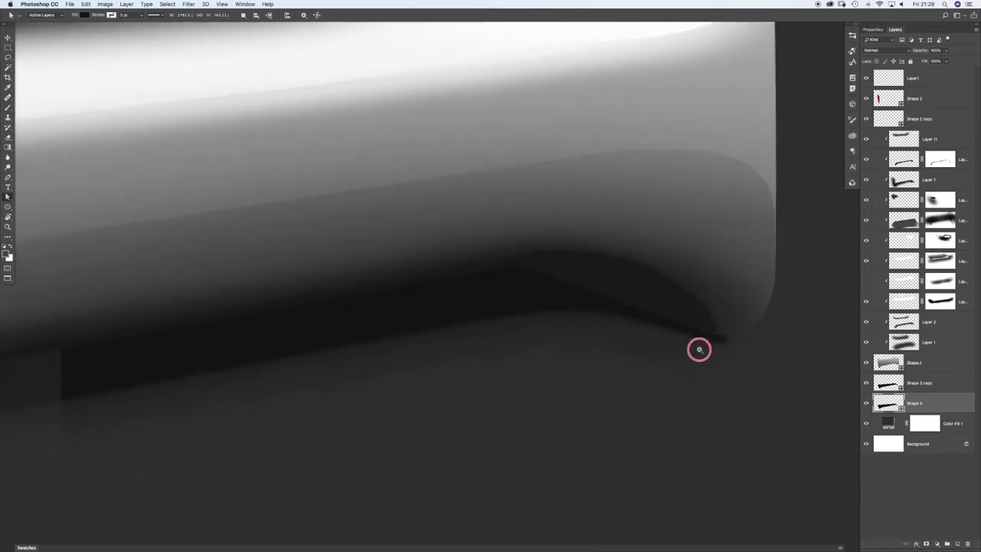
{"action": "scroll", "coordinate": [699, 350], "scroll_direction": "down", "scroll_amount": 5}
{"action": "scroll", "coordinate": [667, 346], "scroll_direction": "up", "scroll_amount": 5}
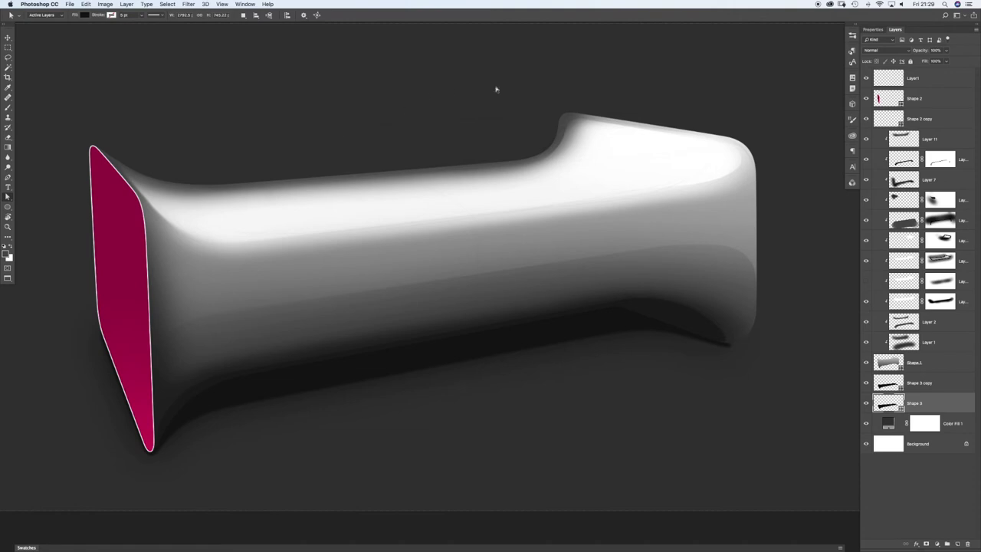
Step: Add a new empty layer directly above the magenta end face's Shape 2 layer
{"action": "left_click", "coordinate": [890, 102]}
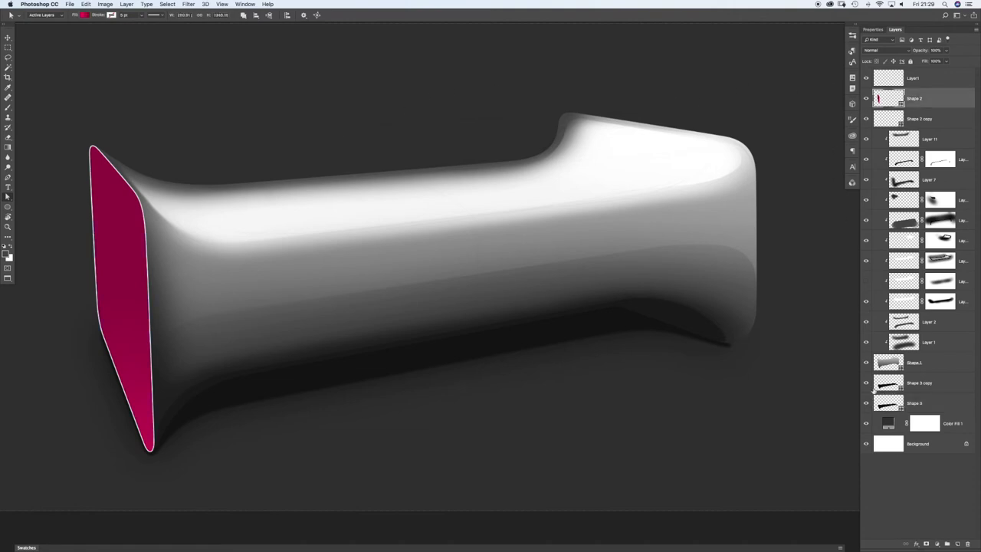
{"action": "left_click", "coordinate": [957, 543]}
{"action": "scroll", "coordinate": [162, 265], "scroll_direction": "up", "scroll_amount": 3}
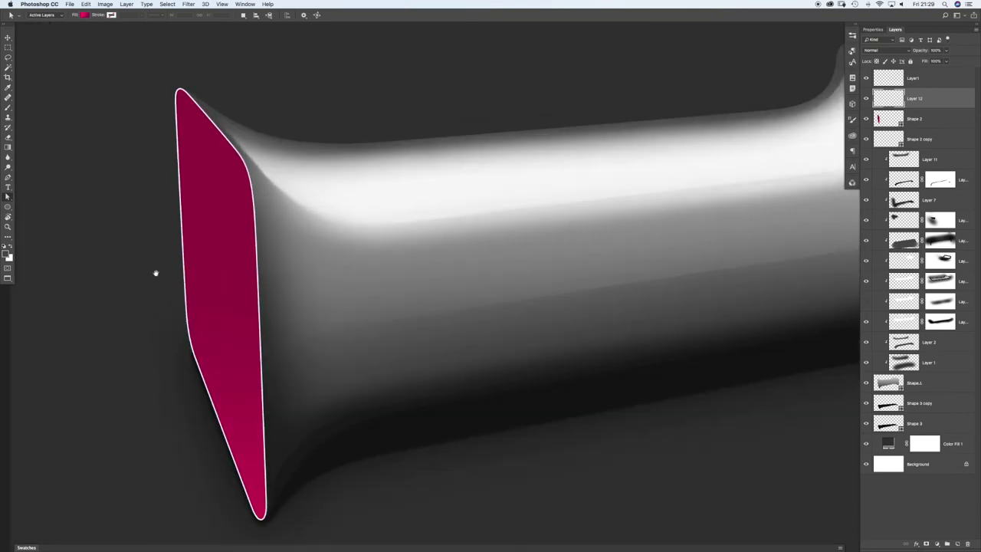
{"action": "left_click_drag", "start_coordinate": [155, 272], "coordinate": [219, 260]}
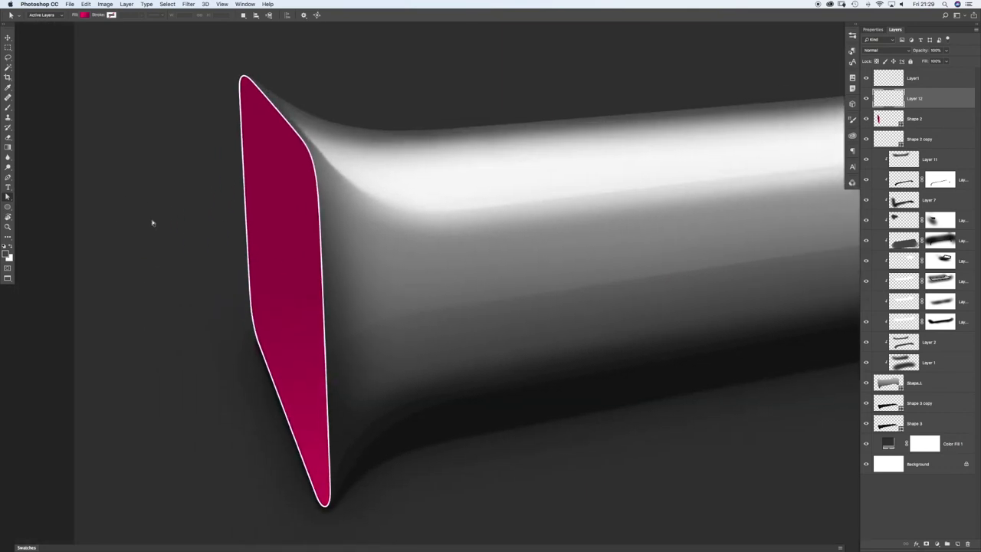
Step: Paint dark grey shading over the upper part of the magenta end face with a large, 0% hardness brush
{"action": "key", "text": "b"}
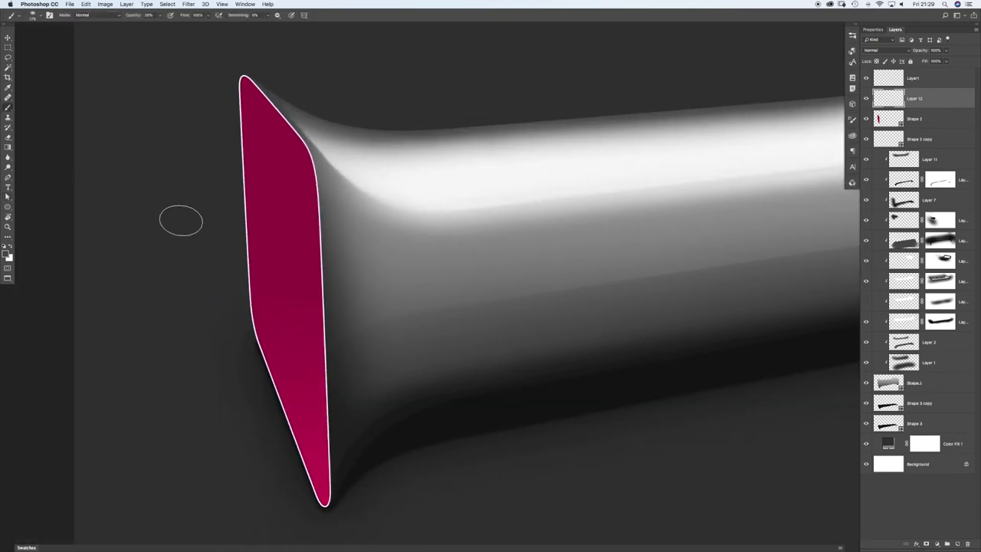
{"action": "key", "text": "]"}
{"action": "key", "text": "]"}
{"action": "key", "text": "]"}
{"action": "key", "text": "]"}
{"action": "key", "text": "]"}
{"action": "key", "text": "]"}
{"action": "key", "text": "]"}
{"action": "right_click", "coordinate": [307, 108]}
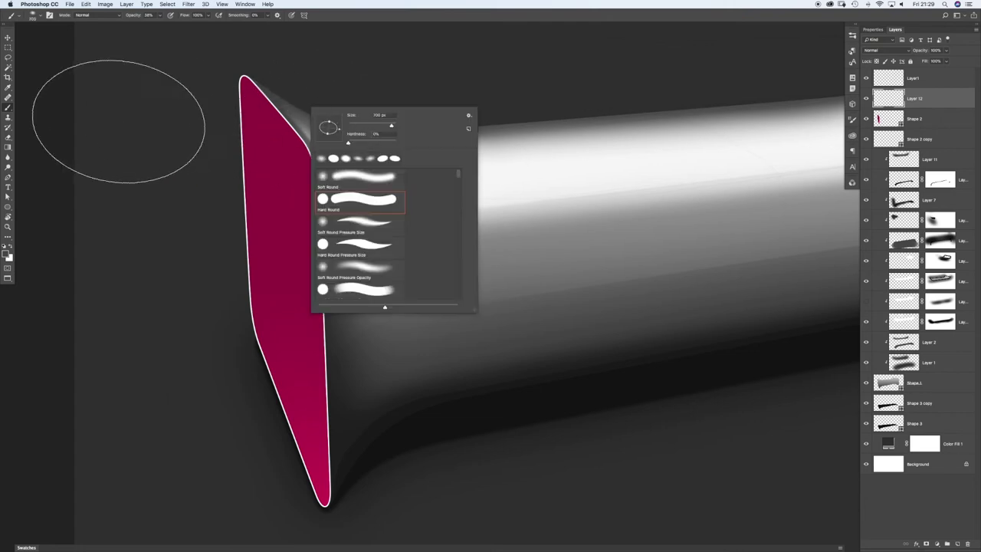
{"action": "left_click", "coordinate": [131, 120]}
{"action": "mouse_move", "coordinate": [424, 221]}
{"action": "left_mouse_down"}
{"action": "mouse_move", "coordinate": [307, 79]}
{"action": "mouse_move", "coordinate": [334, 67]}
{"action": "left_mouse_up"}
{"action": "mouse_move", "coordinate": [457, 324]}
{"action": "left_mouse_down"}
{"action": "mouse_move", "coordinate": [347, 75]}
{"action": "mouse_move", "coordinate": [397, 179]}
{"action": "mouse_move", "coordinate": [362, 154]}
{"action": "left_mouse_up"}
{"action": "left_click_drag", "start_coordinate": [450, 214], "coordinate": [373, 174]}
{"action": "mouse_move", "coordinate": [452, 208]}
{"action": "left_mouse_down"}
{"action": "mouse_move", "coordinate": [423, 209]}
{"action": "mouse_move", "coordinate": [338, 129]}
{"action": "left_mouse_up"}
{"action": "mouse_move", "coordinate": [502, 207]}
{"action": "left_mouse_down"}
{"action": "mouse_move", "coordinate": [340, 146]}
{"action": "mouse_move", "coordinate": [394, 197]}
{"action": "left_mouse_up"}
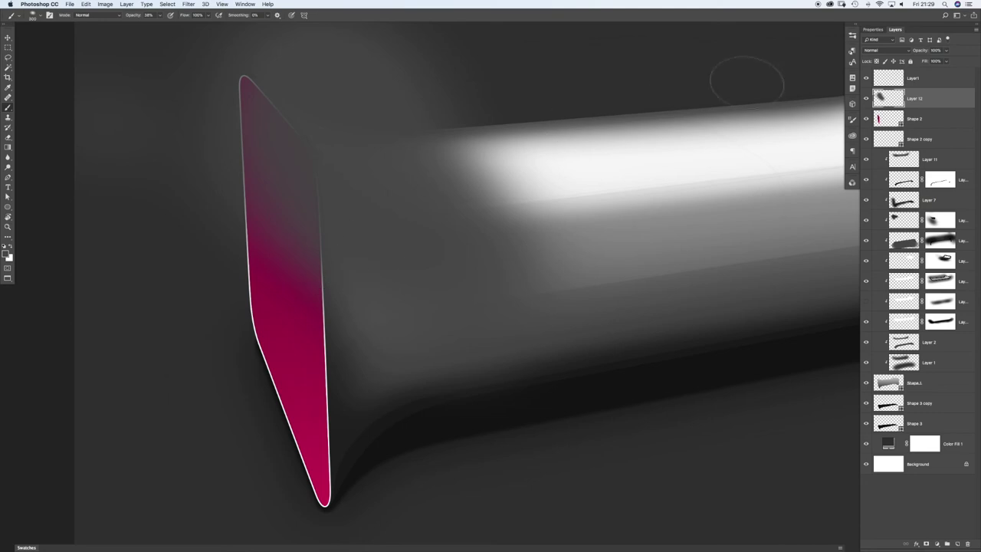
Step: Clip the dark shading layer to the magenta end face and set its blend mode to Multiply
{"action": "right_click", "coordinate": [962, 98]}
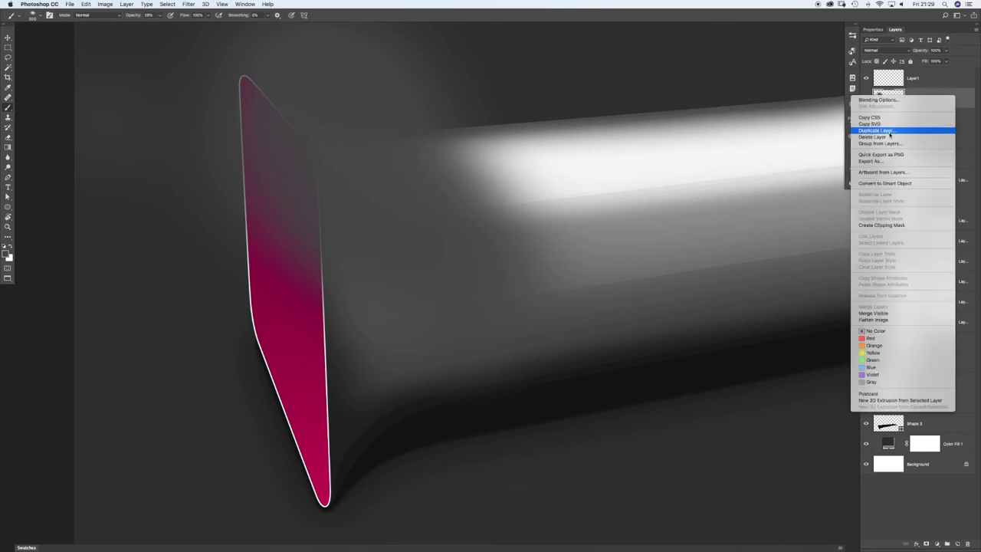
{"action": "left_click", "coordinate": [889, 224]}
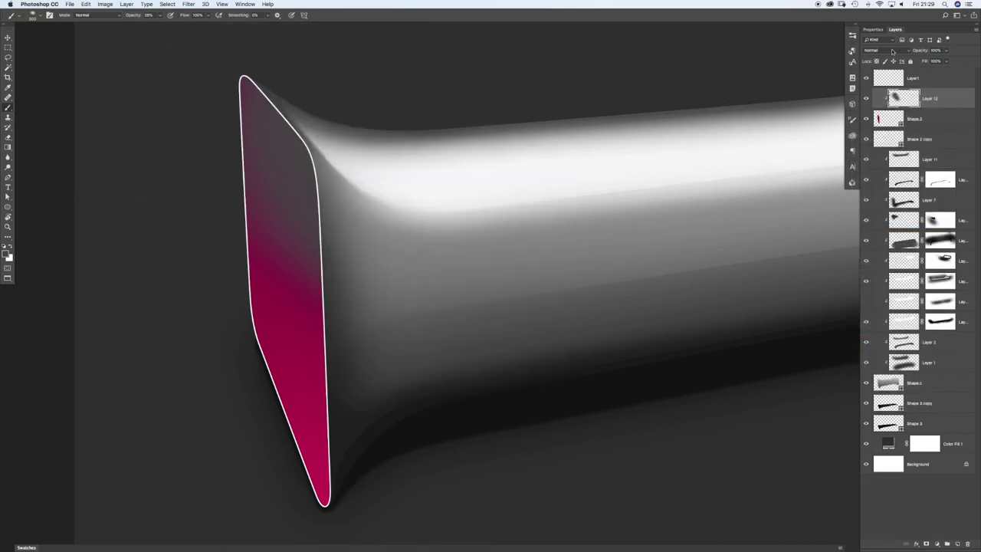
{"action": "left_click", "coordinate": [882, 51]}
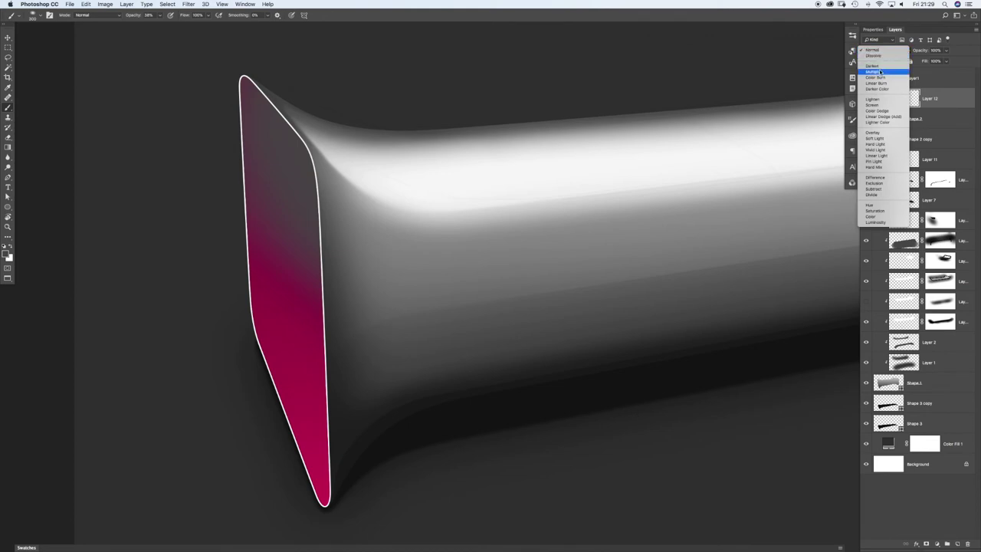
{"action": "left_click", "coordinate": [877, 71]}
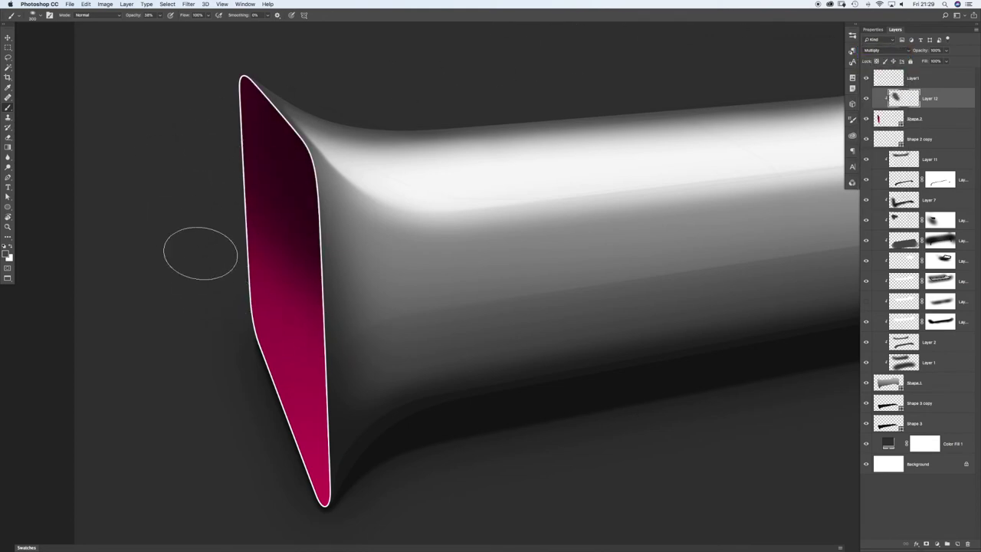
Step: Paint soft white over the lower part of the end face on a new layer and clip it to the end face
{"action": "left_click", "coordinate": [958, 545]}
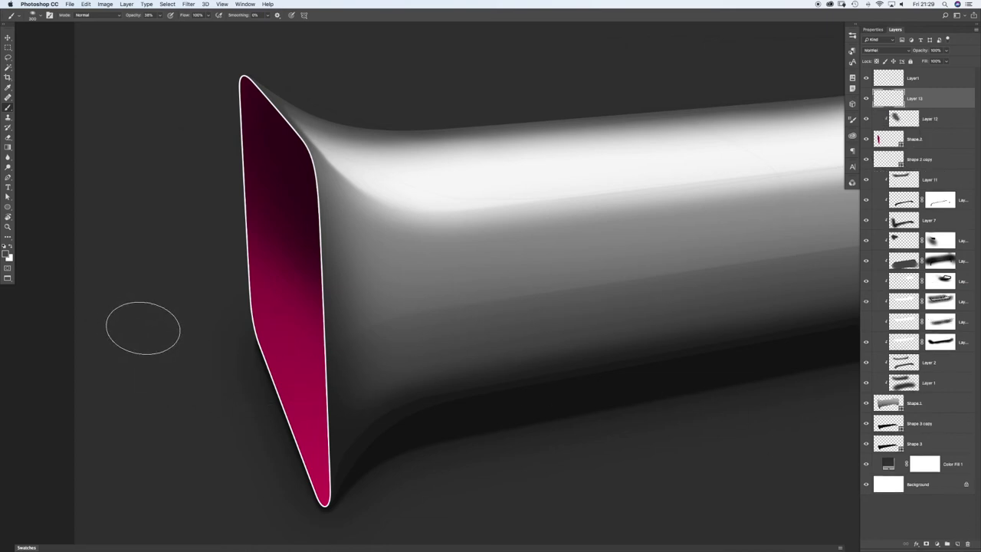
{"action": "mouse_move", "coordinate": [324, 438]}
{"action": "left_mouse_down"}
{"action": "mouse_move", "coordinate": [289, 361]}
{"action": "mouse_move", "coordinate": [345, 402]}
{"action": "mouse_move", "coordinate": [291, 383]}
{"action": "mouse_move", "coordinate": [252, 391]}
{"action": "mouse_move", "coordinate": [306, 416]}
{"action": "mouse_move", "coordinate": [315, 445]}
{"action": "mouse_move", "coordinate": [232, 376]}
{"action": "left_mouse_up"}
{"action": "mouse_move", "coordinate": [350, 406]}
{"action": "left_mouse_down"}
{"action": "mouse_move", "coordinate": [306, 384]}
{"action": "mouse_move", "coordinate": [291, 463]}
{"action": "mouse_move", "coordinate": [295, 374]}
{"action": "mouse_move", "coordinate": [230, 361]}
{"action": "left_mouse_up"}
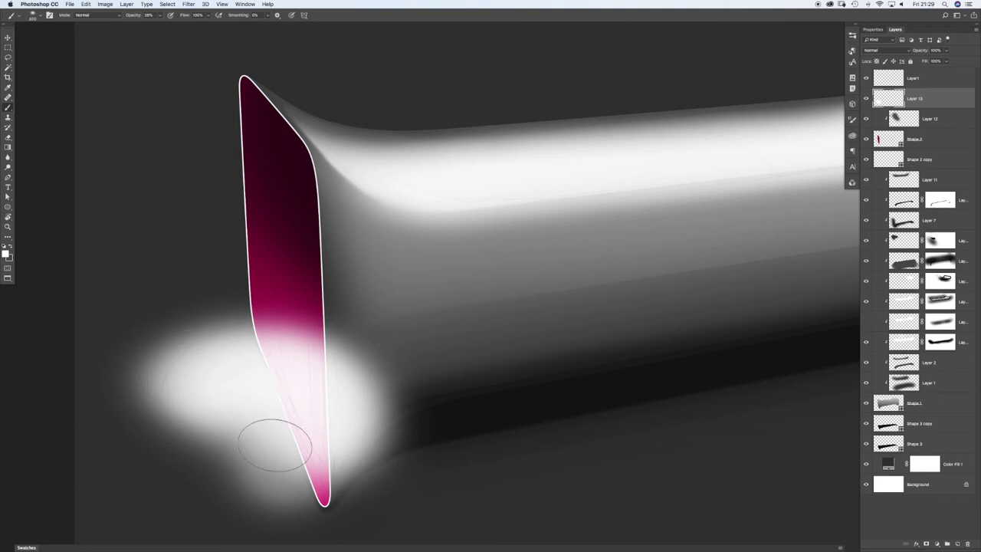
{"action": "key", "text": "bracketright"}
{"action": "key", "text": "bracketright"}
{"action": "mouse_move", "coordinate": [147, 349]}
{"action": "left_mouse_down"}
{"action": "mouse_move", "coordinate": [307, 376]}
{"action": "mouse_move", "coordinate": [317, 361]}
{"action": "left_mouse_up"}
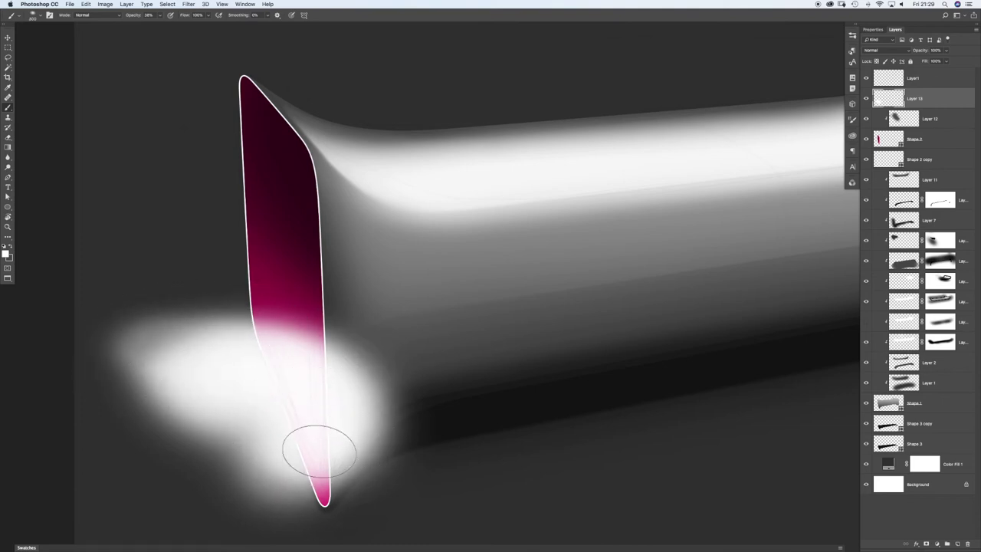
{"action": "mouse_move", "coordinate": [241, 352]}
{"action": "left_mouse_down"}
{"action": "mouse_move", "coordinate": [318, 348]}
{"action": "mouse_move", "coordinate": [216, 351]}
{"action": "mouse_move", "coordinate": [316, 351]}
{"action": "mouse_move", "coordinate": [289, 395]}
{"action": "mouse_move", "coordinate": [339, 435]}
{"action": "mouse_move", "coordinate": [299, 448]}
{"action": "left_mouse_up"}
{"action": "right_click", "coordinate": [948, 95]}
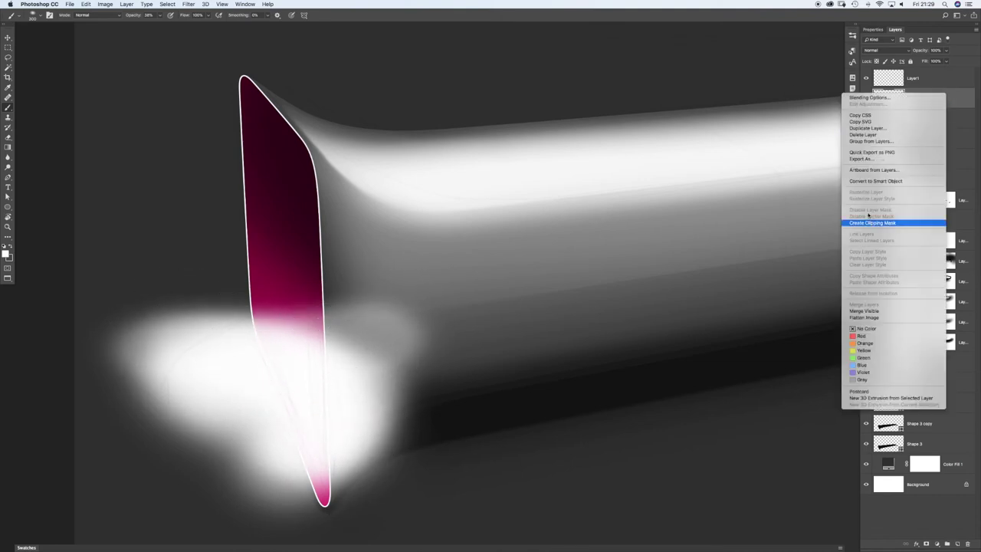
{"action": "left_click", "coordinate": [871, 223]}
Step: Try the lightening blend modes on the white highlight layer, set it to Overlay, and hide the layer
{"action": "left_click", "coordinate": [882, 50]}
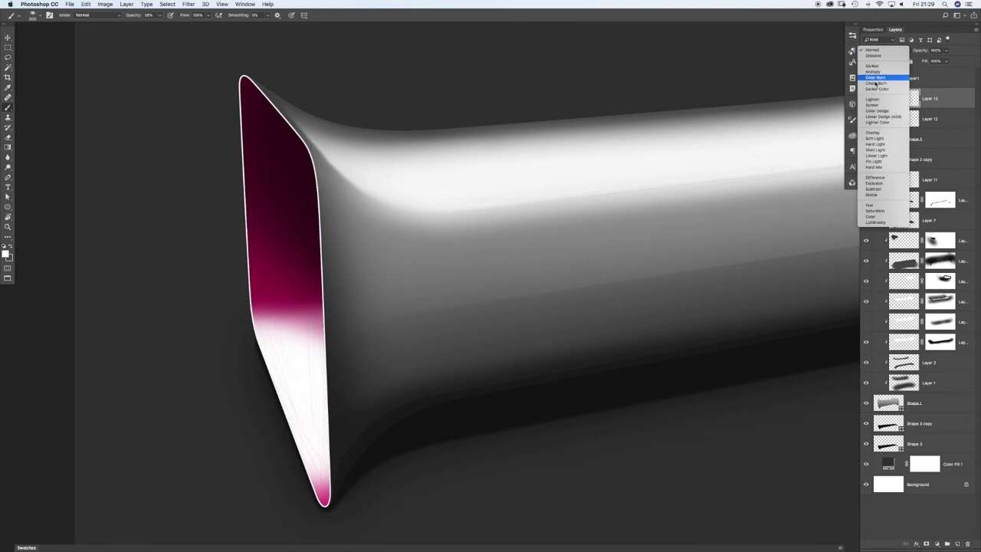
{"action": "left_click", "coordinate": [872, 100]}
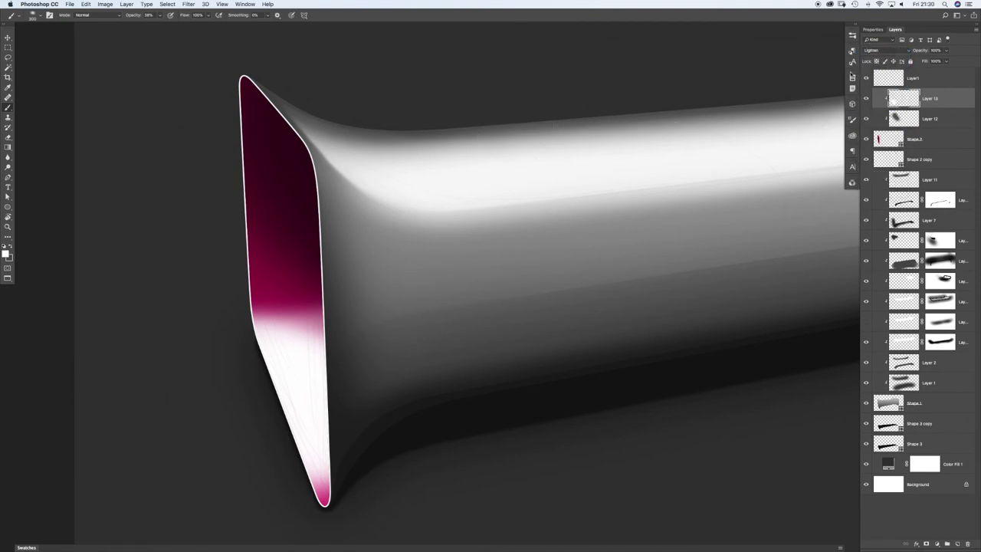
{"action": "left_click", "coordinate": [873, 50]}
{"action": "left_click", "coordinate": [871, 57]}
{"action": "left_click", "coordinate": [870, 49]}
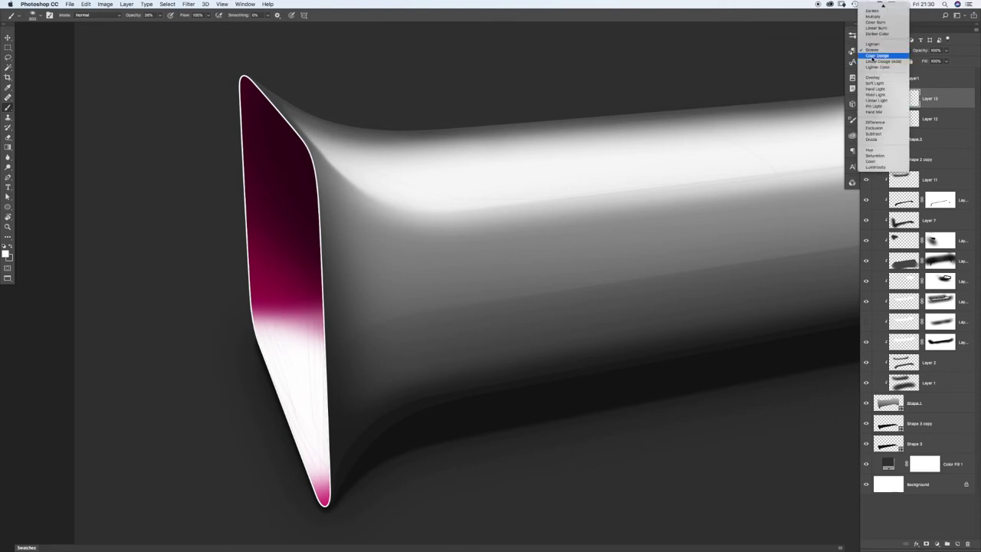
{"action": "left_click", "coordinate": [872, 56]}
{"action": "left_click", "coordinate": [871, 50]}
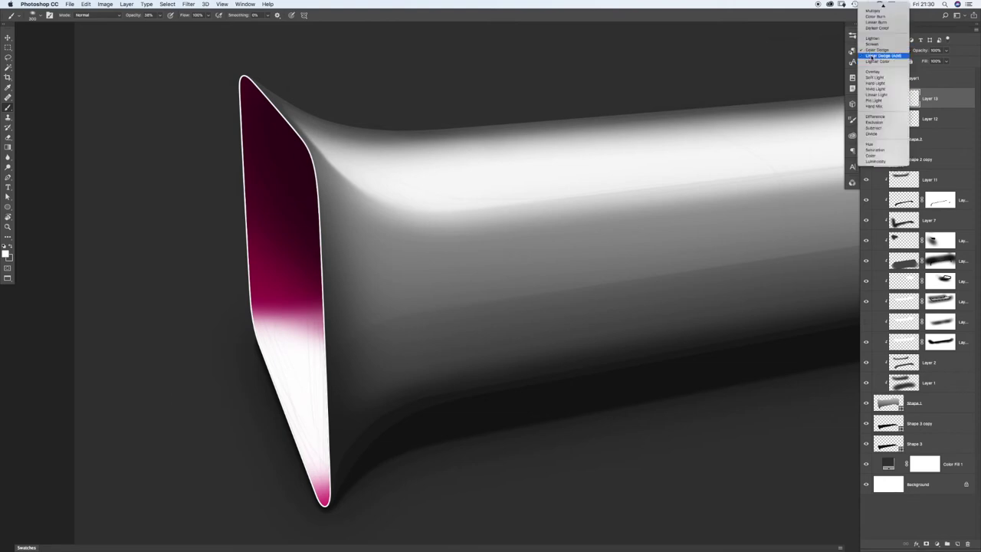
{"action": "left_click", "coordinate": [872, 57]}
{"action": "left_click", "coordinate": [870, 51]}
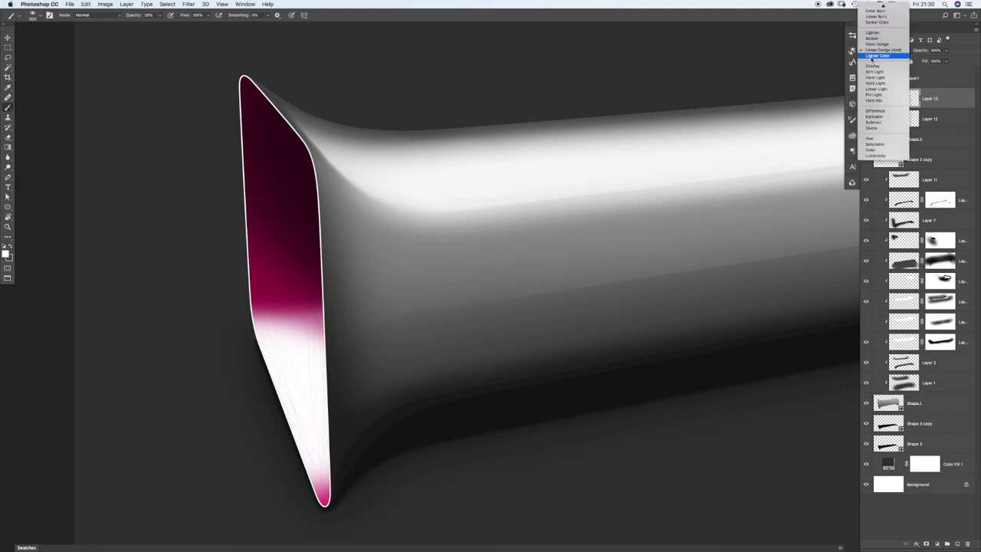
{"action": "left_click", "coordinate": [872, 58]}
{"action": "left_click", "coordinate": [871, 51]}
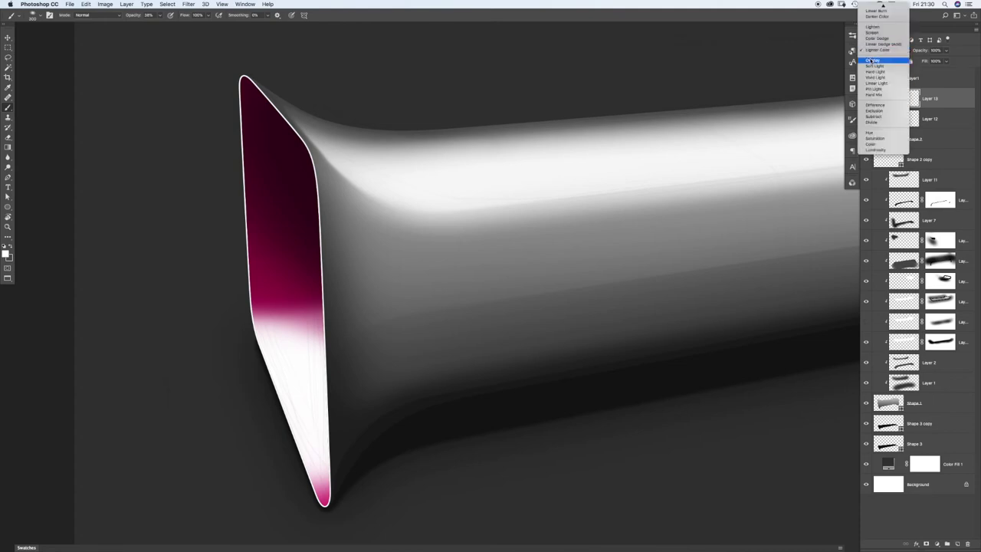
{"action": "left_click", "coordinate": [872, 62]}
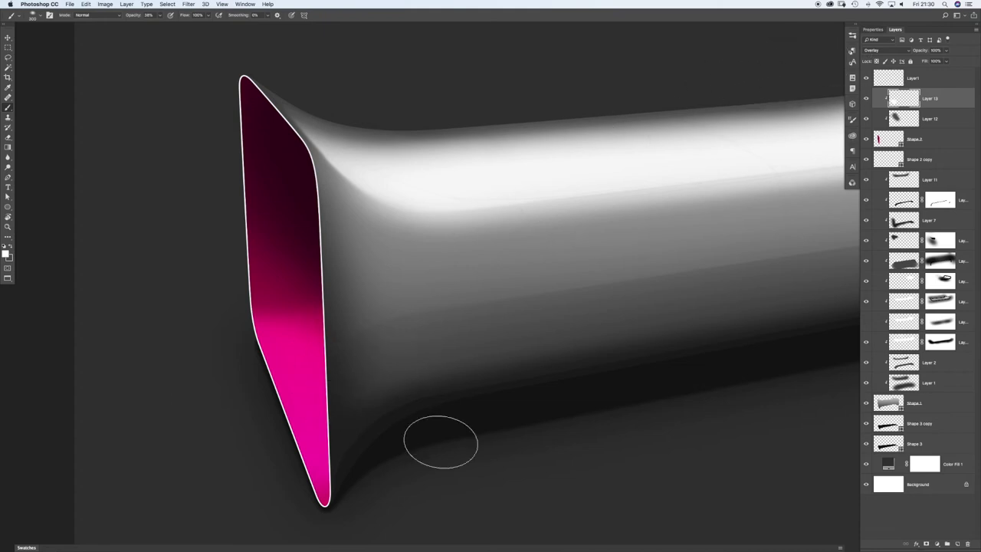
{"action": "left_click", "coordinate": [865, 100]}
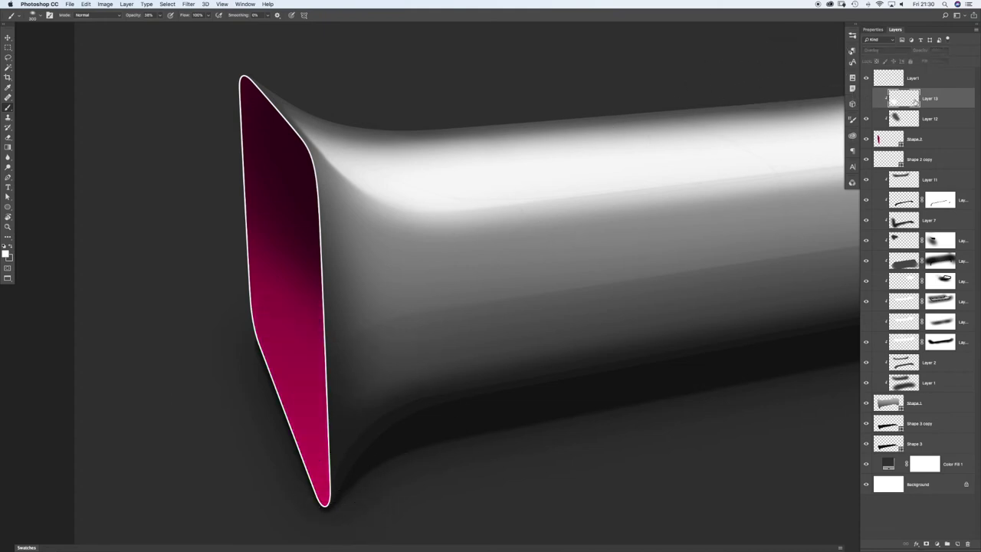
Step: Paint soft bright pink #FF0072 over the lower part of the end face on a new layer
{"action": "left_click", "coordinate": [957, 542]}
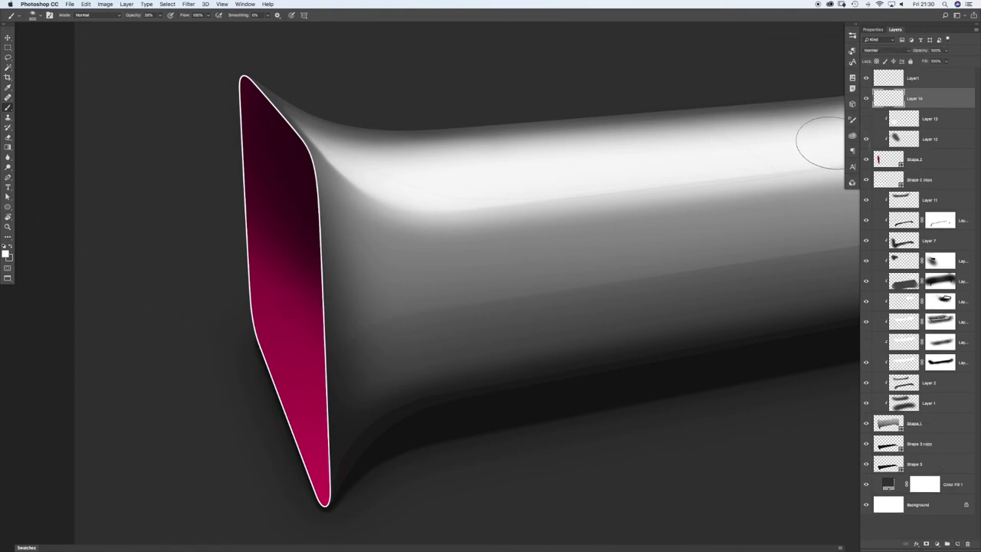
{"action": "left_click", "coordinate": [852, 137]}
{"action": "double_click", "coordinate": [794, 170]}
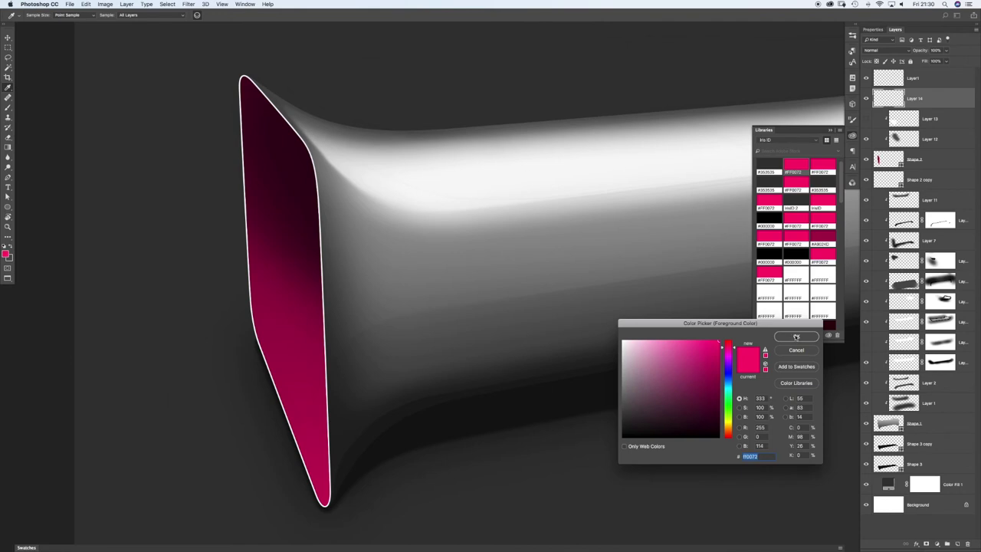
{"action": "left_click", "coordinate": [796, 336]}
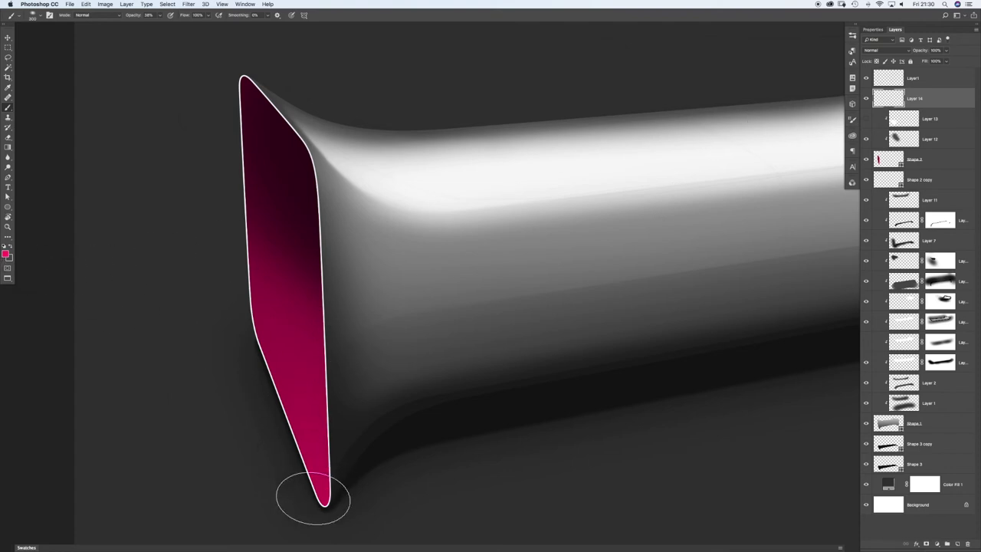
{"action": "left_click_drag", "start_coordinate": [301, 451], "coordinate": [285, 460]}
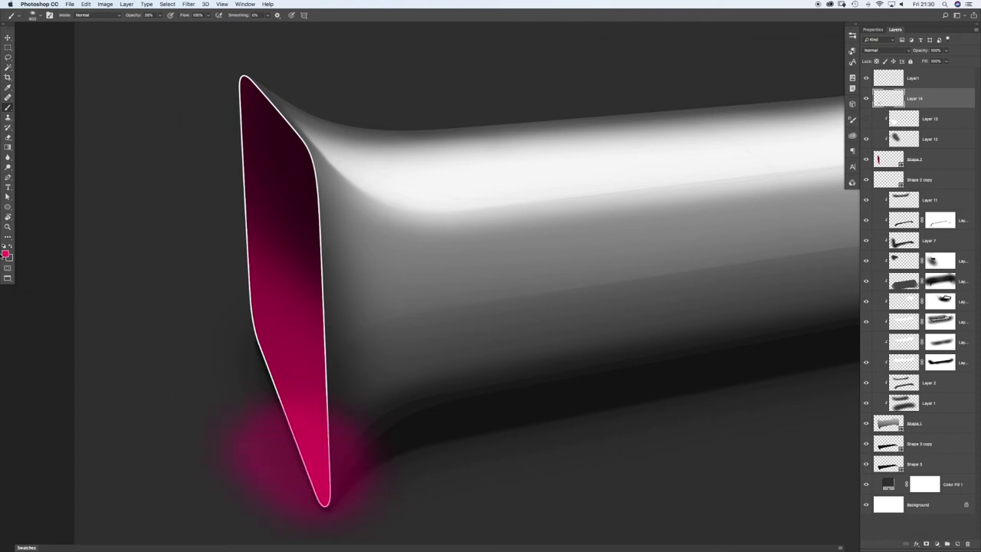
{"action": "left_click", "coordinate": [6, 253]}
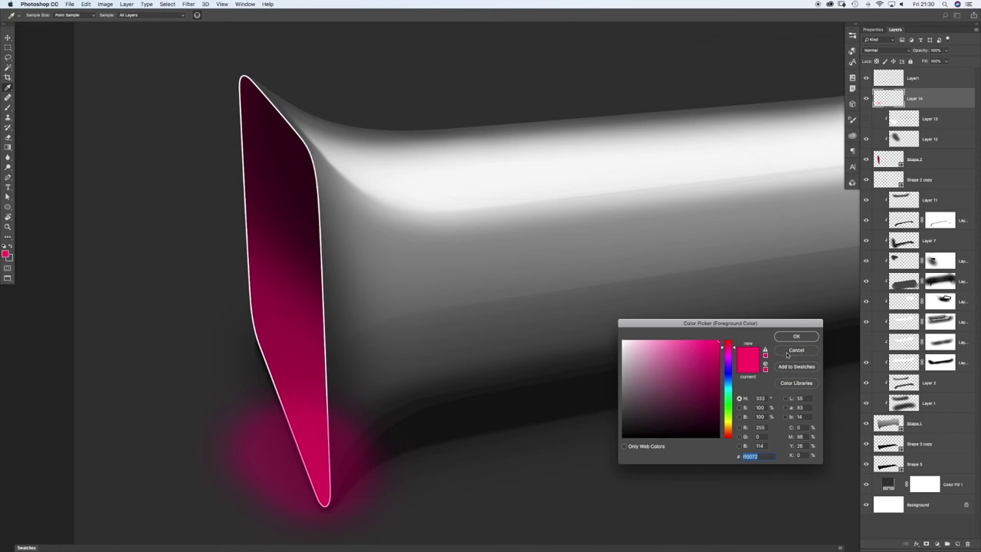
{"action": "left_click", "coordinate": [795, 351]}
{"action": "mouse_move", "coordinate": [291, 432]}
{"action": "left_mouse_down"}
{"action": "mouse_move", "coordinate": [230, 405]}
{"action": "mouse_move", "coordinate": [265, 398]}
{"action": "mouse_move", "coordinate": [337, 478]}
{"action": "left_mouse_up"}
{"action": "mouse_move", "coordinate": [328, 399]}
{"action": "left_mouse_down"}
{"action": "mouse_move", "coordinate": [268, 411]}
{"action": "mouse_move", "coordinate": [306, 468]}
{"action": "mouse_move", "coordinate": [303, 406]}
{"action": "mouse_move", "coordinate": [321, 443]}
{"action": "left_mouse_up"}
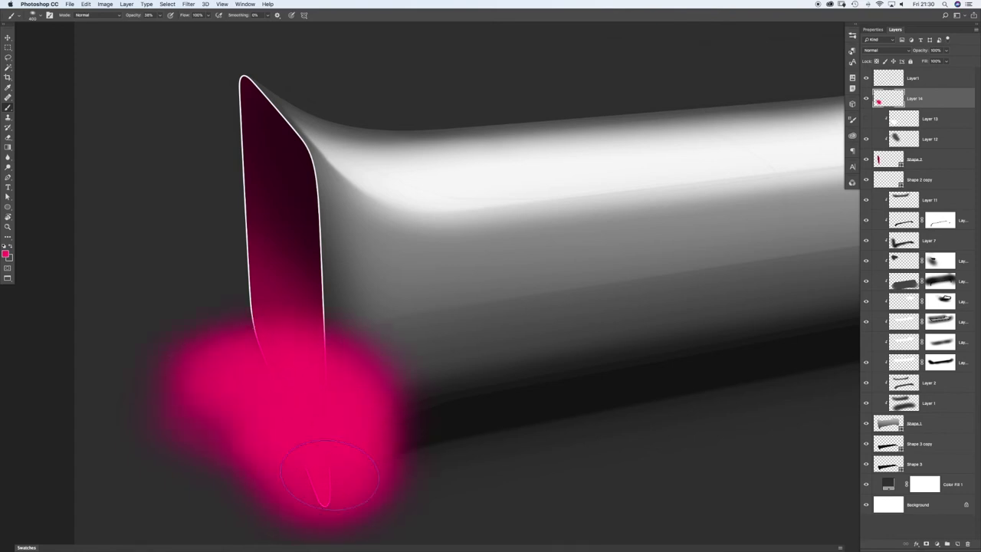
Step: Clip the bright pink layer to the end face and paint more pink over the lower part on a new layer
{"action": "right_click", "coordinate": [941, 96]}
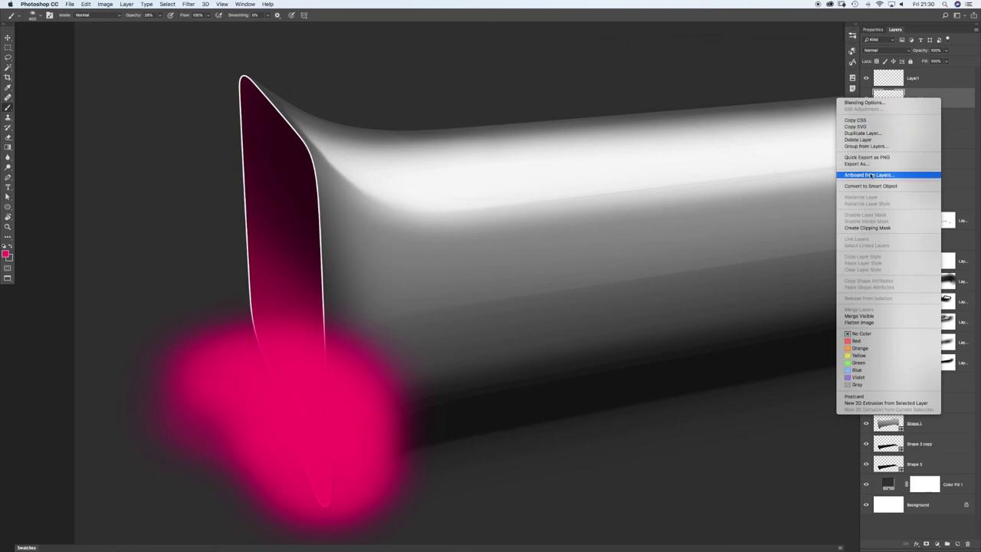
{"action": "left_click", "coordinate": [867, 227]}
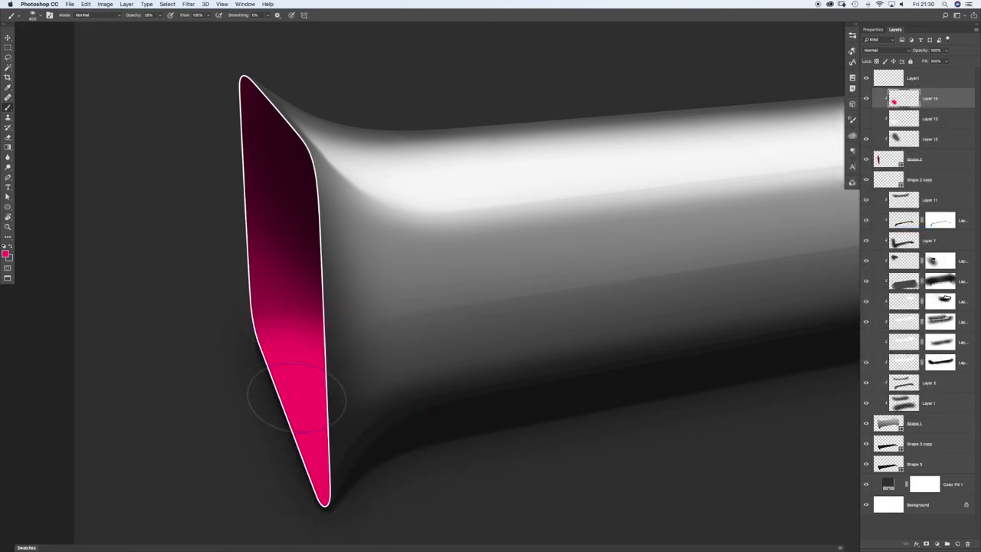
{"action": "key", "text": "]"}
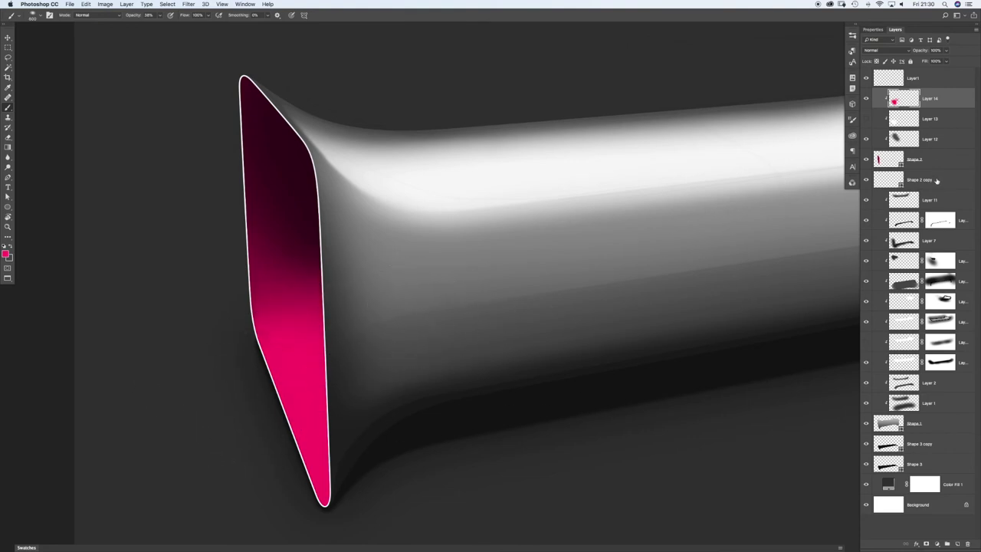
{"action": "left_click", "coordinate": [957, 543]}
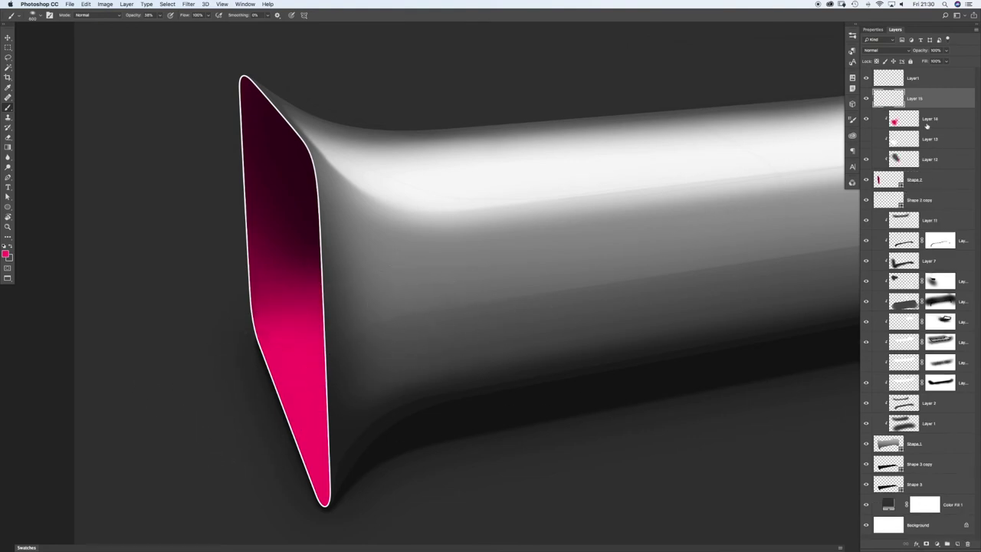
{"action": "mouse_move", "coordinate": [363, 355]}
{"action": "left_mouse_down"}
{"action": "mouse_move", "coordinate": [302, 344]}
{"action": "mouse_move", "coordinate": [247, 376]}
{"action": "mouse_move", "coordinate": [268, 361]}
{"action": "mouse_move", "coordinate": [344, 417]}
{"action": "mouse_move", "coordinate": [309, 432]}
{"action": "mouse_move", "coordinate": [302, 426]}
{"action": "mouse_move", "coordinate": [328, 366]}
{"action": "mouse_move", "coordinate": [298, 385]}
{"action": "mouse_move", "coordinate": [318, 429]}
{"action": "mouse_move", "coordinate": [291, 372]}
{"action": "mouse_move", "coordinate": [309, 360]}
{"action": "mouse_move", "coordinate": [348, 400]}
{"action": "mouse_move", "coordinate": [284, 429]}
{"action": "mouse_move", "coordinate": [325, 377]}
{"action": "mouse_move", "coordinate": [332, 492]}
{"action": "mouse_move", "coordinate": [272, 429]}
{"action": "left_mouse_up"}
Step: Set the new pink layer's blend mode to Screen and clip it to the end face
{"action": "key", "text": "v"}
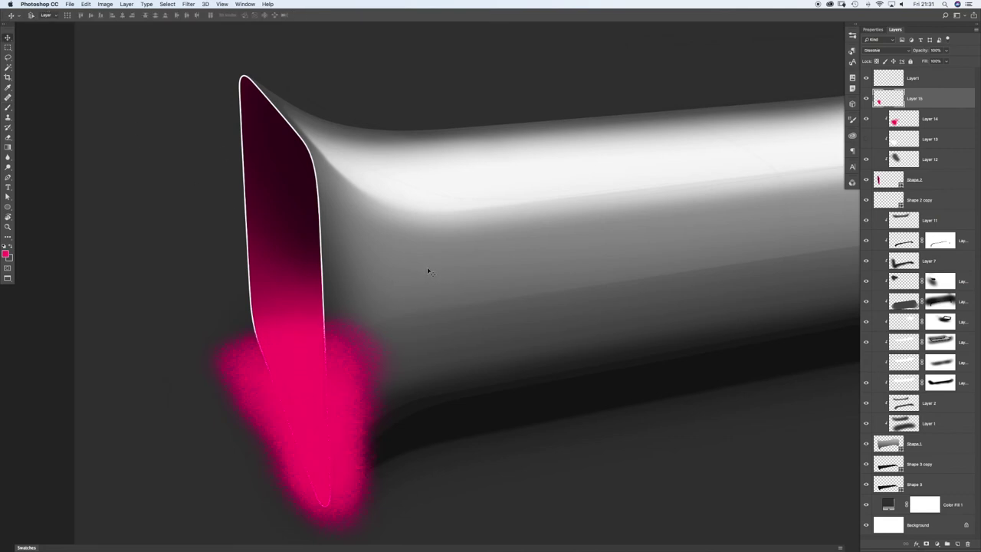
{"action": "key", "text": "shift+plus"}
{"action": "key", "text": "shift+minus"}
{"action": "key", "text": "shift+plus"}
{"action": "key", "text": "shift+plus"}
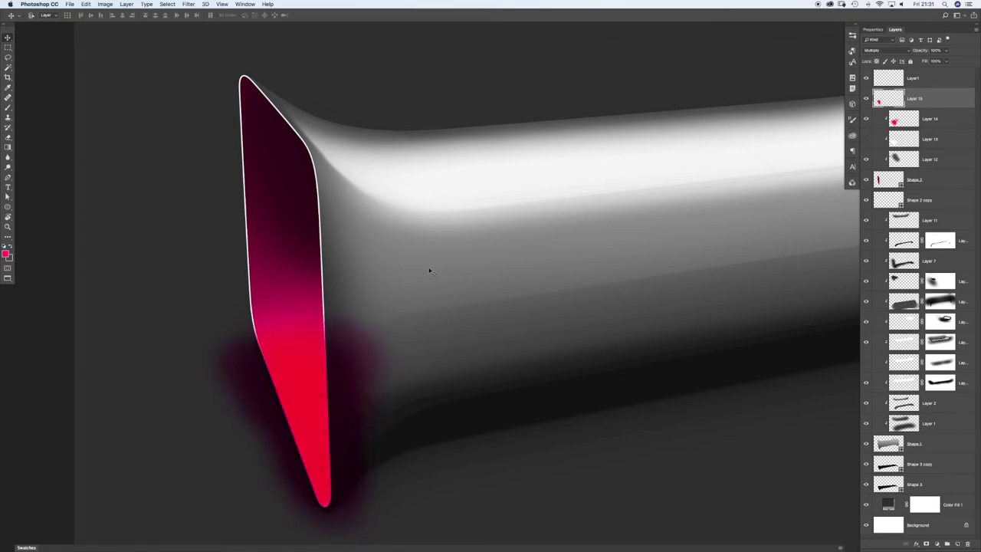
{"action": "key", "text": "shift+plus"}
{"action": "key", "text": "shift+plus"}
{"action": "key", "text": "shift+plus"}
{"action": "key", "text": "shift+plus"}
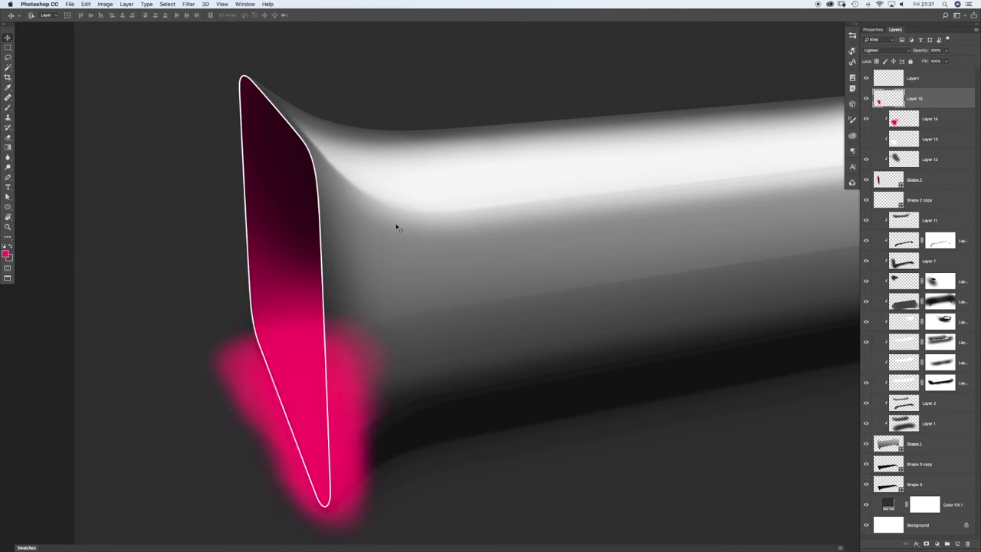
{"action": "key", "text": "shift+plus"}
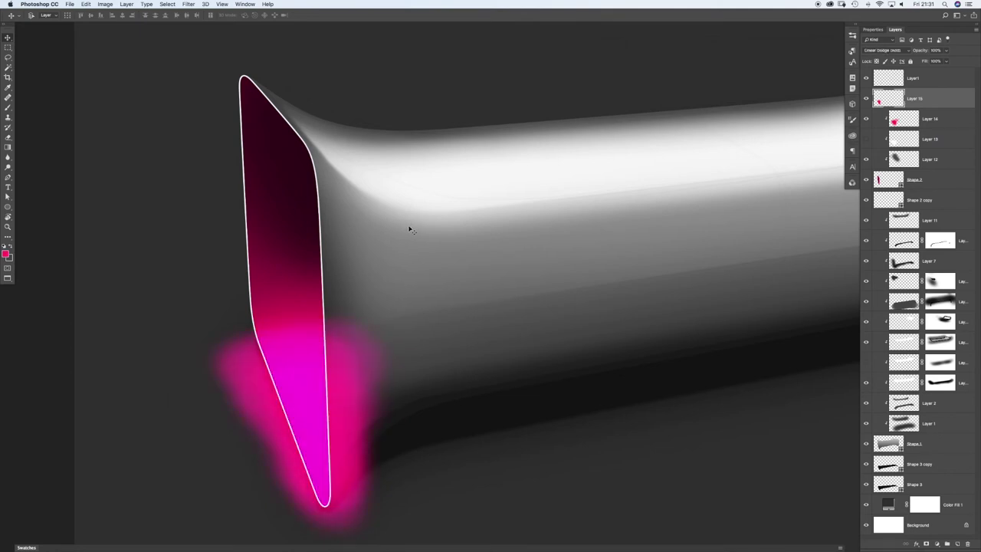
{"action": "key", "text": "shift+plus"}
{"action": "key", "text": "shift+minus"}
{"action": "key", "text": "shift+minus"}
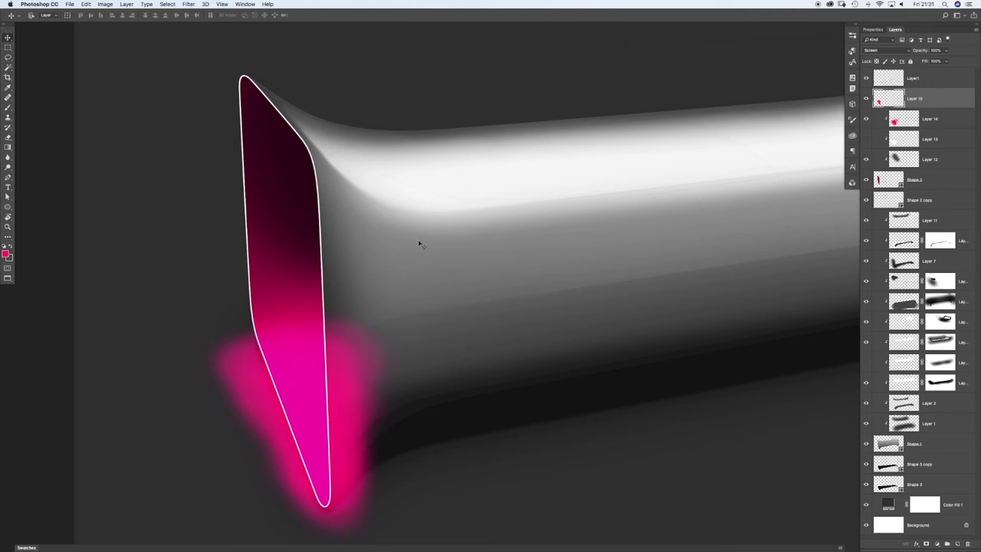
{"action": "right_click", "coordinate": [932, 104]}
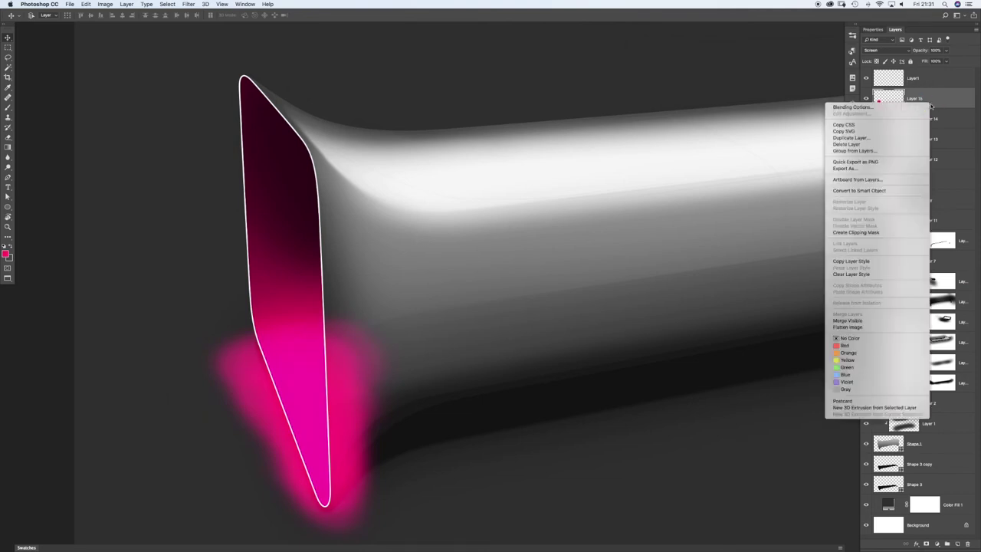
{"action": "left_click", "coordinate": [850, 233]}
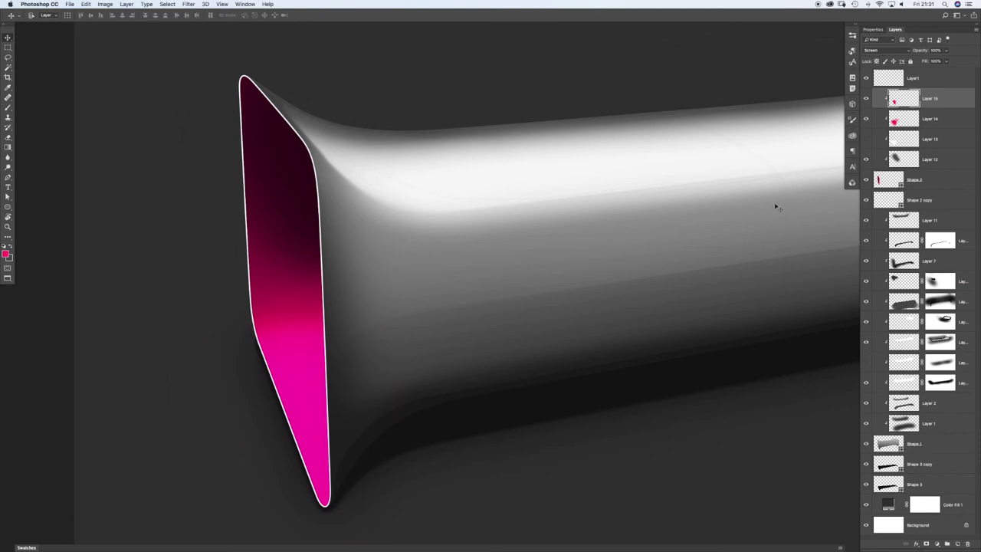
Step: Add a layer mask to the Screen layer and paint black across the upper edge of its pink area
{"action": "key", "text": "super+space"}
{"action": "left_click_drag", "start_coordinate": [458, 276], "coordinate": [429, 284]}
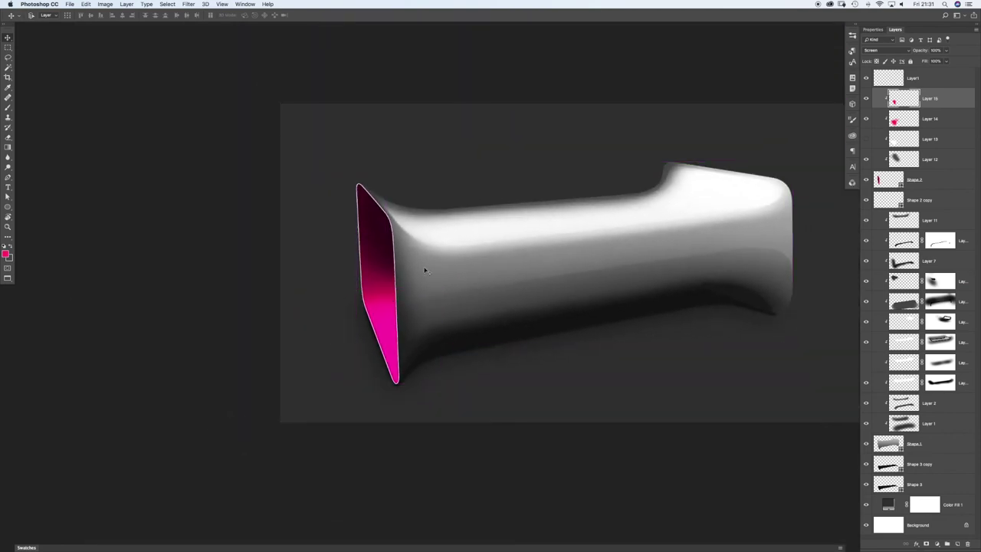
{"action": "key", "text": "super+space"}
{"action": "left_click_drag", "start_coordinate": [410, 325], "coordinate": [418, 316]}
{"action": "left_click_drag", "start_coordinate": [453, 305], "coordinate": [337, 368]}
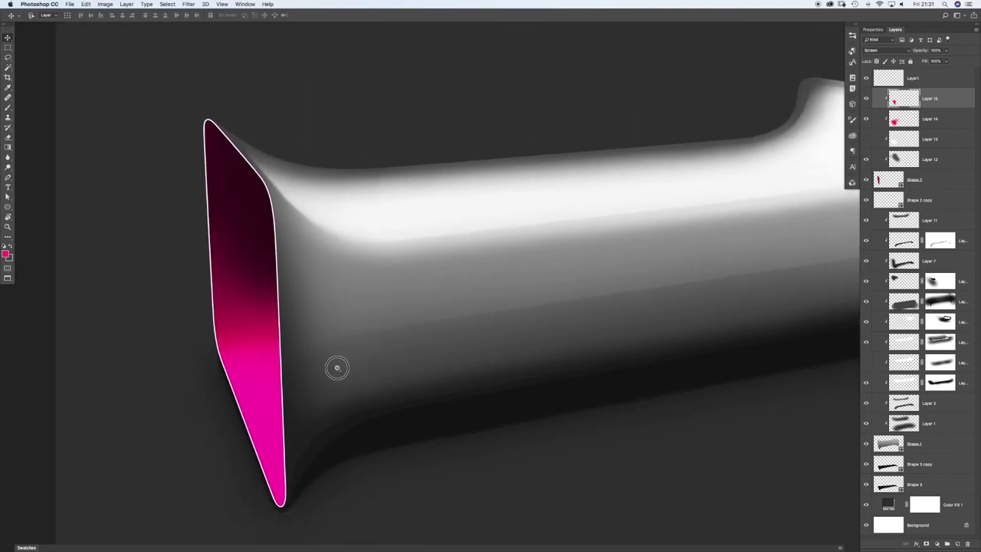
{"action": "left_click", "coordinate": [926, 543]}
{"action": "key", "text": "b"}
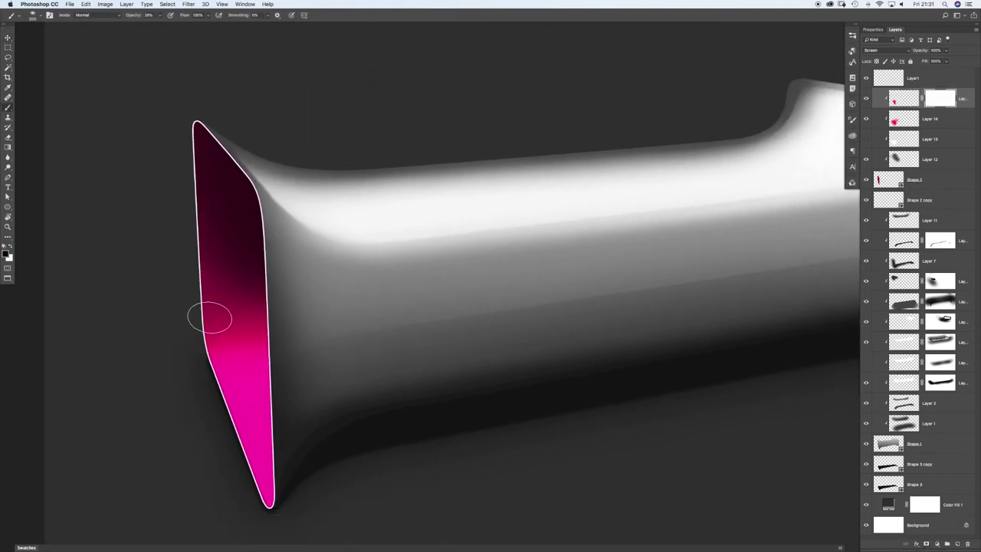
{"action": "right_click", "coordinate": [228, 330]}
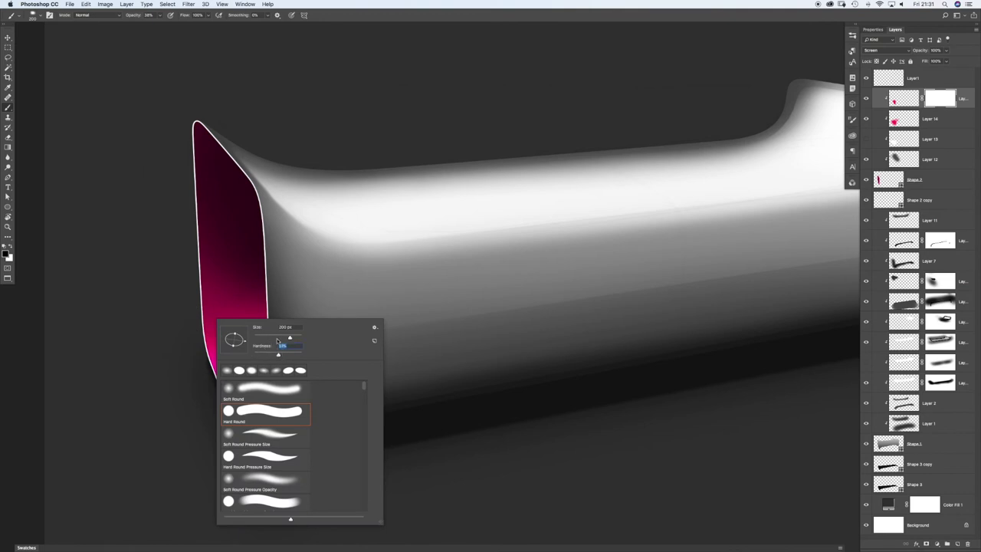
{"action": "left_click", "coordinate": [144, 330]}
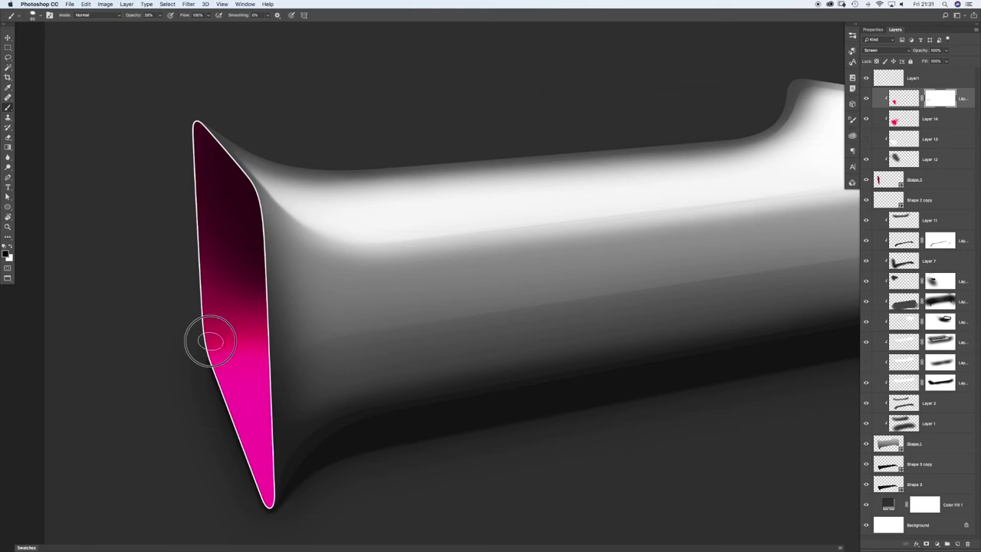
{"action": "mouse_move", "coordinate": [223, 324]}
{"action": "left_mouse_down"}
{"action": "mouse_move", "coordinate": [227, 342]}
{"action": "mouse_move", "coordinate": [241, 340]}
{"action": "mouse_move", "coordinate": [176, 323]}
{"action": "mouse_move", "coordinate": [219, 314]}
{"action": "mouse_move", "coordinate": [265, 325]}
{"action": "mouse_move", "coordinate": [228, 339]}
{"action": "mouse_move", "coordinate": [243, 340]}
{"action": "mouse_move", "coordinate": [263, 324]}
{"action": "mouse_move", "coordinate": [193, 344]}
{"action": "mouse_move", "coordinate": [273, 324]}
{"action": "left_mouse_up"}
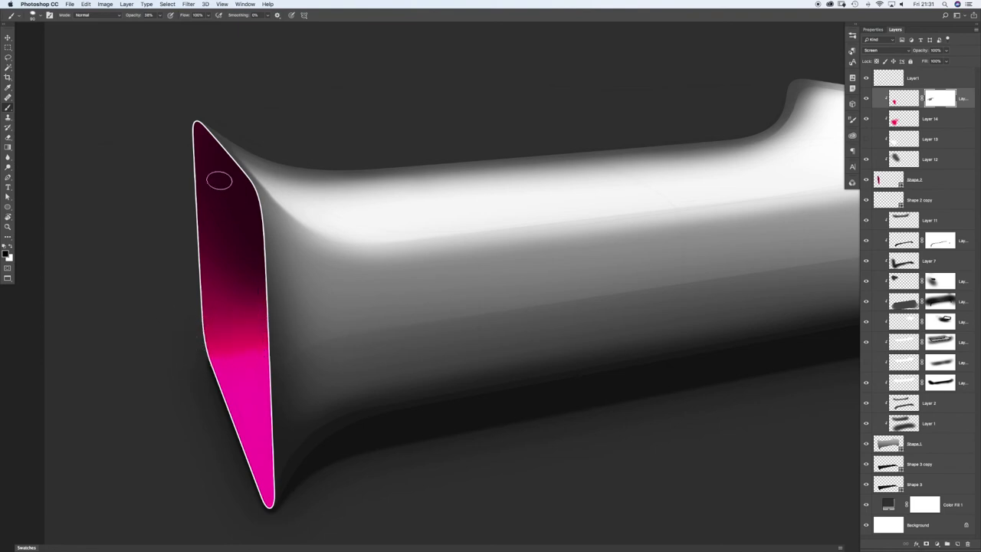
Step: Sharpen the upper boundary of the Screen layer's pink area by painting black on its mask at 100% brush opacity
{"action": "key", "text": "super+space"}
{"action": "left_click_drag", "start_coordinate": [197, 372], "coordinate": [233, 360]}
{"action": "mouse_move", "coordinate": [331, 297]}
{"action": "left_mouse_down"}
{"action": "mouse_move", "coordinate": [218, 315]}
{"action": "mouse_move", "coordinate": [345, 299]}
{"action": "left_mouse_up"}
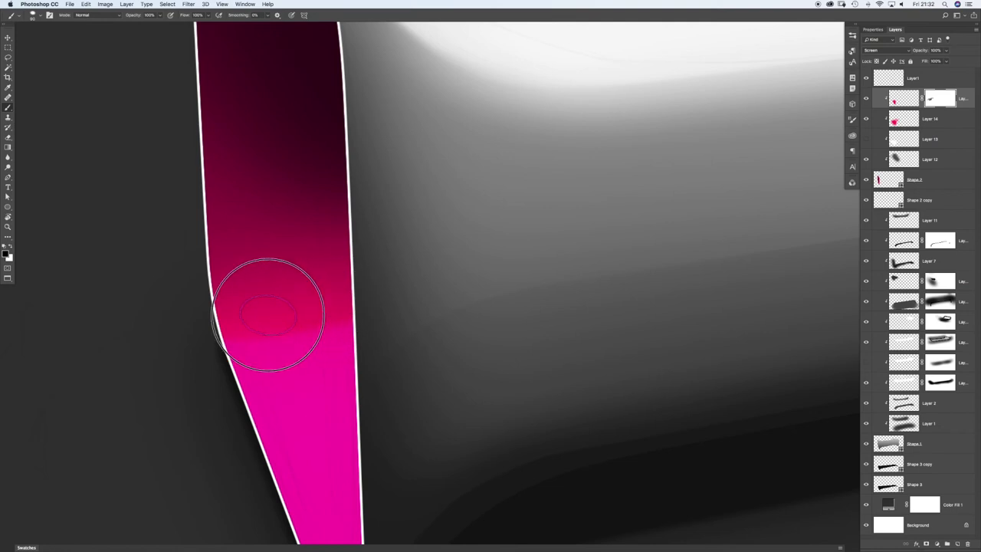
{"action": "key", "text": "super+space"}
{"action": "left_click_drag", "start_coordinate": [315, 309], "coordinate": [296, 316]}
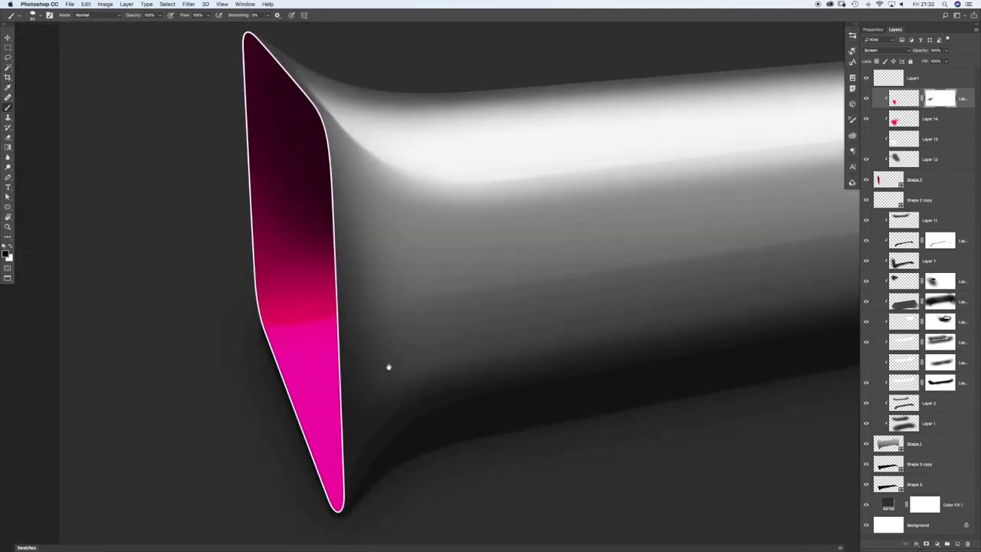
Step: Paint a large pink patch over the end face's lower tip on a new layer and clip it to the end face
{"action": "left_click", "coordinate": [957, 544]}
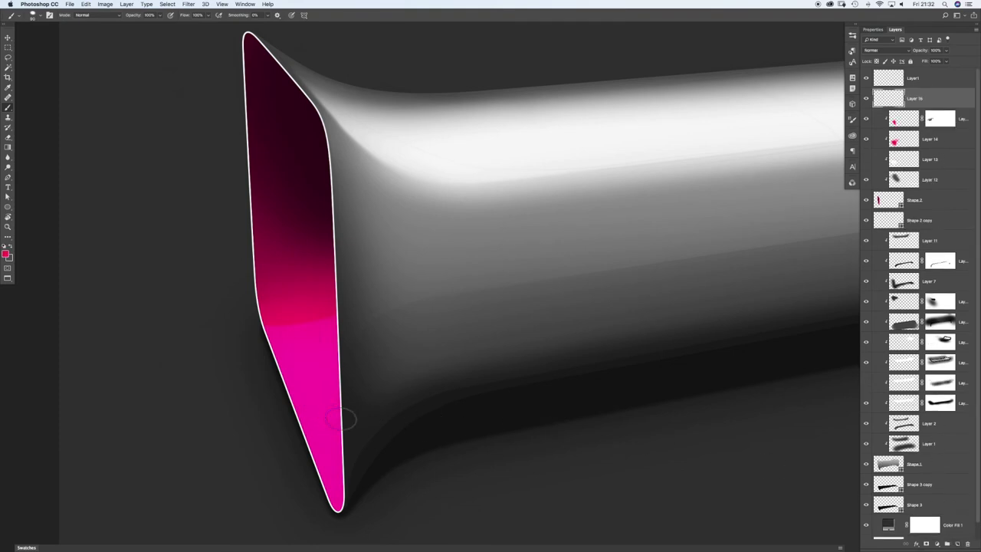
{"action": "key", "text": "bracketright"}
{"action": "key", "text": "bracketright"}
{"action": "key", "text": "bracketright"}
{"action": "key", "text": "bracketright"}
{"action": "key", "text": "bracketright"}
{"action": "key", "text": "bracketright"}
{"action": "key", "text": "bracketright"}
{"action": "key", "text": "bracketright"}
{"action": "mouse_move", "coordinate": [359, 455]}
{"action": "left_mouse_down"}
{"action": "mouse_move", "coordinate": [408, 408]}
{"action": "mouse_move", "coordinate": [283, 461]}
{"action": "mouse_move", "coordinate": [409, 421]}
{"action": "mouse_move", "coordinate": [322, 434]}
{"action": "left_mouse_up"}
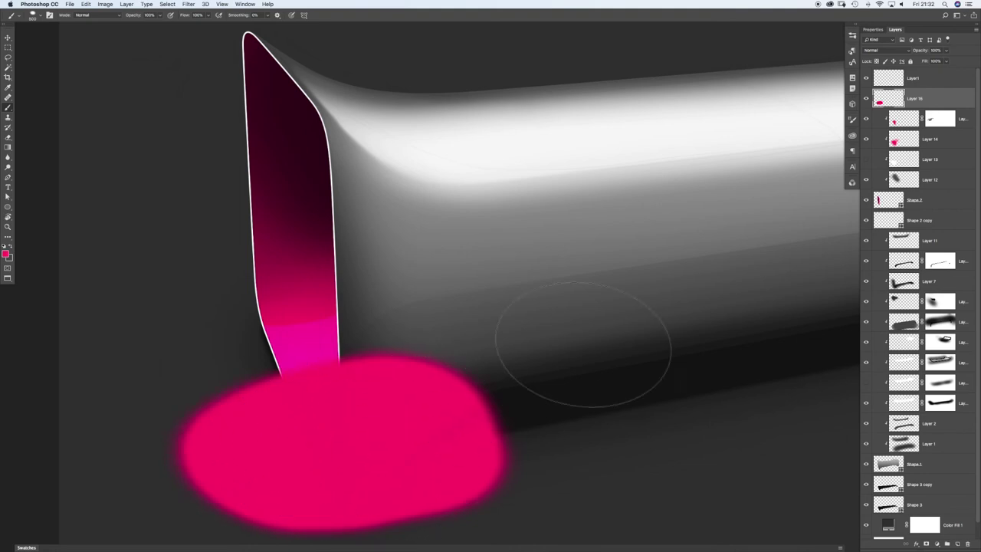
{"action": "right_click", "coordinate": [937, 101]}
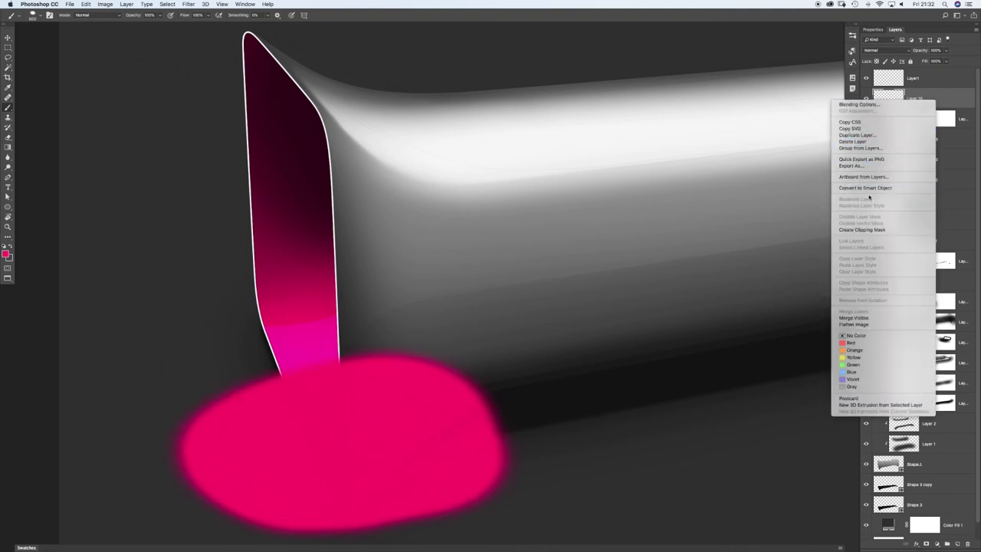
{"action": "left_click", "coordinate": [870, 230]}
Step: Compare blend modes on the newest pink layer and set it to Color Dodge
{"action": "key", "text": "v"}
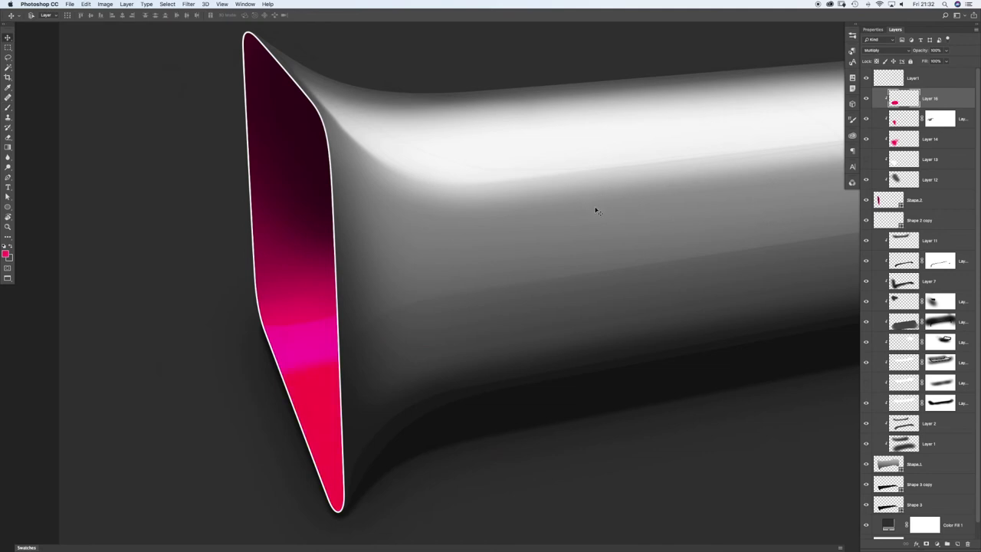
{"action": "key", "text": "shift+plus"}
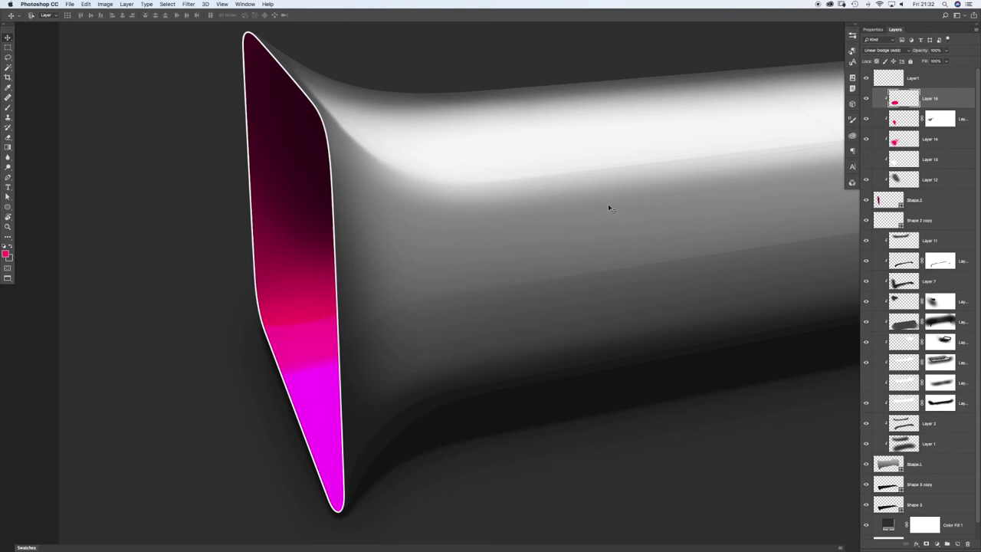
{"action": "key", "text": "shift+plus"}
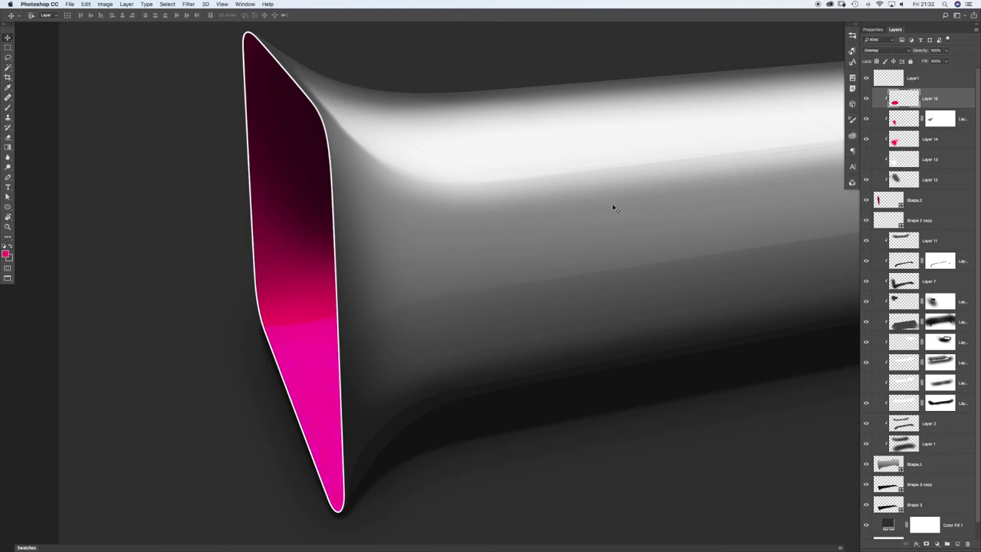
{"action": "key", "text": "shift+minus"}
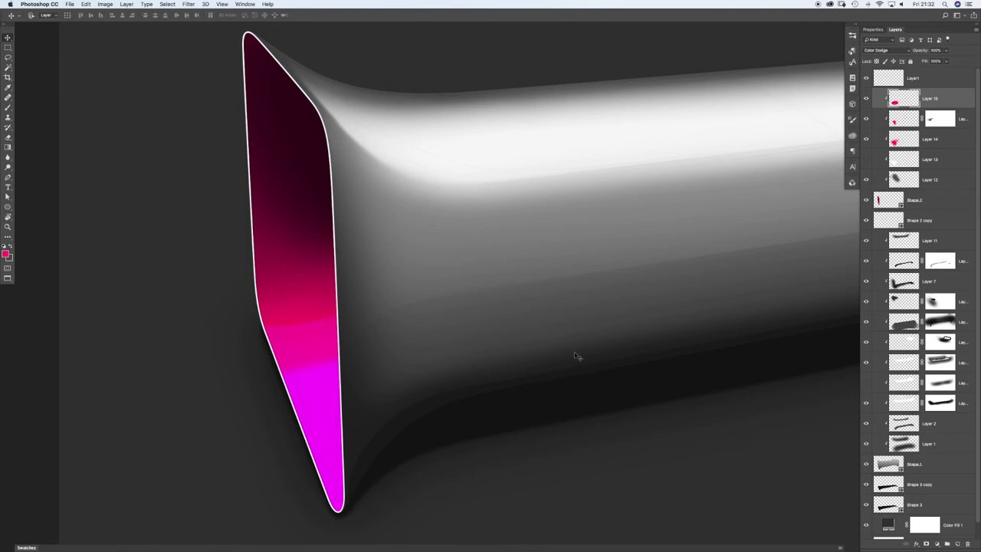
Step: Add a layer mask to the Color Dodge layer and hide the pink along its outer left edge, adjusting the brush hardness and opacity
{"action": "left_click", "coordinate": [926, 544]}
{"action": "key", "text": "b"}
{"action": "key", "text": "bracketleft"}
{"action": "key", "text": "bracketleft"}
{"action": "key", "text": "bracketleft"}
{"action": "key", "text": "bracketleft"}
{"action": "key", "text": "bracketleft"}
{"action": "key", "text": "bracketleft"}
{"action": "key", "text": "bracketleft"}
{"action": "key", "text": "bracketright"}
{"action": "key", "text": "bracketright"}
{"action": "key", "text": "bracketright"}
{"action": "key", "text": "bracketright"}
{"action": "key", "text": "bracketright"}
{"action": "left_click_drag", "start_coordinate": [283, 377], "coordinate": [276, 397]}
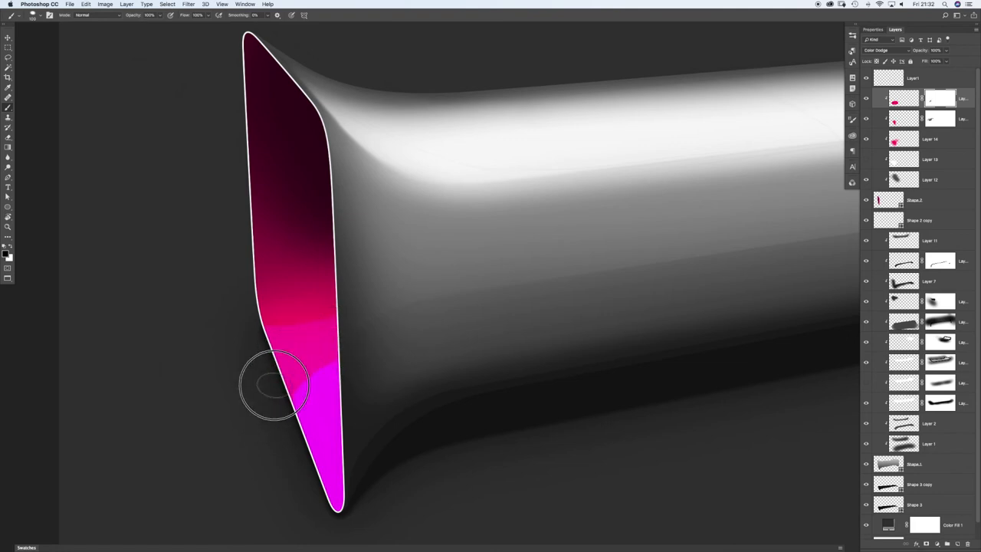
{"action": "right_click", "coordinate": [305, 310]}
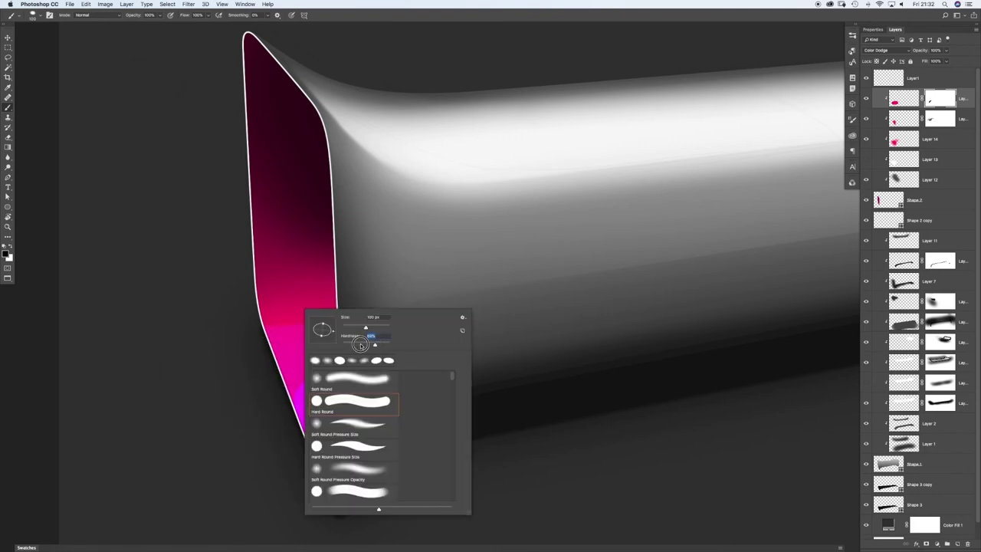
{"action": "left_click", "coordinate": [190, 305]}
{"action": "left_click_drag", "start_coordinate": [138, 25], "coordinate": [145, 26]}
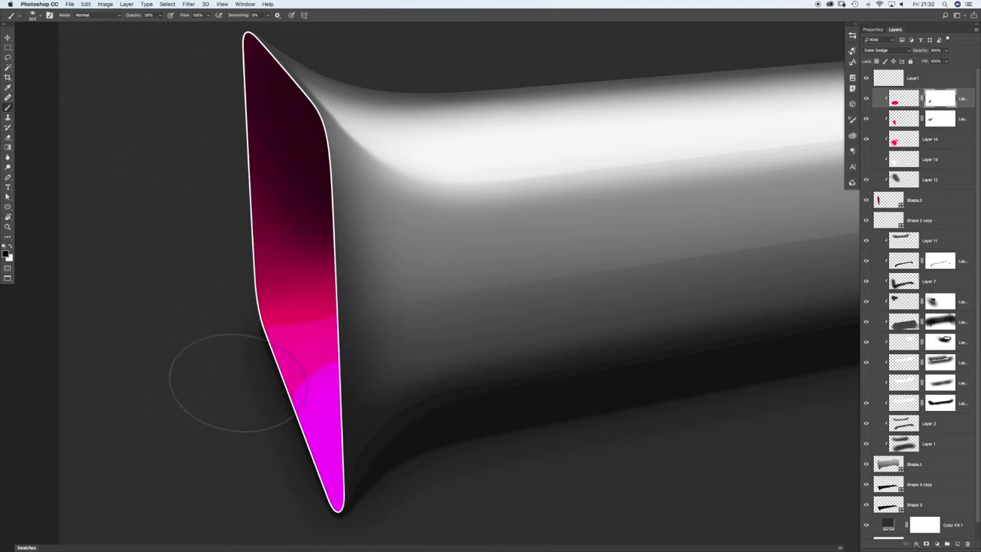
Step: Reduce the opacity of the dark Multiply shading layer on the end face and soften its lower part with a painted layer mask
{"action": "key", "text": "super+space"}
{"action": "left_click_drag", "start_coordinate": [533, 262], "coordinate": [316, 269]}
{"action": "left_click", "coordinate": [902, 179]}
{"action": "left_click_drag", "start_coordinate": [230, 243], "coordinate": [354, 237]}
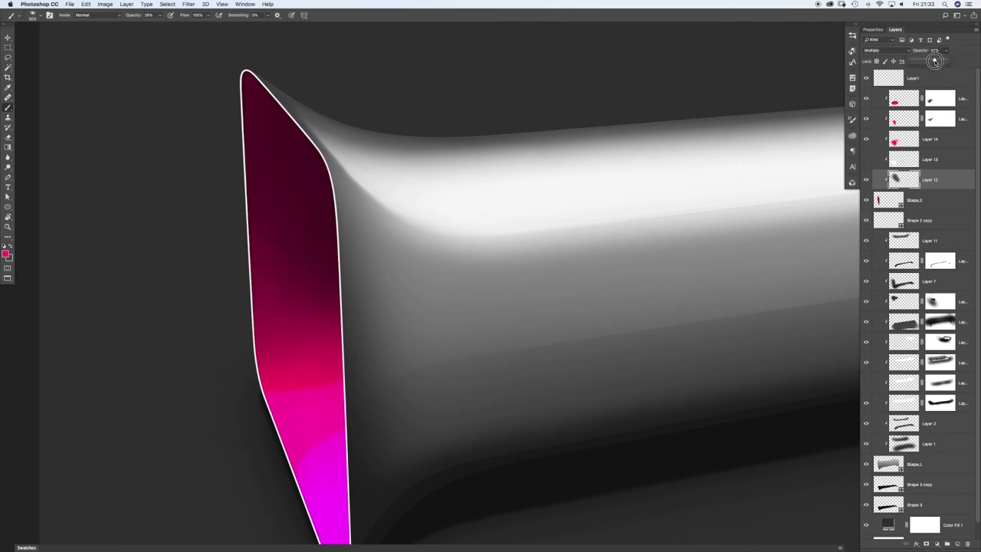
{"action": "left_click", "coordinate": [926, 544]}
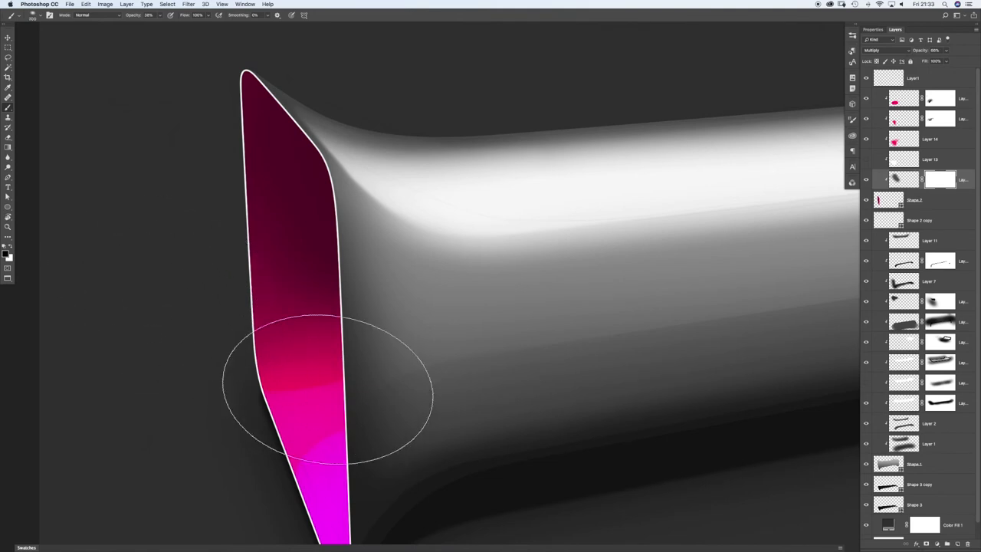
{"action": "left_click", "coordinate": [681, 445]}
Step: Add a new clipped layer and paint dark grey shading down the end face's upper right edge, reducing the brush size
{"action": "left_click", "coordinate": [956, 544]}
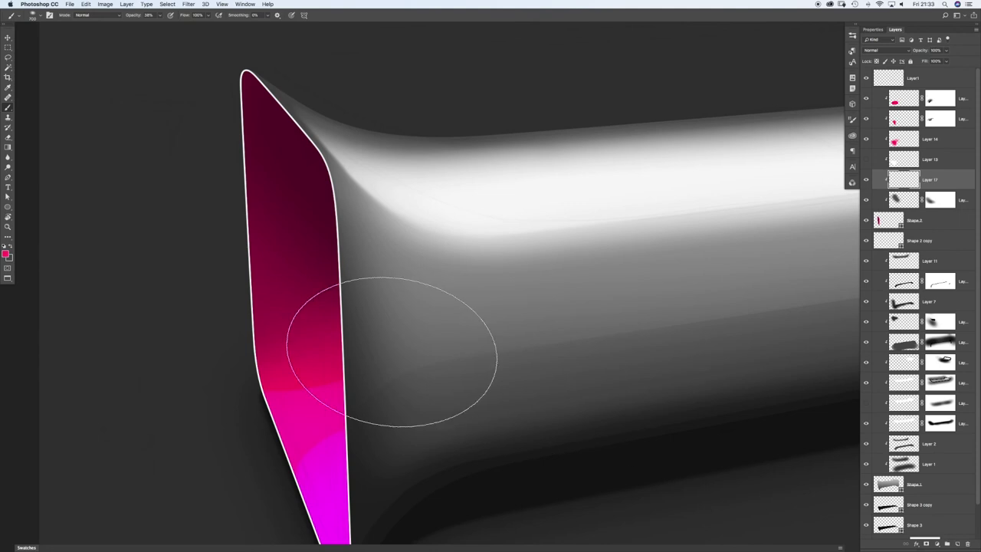
{"action": "key", "text": "bracketleft"}
{"action": "key", "text": "bracketleft"}
{"action": "key", "text": "bracketleft"}
{"action": "key", "text": "bracketleft"}
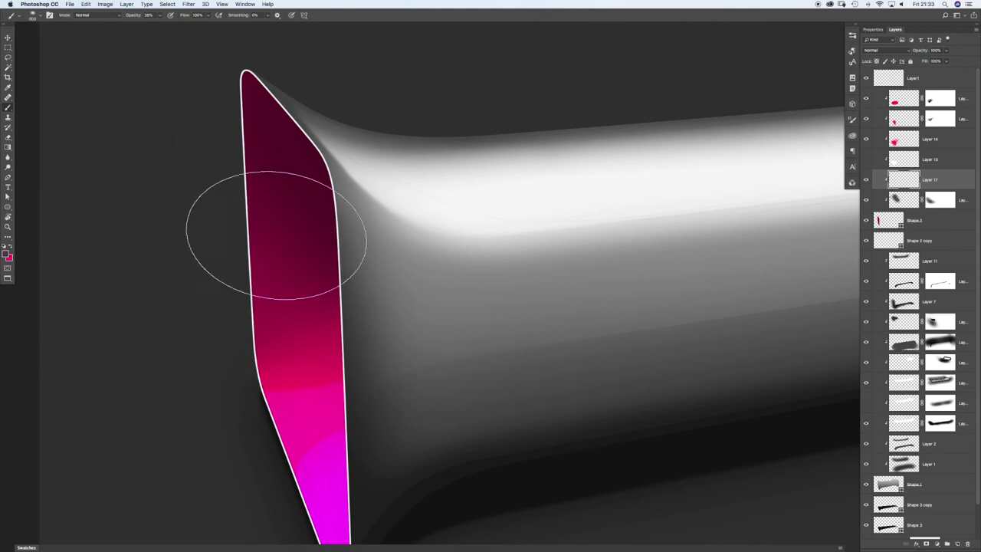
{"action": "key", "text": "bracketleft"}
{"action": "right_click", "coordinate": [280, 87]}
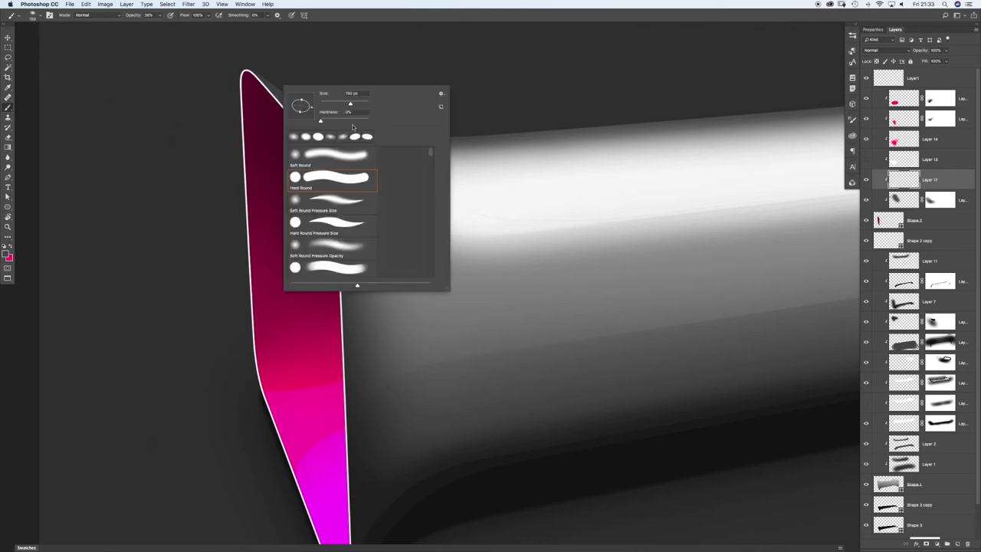
{"action": "key", "text": "Return"}
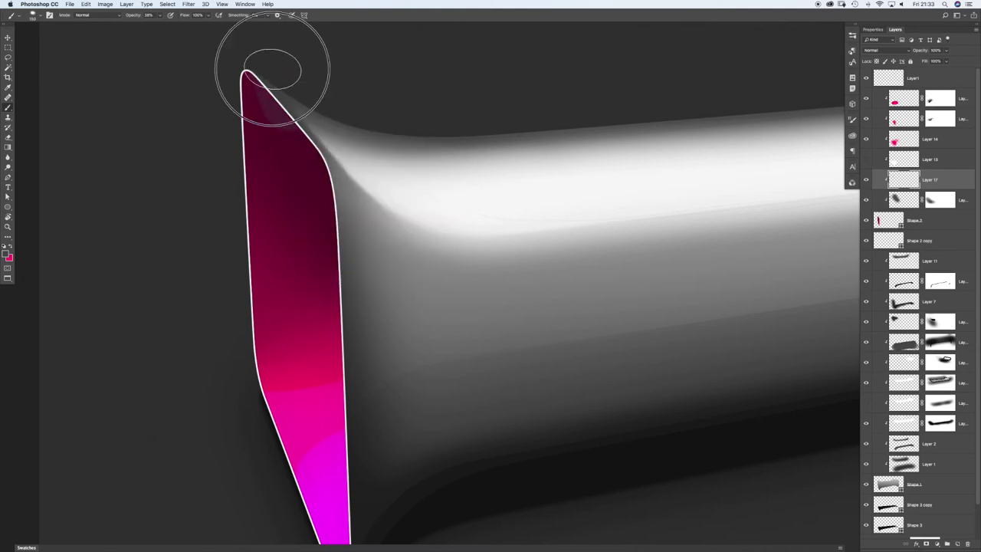
{"action": "left_click_drag", "start_coordinate": [274, 85], "coordinate": [341, 207]}
{"action": "mouse_move", "coordinate": [295, 115]}
{"action": "left_mouse_down"}
{"action": "mouse_move", "coordinate": [338, 207]}
{"action": "mouse_move", "coordinate": [368, 195]}
{"action": "left_mouse_up"}
{"action": "mouse_move", "coordinate": [285, 92]}
{"action": "left_mouse_down"}
{"action": "mouse_move", "coordinate": [383, 226]}
{"action": "mouse_move", "coordinate": [279, 81]}
{"action": "mouse_move", "coordinate": [390, 275]}
{"action": "mouse_move", "coordinate": [406, 276]}
{"action": "mouse_move", "coordinate": [273, 79]}
{"action": "mouse_move", "coordinate": [334, 258]}
{"action": "left_mouse_up"}
{"action": "key", "text": "bracketleft"}
{"action": "key", "text": "bracketleft"}
{"action": "key", "text": "bracketleft"}
{"action": "key", "text": "bracketleft"}
{"action": "left_click_drag", "start_coordinate": [263, 88], "coordinate": [345, 237]}
{"action": "mouse_move", "coordinate": [261, 95]}
{"action": "left_mouse_down"}
{"action": "mouse_move", "coordinate": [297, 166]}
{"action": "mouse_move", "coordinate": [381, 231]}
{"action": "mouse_move", "coordinate": [368, 241]}
{"action": "left_mouse_up"}
{"action": "mouse_move", "coordinate": [275, 102]}
{"action": "left_mouse_down"}
{"action": "mouse_move", "coordinate": [399, 260]}
{"action": "mouse_move", "coordinate": [380, 236]}
{"action": "left_mouse_up"}
{"action": "left_click_drag", "start_coordinate": [268, 96], "coordinate": [351, 219]}
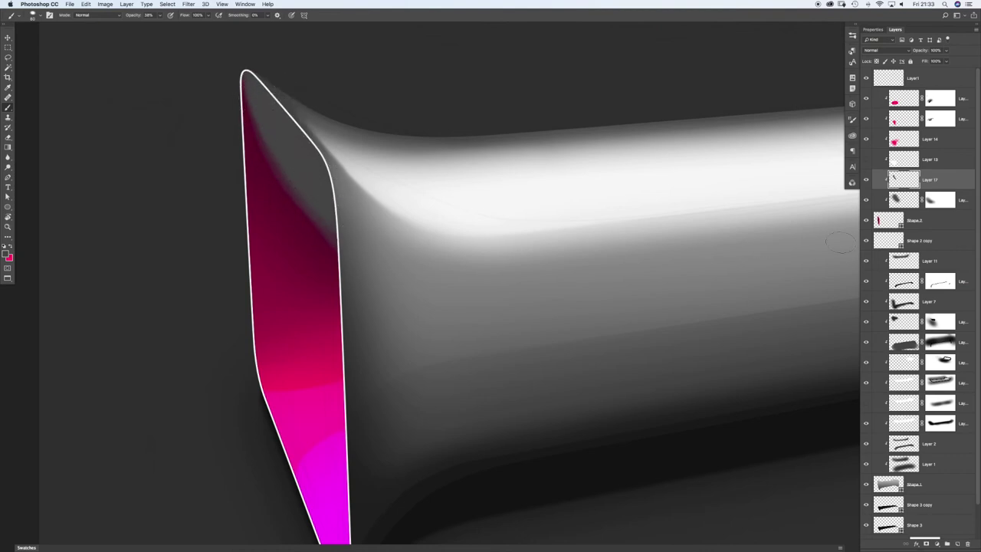
Step: Set the new grey shading layer to Multiply and lower its opacity to about 33%
{"action": "left_click", "coordinate": [887, 50]}
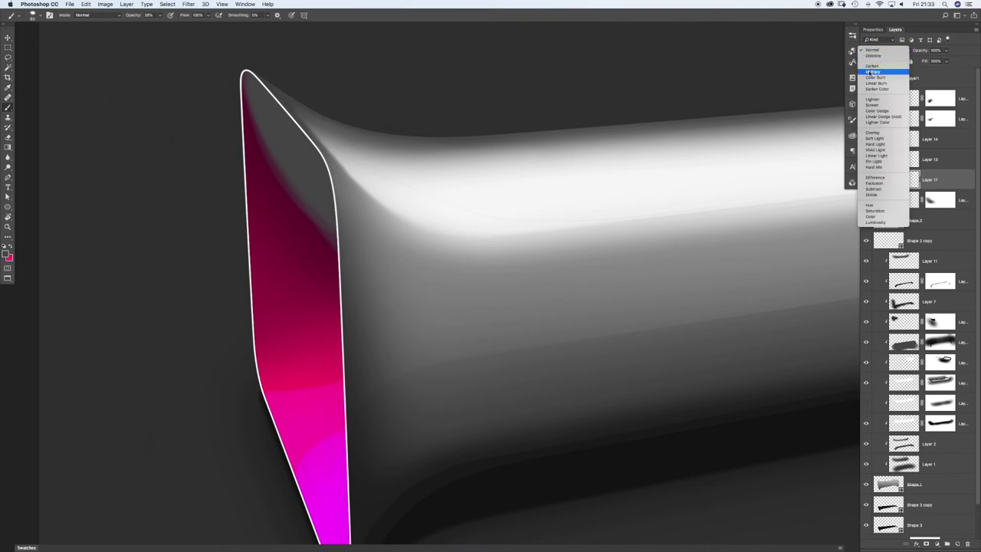
{"action": "left_click", "coordinate": [881, 75]}
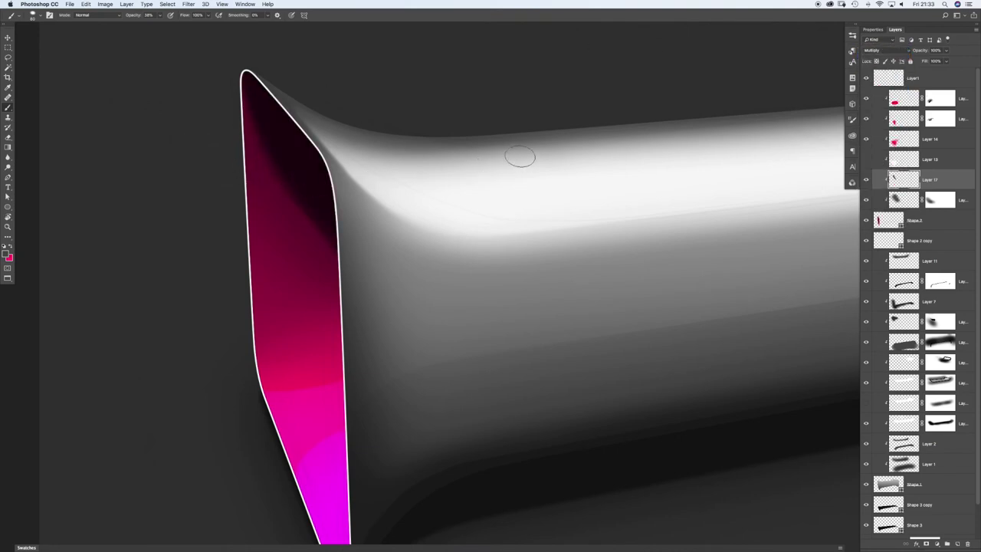
{"action": "key", "text": "v"}
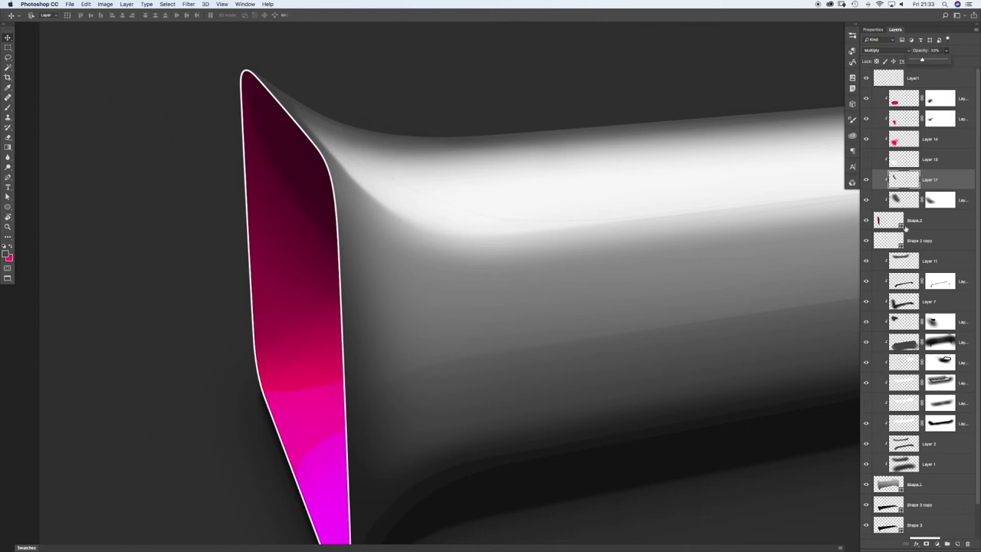
Step: Add a layer mask to the new Multiply layer and paint out the shading's inner edge with a harder brush
{"action": "left_click", "coordinate": [928, 541]}
{"action": "key", "text": "r"}
{"action": "mouse_move", "coordinate": [247, 214]}
{"action": "left_mouse_down"}
{"action": "mouse_move", "coordinate": [346, 130]}
{"action": "mouse_move", "coordinate": [653, 157]}
{"action": "mouse_move", "coordinate": [464, 287]}
{"action": "mouse_move", "coordinate": [449, 256]}
{"action": "left_mouse_up"}
{"action": "key", "text": "b"}
{"action": "right_click", "coordinate": [463, 252]}
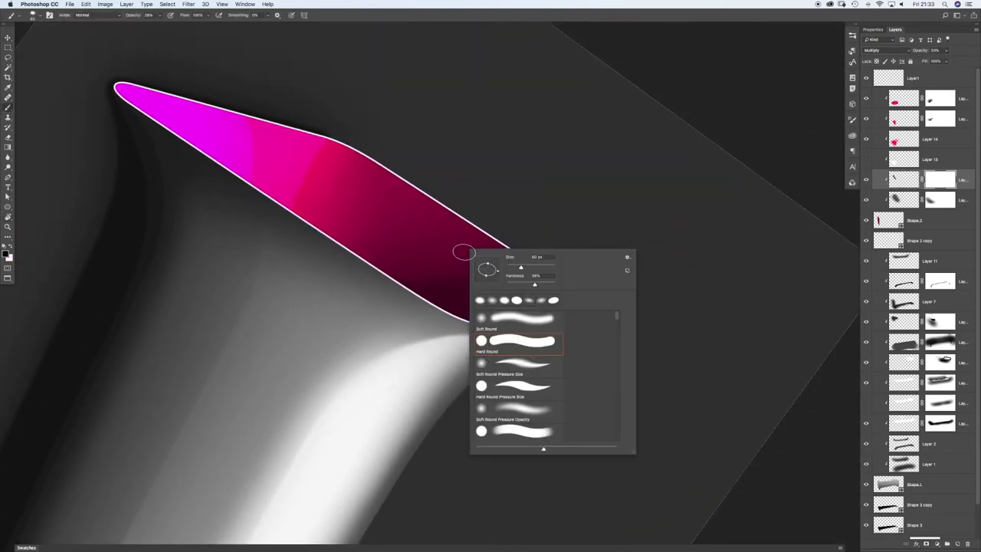
{"action": "left_click", "coordinate": [618, 227]}
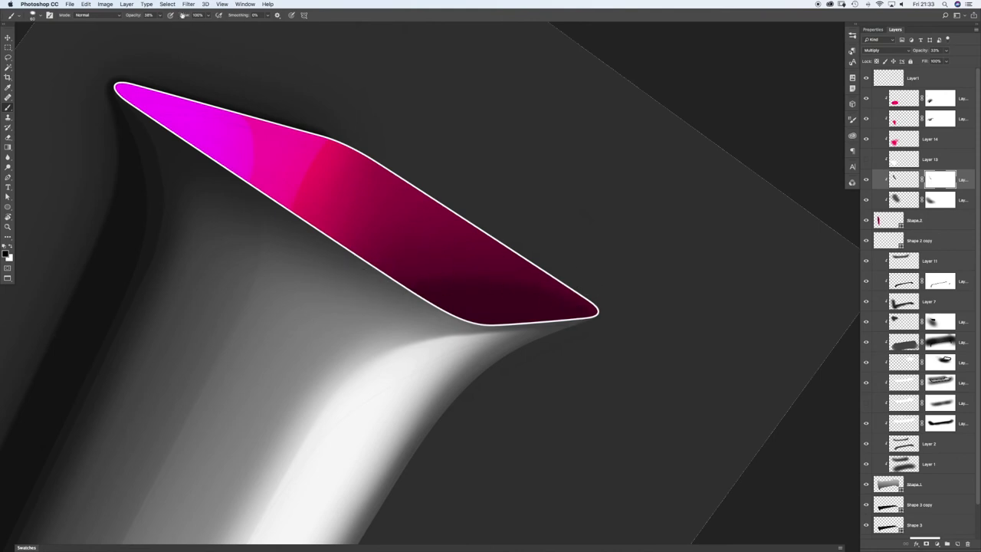
{"action": "left_click", "coordinate": [444, 252]}
{"action": "mouse_move", "coordinate": [408, 267]}
{"action": "left_mouse_down"}
{"action": "mouse_move", "coordinate": [395, 270]}
{"action": "mouse_move", "coordinate": [475, 270]}
{"action": "left_mouse_up"}
Step: Refine the shading's curved boundary toward the end face's pointed upper corner on the mask, using a small brush at 100% opacity
{"action": "scroll", "coordinate": [607, 292], "scroll_direction": "up", "scroll_amount": 3}
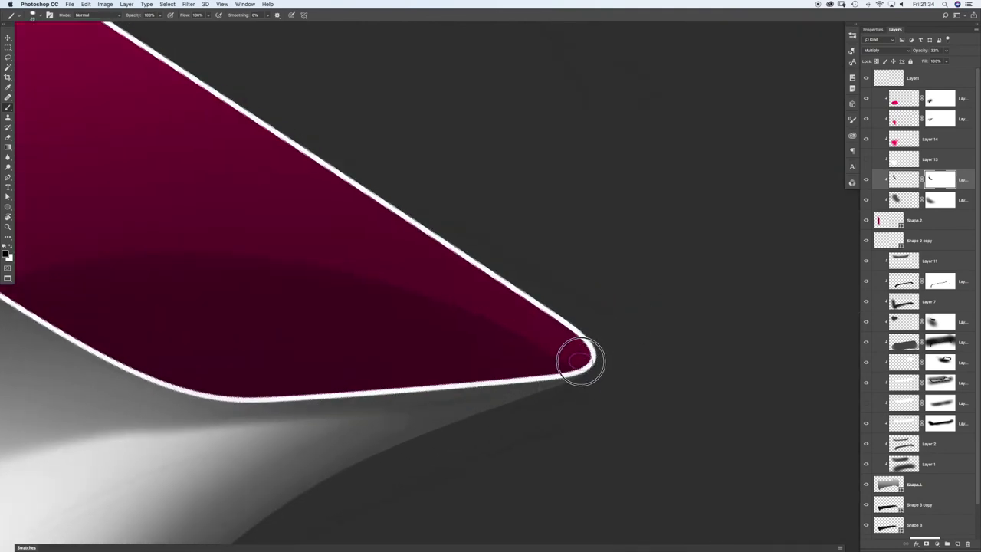
{"action": "key", "text": "bracketright"}
{"action": "key", "text": "bracketright"}
{"action": "key", "text": "bracketright"}
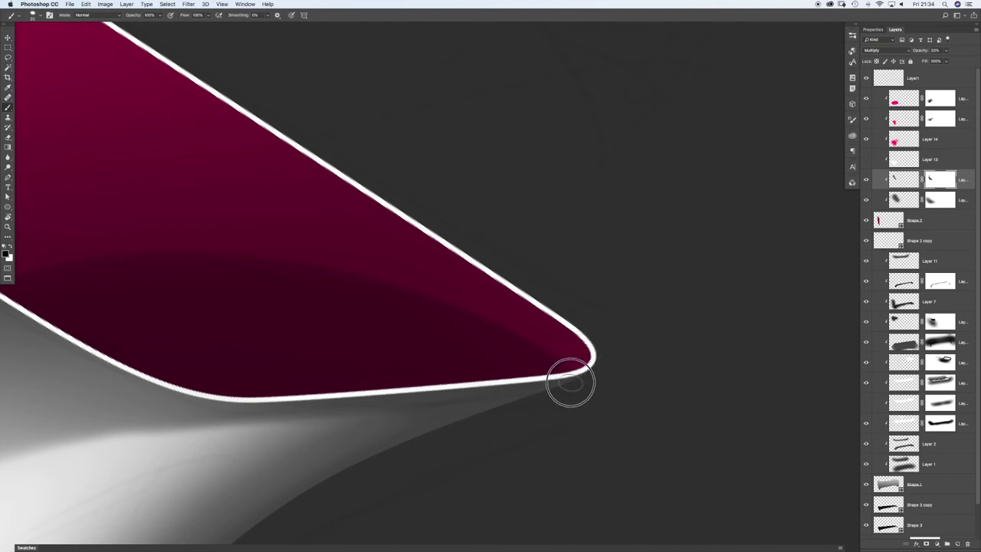
{"action": "left_click_drag", "start_coordinate": [568, 297], "coordinate": [554, 296]}
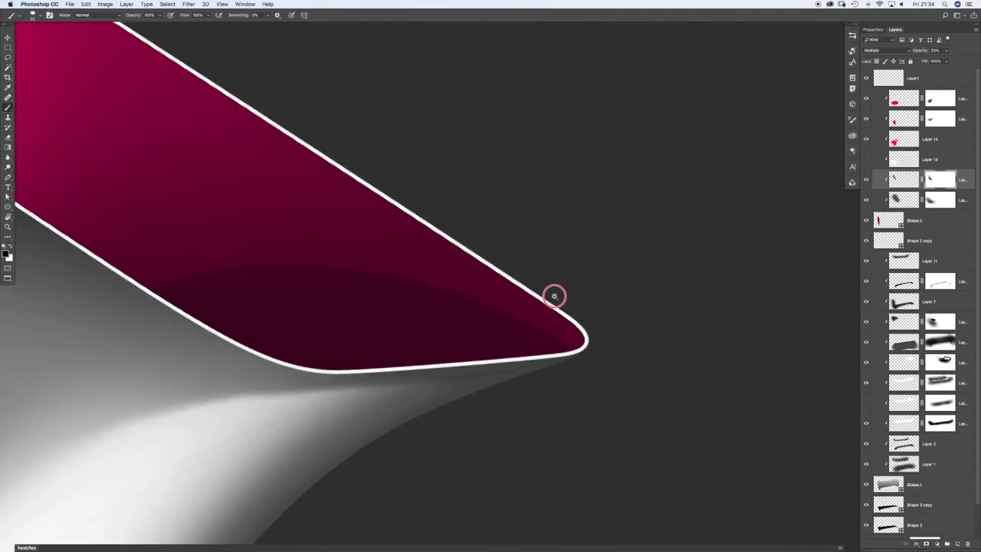
{"action": "mouse_move", "coordinate": [218, 258]}
{"action": "left_mouse_down"}
{"action": "mouse_move", "coordinate": [139, 275]}
{"action": "mouse_move", "coordinate": [190, 263]}
{"action": "left_mouse_up"}
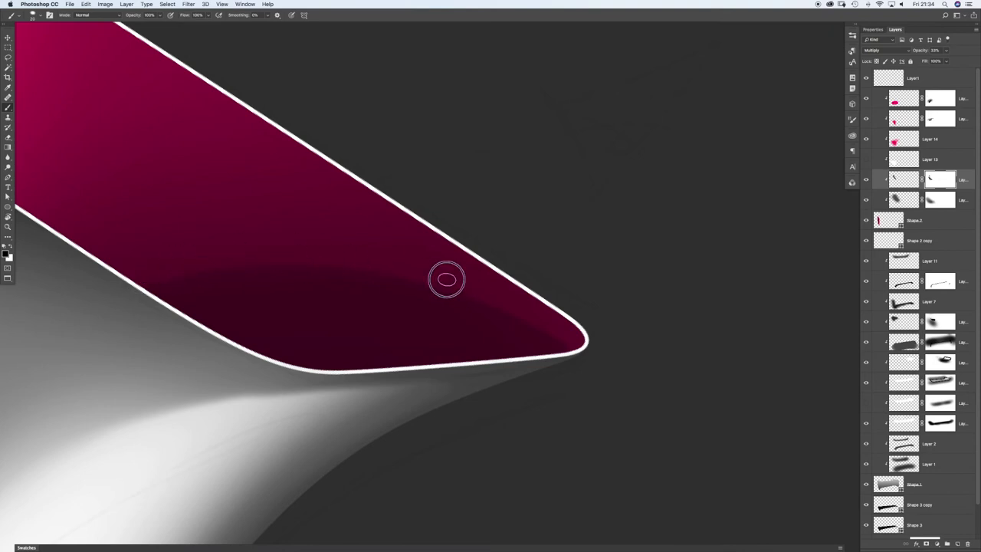
Step: Soften the shading's transition on the layer mask with a large brush at reduced opacity
{"action": "scroll", "coordinate": [559, 242], "scroll_direction": "down", "scroll_amount": 1}
{"action": "scroll", "coordinate": [560, 243], "scroll_direction": "down", "scroll_amount": 3}
{"action": "key", "text": "r"}
{"action": "left_click_drag", "start_coordinate": [628, 217], "coordinate": [350, 183]}
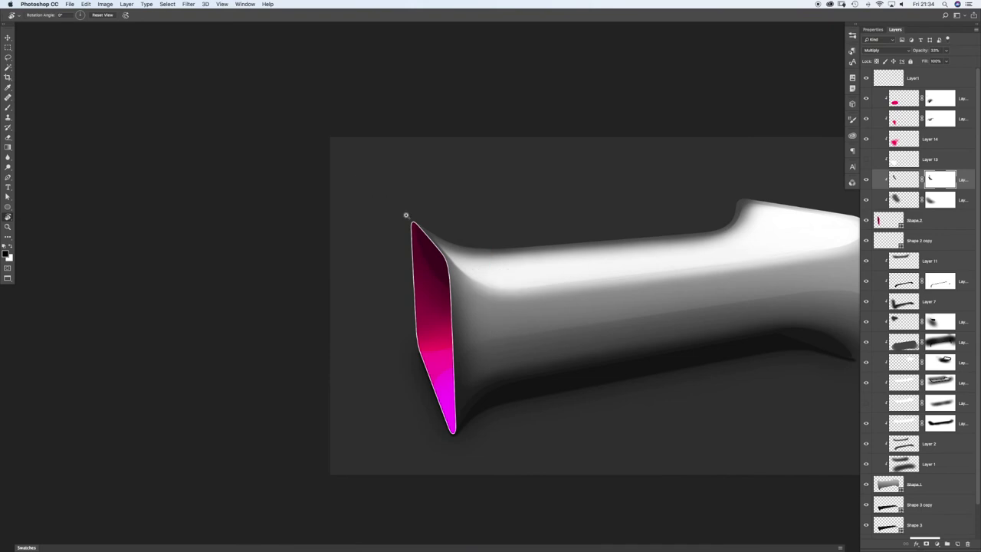
{"action": "scroll", "coordinate": [406, 215], "scroll_direction": "up", "scroll_amount": 2}
{"action": "key", "text": "b"}
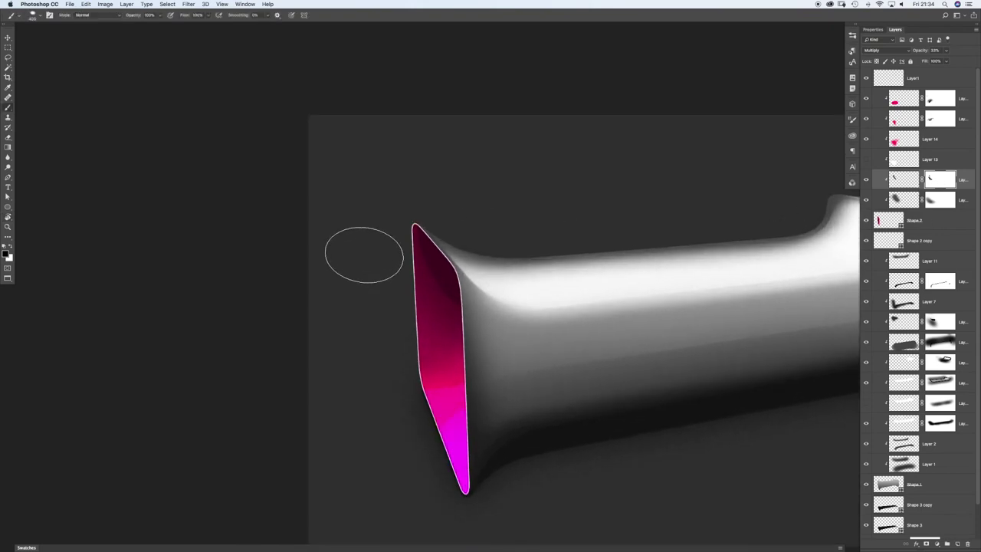
{"action": "right_click", "coordinate": [367, 257]}
{"action": "left_click", "coordinate": [168, 198]}
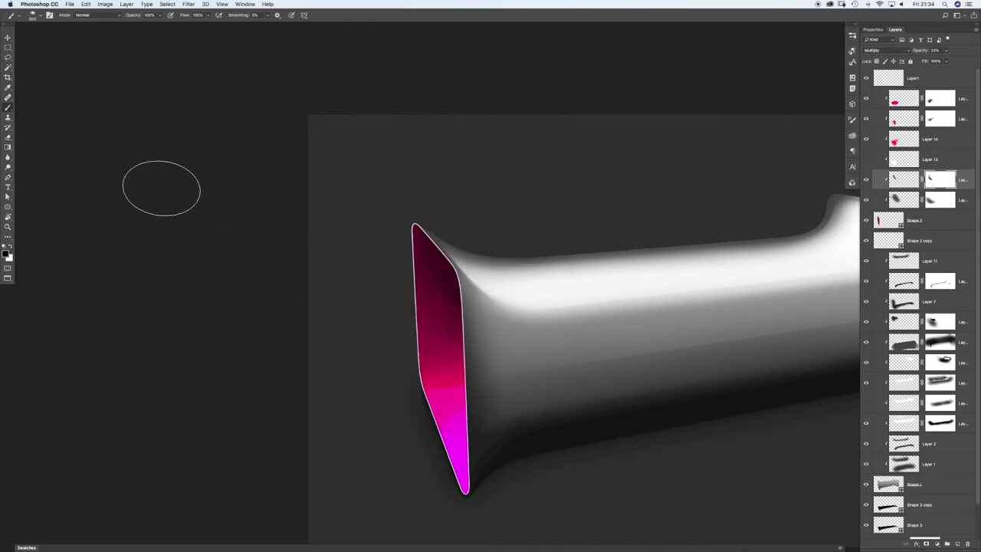
{"action": "left_click", "coordinate": [138, 26]}
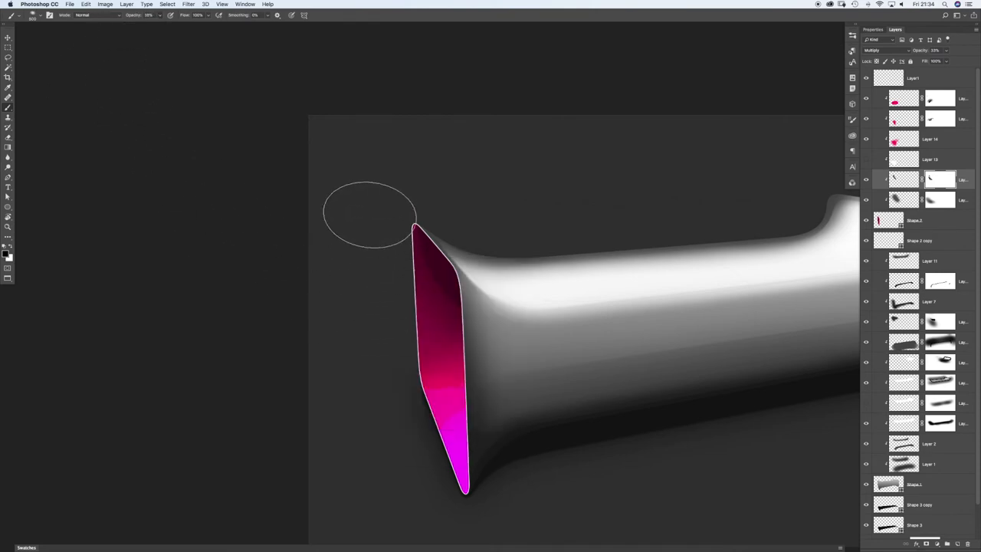
{"action": "mouse_move", "coordinate": [373, 219]}
{"action": "left_mouse_down"}
{"action": "mouse_move", "coordinate": [386, 270]}
{"action": "mouse_move", "coordinate": [526, 391]}
{"action": "left_mouse_up"}
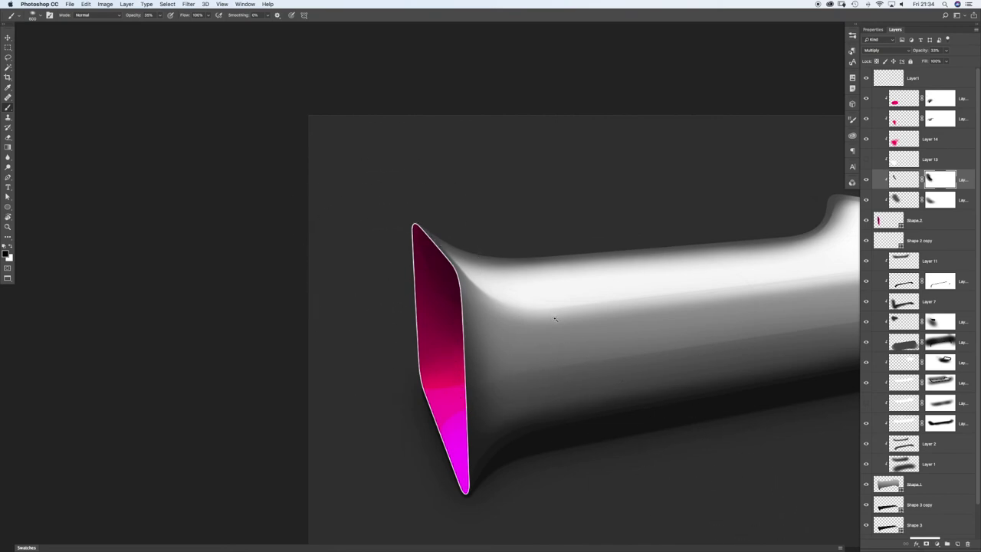
Step: Add another clipped layer and paint a small dark grey patch at the end face's upper right bend
{"action": "scroll", "coordinate": [541, 317], "scroll_direction": "down", "scroll_amount": 2}
{"action": "scroll", "coordinate": [618, 310], "scroll_direction": "up", "scroll_amount": 3}
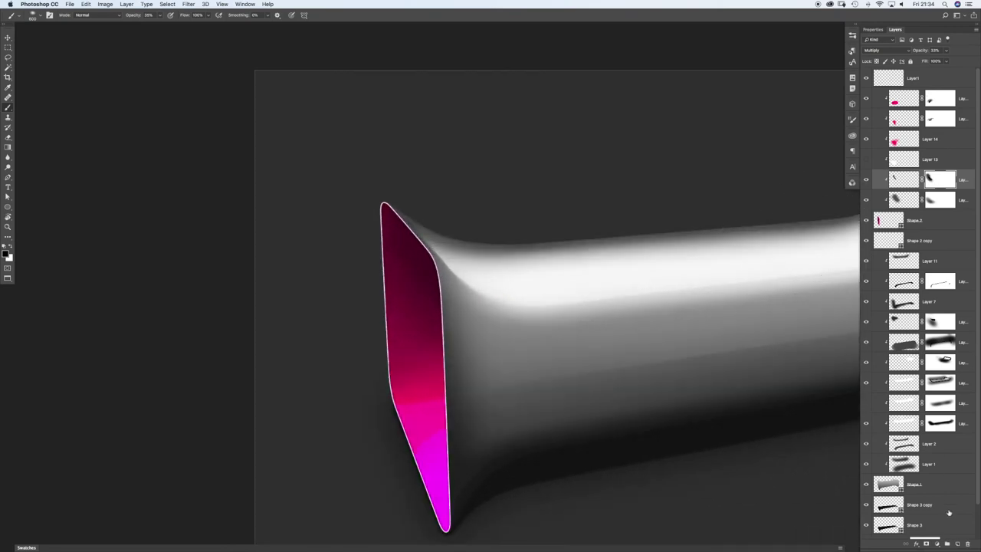
{"action": "left_click", "coordinate": [957, 543]}
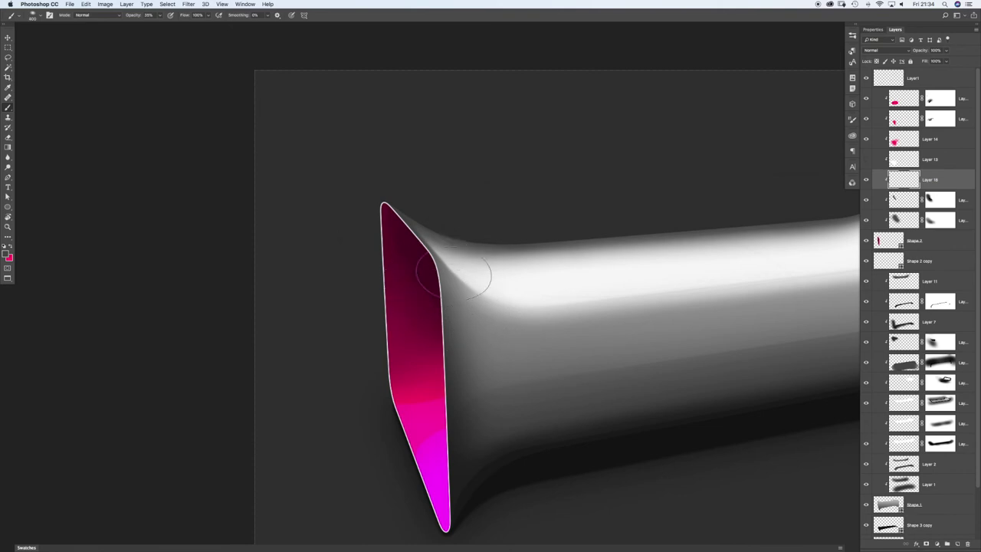
{"action": "mouse_move", "coordinate": [440, 257]}
{"action": "left_mouse_down"}
{"action": "mouse_move", "coordinate": [456, 292]}
{"action": "mouse_move", "coordinate": [441, 271]}
{"action": "left_mouse_up"}
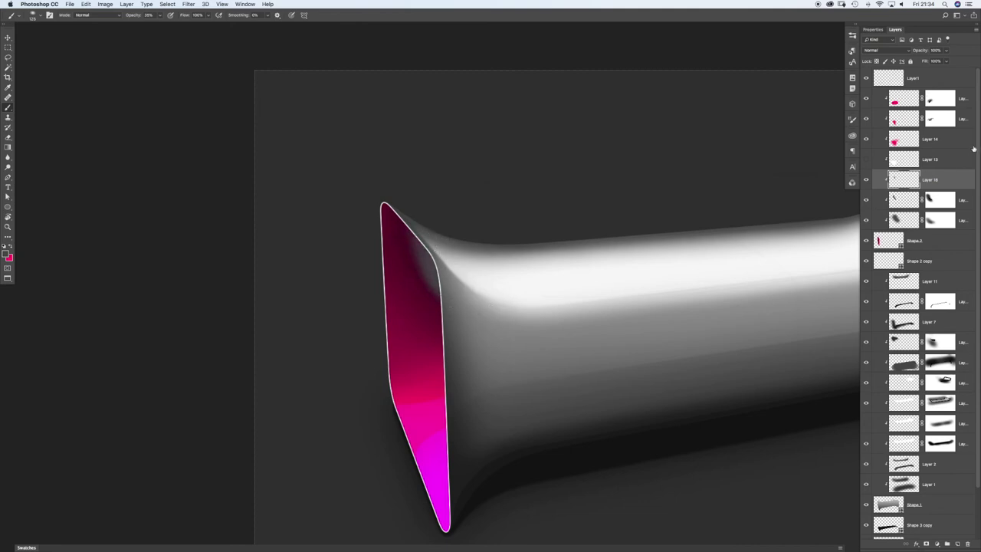
Step: Set the dark grey patch layer to Multiply and reduce its opacity to 50%
{"action": "left_click", "coordinate": [870, 51]}
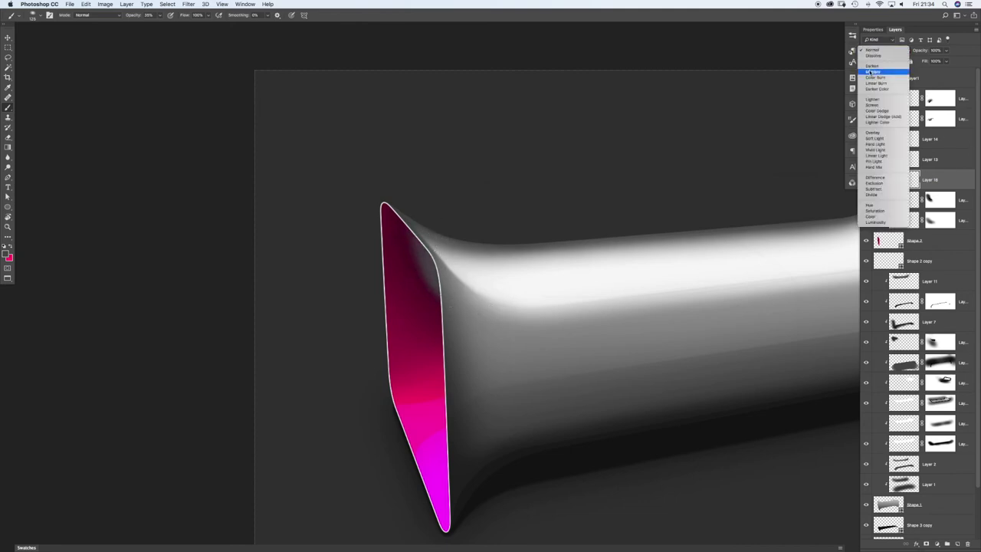
{"action": "left_click", "coordinate": [872, 71]}
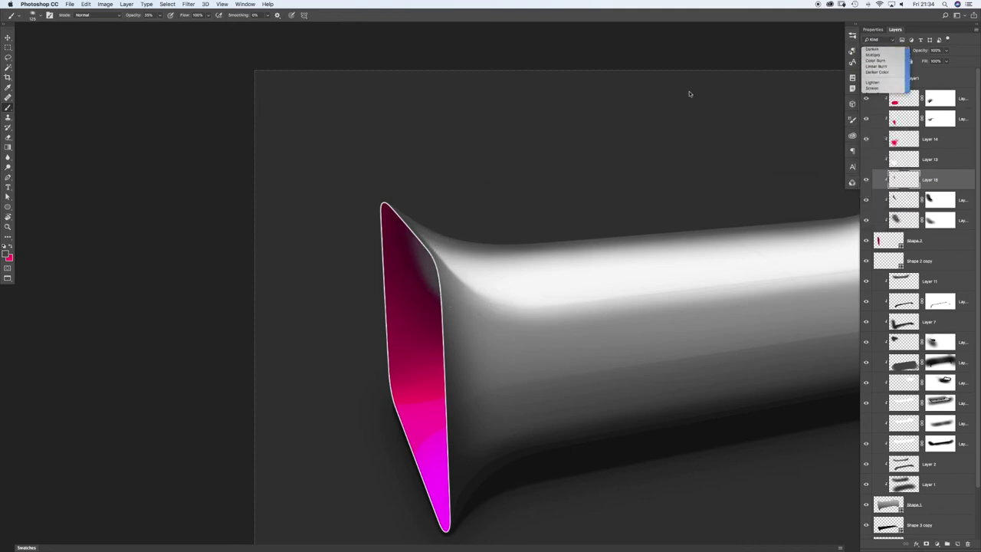
{"action": "scroll", "coordinate": [383, 256], "scroll_direction": "up", "scroll_amount": 3}
{"action": "key", "text": "r"}
{"action": "left_click_drag", "start_coordinate": [377, 273], "coordinate": [581, 196]}
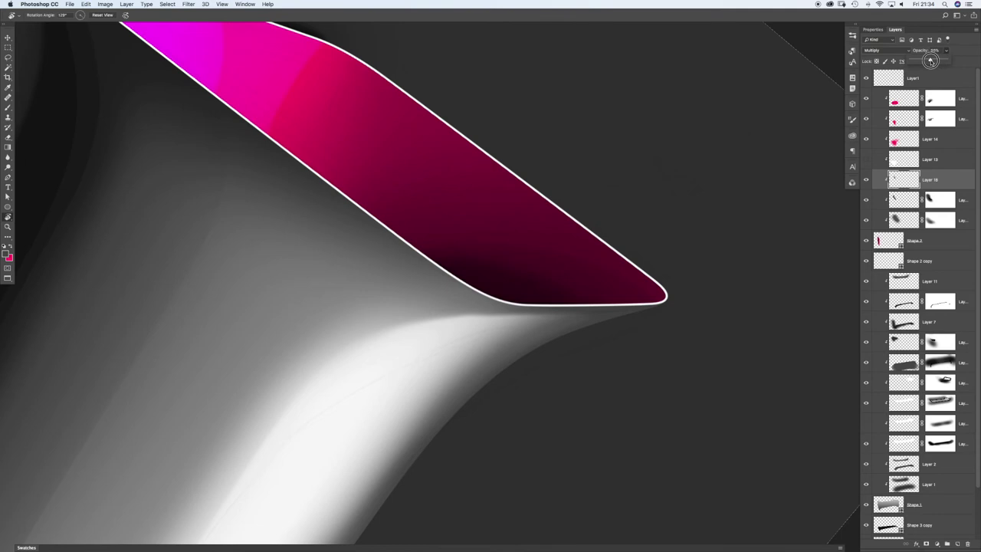
{"action": "key", "text": "super+space"}
{"action": "left_click_drag", "start_coordinate": [592, 245], "coordinate": [391, 221]}
{"action": "left_click_drag", "start_coordinate": [391, 221], "coordinate": [387, 217]}
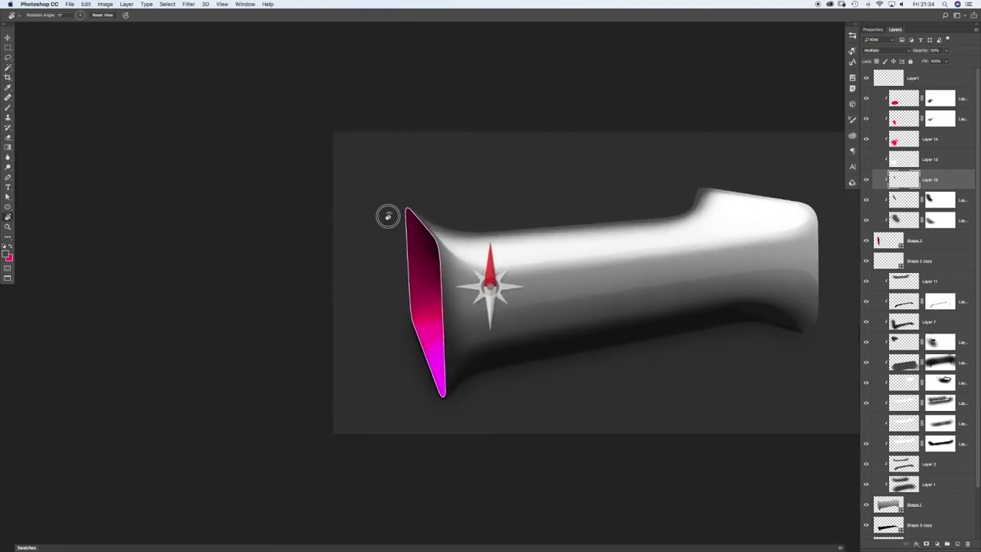
Step: Duplicate the end face shape layer and place the copy above its clipped shading layers
{"action": "left_click_drag", "start_coordinate": [507, 230], "coordinate": [411, 218]}
{"action": "scroll", "coordinate": [302, 213], "scroll_direction": "up", "scroll_amount": 4}
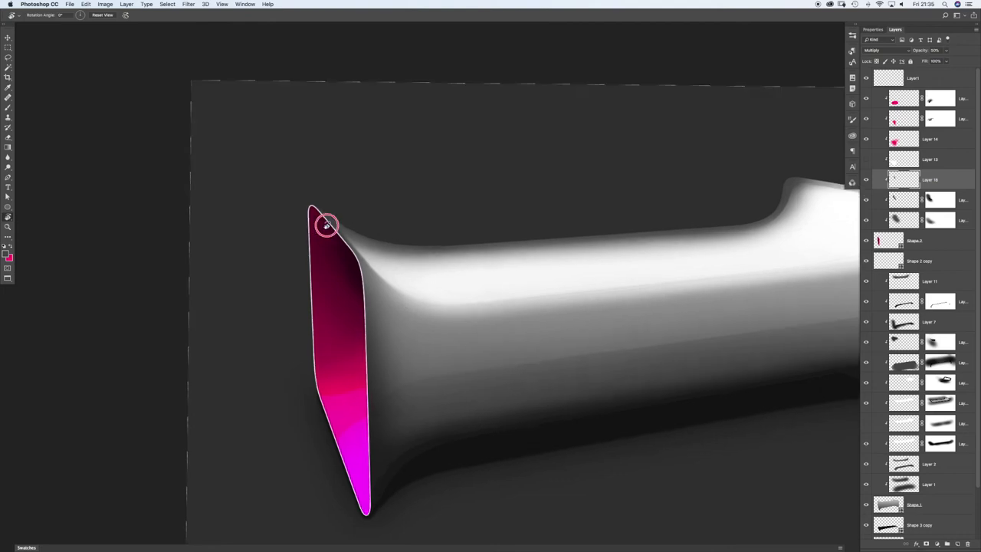
{"action": "scroll", "coordinate": [326, 222], "scroll_direction": "up", "scroll_amount": 5}
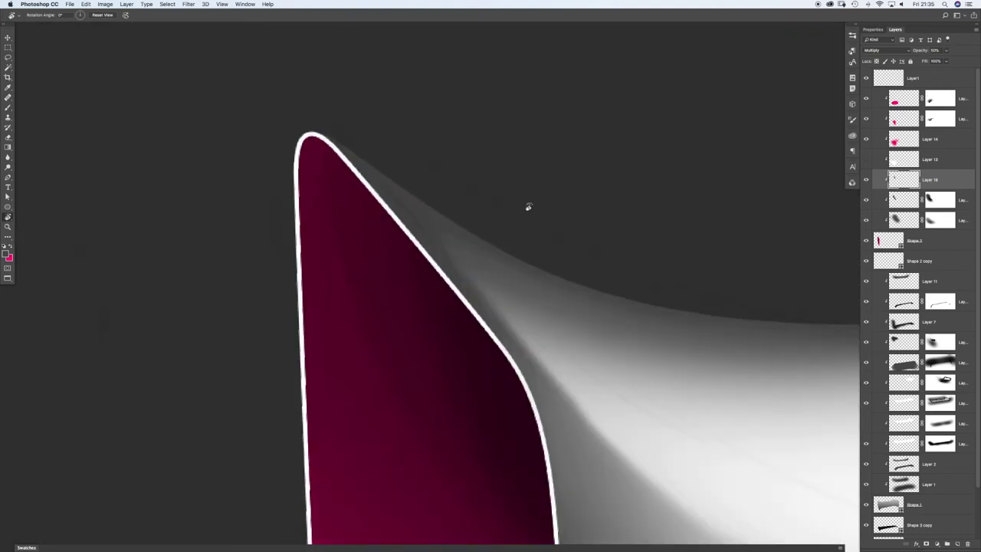
{"action": "left_click", "coordinate": [890, 243]}
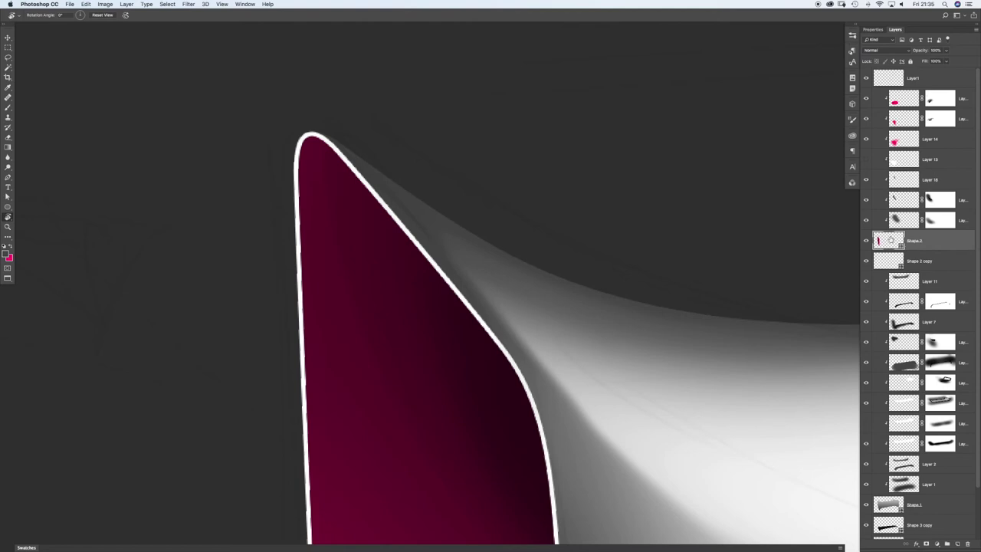
{"action": "left_click_drag", "start_coordinate": [891, 240], "coordinate": [891, 85]}
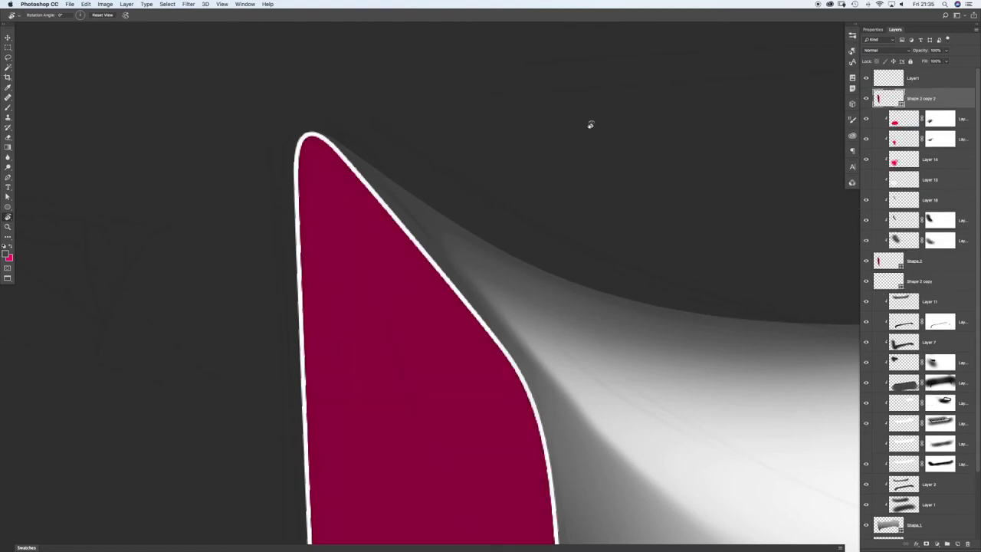
Step: Remove the fill from the duplicated end face shape
{"action": "key", "text": "a"}
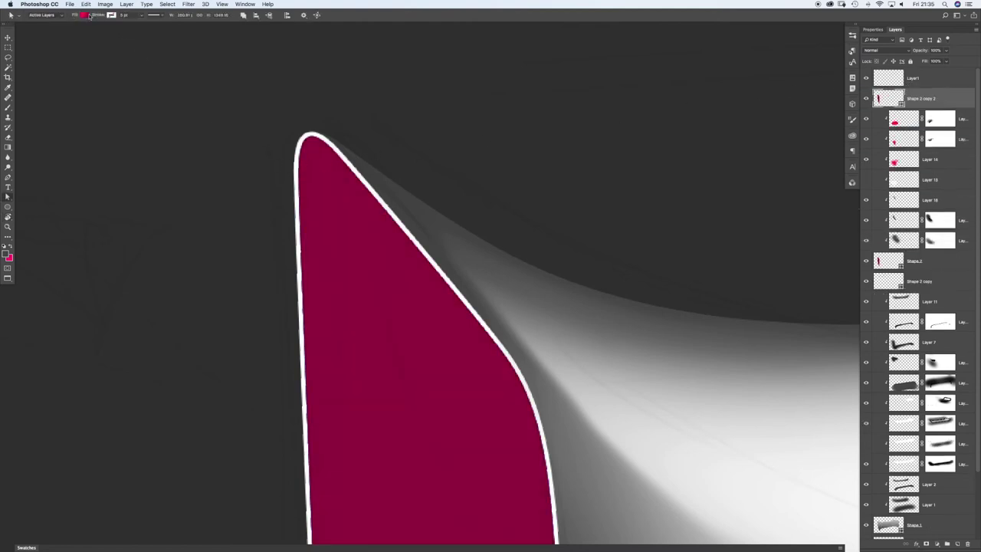
{"action": "left_click", "coordinate": [84, 15]}
{"action": "left_click", "coordinate": [51, 29]}
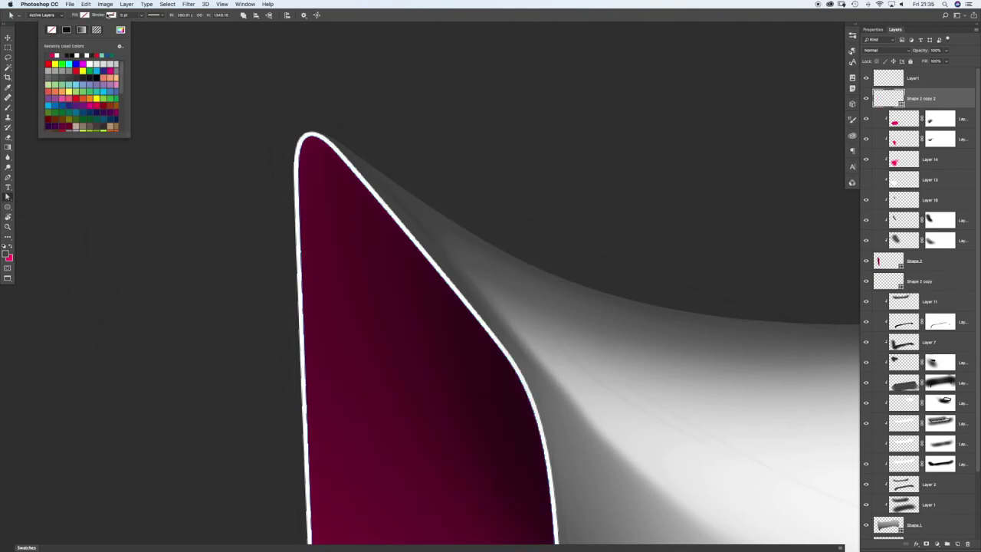
Step: Give the duplicated end face shape a pink stroke 0.5 pt wide
{"action": "left_click", "coordinate": [111, 16]}
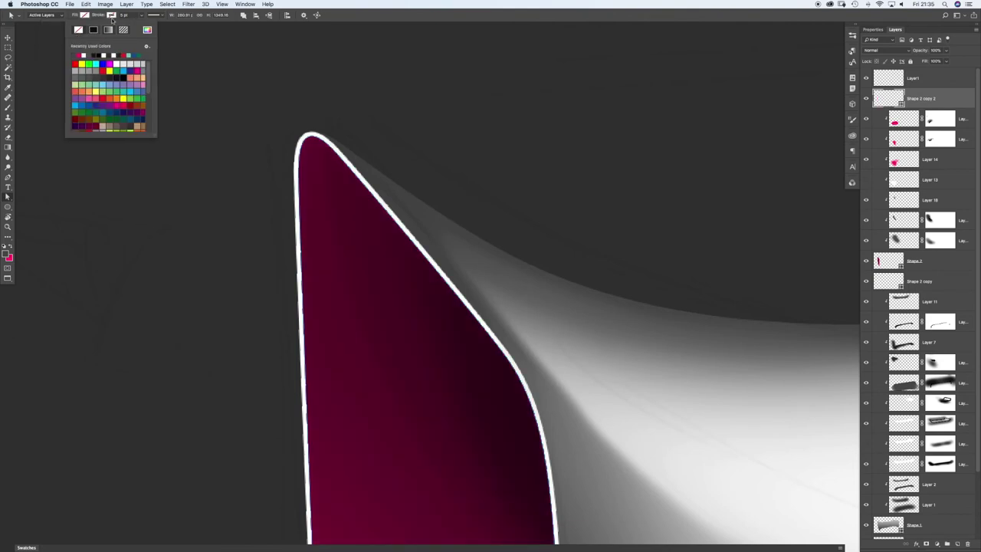
{"action": "left_click", "coordinate": [82, 55]}
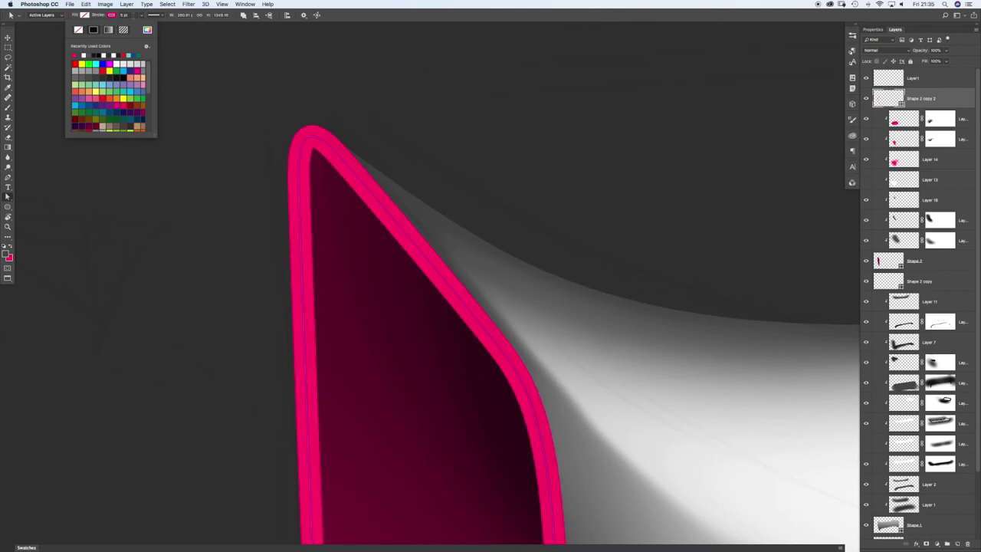
{"action": "left_click_drag", "start_coordinate": [133, 15], "coordinate": [99, 19]}
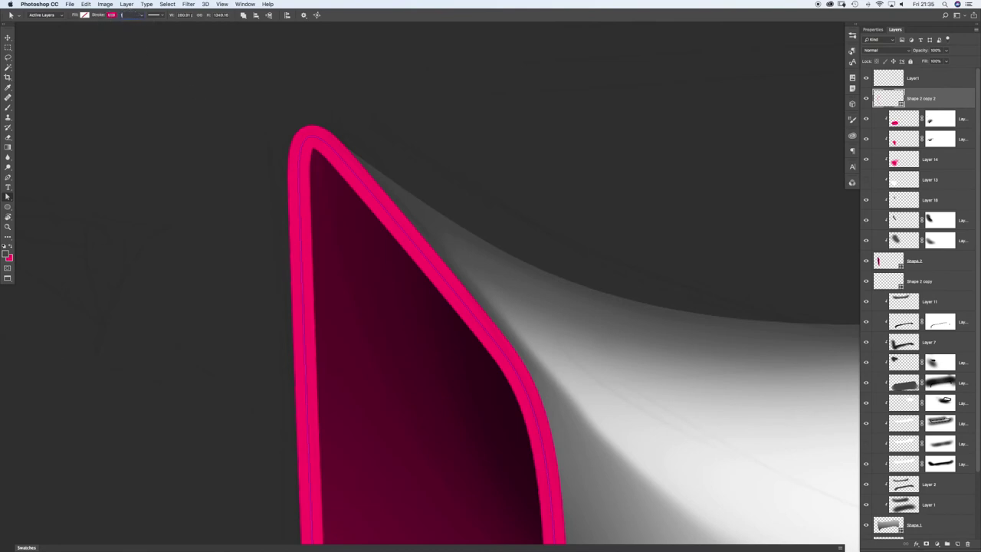
{"action": "key", "text": "Return"}
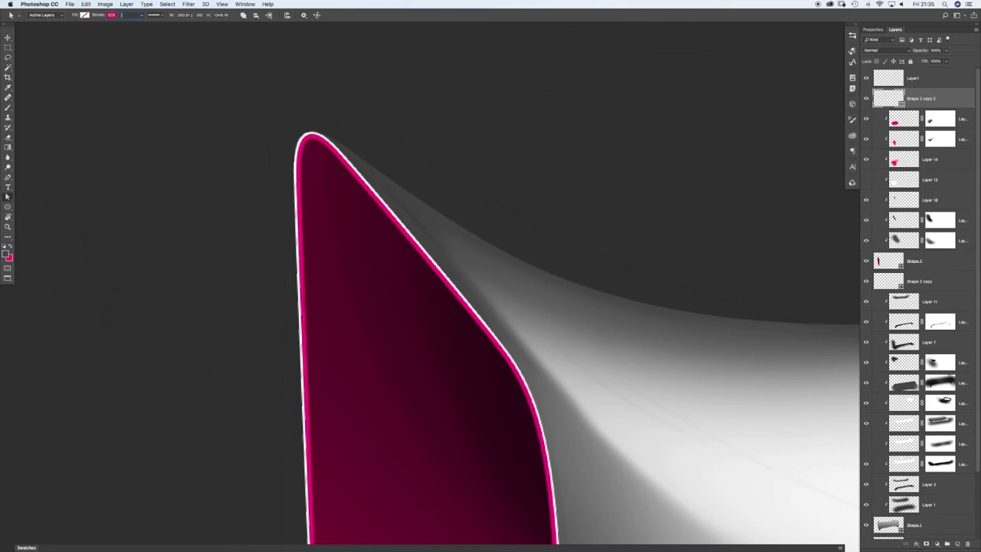
{"action": "type", "text": "0.5"}
{"action": "key", "text": "Return"}
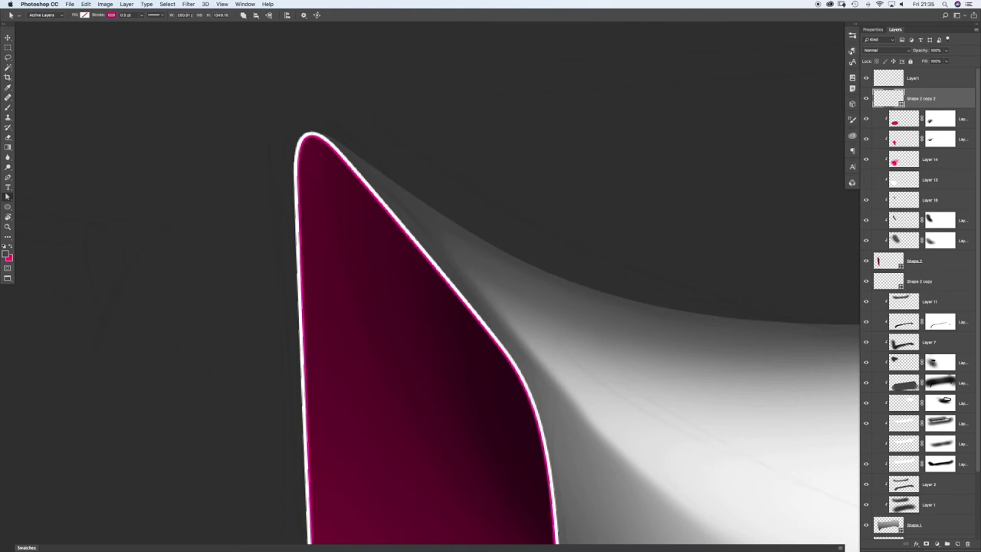
Step: Align the pink stroke to the inside of the end face's path
{"action": "left_click", "coordinate": [155, 14]}
{"action": "left_click", "coordinate": [133, 97]}
{"action": "left_click", "coordinate": [132, 91]}
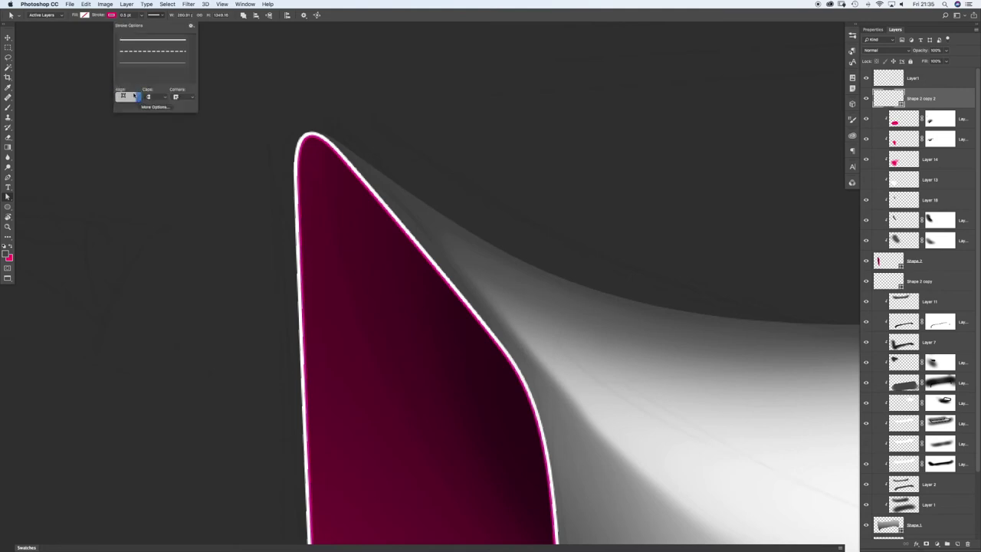
{"action": "left_click", "coordinate": [292, 132]}
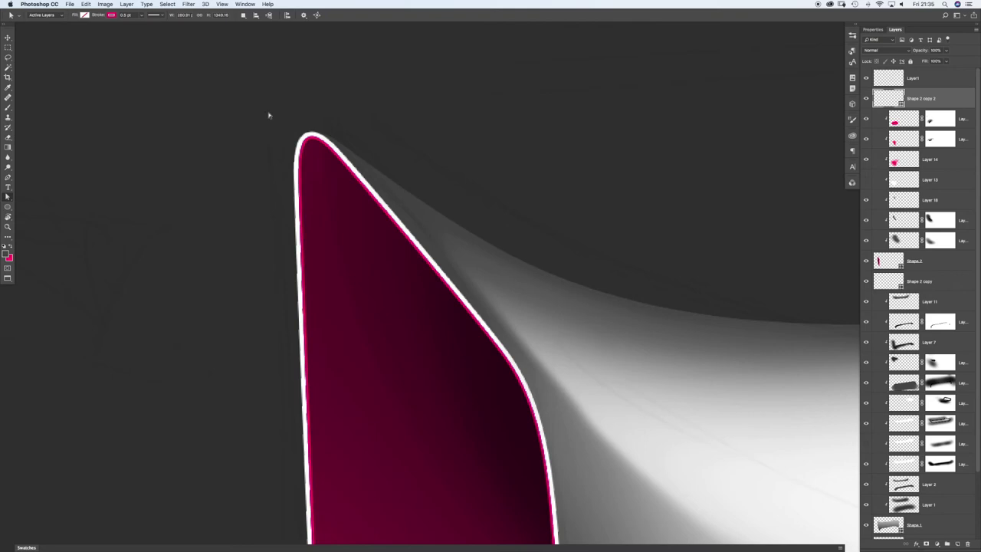
Step: Examine the thin pink outline along the whole end face and compare it with its layer hidden and shown
{"action": "key", "text": "super+minus"}
{"action": "left_click_drag", "start_coordinate": [403, 363], "coordinate": [435, 205]}
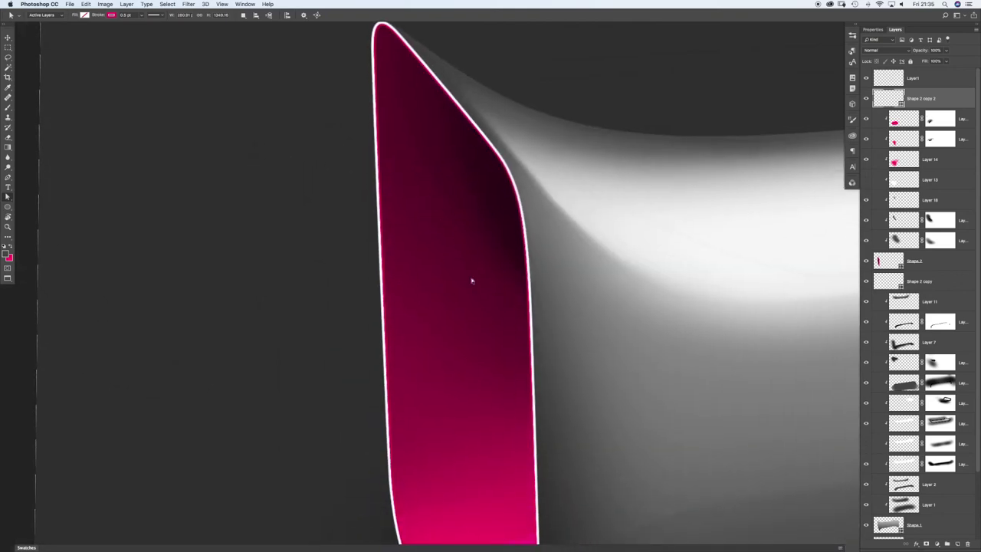
{"action": "left_click_drag", "start_coordinate": [372, 358], "coordinate": [362, 229]}
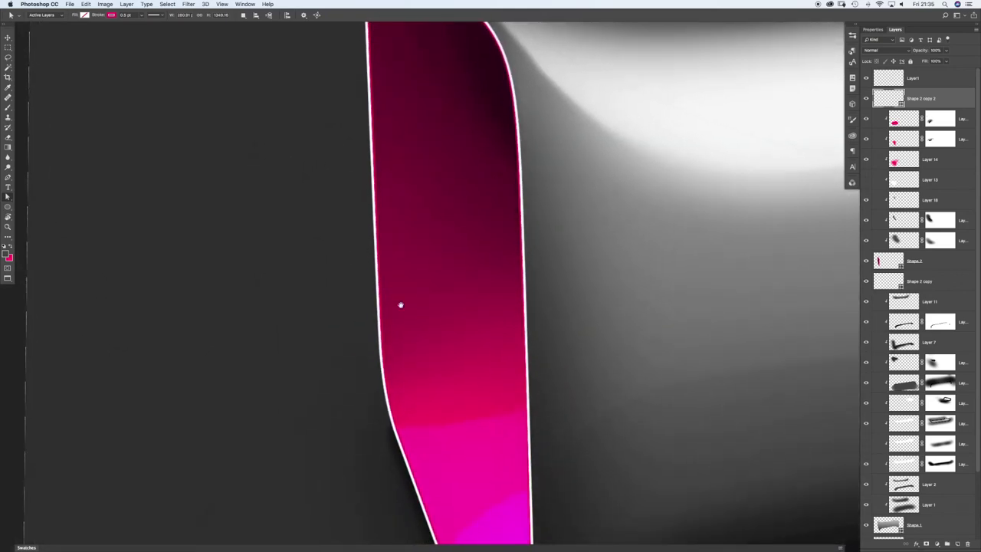
{"action": "scroll", "coordinate": [421, 353], "scroll_direction": "down", "scroll_amount": 6}
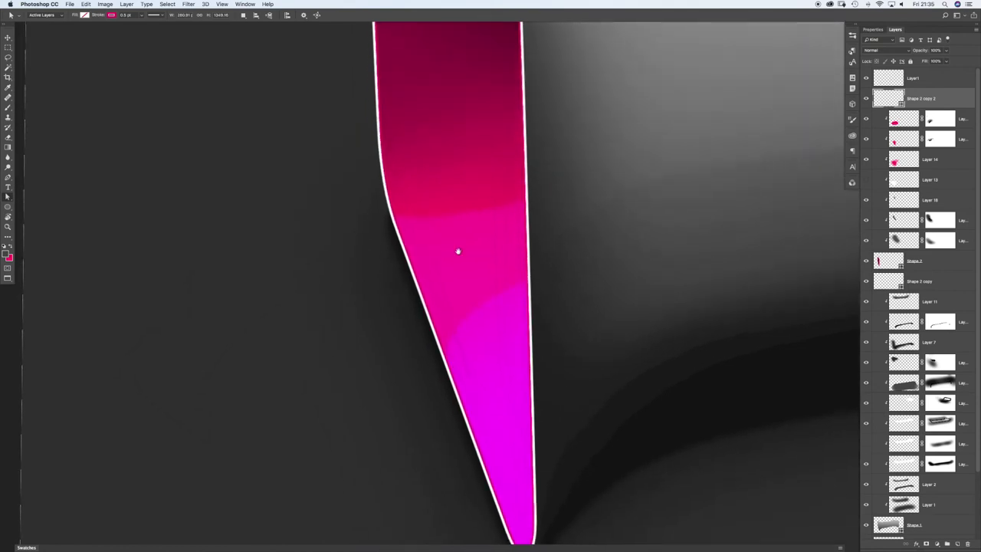
{"action": "scroll", "coordinate": [455, 262], "scroll_direction": "up", "scroll_amount": 15}
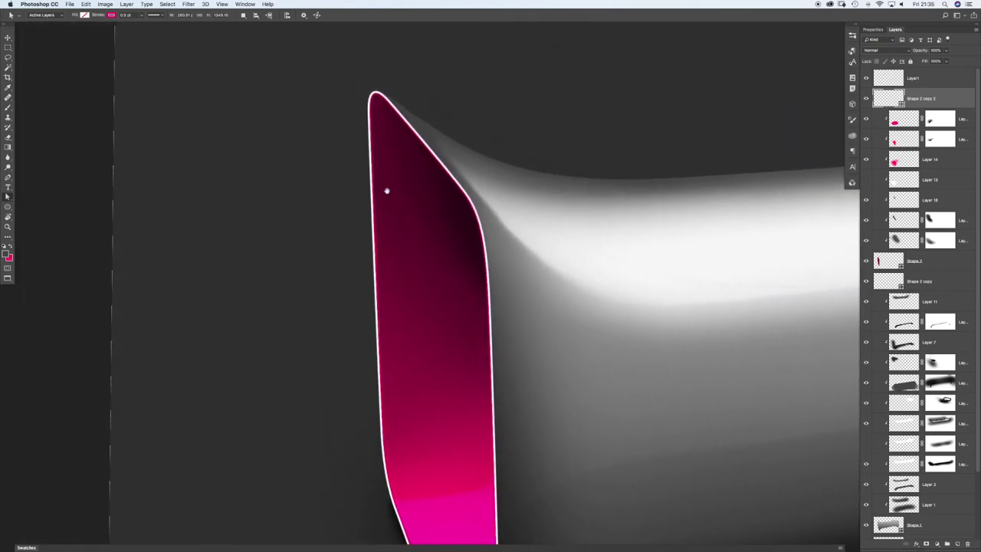
{"action": "left_click_drag", "start_coordinate": [349, 142], "coordinate": [401, 214]}
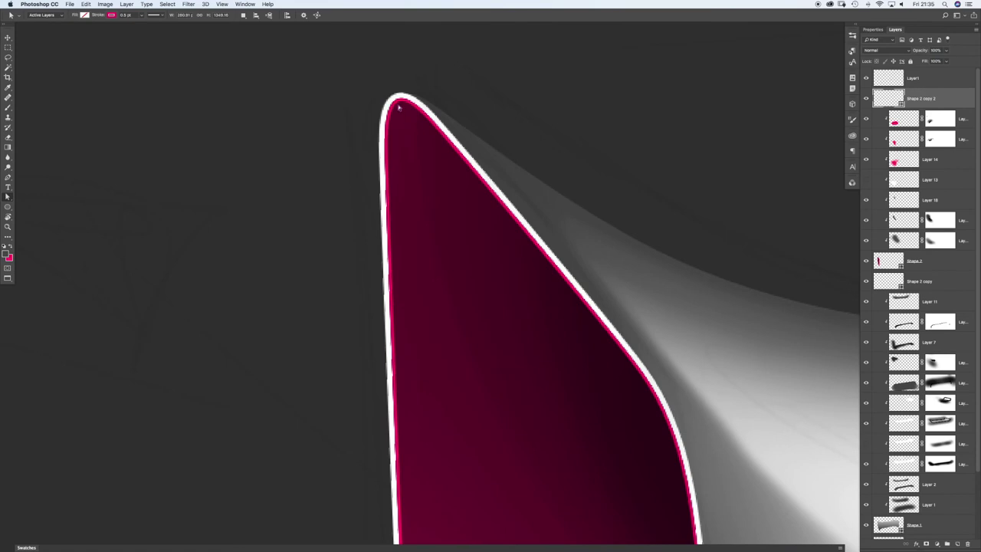
{"action": "scroll", "coordinate": [512, 336], "scroll_direction": "down", "scroll_amount": 10}
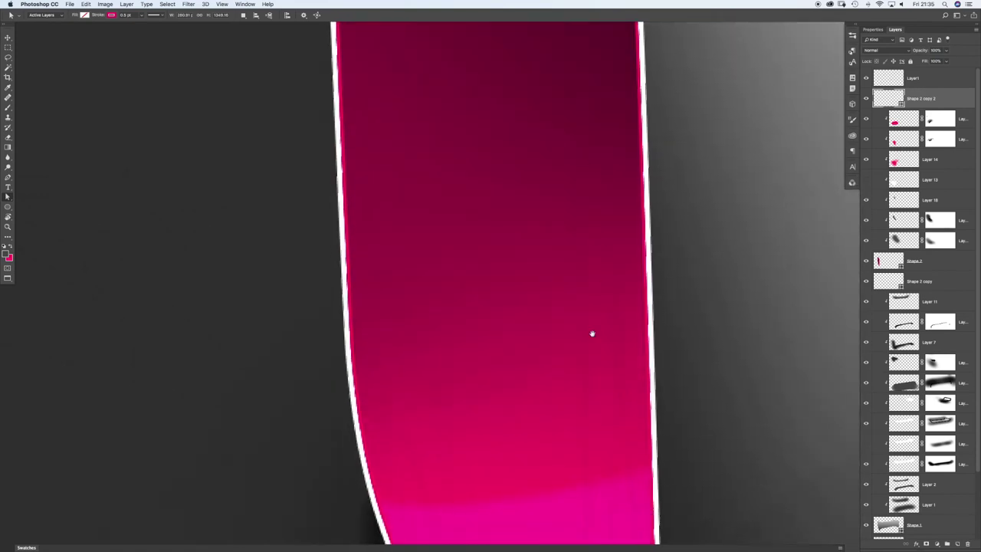
{"action": "left_click_drag", "start_coordinate": [476, 202], "coordinate": [315, 236]}
{"action": "left_click", "coordinate": [866, 99]}
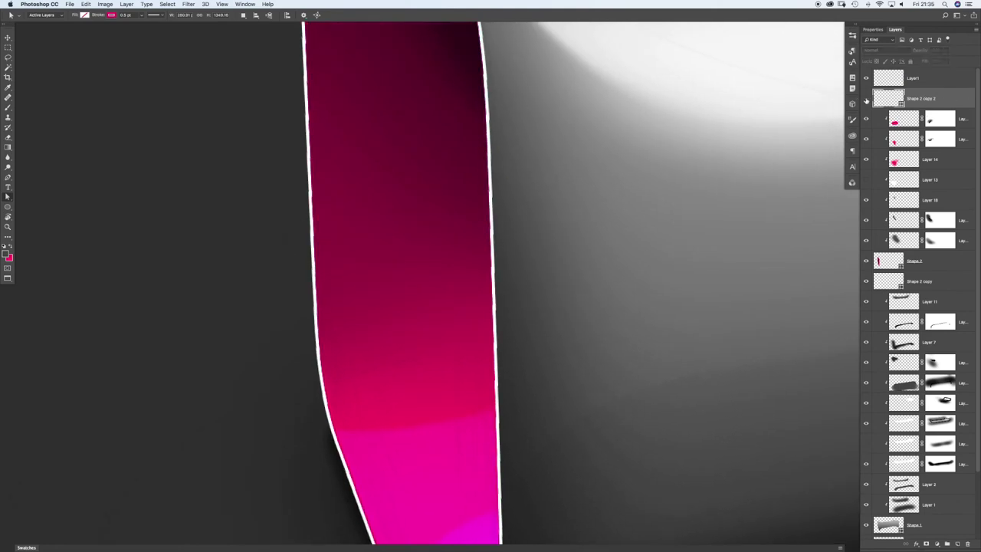
{"action": "left_click", "coordinate": [866, 99]}
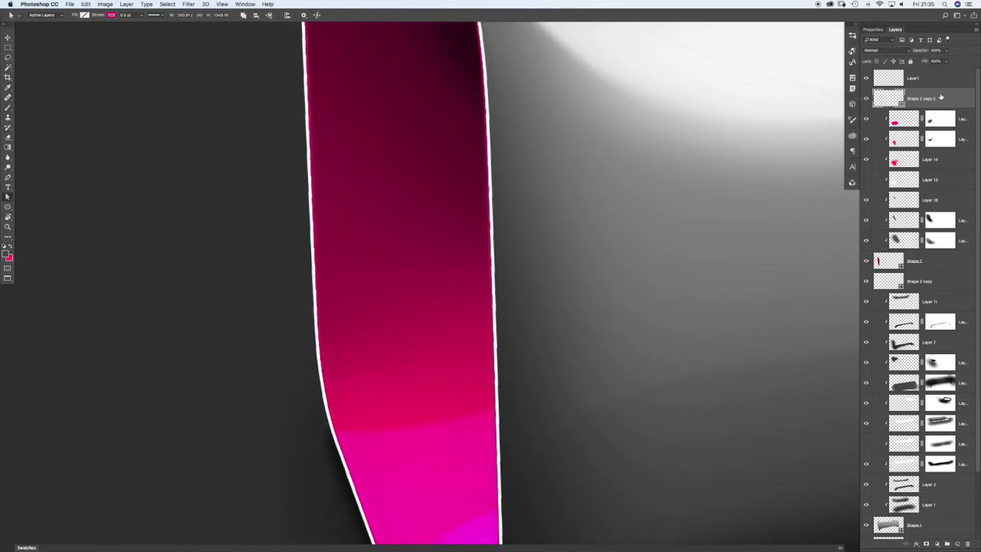
Step: Add a layer above the pink outline, paint dark magenta over the end face's lower half and clip it to the outline
{"action": "left_click", "coordinate": [957, 544]}
{"action": "key", "text": "b"}
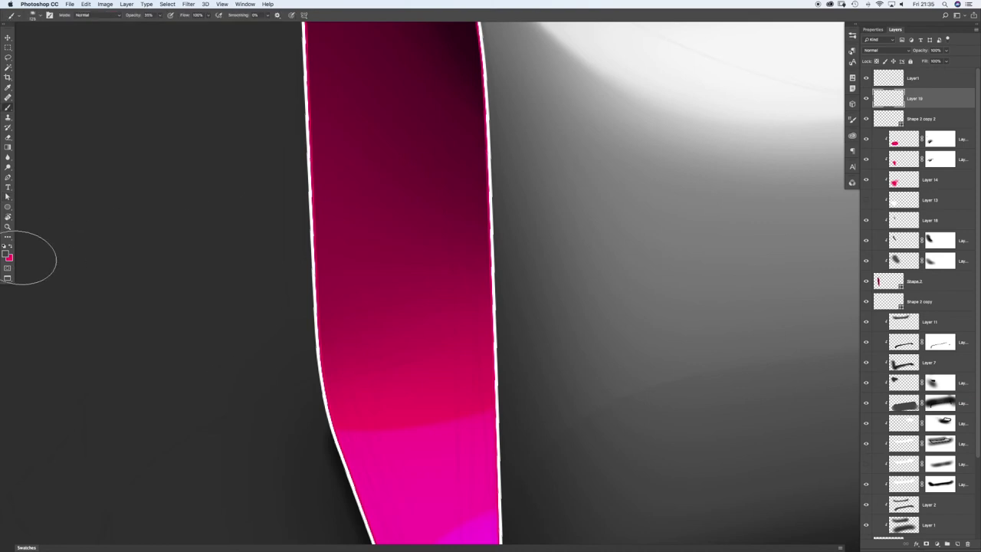
{"action": "key", "text": "super+space"}
{"action": "left_click", "coordinate": [187, 174]}
{"action": "key", "text": "super+space"}
{"action": "left_click_drag", "start_coordinate": [494, 245], "coordinate": [427, 257]}
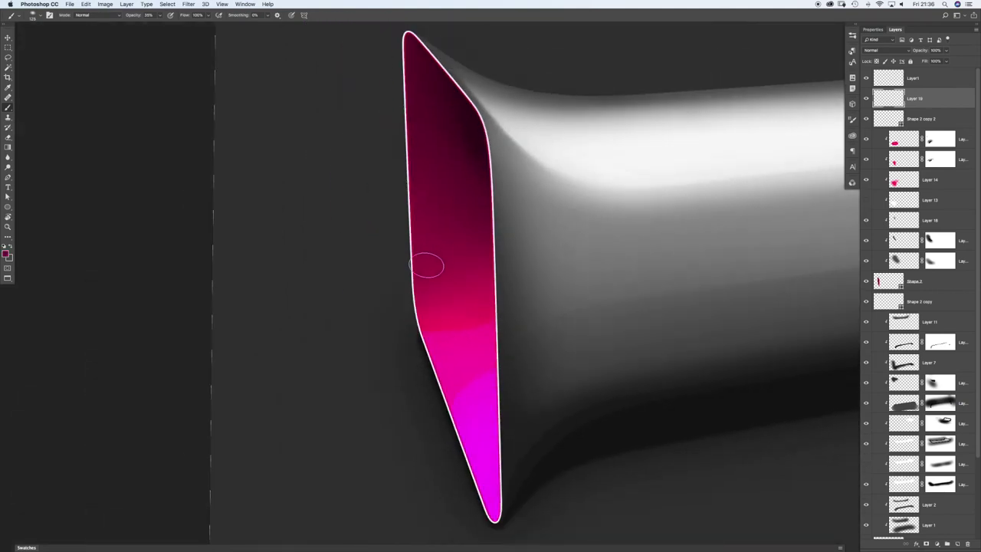
{"action": "mouse_move", "coordinate": [504, 349]}
{"action": "left_mouse_down"}
{"action": "mouse_move", "coordinate": [508, 438]}
{"action": "mouse_move", "coordinate": [518, 407]}
{"action": "mouse_move", "coordinate": [493, 519]}
{"action": "mouse_move", "coordinate": [510, 335]}
{"action": "mouse_move", "coordinate": [499, 284]}
{"action": "mouse_move", "coordinate": [498, 526]}
{"action": "mouse_move", "coordinate": [438, 437]}
{"action": "mouse_move", "coordinate": [484, 522]}
{"action": "mouse_move", "coordinate": [400, 393]}
{"action": "mouse_move", "coordinate": [399, 350]}
{"action": "mouse_move", "coordinate": [460, 467]}
{"action": "mouse_move", "coordinate": [507, 513]}
{"action": "mouse_move", "coordinate": [473, 508]}
{"action": "mouse_move", "coordinate": [519, 373]}
{"action": "mouse_move", "coordinate": [521, 421]}
{"action": "mouse_move", "coordinate": [508, 442]}
{"action": "mouse_move", "coordinate": [518, 356]}
{"action": "left_mouse_up"}
{"action": "right_click", "coordinate": [936, 107]}
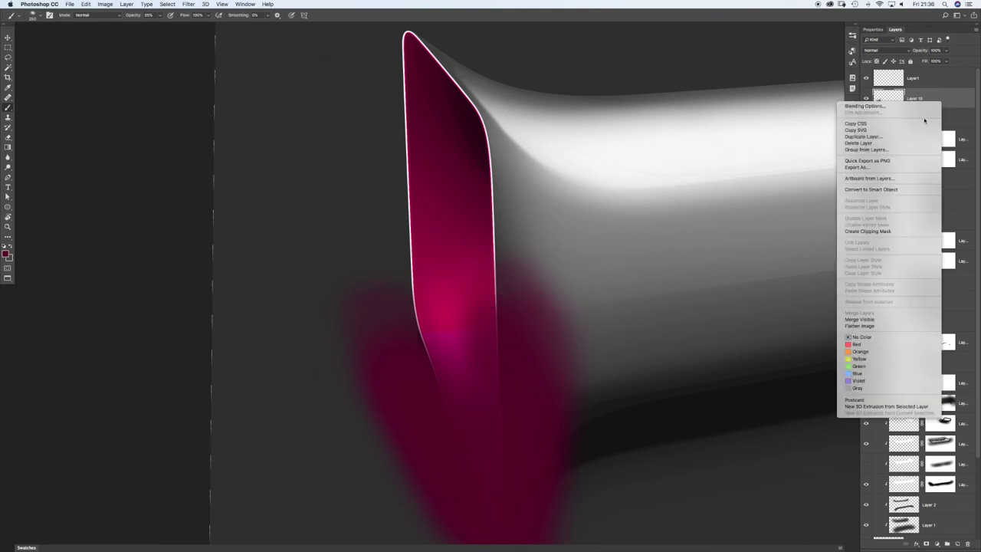
{"action": "left_click", "coordinate": [872, 232]}
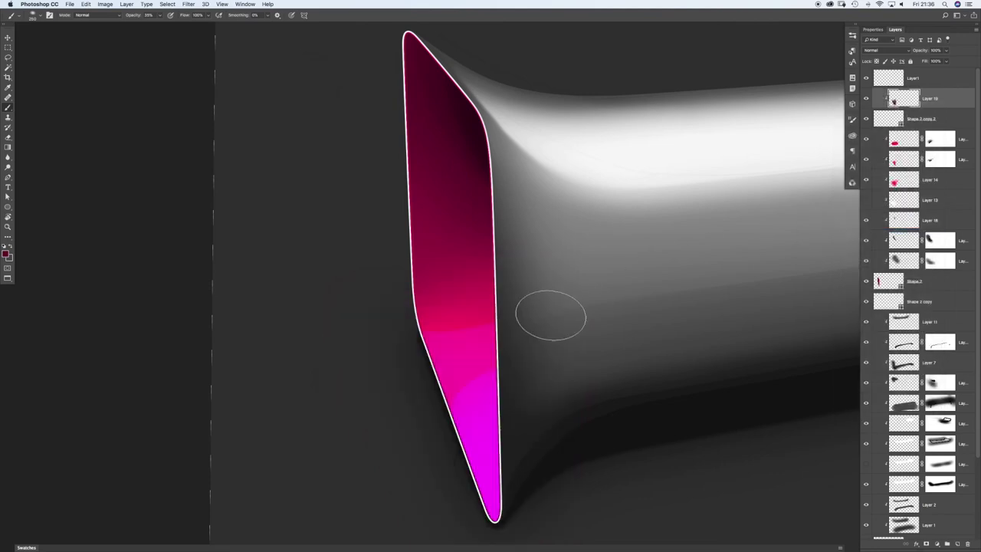
Step: Examine the darkened outline from the end face's lower tip to its top, and straighten the rotated canvas view to 0°
{"action": "scroll", "coordinate": [488, 499], "scroll_direction": "up", "scroll_amount": 6}
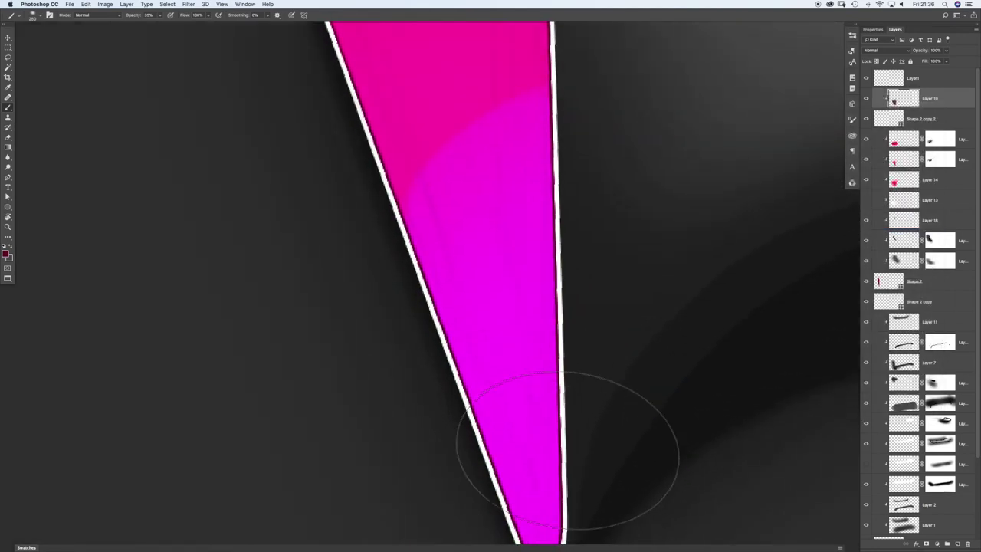
{"action": "scroll", "coordinate": [547, 151], "scroll_direction": "down", "scroll_amount": 6}
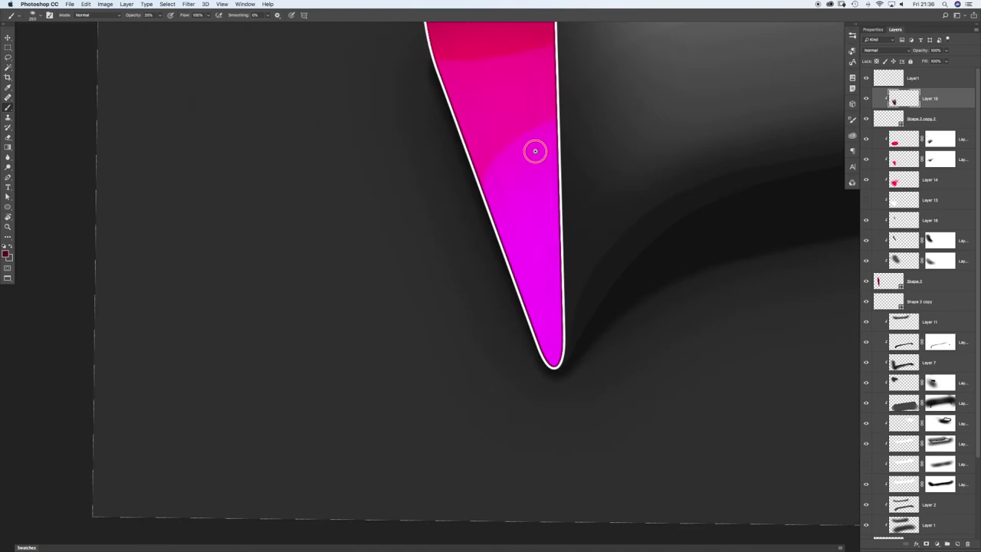
{"action": "scroll", "coordinate": [529, 135], "scroll_direction": "up", "scroll_amount": 4}
{"action": "left_click_drag", "start_coordinate": [496, 358], "coordinate": [507, 415]}
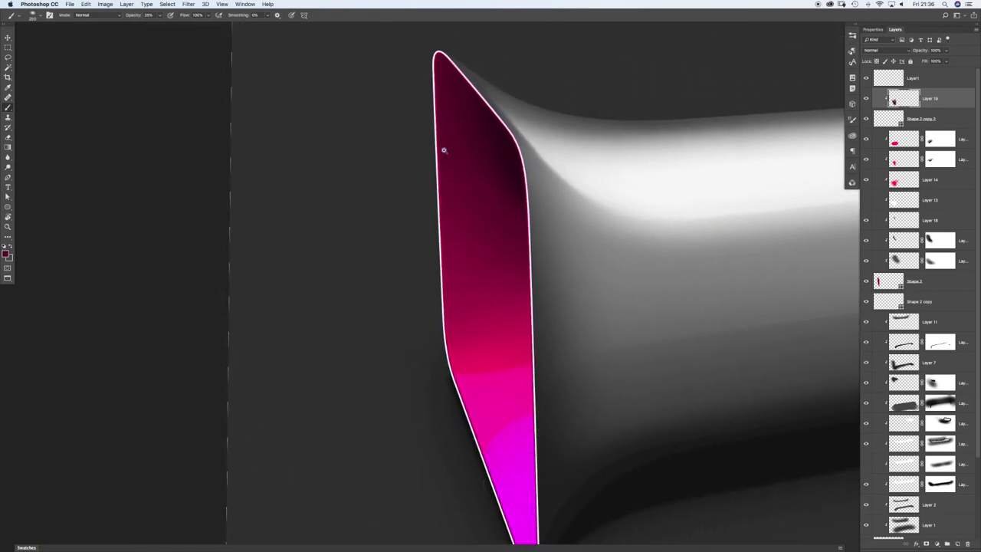
{"action": "scroll", "coordinate": [437, 120], "scroll_direction": "up", "scroll_amount": 3}
{"action": "scroll", "coordinate": [420, 121], "scroll_direction": "down", "scroll_amount": 5}
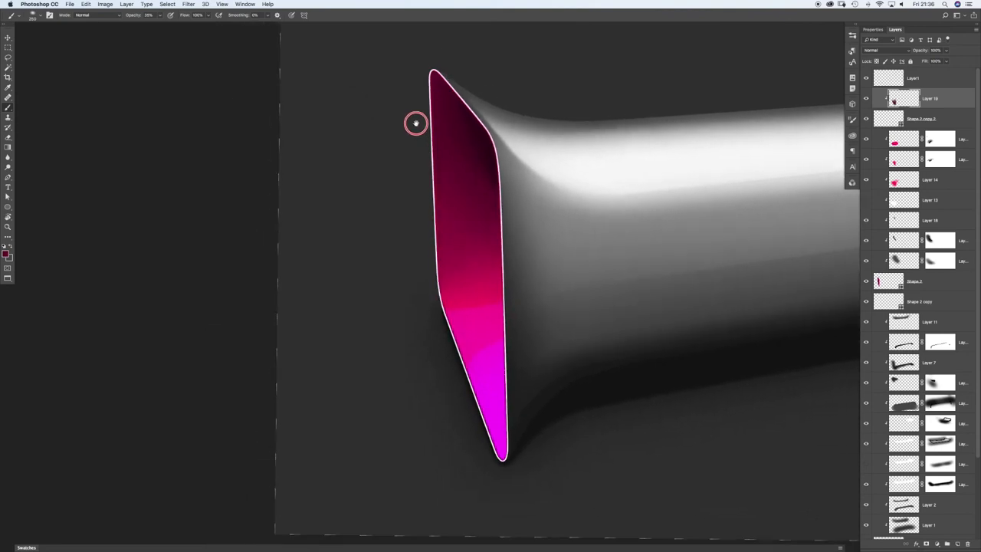
{"action": "scroll", "coordinate": [415, 123], "scroll_direction": "down", "scroll_amount": 1}
{"action": "key", "text": "r"}
{"action": "left_click_drag", "start_coordinate": [274, 130], "coordinate": [273, 133]}
{"action": "left_click_drag", "start_coordinate": [393, 235], "coordinate": [151, 278]}
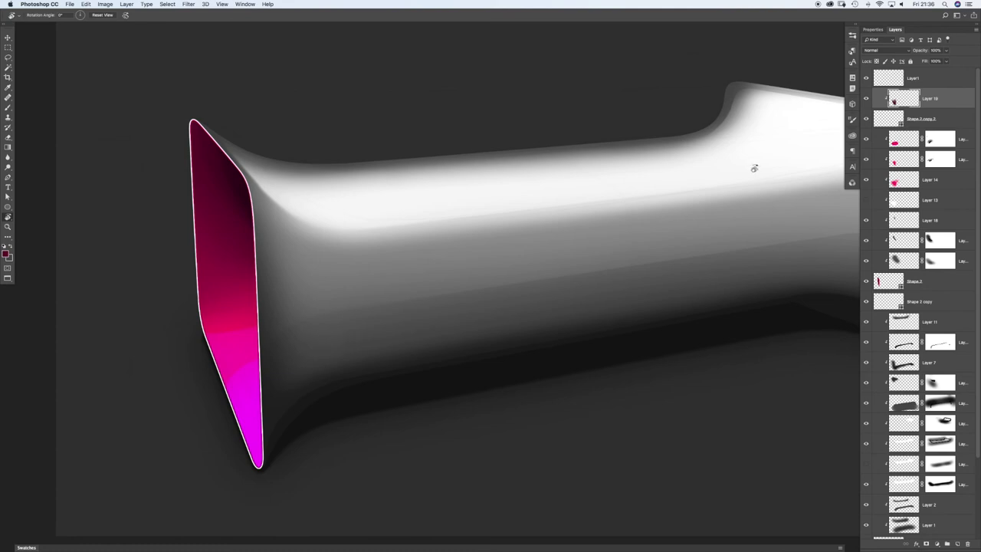
Step: Add a layer above the white outline, paint sampled grey around the end face's lower edges and clip it to the white outline
{"action": "left_click", "coordinate": [887, 301]}
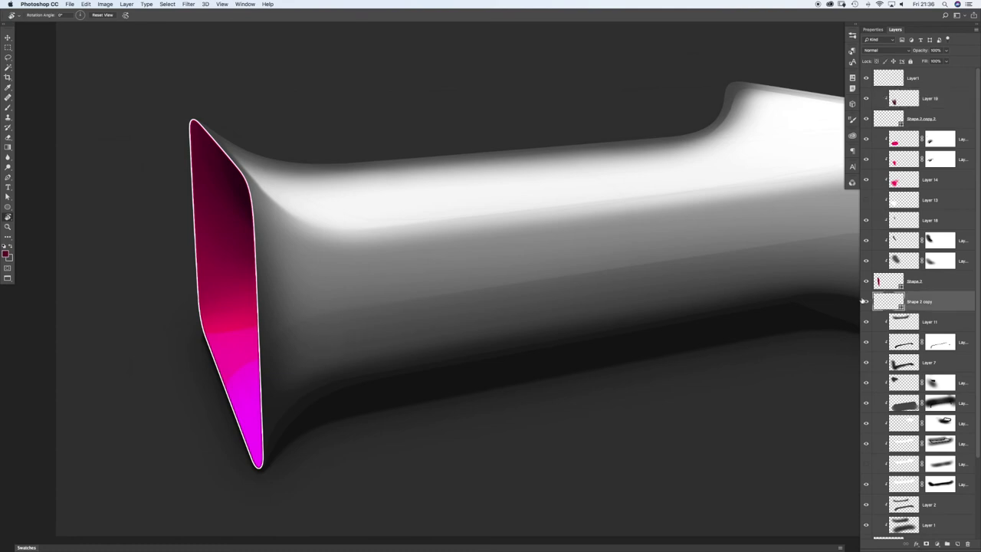
{"action": "left_click", "coordinate": [866, 302]}
{"action": "left_click", "coordinate": [882, 302]}
{"action": "left_click", "coordinate": [957, 544]}
{"action": "key", "text": "b"}
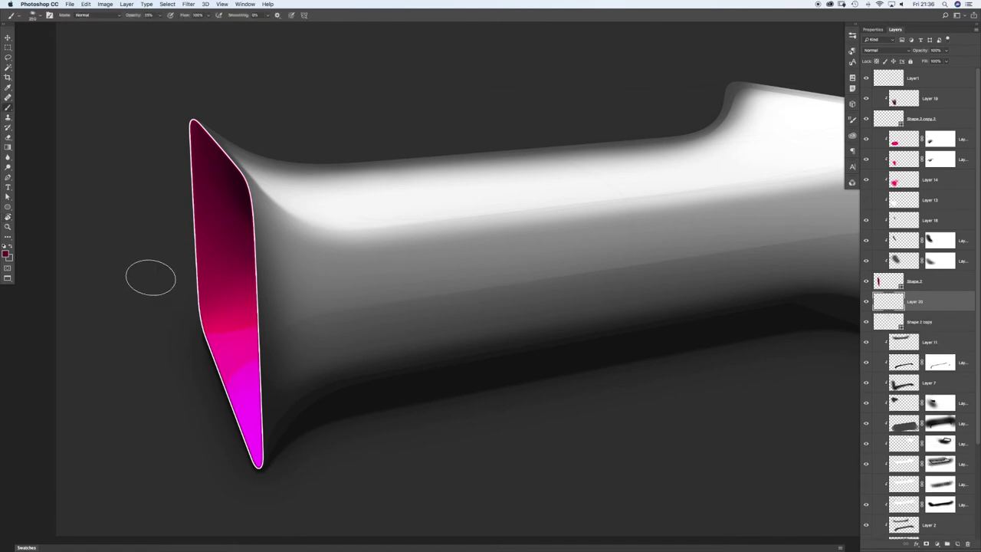
{"action": "left_click", "coordinate": [335, 260], "text": "alt"}
{"action": "left_click", "coordinate": [190, 250], "text": "alt"}
{"action": "mouse_move", "coordinate": [256, 485]}
{"action": "left_mouse_down"}
{"action": "mouse_move", "coordinate": [171, 355]}
{"action": "mouse_move", "coordinate": [221, 420]}
{"action": "mouse_move", "coordinate": [193, 336]}
{"action": "mouse_move", "coordinate": [253, 466]}
{"action": "mouse_move", "coordinate": [174, 296]}
{"action": "mouse_move", "coordinate": [266, 485]}
{"action": "mouse_move", "coordinate": [199, 346]}
{"action": "mouse_move", "coordinate": [270, 466]}
{"action": "left_mouse_up"}
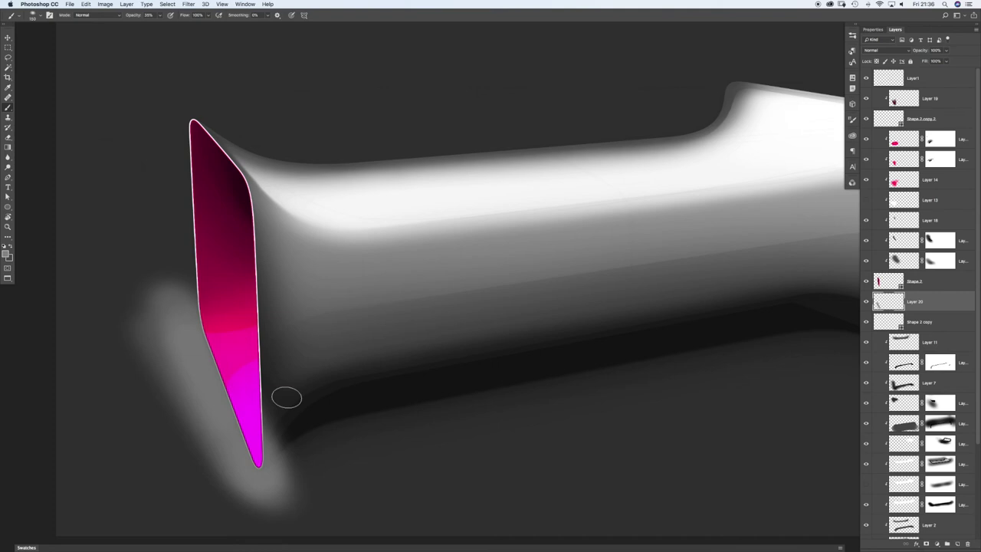
{"action": "mouse_move", "coordinate": [276, 433]}
{"action": "left_mouse_down"}
{"action": "mouse_move", "coordinate": [269, 455]}
{"action": "mouse_move", "coordinate": [285, 344]}
{"action": "mouse_move", "coordinate": [252, 511]}
{"action": "mouse_move", "coordinate": [165, 284]}
{"action": "mouse_move", "coordinate": [303, 388]}
{"action": "left_mouse_up"}
{"action": "right_click", "coordinate": [943, 321]}
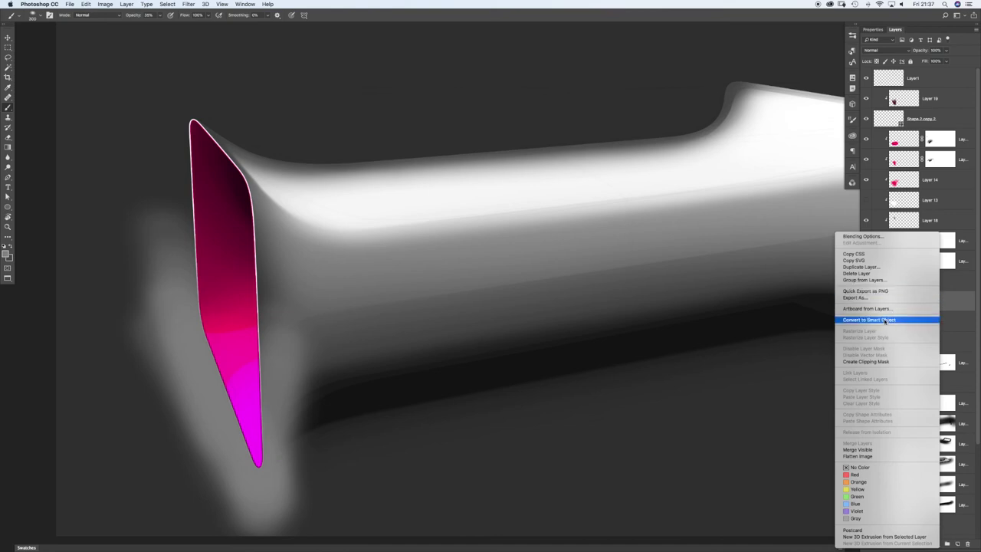
{"action": "left_click", "coordinate": [892, 362]}
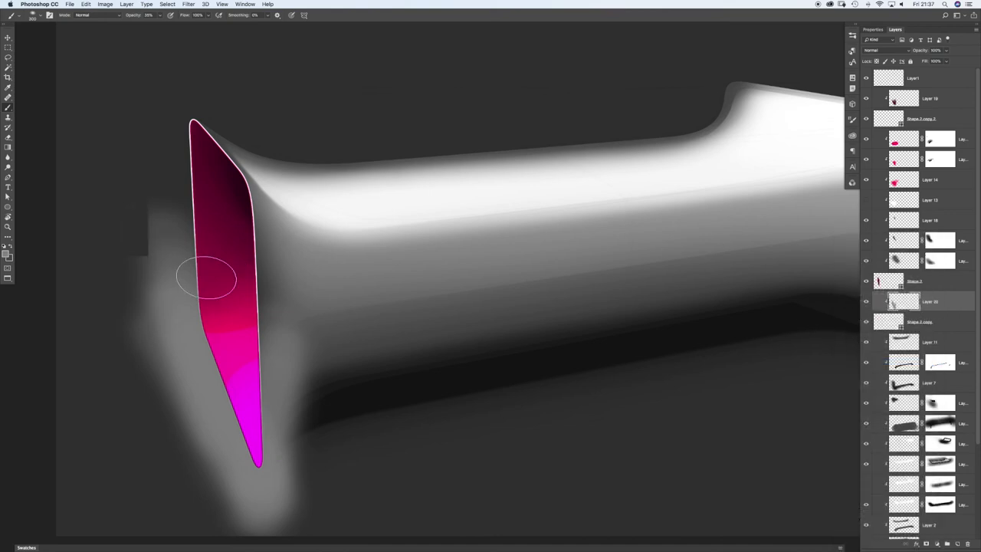
Step: Examine the toned-down white outline at the end face's lower tip and across the whole tube
{"action": "scroll", "coordinate": [249, 451], "scroll_direction": "up", "scroll_amount": 2}
{"action": "scroll", "coordinate": [257, 448], "scroll_direction": "up", "scroll_amount": 2}
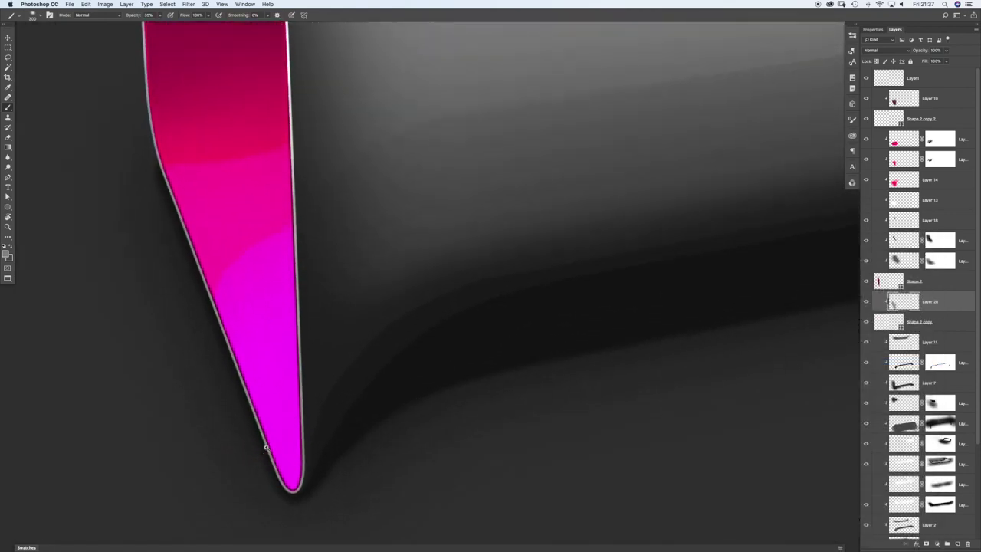
{"action": "scroll", "coordinate": [247, 313], "scroll_direction": "up", "scroll_amount": 2}
{"action": "scroll", "coordinate": [269, 353], "scroll_direction": "down", "scroll_amount": 3}
{"action": "scroll", "coordinate": [282, 214], "scroll_direction": "down", "scroll_amount": 2}
{"action": "scroll", "coordinate": [268, 203], "scroll_direction": "down", "scroll_amount": 2}
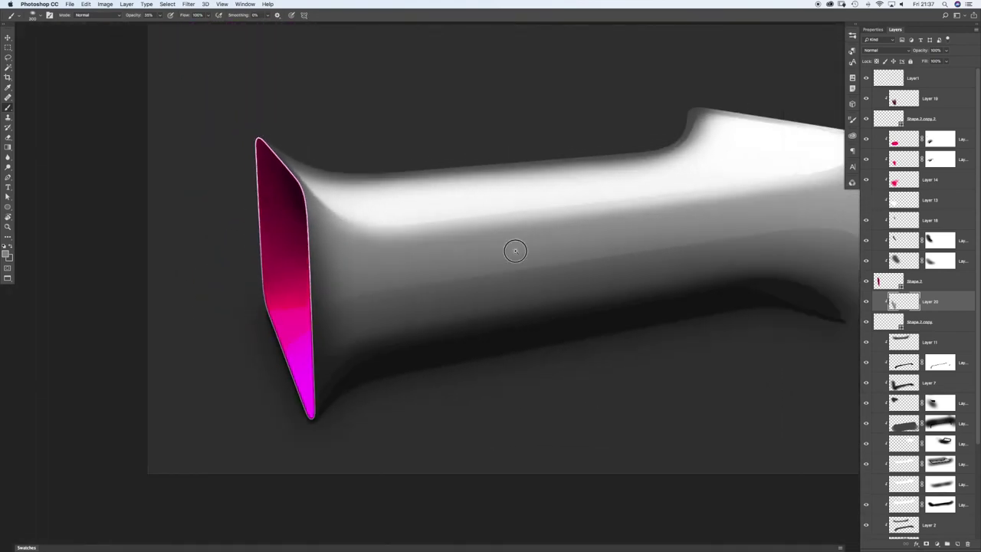
{"action": "left_click_drag", "start_coordinate": [515, 250], "coordinate": [331, 242]}
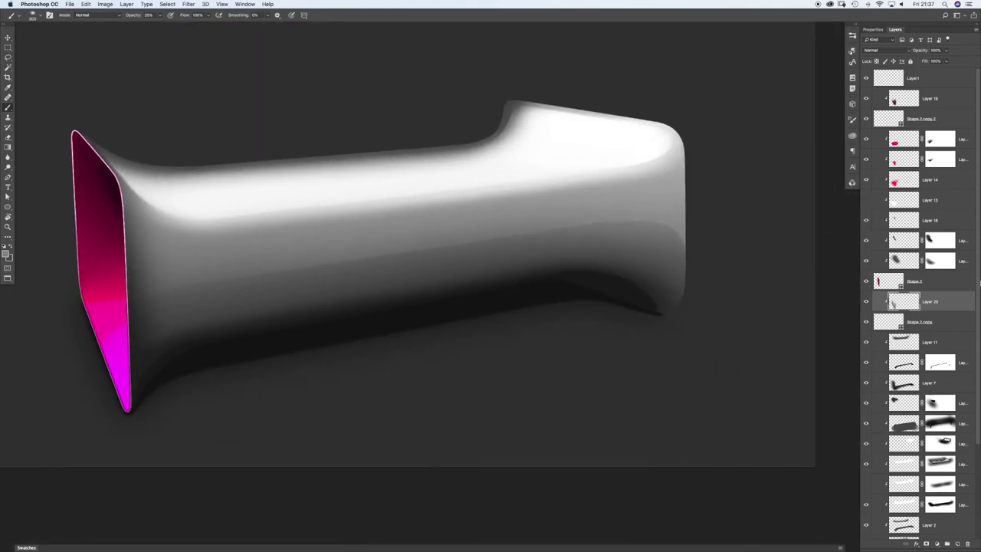
Step: Select the tube's base shape layer and set its shape path feather to 1.7 px
{"action": "scroll", "coordinate": [975, 307], "scroll_direction": "down", "scroll_amount": 5}
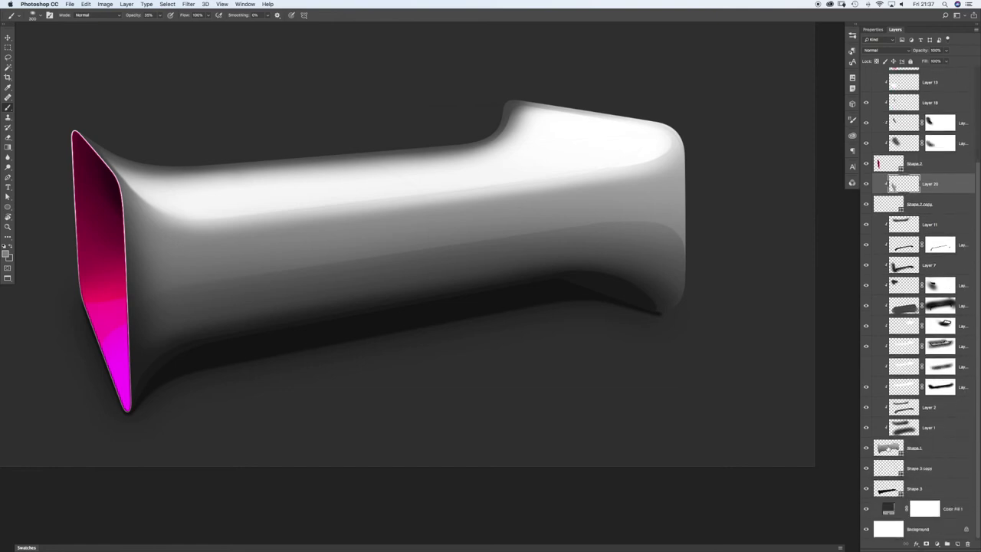
{"action": "left_click", "coordinate": [888, 449]}
{"action": "left_click", "coordinate": [871, 29]}
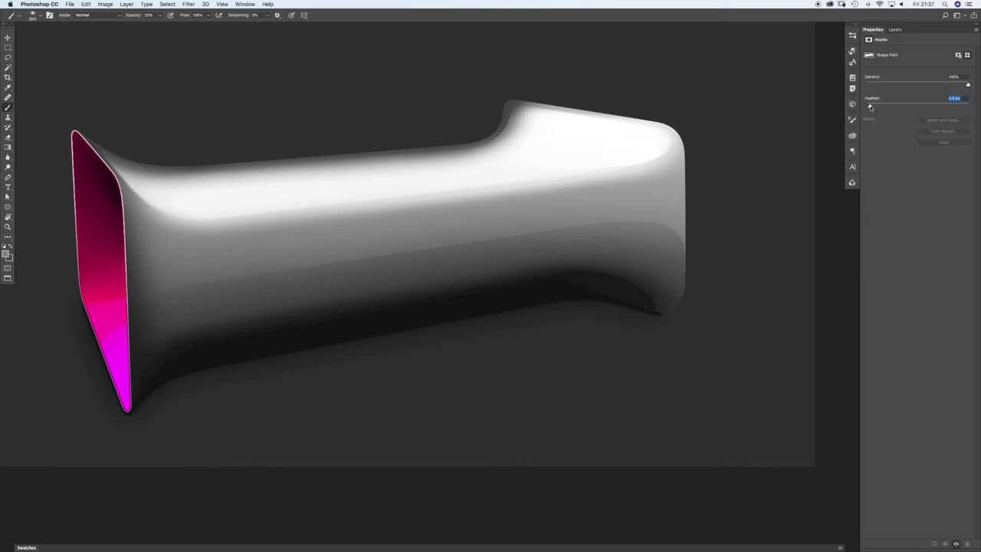
{"action": "left_click_drag", "start_coordinate": [178, 142], "coordinate": [231, 145]}
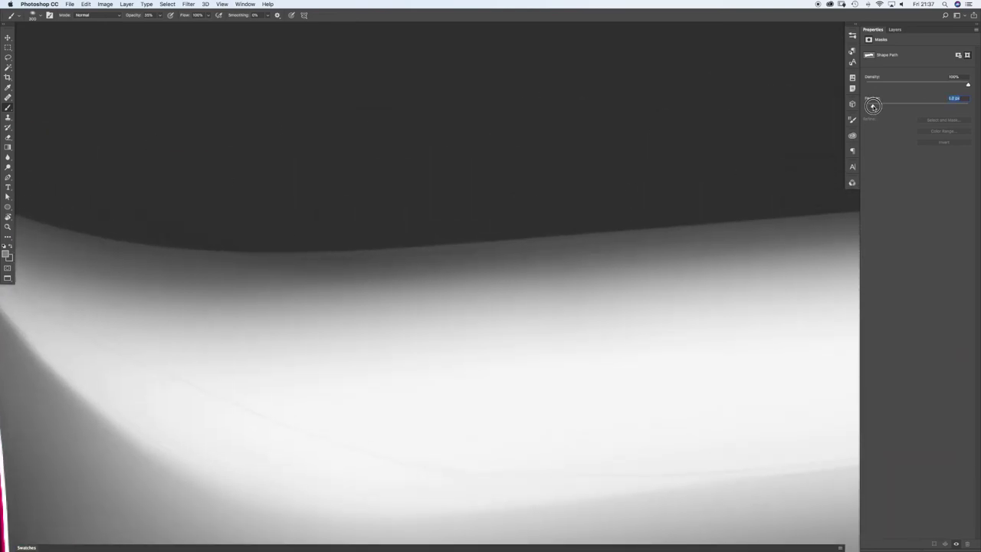
{"action": "left_click_drag", "start_coordinate": [706, 110], "coordinate": [372, 115]}
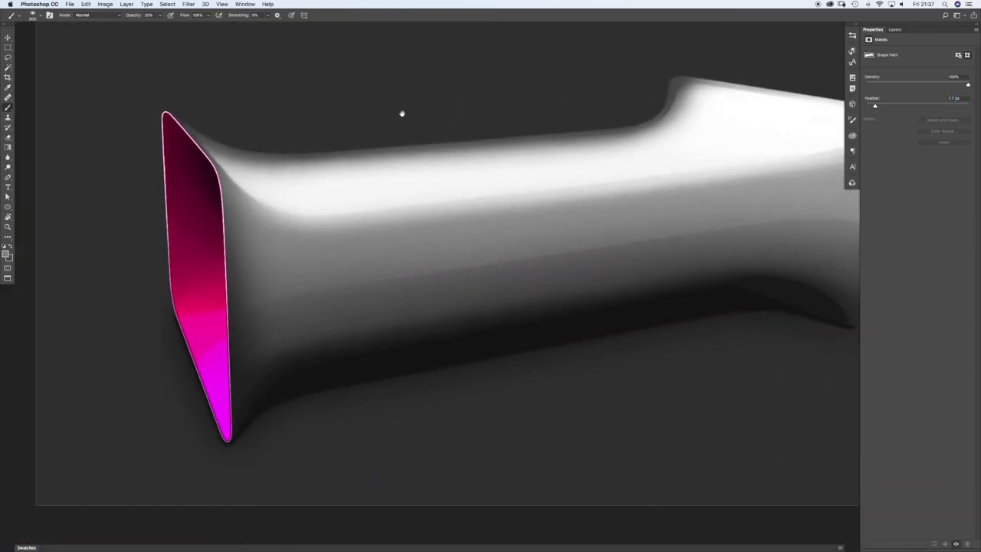
{"action": "scroll", "coordinate": [371, 115], "scroll_direction": "down", "scroll_amount": 2}
Step: Add a layer mask to the tube's base shape and paint black on it along the tube's upper edge
{"action": "left_click", "coordinate": [894, 29]}
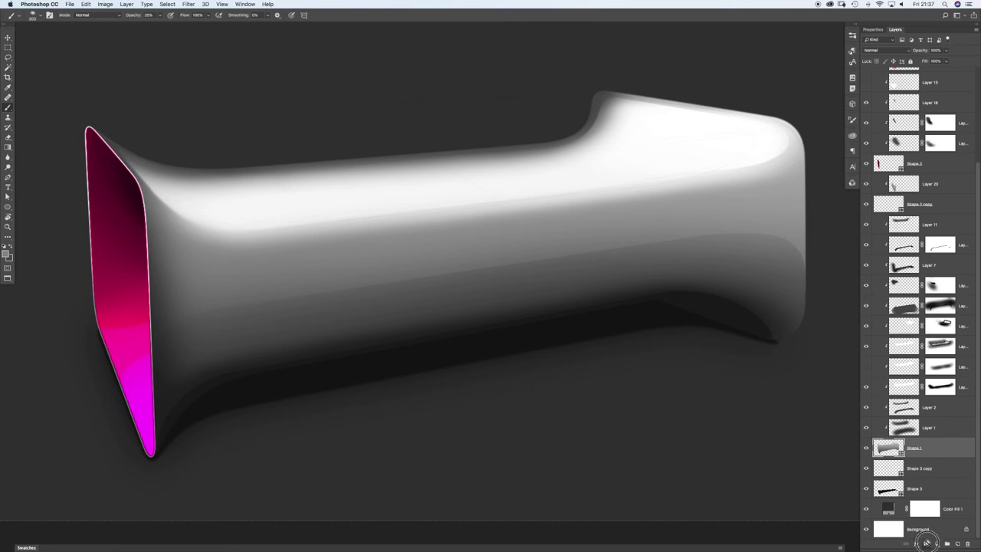
{"action": "left_click", "coordinate": [927, 544]}
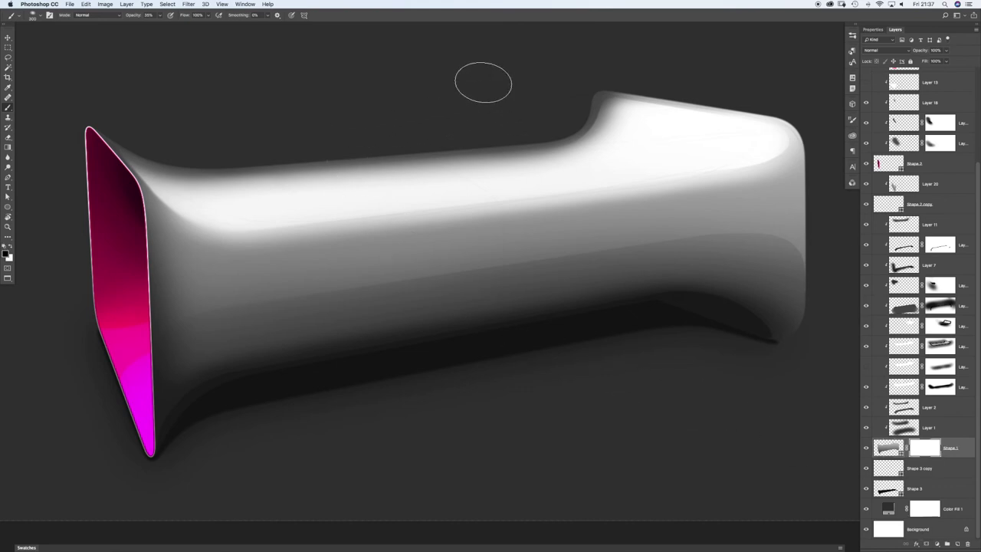
{"action": "left_click_drag", "start_coordinate": [560, 81], "coordinate": [539, 119]}
{"action": "left_click_drag", "start_coordinate": [554, 115], "coordinate": [487, 126]}
{"action": "mouse_move", "coordinate": [529, 122]}
{"action": "left_mouse_down"}
{"action": "mouse_move", "coordinate": [221, 136]}
{"action": "mouse_move", "coordinate": [537, 120]}
{"action": "mouse_move", "coordinate": [263, 147]}
{"action": "mouse_move", "coordinate": [186, 143]}
{"action": "mouse_move", "coordinate": [214, 149]}
{"action": "mouse_move", "coordinate": [133, 124]}
{"action": "mouse_move", "coordinate": [176, 151]}
{"action": "mouse_move", "coordinate": [142, 131]}
{"action": "mouse_move", "coordinate": [254, 145]}
{"action": "mouse_move", "coordinate": [166, 142]}
{"action": "mouse_move", "coordinate": [300, 139]}
{"action": "mouse_move", "coordinate": [469, 114]}
{"action": "mouse_move", "coordinate": [550, 119]}
{"action": "mouse_move", "coordinate": [204, 145]}
{"action": "left_mouse_up"}
{"action": "left_click", "coordinate": [564, 94]}
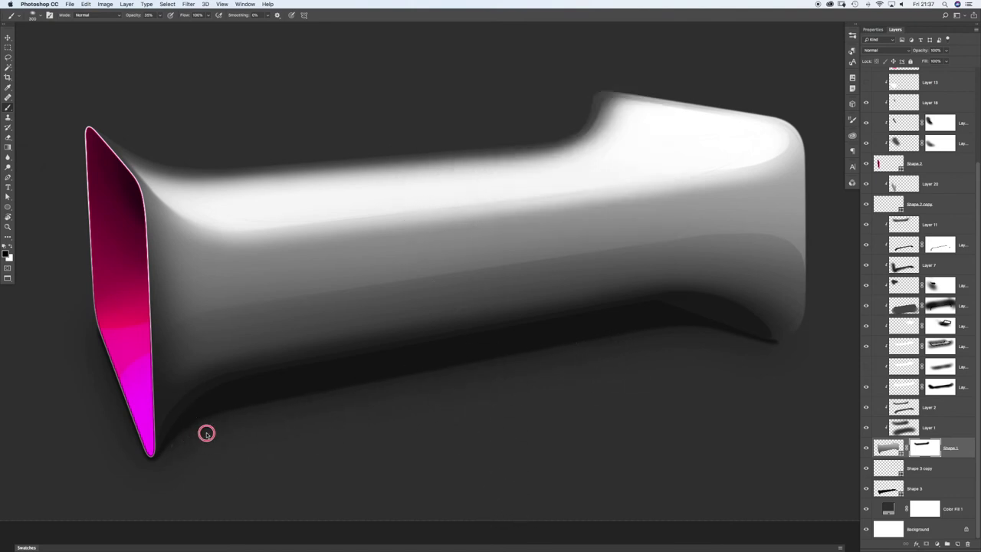
Step: Reduce the brush size and paint black on the mask along the tube's curved lower edge beside the end face
{"action": "scroll", "coordinate": [206, 433], "scroll_direction": "up", "scroll_amount": 2}
{"action": "key", "text": "bracketleft"}
{"action": "key", "text": "bracketleft"}
{"action": "key", "text": "bracketleft"}
{"action": "mouse_move", "coordinate": [349, 324]}
{"action": "left_mouse_down"}
{"action": "mouse_move", "coordinate": [251, 352]}
{"action": "mouse_move", "coordinate": [190, 421]}
{"action": "left_mouse_up"}
{"action": "mouse_move", "coordinate": [330, 338]}
{"action": "left_mouse_down"}
{"action": "mouse_move", "coordinate": [202, 401]}
{"action": "mouse_move", "coordinate": [167, 451]}
{"action": "left_mouse_up"}
{"action": "mouse_move", "coordinate": [301, 347]}
{"action": "left_mouse_down"}
{"action": "mouse_move", "coordinate": [173, 462]}
{"action": "mouse_move", "coordinate": [273, 360]}
{"action": "mouse_move", "coordinate": [220, 388]}
{"action": "mouse_move", "coordinate": [178, 438]}
{"action": "mouse_move", "coordinate": [309, 344]}
{"action": "mouse_move", "coordinate": [236, 389]}
{"action": "mouse_move", "coordinate": [164, 463]}
{"action": "left_mouse_up"}
{"action": "mouse_move", "coordinate": [189, 426]}
{"action": "left_mouse_down"}
{"action": "mouse_move", "coordinate": [248, 361]}
{"action": "mouse_move", "coordinate": [291, 332]}
{"action": "mouse_move", "coordinate": [308, 338]}
{"action": "left_mouse_up"}
{"action": "left_click", "coordinate": [294, 334]}
Step: Mask the straight stretch of the tube's lower edge with black strokes, continuing toward the flared far end
{"action": "left_click_drag", "start_coordinate": [587, 304], "coordinate": [366, 304]}
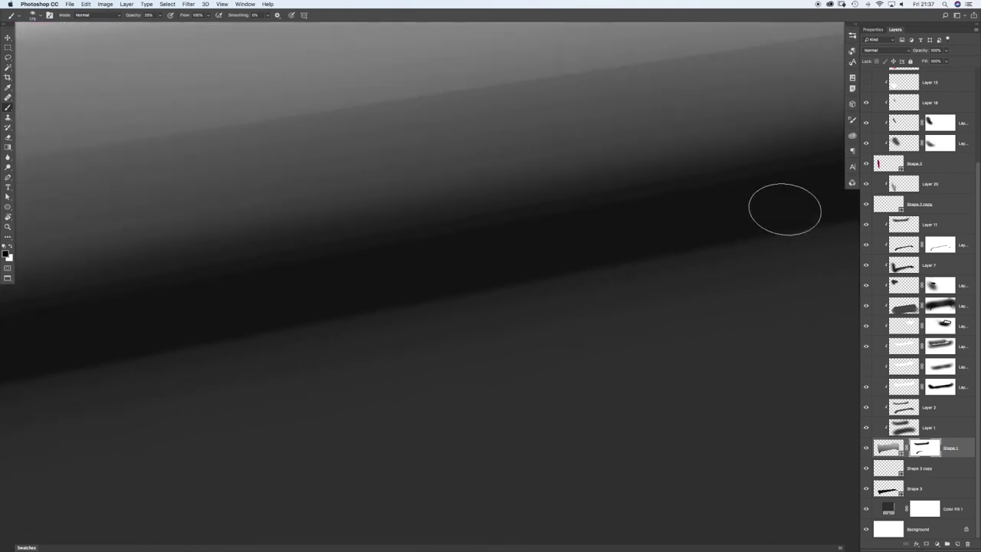
{"action": "left_click_drag", "start_coordinate": [741, 209], "coordinate": [115, 325]}
{"action": "left_click_drag", "start_coordinate": [675, 220], "coordinate": [55, 333]}
{"action": "left_click_drag", "start_coordinate": [429, 269], "coordinate": [246, 300]}
{"action": "left_click_drag", "start_coordinate": [700, 230], "coordinate": [225, 291]}
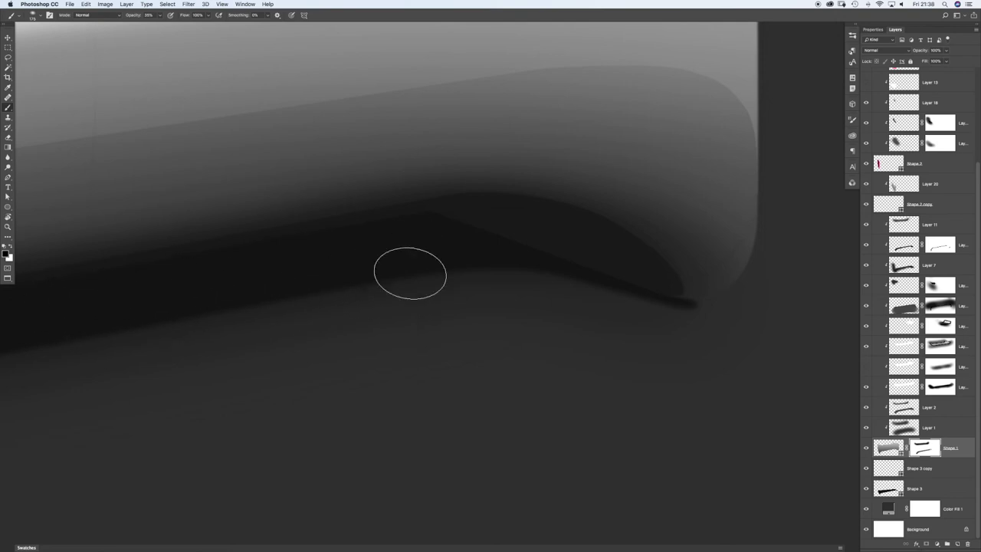
{"action": "key", "text": "super+space"}
{"action": "key", "text": "super+space"}
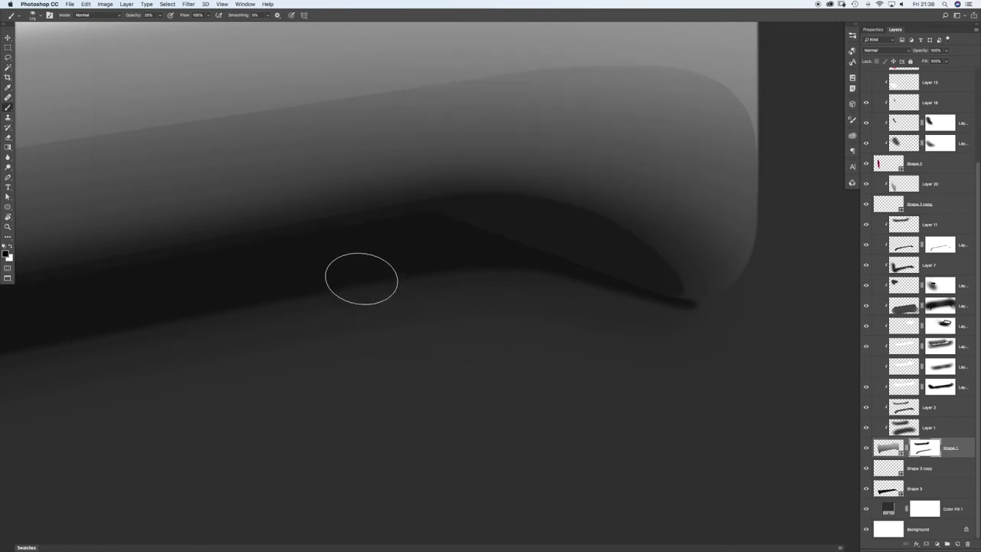
{"action": "key", "text": "super+space"}
{"action": "left_click_drag", "start_coordinate": [442, 250], "coordinate": [453, 252]}
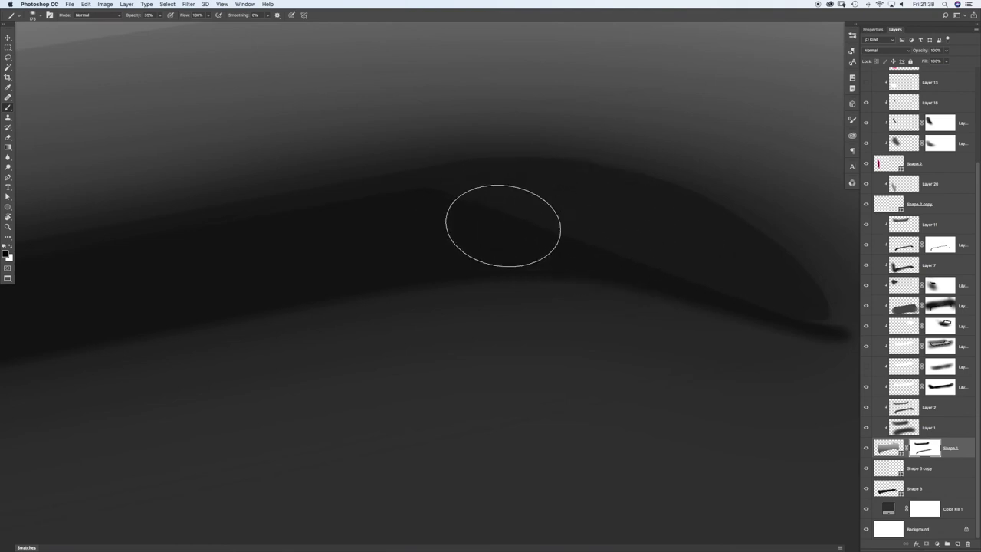
Step: Add a layer clipped at the top of the tube's shading stack and prepare a smaller black brush
{"action": "left_click", "coordinate": [957, 544]}
{"action": "left_click_drag", "start_coordinate": [902, 448], "coordinate": [892, 214]}
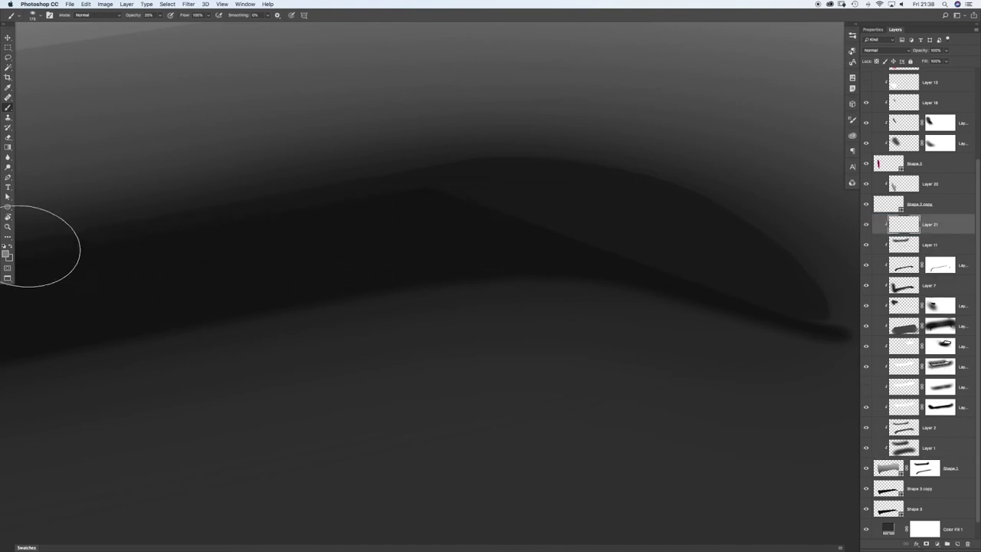
{"action": "left_click", "coordinate": [6, 253]}
{"action": "left_click_drag", "start_coordinate": [663, 424], "coordinate": [568, 456]}
{"action": "key", "text": "Return"}
{"action": "key", "text": "bracketleft"}
{"action": "key", "text": "bracketleft"}
{"action": "key", "text": "bracketleft"}
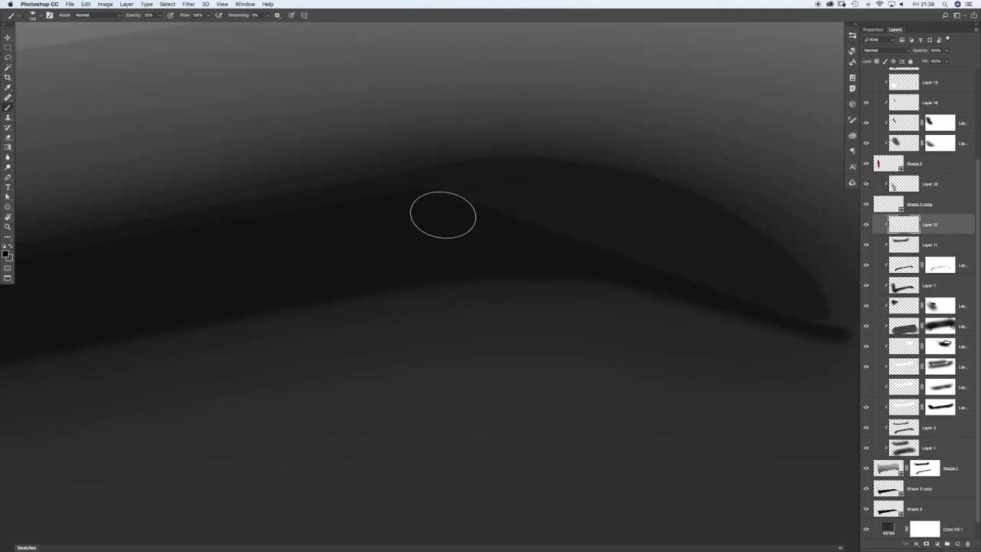
Step: Paint black into the dark pocket under the tube's flared far end, keeping the strokes along its diagonal edge
{"action": "mouse_move", "coordinate": [429, 206]}
{"action": "left_mouse_down"}
{"action": "mouse_move", "coordinate": [536, 207]}
{"action": "mouse_move", "coordinate": [644, 232]}
{"action": "left_mouse_up"}
{"action": "mouse_move", "coordinate": [490, 204]}
{"action": "left_mouse_down"}
{"action": "mouse_move", "coordinate": [674, 248]}
{"action": "mouse_move", "coordinate": [659, 269]}
{"action": "mouse_move", "coordinate": [633, 263]}
{"action": "mouse_move", "coordinate": [639, 241]}
{"action": "mouse_move", "coordinate": [467, 205]}
{"action": "left_mouse_up"}
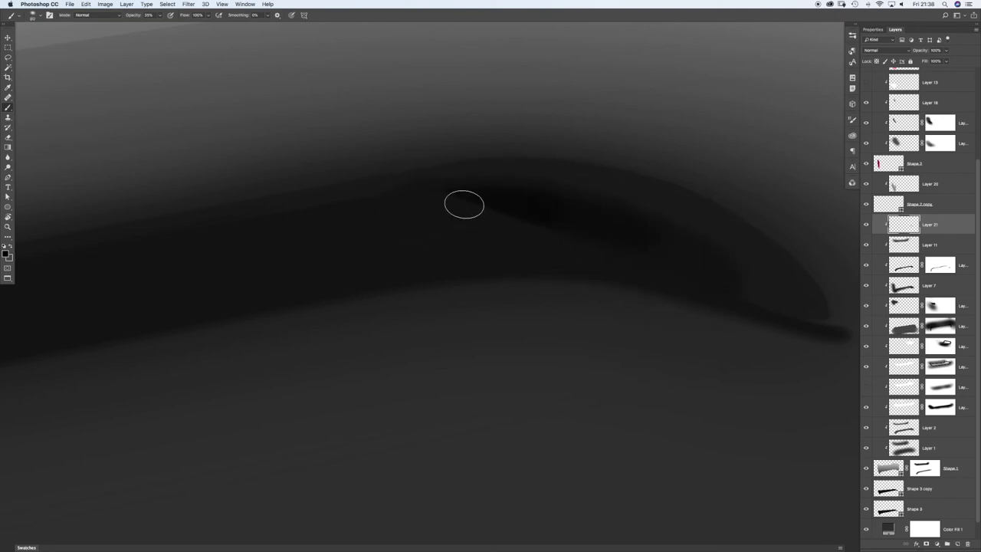
{"action": "mouse_move", "coordinate": [551, 205]}
{"action": "left_mouse_down"}
{"action": "mouse_move", "coordinate": [652, 240]}
{"action": "mouse_move", "coordinate": [453, 212]}
{"action": "left_mouse_up"}
{"action": "right_click", "coordinate": [482, 219]}
{"action": "key", "text": "Return"}
{"action": "mouse_move", "coordinate": [463, 209]}
{"action": "left_mouse_down"}
{"action": "mouse_move", "coordinate": [522, 204]}
{"action": "mouse_move", "coordinate": [510, 204]}
{"action": "mouse_move", "coordinate": [669, 252]}
{"action": "left_mouse_up"}
{"action": "mouse_move", "coordinate": [603, 223]}
{"action": "left_mouse_down"}
{"action": "mouse_move", "coordinate": [631, 254]}
{"action": "mouse_move", "coordinate": [448, 212]}
{"action": "left_mouse_up"}
{"action": "left_click_drag", "start_coordinate": [658, 264], "coordinate": [447, 217]}
{"action": "mouse_move", "coordinate": [598, 225]}
{"action": "left_mouse_down"}
{"action": "mouse_move", "coordinate": [525, 206]}
{"action": "mouse_move", "coordinate": [430, 204]}
{"action": "mouse_move", "coordinate": [538, 207]}
{"action": "mouse_move", "coordinate": [673, 258]}
{"action": "mouse_move", "coordinate": [470, 233]}
{"action": "mouse_move", "coordinate": [670, 263]}
{"action": "mouse_move", "coordinate": [659, 252]}
{"action": "mouse_move", "coordinate": [692, 276]}
{"action": "left_mouse_up"}
{"action": "key", "text": "super+space"}
{"action": "mouse_move", "coordinate": [569, 242]}
{"action": "left_mouse_down"}
{"action": "mouse_move", "coordinate": [521, 240]}
{"action": "mouse_move", "coordinate": [558, 243]}
{"action": "mouse_move", "coordinate": [510, 222]}
{"action": "left_mouse_up"}
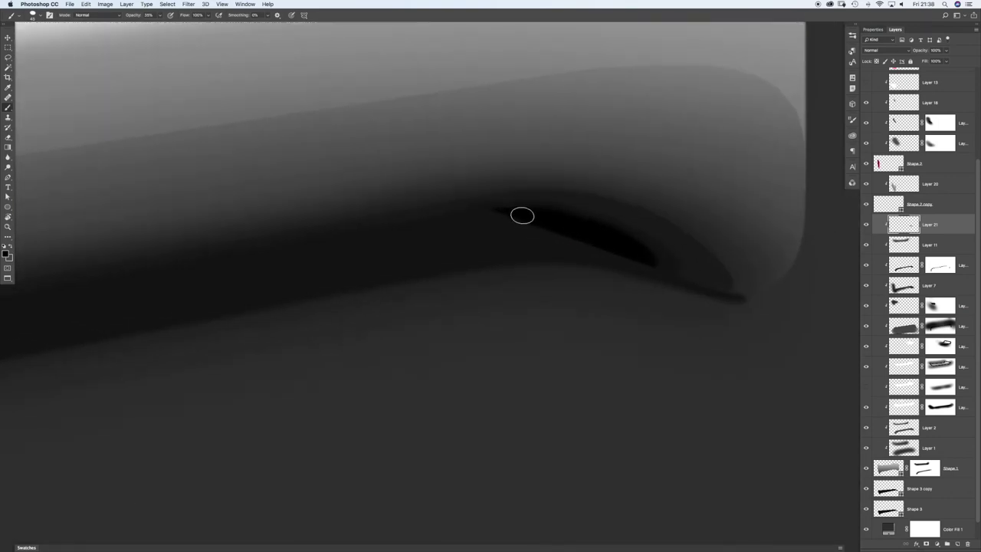
Step: Rotate the canvas view and paint a thin black line along the underside shadow's curved upper edge beside the end face
{"action": "left_click_drag", "start_coordinate": [215, 293], "coordinate": [538, 251]}
{"action": "mouse_move", "coordinate": [146, 319]}
{"action": "left_mouse_down"}
{"action": "mouse_move", "coordinate": [438, 261]}
{"action": "mouse_move", "coordinate": [259, 277]}
{"action": "left_mouse_up"}
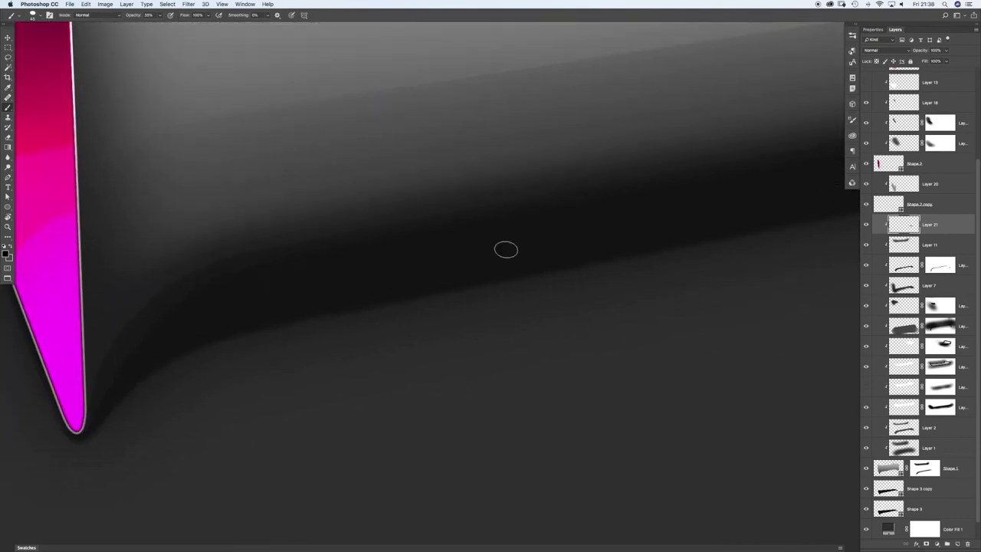
{"action": "left_click_drag", "start_coordinate": [580, 248], "coordinate": [353, 268]}
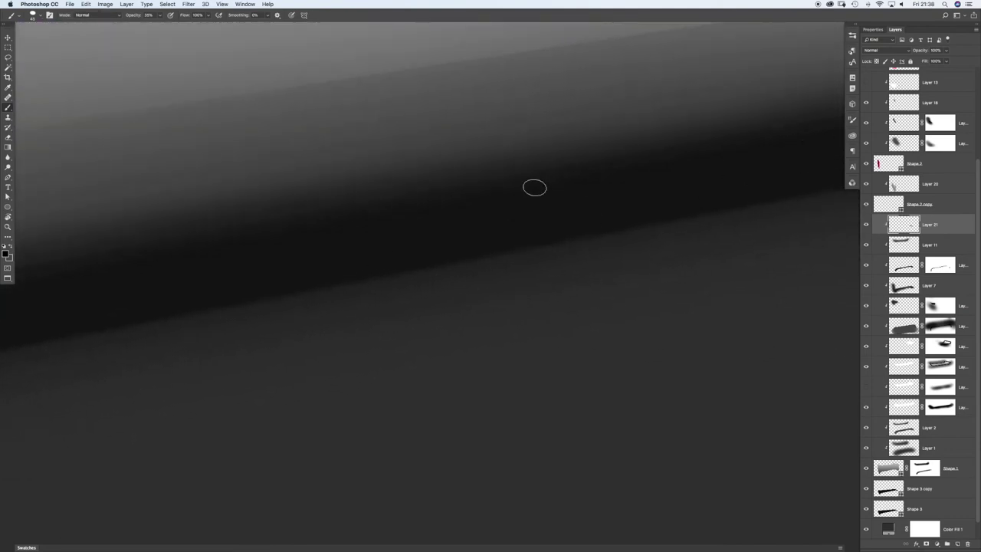
{"action": "left_click_drag", "start_coordinate": [75, 303], "coordinate": [376, 259]}
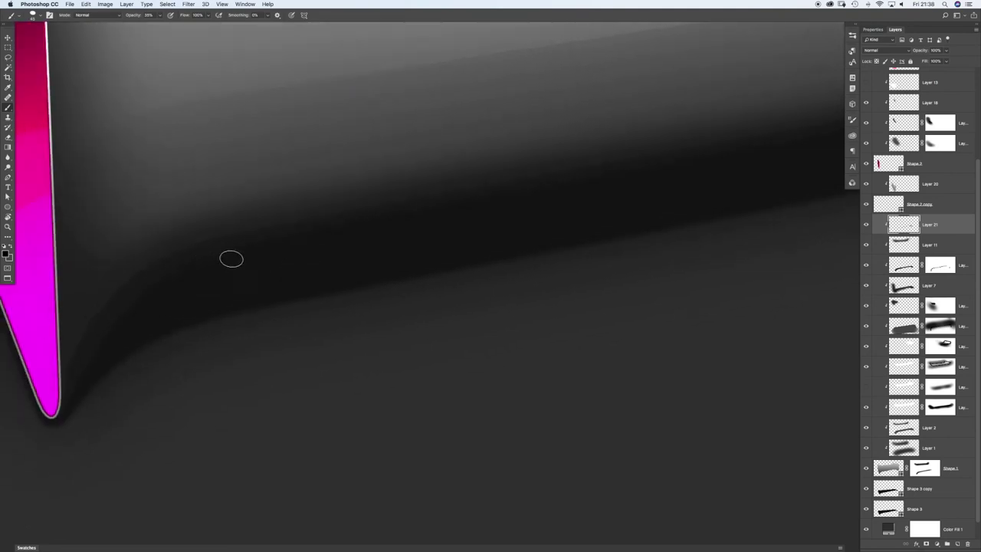
{"action": "key", "text": "r"}
{"action": "left_click", "coordinate": [194, 296]}
{"action": "left_click_drag", "start_coordinate": [195, 296], "coordinate": [190, 189]}
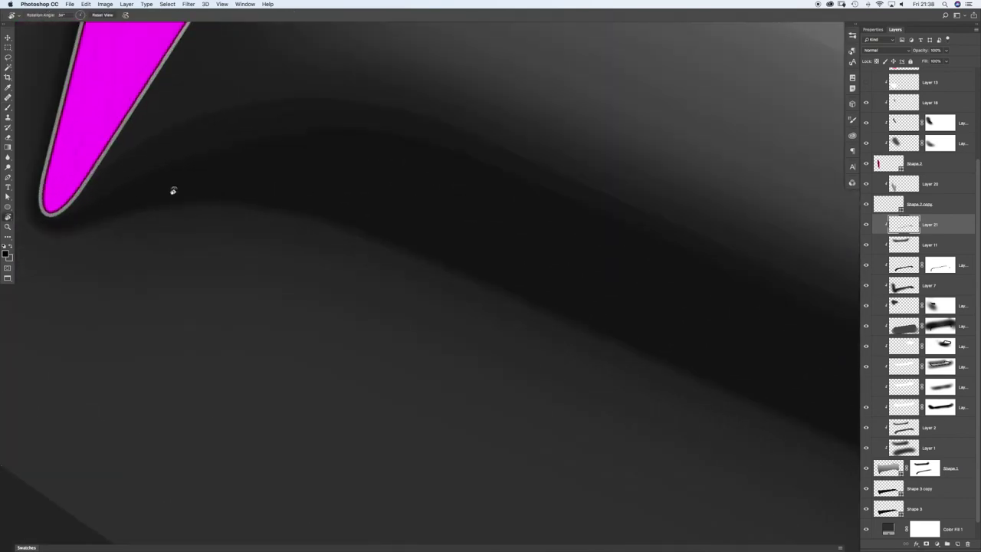
{"action": "key", "text": "b"}
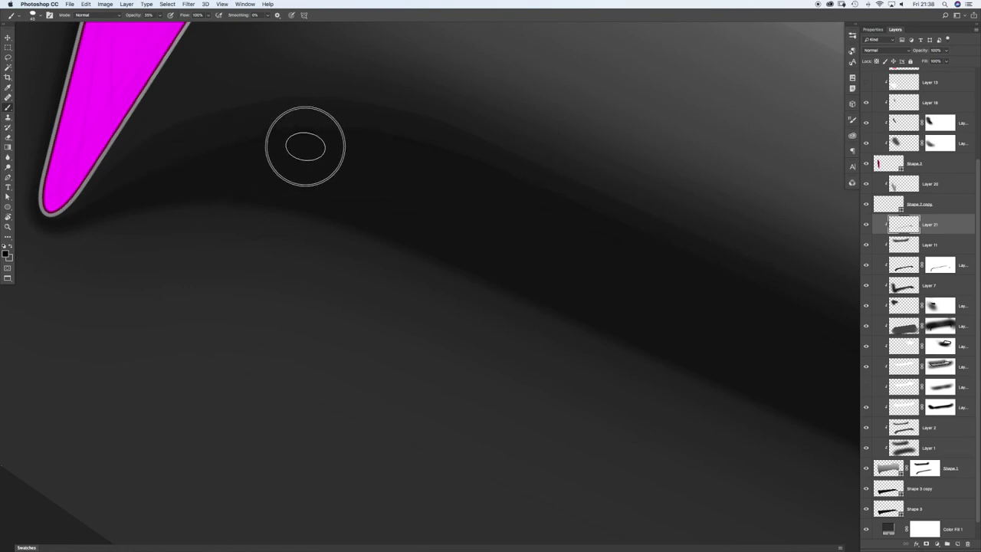
{"action": "left_click_drag", "start_coordinate": [77, 231], "coordinate": [245, 162]}
{"action": "left_click_drag", "start_coordinate": [117, 208], "coordinate": [295, 151]}
{"action": "mouse_move", "coordinate": [168, 185]}
{"action": "left_mouse_down"}
{"action": "mouse_move", "coordinate": [352, 141]}
{"action": "mouse_move", "coordinate": [467, 171]}
{"action": "left_mouse_up"}
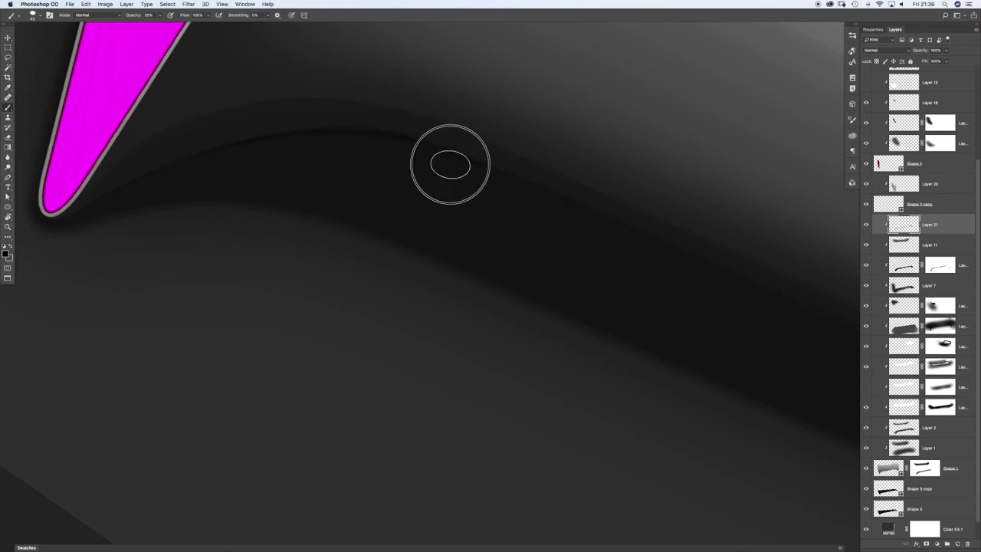
{"action": "key", "text": "super+space"}
{"action": "left_click", "coordinate": [483, 210]}
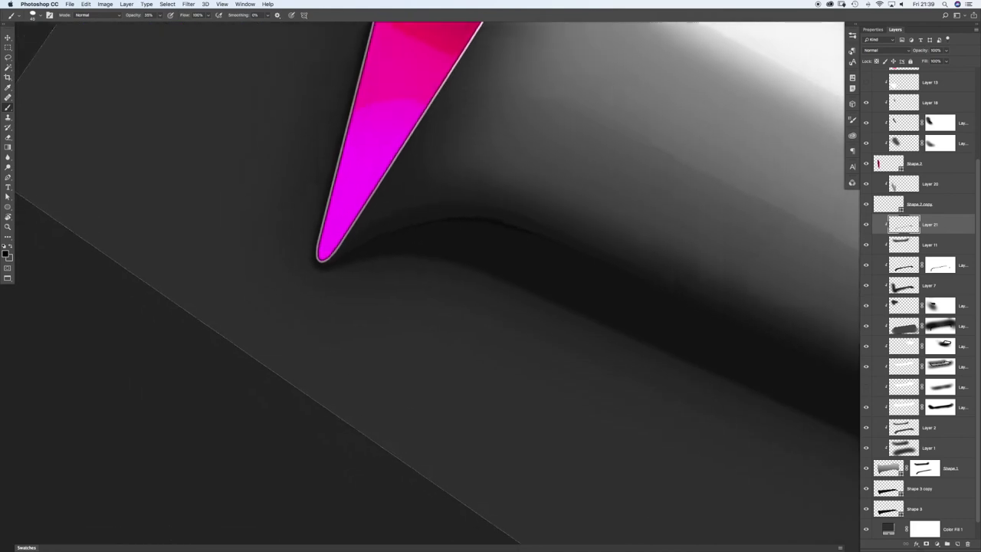
Step: Straighten the canvas view and extend the black line along the upper edge of the tube's straight underside shadow
{"action": "key", "text": "r"}
{"action": "left_click_drag", "start_coordinate": [624, 299], "coordinate": [281, 328]}
{"action": "key", "text": "b"}
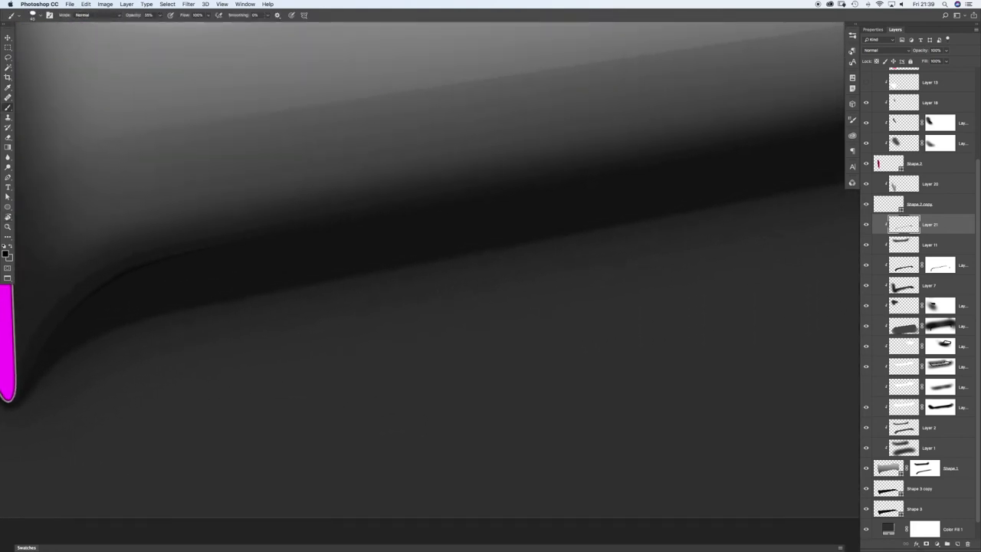
{"action": "left_click_drag", "start_coordinate": [521, 284], "coordinate": [316, 302]}
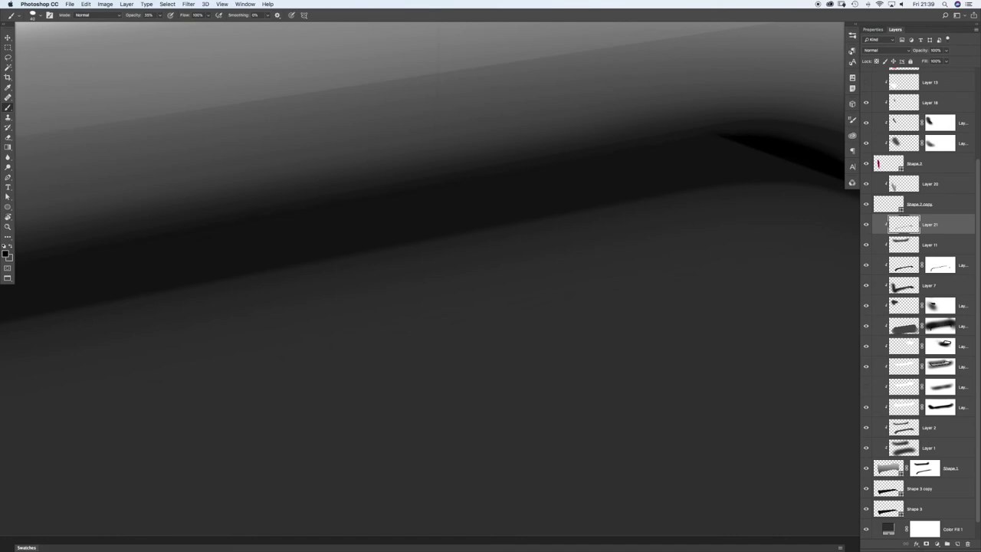
{"action": "left_click_drag", "start_coordinate": [331, 347], "coordinate": [650, 297]}
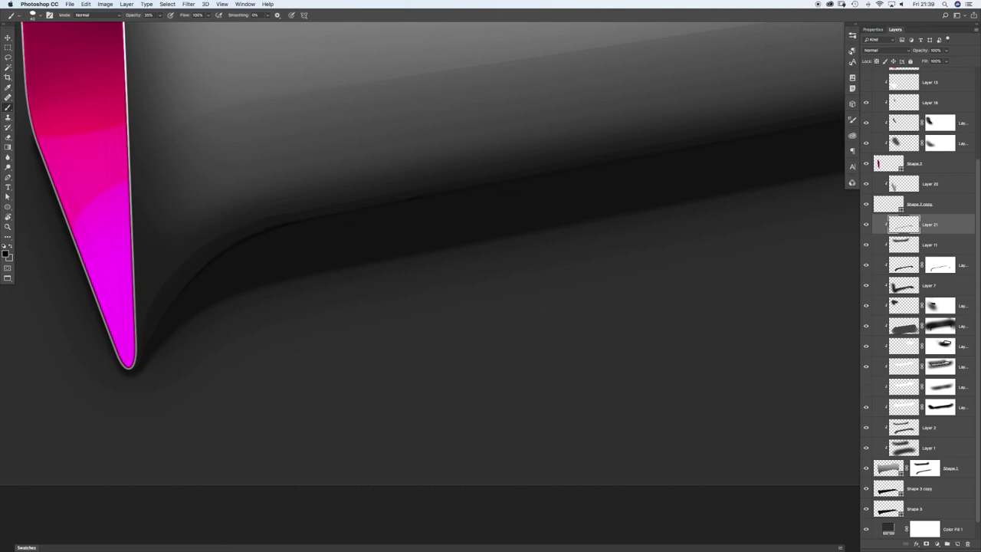
Step: Rotate the canvas view, add a mask to the black line's layer and paint out the bump where curve meets straight
{"action": "key", "text": "r"}
{"action": "left_click_drag", "start_coordinate": [294, 231], "coordinate": [321, 170]}
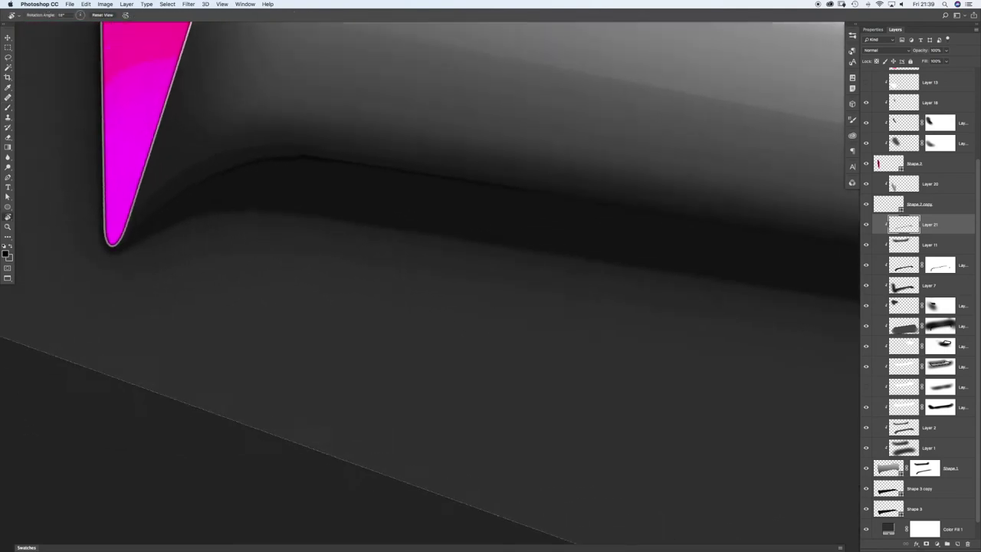
{"action": "scroll", "coordinate": [322, 170], "scroll_direction": "up", "scroll_amount": 4}
{"action": "key", "text": "b"}
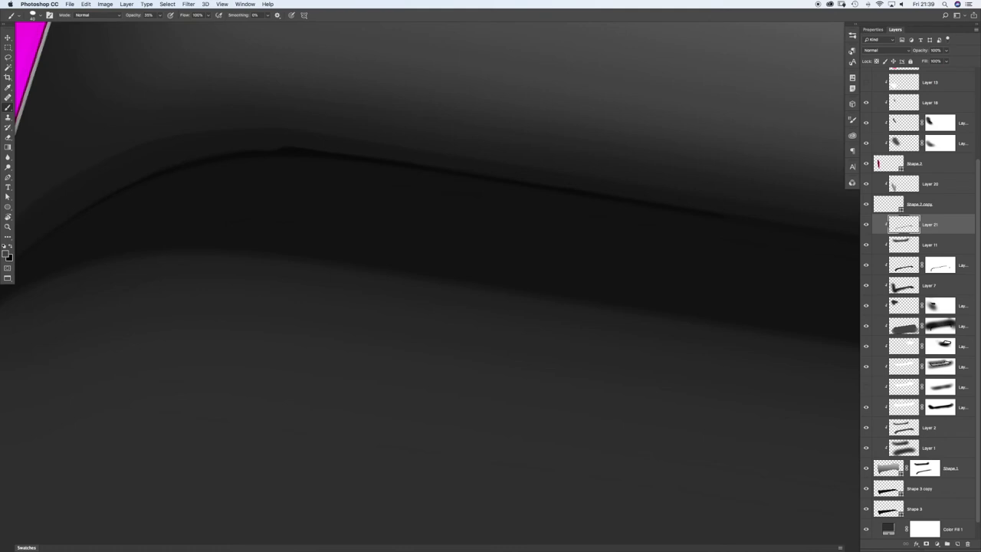
{"action": "left_click", "coordinate": [926, 543]}
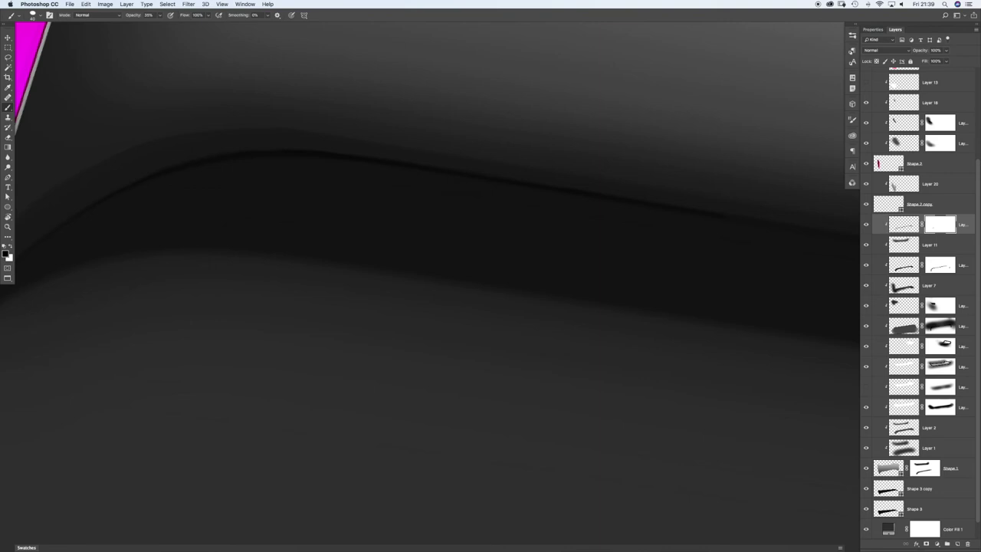
Step: Examine the black underside line across the whole tube, resetting the canvas rotation to 0° and fitting the artwork in view
{"action": "scroll", "coordinate": [503, 179], "scroll_direction": "down", "scroll_amount": 10}
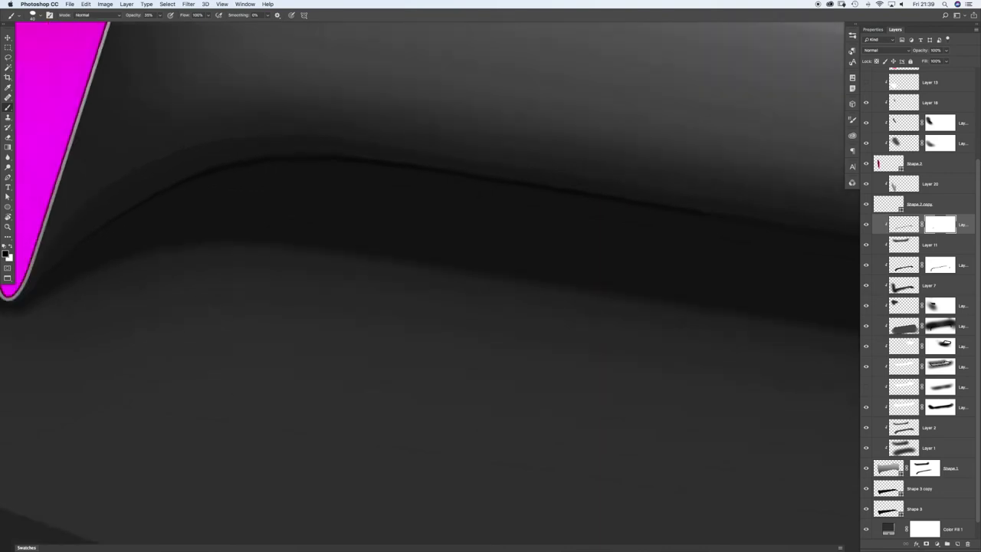
{"action": "left_click_drag", "start_coordinate": [503, 178], "coordinate": [279, 131]}
{"action": "scroll", "coordinate": [480, 157], "scroll_direction": "down", "scroll_amount": 4}
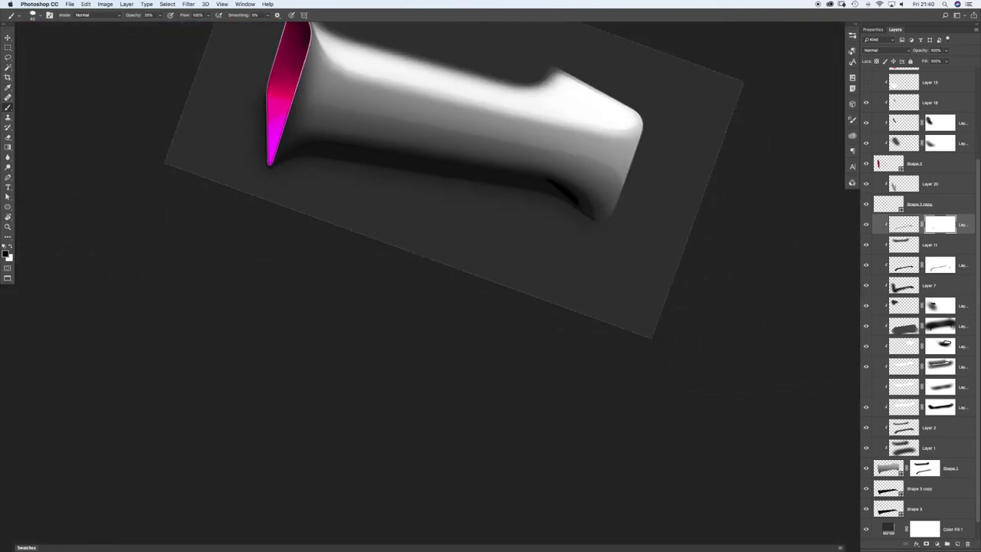
{"action": "key", "text": "r"}
{"action": "left_click_drag", "start_coordinate": [480, 157], "coordinate": [437, 169]}
{"action": "key", "text": "super+0"}
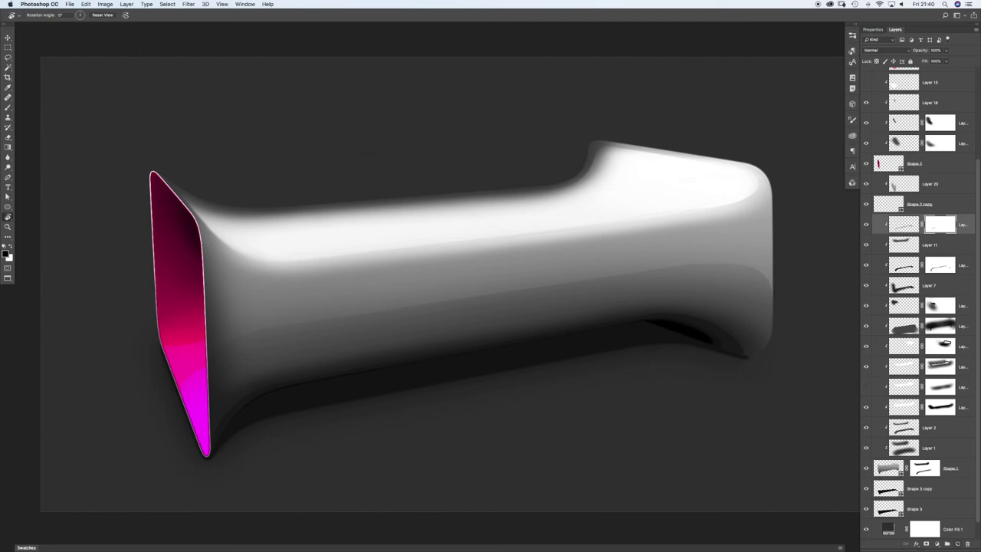
Step: Add a layer above the tube's shading and paint white over its side toward the far end with a 0% hardness brush
{"action": "key", "text": "super+shift+alt+n"}
{"action": "key", "text": "b"}
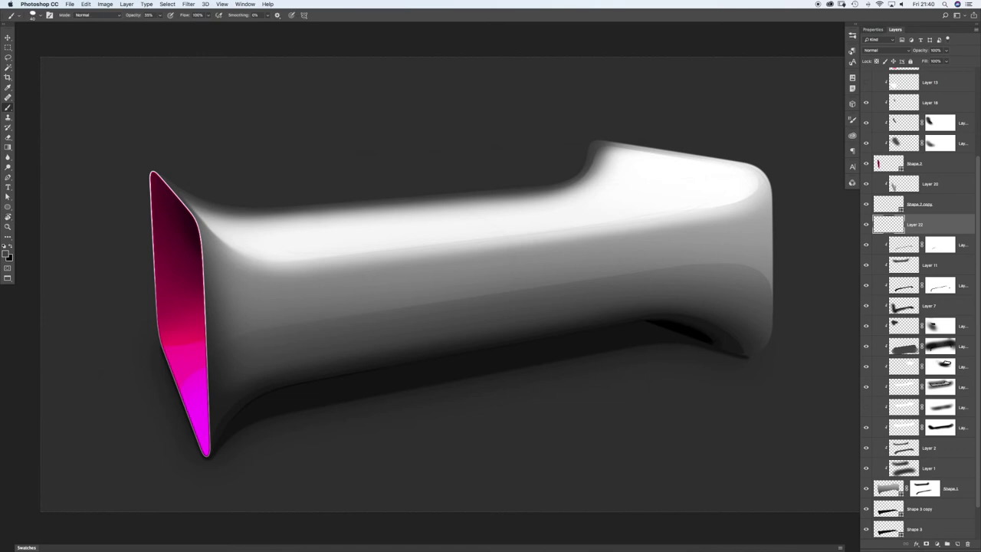
{"action": "left_click", "coordinate": [6, 254]}
{"action": "left_click_drag", "start_coordinate": [627, 368], "coordinate": [622, 338]}
{"action": "key", "text": "Return"}
{"action": "right_click", "coordinate": [569, 281]}
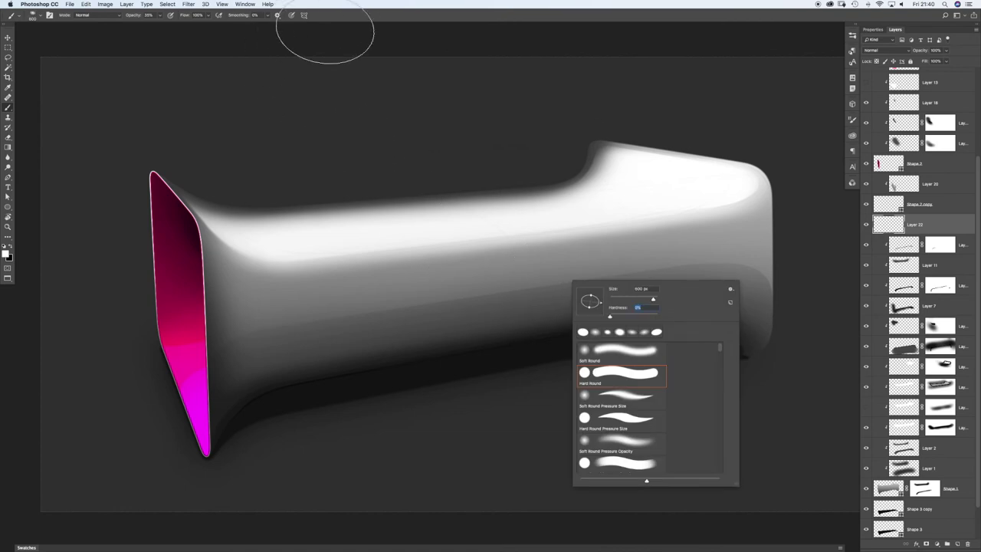
{"action": "key", "text": "Return"}
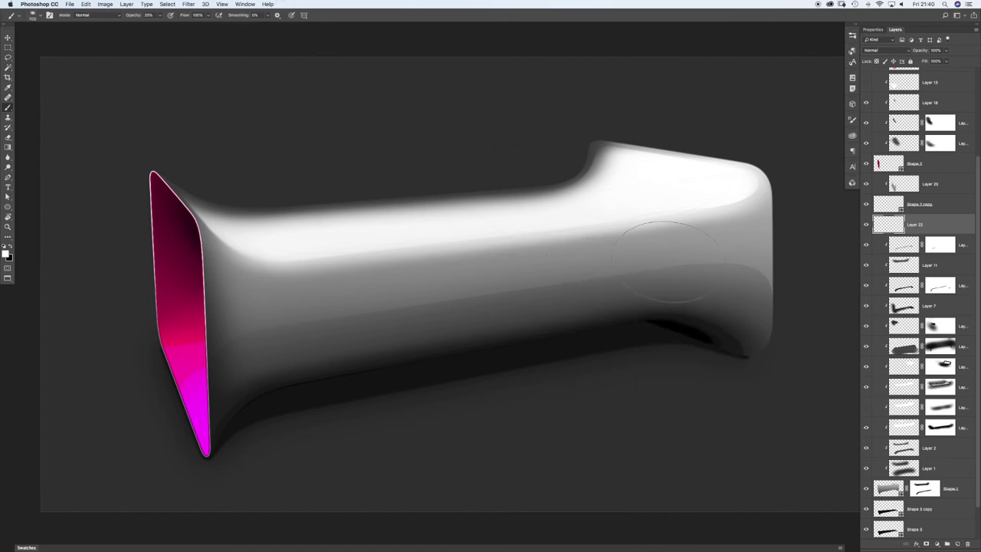
{"action": "mouse_move", "coordinate": [665, 258]}
{"action": "left_mouse_down"}
{"action": "mouse_move", "coordinate": [503, 236]}
{"action": "mouse_move", "coordinate": [455, 258]}
{"action": "mouse_move", "coordinate": [657, 258]}
{"action": "mouse_move", "coordinate": [480, 272]}
{"action": "mouse_move", "coordinate": [368, 241]}
{"action": "mouse_move", "coordinate": [722, 229]}
{"action": "mouse_move", "coordinate": [648, 219]}
{"action": "mouse_move", "coordinate": [545, 234]}
{"action": "mouse_move", "coordinate": [718, 213]}
{"action": "mouse_move", "coordinate": [657, 245]}
{"action": "mouse_move", "coordinate": [765, 239]}
{"action": "left_mouse_up"}
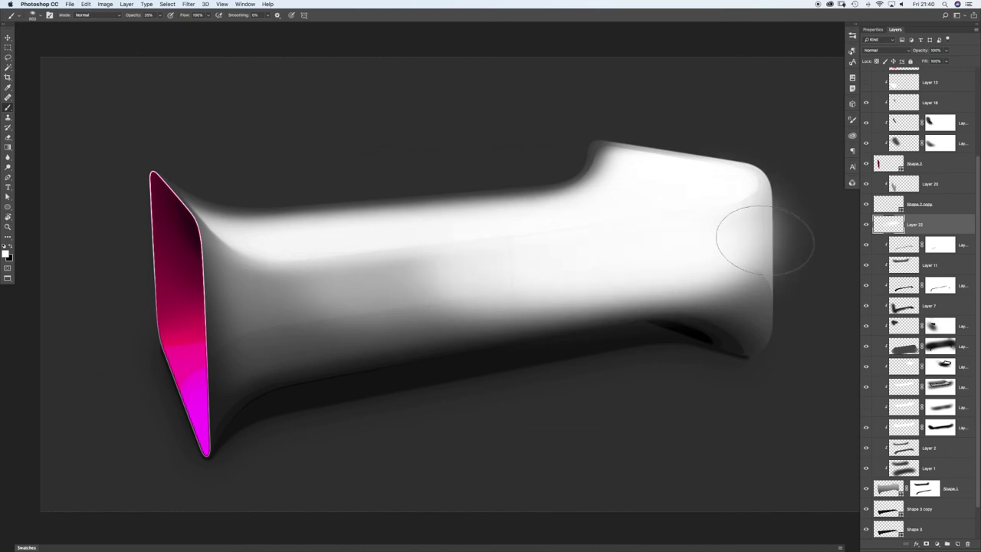
Step: Clip the white highlight layer to the tube shape and set its blending mode to Overlay
{"action": "right_click", "coordinate": [930, 224]}
{"action": "left_click", "coordinate": [912, 352]}
{"action": "left_click", "coordinate": [872, 52]}
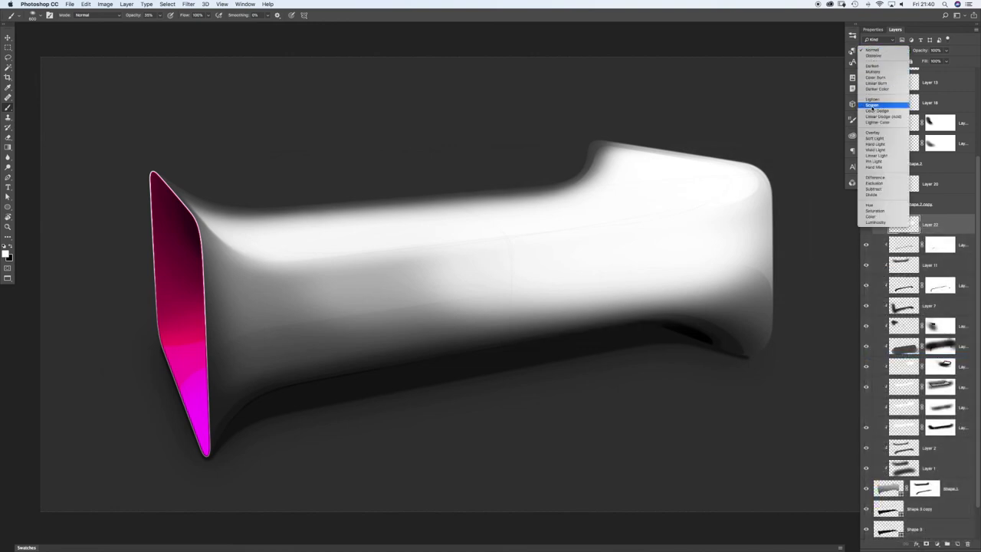
{"action": "left_click", "coordinate": [871, 102]}
{"action": "key", "text": "v"}
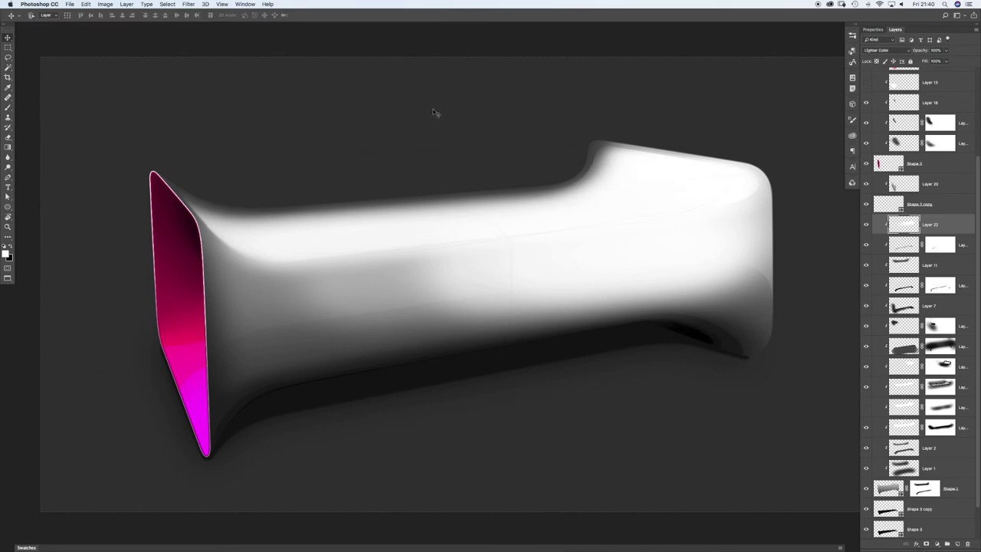
{"action": "key", "text": "shift+plus"}
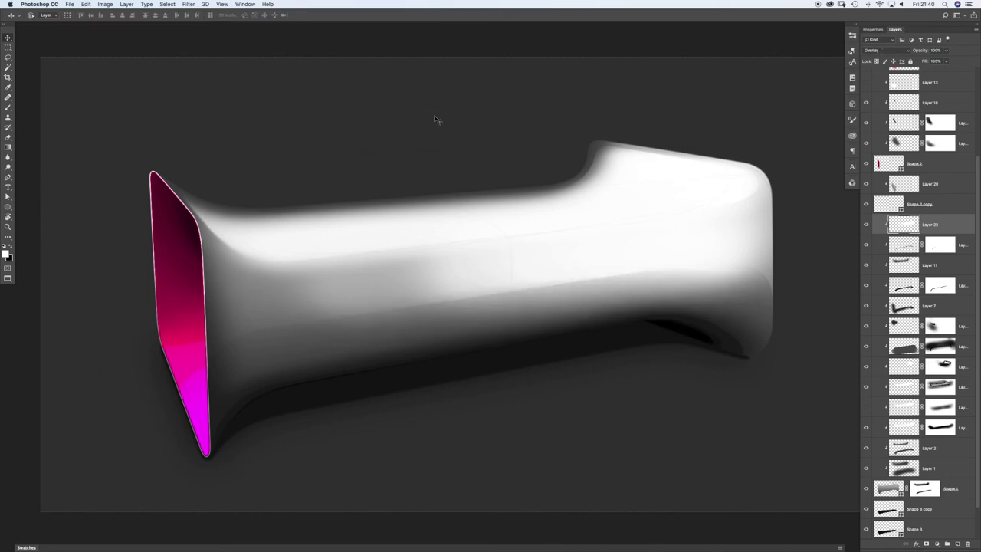
Step: Add a mask to the Overlay highlight layer and paint black over the tube's middle and lower side with a very large soft brush
{"action": "left_click", "coordinate": [927, 545]}
{"action": "key", "text": "b"}
{"action": "key", "text": "bracketright"}
{"action": "key", "text": "bracketright"}
{"action": "key", "text": "bracketright"}
{"action": "key", "text": "bracketright"}
{"action": "key", "text": "bracketright"}
{"action": "key", "text": "bracketright"}
{"action": "key", "text": "bracketright"}
{"action": "key", "text": "bracketright"}
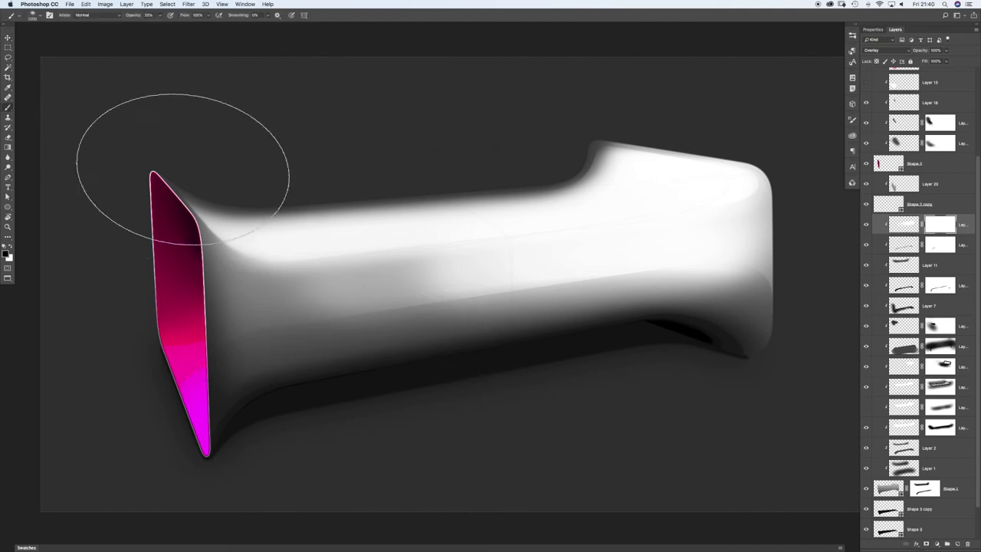
{"action": "left_click_drag", "start_coordinate": [249, 296], "coordinate": [558, 410]}
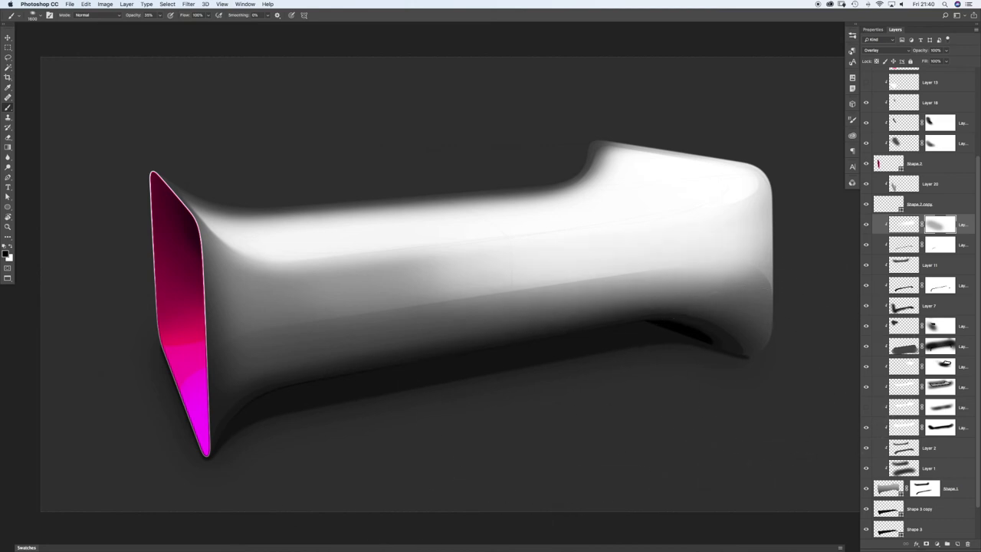
{"action": "mouse_move", "coordinate": [355, 423]}
{"action": "left_mouse_down"}
{"action": "mouse_move", "coordinate": [336, 268]}
{"action": "mouse_move", "coordinate": [360, 311]}
{"action": "mouse_move", "coordinate": [721, 475]}
{"action": "left_mouse_up"}
Step: Reduce the brush size and mask out more of the Overlay highlight along the tube's lower side, from far end toward near end
{"action": "key", "text": "["}
{"action": "key", "text": "["}
{"action": "key", "text": "["}
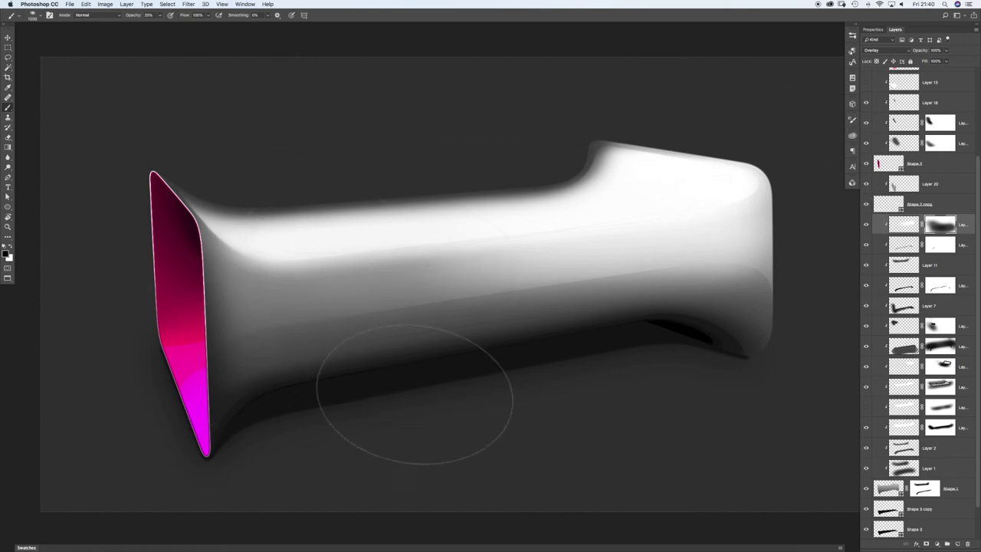
{"action": "key", "text": "["}
{"action": "key", "text": "["}
{"action": "key", "text": "["}
{"action": "key", "text": "["}
{"action": "key", "text": "["}
{"action": "mouse_move", "coordinate": [752, 336]}
{"action": "left_mouse_down"}
{"action": "mouse_move", "coordinate": [633, 339]}
{"action": "mouse_move", "coordinate": [718, 327]}
{"action": "mouse_move", "coordinate": [317, 361]}
{"action": "left_mouse_up"}
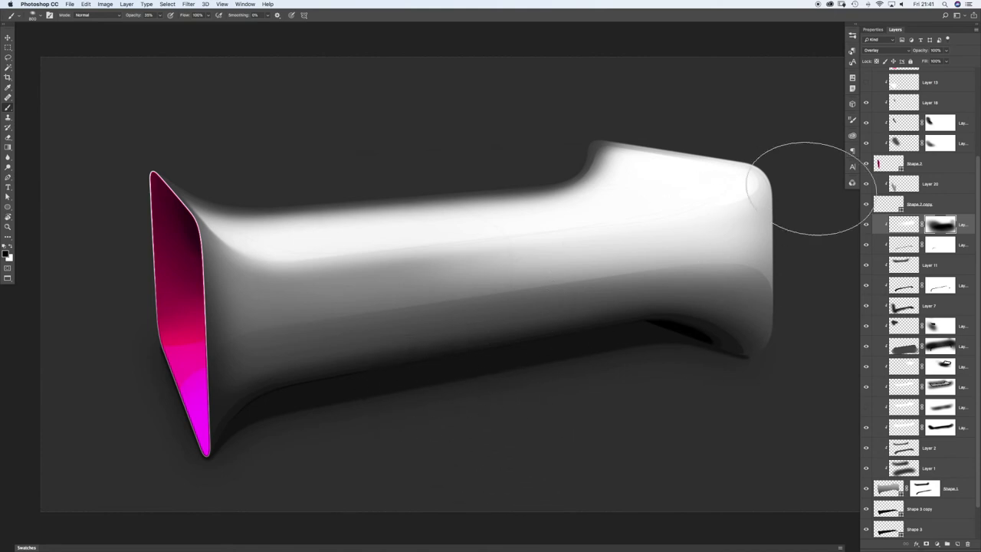
Step: Add a layer above the Overlay highlight, paint soft white around the tube's far end and clip it to the tube shape
{"action": "left_click", "coordinate": [955, 543]}
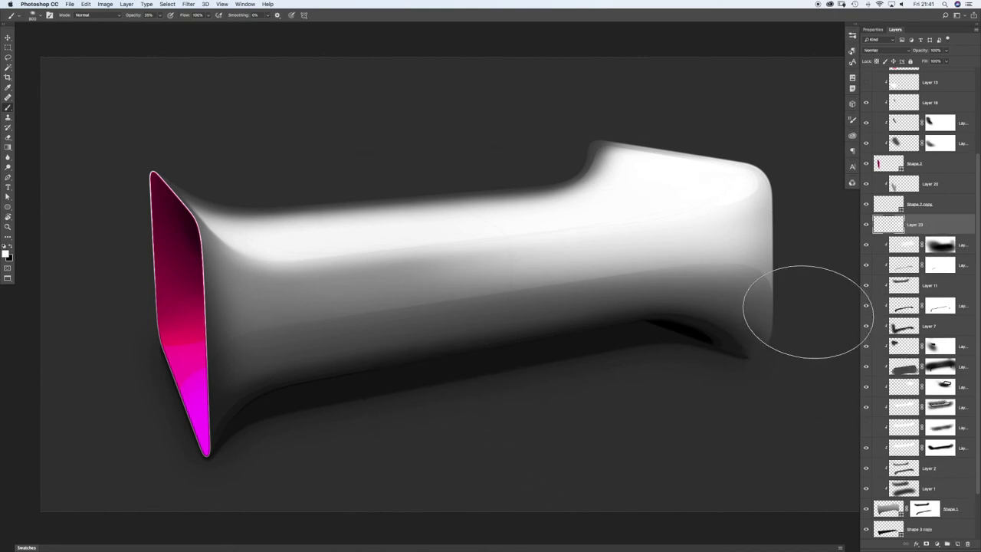
{"action": "mouse_move", "coordinate": [762, 191]}
{"action": "left_mouse_down"}
{"action": "mouse_move", "coordinate": [777, 275]}
{"action": "mouse_move", "coordinate": [759, 188]}
{"action": "mouse_move", "coordinate": [785, 234]}
{"action": "mouse_move", "coordinate": [787, 264]}
{"action": "mouse_move", "coordinate": [791, 220]}
{"action": "mouse_move", "coordinate": [787, 280]}
{"action": "mouse_move", "coordinate": [762, 166]}
{"action": "mouse_move", "coordinate": [791, 237]}
{"action": "mouse_move", "coordinate": [733, 171]}
{"action": "left_mouse_up"}
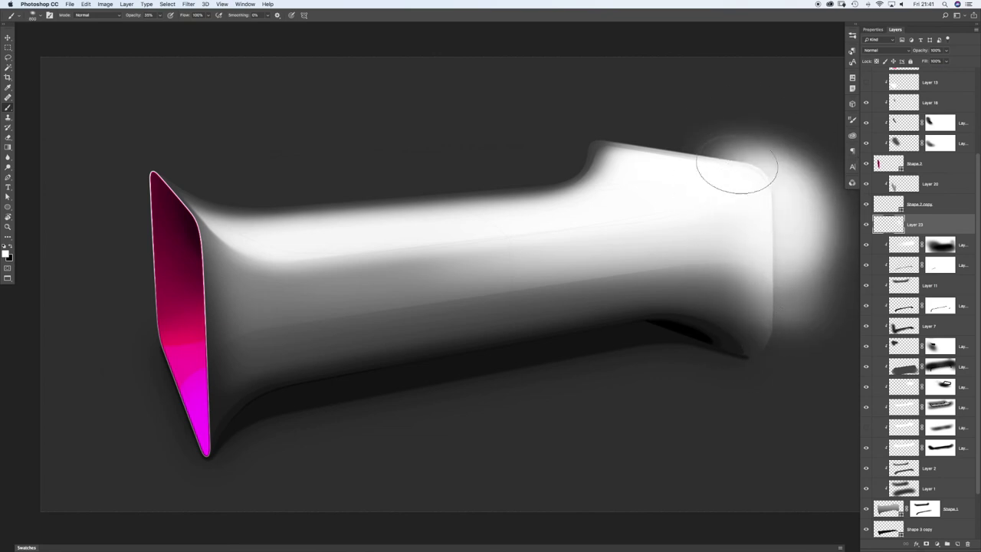
{"action": "right_click", "coordinate": [941, 230]}
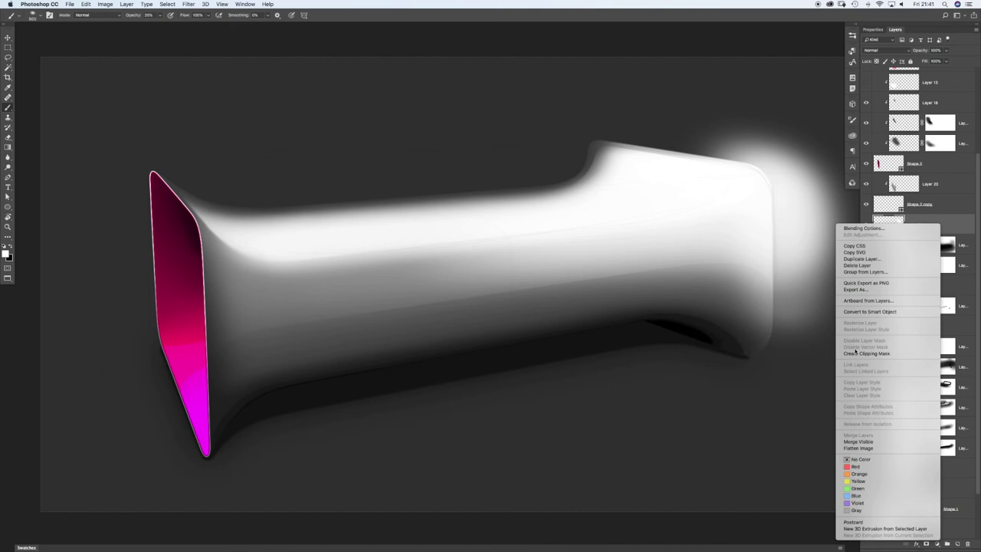
{"action": "left_click", "coordinate": [881, 353]}
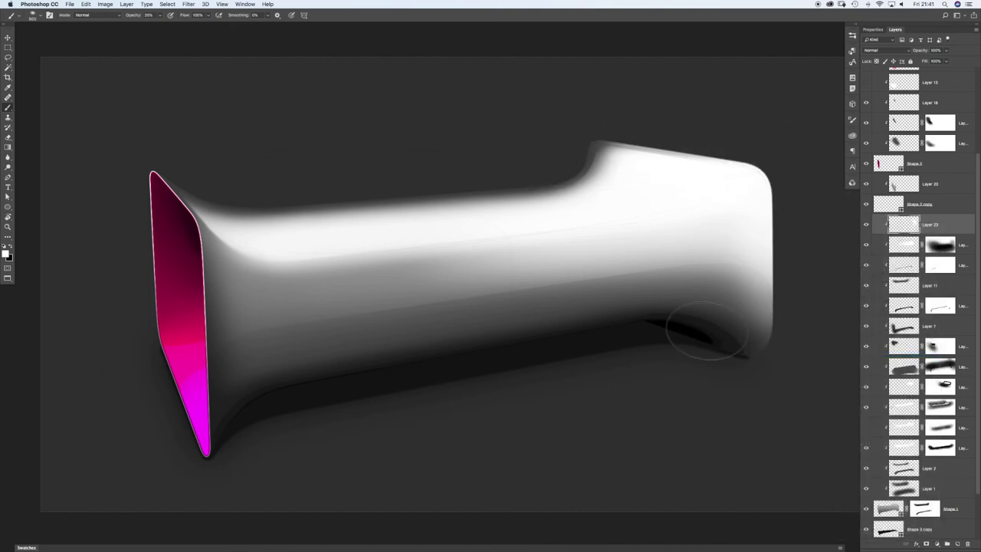
Step: Add a mask to the far-end highlight layer and paint it out over the shaded lower curve of the tube
{"action": "left_click", "coordinate": [926, 544]}
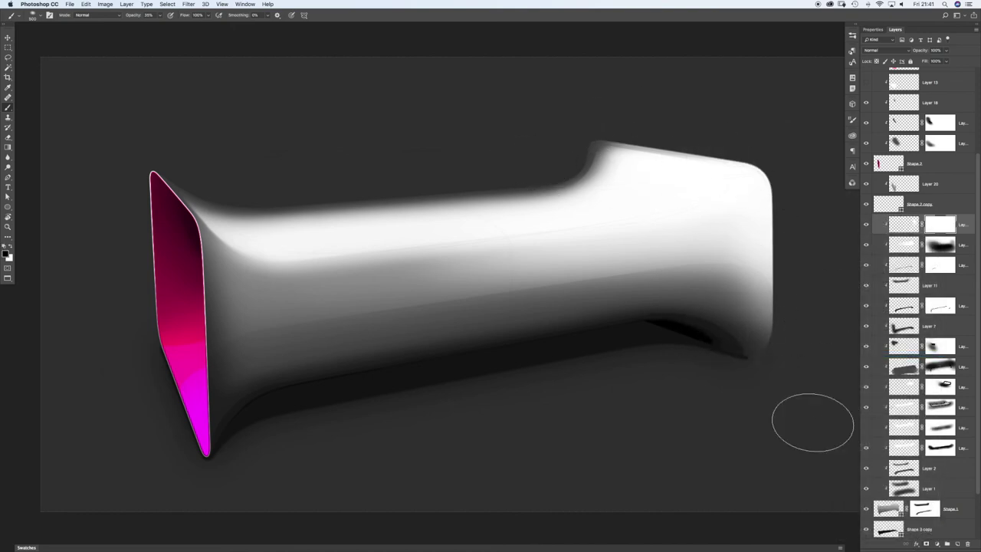
{"action": "mouse_move", "coordinate": [712, 314]}
{"action": "left_mouse_down"}
{"action": "mouse_move", "coordinate": [656, 300]}
{"action": "mouse_move", "coordinate": [706, 333]}
{"action": "mouse_move", "coordinate": [632, 308]}
{"action": "mouse_move", "coordinate": [707, 365]}
{"action": "mouse_move", "coordinate": [709, 316]}
{"action": "mouse_move", "coordinate": [710, 332]}
{"action": "mouse_move", "coordinate": [637, 313]}
{"action": "mouse_move", "coordinate": [708, 360]}
{"action": "mouse_move", "coordinate": [469, 370]}
{"action": "mouse_move", "coordinate": [684, 316]}
{"action": "mouse_move", "coordinate": [722, 233]}
{"action": "mouse_move", "coordinate": [667, 286]}
{"action": "mouse_move", "coordinate": [687, 301]}
{"action": "left_mouse_up"}
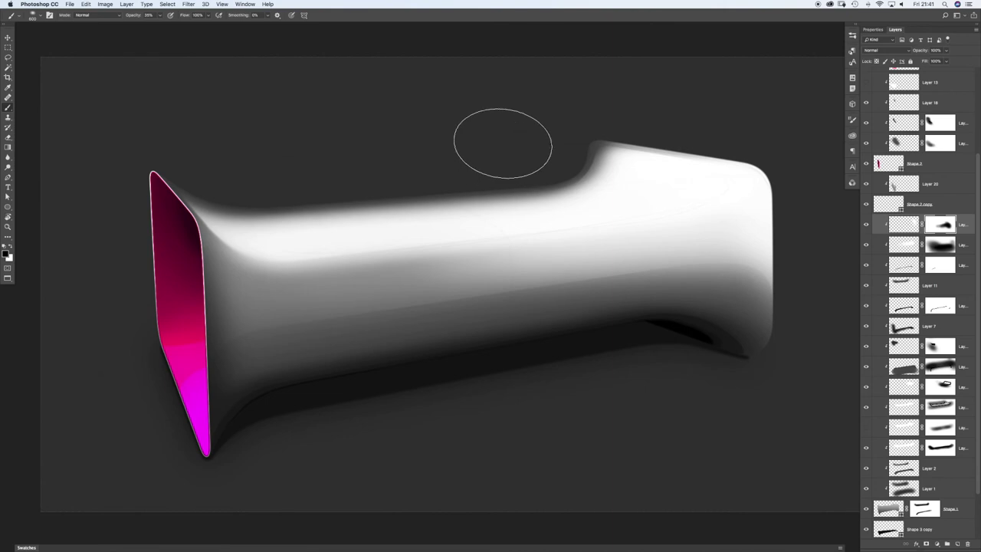
{"action": "mouse_move", "coordinate": [515, 148]}
{"action": "left_mouse_down"}
{"action": "mouse_move", "coordinate": [482, 149]}
{"action": "mouse_move", "coordinate": [499, 149]}
{"action": "left_mouse_up"}
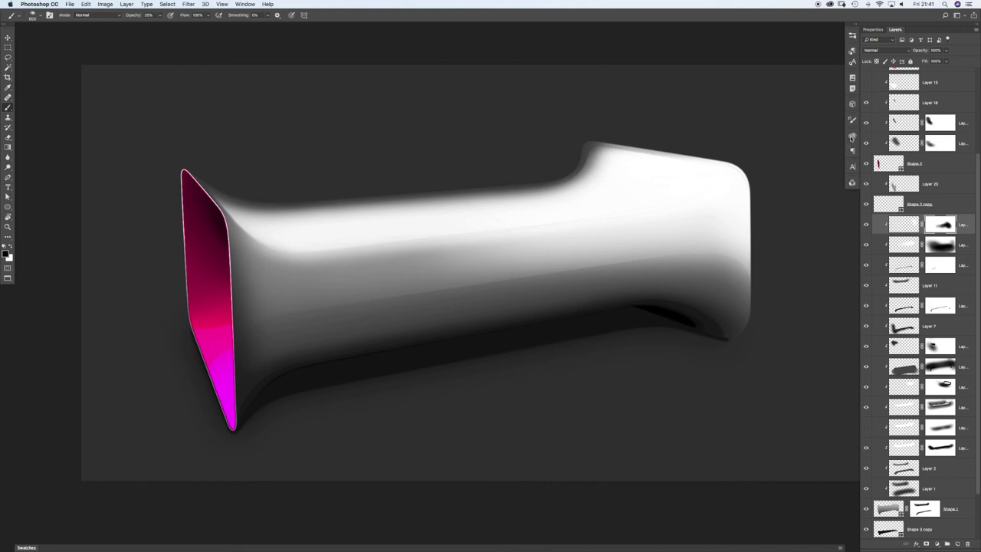
Step: Open the Libraries and bring up the choice of available libraries
{"action": "left_click", "coordinate": [852, 137]}
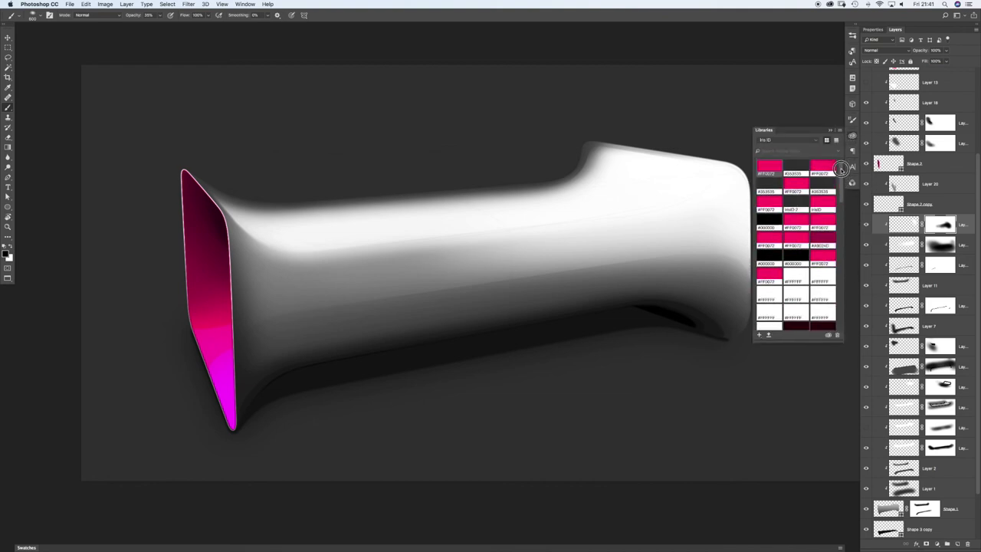
{"action": "left_click", "coordinate": [780, 143]}
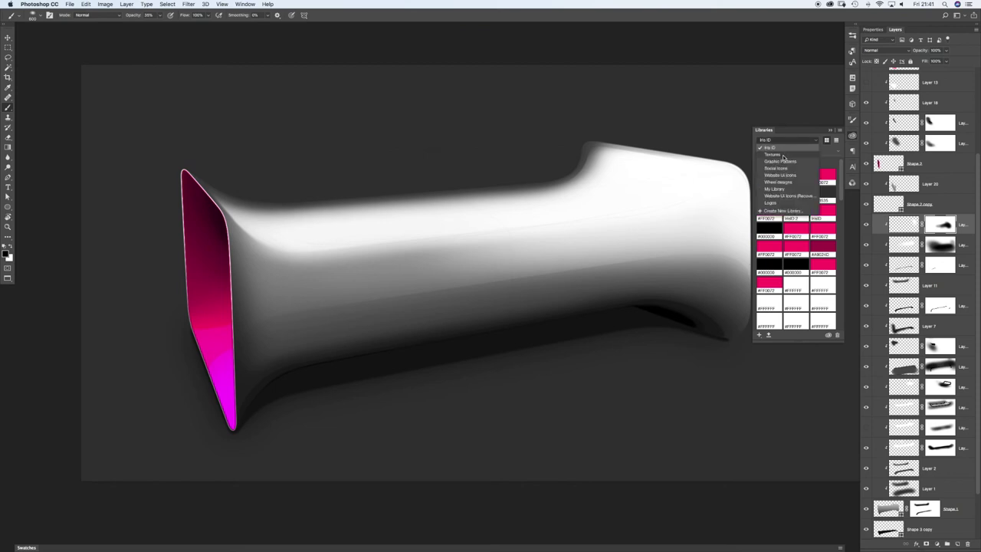
Step: Look through the Textures library, switch to the Graphic Patterns library and bring its dotted and line graphics into view
{"action": "left_click", "coordinate": [783, 156]}
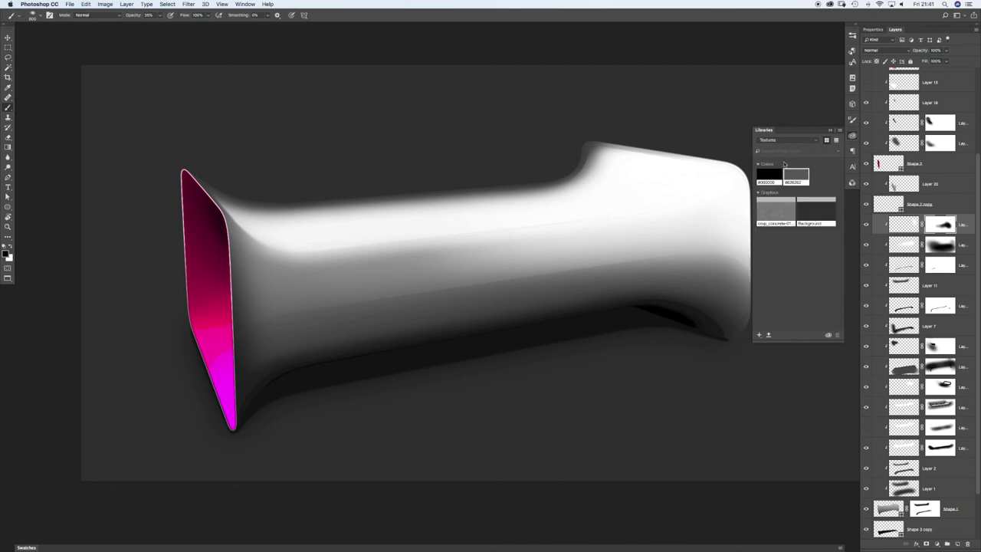
{"action": "left_click", "coordinate": [770, 142]}
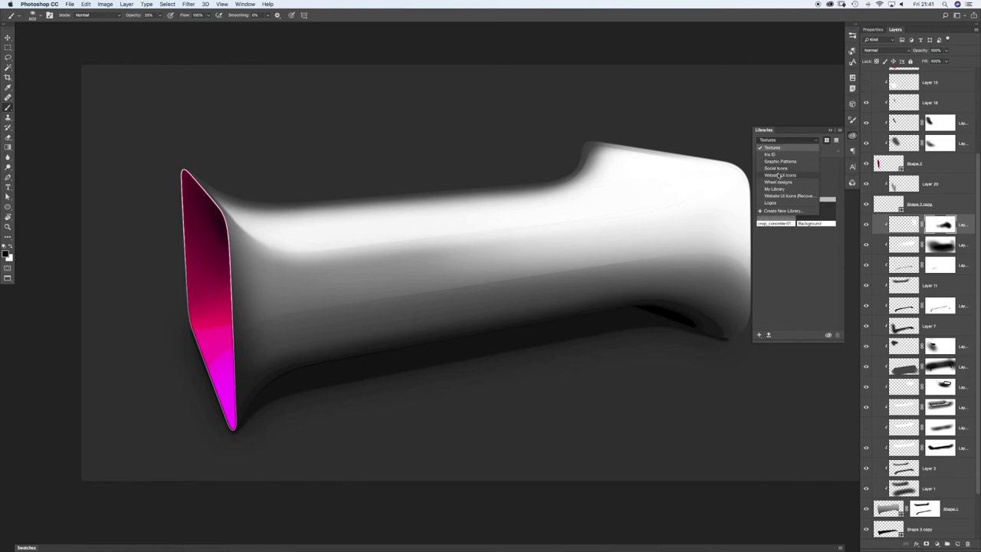
{"action": "left_click", "coordinate": [780, 161]}
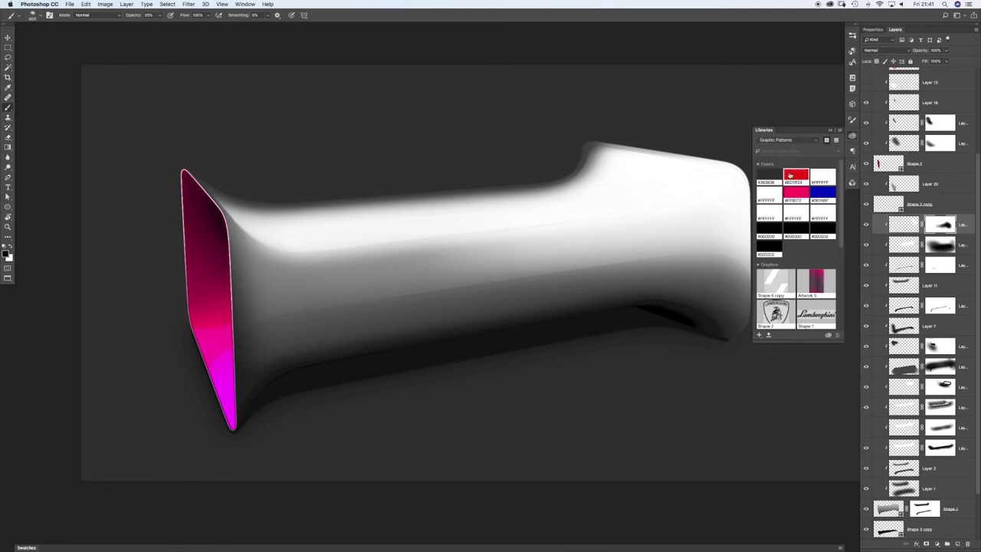
{"action": "left_click_drag", "start_coordinate": [843, 228], "coordinate": [841, 314]}
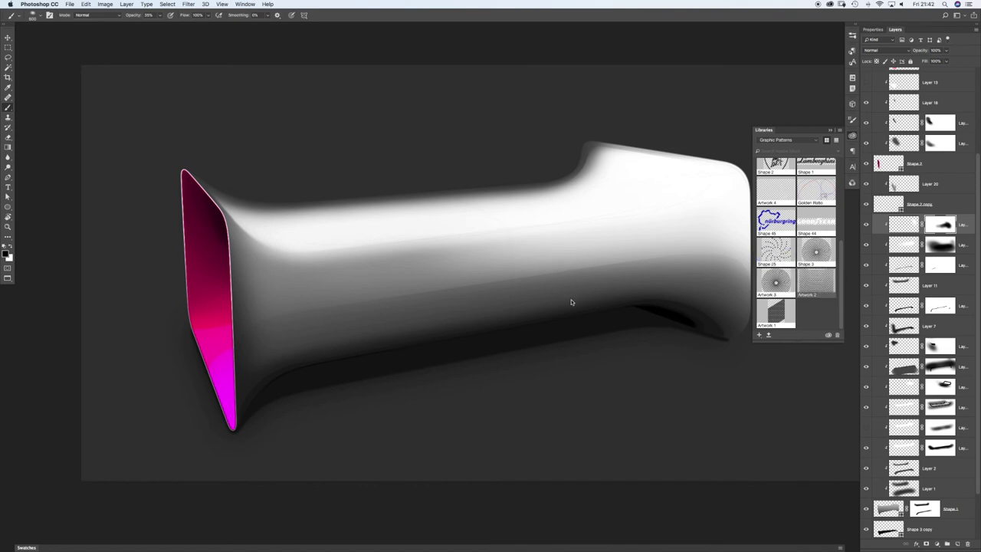
Step: Place the radial dot graphic Shape 3 from the library on the middle of the tube body
{"action": "left_click_drag", "start_coordinate": [571, 303], "coordinate": [573, 300]}
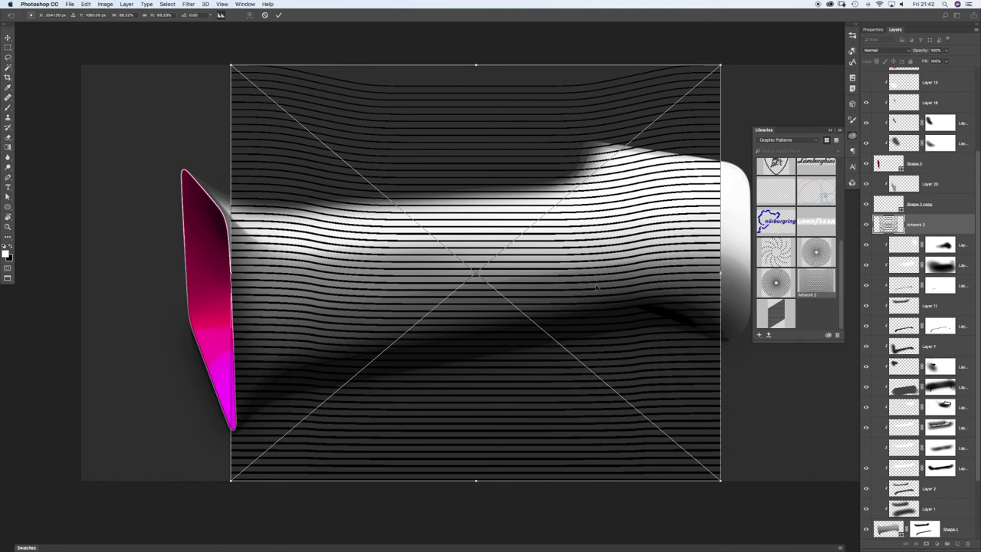
{"action": "key", "text": "Escape"}
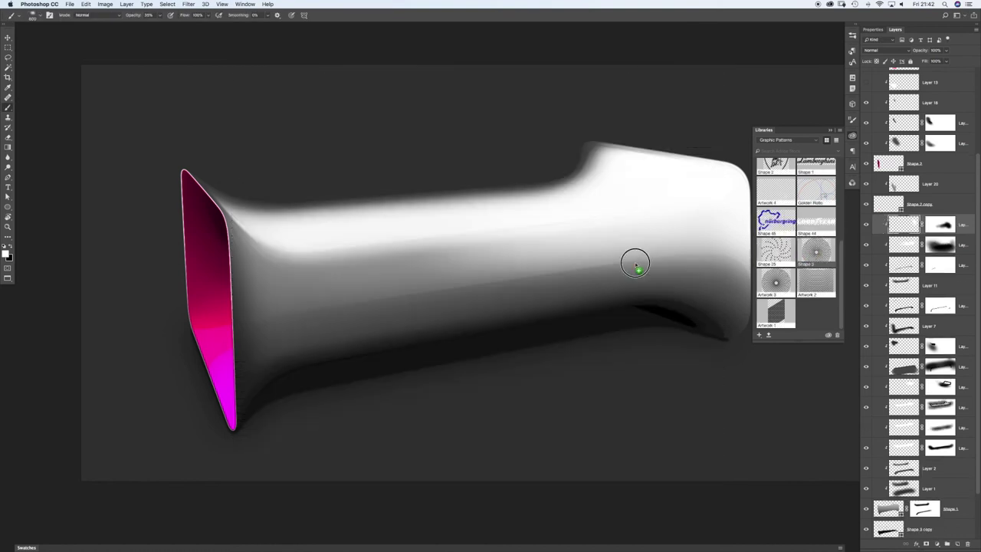
{"action": "left_click_drag", "start_coordinate": [545, 279], "coordinate": [551, 259]}
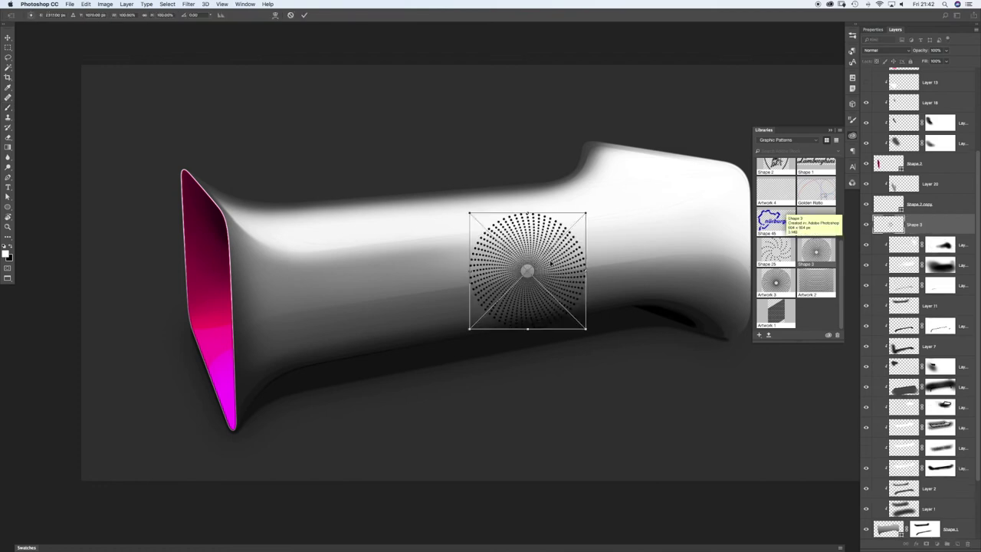
{"action": "key", "text": "Return"}
Step: Free-transform the radial dot pattern: skew it to follow the tube's upward slope and enlarge it beyond the body's upper and lower edges
{"action": "key", "text": "super+space"}
{"action": "left_click", "coordinate": [525, 271]}
{"action": "left_click", "coordinate": [532, 273], "text": "super"}
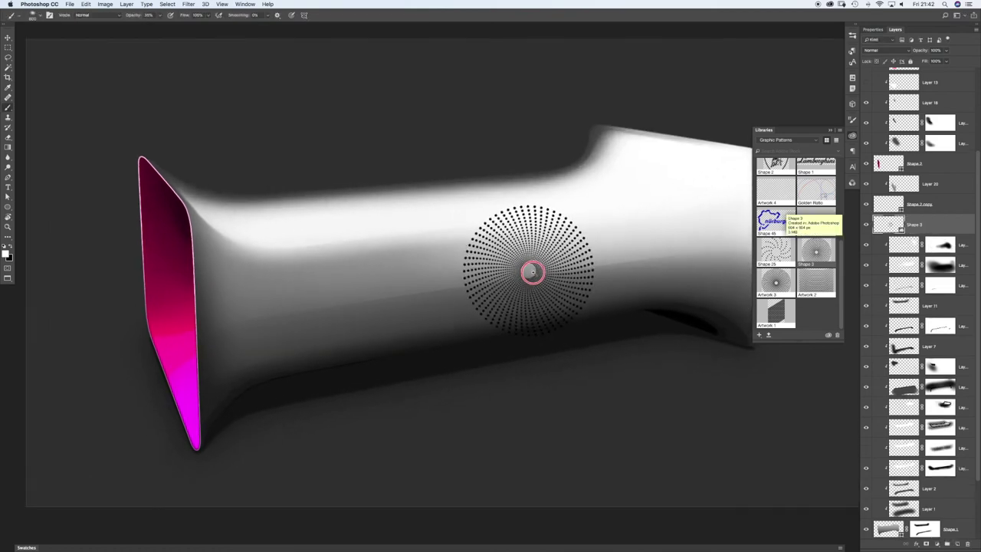
{"action": "left_click", "coordinate": [532, 272], "text": "alt"}
{"action": "key", "text": "super+t"}
{"action": "left_click_drag", "start_coordinate": [537, 244], "coordinate": [507, 254]}
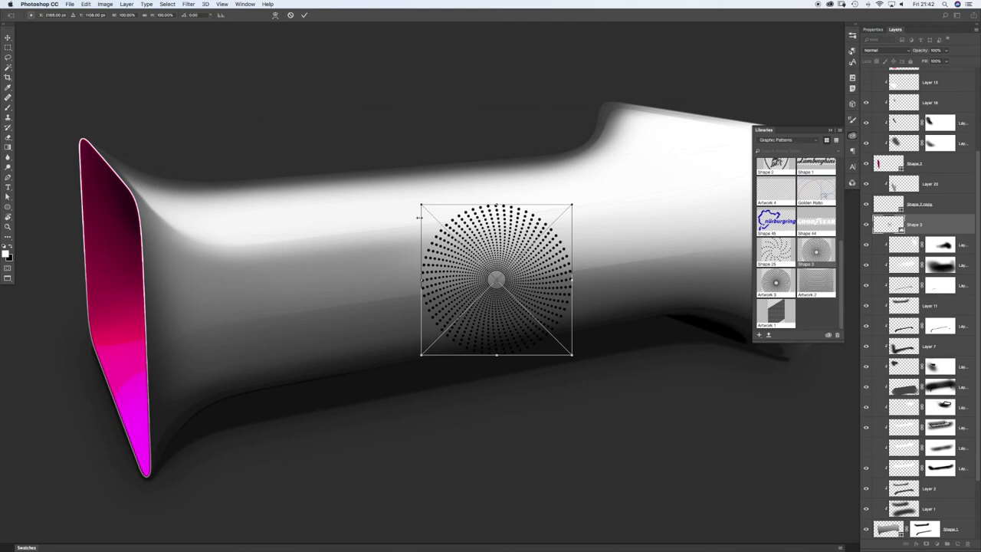
{"action": "left_click_drag", "start_coordinate": [420, 205], "coordinate": [406, 189]}
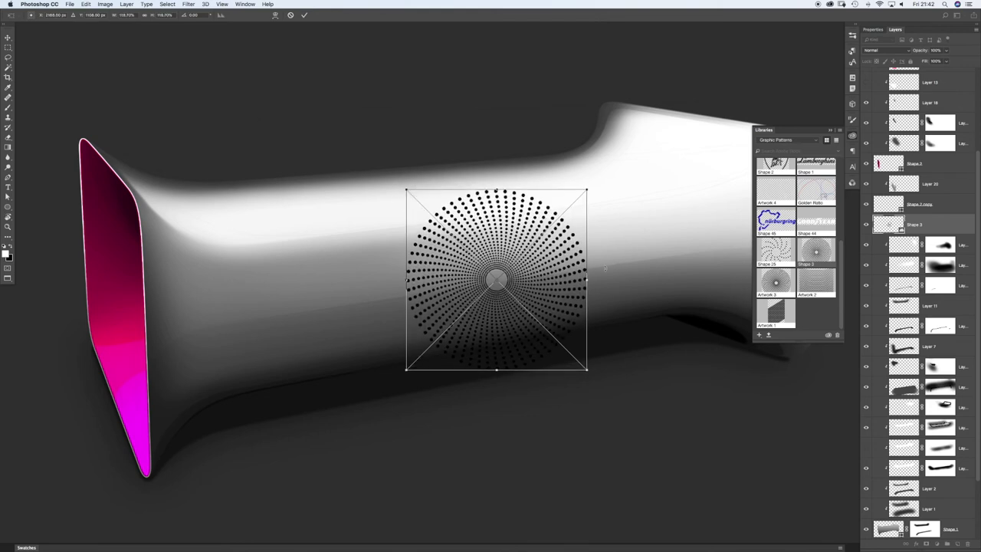
{"action": "left_click_drag", "start_coordinate": [589, 282], "coordinate": [587, 251]}
{"action": "left_click_drag", "start_coordinate": [588, 161], "coordinate": [588, 171]}
{"action": "left_click_drag", "start_coordinate": [504, 282], "coordinate": [506, 291]}
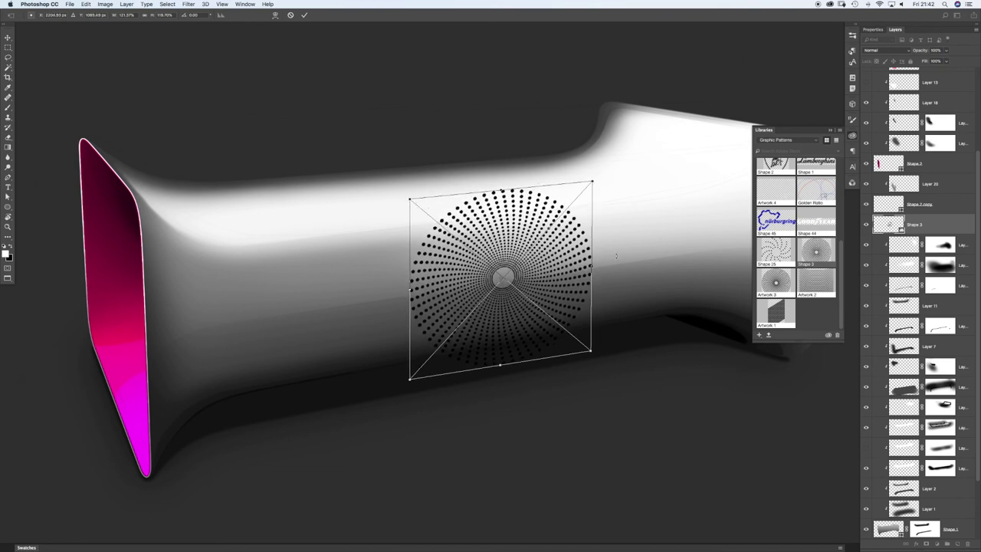
{"action": "left_click_drag", "start_coordinate": [411, 199], "coordinate": [358, 155]}
{"action": "key", "text": "Return"}
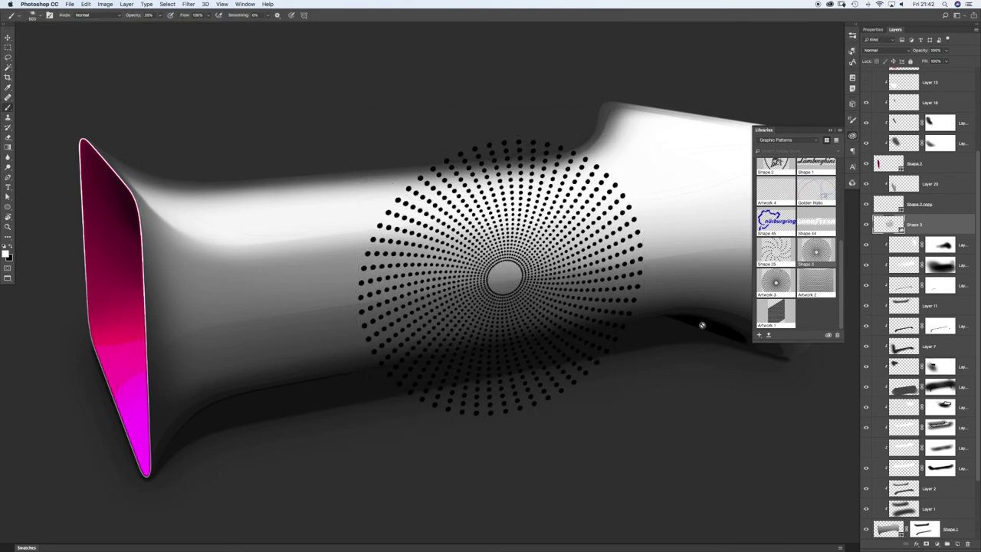
Step: Set the Shape 3 layer's blend mode to Overlay and give it a Bevel & Emboss effect with direction Down
{"action": "left_click", "coordinate": [879, 51]}
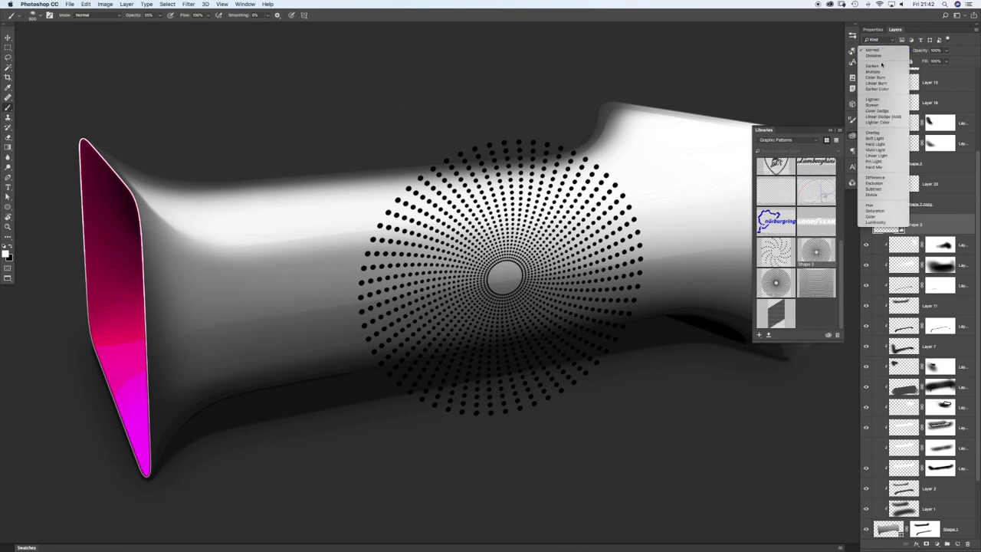
{"action": "left_click", "coordinate": [881, 133]}
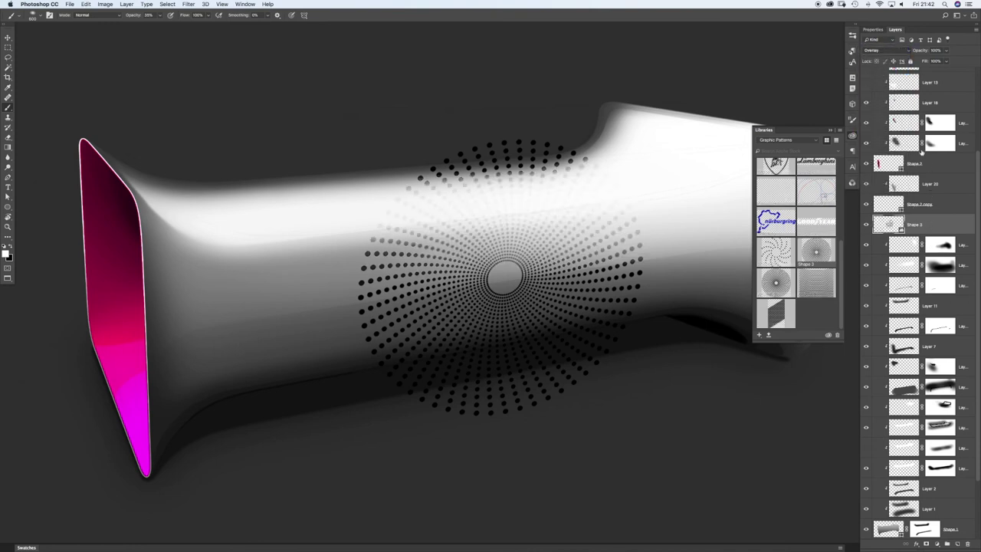
{"action": "double_click", "coordinate": [934, 225]}
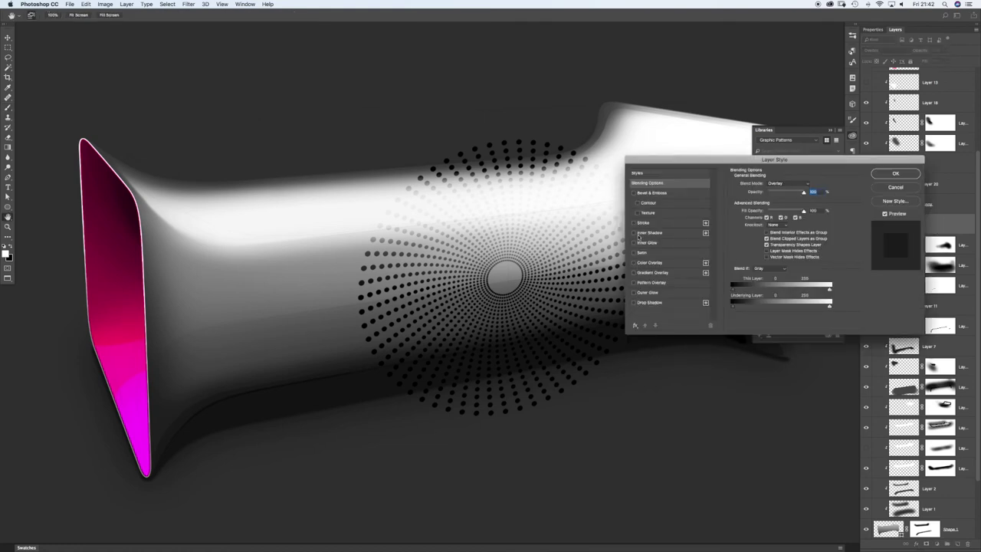
{"action": "left_click", "coordinate": [634, 193]}
{"action": "left_click", "coordinate": [651, 194]}
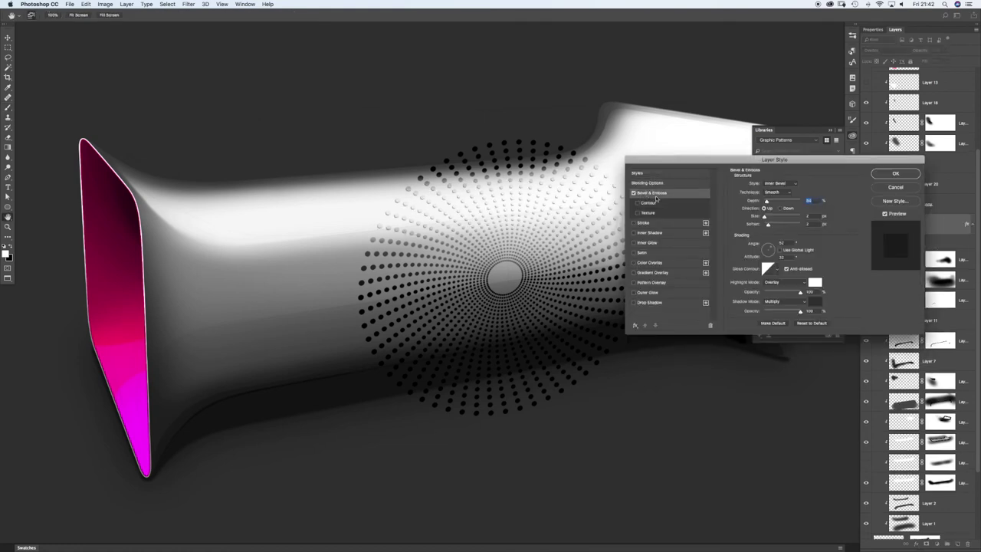
{"action": "left_click", "coordinate": [781, 208]}
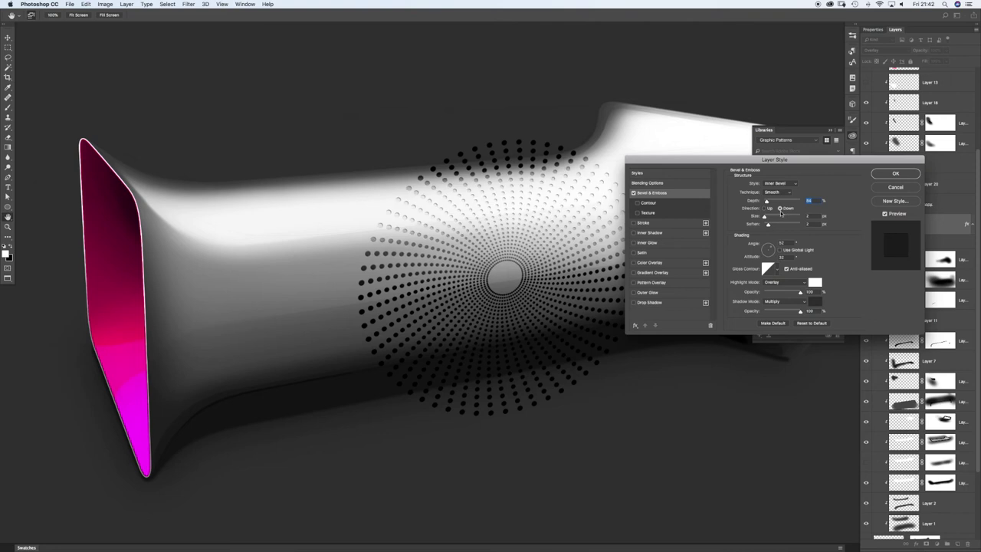
{"action": "key", "text": "Return"}
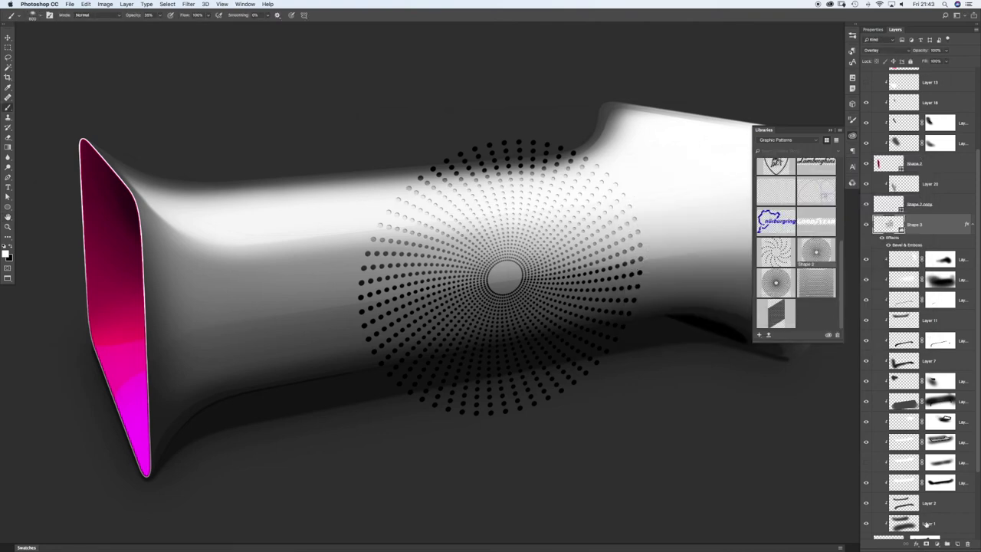
Step: Add a layer mask to Shape 3, invert it to black and make white the foreground colour
{"action": "left_click", "coordinate": [927, 542]}
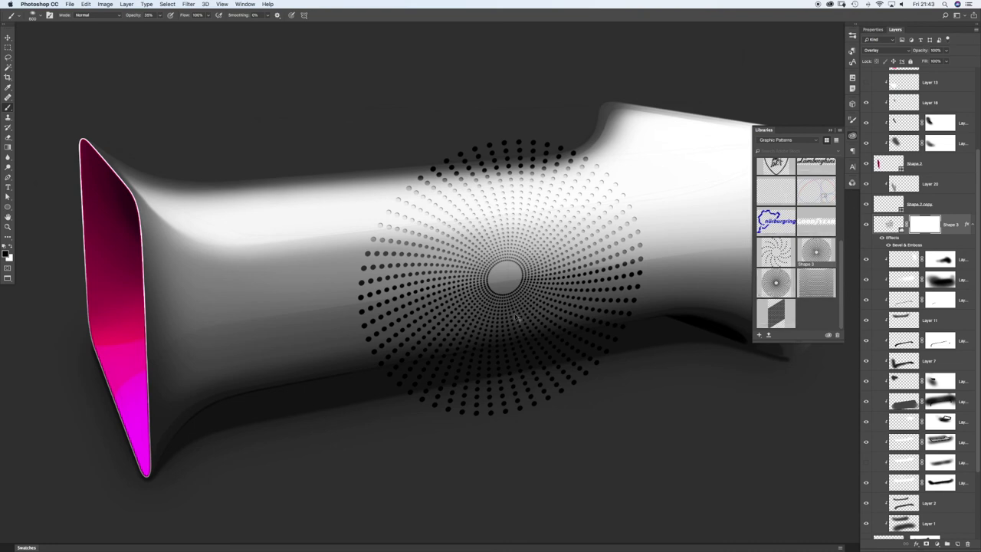
{"action": "key", "text": "ctrl+i"}
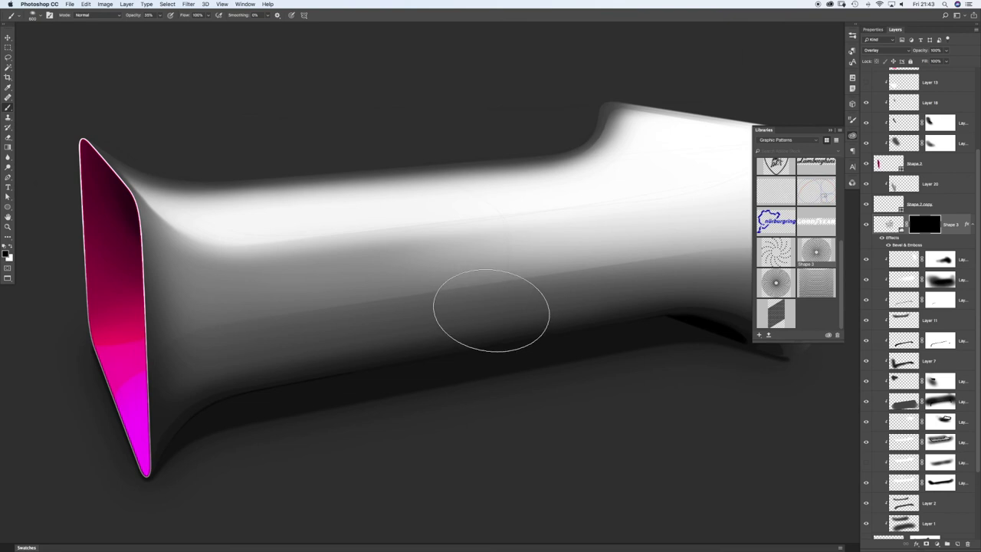
{"action": "key", "text": "x"}
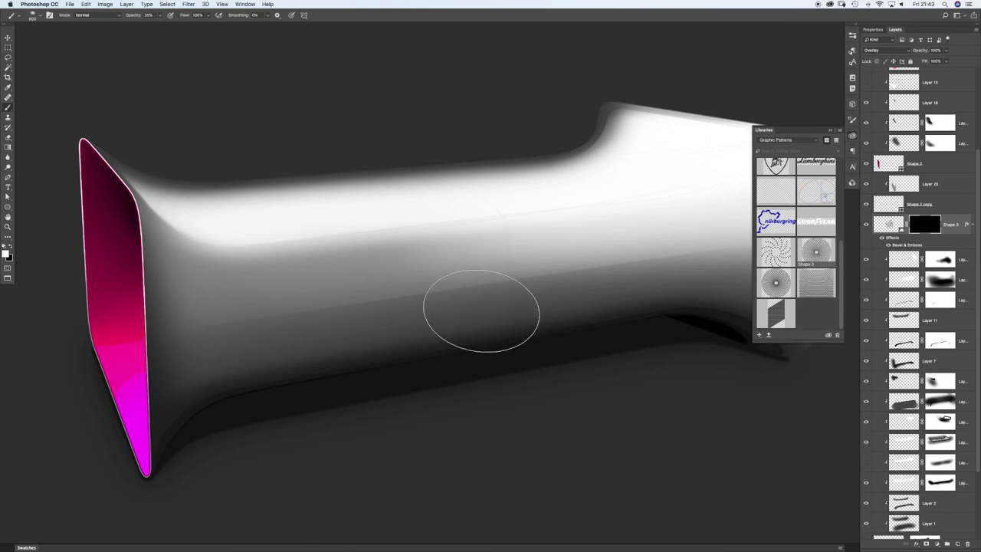
Step: Paint white on the Shape 3 mask to reveal the dots around the central circle and outward along the body on both sides
{"action": "key", "text": "["}
{"action": "key", "text": "["}
{"action": "left_click_drag", "start_coordinate": [510, 285], "coordinate": [509, 272]}
{"action": "key", "text": "]"}
{"action": "key", "text": "]"}
{"action": "left_click", "coordinate": [509, 273]}
{"action": "left_click", "coordinate": [506, 279]}
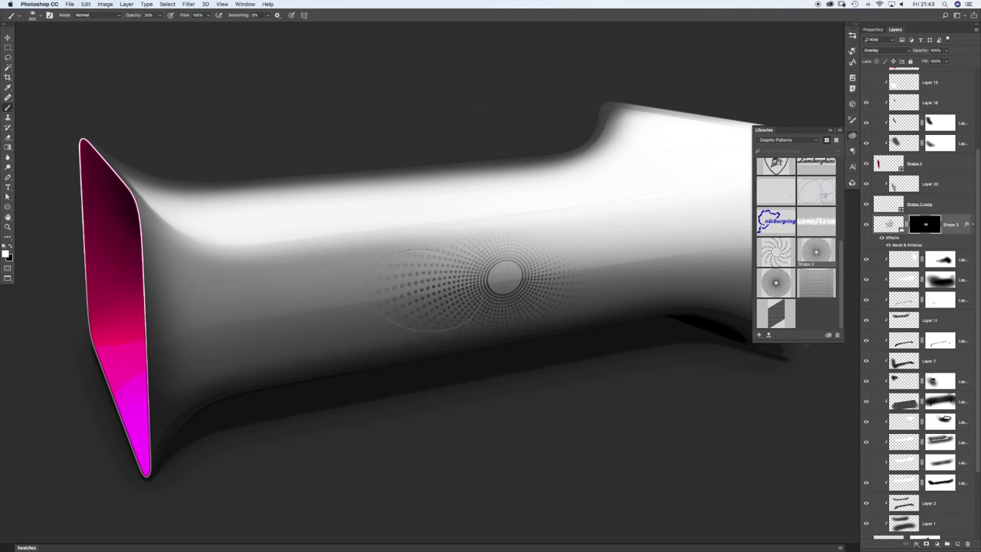
{"action": "mouse_move", "coordinate": [559, 273]}
{"action": "left_mouse_down"}
{"action": "mouse_move", "coordinate": [383, 306]}
{"action": "mouse_move", "coordinate": [584, 268]}
{"action": "mouse_move", "coordinate": [557, 272]}
{"action": "left_mouse_up"}
{"action": "key", "text": "["}
{"action": "key", "text": "["}
{"action": "key", "text": "["}
{"action": "key", "text": "["}
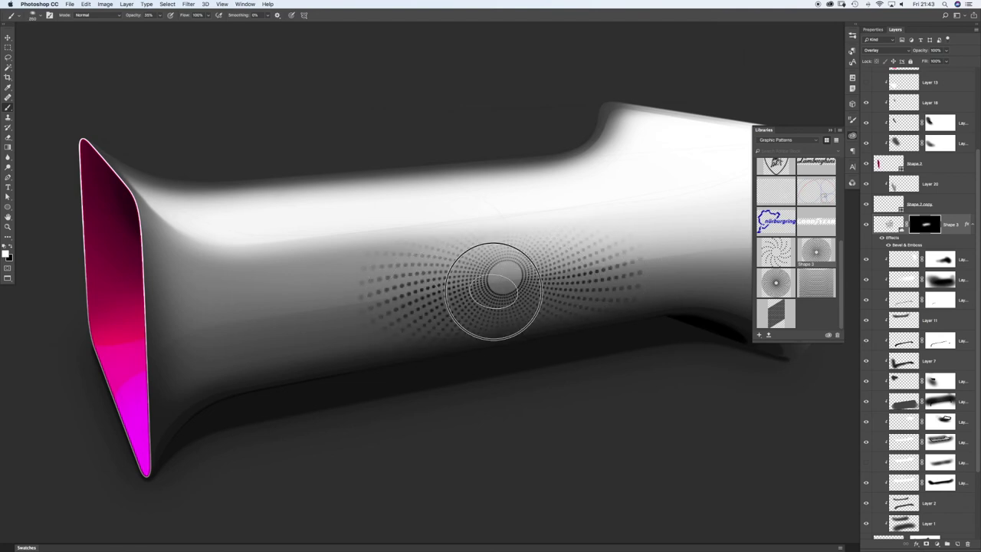
{"action": "mouse_move", "coordinate": [505, 288]}
{"action": "left_mouse_down"}
{"action": "mouse_move", "coordinate": [554, 259]}
{"action": "mouse_move", "coordinate": [505, 259]}
{"action": "mouse_move", "coordinate": [469, 307]}
{"action": "mouse_move", "coordinate": [529, 254]}
{"action": "mouse_move", "coordinate": [475, 300]}
{"action": "left_mouse_up"}
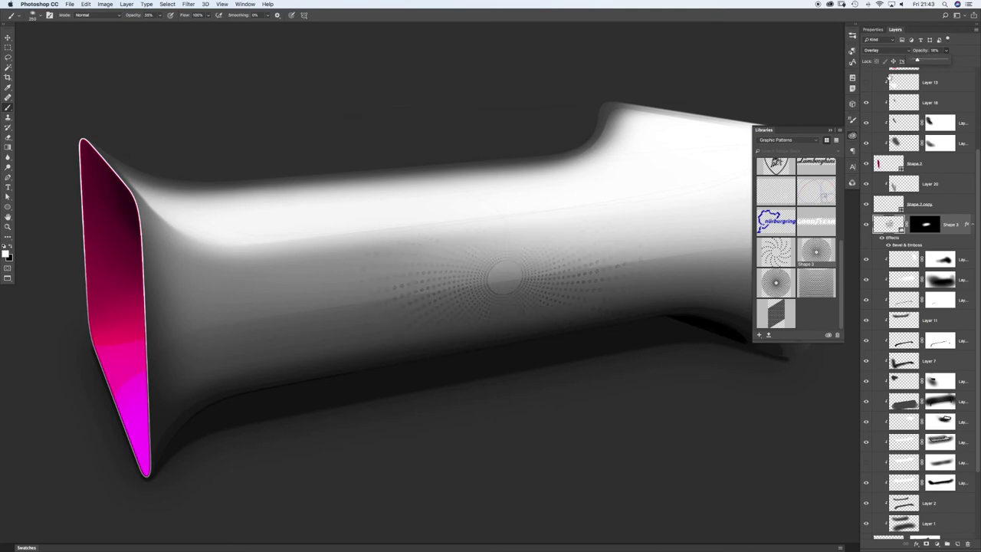
Step: Paint black on the Shape 3 mask along the pattern's lower and upper edges to fade its outer dots
{"action": "mouse_move", "coordinate": [508, 296]}
{"action": "left_mouse_down"}
{"action": "mouse_move", "coordinate": [508, 283]}
{"action": "mouse_move", "coordinate": [495, 284]}
{"action": "mouse_move", "coordinate": [530, 287]}
{"action": "mouse_move", "coordinate": [508, 284]}
{"action": "left_mouse_up"}
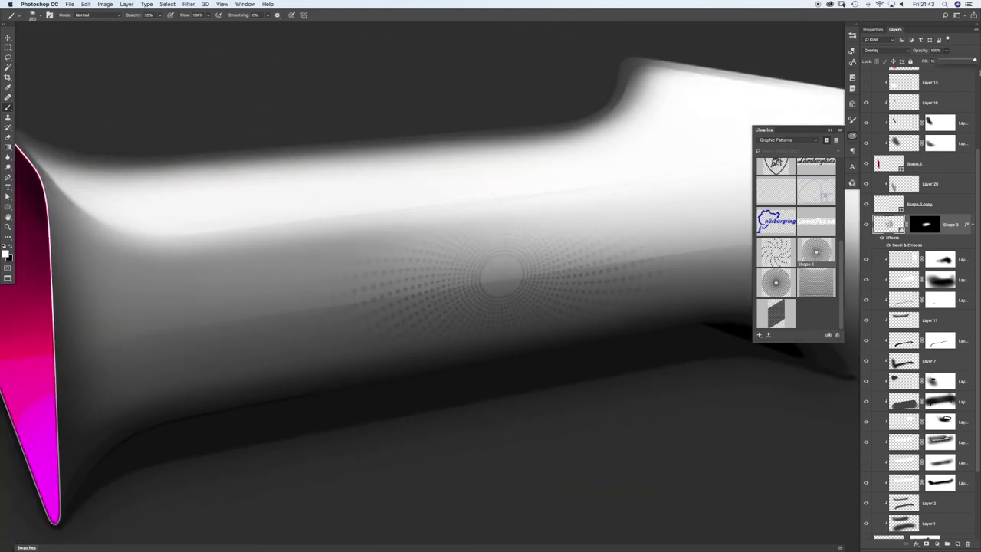
{"action": "left_click_drag", "start_coordinate": [547, 296], "coordinate": [570, 305]}
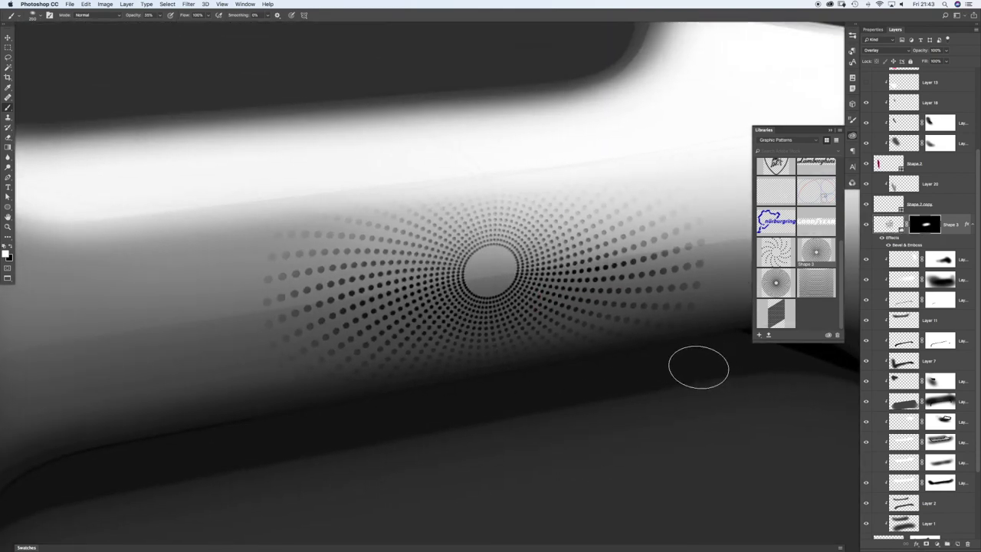
{"action": "key", "text": "x"}
{"action": "left_click_drag", "start_coordinate": [725, 359], "coordinate": [304, 449]}
{"action": "left_click_drag", "start_coordinate": [691, 358], "coordinate": [364, 411]}
{"action": "left_click", "coordinate": [388, 416]}
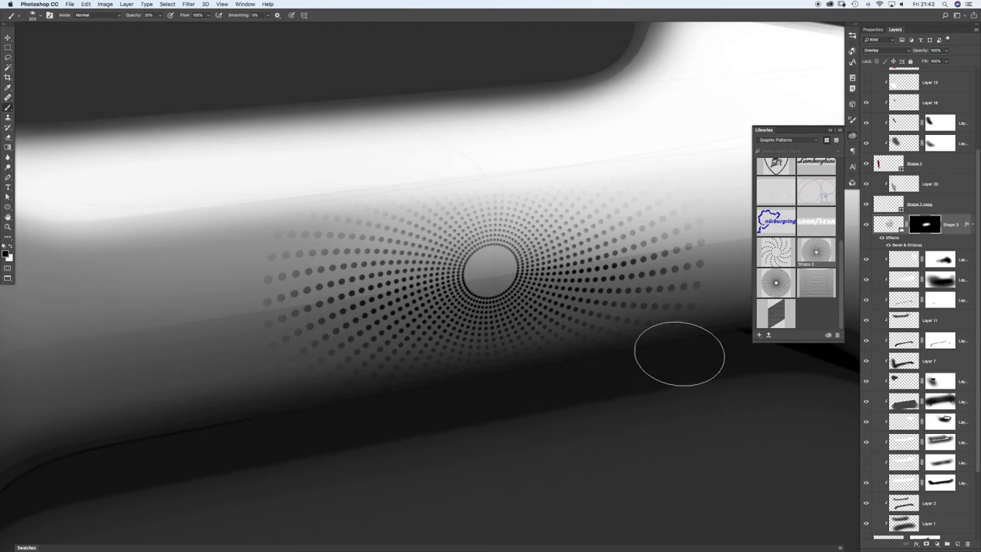
{"action": "left_click_drag", "start_coordinate": [665, 121], "coordinate": [149, 194]}
{"action": "left_click_drag", "start_coordinate": [598, 143], "coordinate": [99, 214]}
{"action": "left_click", "coordinate": [652, 150]}
{"action": "left_click", "coordinate": [150, 212]}
{"action": "left_click", "coordinate": [374, 172]}
Step: Move the dot pattern slightly down on the tube body, independently of its mask
{"action": "left_click_drag", "start_coordinate": [614, 359], "coordinate": [555, 364]}
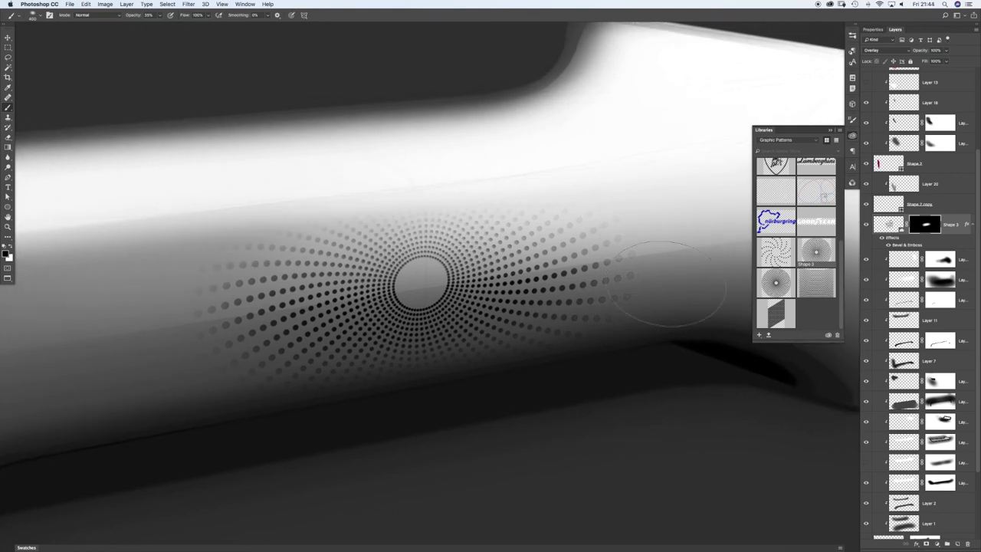
{"action": "mouse_move", "coordinate": [512, 265]}
{"action": "left_mouse_down"}
{"action": "mouse_move", "coordinate": [484, 268]}
{"action": "mouse_move", "coordinate": [498, 267]}
{"action": "left_mouse_up"}
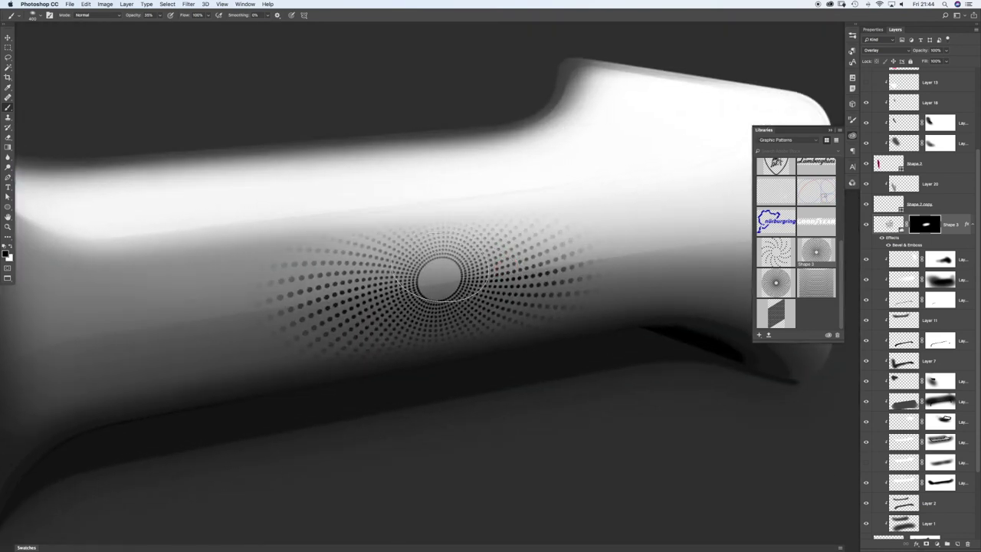
{"action": "key", "text": "v"}
{"action": "left_click_drag", "start_coordinate": [437, 278], "coordinate": [438, 289]}
{"action": "key", "text": "ctrl+t"}
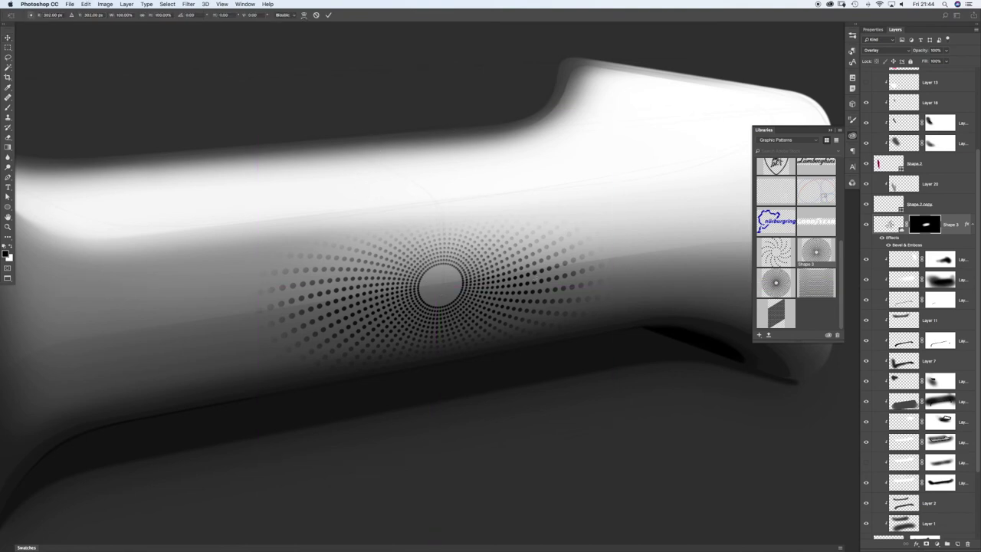
{"action": "key", "text": "Return"}
{"action": "key", "text": "ctrl+t"}
{"action": "scroll", "coordinate": [535, 232], "scroll_direction": "down", "scroll_amount": 5}
{"action": "key", "text": "Return"}
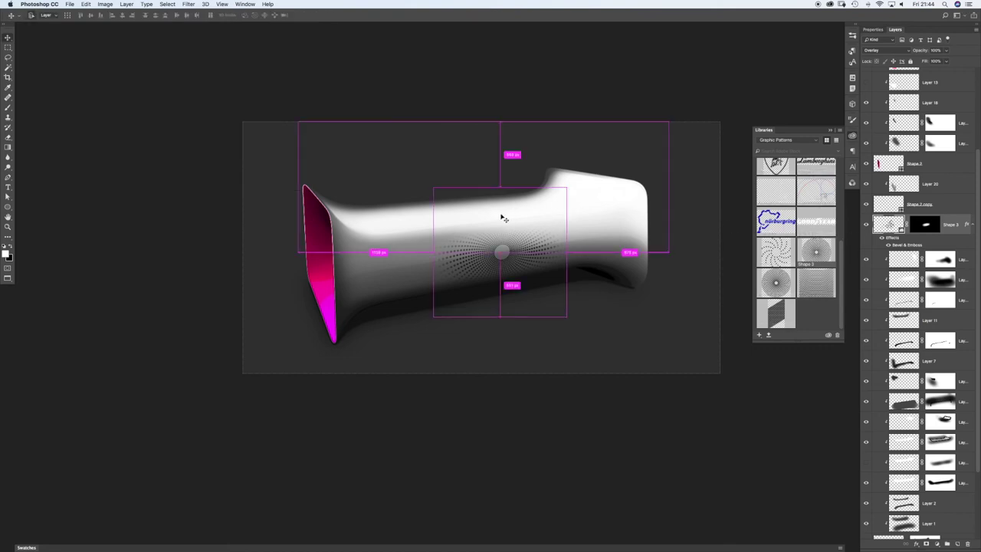
Step: Put the Shape 3 dot pattern into free transform and apply an Arch warp to it
{"action": "key", "text": "super+t"}
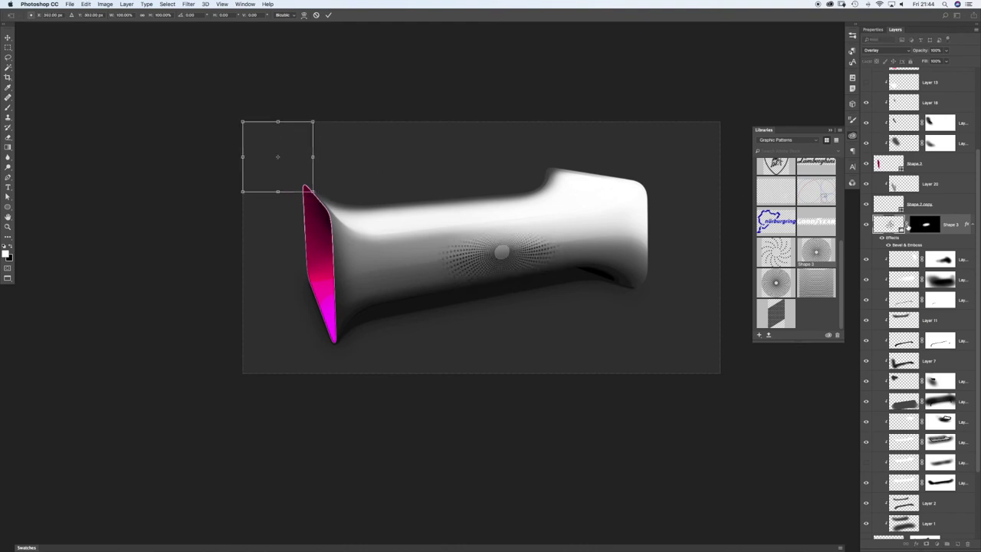
{"action": "key", "text": "Return"}
{"action": "left_click_drag", "start_coordinate": [803, 227], "coordinate": [469, 214]}
{"action": "key", "text": "super+space"}
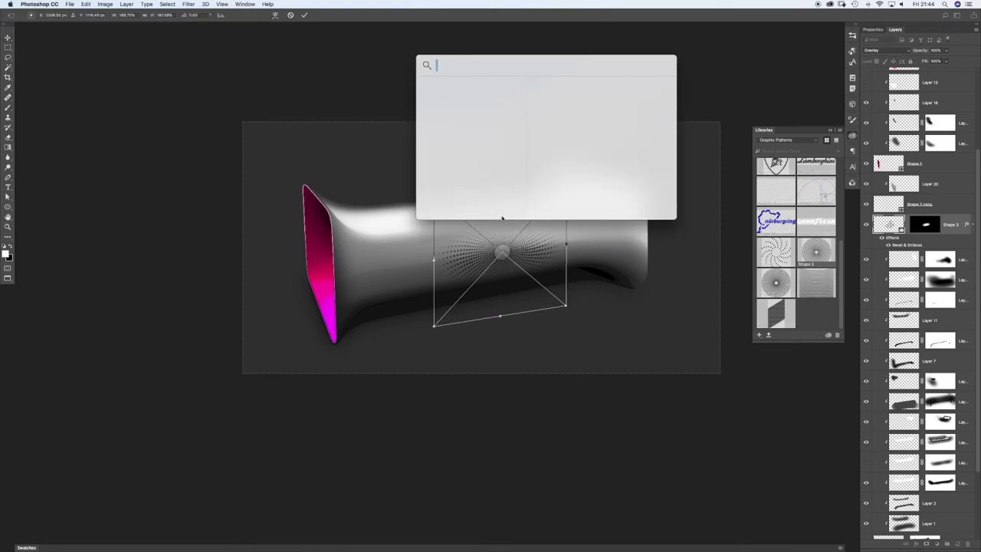
{"action": "left_click", "coordinate": [388, 242]}
{"action": "key", "text": "super+space"}
{"action": "left_click_drag", "start_coordinate": [478, 248], "coordinate": [518, 246]}
{"action": "right_click", "coordinate": [527, 228]}
{"action": "left_click", "coordinate": [543, 282]}
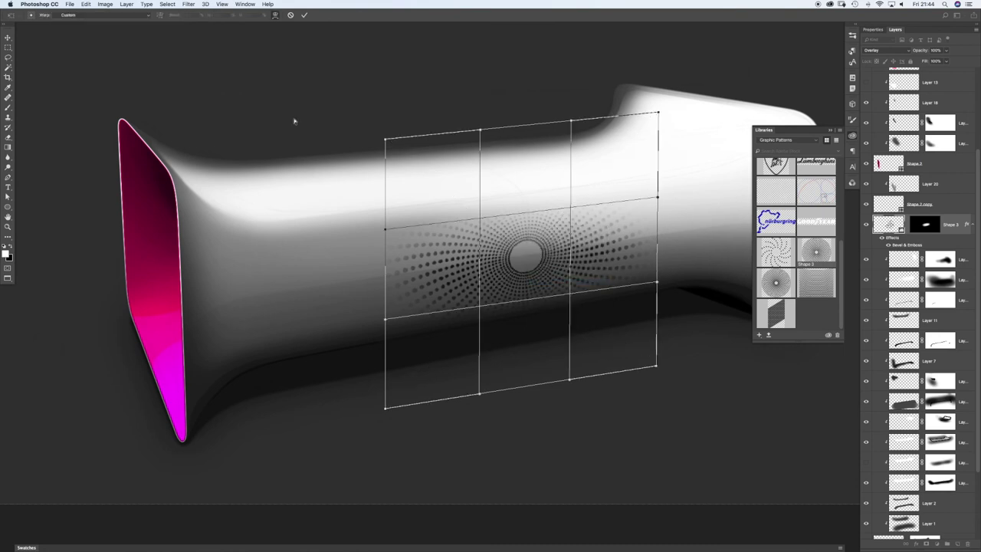
{"action": "left_click", "coordinate": [101, 14]}
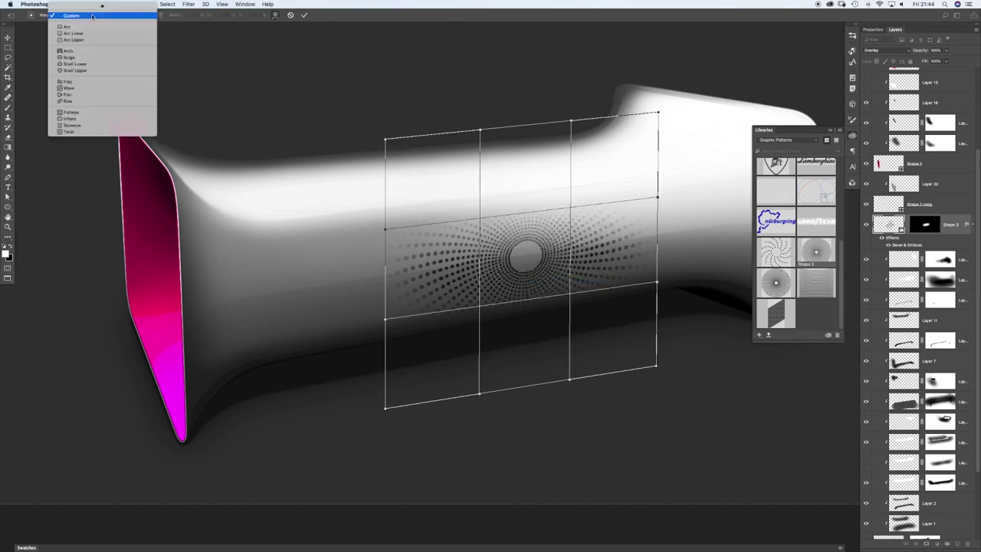
{"action": "left_click", "coordinate": [69, 50]}
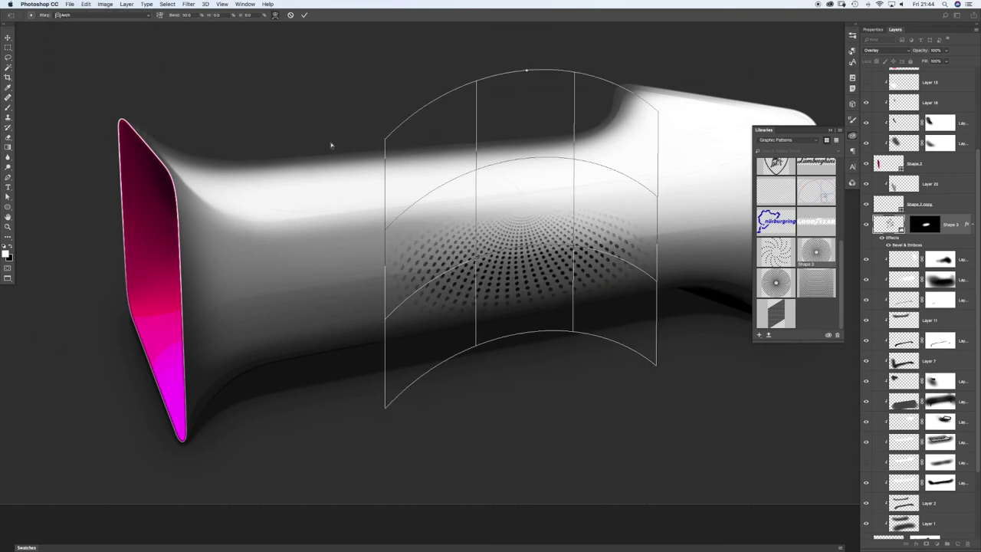
Step: Change the Arch warp's orientation, set its bend to about -5.1% and nudge the dot pattern slightly on the tube
{"action": "left_click", "coordinate": [160, 15]}
{"action": "left_click_drag", "start_coordinate": [328, 281], "coordinate": [391, 272]}
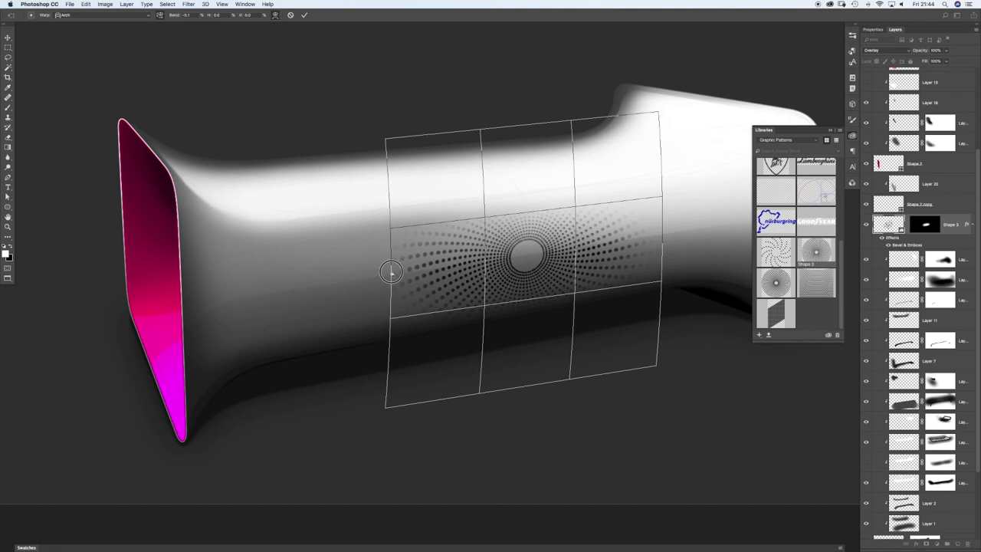
{"action": "key", "text": "Return"}
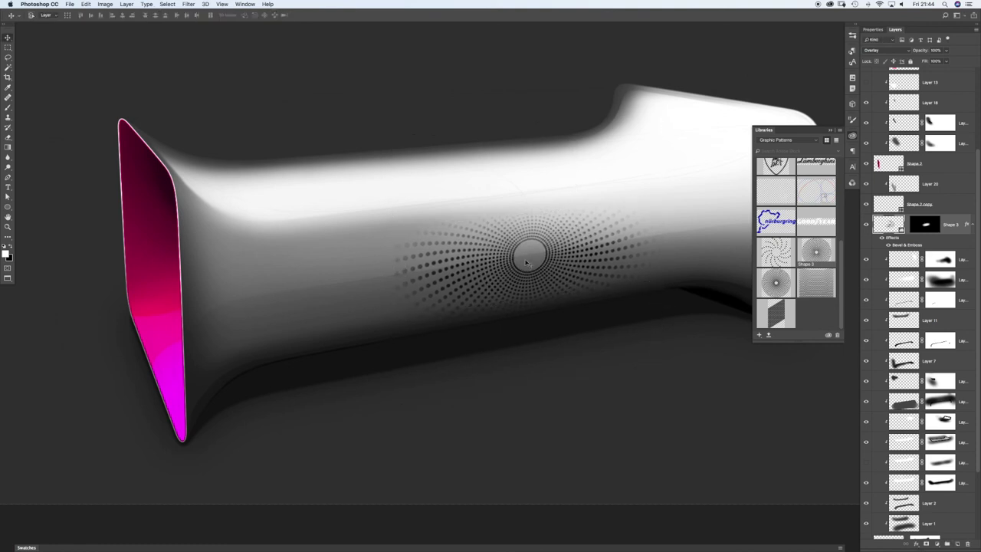
{"action": "left_click_drag", "start_coordinate": [529, 255], "coordinate": [533, 256]}
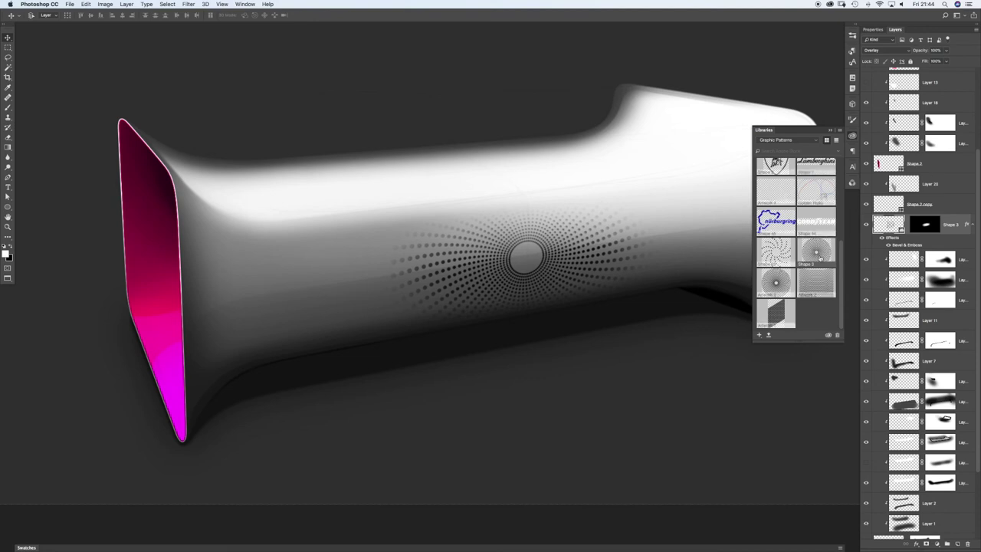
Step: Hide the Shape 3 dot pattern layer and launch Illustrator
{"action": "left_click", "coordinate": [841, 166]}
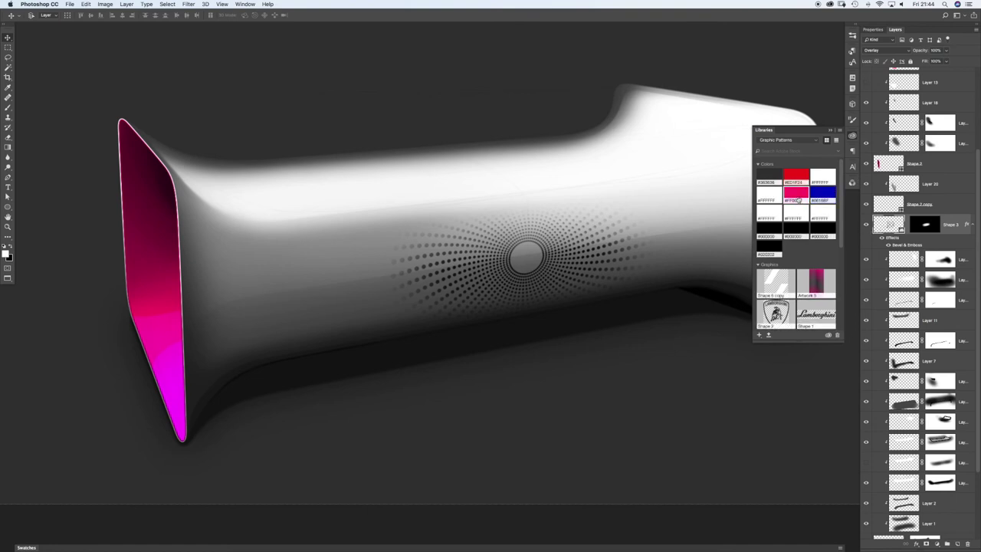
{"action": "left_click", "coordinate": [867, 225]}
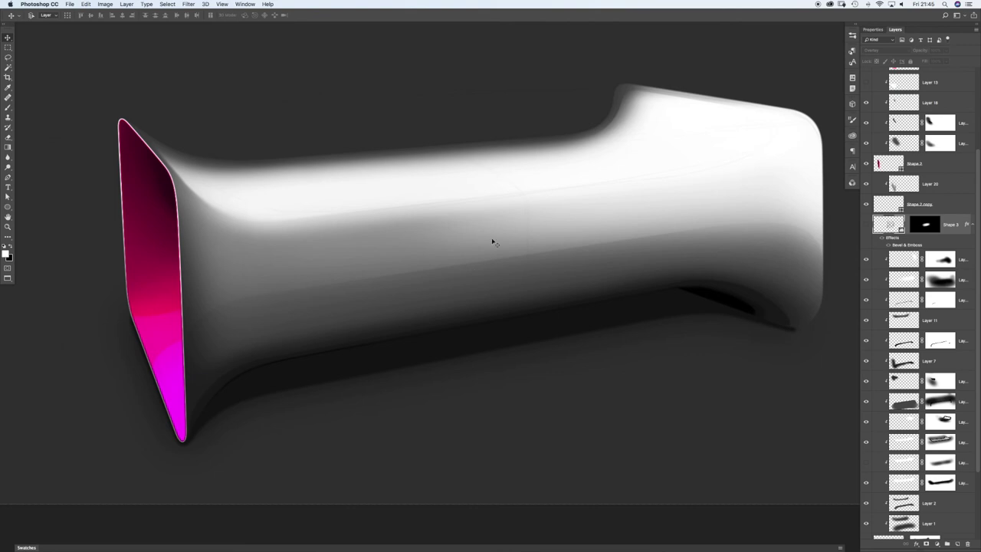
{"action": "mouse_move", "coordinate": [539, 549]}
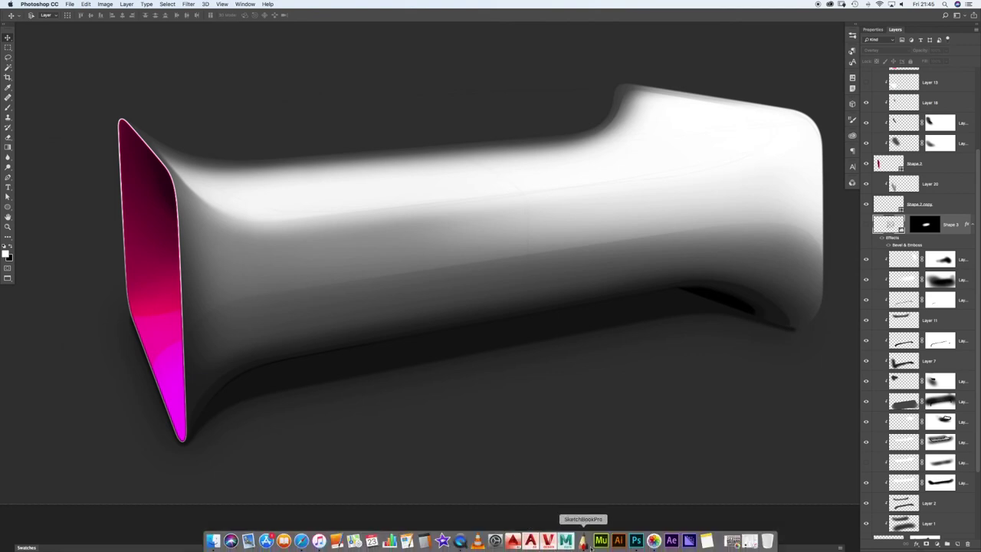
{"action": "left_click", "coordinate": [618, 541]}
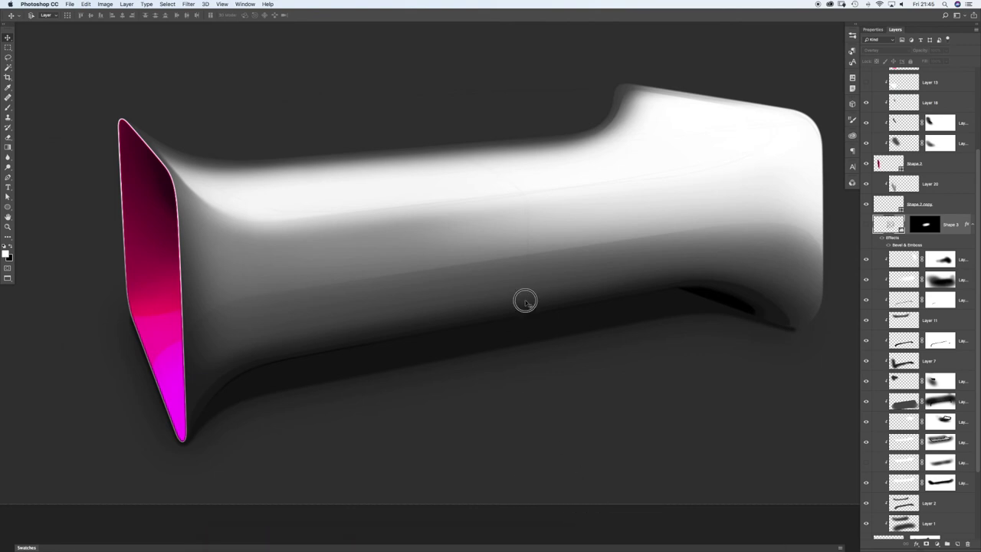
Step: Switch the library to Iris ID and place the IRISID copy logo graphic on the canvas
{"action": "left_click", "coordinate": [854, 171]}
{"action": "key", "text": "Tab"}
{"action": "key", "text": "Tab"}
{"action": "left_click", "coordinate": [853, 137]}
{"action": "left_click", "coordinate": [779, 139]}
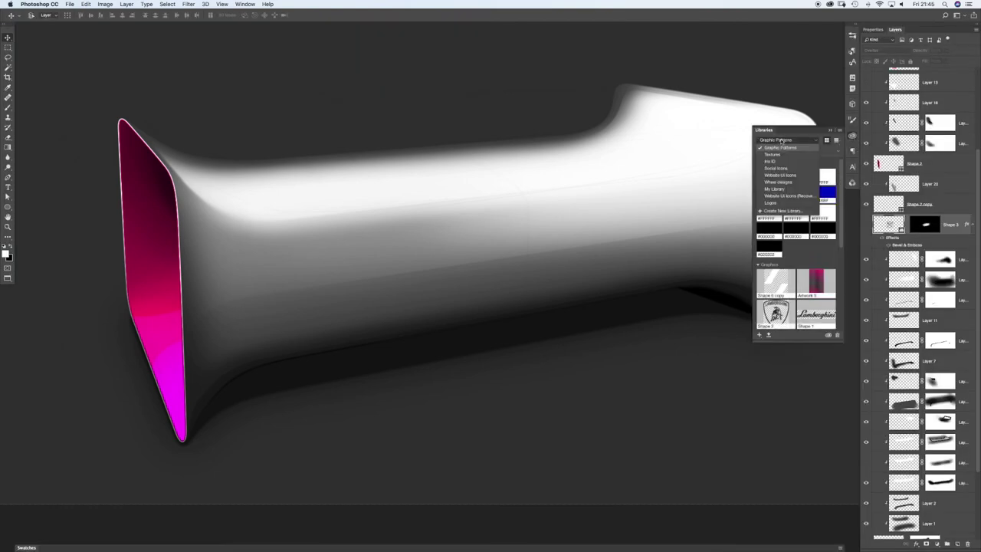
{"action": "left_click", "coordinate": [772, 161]}
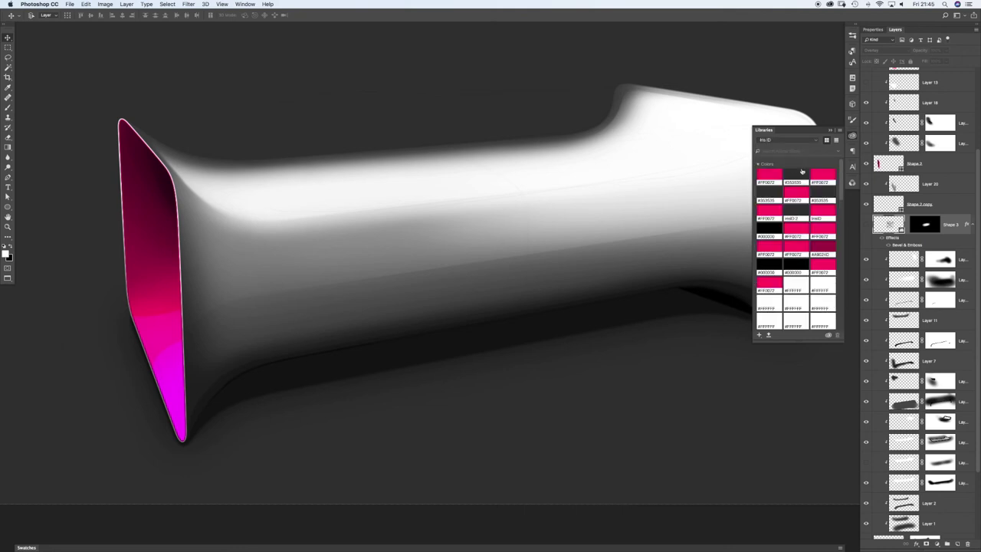
{"action": "left_click_drag", "start_coordinate": [841, 179], "coordinate": [835, 262]}
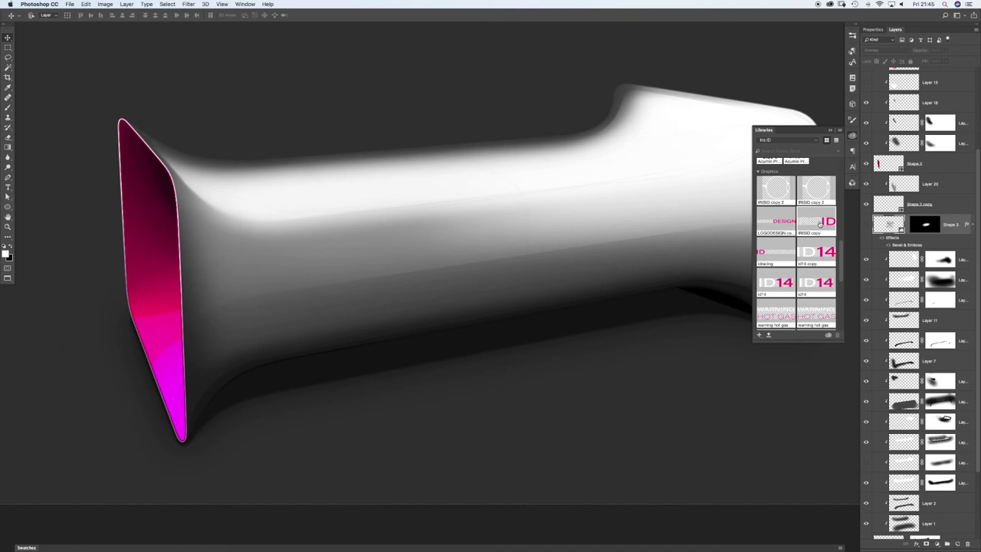
{"action": "left_click_drag", "start_coordinate": [806, 223], "coordinate": [377, 288]}
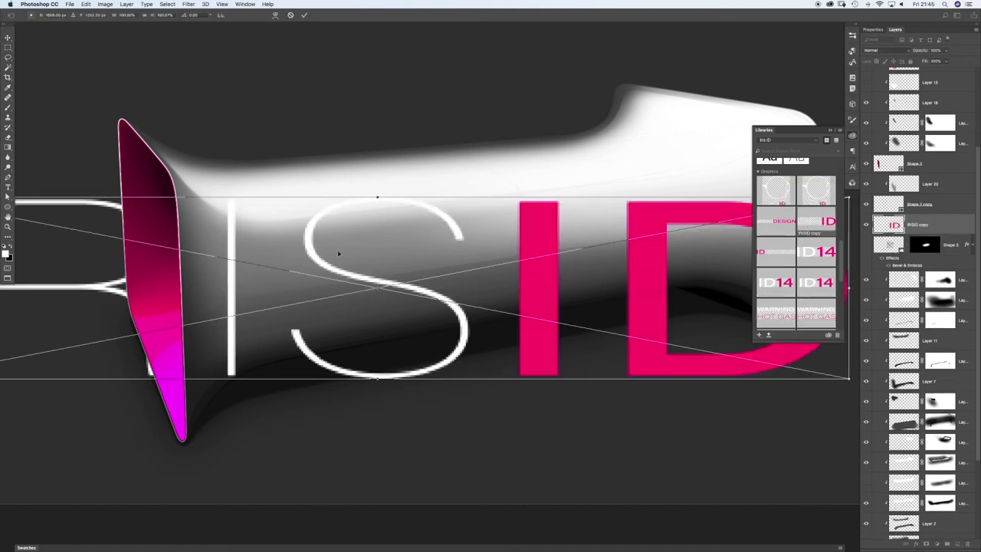
Step: Scale the IRISID logo down to a small label and place it low on the tube body near the flared pink opening
{"action": "key", "text": "super+space"}
{"action": "left_click_drag", "start_coordinate": [321, 274], "coordinate": [290, 274]}
{"action": "left_click_drag", "start_coordinate": [38, 223], "coordinate": [315, 325]}
{"action": "key", "text": "Return"}
{"action": "left_click", "coordinate": [312, 292], "text": "super"}
{"action": "left_click", "coordinate": [316, 294], "text": "super"}
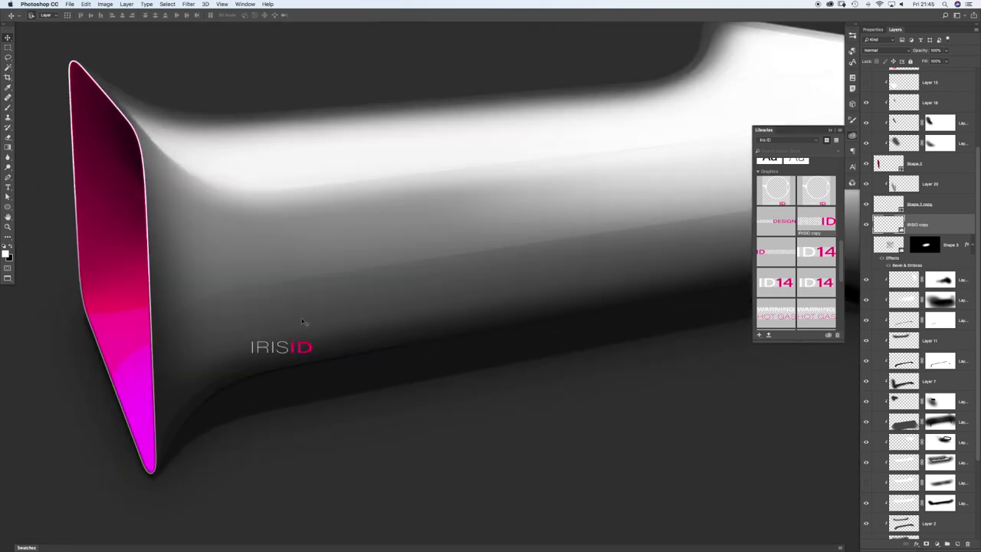
Step: Tilt and skew the IRISID logo by about 10° so it follows the tube's lower edge
{"action": "key", "text": "super+t"}
{"action": "mouse_move", "coordinate": [313, 349]}
{"action": "left_mouse_down"}
{"action": "mouse_move", "coordinate": [309, 337]}
{"action": "mouse_move", "coordinate": [307, 351]}
{"action": "left_mouse_up"}
{"action": "left_click", "coordinate": [276, 322], "text": "super"}
{"action": "left_click", "coordinate": [276, 321], "text": "super"}
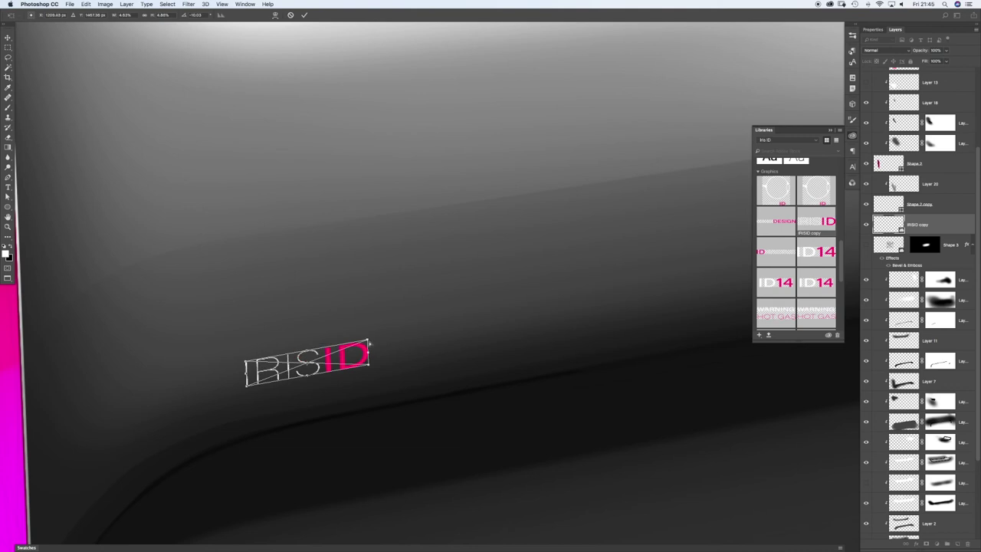
{"action": "left_click_drag", "start_coordinate": [246, 375], "coordinate": [312, 348]}
{"action": "key", "text": "Return"}
{"action": "left_click_drag", "start_coordinate": [479, 301], "coordinate": [431, 311]}
{"action": "left_click_drag", "start_coordinate": [545, 299], "coordinate": [527, 296]}
{"action": "left_click_drag", "start_coordinate": [615, 302], "coordinate": [361, 346]}
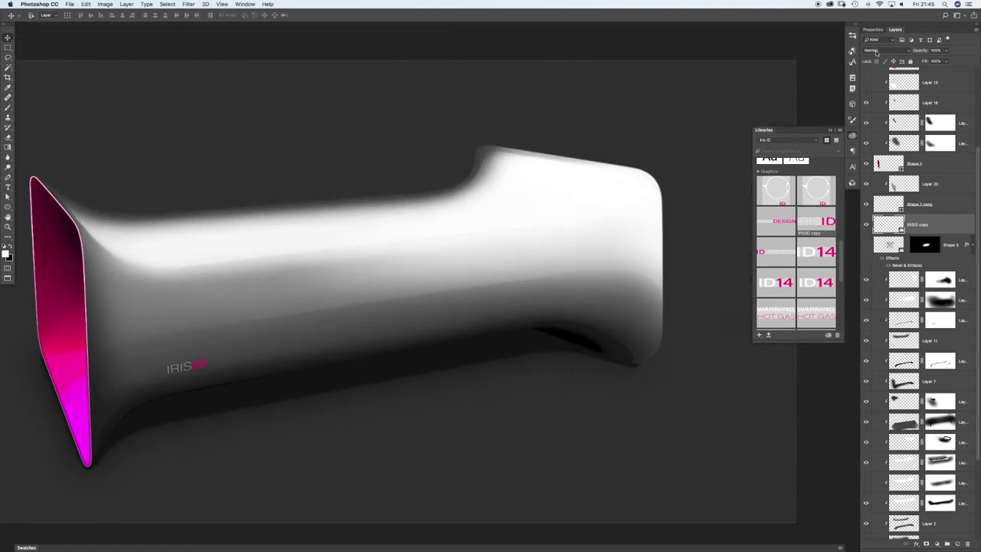
Step: Set the IRISID copy layer's blend mode to Lighter Color
{"action": "left_click", "coordinate": [876, 52]}
{"action": "left_click", "coordinate": [870, 135]}
{"action": "key", "text": "shift+minus"}
{"action": "key", "text": "shift+minus"}
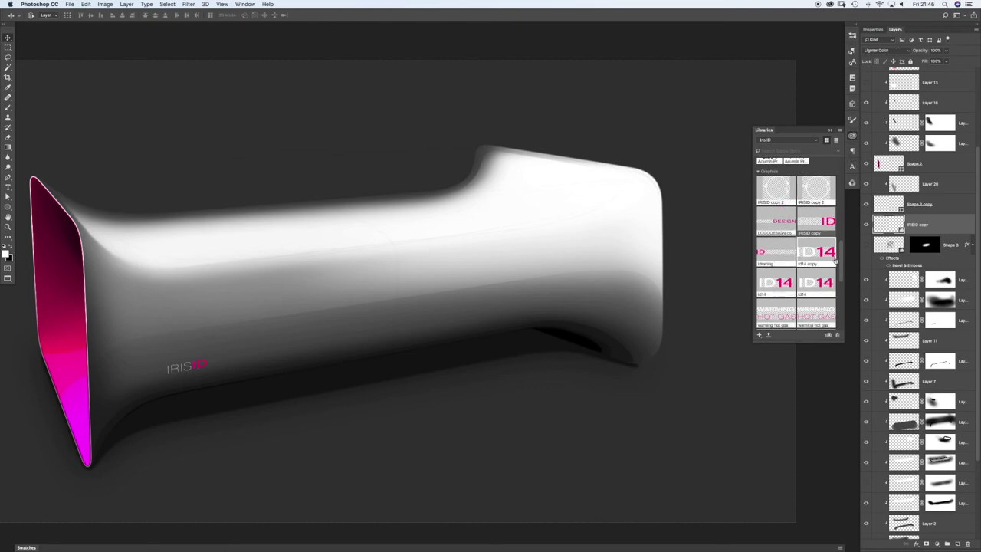
Step: Place the Ellipse 2 ring graphic from the Iris ID library and shrink it to a small ring on the tube body
{"action": "left_click_drag", "start_coordinate": [841, 262], "coordinate": [839, 303]}
{"action": "left_click_drag", "start_coordinate": [818, 248], "coordinate": [358, 332]}
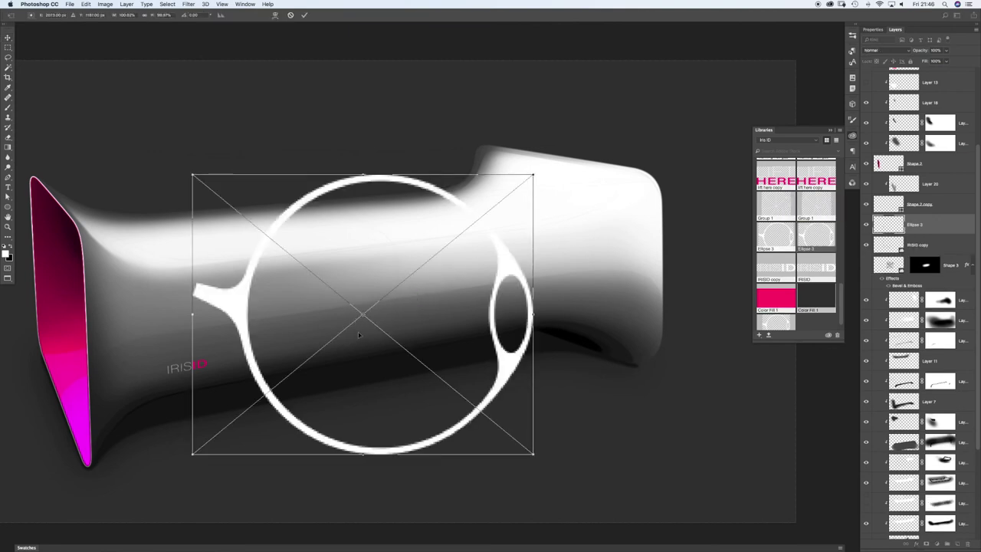
{"action": "left_click_drag", "start_coordinate": [530, 457], "coordinate": [414, 297]}
{"action": "key", "text": "Return"}
Step: Skew the ring graphic to match the tube's slant and adjust its position at the middle of the body
{"action": "scroll", "coordinate": [414, 298], "scroll_direction": "up", "scroll_amount": 3}
{"action": "key", "text": "ctrl+t"}
{"action": "left_click_drag", "start_coordinate": [470, 299], "coordinate": [465, 284]}
{"action": "left_click_drag", "start_coordinate": [345, 351], "coordinate": [345, 354]}
{"action": "left_click", "coordinate": [345, 249]}
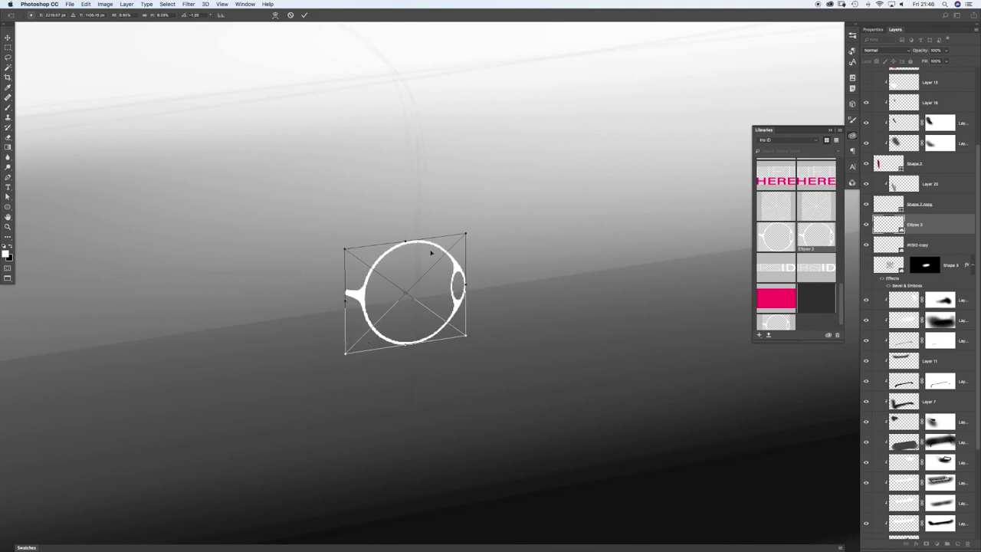
{"action": "left_click_drag", "start_coordinate": [405, 243], "coordinate": [408, 240]}
{"action": "left_click_drag", "start_coordinate": [416, 277], "coordinate": [421, 273]}
{"action": "key", "text": "Return"}
{"action": "key", "text": "super+space"}
{"action": "left_click_drag", "start_coordinate": [483, 277], "coordinate": [392, 276]}
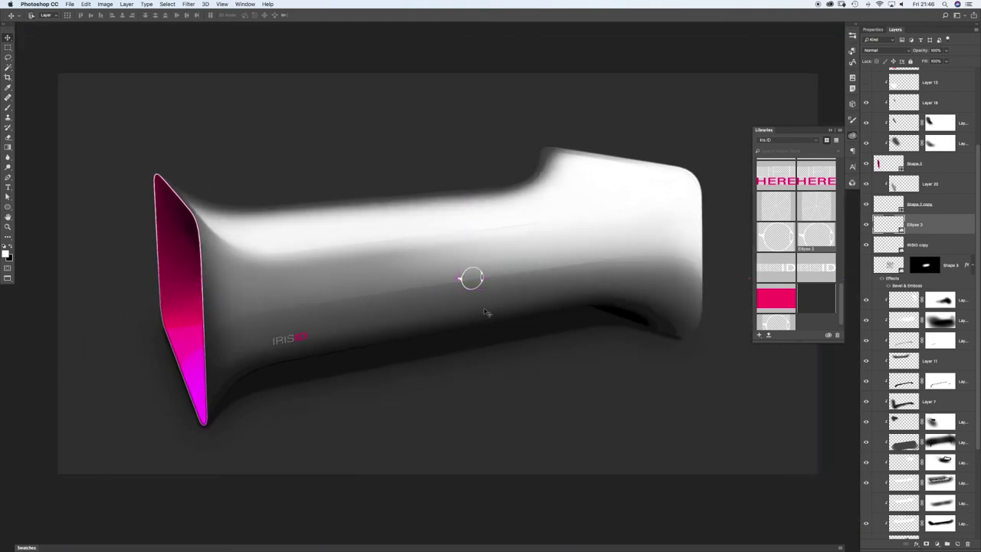
{"action": "scroll", "coordinate": [462, 312], "scroll_direction": "down", "scroll_amount": 1}
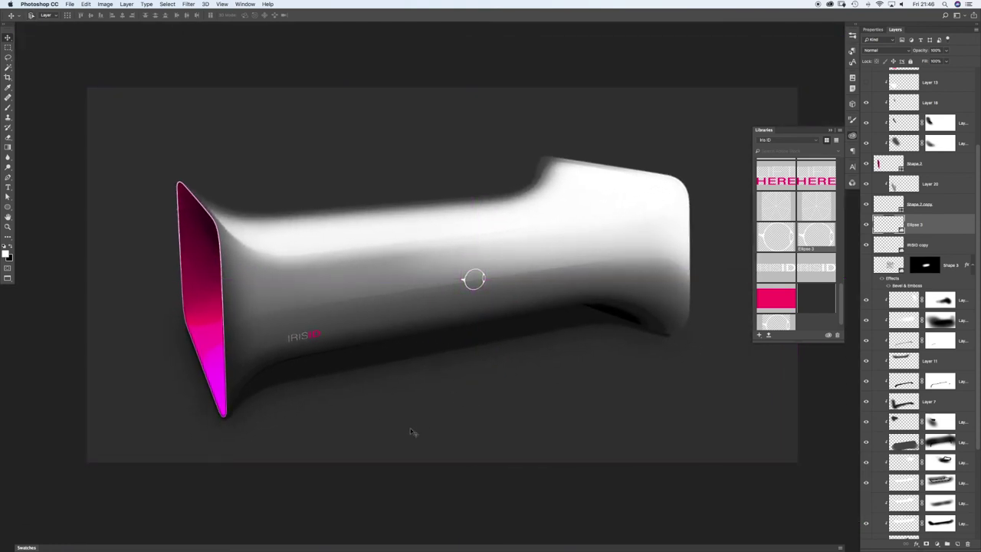
Step: Switch to Illustrator and create a new blank document with the default settings
{"action": "key", "text": "super+Tab"}
{"action": "key", "text": "super+Tab"}
{"action": "key", "text": "super+Tab"}
{"action": "key", "text": "super+Tab"}
{"action": "key", "text": "super+Tab"}
{"action": "key", "text": "super+Tab"}
{"action": "key", "text": "super+Tab"}
{"action": "key", "text": "super+Tab"}
{"action": "key", "text": "super+Tab"}
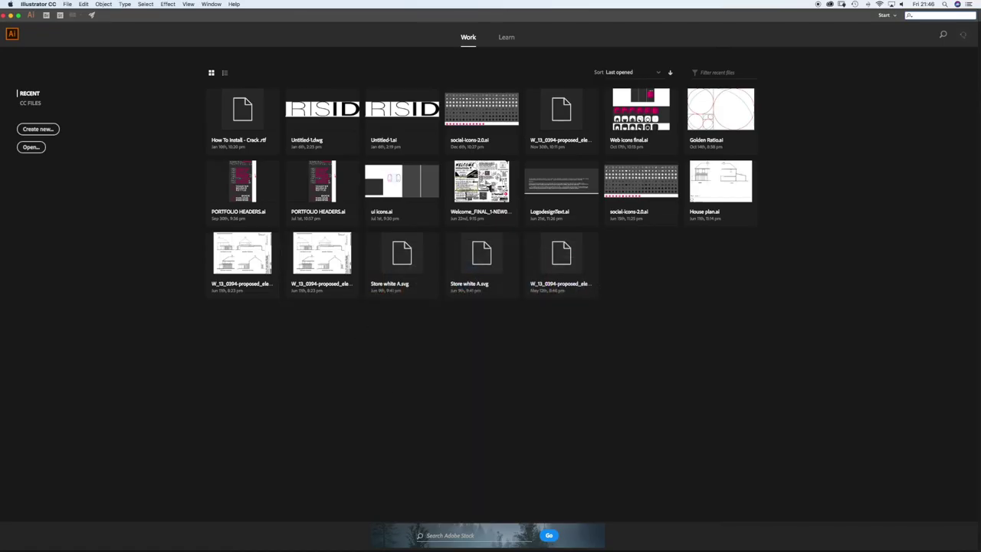
{"action": "key", "text": "super+n"}
{"action": "key", "text": "Return"}
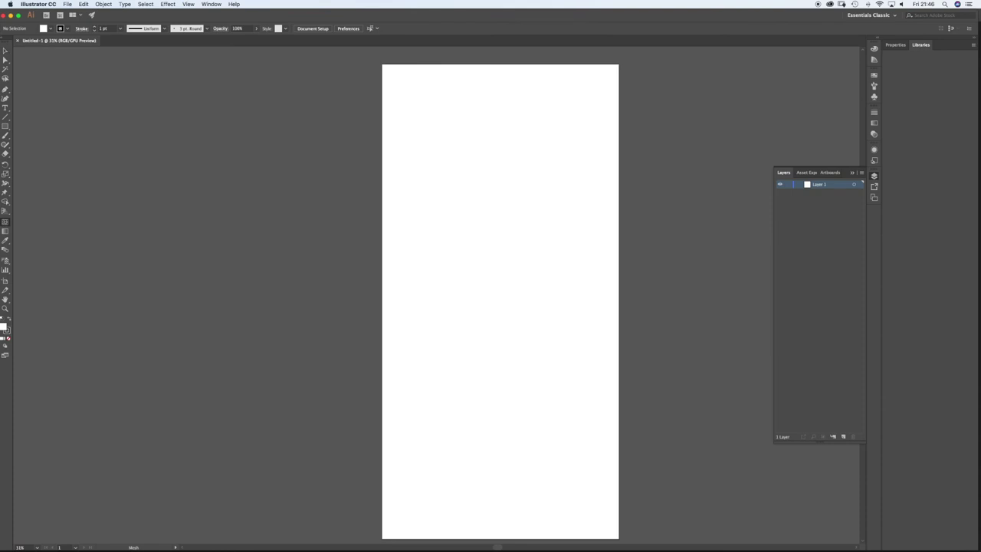
Step: Draw a small circle about 80.6 px in diameter near the artboard's upper-left area with the Ellipse tool
{"action": "left_click", "coordinate": [5, 126]}
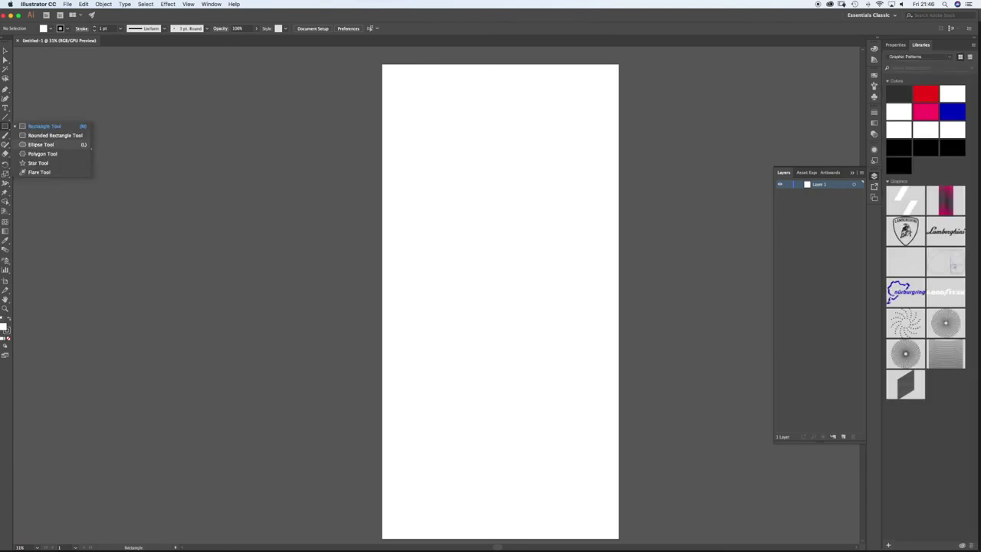
{"action": "left_click", "coordinate": [42, 144]}
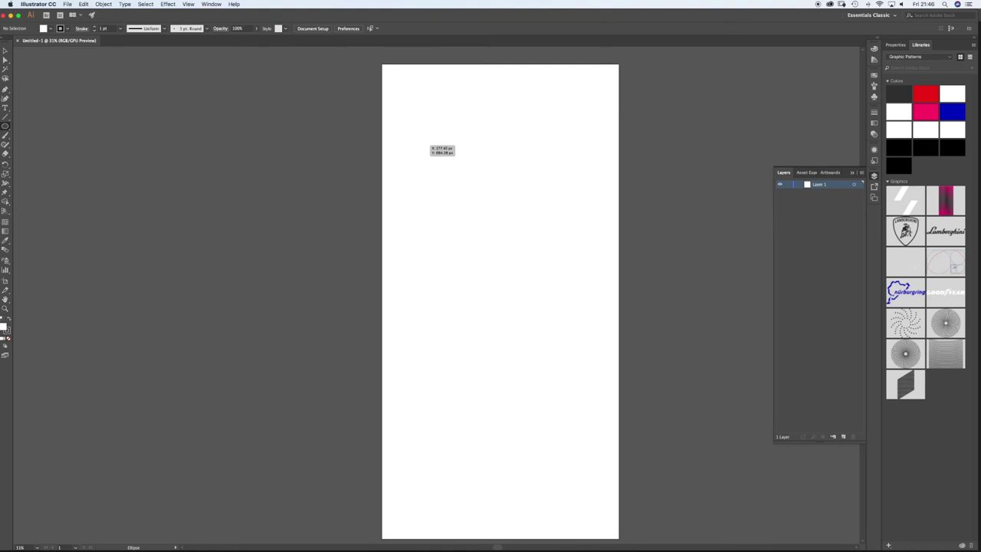
{"action": "left_click_drag", "start_coordinate": [415, 145], "coordinate": [424, 154]}
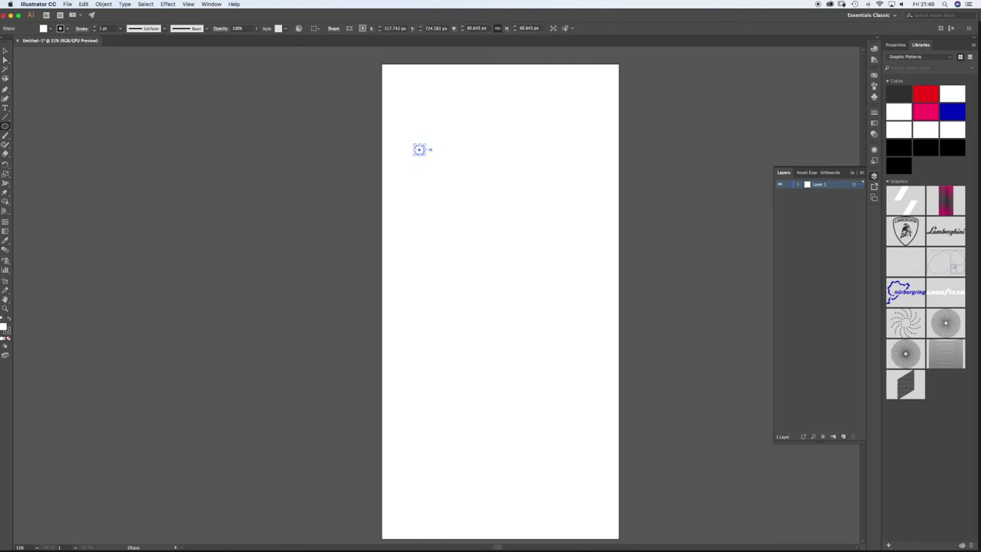
Step: Remove the circle's stroke and fill it with black
{"action": "left_click", "coordinate": [67, 29]}
{"action": "left_click", "coordinate": [5, 44]}
{"action": "left_click", "coordinate": [50, 28]}
{"action": "double_click", "coordinate": [3, 327]}
{"action": "left_click", "coordinate": [507, 335]}
{"action": "key", "text": "Return"}
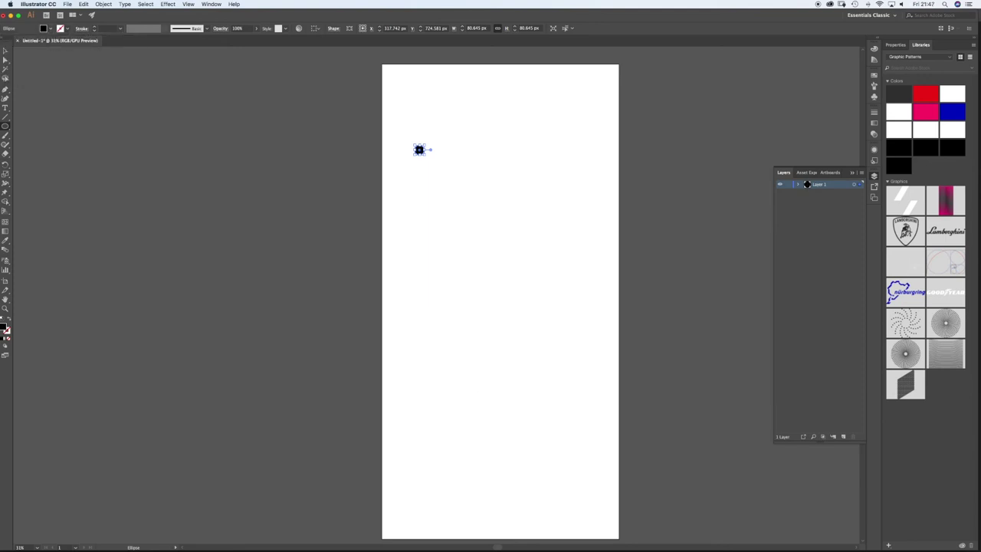
Step: Start a Transform effect on the black circle and set it to create 50 copies
{"action": "left_click", "coordinate": [103, 4]}
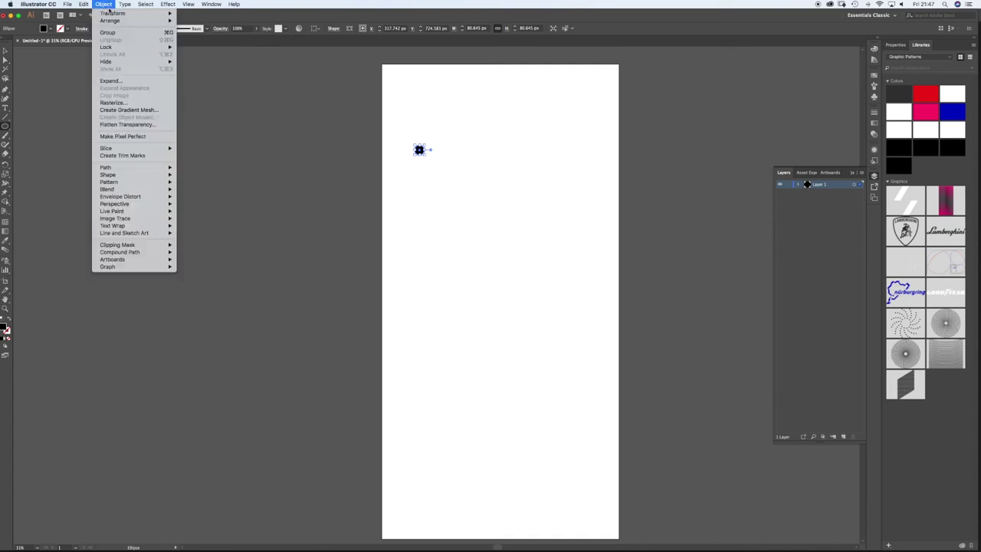
{"action": "mouse_move", "coordinate": [114, 17]}
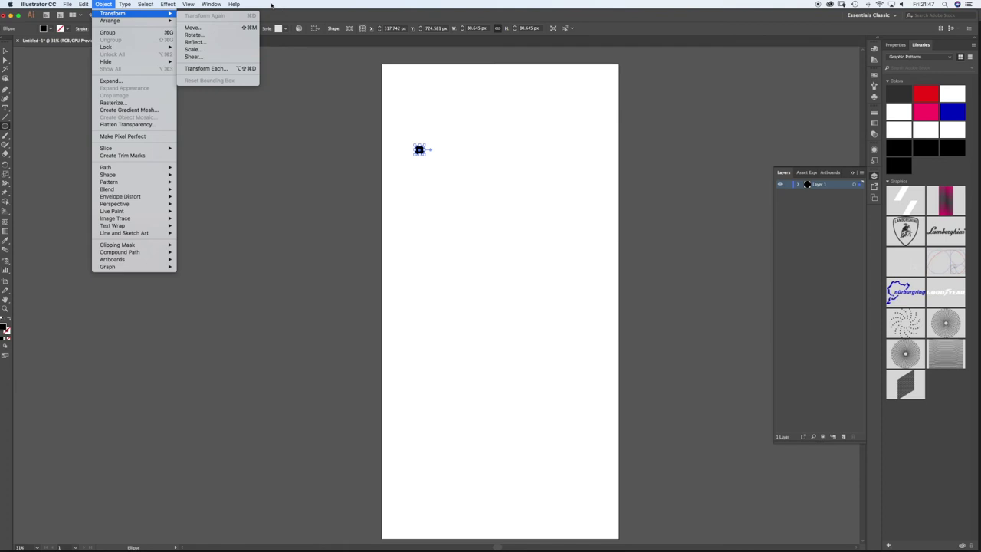
{"action": "mouse_move", "coordinate": [168, 4]}
{"action": "mouse_move", "coordinate": [198, 73]}
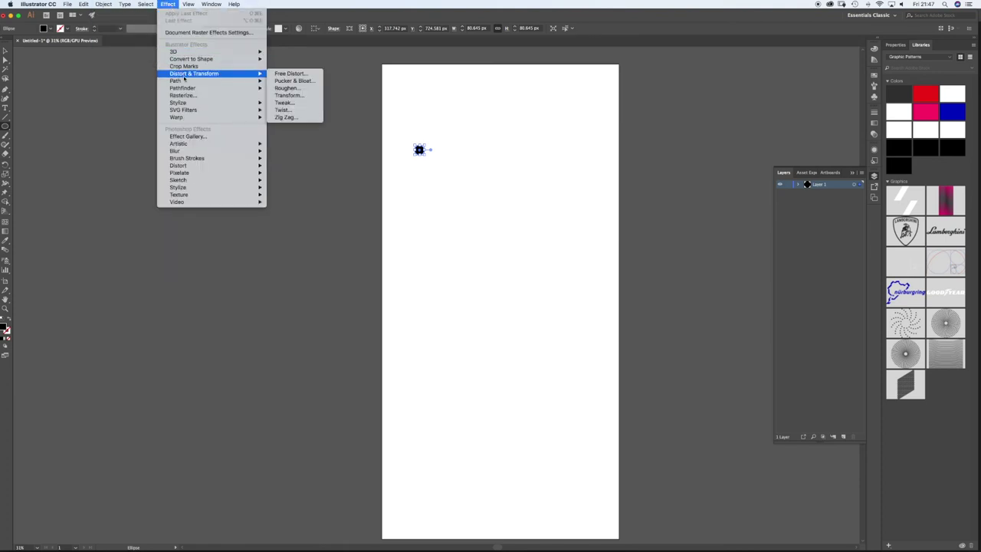
{"action": "left_click", "coordinate": [296, 95]}
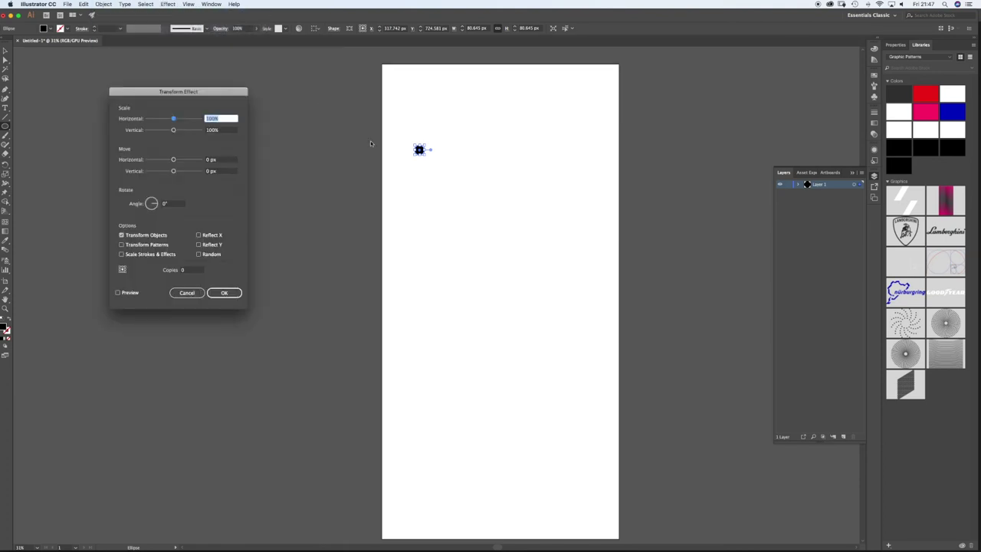
{"action": "left_click", "coordinate": [190, 270]}
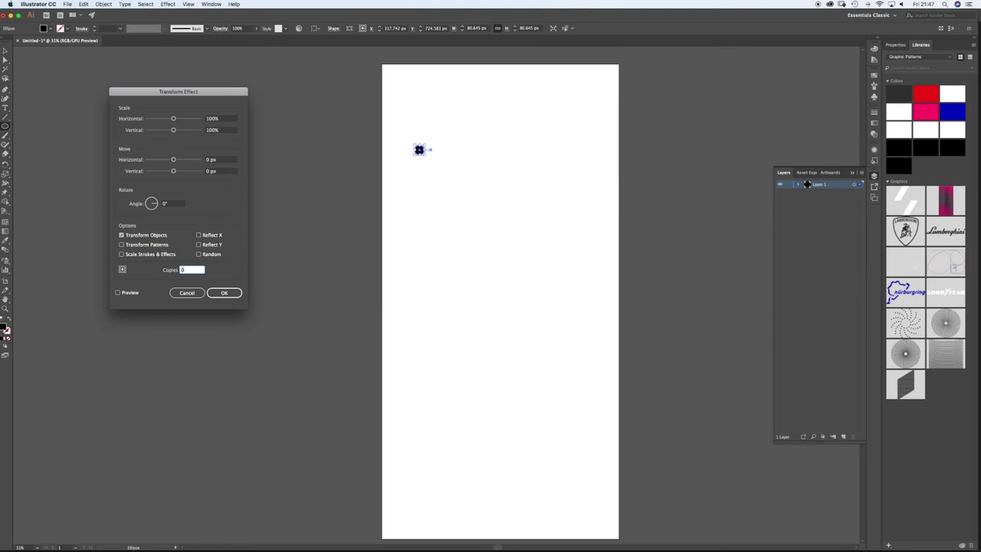
{"action": "key", "text": "Tab"}
Step: Preview the effect, set its horizontal move to 160 px and apply it to form a row of dots
{"action": "left_click_drag", "start_coordinate": [219, 160], "coordinate": [209, 160]}
{"action": "key", "text": "Up"}
{"action": "key", "text": "Up"}
{"action": "key", "text": "Up"}
{"action": "key", "text": "Up"}
{"action": "key", "text": "Up"}
{"action": "key", "text": "Up"}
{"action": "key", "text": "Up"}
{"action": "key", "text": "Up"}
{"action": "key", "text": "Up"}
{"action": "key", "text": "Up"}
{"action": "key", "text": "Up"}
{"action": "key", "text": "Up"}
{"action": "key", "text": "Up"}
{"action": "key", "text": "Up"}
{"action": "key", "text": "Up"}
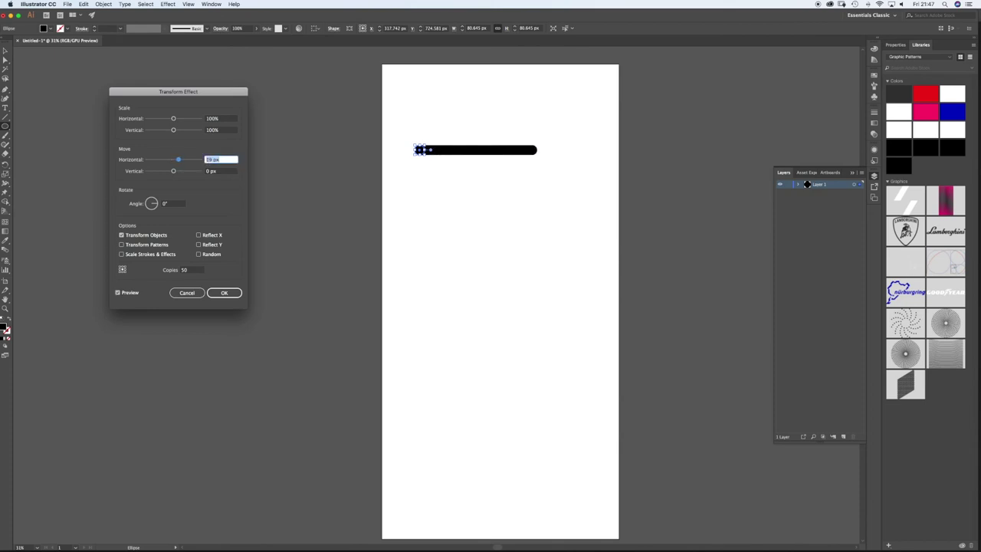
{"action": "key", "text": "Up"}
{"action": "key", "text": "Up"}
{"action": "key", "text": "Up"}
{"action": "key", "text": "Up"}
{"action": "key", "text": "Up"}
{"action": "key", "text": "Up"}
{"action": "key", "text": "Up"}
{"action": "key", "text": "Up"}
{"action": "key", "text": "Up"}
{"action": "key", "text": "Up"}
{"action": "key", "text": "Up"}
{"action": "key", "text": "Up"}
{"action": "key", "text": "Up"}
{"action": "key", "text": "Up"}
{"action": "key", "text": "Up"}
{"action": "key", "text": "Up"}
{"action": "key", "text": "Up"}
{"action": "key", "text": "Up"}
{"action": "key", "text": "Up"}
{"action": "key", "text": "Up"}
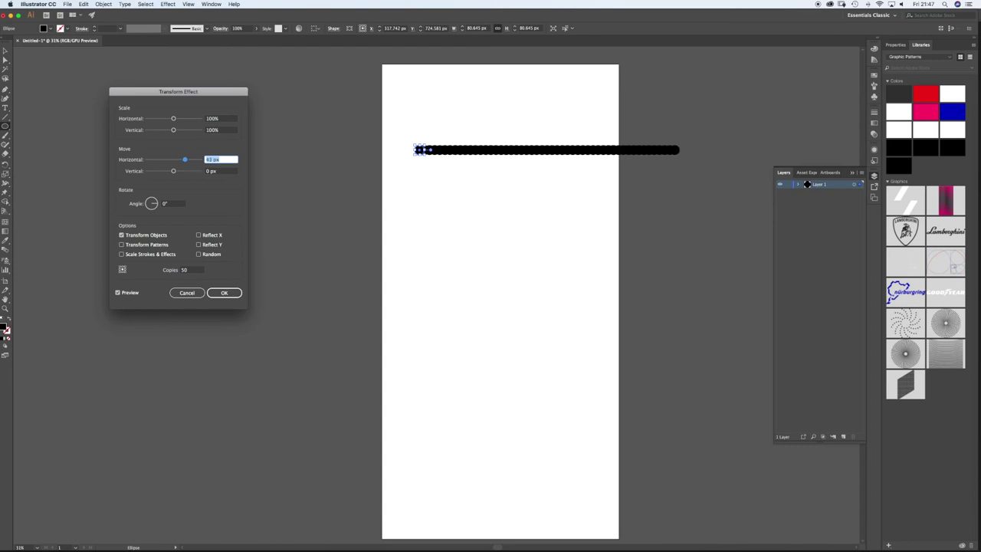
{"action": "key", "text": "Up"}
{"action": "key", "text": "Up"}
{"action": "key", "text": "Up"}
{"action": "key", "text": "Up"}
{"action": "key", "text": "Up"}
{"action": "key", "text": "Up"}
{"action": "key", "text": "Up"}
{"action": "key", "text": "Up"}
{"action": "key", "text": "Up"}
{"action": "key", "text": "Up"}
{"action": "key", "text": "Up"}
{"action": "key", "text": "Up"}
{"action": "key", "text": "Up"}
{"action": "key", "text": "Up"}
{"action": "key", "text": "Up"}
{"action": "key", "text": "Up"}
{"action": "key", "text": "Up"}
{"action": "key", "text": "Up"}
{"action": "key", "text": "Up"}
{"action": "key", "text": "Up"}
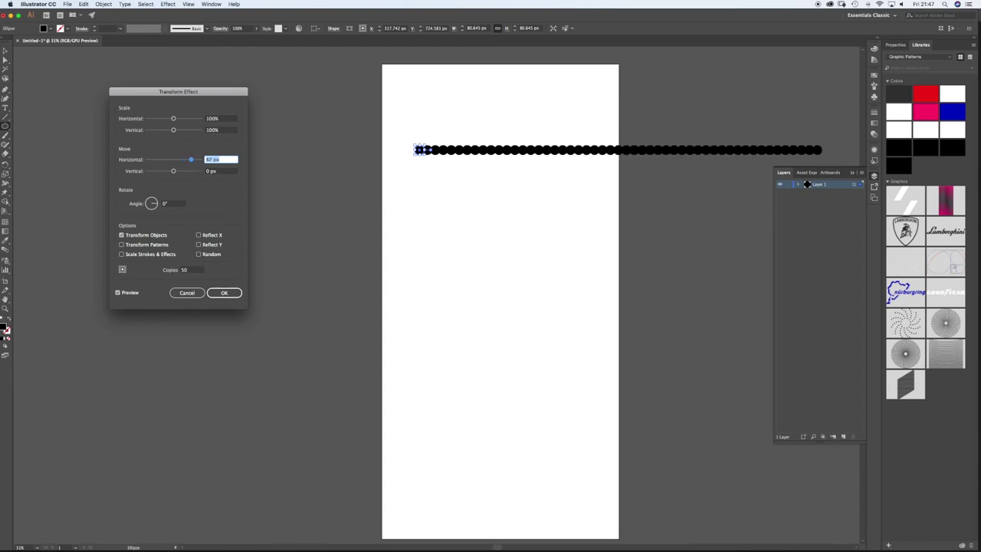
{"action": "key", "text": "Up"}
{"action": "key", "text": "Up"}
{"action": "key", "text": "Up"}
{"action": "key", "text": "Up"}
{"action": "key", "text": "Up"}
{"action": "key", "text": "Up"}
{"action": "key", "text": "Up"}
{"action": "key", "text": "Up"}
{"action": "key", "text": "Up"}
{"action": "key", "text": "Up"}
{"action": "key", "text": "Up"}
{"action": "key", "text": "Up"}
{"action": "key", "text": "Up"}
{"action": "key", "text": "Up"}
{"action": "key", "text": "Up"}
{"action": "key", "text": "Up"}
{"action": "key", "text": "Up"}
{"action": "key", "text": "Up"}
{"action": "key", "text": "Up"}
{"action": "key", "text": "Up"}
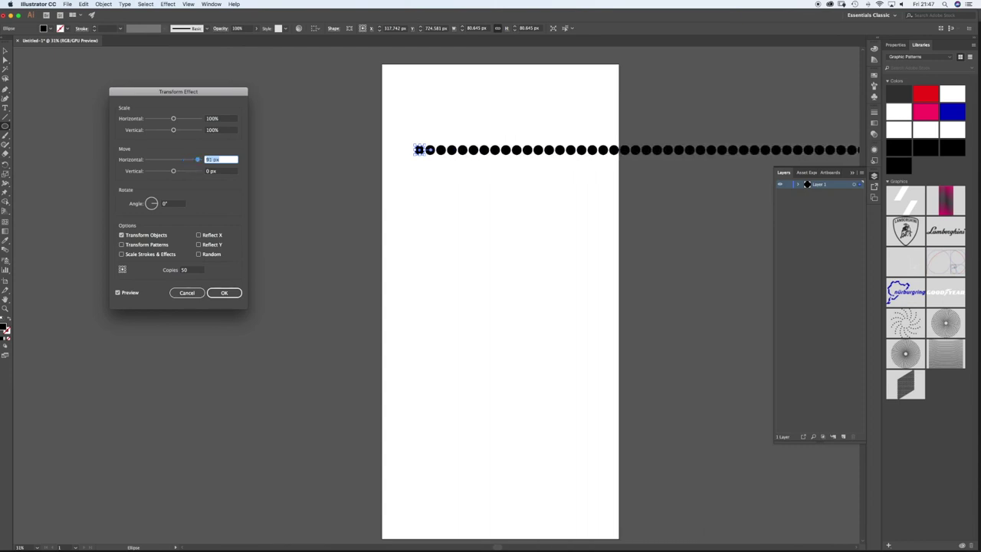
{"action": "key", "text": "Up"}
{"action": "key", "text": "Up"}
{"action": "key", "text": "Up"}
{"action": "key", "text": "Up"}
{"action": "key", "text": "Up"}
{"action": "key", "text": "Up"}
{"action": "key", "text": "Up"}
{"action": "key", "text": "Up"}
{"action": "key", "text": "Up"}
{"action": "key", "text": "Up"}
{"action": "key", "text": "Up"}
{"action": "key", "text": "Up"}
{"action": "key", "text": "Up"}
{"action": "key", "text": "Up"}
{"action": "key", "text": "Up"}
{"action": "key", "text": "Up"}
{"action": "key", "text": "Up"}
{"action": "key", "text": "Up"}
{"action": "key", "text": "Up"}
{"action": "key", "text": "Up"}
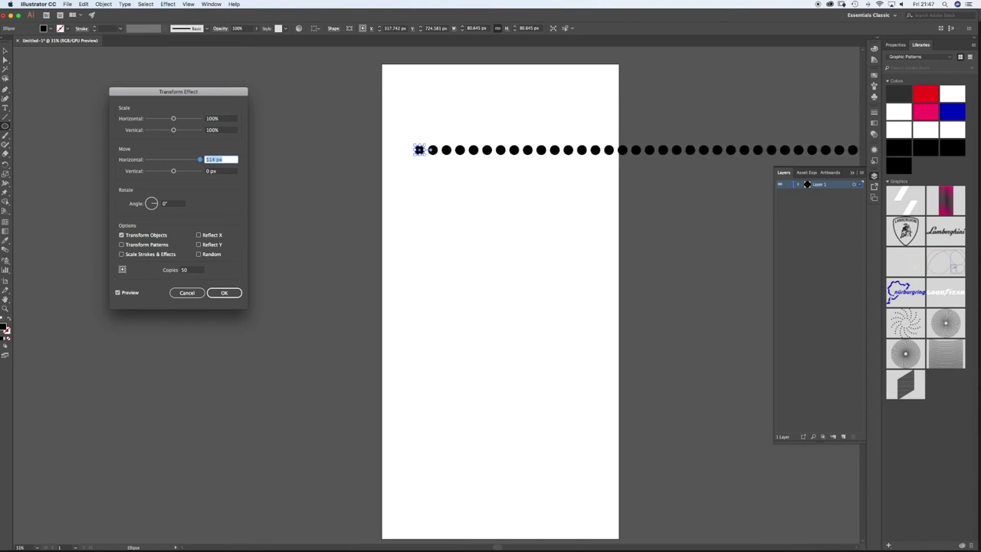
{"action": "key", "text": "Up"}
{"action": "key", "text": "Up"}
{"action": "key", "text": "Up"}
{"action": "key", "text": "Up"}
{"action": "key", "text": "Up"}
{"action": "key", "text": "Up"}
{"action": "key", "text": "Up"}
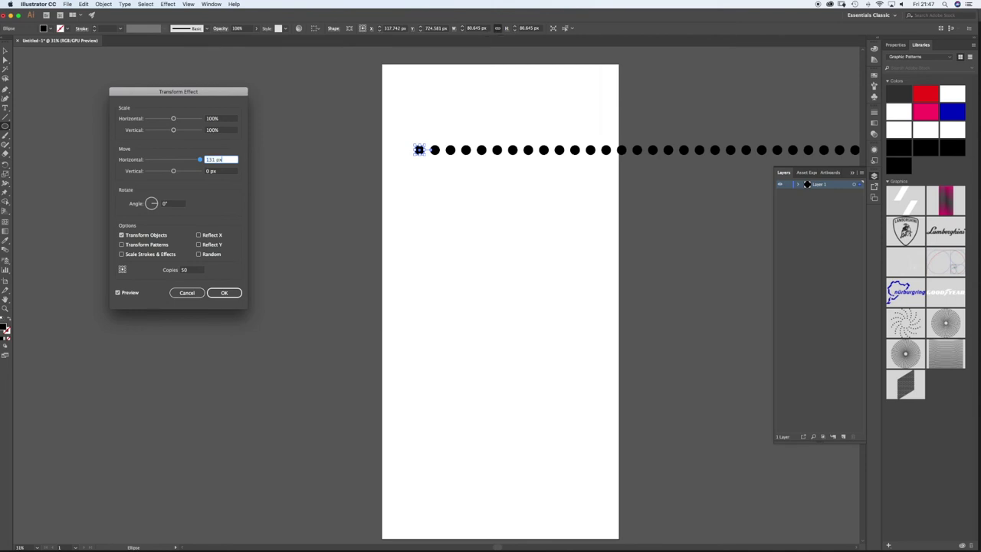
{"action": "type", "text": "160"}
{"action": "key", "text": "Tab"}
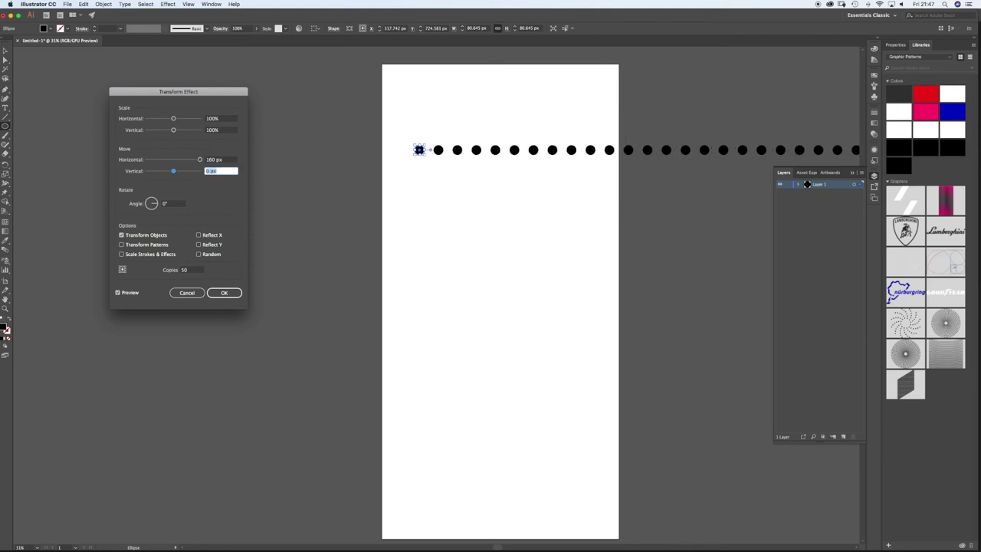
{"action": "key", "text": "Return"}
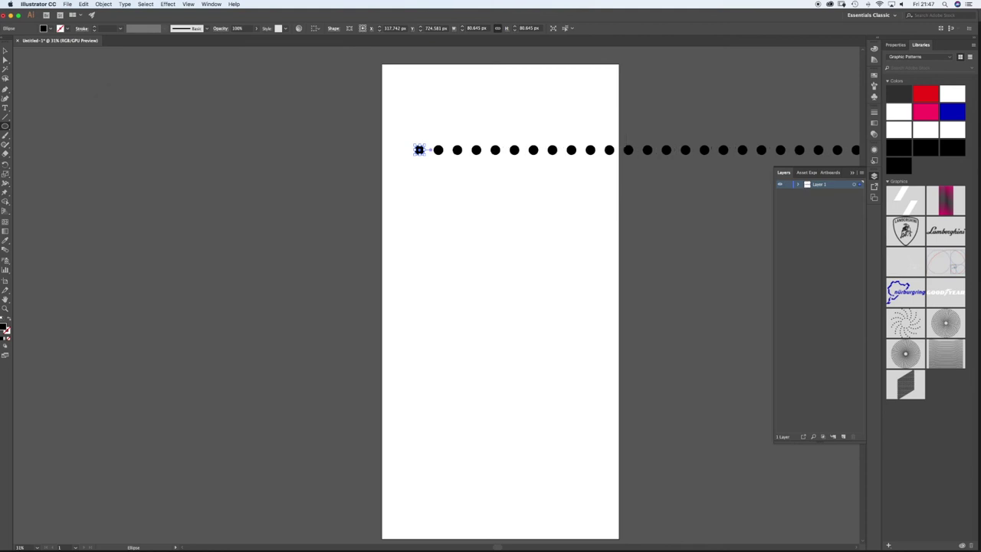
Step: Resize the original circle to 80 × 80 px
{"action": "left_click", "coordinate": [419, 149]}
{"action": "key", "text": "Escape"}
{"action": "left_click", "coordinate": [477, 29]}
{"action": "type", "text": "80"}
{"action": "key", "text": "Return"}
{"action": "key", "text": "super+space"}
{"action": "key", "text": "Escape"}
{"action": "left_click_drag", "start_coordinate": [280, 157], "coordinate": [281, 158]}
{"action": "left_click_drag", "start_coordinate": [368, 148], "coordinate": [403, 149]}
{"action": "key", "text": "super+z"}
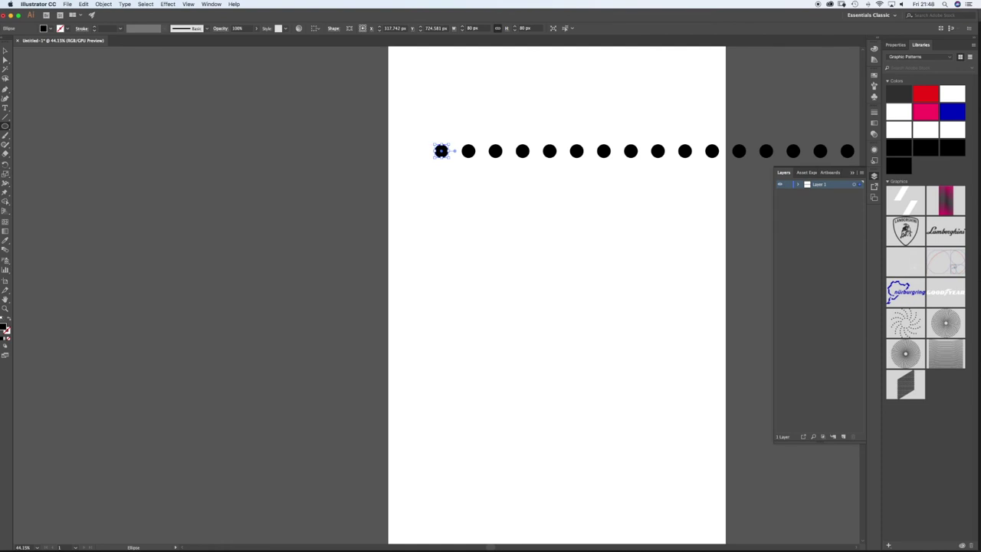
Step: Add a second Transform effect to the dot row with 80 px horizontal and vertical moves and 1 copy, and preview it
{"action": "left_click", "coordinate": [168, 4]}
{"action": "mouse_move", "coordinate": [194, 73]}
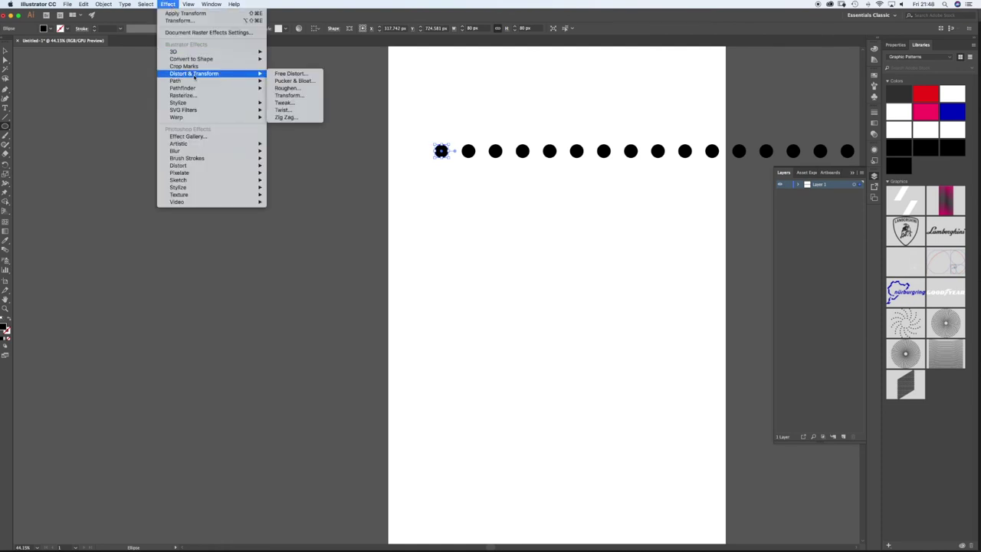
{"action": "left_click", "coordinate": [284, 89]}
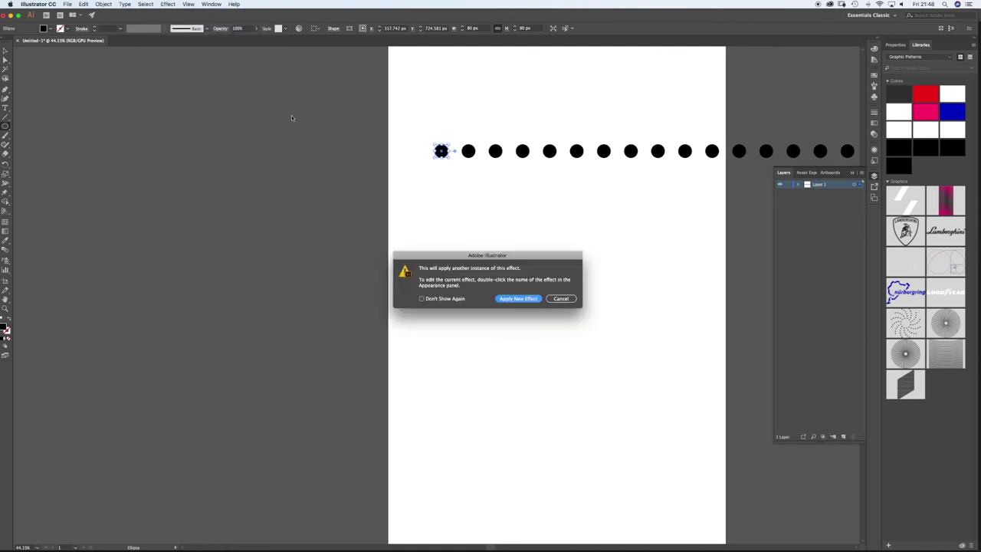
{"action": "left_click", "coordinate": [523, 299]}
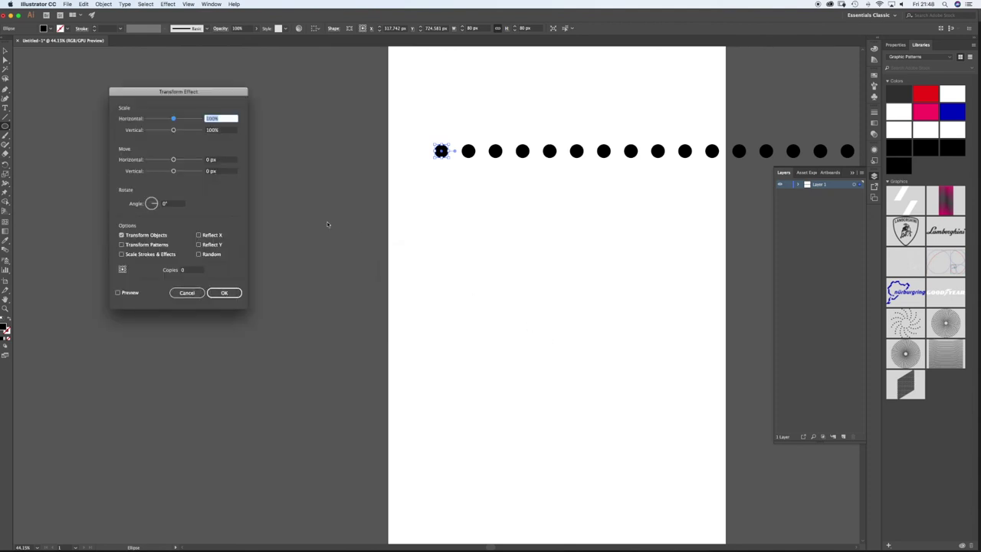
{"action": "left_click", "coordinate": [222, 171]}
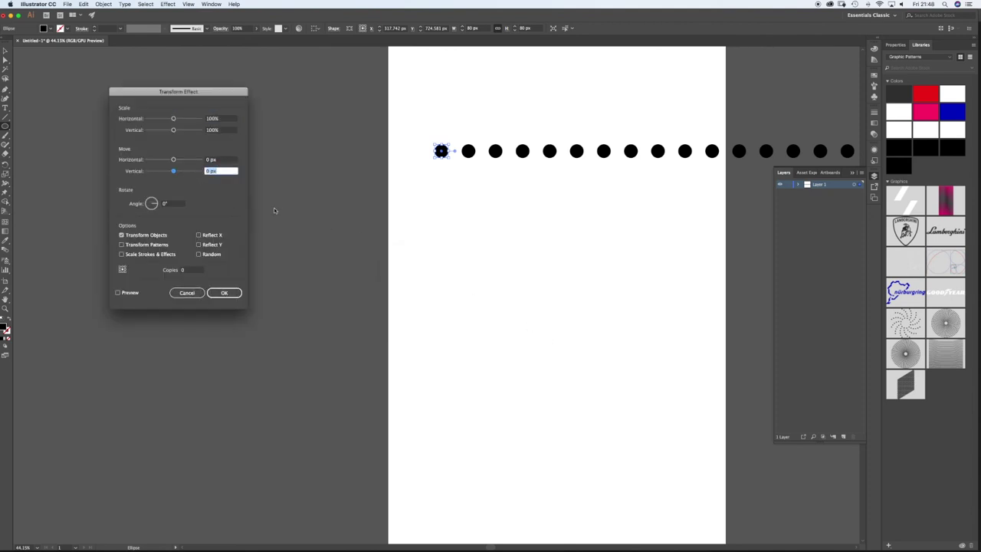
{"action": "type", "text": "4"}
{"action": "left_click", "coordinate": [219, 159]}
{"action": "type", "text": "80"}
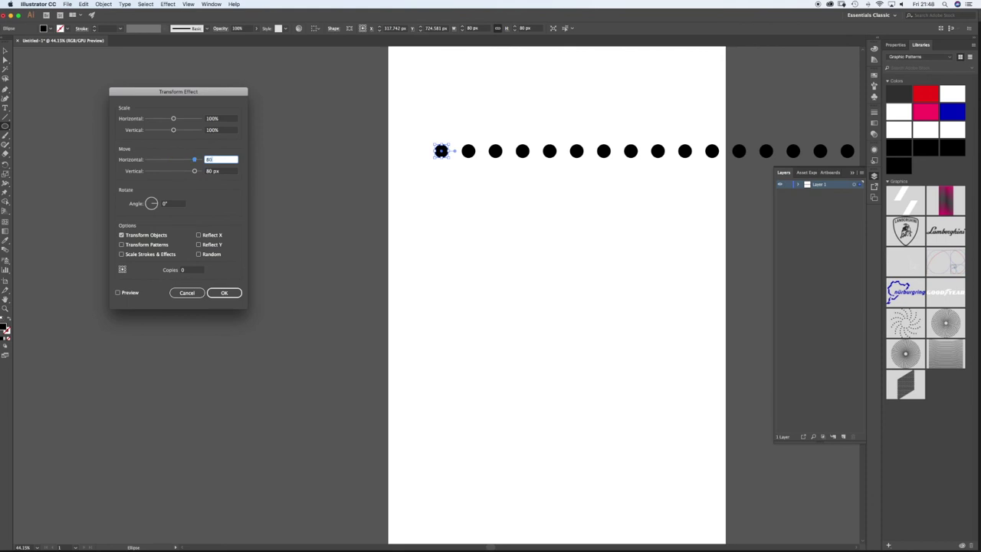
{"action": "key", "text": "Tab"}
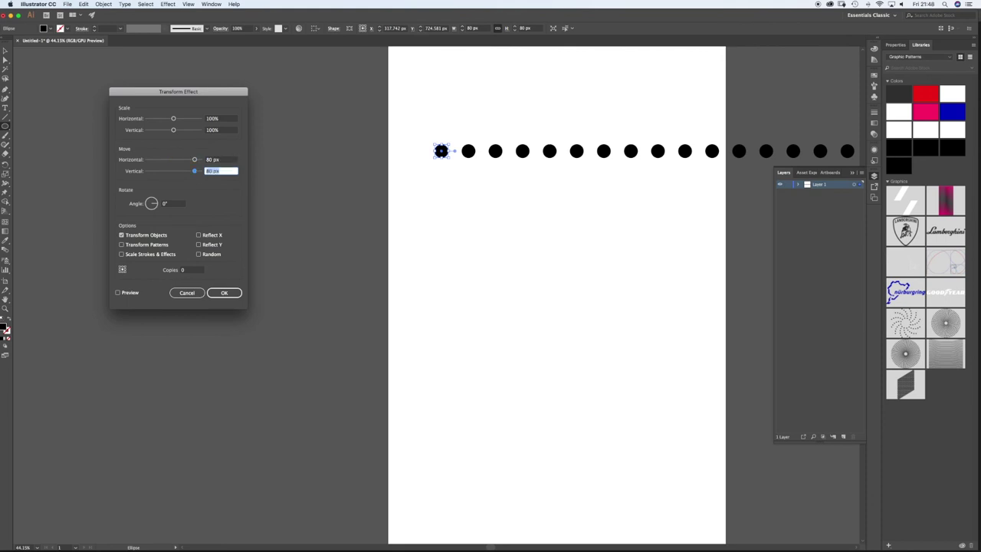
{"action": "left_click", "coordinate": [191, 270]}
{"action": "type", "text": "1"}
{"action": "left_click", "coordinate": [118, 293]}
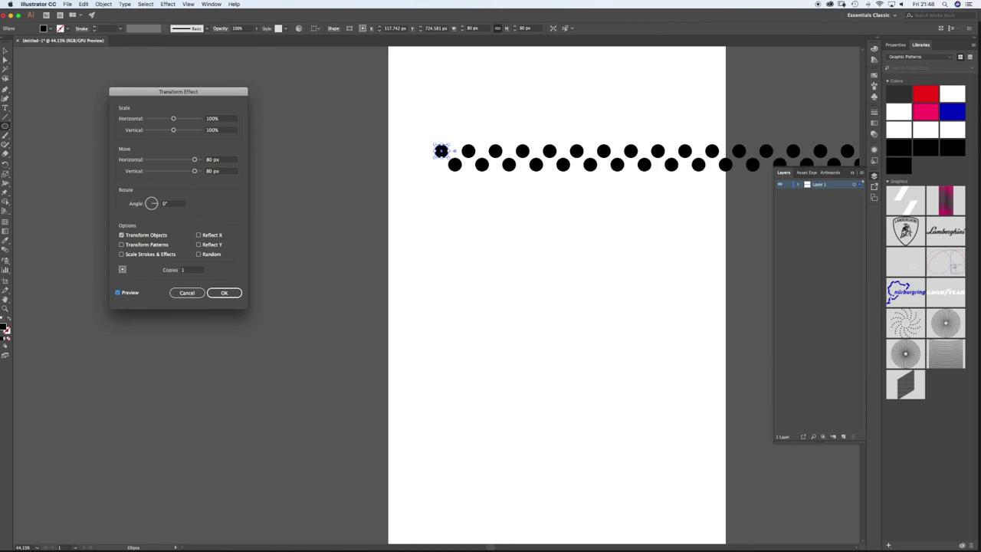
Step: Try a 40 px vertical move for the offset row, set it back to 80 px and apply the effect
{"action": "left_click_drag", "start_coordinate": [222, 171], "coordinate": [204, 171]}
{"action": "type", "text": "40"}
{"action": "key", "text": "Tab"}
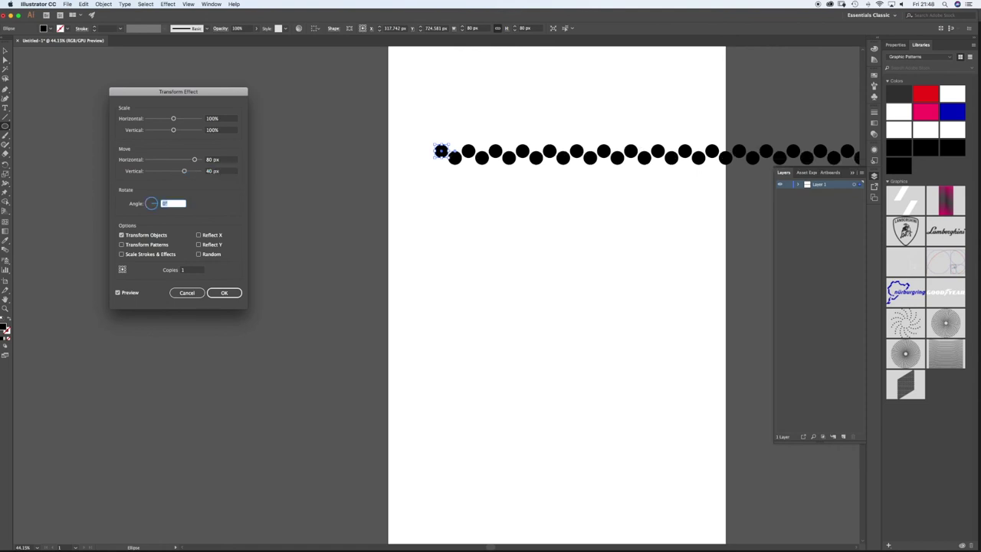
{"action": "key", "text": "shift+Tab"}
{"action": "type", "text": "80"}
{"action": "key", "text": "Tab"}
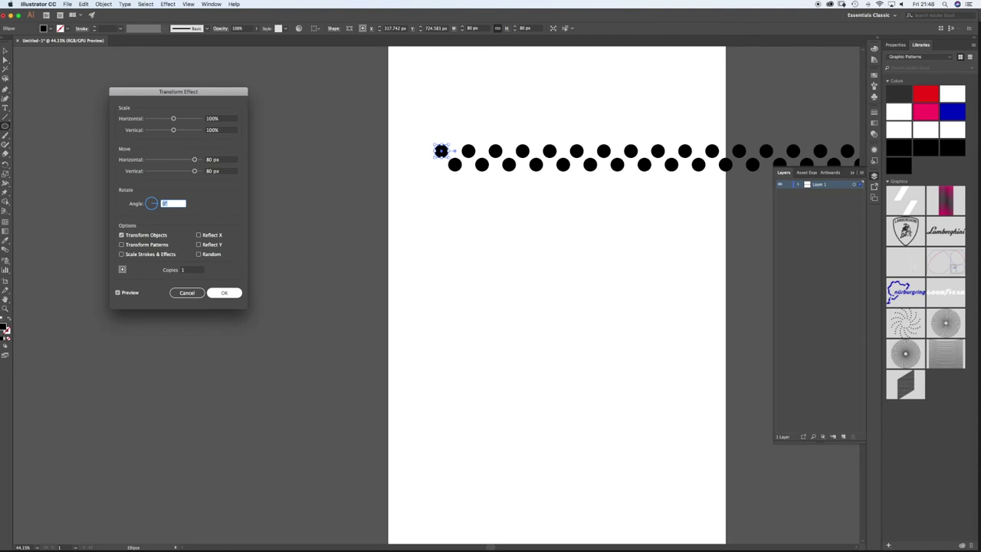
{"action": "key", "text": "Return"}
Step: Apply a third Transform effect to the staggered rows with a vertical move of 160 px and 20 copies
{"action": "left_click", "coordinate": [167, 4]}
{"action": "mouse_move", "coordinate": [194, 73]}
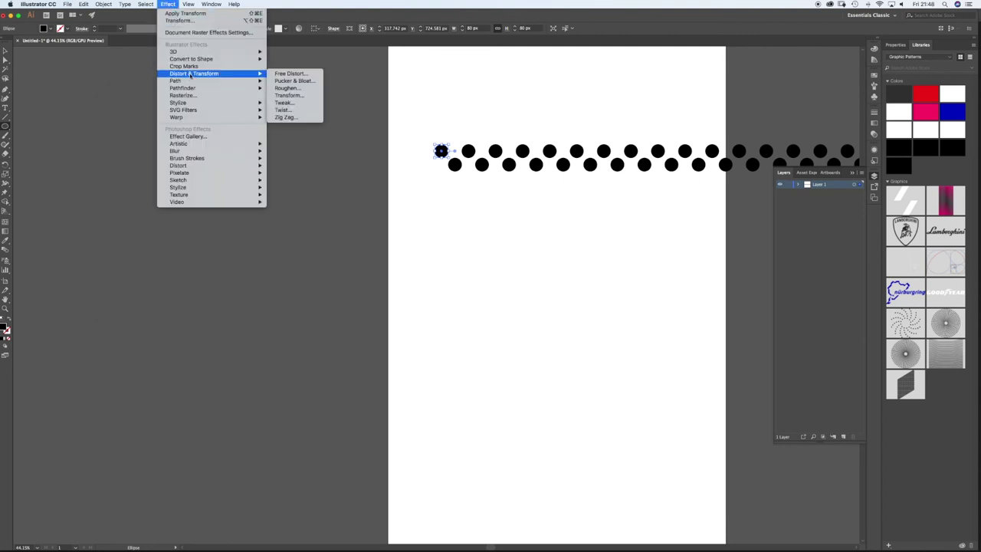
{"action": "left_click", "coordinate": [288, 95]}
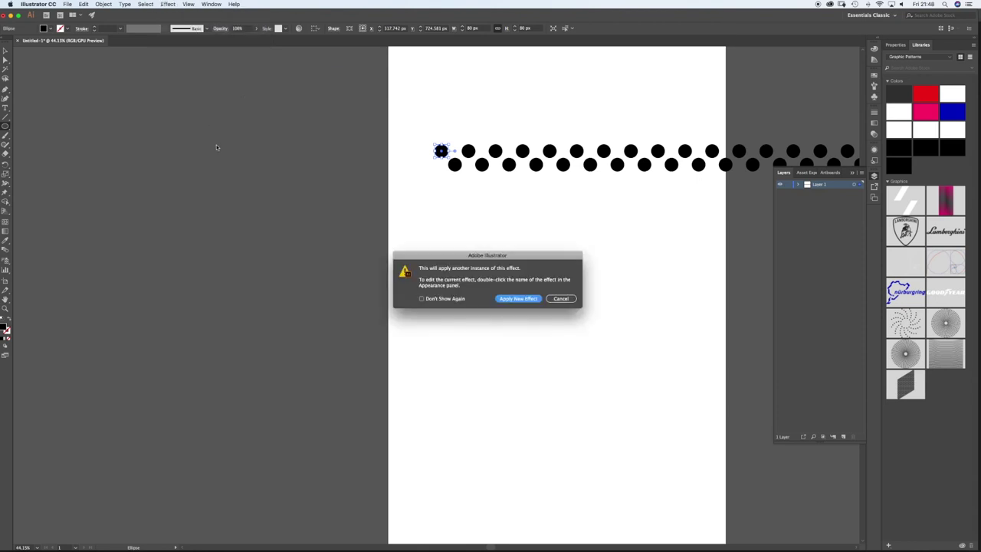
{"action": "key", "text": "Return"}
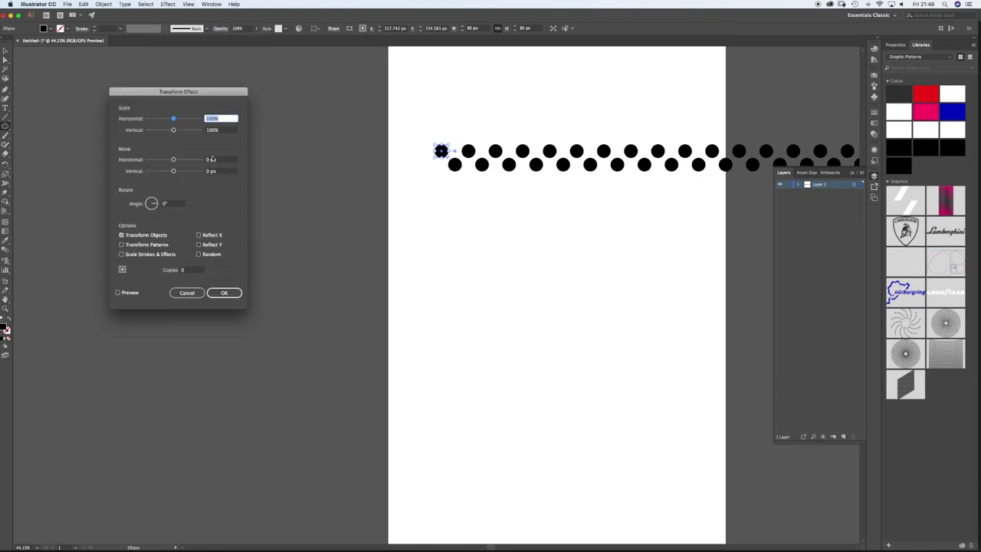
{"action": "left_click", "coordinate": [186, 269]}
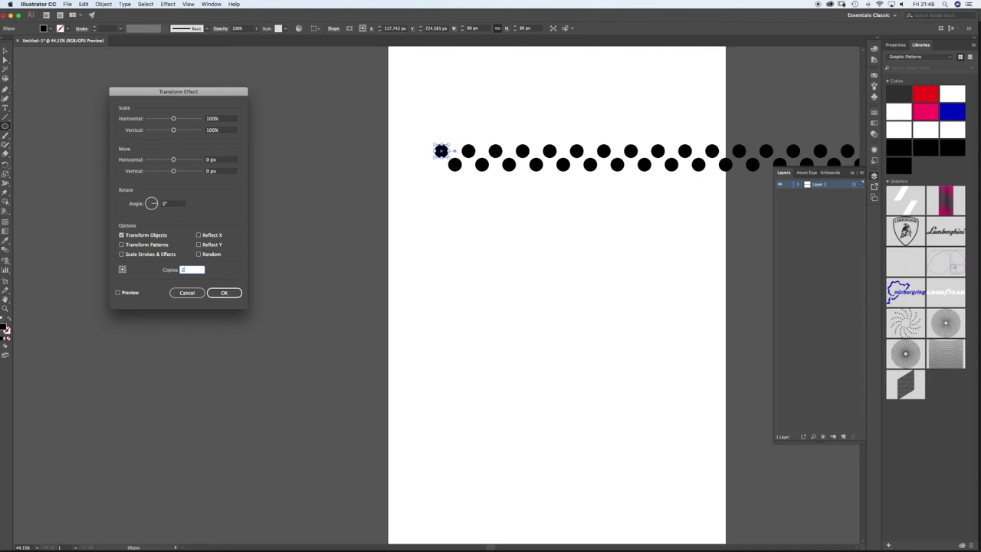
{"action": "key", "text": "Tab"}
{"action": "left_click", "coordinate": [220, 159]}
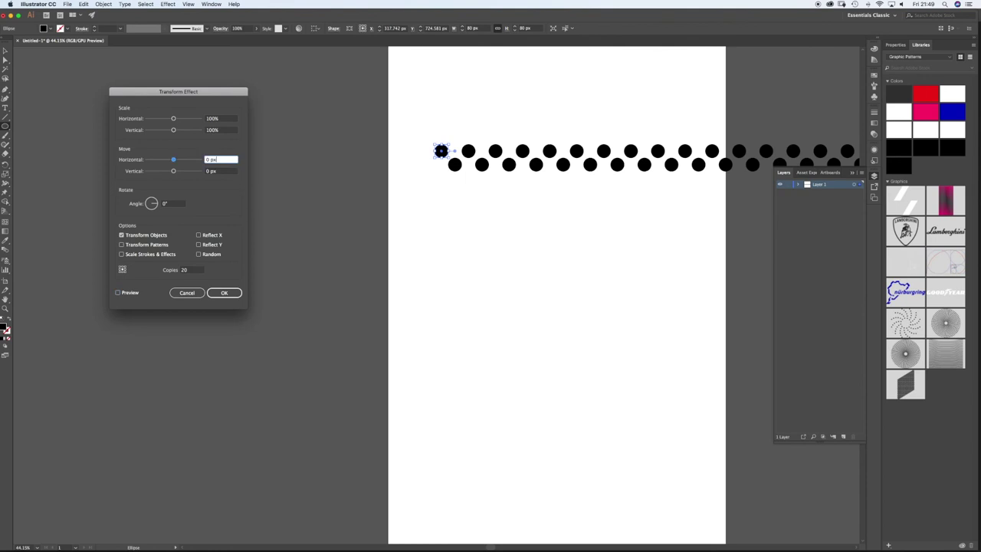
{"action": "key", "text": "Tab"}
{"action": "type", "text": "5"}
{"action": "type", "text": "60"}
{"action": "key", "text": "Tab"}
{"action": "key", "text": "Return"}
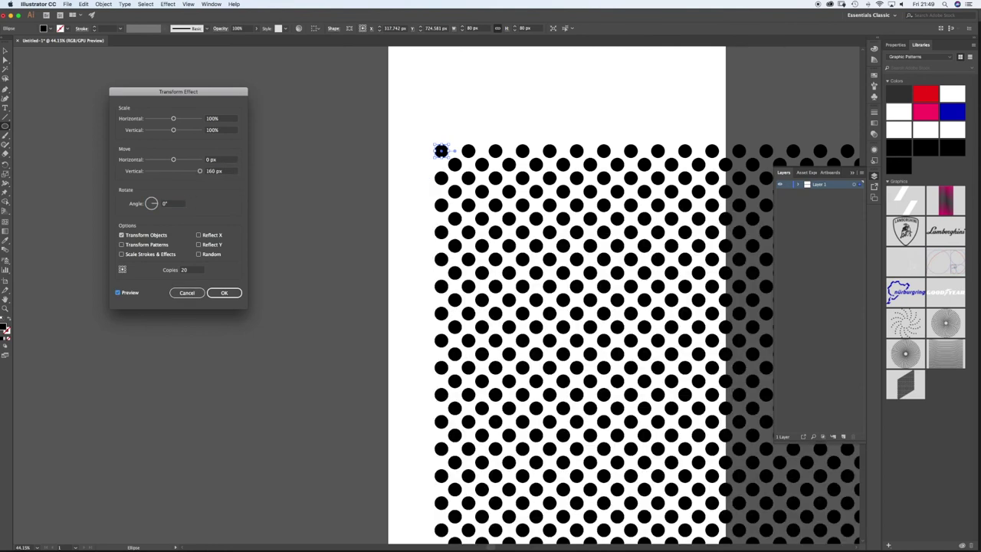
Step: Expand the appearance of the repeated dot pattern into individual shapes
{"action": "key", "text": "super+space"}
{"action": "left_click_drag", "start_coordinate": [520, 269], "coordinate": [189, 234]}
{"action": "left_click", "coordinate": [102, 4]}
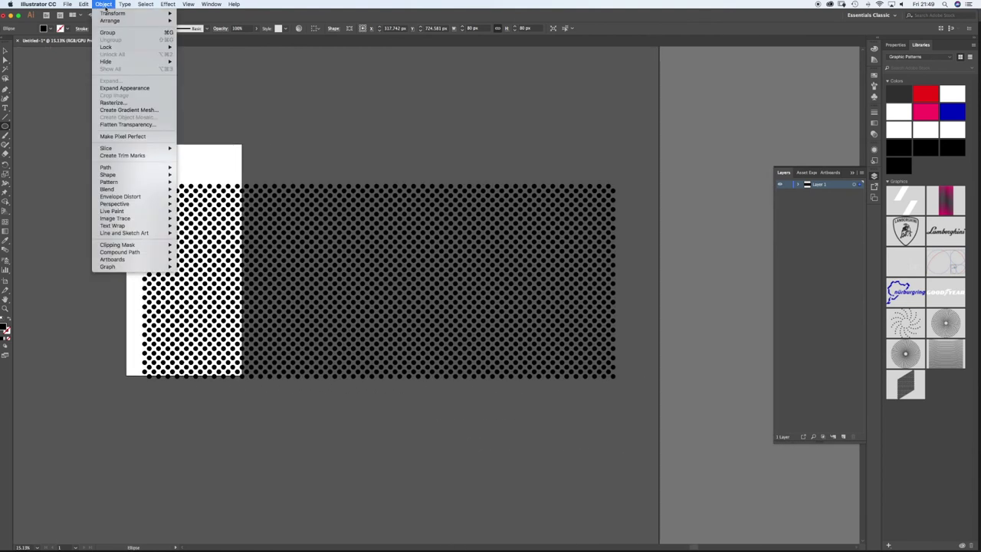
{"action": "mouse_move", "coordinate": [100, 4]}
{"action": "left_click", "coordinate": [124, 88]}
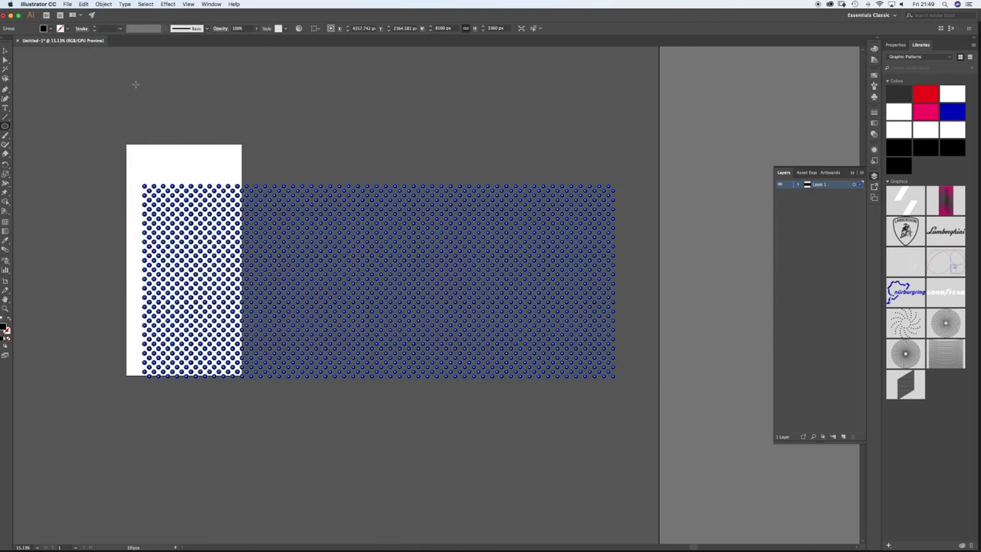
Step: Ungroup the expanded dot pattern and paste it into the tube rendering in Photoshop as a shape layer
{"action": "left_click", "coordinate": [5, 50]}
{"action": "key", "text": "super+shift+g"}
{"action": "key", "text": "a"}
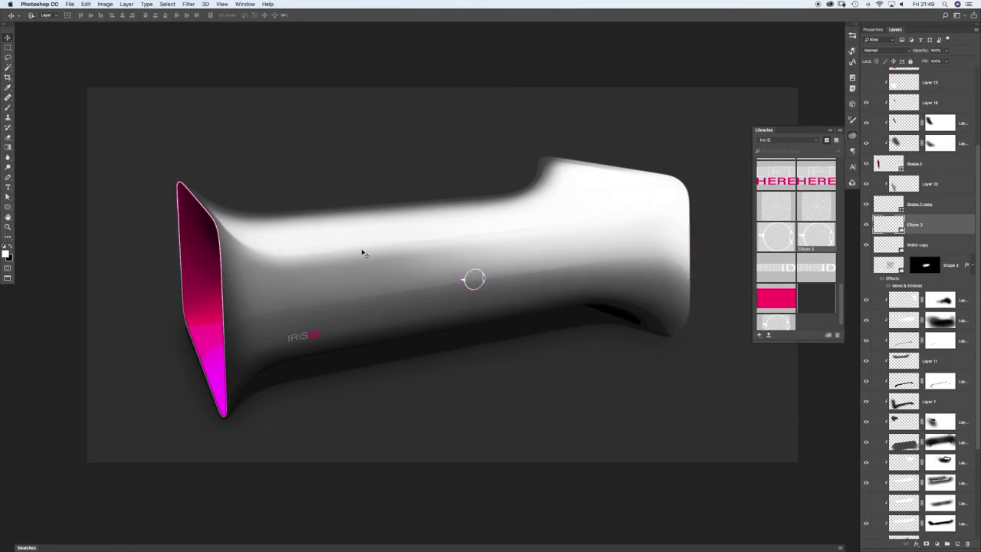
{"action": "key", "text": "super+v"}
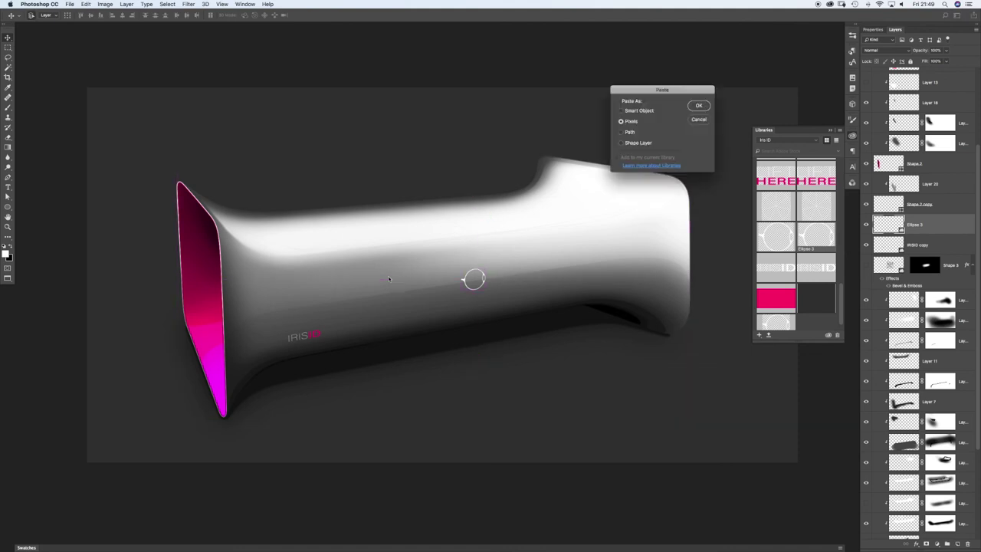
{"action": "left_click", "coordinate": [629, 145]}
{"action": "left_click", "coordinate": [699, 105]}
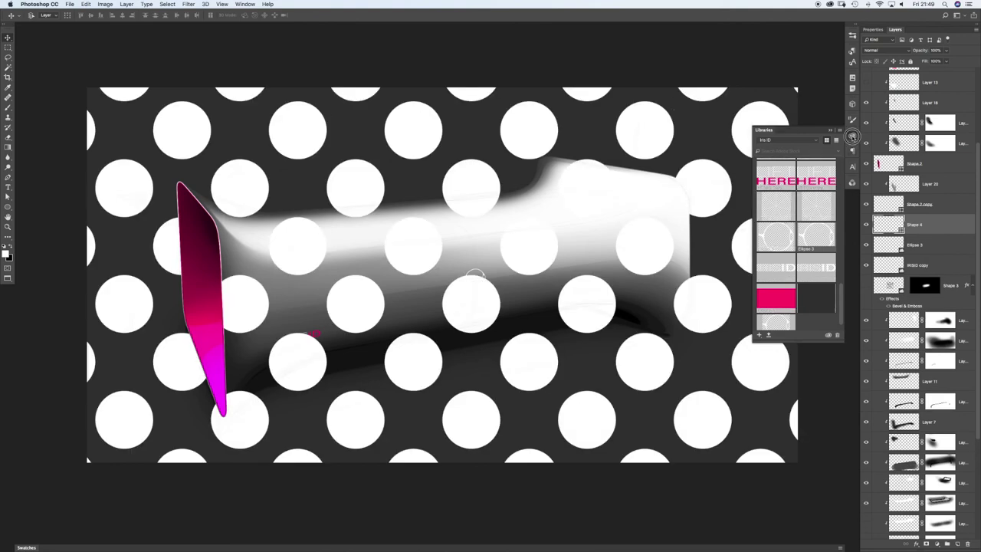
Step: Scale the oversized dot pattern down proportionally about its centre until it covers only the middle of the tube body
{"action": "left_click", "coordinate": [852, 136]}
{"action": "left_click_drag", "start_coordinate": [611, 222], "coordinate": [547, 214]}
{"action": "key", "text": "super+t"}
{"action": "left_click_drag", "start_coordinate": [515, 253], "coordinate": [500, 251]}
{"action": "key", "text": "super+minus"}
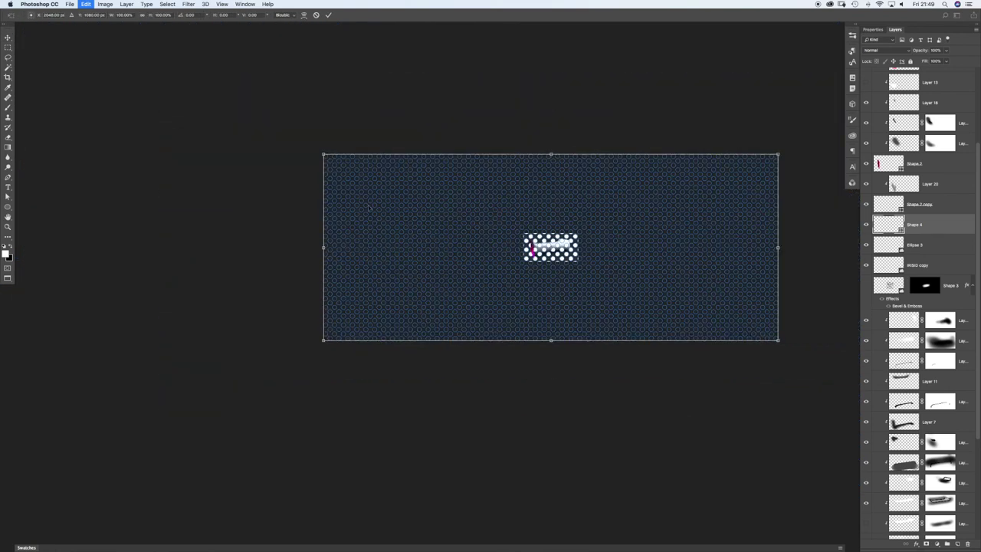
{"action": "left_click_drag", "start_coordinate": [327, 157], "coordinate": [540, 223]}
{"action": "left_click_drag", "start_coordinate": [561, 261], "coordinate": [465, 353]}
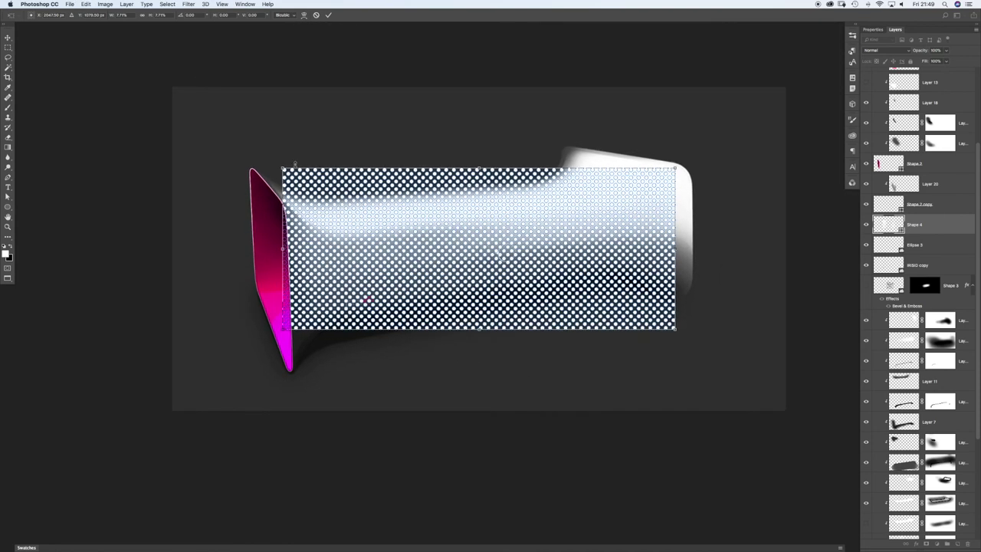
{"action": "left_click_drag", "start_coordinate": [282, 168], "coordinate": [394, 205]}
{"action": "mouse_move", "coordinate": [547, 241]}
{"action": "left_mouse_down"}
{"action": "mouse_move", "coordinate": [565, 241]}
{"action": "mouse_move", "coordinate": [548, 247]}
{"action": "left_mouse_up"}
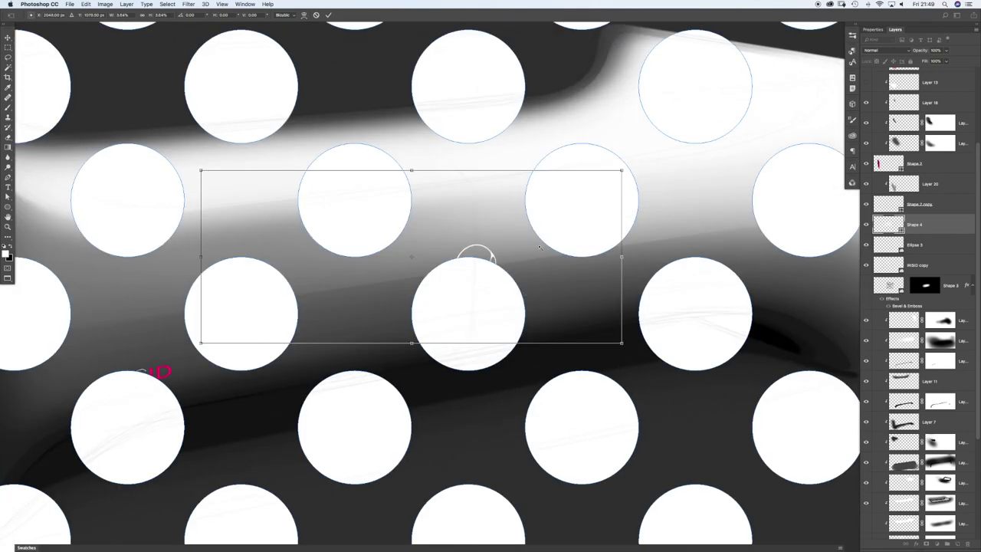
{"action": "key", "text": "Return"}
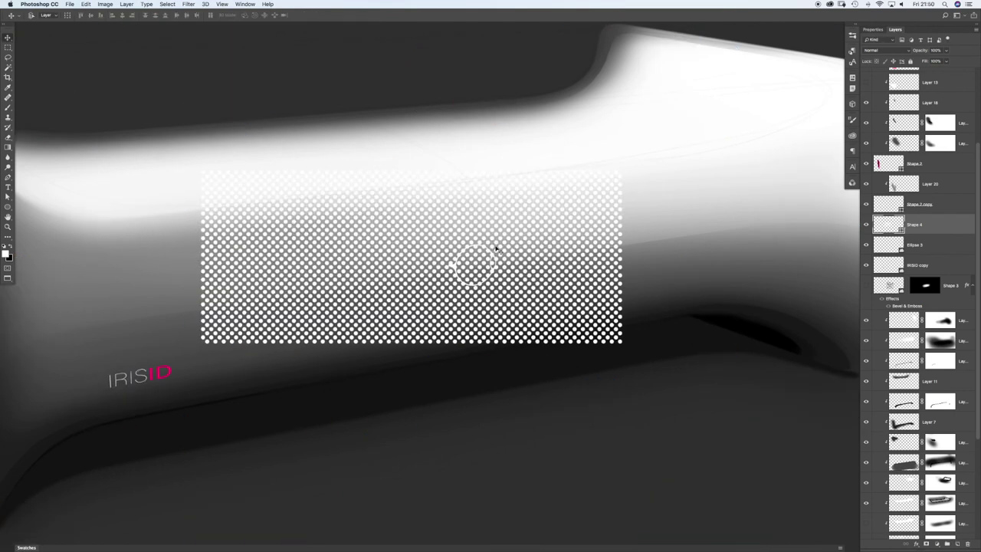
Step: Duplicate the dot pattern horizontally to the right so the copy continues the dot grid seamlessly from the original
{"action": "mouse_move", "coordinate": [265, 232]}
{"action": "left_mouse_down"}
{"action": "mouse_move", "coordinate": [388, 227]}
{"action": "mouse_move", "coordinate": [668, 242]}
{"action": "left_mouse_up"}
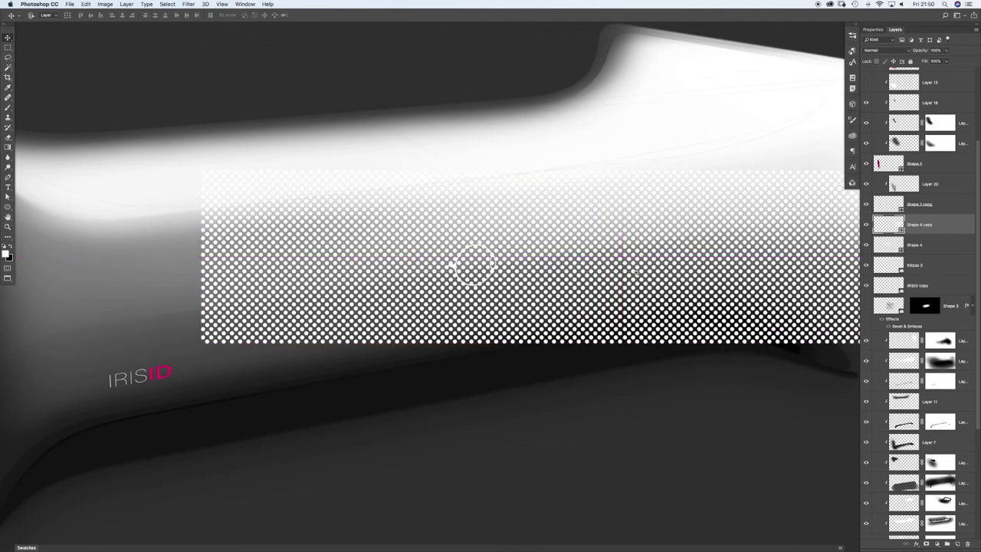
{"action": "scroll", "coordinate": [627, 269], "scroll_direction": "up", "scroll_amount": 6}
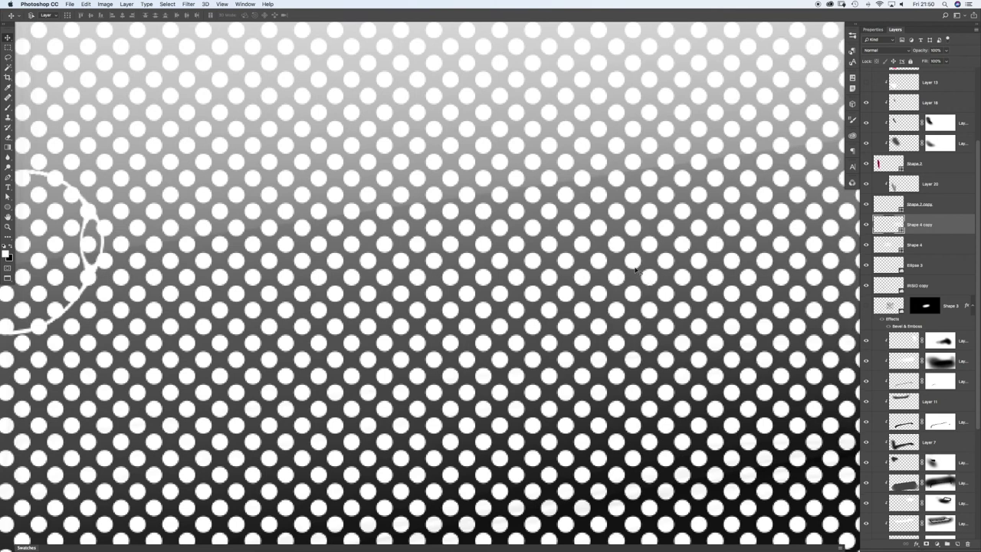
{"action": "key", "text": "super+space"}
{"action": "left_click", "coordinate": [619, 269]}
{"action": "key", "text": "super+space"}
{"action": "left_click", "coordinate": [584, 275], "text": "super"}
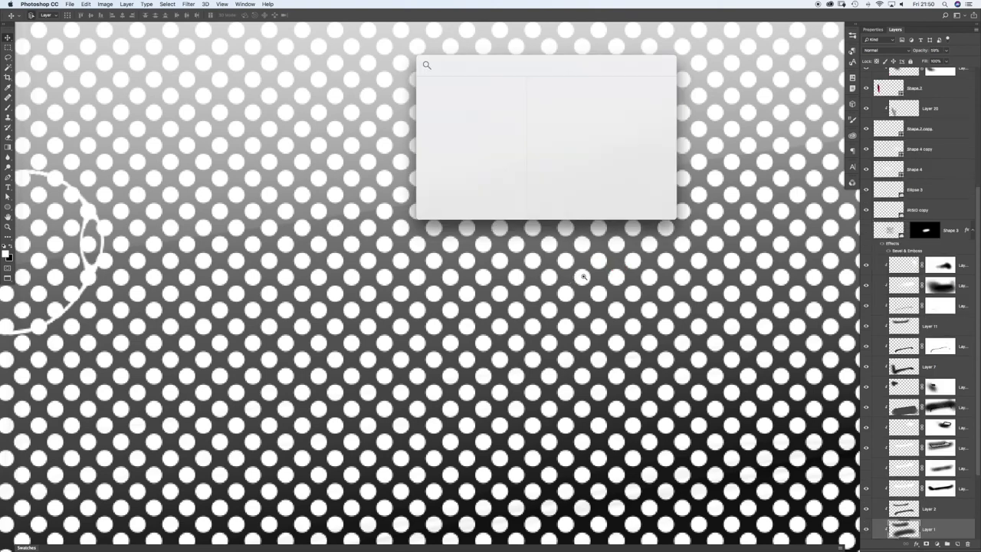
{"action": "left_click_drag", "start_coordinate": [585, 276], "coordinate": [548, 274]}
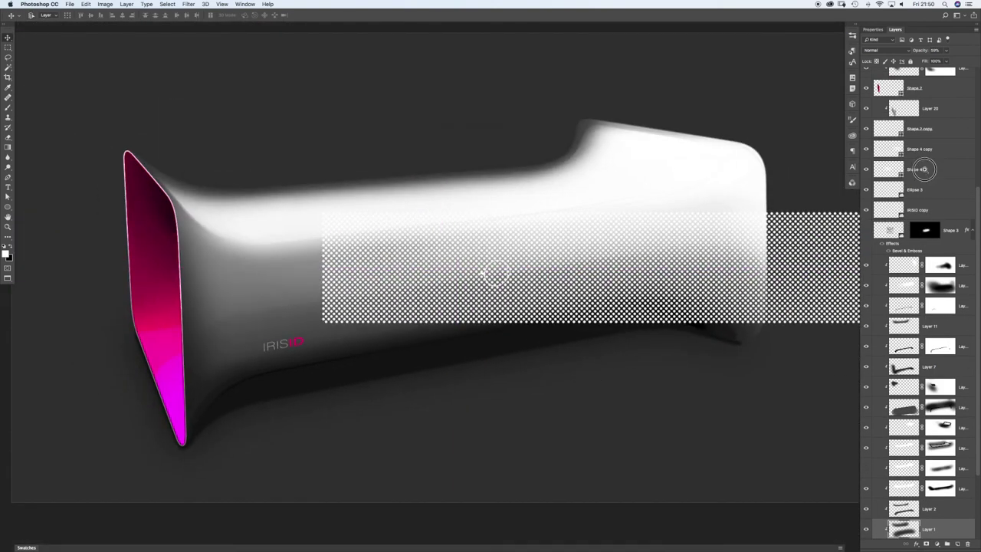
Step: Merge the Shape 4 and Shape 4 copy layers into a single shape layer
{"action": "left_click", "coordinate": [923, 170]}
{"action": "left_click", "coordinate": [926, 154], "text": "shift"}
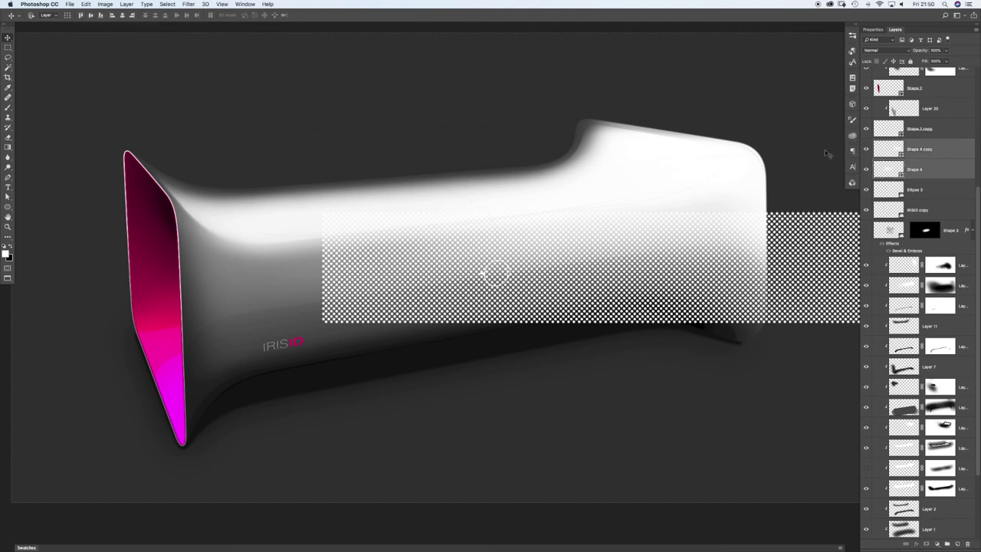
{"action": "left_click", "coordinate": [866, 150]}
{"action": "left_click", "coordinate": [866, 150]}
{"action": "right_click", "coordinate": [927, 153]}
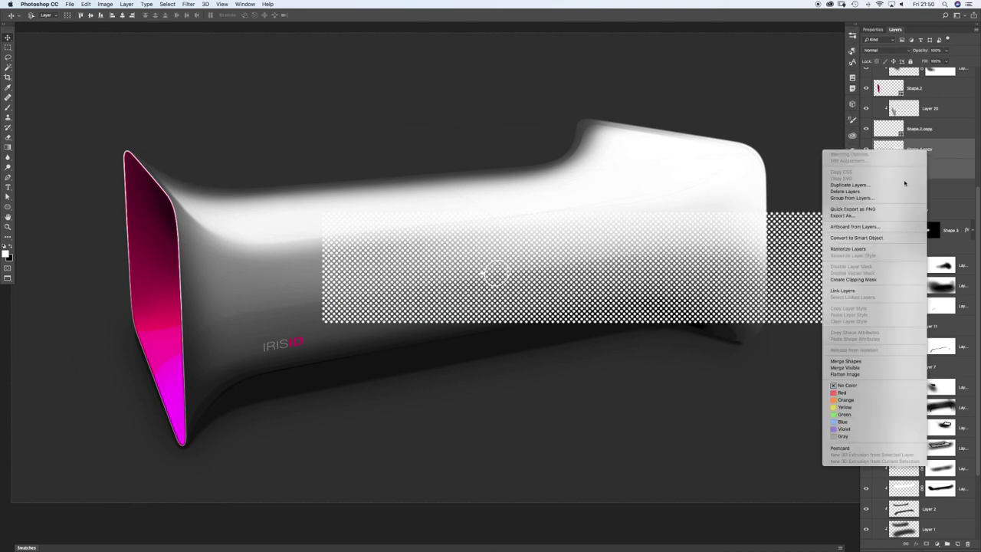
{"action": "left_click", "coordinate": [855, 360]}
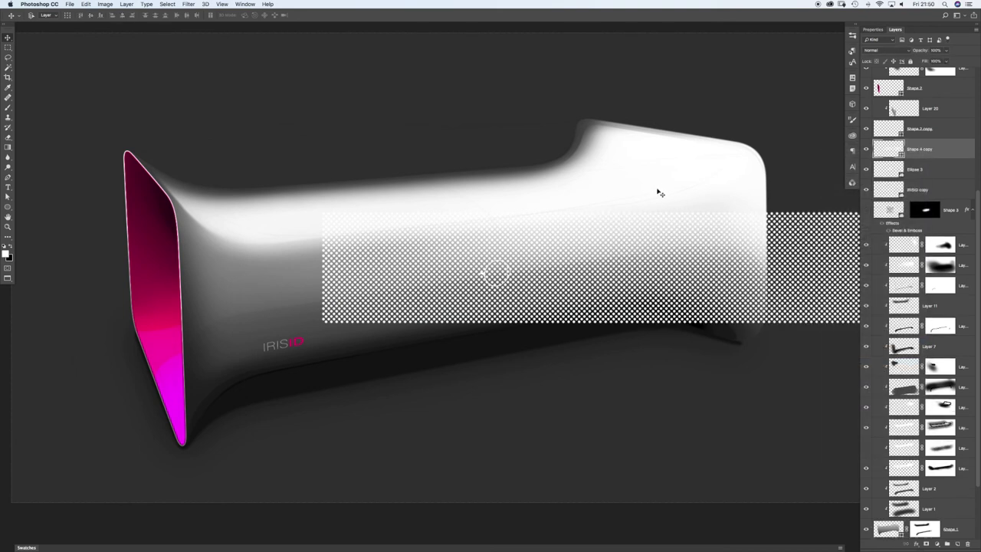
Step: Scale the merged dot strip down proportionally and centre it on the tube body around the ring graphic
{"action": "scroll", "coordinate": [690, 142], "scroll_direction": "right", "scroll_amount": 5}
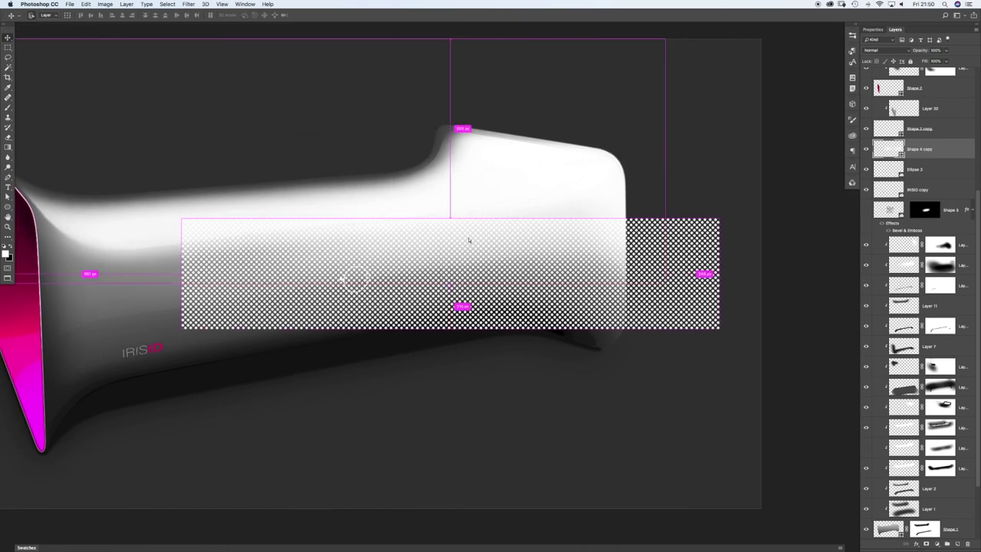
{"action": "key", "text": "super+t"}
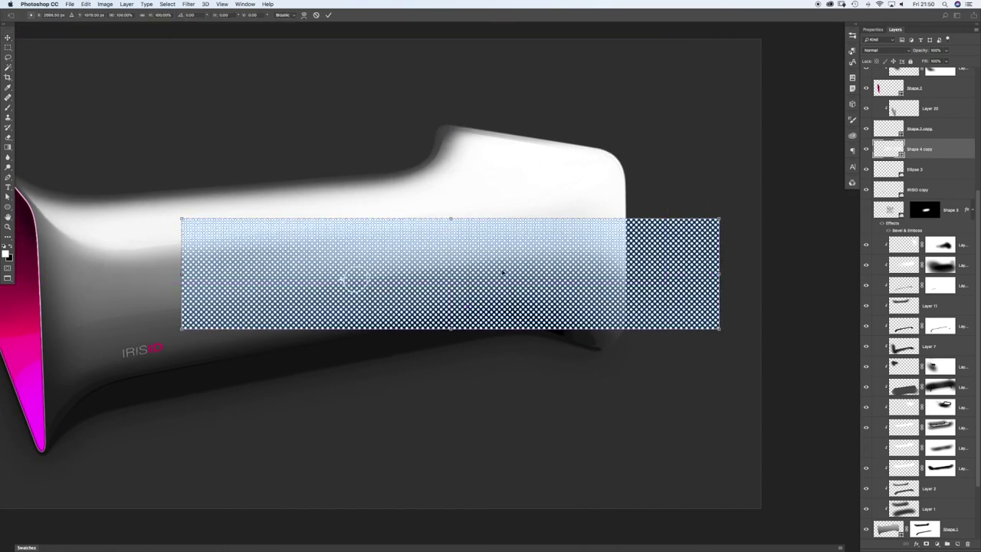
{"action": "left_click_drag", "start_coordinate": [471, 268], "coordinate": [367, 278]}
{"action": "left_click_drag", "start_coordinate": [80, 223], "coordinate": [169, 307]}
{"action": "key", "text": "super+z"}
{"action": "key", "text": "Return"}
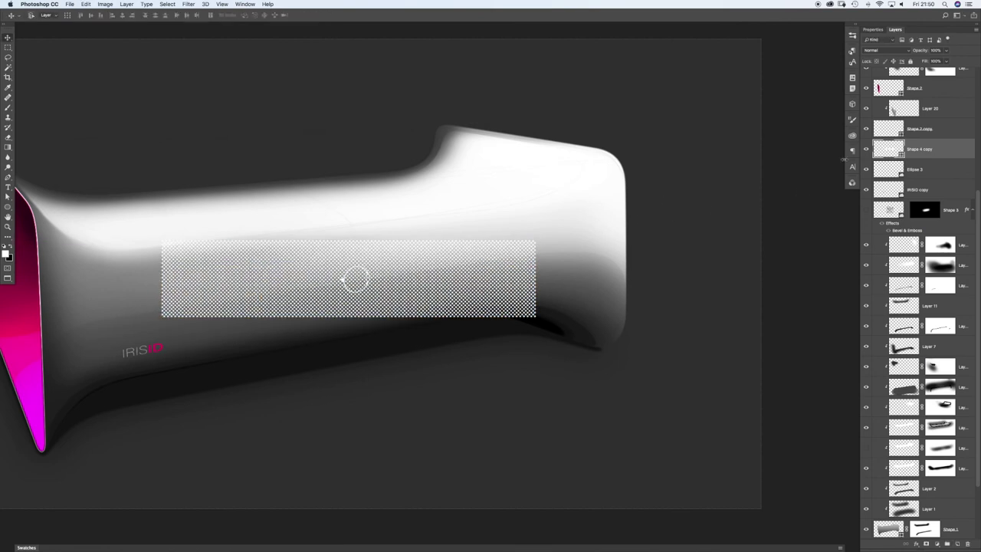
Step: Save the merged dot pattern as a graphic in the Graphic Patterns library
{"action": "left_click", "coordinate": [853, 135]}
{"action": "left_click", "coordinate": [783, 144]}
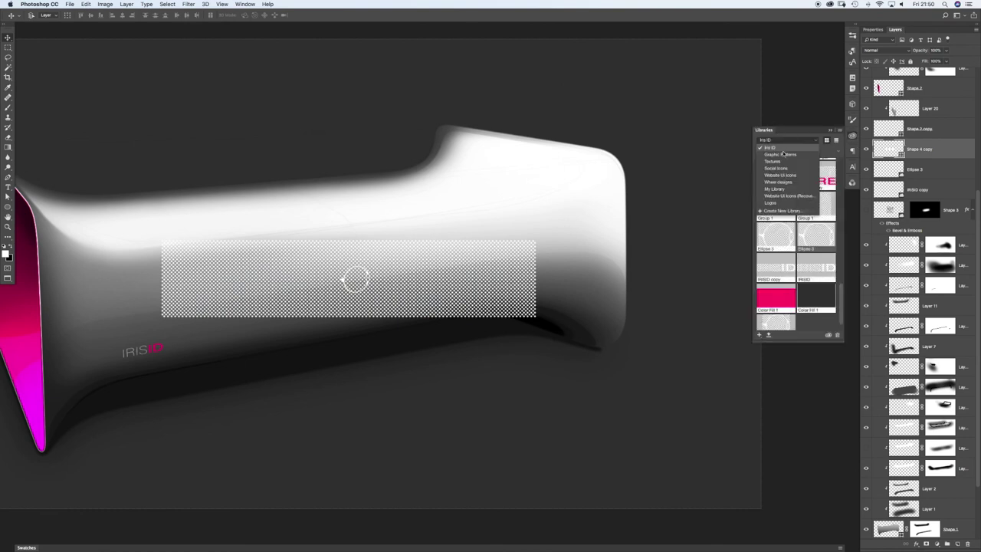
{"action": "left_click", "coordinate": [776, 154]}
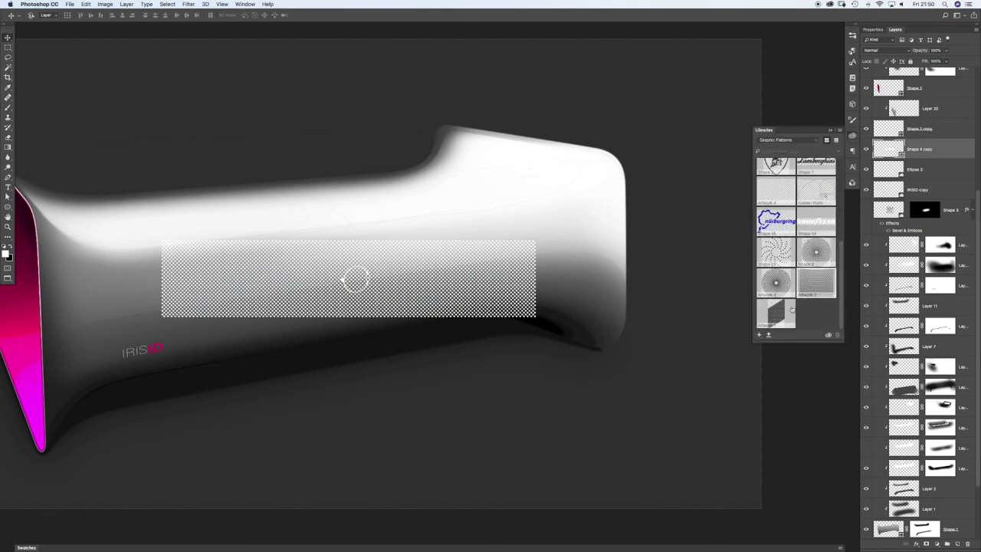
{"action": "left_click", "coordinate": [758, 334]}
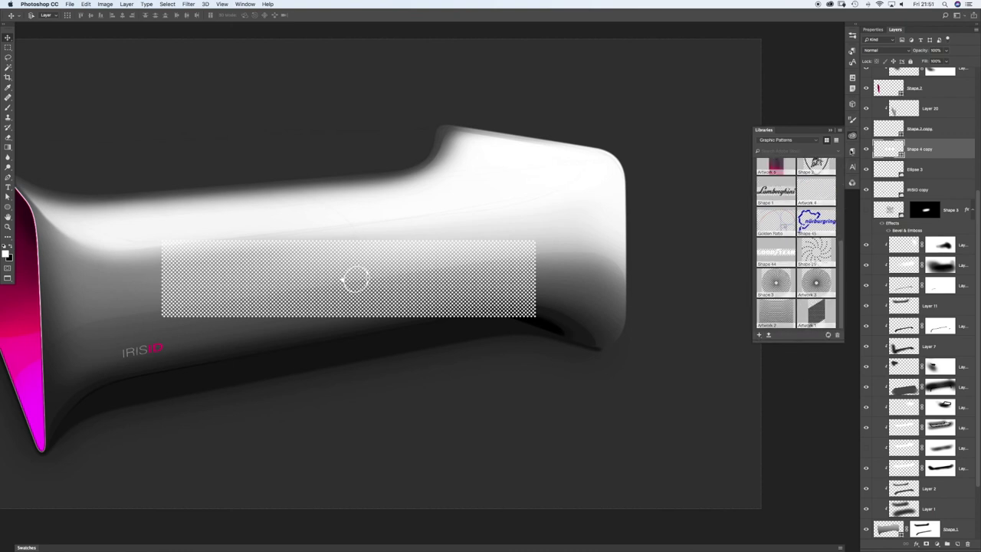
{"action": "left_click", "coordinate": [830, 131]}
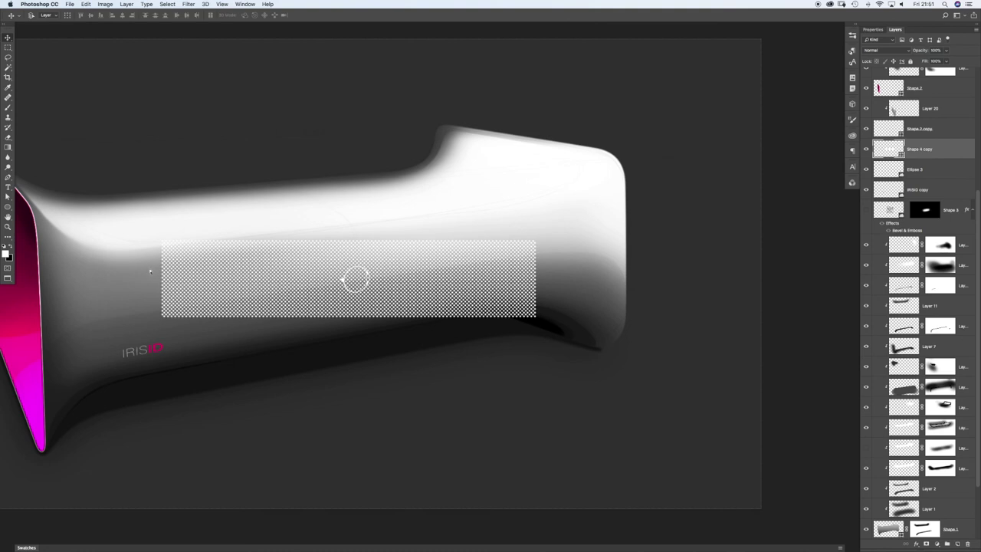
Step: Skew the dot pattern vertically from both ends so it slopes upward to the right along the tube
{"action": "key", "text": "super+t"}
{"action": "left_click_drag", "start_coordinate": [161, 274], "coordinate": [244, 278]}
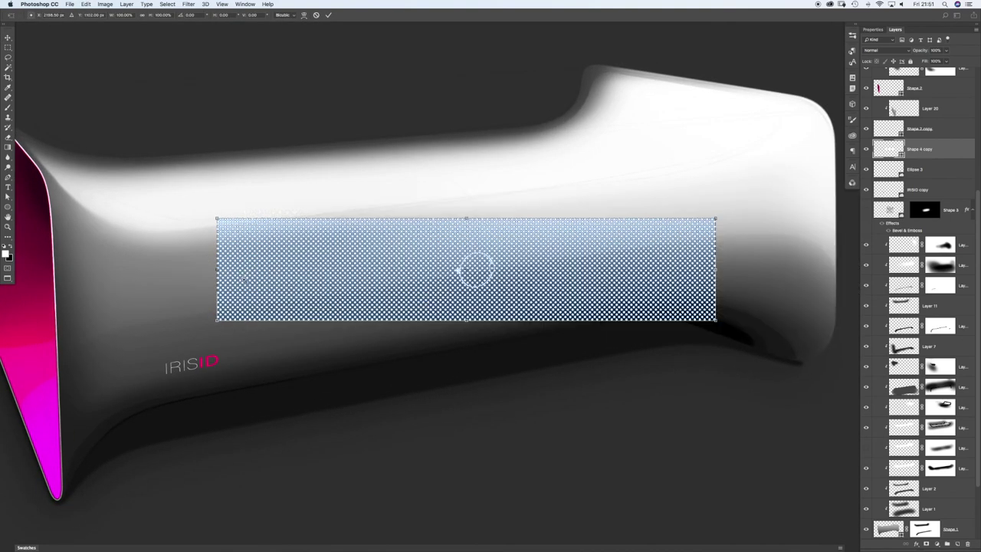
{"action": "left_click_drag", "start_coordinate": [716, 270], "coordinate": [713, 238]}
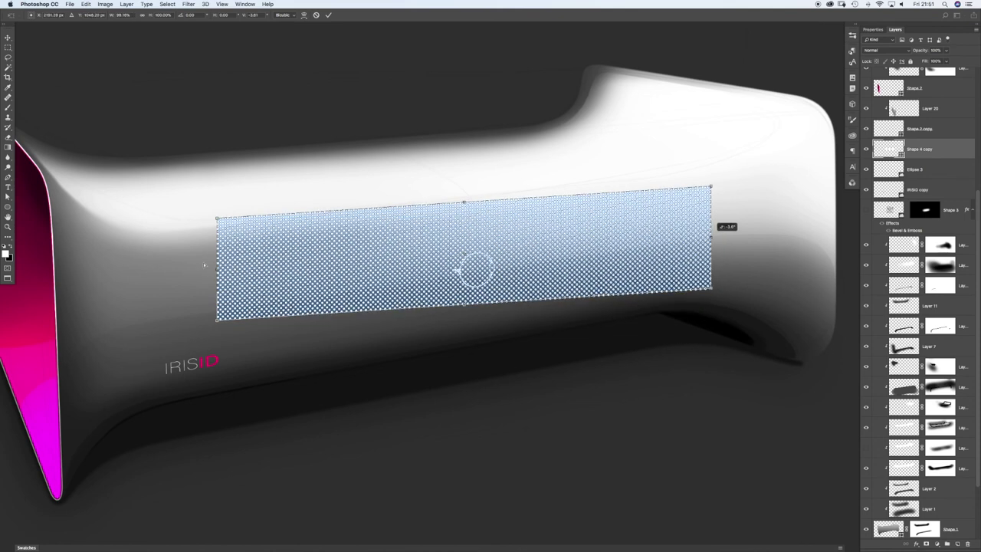
{"action": "left_click_drag", "start_coordinate": [217, 269], "coordinate": [238, 302]}
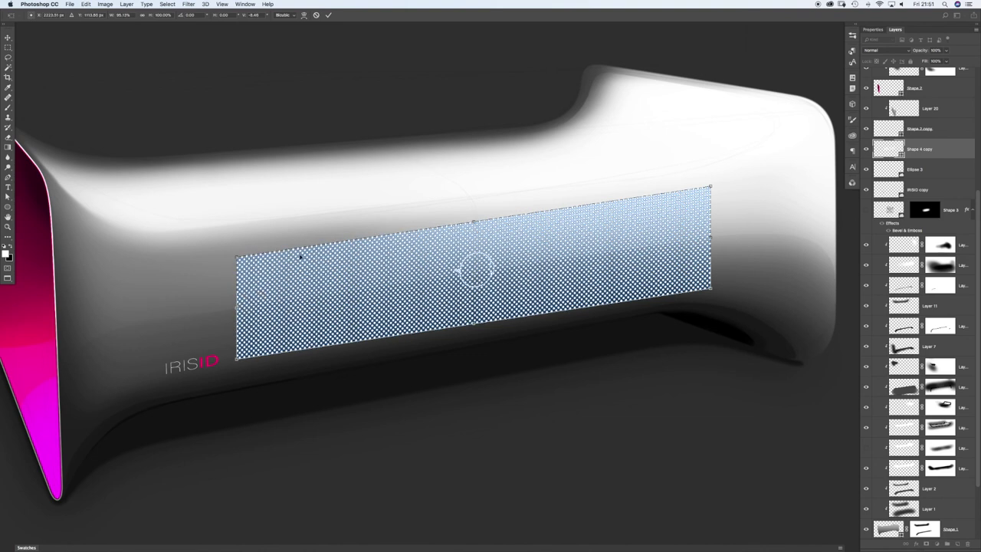
Step: Distort the dot pattern's corners and shorten its right end so it tapers with the tube's perspective, and apply the transform
{"action": "left_click_drag", "start_coordinate": [236, 258], "coordinate": [237, 248]}
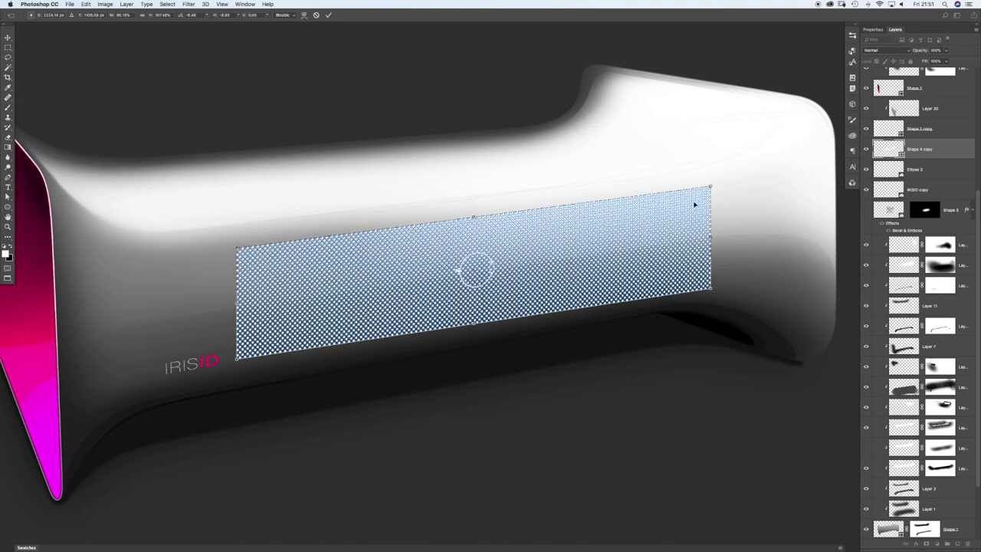
{"action": "left_click_drag", "start_coordinate": [713, 188], "coordinate": [713, 190]}
{"action": "left_click_drag", "start_coordinate": [710, 289], "coordinate": [708, 275]}
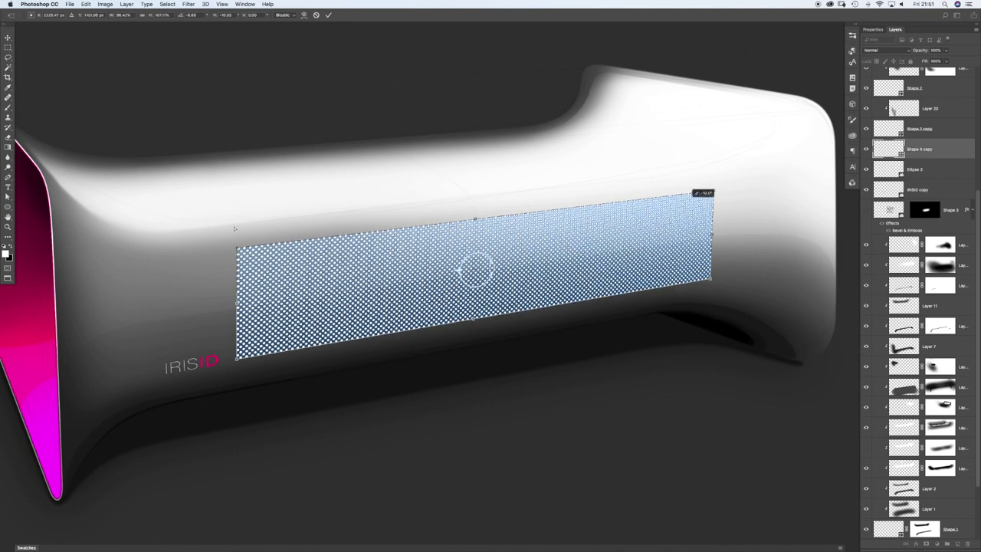
{"action": "left_click_drag", "start_coordinate": [713, 188], "coordinate": [715, 185]}
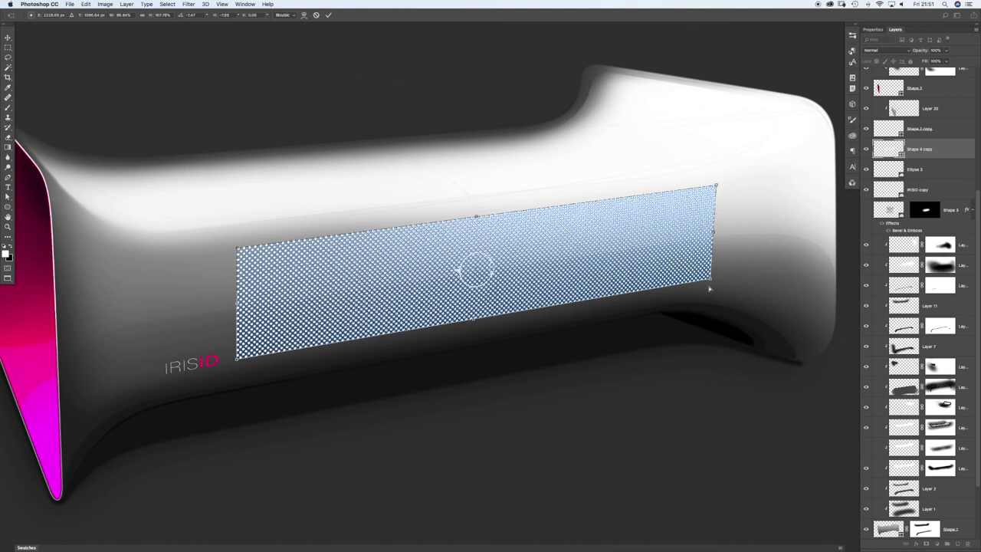
{"action": "left_click_drag", "start_coordinate": [713, 231], "coordinate": [678, 239]}
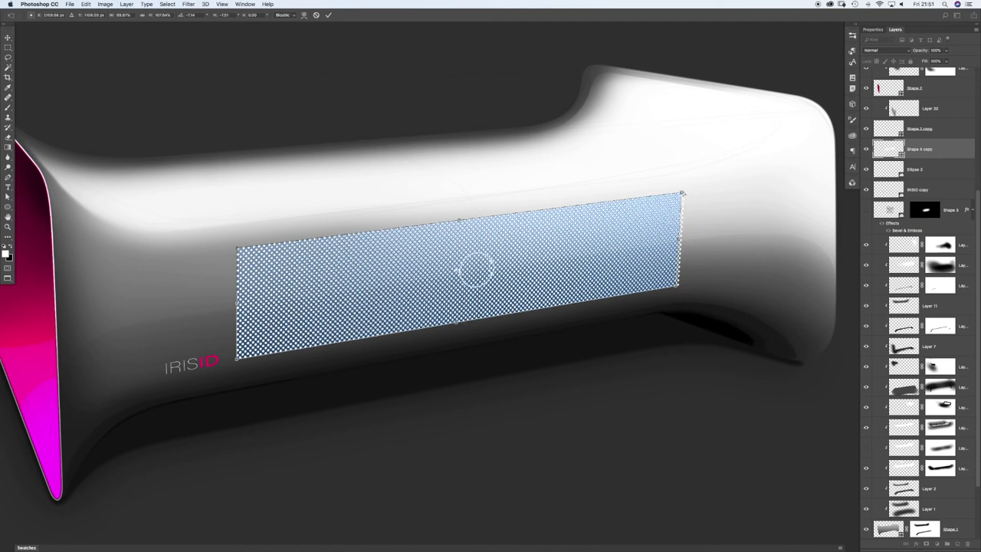
{"action": "left_click_drag", "start_coordinate": [681, 192], "coordinate": [681, 191]}
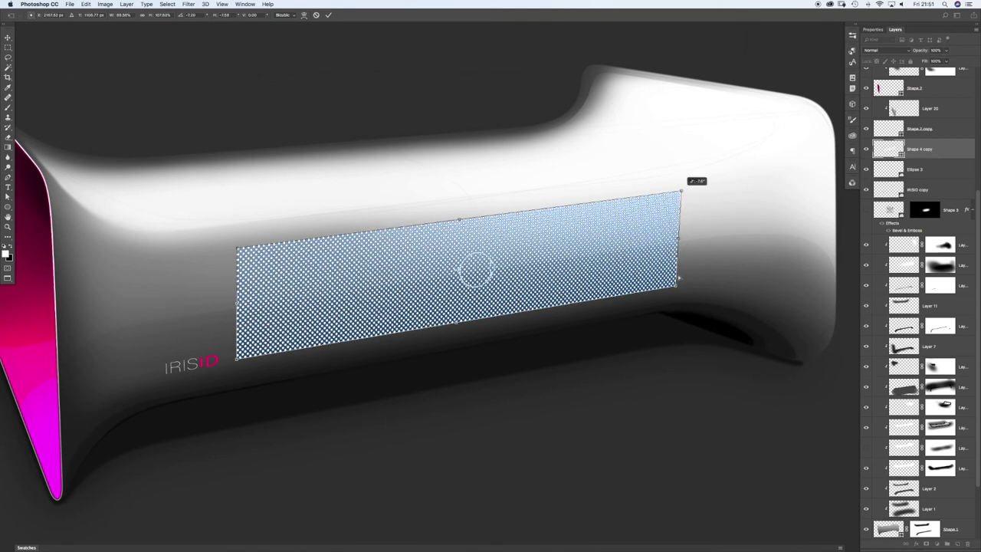
{"action": "mouse_move", "coordinate": [679, 239]}
{"action": "left_mouse_down"}
{"action": "mouse_move", "coordinate": [677, 229]}
{"action": "mouse_move", "coordinate": [672, 249]}
{"action": "left_mouse_up"}
{"action": "left_click_drag", "start_coordinate": [237, 249], "coordinate": [237, 251]}
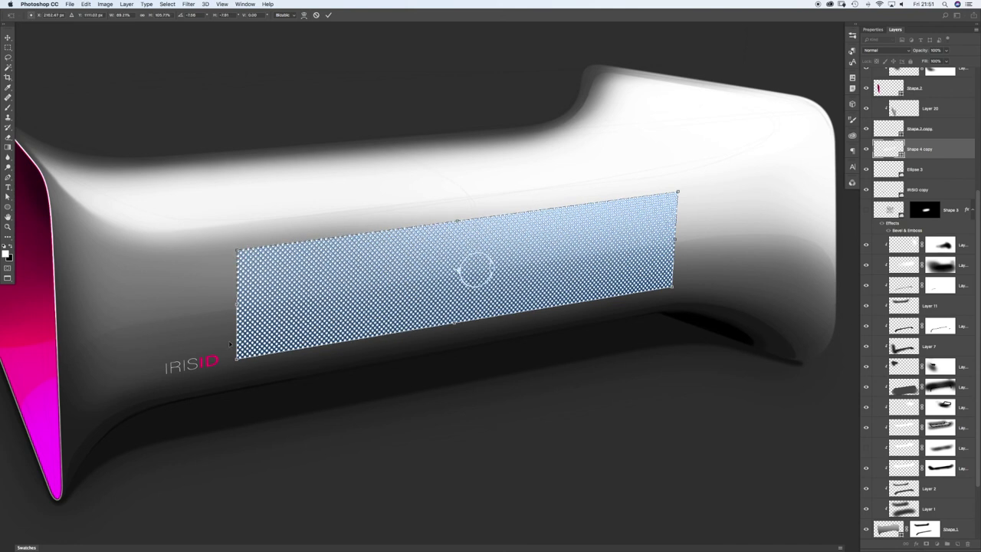
{"action": "key", "text": "Return"}
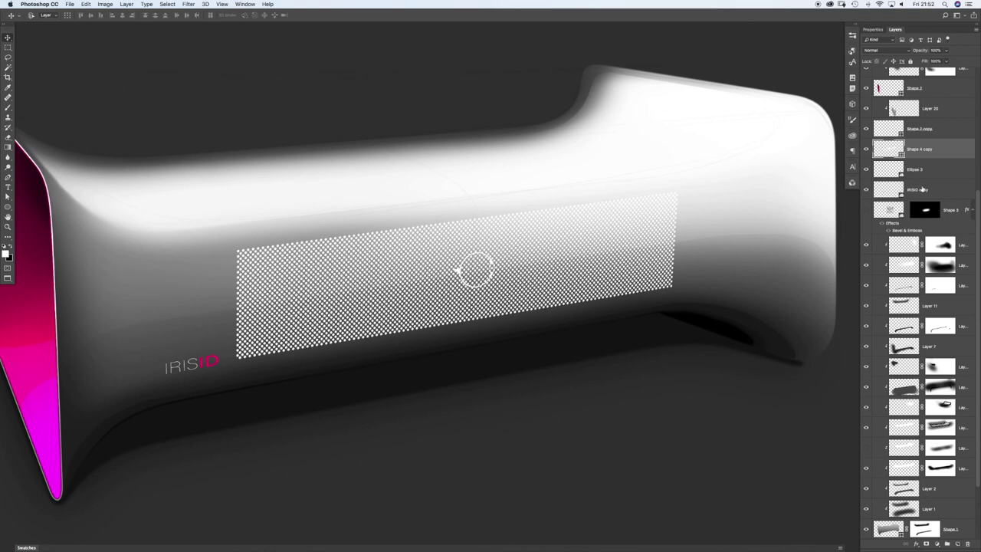
Step: Nudge the IRISID logo slightly right, closer to the lower-left corner of the dot pattern
{"action": "left_click", "coordinate": [922, 188]}
{"action": "left_click_drag", "start_coordinate": [203, 359], "coordinate": [206, 360]}
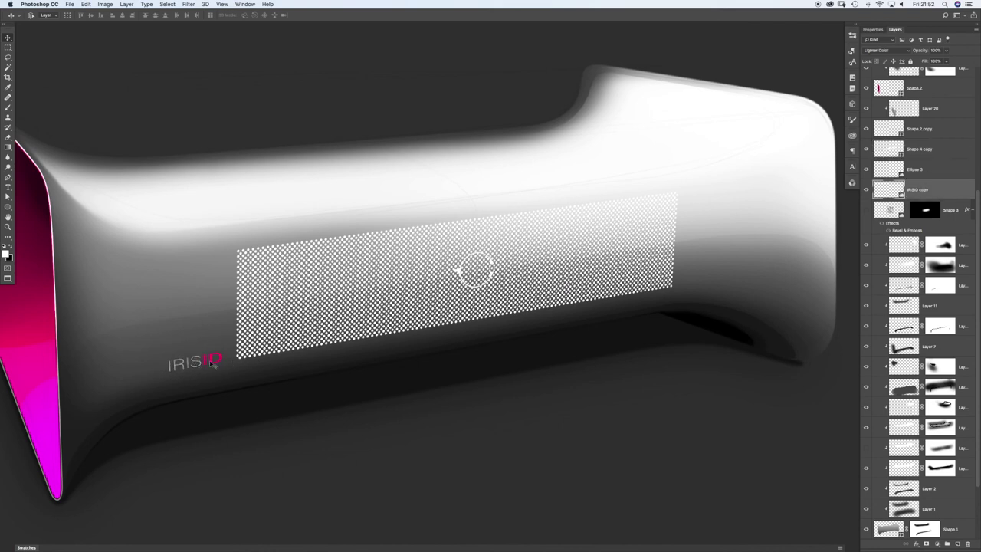
Step: Check the fill colour of the Shape 4 copy dot pattern layer
{"action": "left_click", "coordinate": [926, 150]}
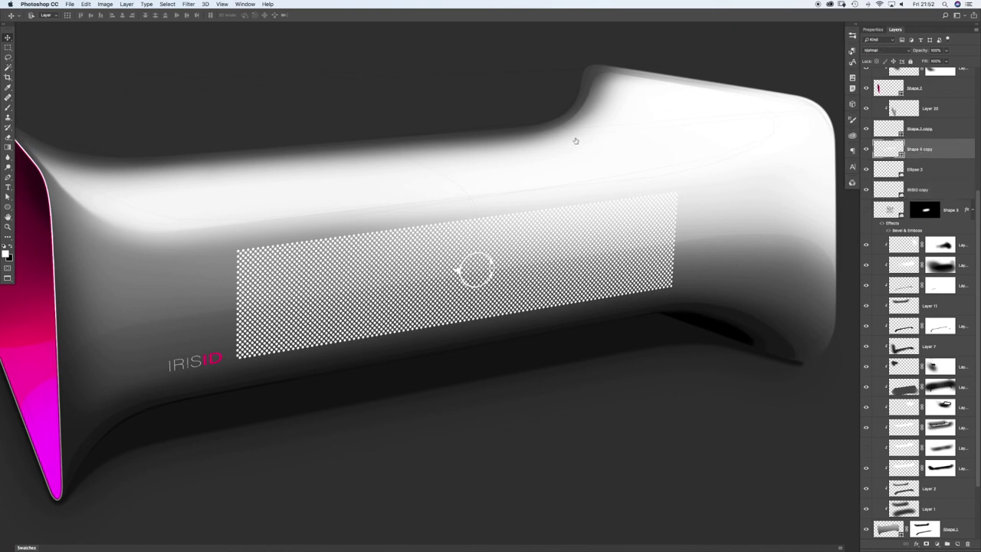
{"action": "double_click", "coordinate": [454, 187]}
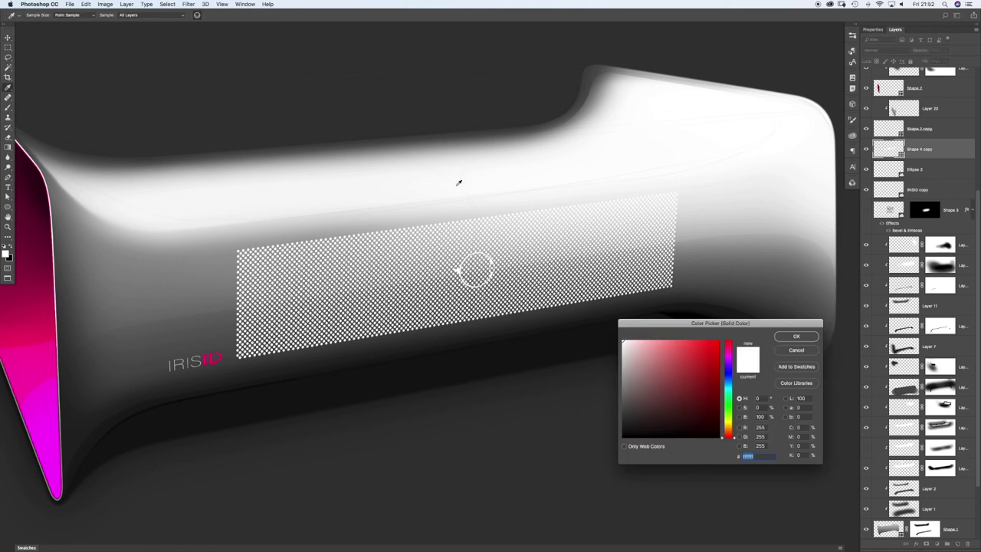
{"action": "left_click", "coordinate": [796, 337]}
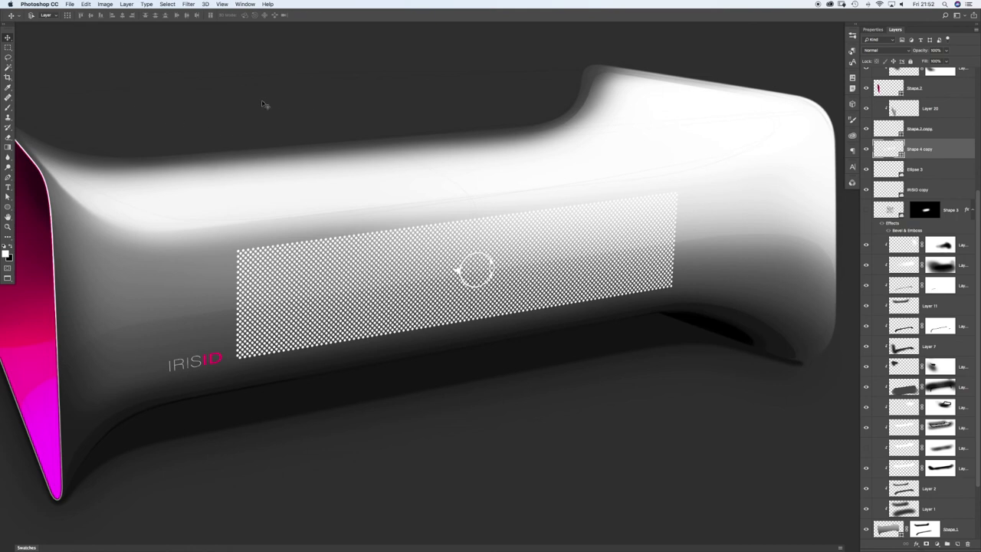
Step: Change the Shape 4 copy dot pattern's fill to a linear gradient and set the gradient's white end stop to black
{"action": "key", "text": "a"}
{"action": "left_click", "coordinate": [238, 100]}
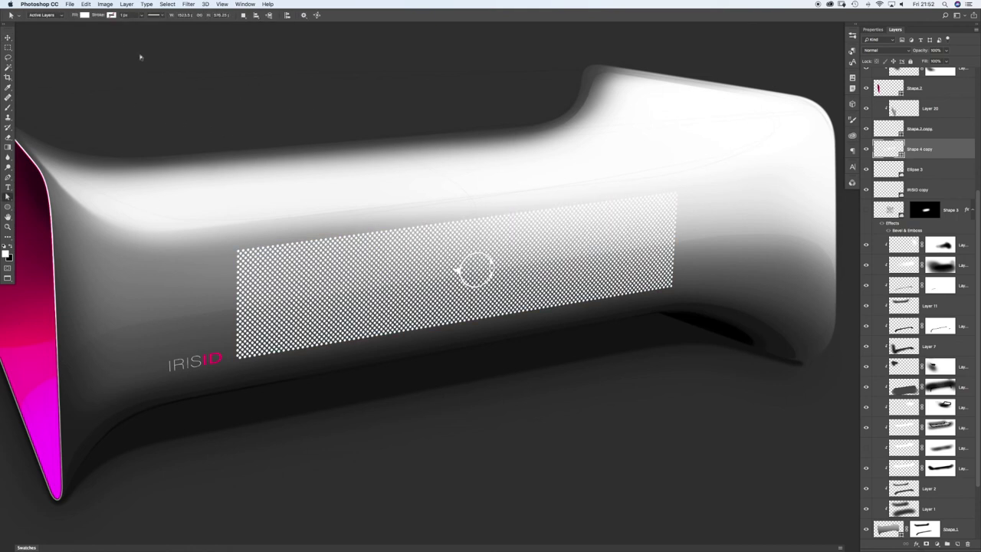
{"action": "left_click", "coordinate": [83, 15]}
{"action": "left_click", "coordinate": [82, 29]}
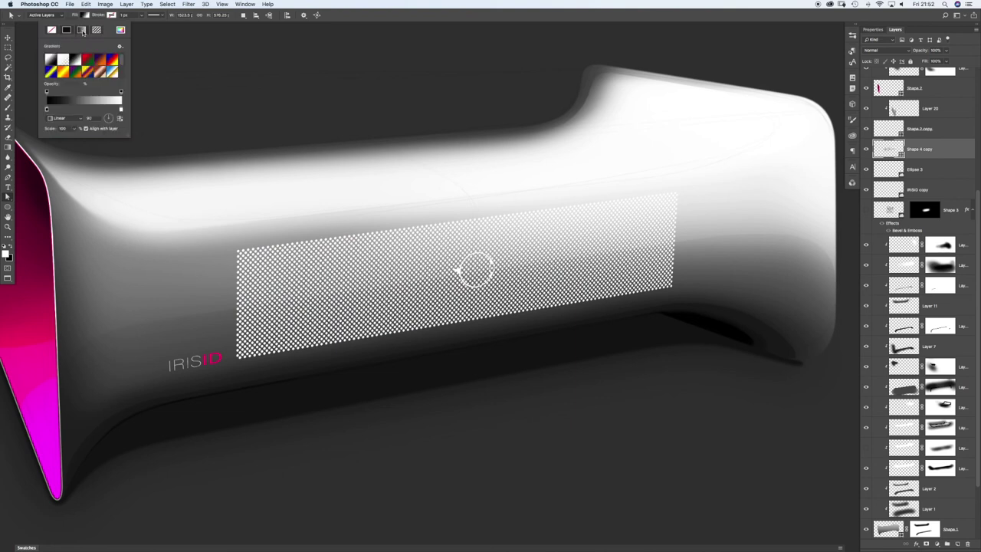
{"action": "left_click", "coordinate": [92, 102]}
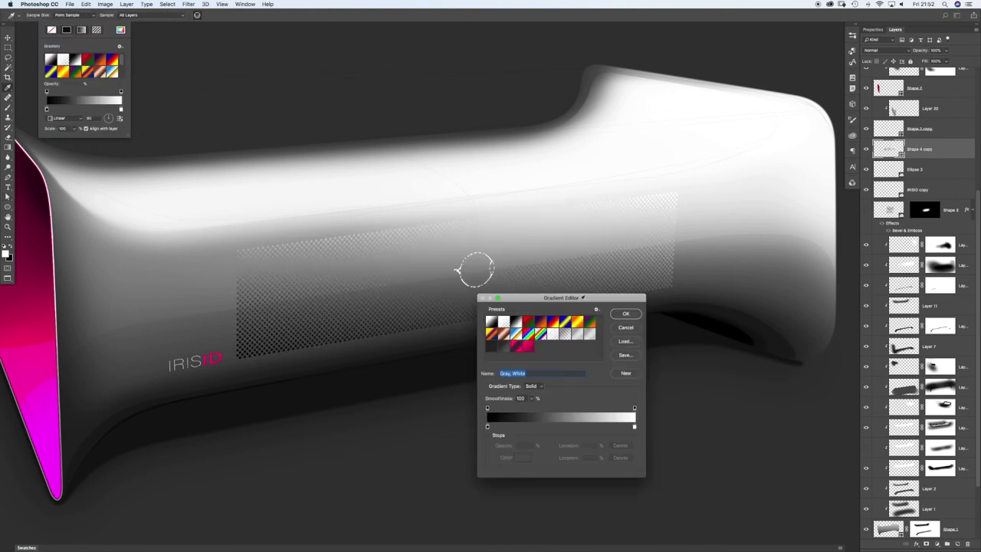
{"action": "left_click", "coordinate": [634, 425]}
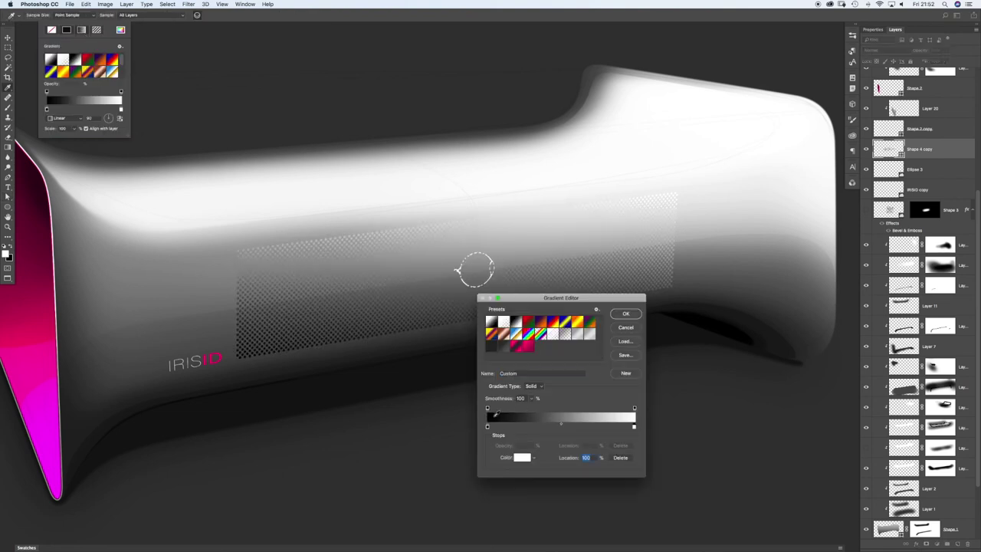
{"action": "left_click", "coordinate": [496, 415]}
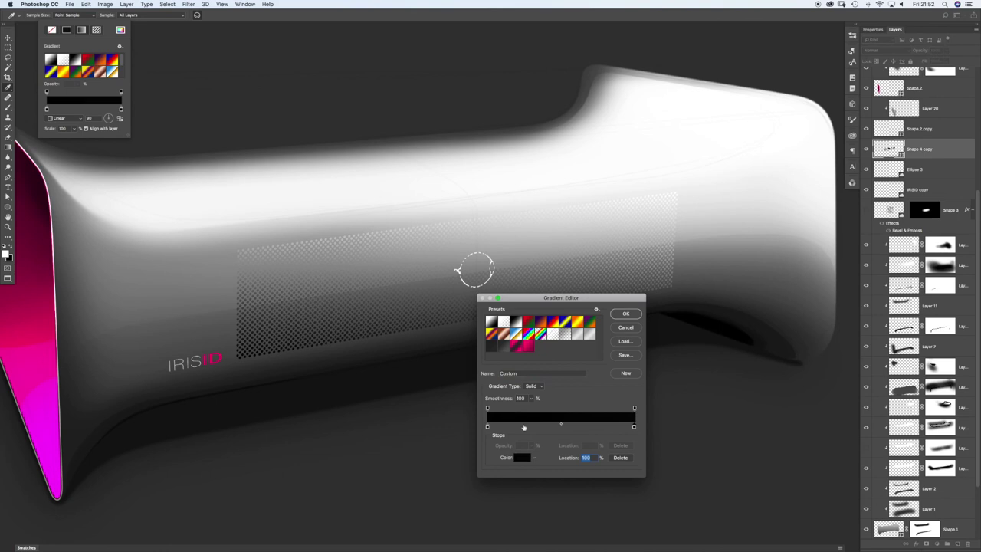
Step: Add an opacity stop near the gradient's middle, at 47% location with 100% opacity
{"action": "left_click", "coordinate": [562, 409]}
{"action": "left_click_drag", "start_coordinate": [562, 410], "coordinate": [556, 410]}
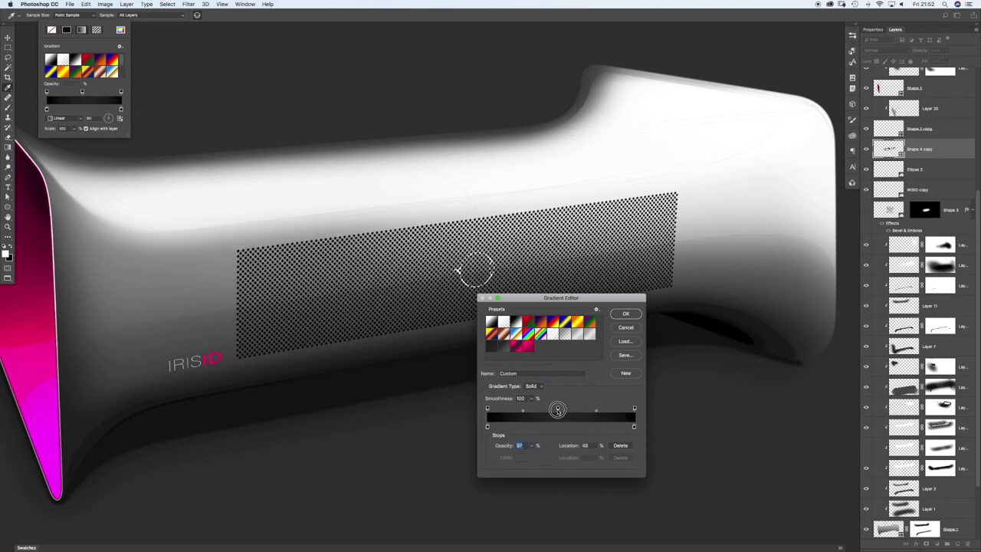
{"action": "left_click", "coordinate": [532, 446]}
{"action": "left_click_drag", "start_coordinate": [531, 456], "coordinate": [545, 457]}
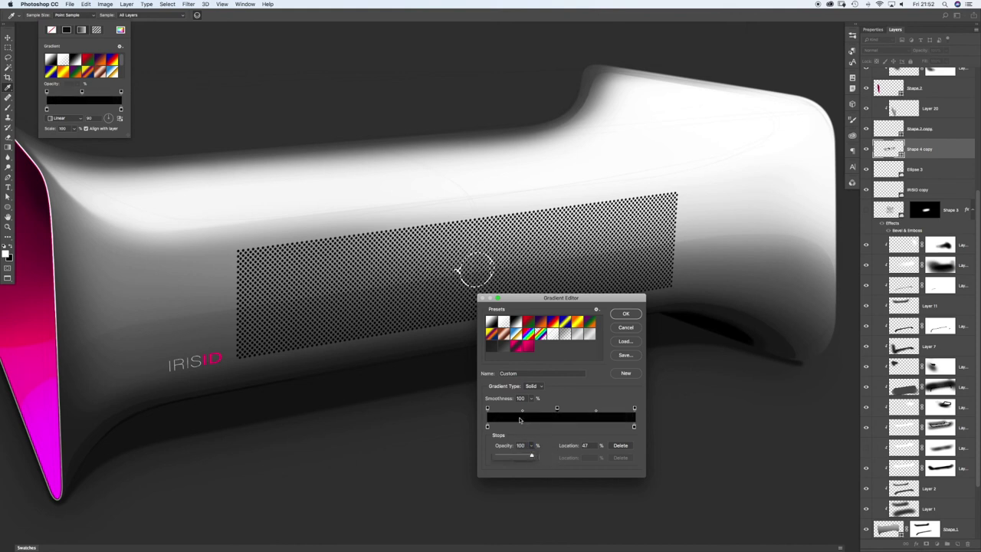
Step: Set the opacity stops at both ends of the gradient to 0%
{"action": "left_click", "coordinate": [488, 410]}
{"action": "left_click", "coordinate": [530, 445]}
{"action": "left_click_drag", "start_coordinate": [535, 456], "coordinate": [475, 457]}
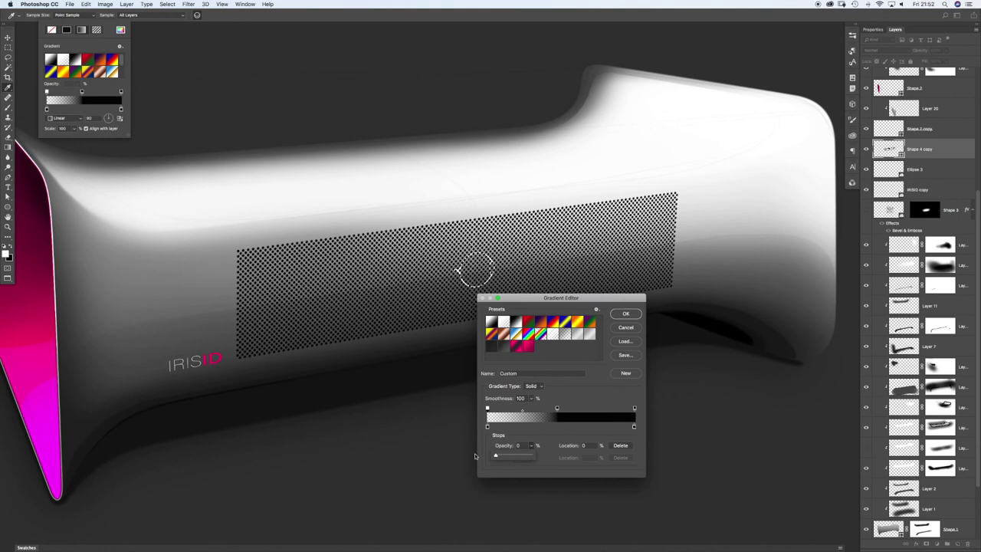
{"action": "left_click", "coordinate": [635, 408]}
{"action": "left_click", "coordinate": [531, 446]}
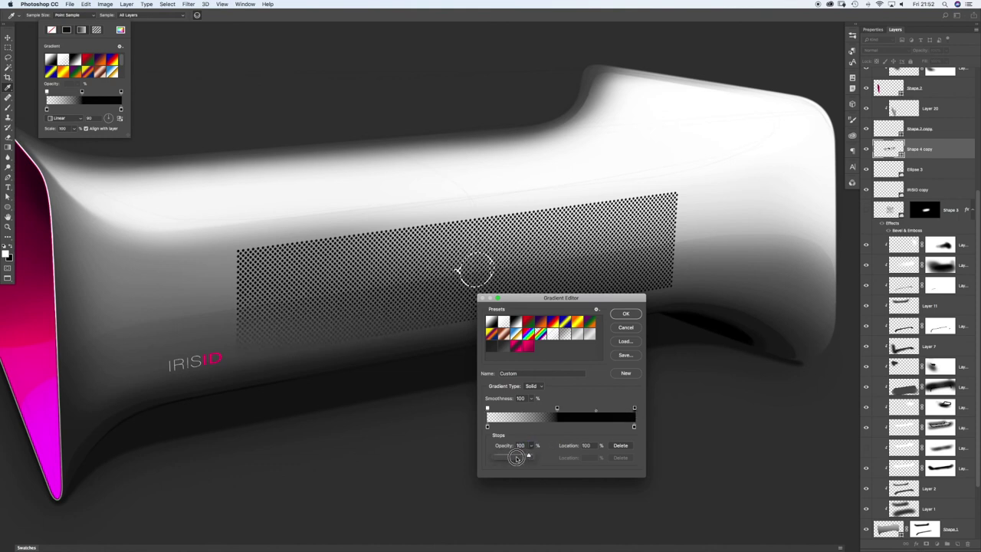
{"action": "left_click_drag", "start_coordinate": [534, 456], "coordinate": [468, 457]}
Step: Try shifting the gradient's opacity midpoints outward toward both of its transparent ends
{"action": "left_click_drag", "start_coordinate": [597, 412], "coordinate": [619, 412]}
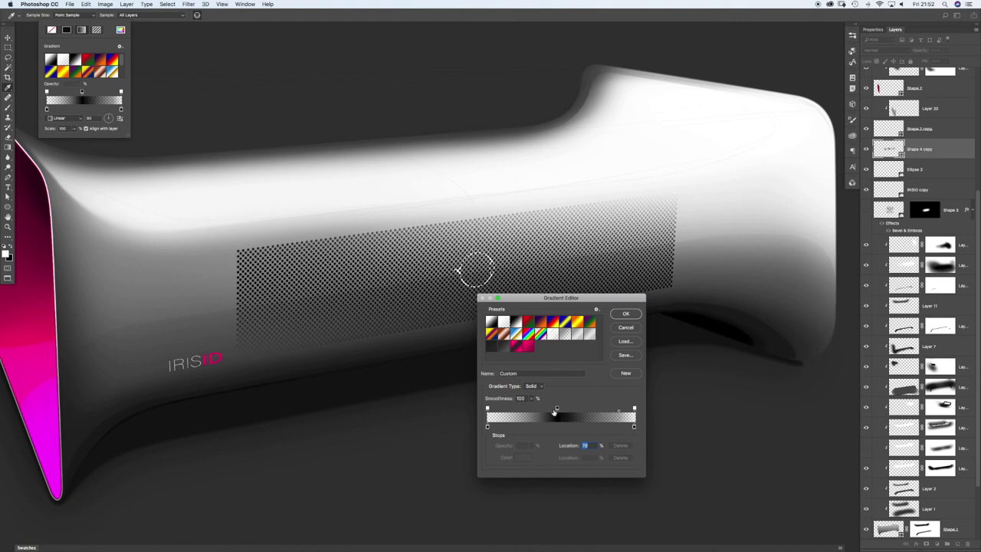
{"action": "left_click", "coordinate": [557, 409]}
{"action": "left_click_drag", "start_coordinate": [522, 412], "coordinate": [486, 410]}
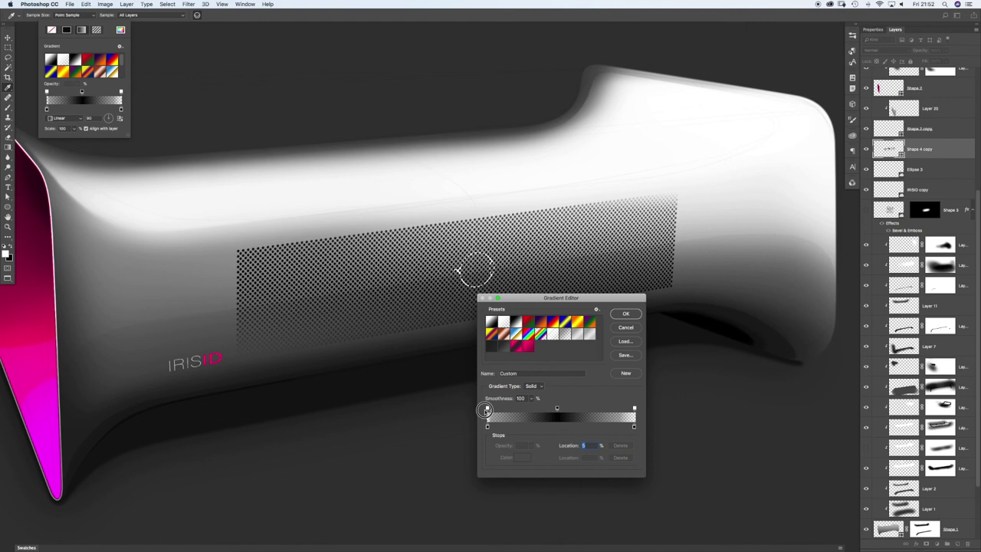
{"action": "left_click", "coordinate": [557, 408]}
{"action": "left_click_drag", "start_coordinate": [620, 409], "coordinate": [626, 409]}
{"action": "left_click", "coordinate": [621, 447]}
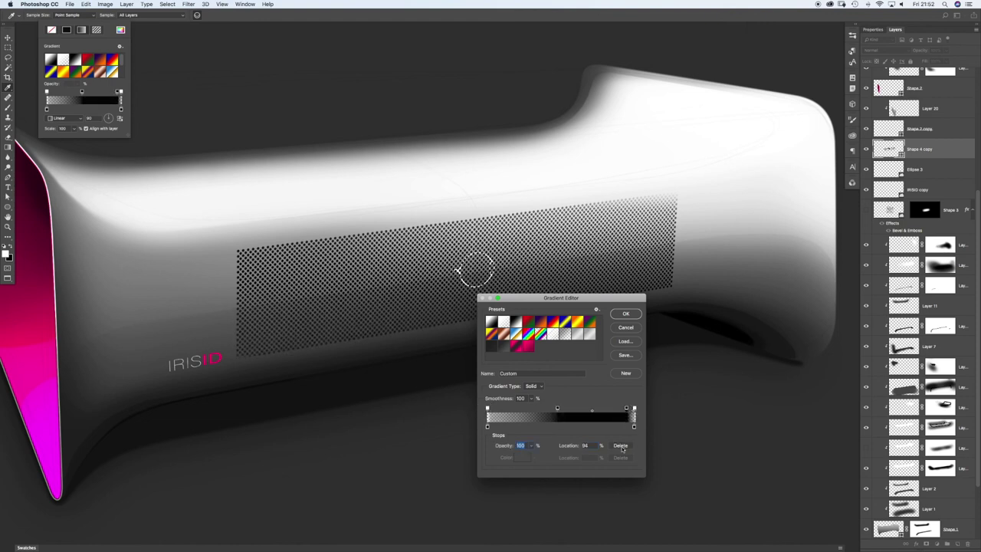
{"action": "left_click", "coordinate": [557, 408]}
{"action": "left_click_drag", "start_coordinate": [620, 411], "coordinate": [632, 411]}
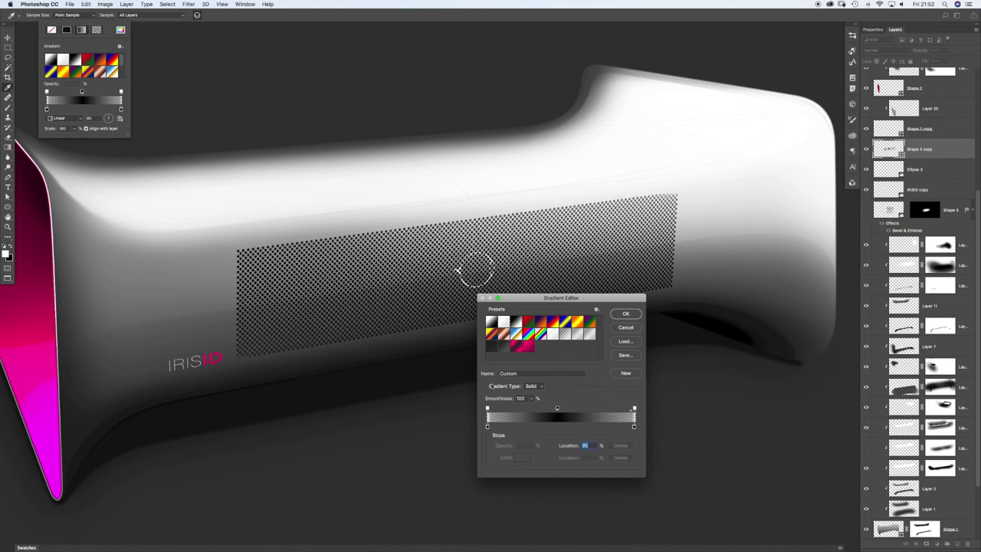
Step: Bring the gradient's opacity midpoints back inward, with the first one at 42%, and accept the gradient
{"action": "left_click_drag", "start_coordinate": [628, 410], "coordinate": [606, 410]}
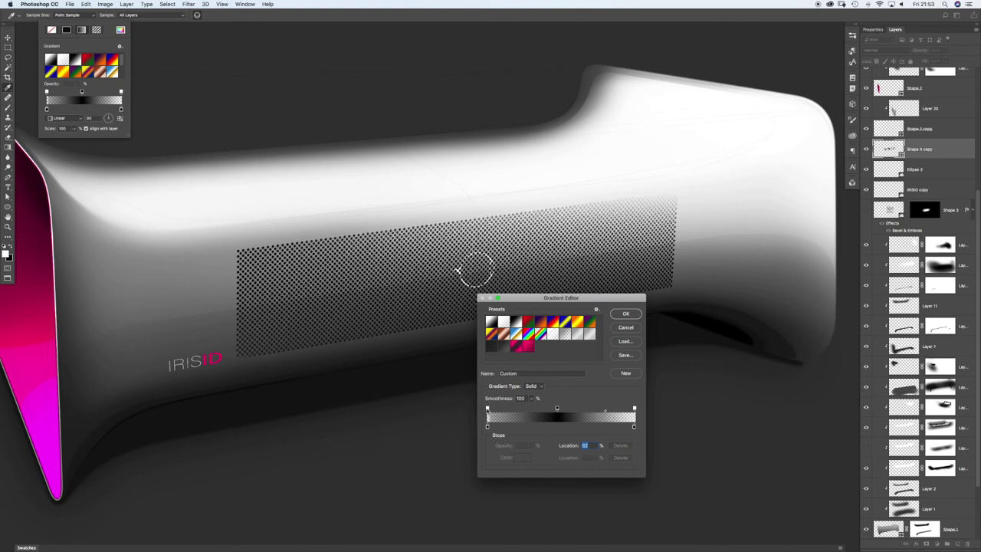
{"action": "left_click", "coordinate": [556, 408]}
{"action": "left_click_drag", "start_coordinate": [492, 414], "coordinate": [528, 412]}
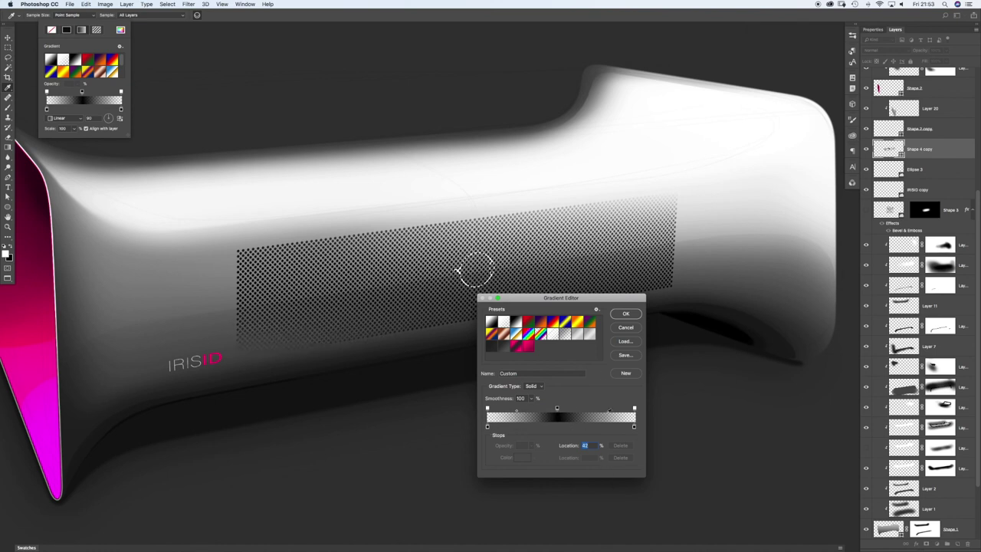
{"action": "left_click", "coordinate": [626, 314]}
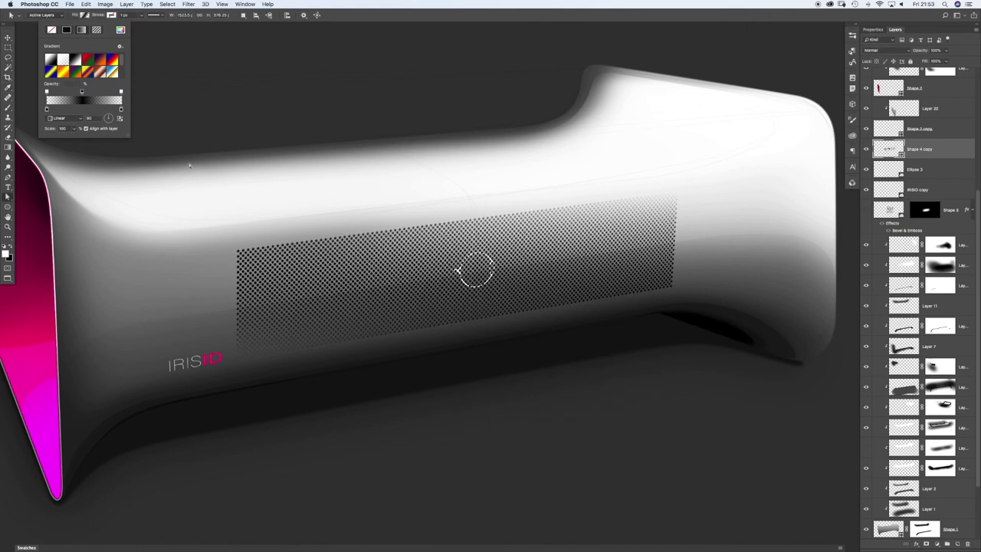
{"action": "left_click", "coordinate": [174, 100]}
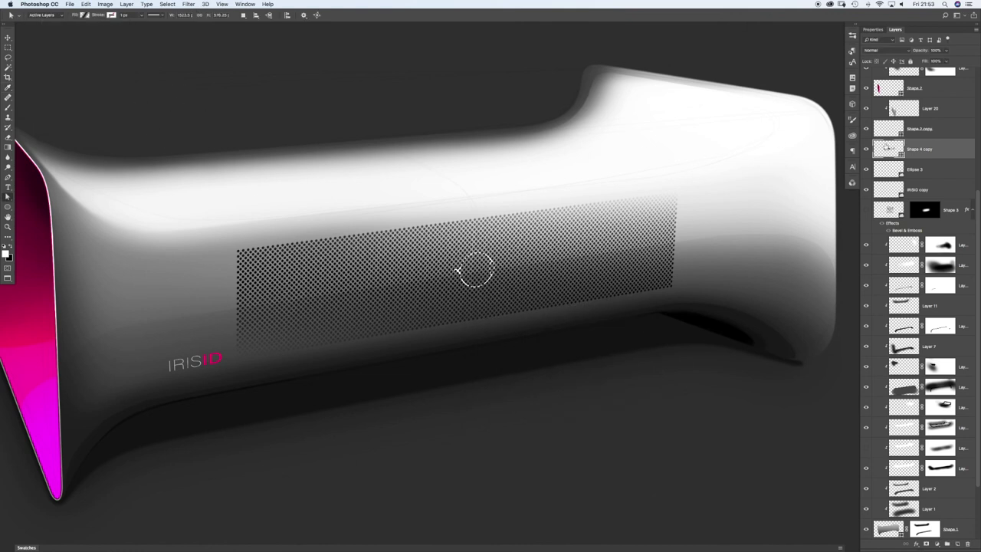
Step: Set the dot pattern's gradient fill angle to 6.79° so the dots fade toward the tube's two ends
{"action": "double_click", "coordinate": [889, 149]}
{"action": "left_click_drag", "start_coordinate": [161, 84], "coordinate": [774, 339]}
{"action": "left_click_drag", "start_coordinate": [709, 367], "coordinate": [709, 371]}
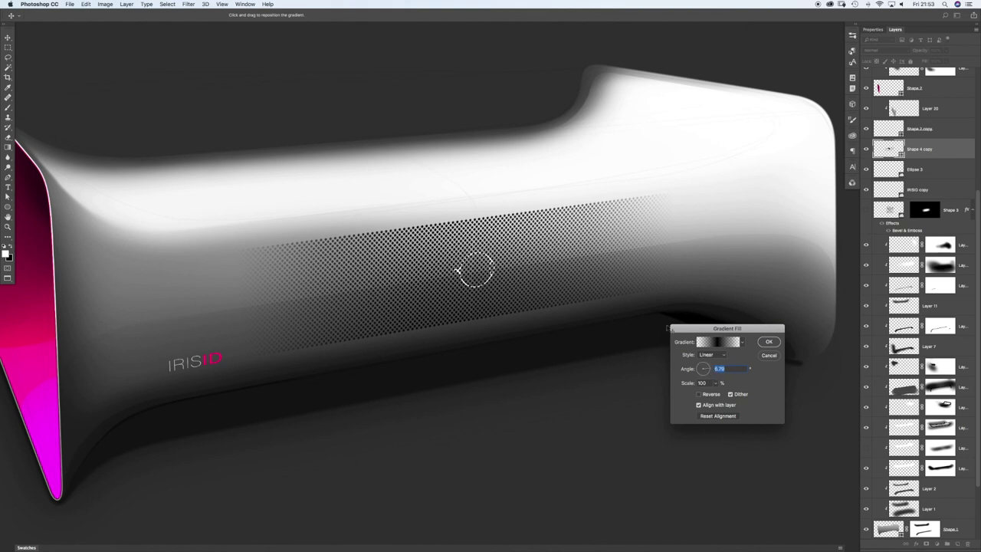
{"action": "key", "text": "Return"}
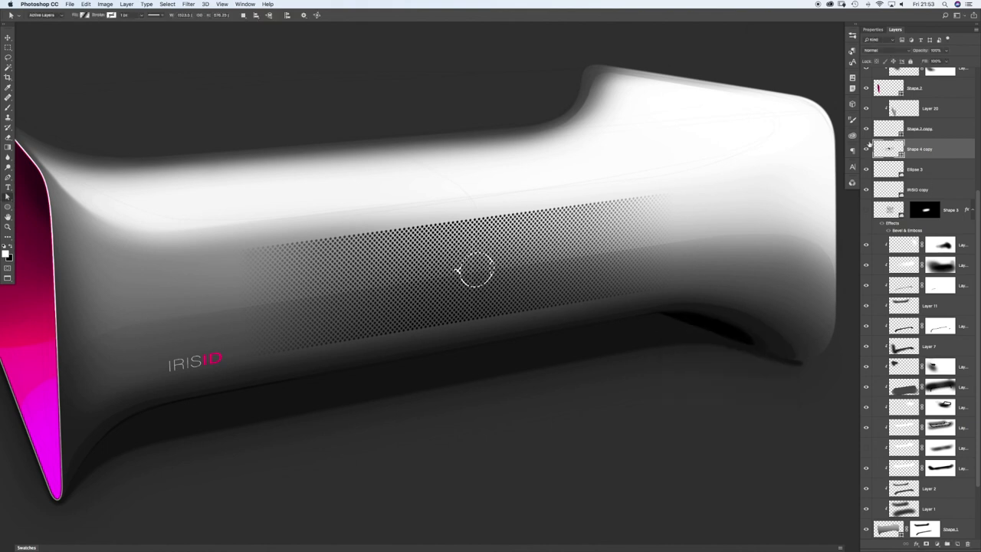
Step: Nudge the dot pattern and the eye icon slightly down, and move the Ellipse 3 layer above Shape 4 copy
{"action": "key", "text": "v"}
{"action": "left_click_drag", "start_coordinate": [463, 252], "coordinate": [460, 257]}
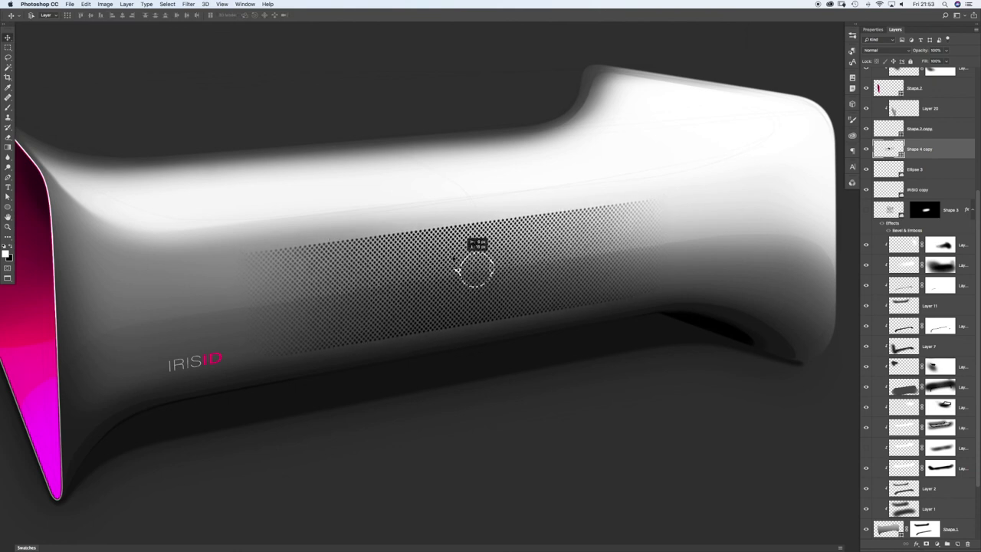
{"action": "left_click_drag", "start_coordinate": [924, 169], "coordinate": [921, 146]}
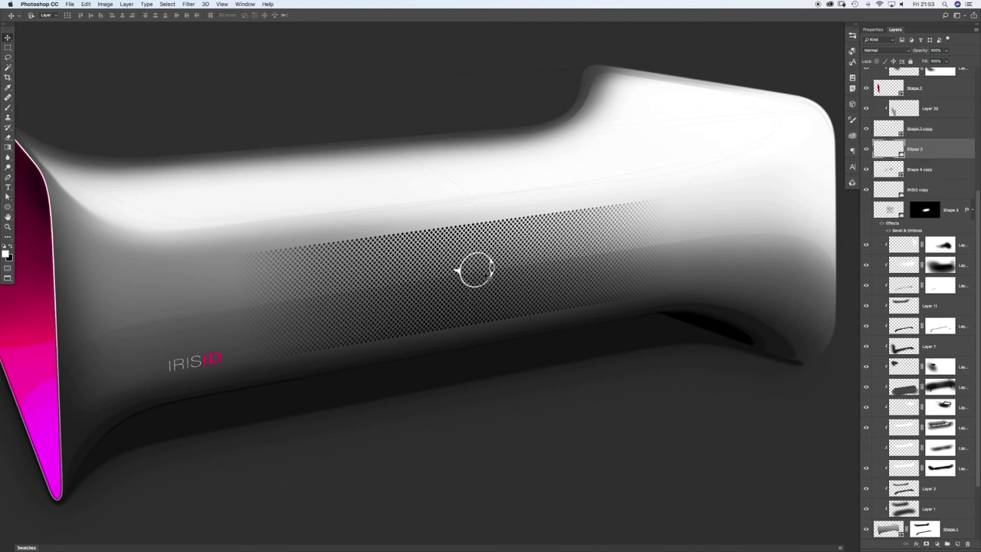
{"action": "left_click_drag", "start_coordinate": [457, 271], "coordinate": [455, 278]}
Step: Examine the eye icon's outline up close against the dot pattern
{"action": "left_click", "coordinate": [893, 133]}
{"action": "key", "text": "super+space"}
{"action": "left_click_drag", "start_coordinate": [459, 274], "coordinate": [538, 270]}
{"action": "key", "text": "a"}
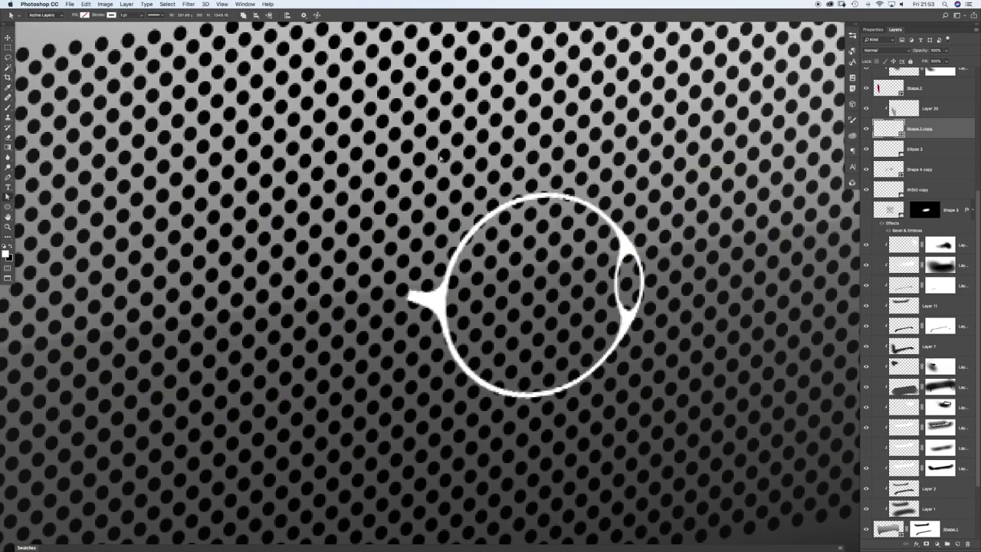
{"action": "left_click_drag", "start_coordinate": [574, 347], "coordinate": [541, 345]}
{"action": "key", "text": "super+space"}
{"action": "left_click_drag", "start_coordinate": [568, 313], "coordinate": [594, 315]}
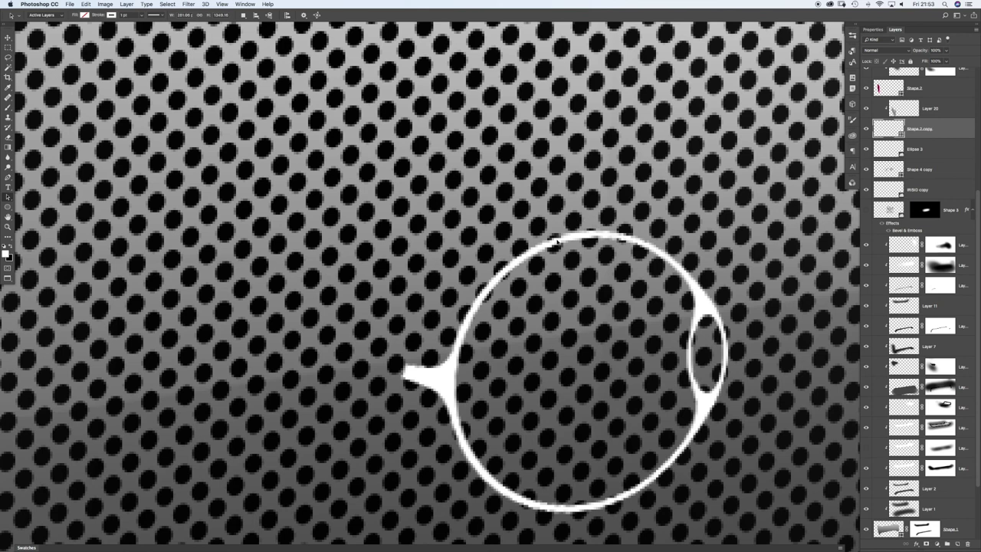
{"action": "key", "text": "super+space"}
{"action": "key", "text": "super+space"}
{"action": "left_click_drag", "start_coordinate": [525, 224], "coordinate": [474, 220]}
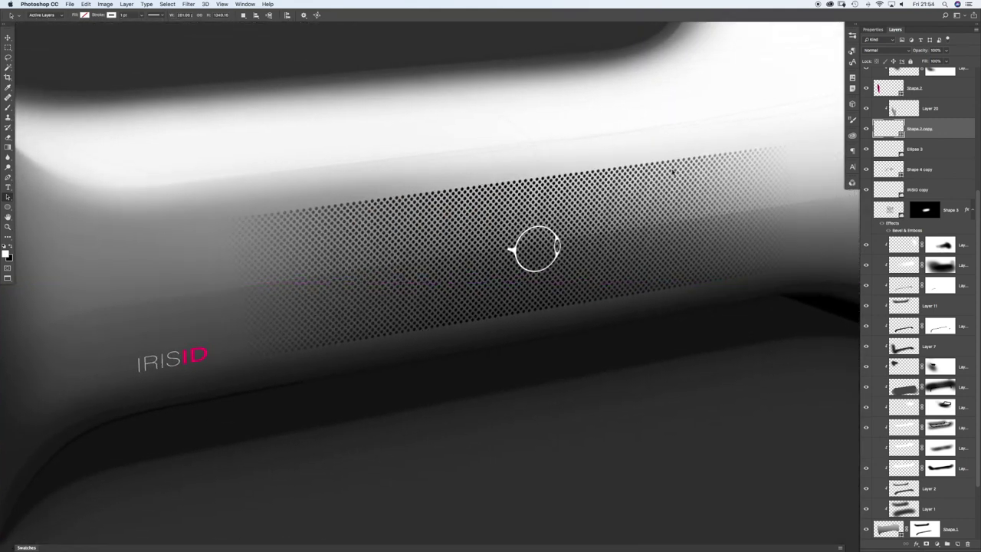
Step: Add a layer mask to Shape 2 copy and paint black on it along the dot pattern's upper edge with a soft 250 px brush
{"action": "left_click", "coordinate": [926, 544]}
{"action": "key", "text": "b"}
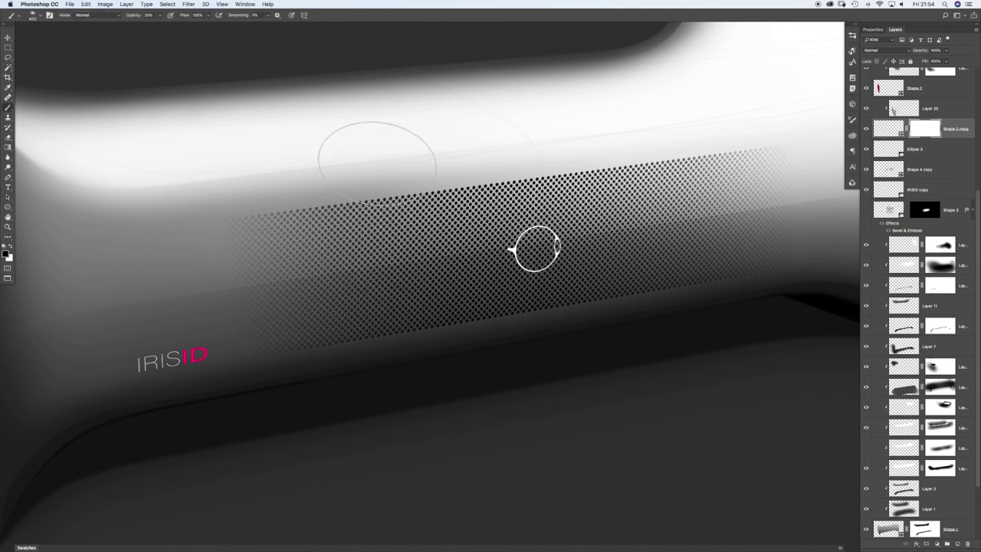
{"action": "left_click_drag", "start_coordinate": [547, 313], "coordinate": [498, 329]}
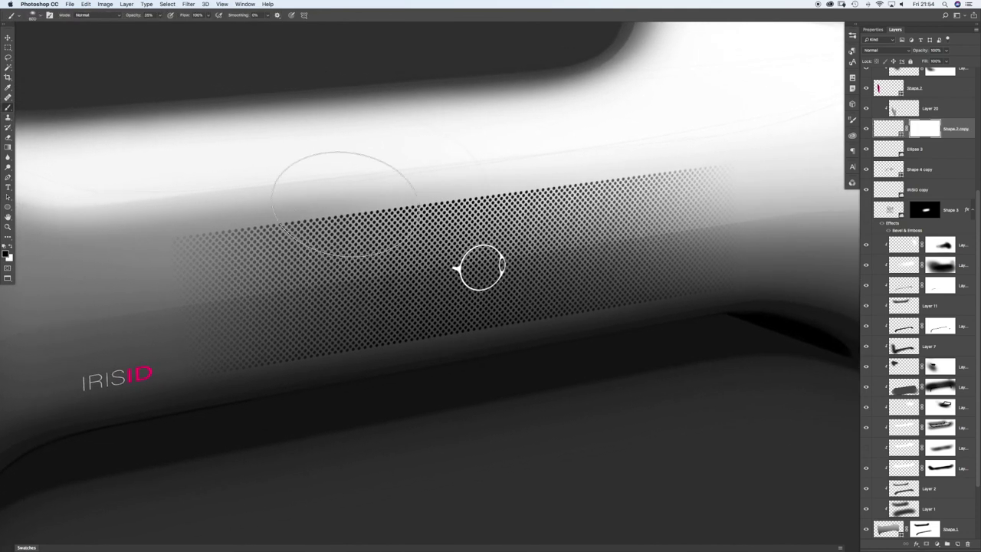
{"action": "right_click", "coordinate": [263, 127]}
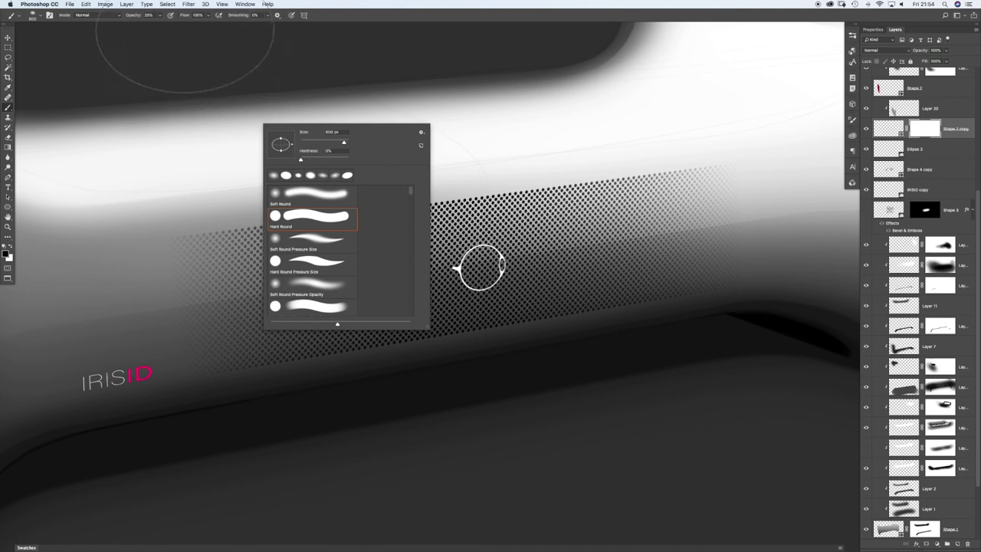
{"action": "left_click", "coordinate": [150, 118]}
{"action": "key", "text": "["}
{"action": "key", "text": "["}
{"action": "key", "text": "["}
{"action": "key", "text": "["}
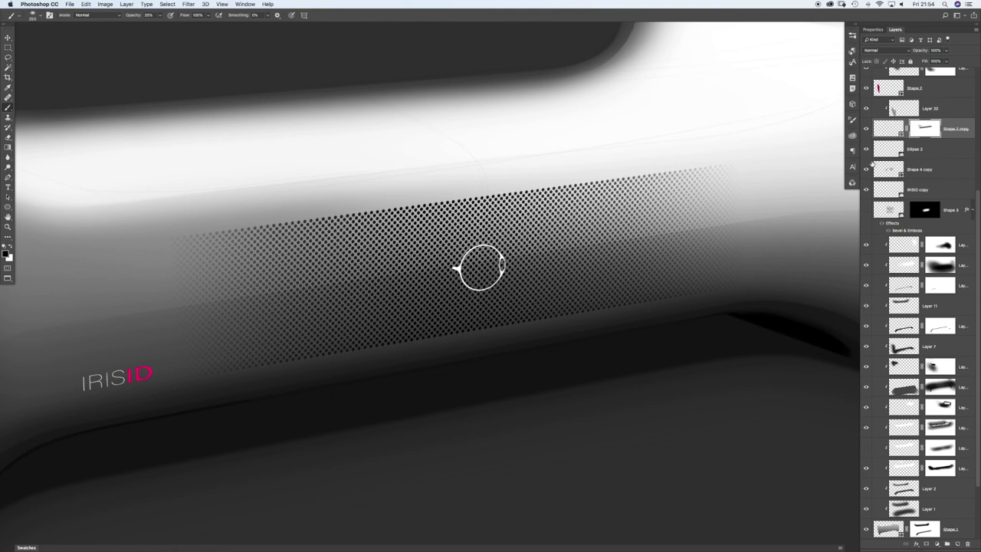
Step: Move the layer mask from Shape 2 copy to Shape 4 copy and toggle the dot pattern's visibility to check it
{"action": "left_click_drag", "start_coordinate": [928, 131], "coordinate": [909, 171]}
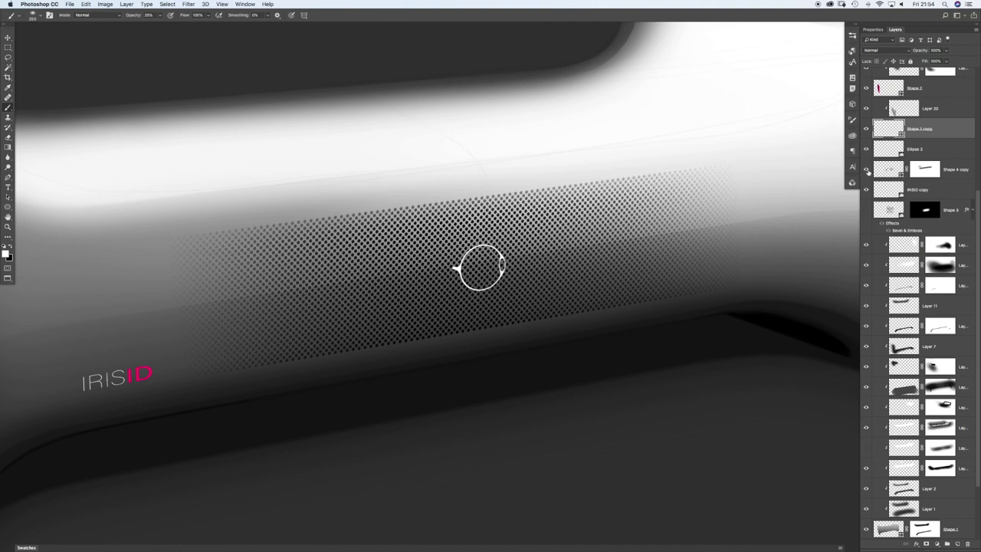
{"action": "left_click", "coordinate": [866, 170]}
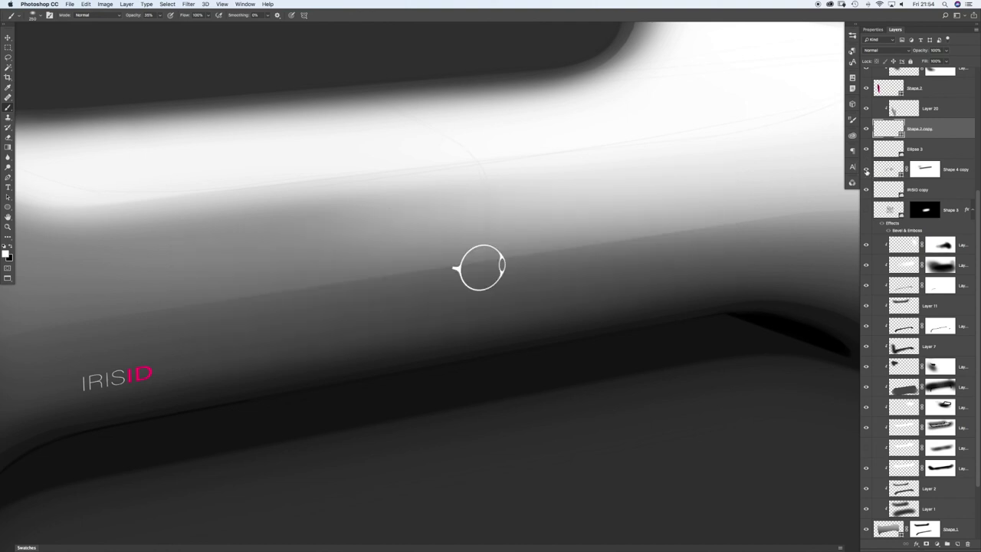
{"action": "left_click", "coordinate": [866, 170]}
Step: Paint black on the Shape 4 copy mask along the dot pattern's upper edge, varying the soft brush size, to fade the dots out
{"action": "left_click", "coordinate": [925, 169]}
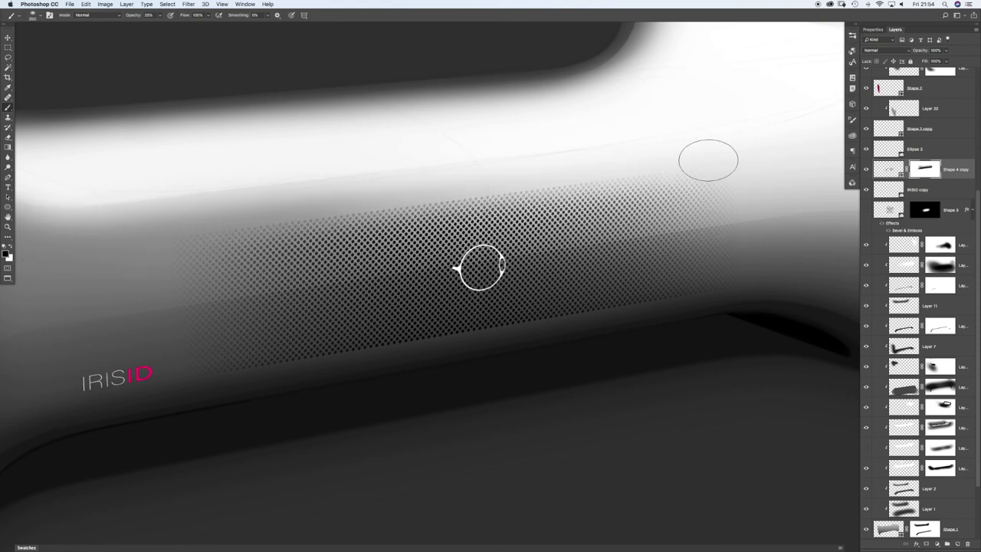
{"action": "left_click_drag", "start_coordinate": [565, 172], "coordinate": [307, 203]}
{"action": "key", "text": "]"}
{"action": "key", "text": "]"}
{"action": "key", "text": "]"}
{"action": "key", "text": "]"}
{"action": "left_click_drag", "start_coordinate": [610, 158], "coordinate": [307, 195]}
{"action": "key", "text": "bracketleft"}
{"action": "key", "text": "bracketleft"}
{"action": "key", "text": "bracketleft"}
{"action": "key", "text": "bracketleft"}
{"action": "left_click_drag", "start_coordinate": [717, 149], "coordinate": [147, 213]}
{"action": "left_click_drag", "start_coordinate": [679, 158], "coordinate": [169, 208]}
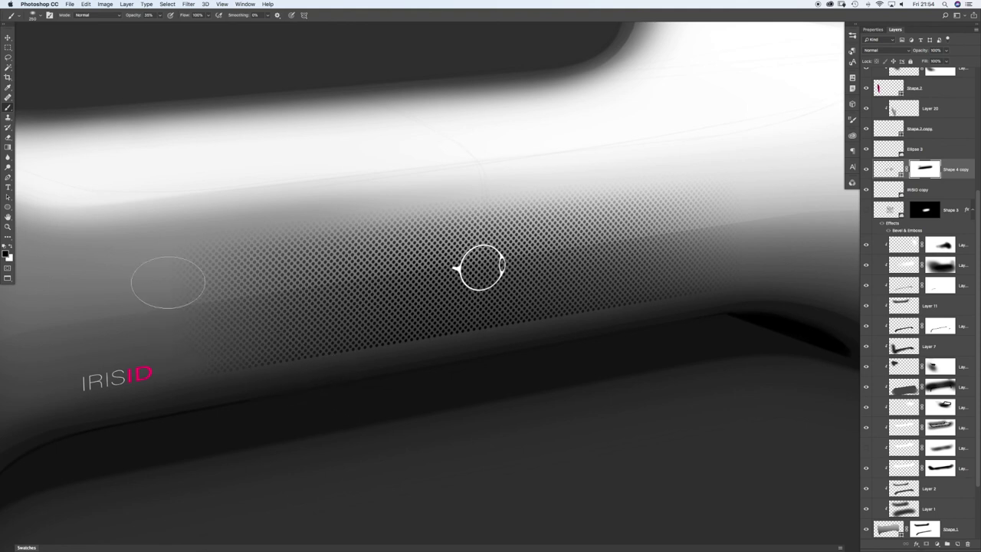
Step: Fade the dot pattern's lower edge by painting black along it on the Shape 4 copy mask with the soft 250 px brush
{"action": "key", "text": "bracketright"}
{"action": "key", "text": "bracketright"}
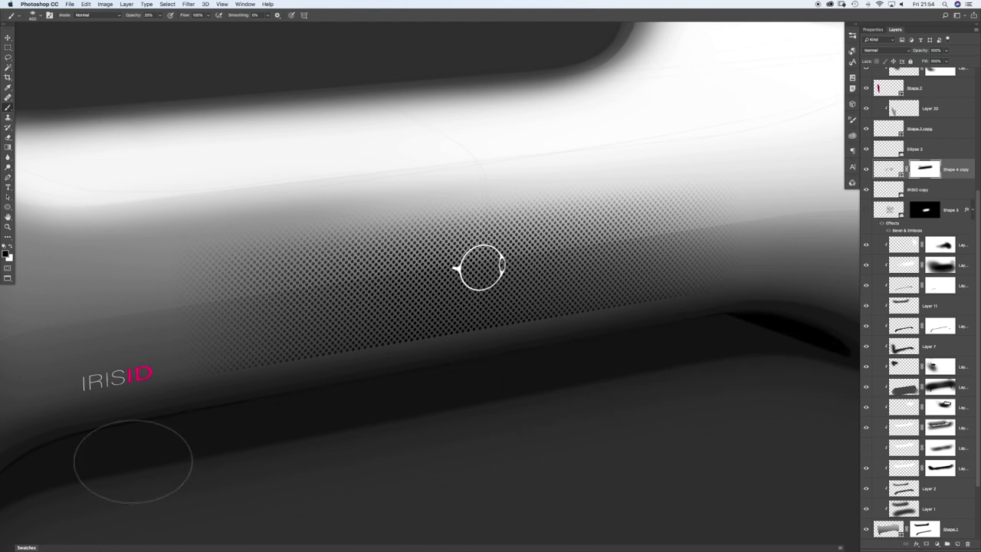
{"action": "key", "text": "bracketleft"}
{"action": "key", "text": "bracketleft"}
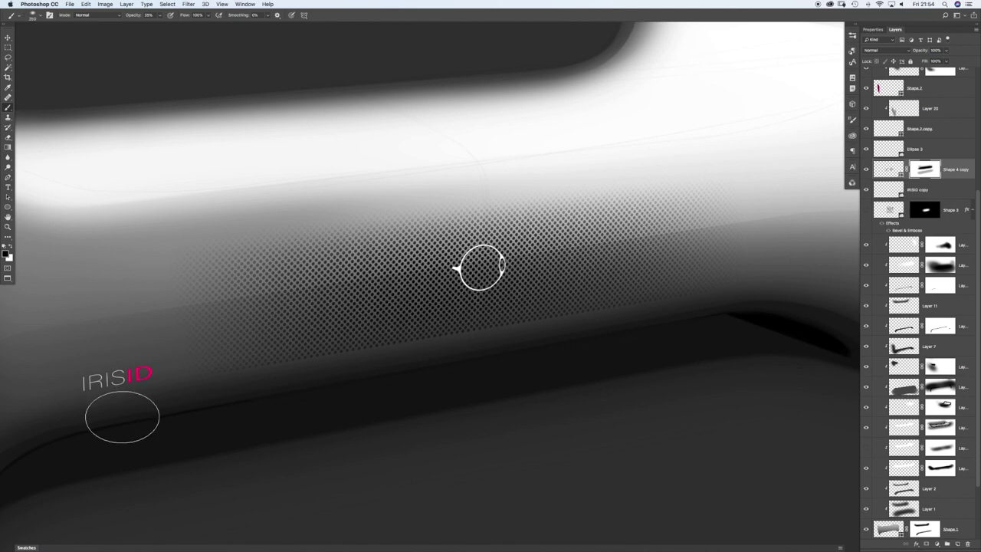
{"action": "left_click", "coordinate": [548, 343]}
{"action": "left_click_drag", "start_coordinate": [747, 303], "coordinate": [33, 434]}
{"action": "left_click_drag", "start_coordinate": [730, 317], "coordinate": [44, 429]}
{"action": "left_click", "coordinate": [715, 313]}
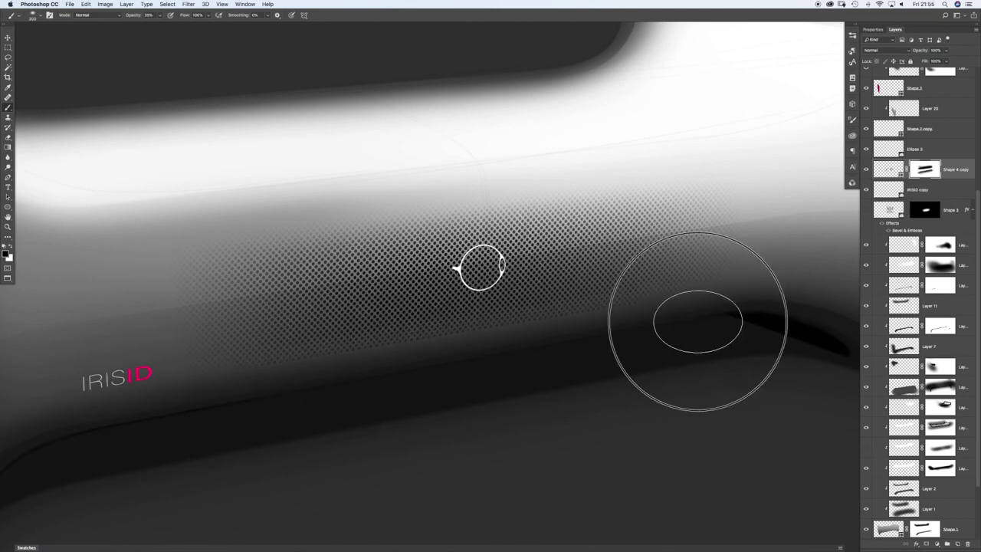
Step: Soften the dot pattern's lower edge and lower corners further by painting black on the Shape 4 copy mask with a smaller soft brush
{"action": "left_click", "coordinate": [618, 331]}
{"action": "left_click", "coordinate": [373, 380]}
{"action": "left_click", "coordinate": [701, 304]}
{"action": "left_click", "coordinate": [302, 386]}
{"action": "left_click", "coordinate": [232, 384]}
{"action": "mouse_move", "coordinate": [685, 314]}
{"action": "left_mouse_down"}
{"action": "mouse_move", "coordinate": [344, 380]}
{"action": "mouse_move", "coordinate": [701, 305]}
{"action": "left_mouse_up"}
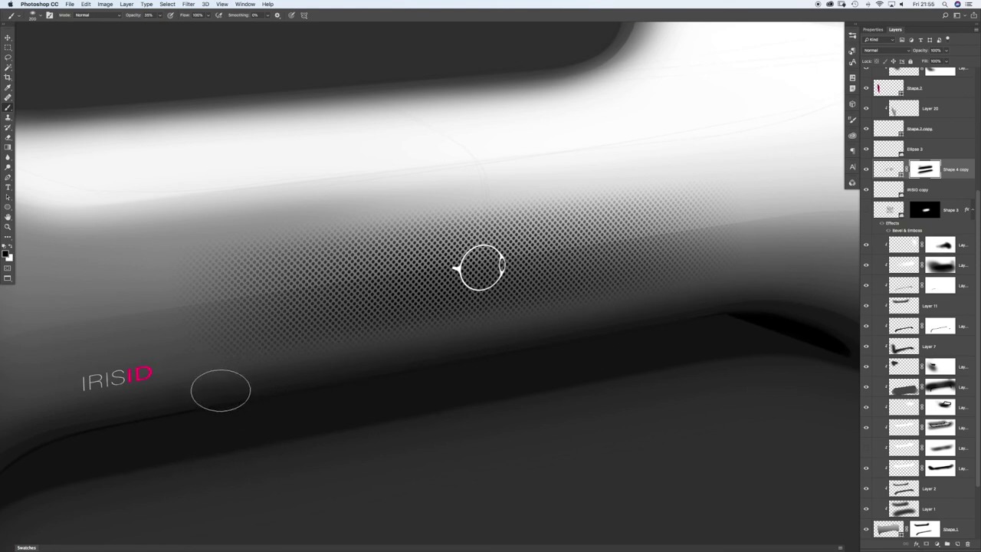
{"action": "scroll", "coordinate": [486, 268], "scroll_direction": "down", "scroll_amount": 3}
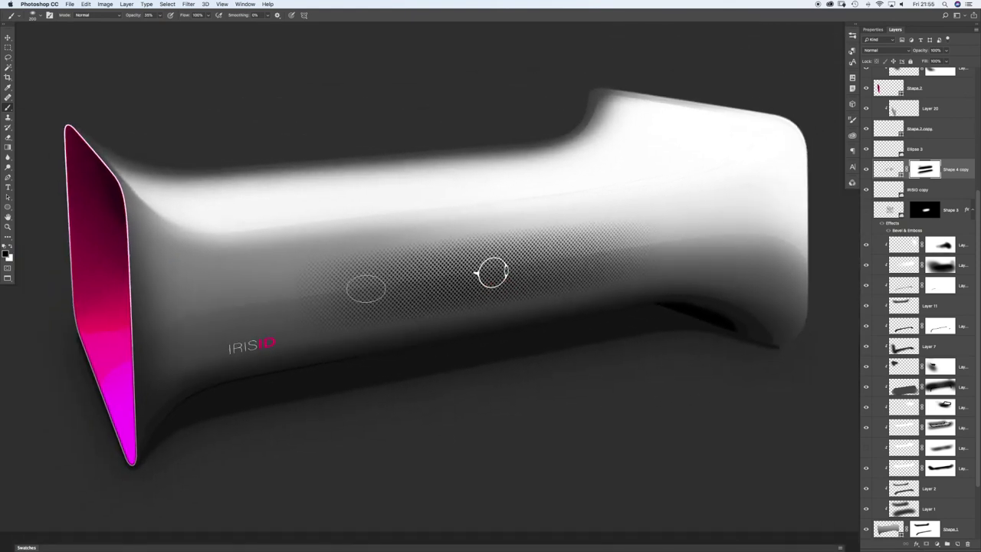
{"action": "left_click_drag", "start_coordinate": [505, 168], "coordinate": [522, 164]}
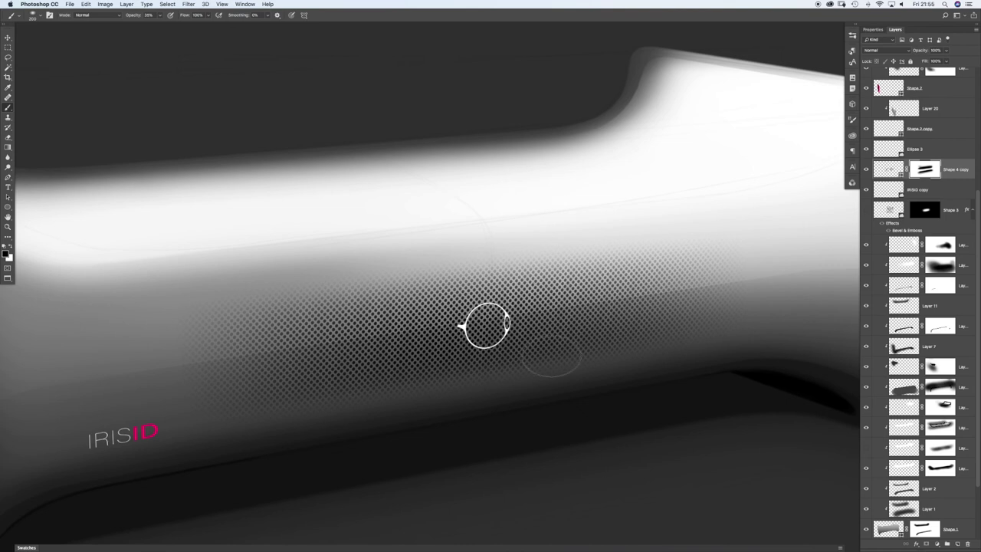
{"action": "mouse_move", "coordinate": [334, 434]}
{"action": "left_mouse_down"}
{"action": "mouse_move", "coordinate": [615, 379]}
{"action": "mouse_move", "coordinate": [214, 462]}
{"action": "left_mouse_up"}
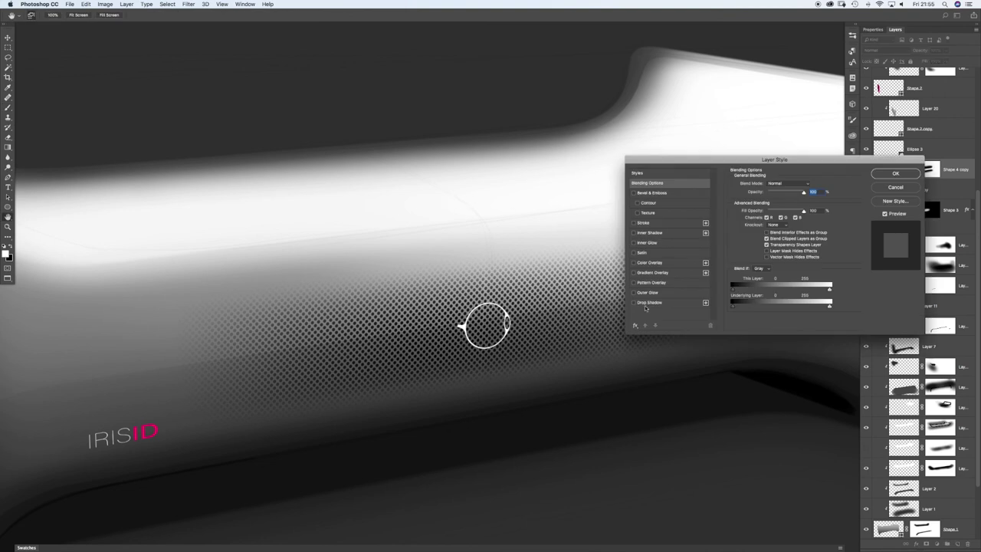
Step: Add a smooth Inner Bevel to Shape 4 copy with direction Down, Overlay highlights and Multiply shadows at 100% opacity
{"action": "left_click", "coordinate": [633, 193]}
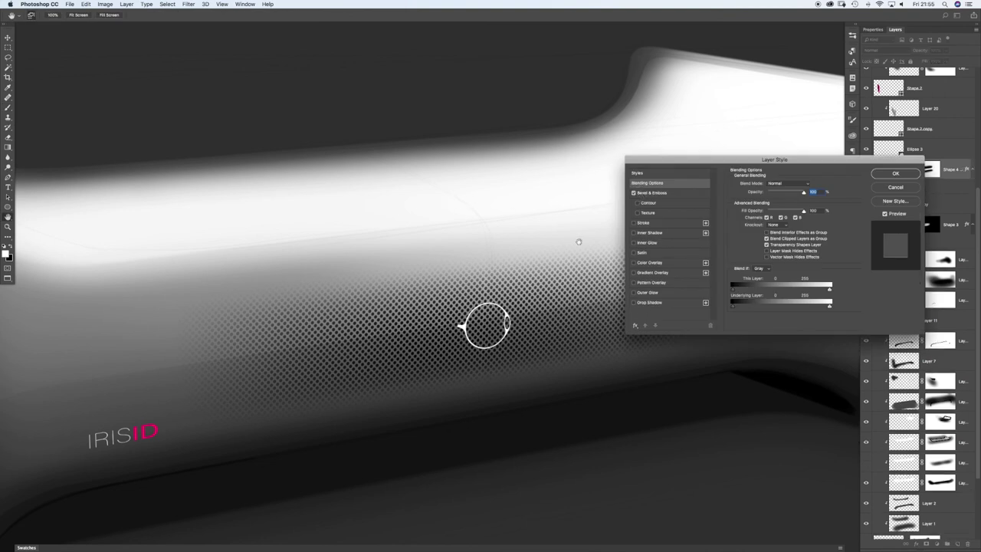
{"action": "left_click_drag", "start_coordinate": [502, 353], "coordinate": [561, 357]}
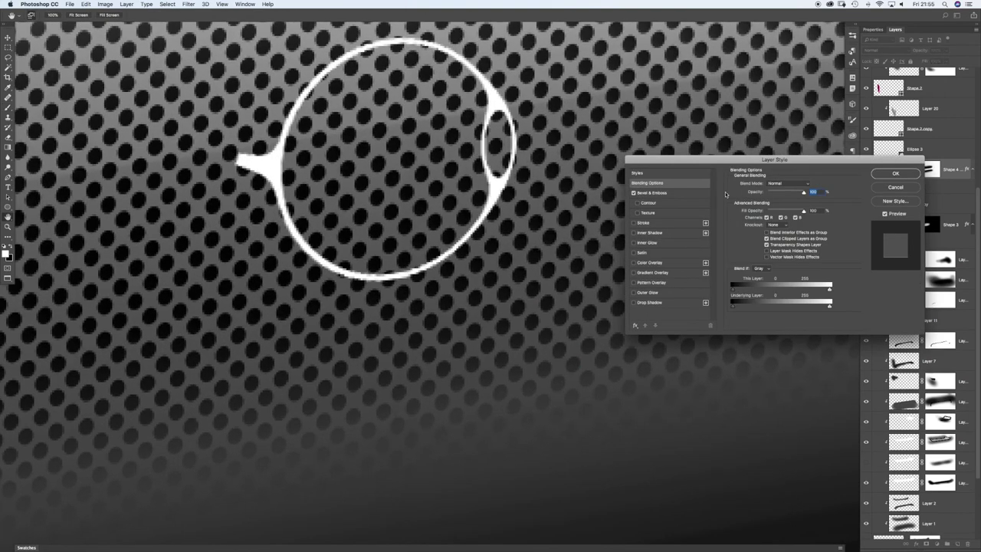
{"action": "left_click", "coordinate": [700, 194]}
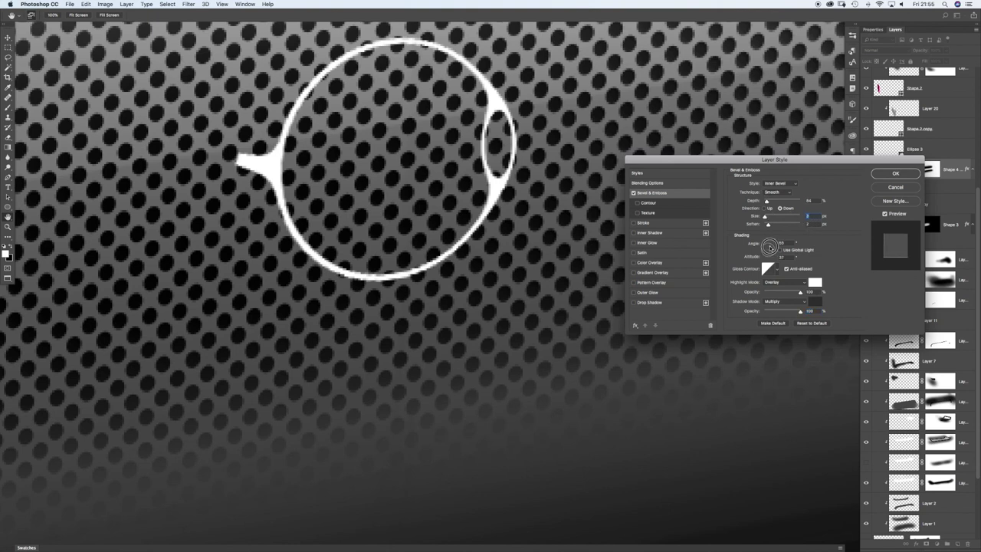
{"action": "left_click", "coordinate": [890, 175]}
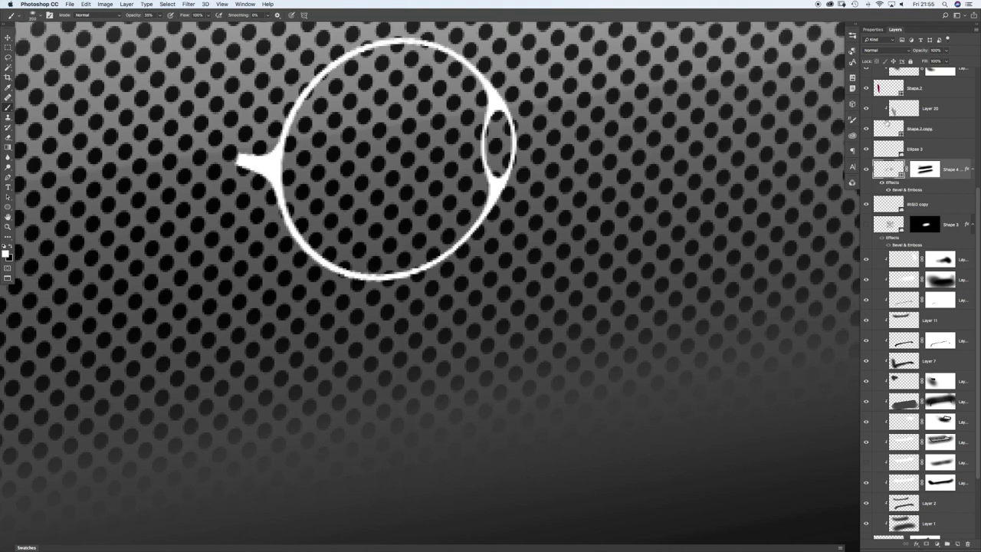
Step: Refine the dot pattern's Bevel & Emboss with highlight mode Normal and size and soften both set to 1 px
{"action": "double_click", "coordinate": [903, 188]}
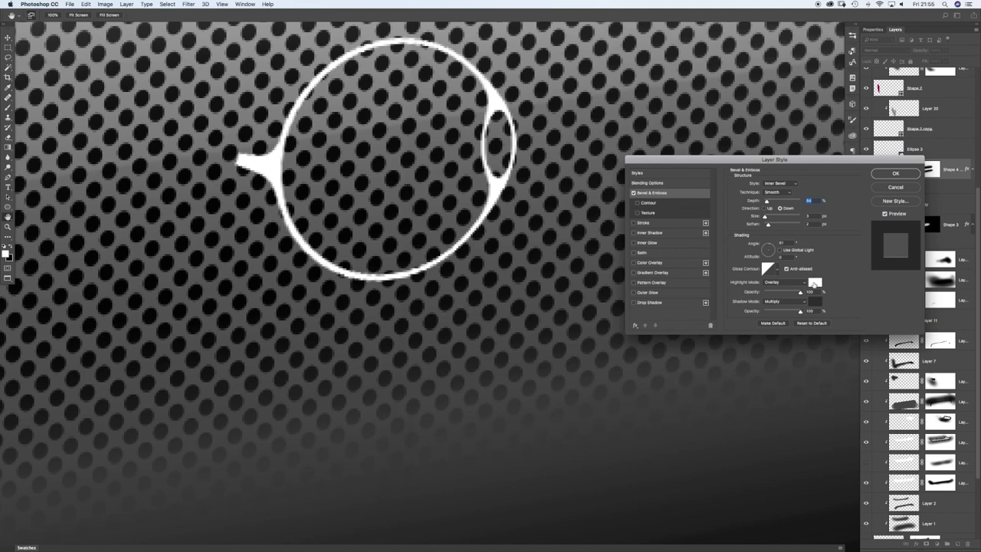
{"action": "left_click", "coordinate": [797, 286]}
{"action": "left_click", "coordinate": [780, 198]}
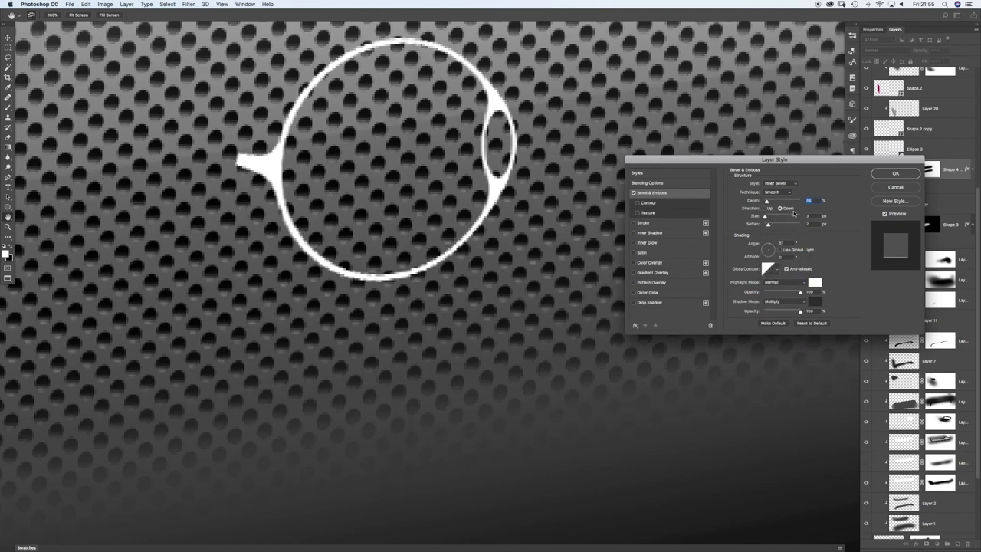
{"action": "key", "text": "Down"}
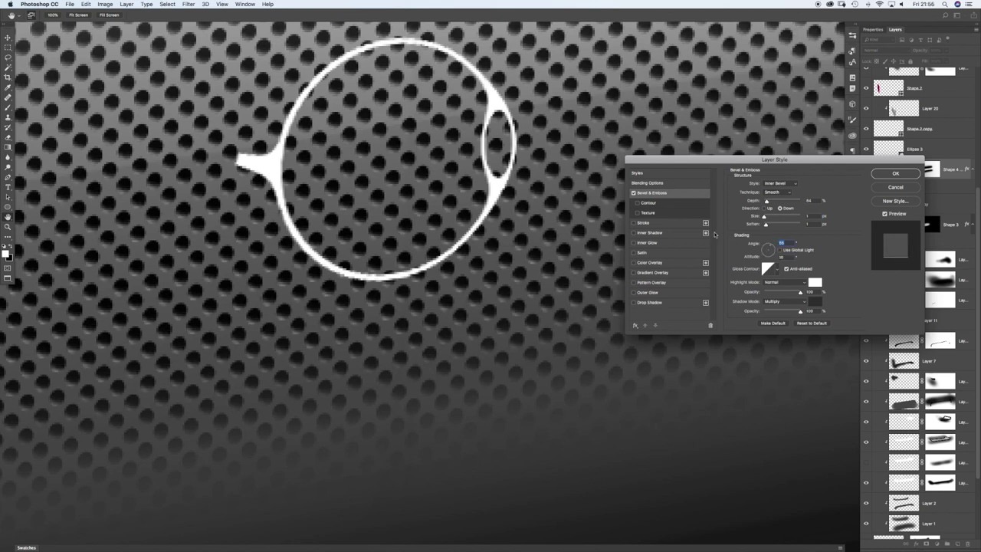
{"action": "key", "text": "Return"}
Step: Place Shape 4 copy inside a new layer group and copy its layer mask onto the group
{"action": "left_click_drag", "start_coordinate": [609, 227], "coordinate": [542, 236]}
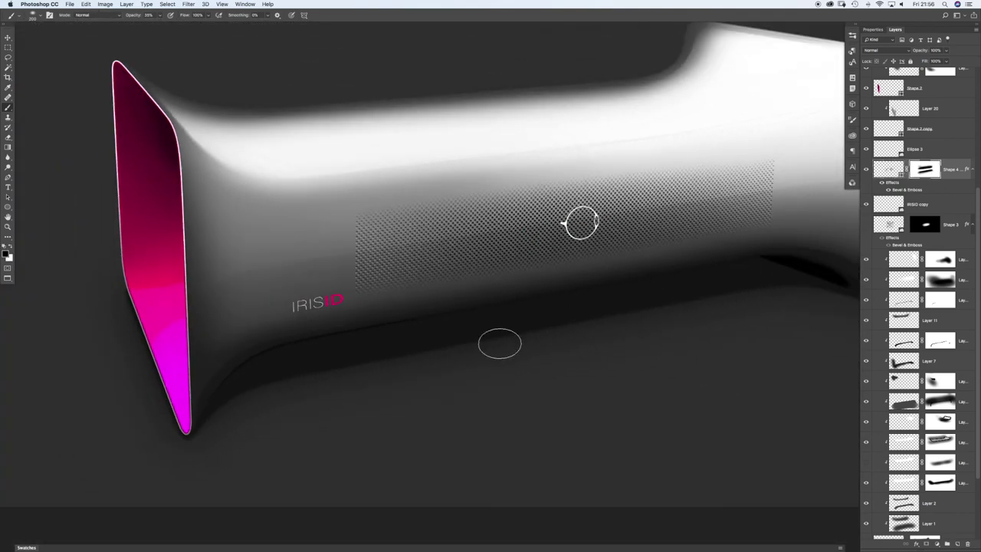
{"action": "key", "text": "super+g"}
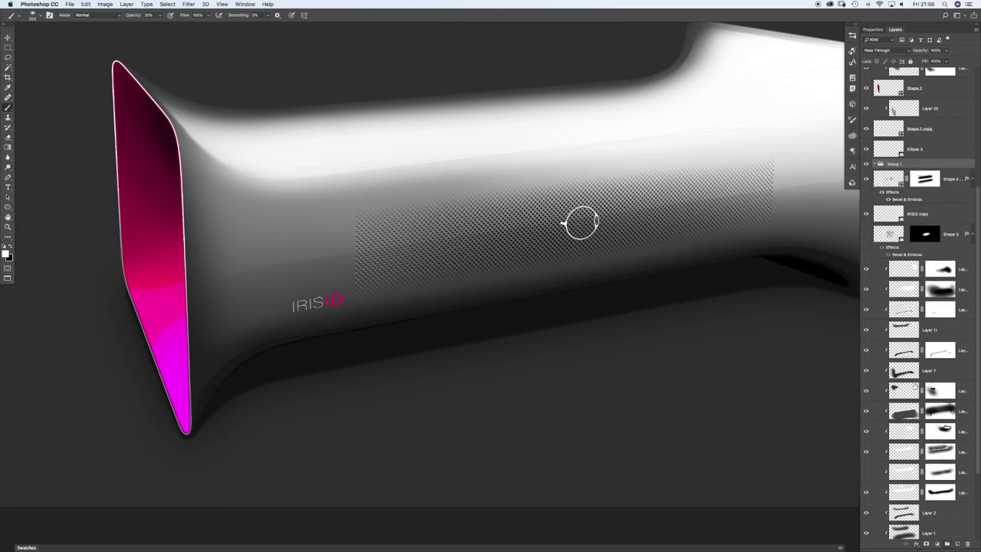
{"action": "left_click_drag", "start_coordinate": [891, 180], "coordinate": [891, 165]}
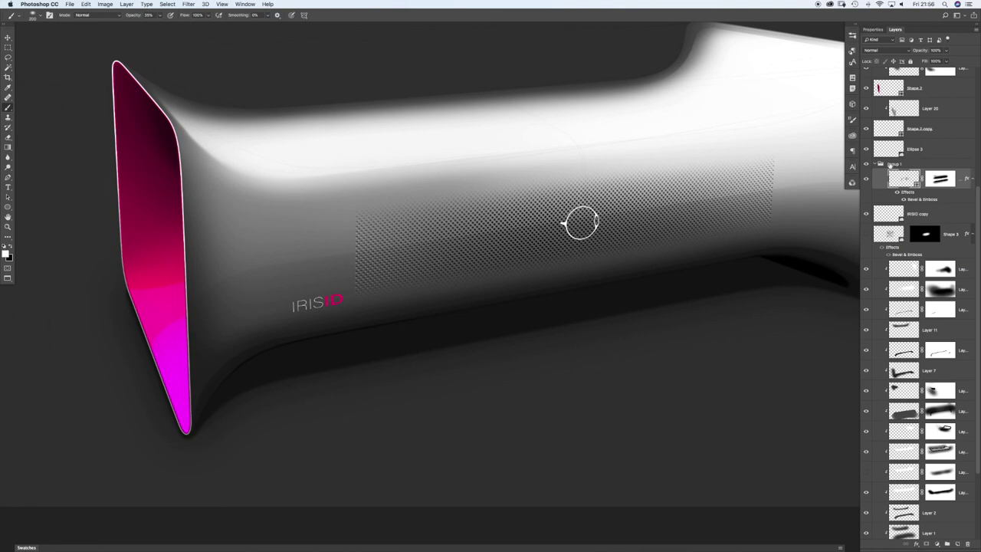
{"action": "key", "text": "alt+bracketright"}
{"action": "key", "text": "alt+bracketleft"}
{"action": "left_click_drag", "start_coordinate": [941, 181], "coordinate": [934, 169]}
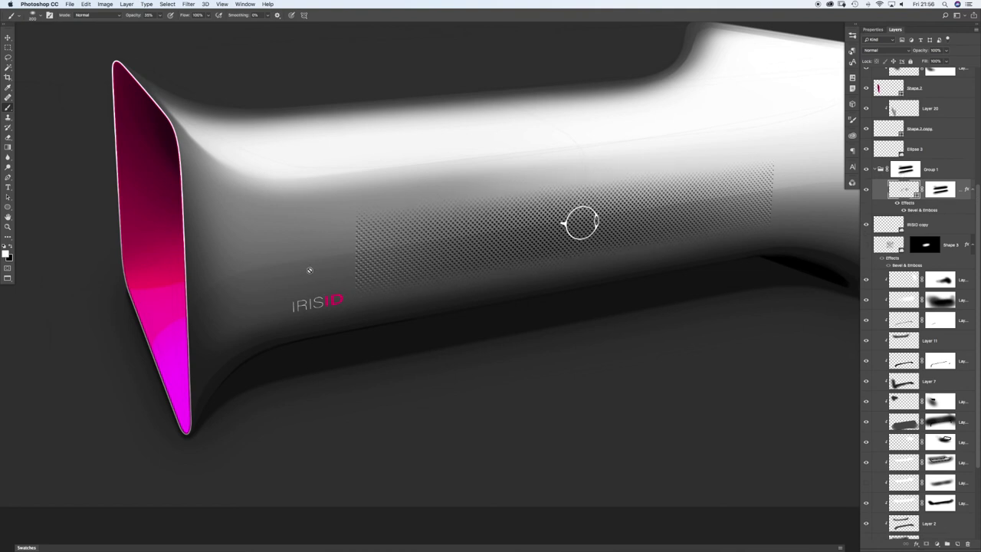
Step: Paint black on the Group 1 mask around the dot pattern's two ends with a soft brush to fade them out
{"action": "key", "text": "alt+bracketright"}
{"action": "key", "text": "x"}
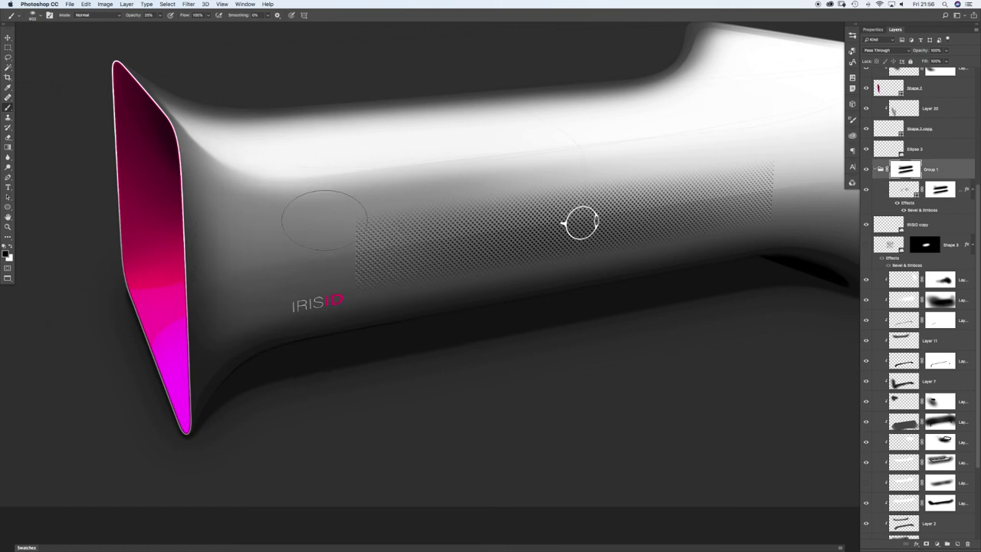
{"action": "key", "text": "bracketleft"}
{"action": "left_click_drag", "start_coordinate": [338, 208], "coordinate": [330, 287]}
{"action": "left_click_drag", "start_coordinate": [504, 158], "coordinate": [469, 165]}
{"action": "left_click_drag", "start_coordinate": [469, 165], "coordinate": [437, 175]}
Step: Inspect the faded dot pattern up close, and add a new empty layer directly above Color Fill 1
{"action": "scroll", "coordinate": [438, 175], "scroll_direction": "up", "scroll_amount": 3}
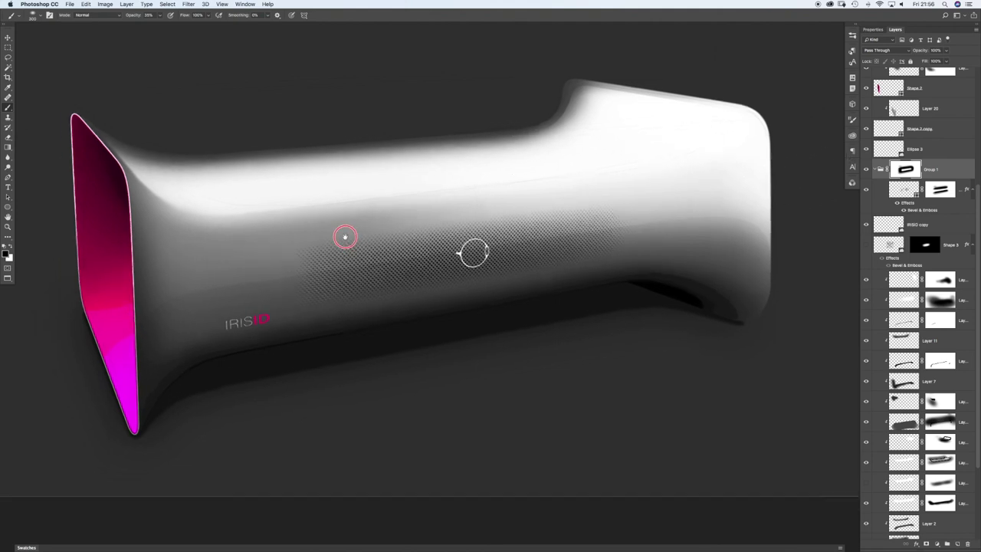
{"action": "scroll", "coordinate": [491, 254], "scroll_direction": "up", "scroll_amount": 2}
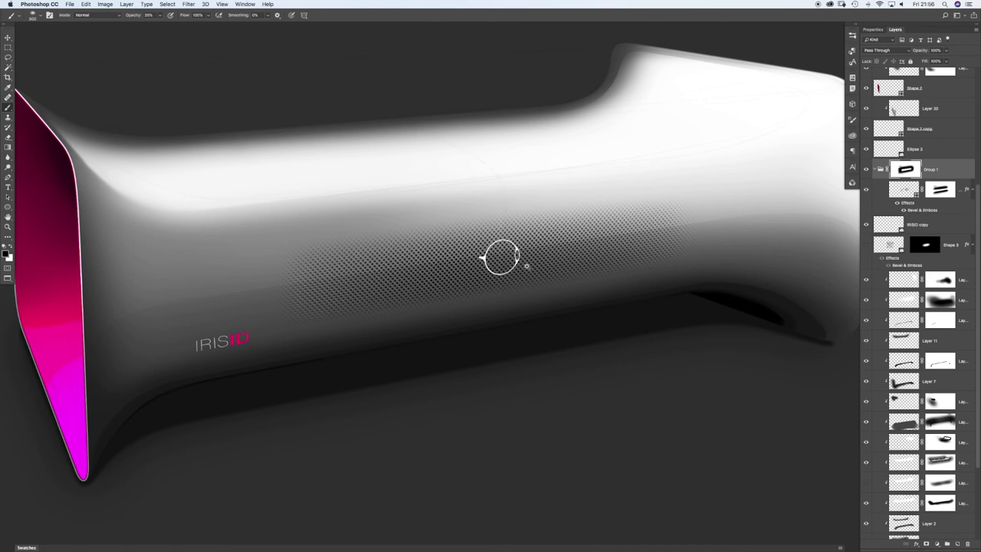
{"action": "scroll", "coordinate": [502, 258], "scroll_direction": "up", "scroll_amount": 3}
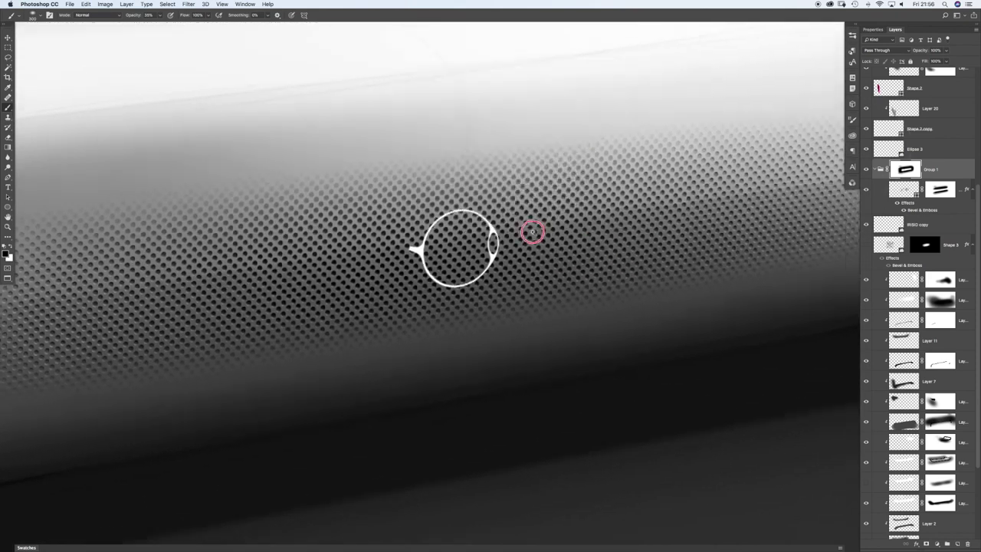
{"action": "scroll", "coordinate": [453, 249], "scroll_direction": "down", "scroll_amount": 5}
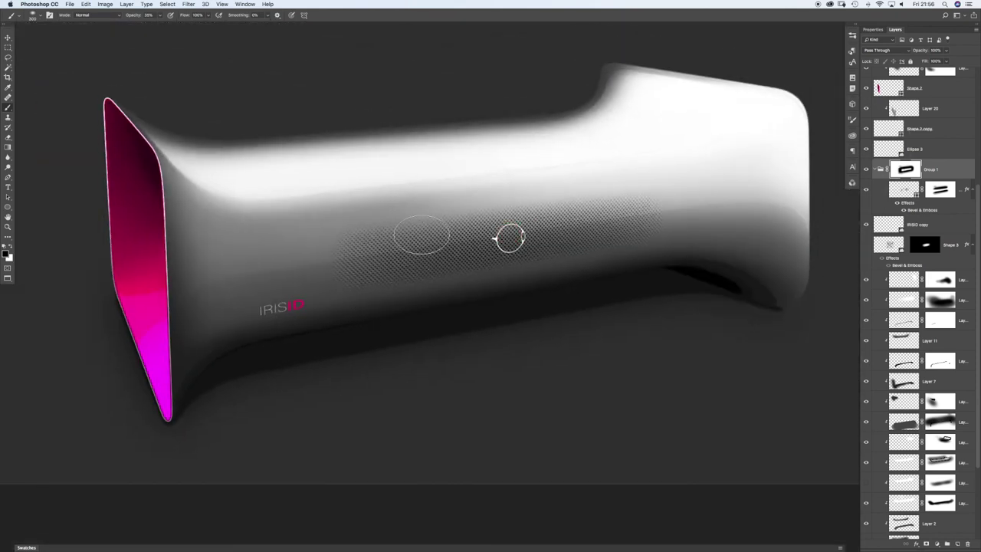
{"action": "mouse_move", "coordinate": [414, 199]}
{"action": "left_mouse_down"}
{"action": "mouse_move", "coordinate": [396, 202]}
{"action": "mouse_move", "coordinate": [412, 199]}
{"action": "left_mouse_up"}
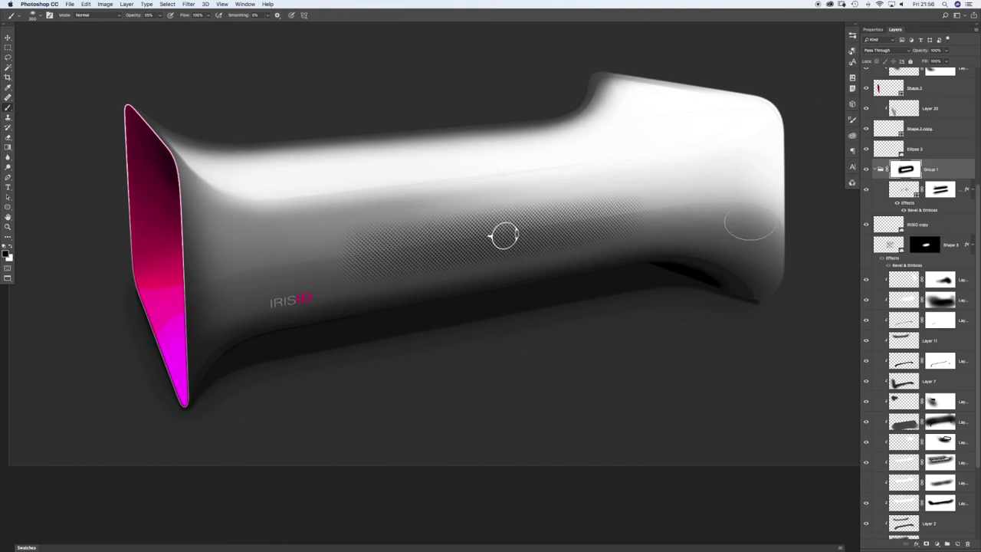
{"action": "scroll", "coordinate": [976, 345], "scroll_direction": "down", "scroll_amount": 5}
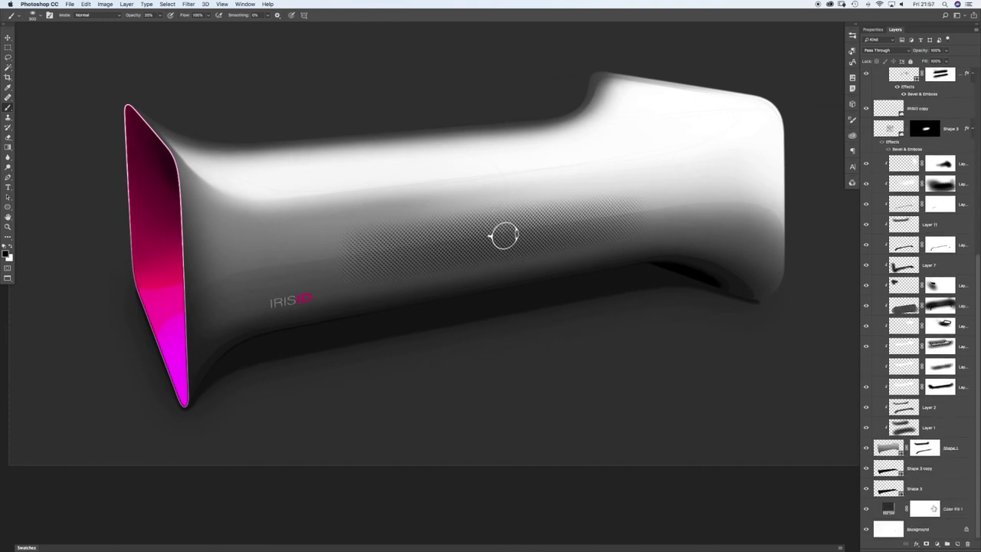
{"action": "left_click", "coordinate": [928, 508]}
{"action": "left_click", "coordinate": [958, 543]}
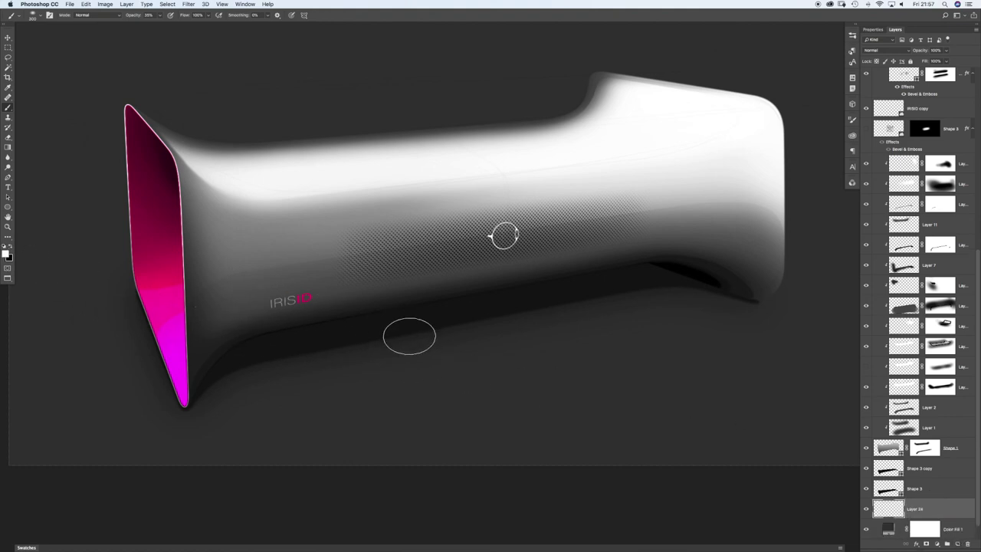
Step: Paint a soft black shadow on Layer 24 beneath the length of the tube with a large brush
{"action": "key", "text": "x"}
{"action": "mouse_move", "coordinate": [659, 313]}
{"action": "left_mouse_down"}
{"action": "mouse_move", "coordinate": [684, 298]}
{"action": "mouse_move", "coordinate": [655, 283]}
{"action": "mouse_move", "coordinate": [736, 280]}
{"action": "left_mouse_up"}
{"action": "mouse_move", "coordinate": [331, 331]}
{"action": "left_mouse_down"}
{"action": "mouse_move", "coordinate": [659, 271]}
{"action": "mouse_move", "coordinate": [243, 368]}
{"action": "left_mouse_up"}
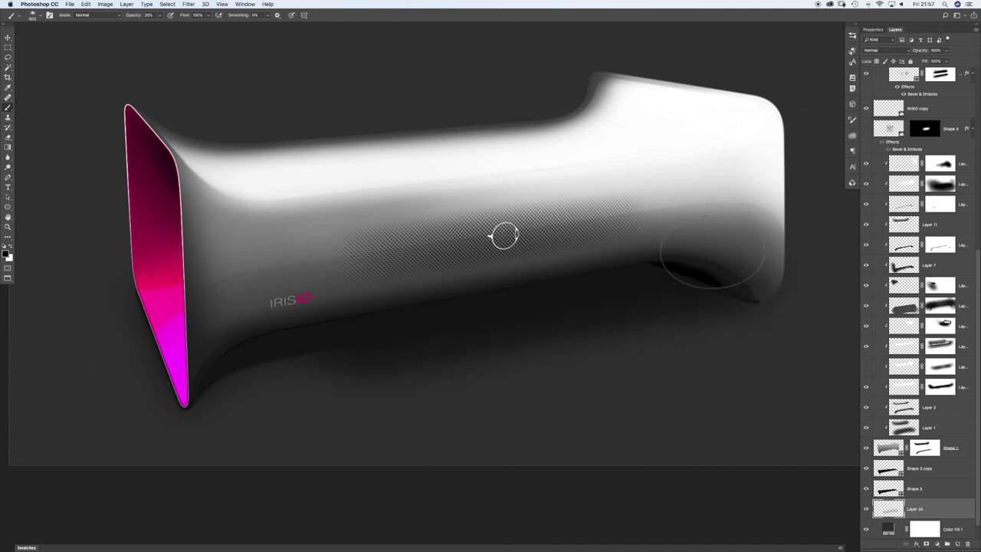
{"action": "left_click_drag", "start_coordinate": [641, 272], "coordinate": [604, 268]}
{"action": "key", "text": "bracketright"}
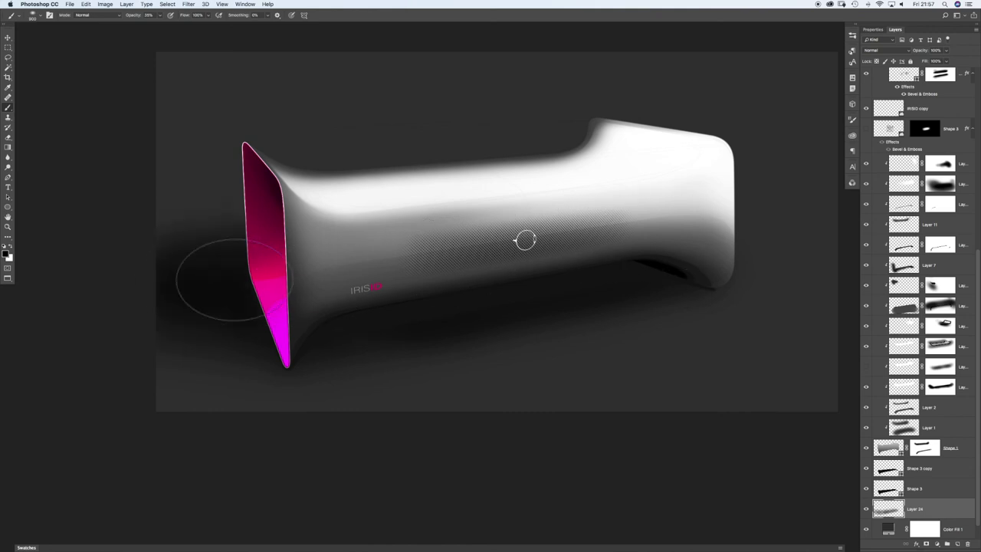
Step: Deepen the shadow under the tube and extend it behind the magenta open end with large soft black strokes on Layer 24
{"action": "key", "text": "bracketleft"}
{"action": "key", "text": "bracketleft"}
{"action": "mouse_move", "coordinate": [283, 331]}
{"action": "left_mouse_down"}
{"action": "mouse_move", "coordinate": [179, 314]}
{"action": "mouse_move", "coordinate": [139, 262]}
{"action": "mouse_move", "coordinate": [187, 260]}
{"action": "left_mouse_up"}
{"action": "key", "text": "bracketleft"}
{"action": "left_click_drag", "start_coordinate": [580, 277], "coordinate": [664, 275]}
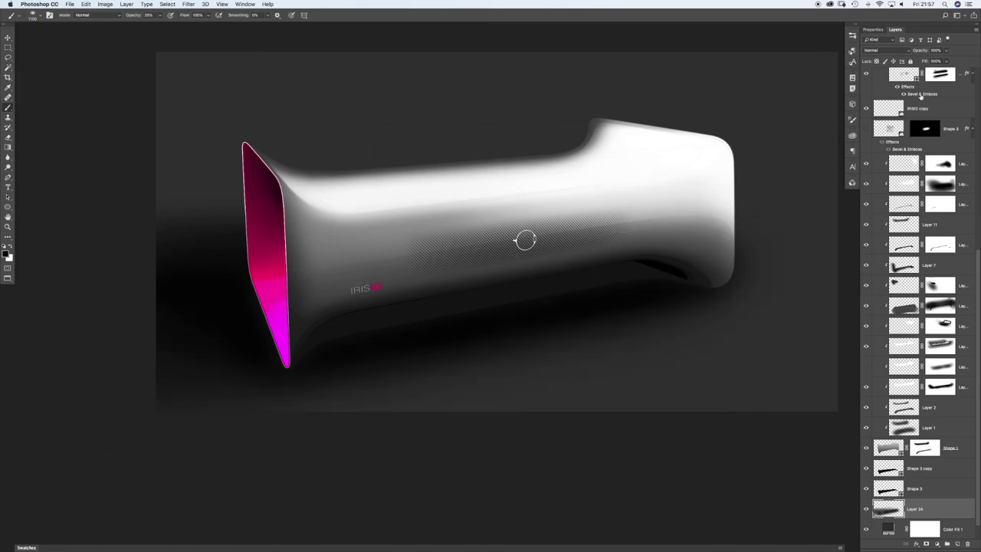
Step: Move Layer 24 above Shape 3 copy and blend it as Multiply at 72% opacity
{"action": "left_click_drag", "start_coordinate": [948, 50], "coordinate": [932, 61]}
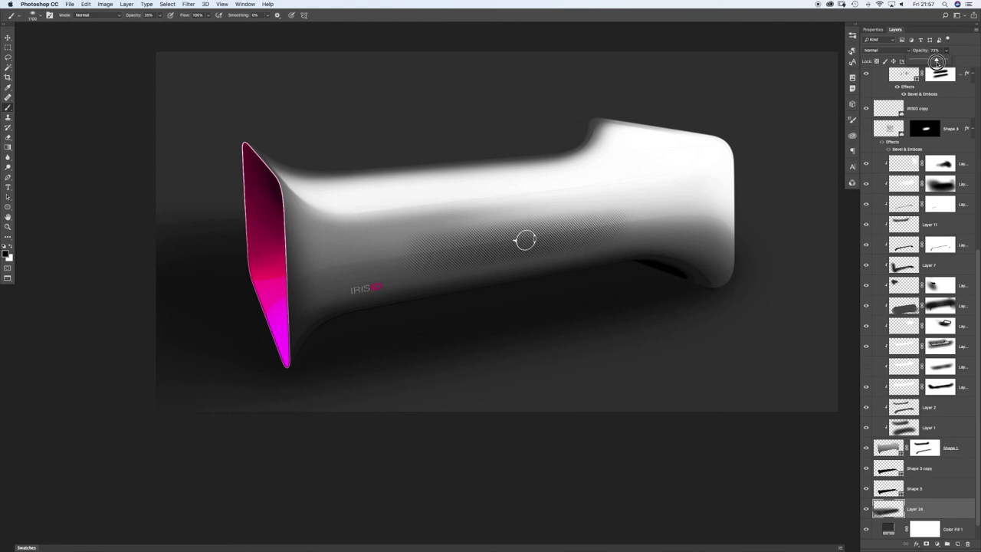
{"action": "left_click_drag", "start_coordinate": [918, 469], "coordinate": [919, 457]}
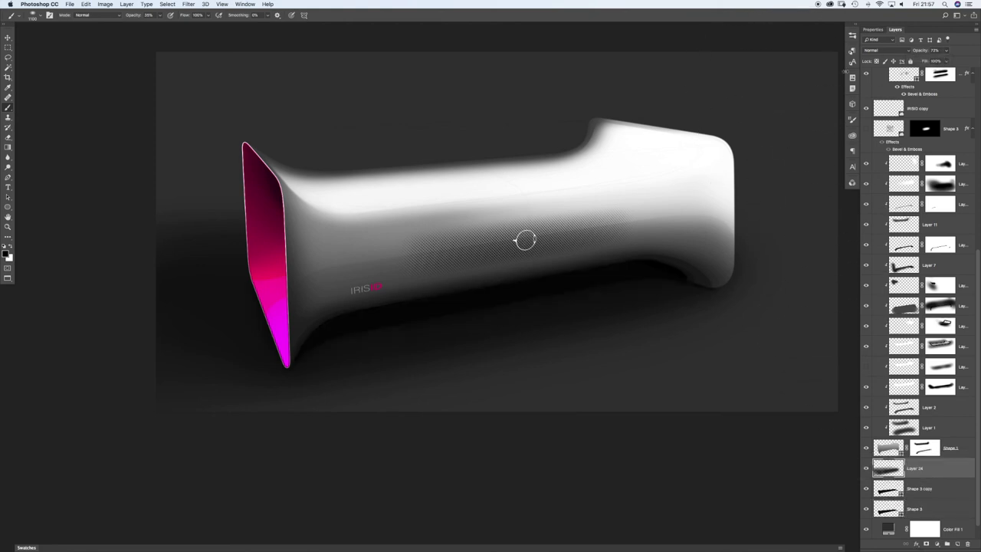
{"action": "left_click", "coordinate": [872, 50]}
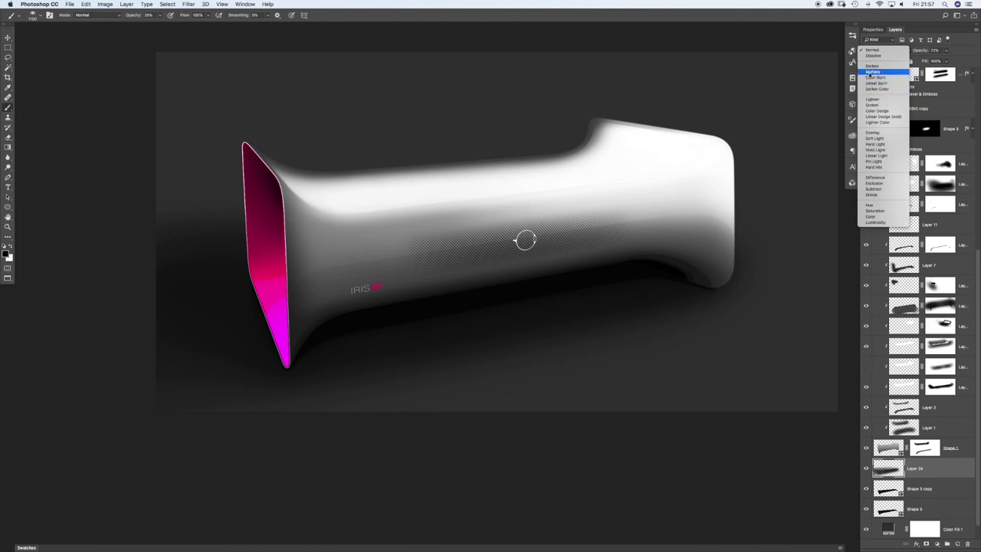
{"action": "left_click", "coordinate": [869, 72]}
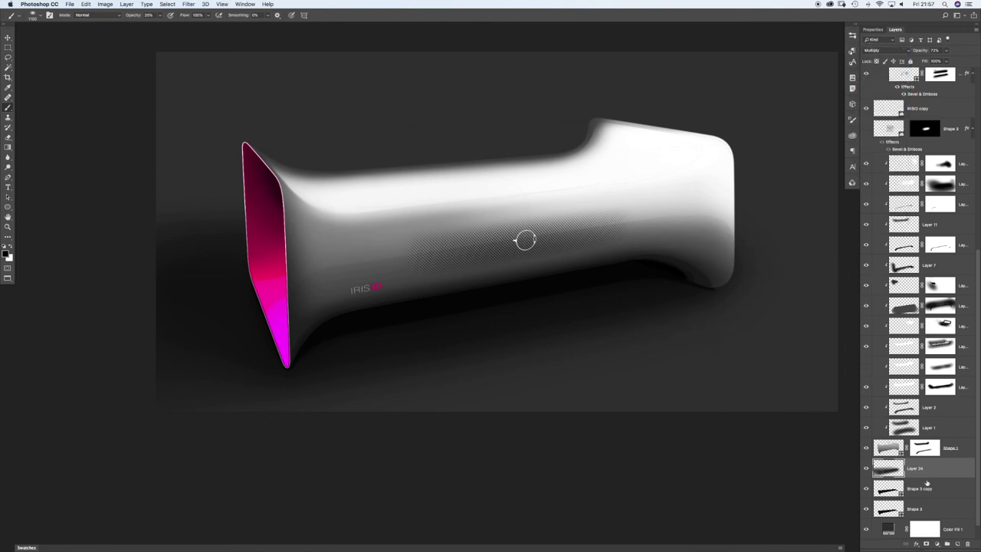
Step: Add a layer mask to Layer 24 and paint black on it with a very large 0% hardness brush to soften the shadow's outer areas
{"action": "left_click", "coordinate": [927, 543]}
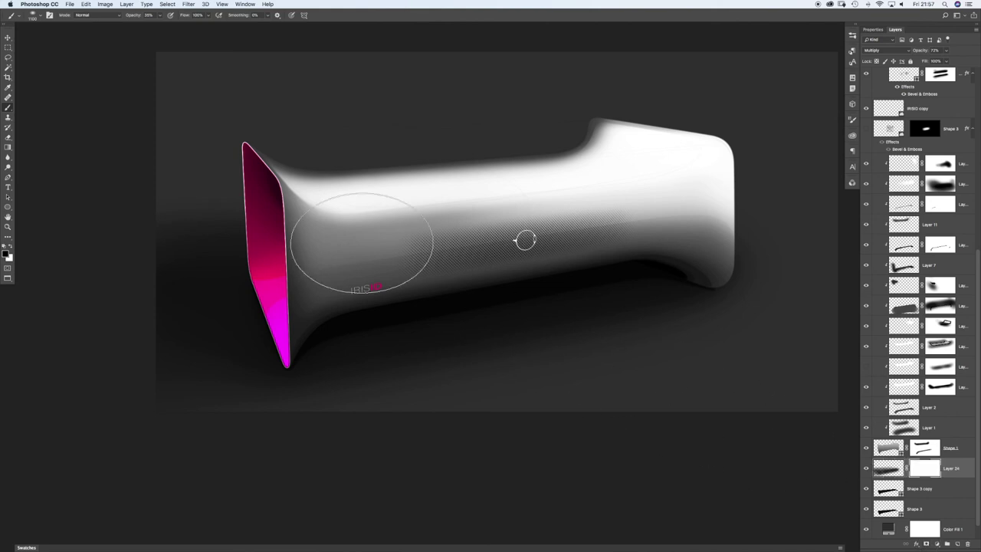
{"action": "right_click", "coordinate": [203, 115]}
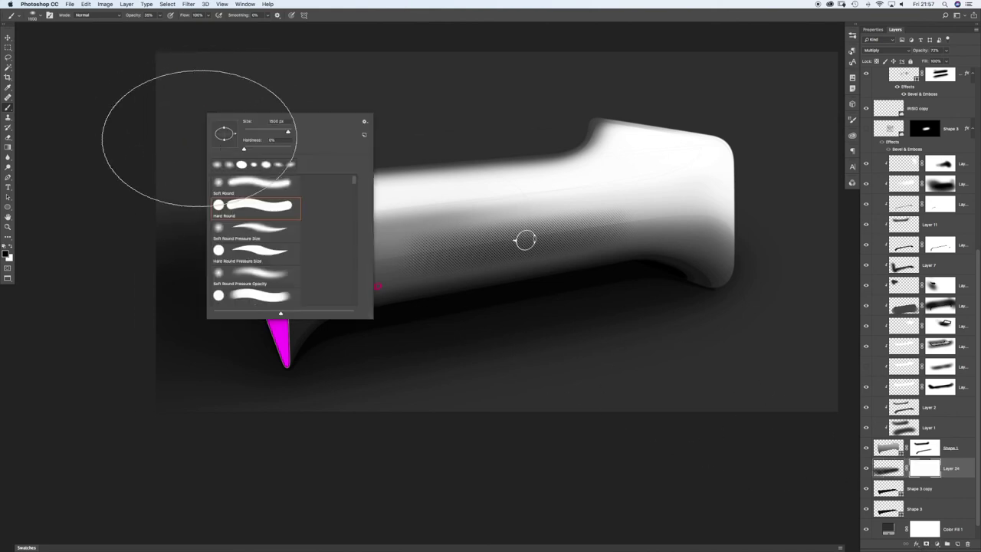
{"action": "left_click", "coordinate": [357, 110]}
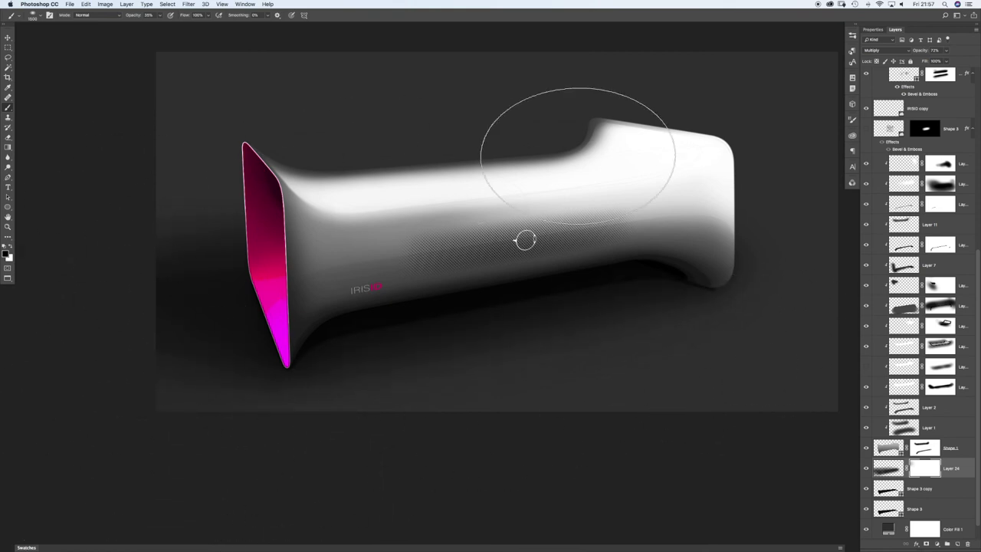
{"action": "left_click_drag", "start_coordinate": [386, 174], "coordinate": [611, 168]}
{"action": "left_click_drag", "start_coordinate": [569, 221], "coordinate": [505, 222]}
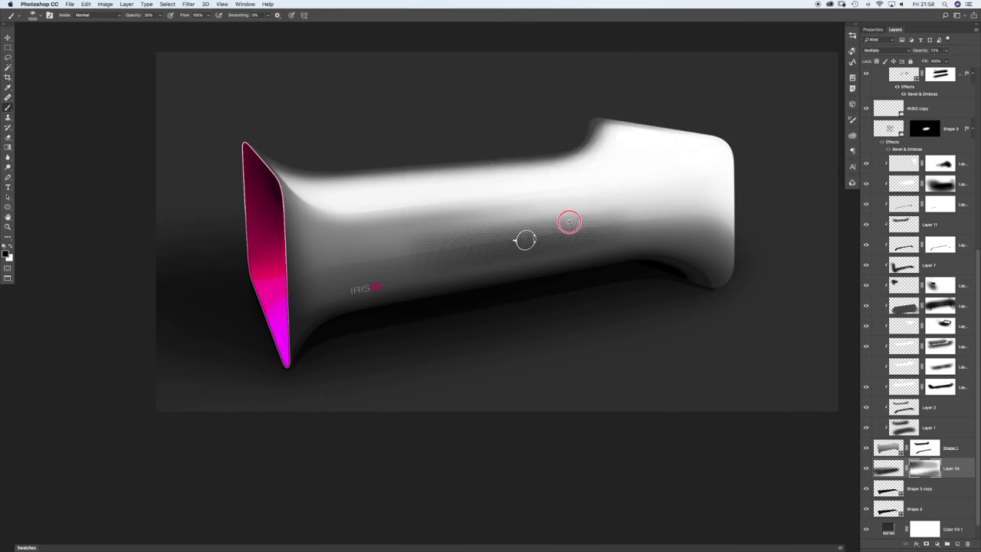
{"action": "left_click_drag", "start_coordinate": [533, 257], "coordinate": [547, 260]}
{"action": "mouse_move", "coordinate": [489, 266]}
{"action": "left_mouse_down"}
{"action": "mouse_move", "coordinate": [504, 263]}
{"action": "mouse_move", "coordinate": [521, 277]}
{"action": "left_mouse_up"}
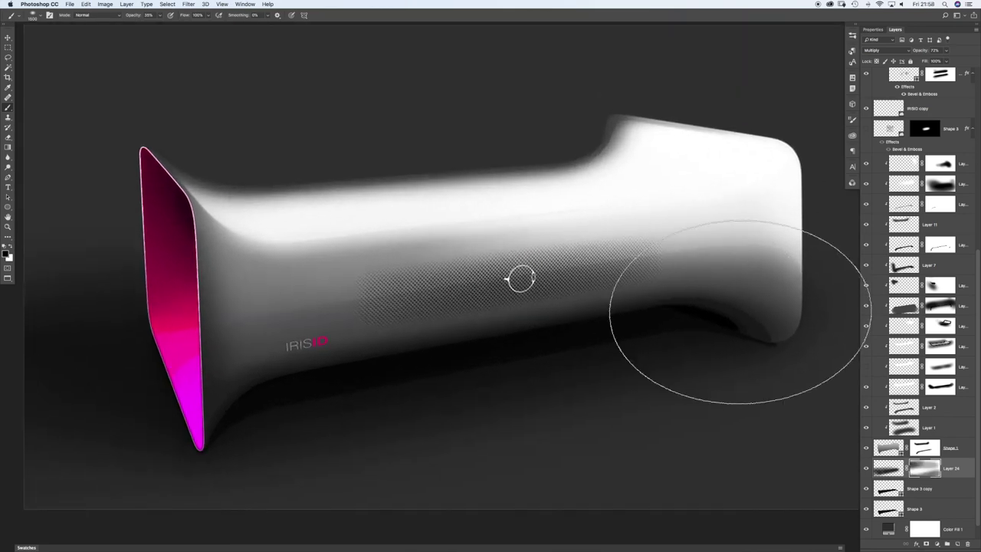
Step: Duplicate Shape 1 to the top of its clipped layers, just below Shape 3, and convert the copy to a smart object
{"action": "scroll", "coordinate": [976, 302], "scroll_direction": "up", "scroll_amount": 5}
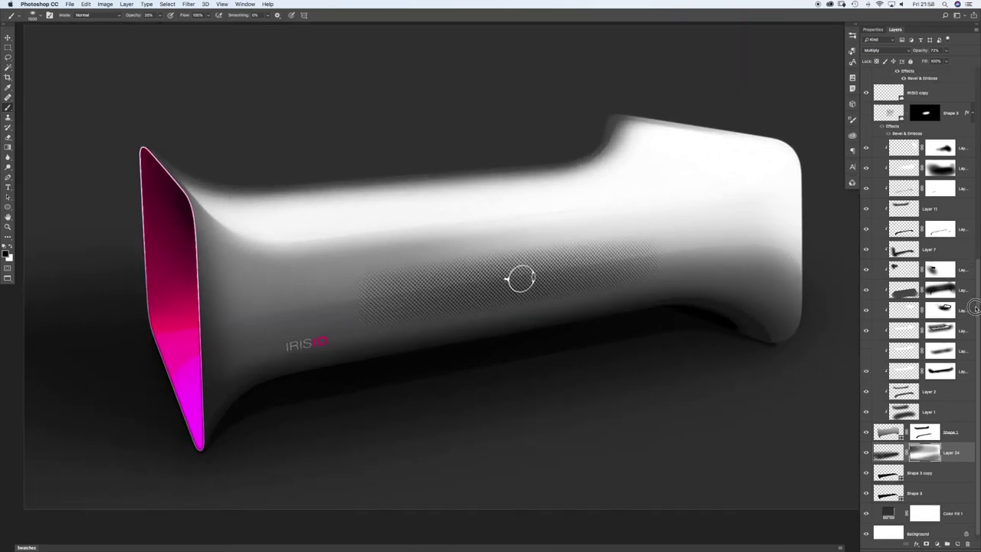
{"action": "left_click_drag", "start_coordinate": [976, 243], "coordinate": [976, 341]}
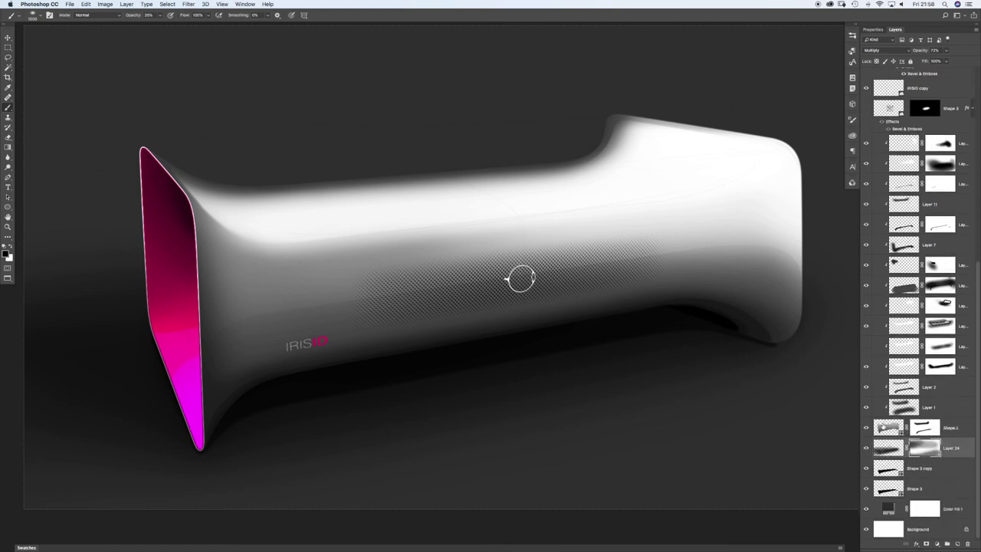
{"action": "left_click", "coordinate": [884, 427]}
{"action": "left_click_drag", "start_coordinate": [884, 427], "coordinate": [894, 141]}
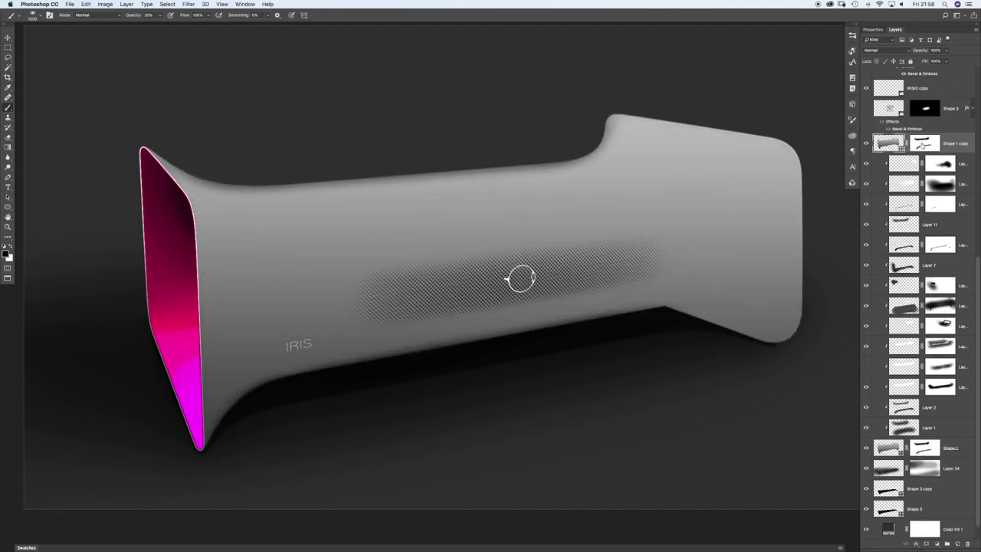
{"action": "left_click", "coordinate": [191, 6]}
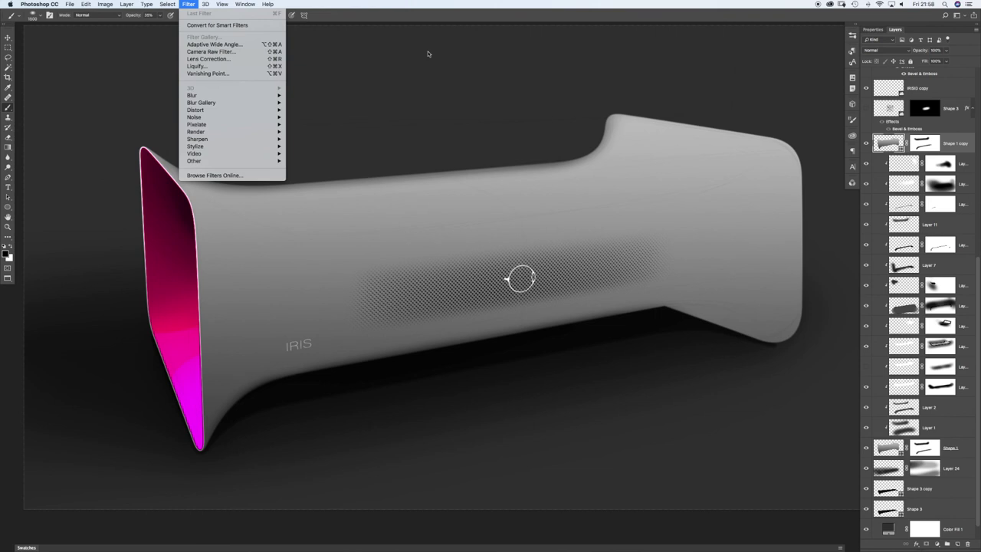
{"action": "right_click", "coordinate": [957, 146]}
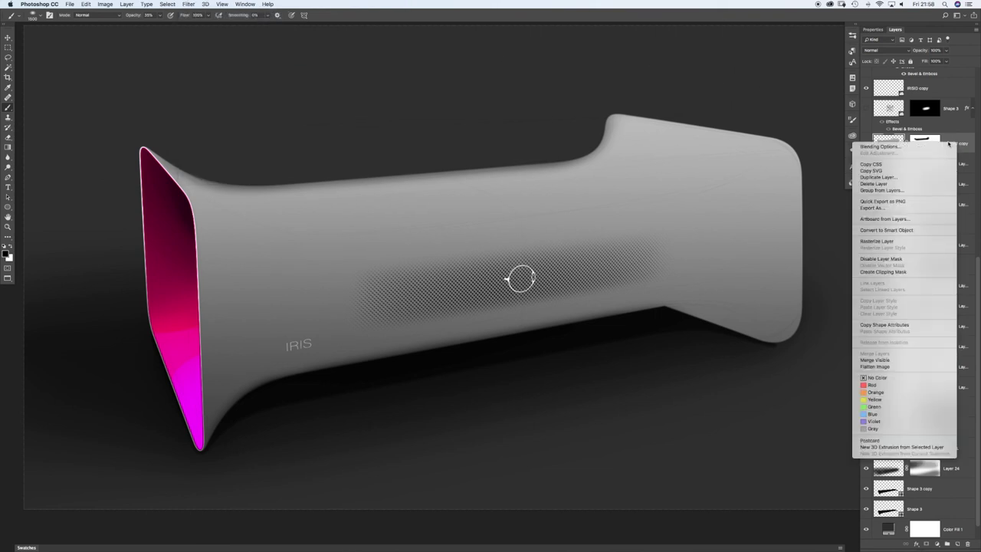
{"action": "left_click", "coordinate": [905, 231]}
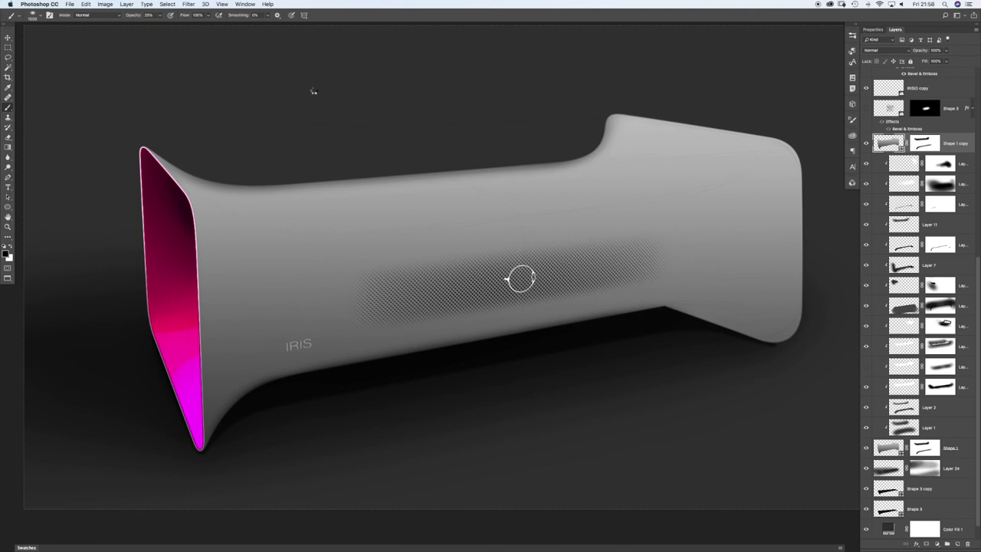
Step: Apply a 33.03% Gaussian, monochromatic Add Noise filter to the Shape 1 copy smart object
{"action": "left_click", "coordinate": [188, 3]}
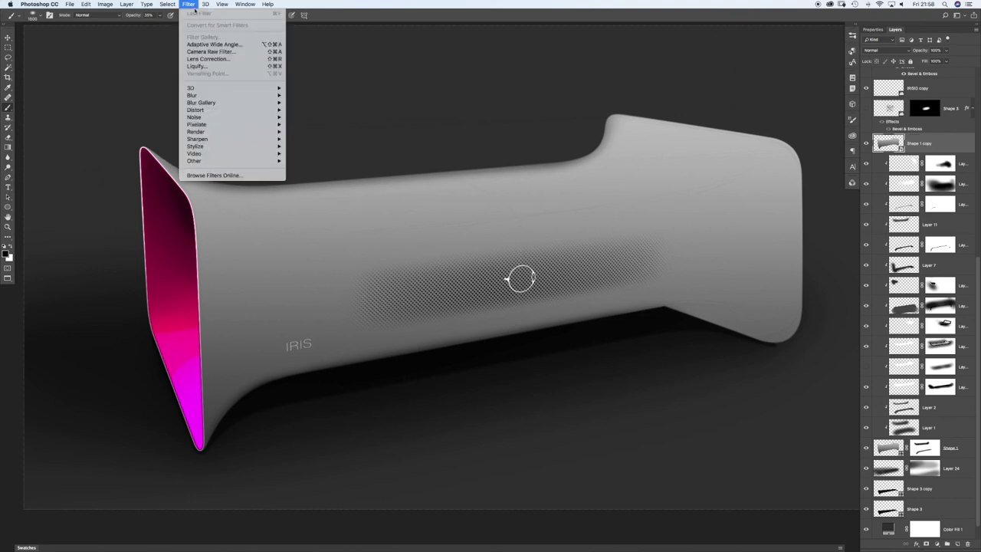
{"action": "mouse_move", "coordinate": [216, 96]}
{"action": "mouse_move", "coordinate": [208, 118]}
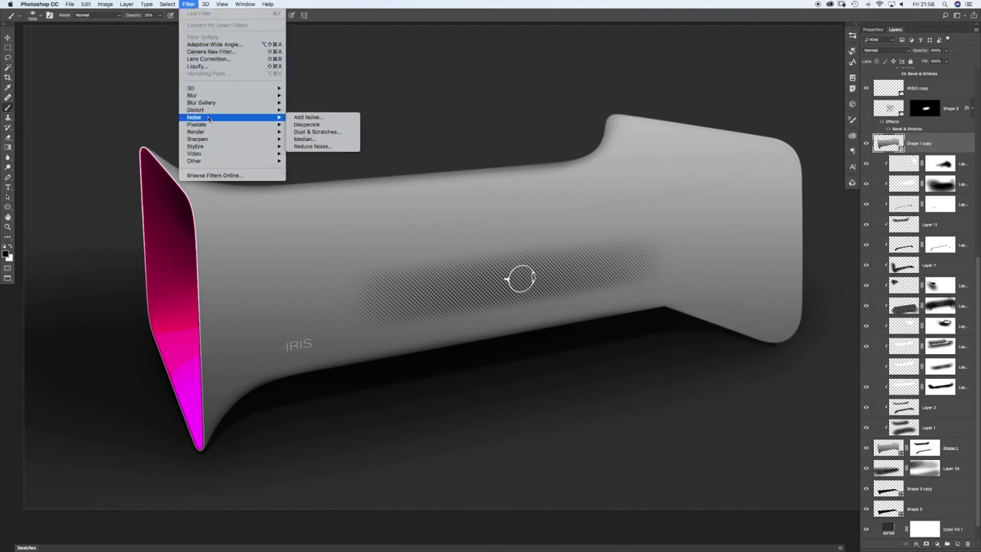
{"action": "left_click", "coordinate": [307, 116]}
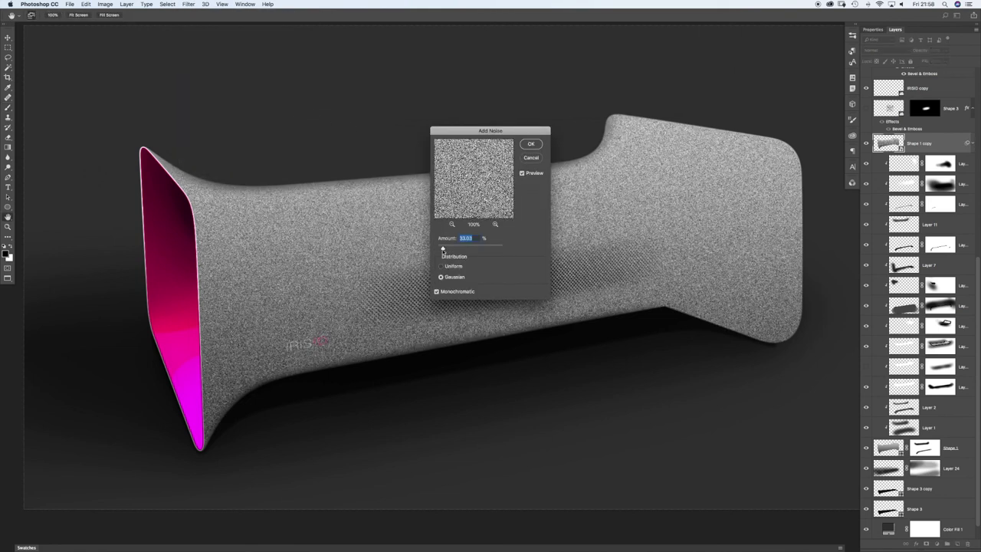
{"action": "key", "text": "Return"}
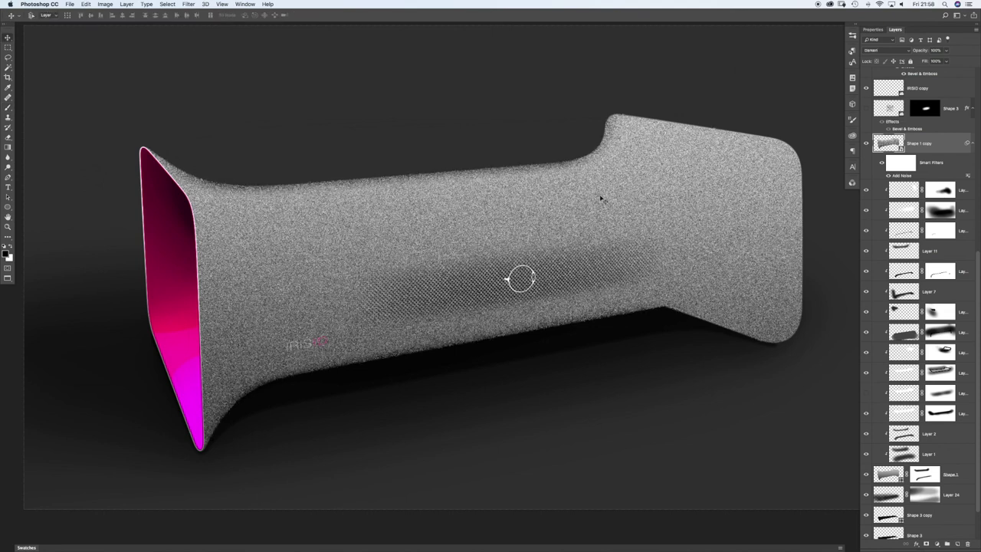
Step: Blend the noisy Shape 1 copy as Overlay and lower its opacity to about 12%
{"action": "key", "text": "alt+shift+b"}
{"action": "key", "text": "shift+plus"}
{"action": "key", "text": "shift+plus"}
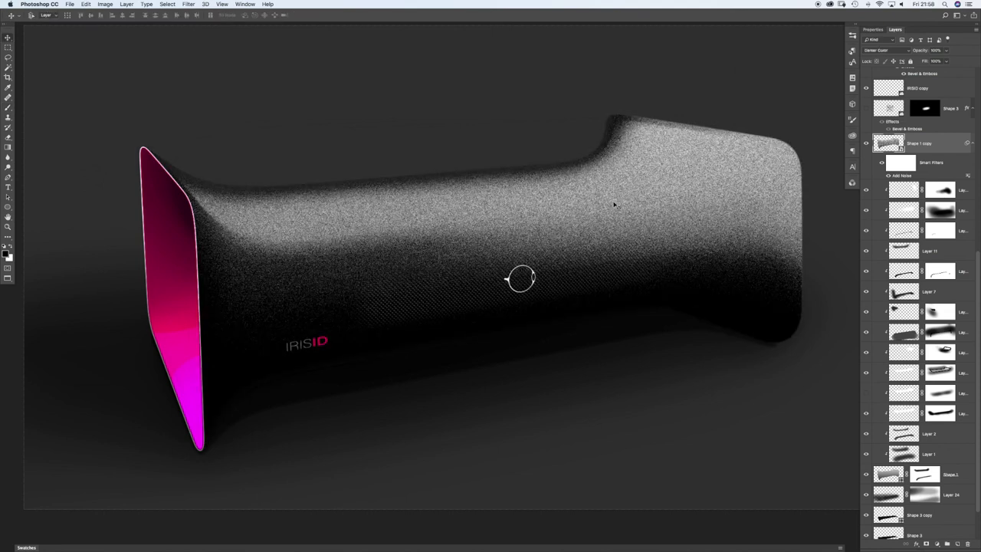
{"action": "key", "text": "shift+plus"}
{"action": "key", "text": "shift+plus"}
{"action": "key", "text": "shift+plus"}
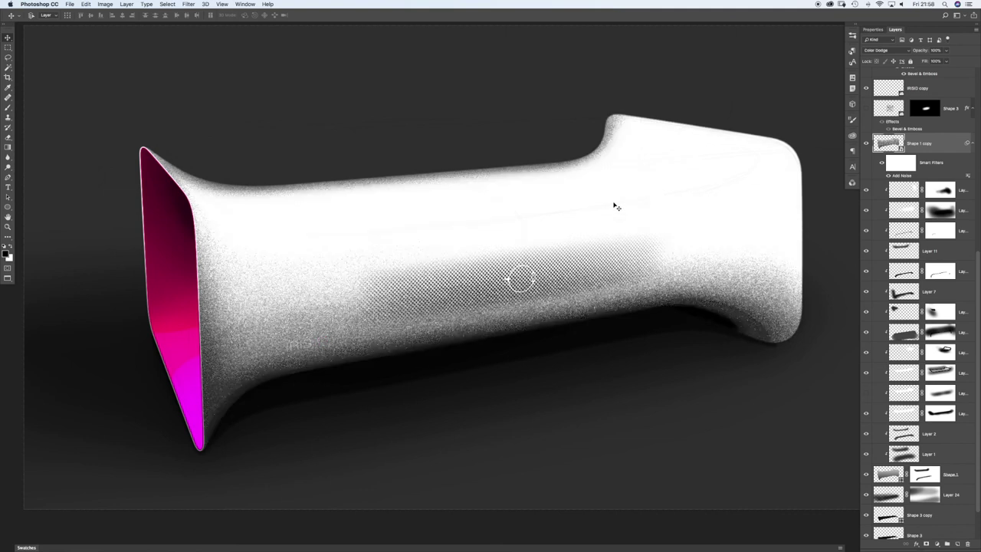
{"action": "key", "text": "shift+plus"}
{"action": "key", "text": "shift+plus"}
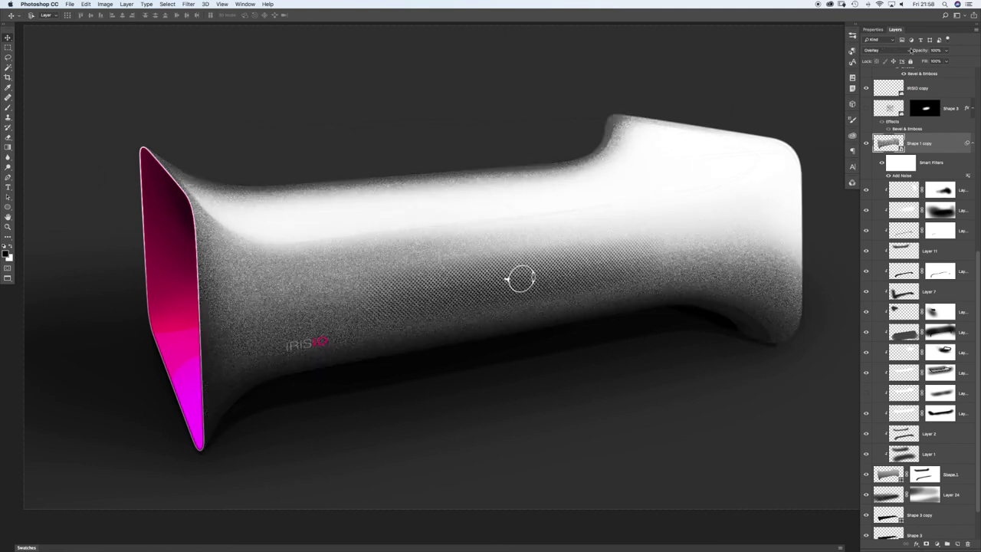
{"action": "mouse_move", "coordinate": [949, 52]}
{"action": "left_mouse_down"}
{"action": "mouse_move", "coordinate": [946, 62]}
{"action": "mouse_move", "coordinate": [914, 60]}
{"action": "left_mouse_up"}
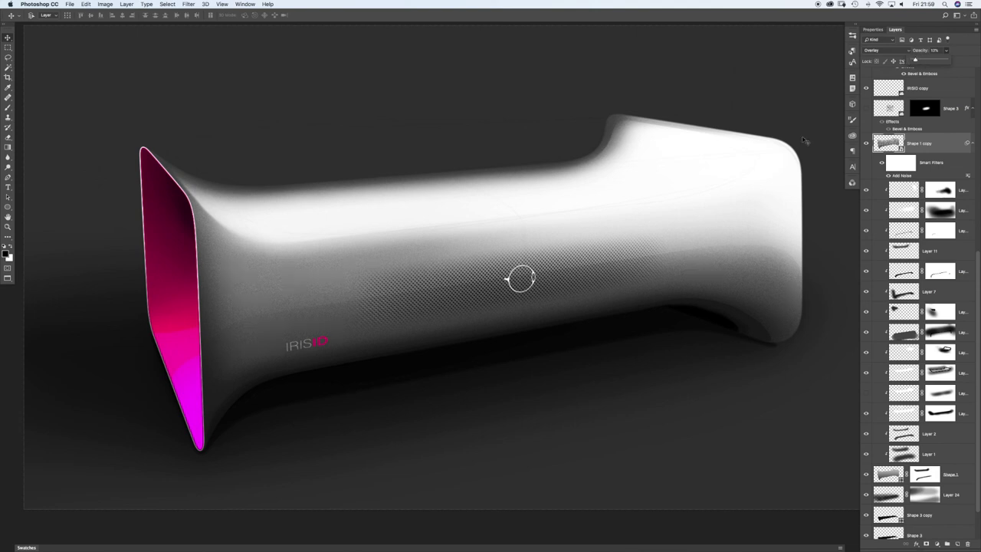
Step: Reduce the amount of the Add Noise smart filter on Shape 1 copy to about 16%
{"action": "left_click_drag", "start_coordinate": [264, 314], "coordinate": [300, 304]}
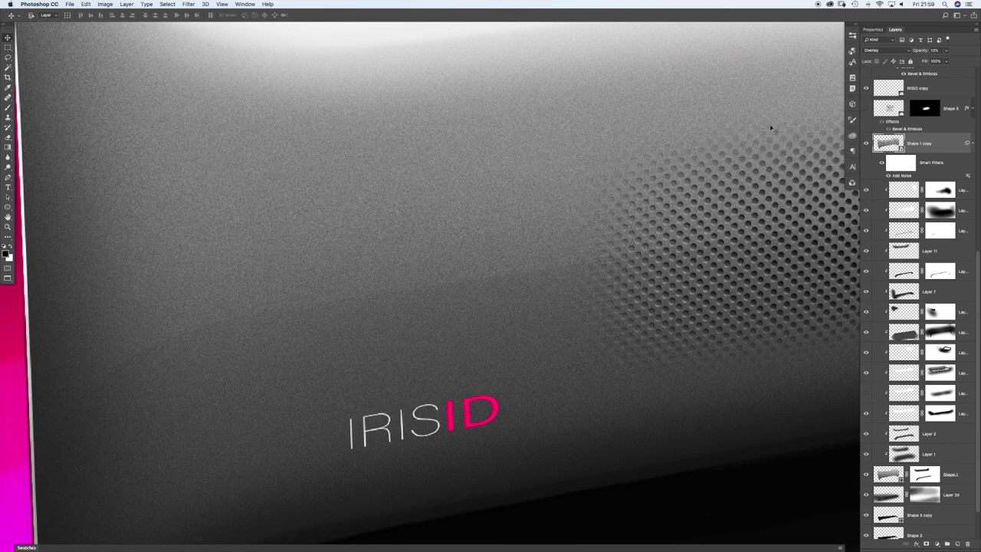
{"action": "double_click", "coordinate": [902, 175]}
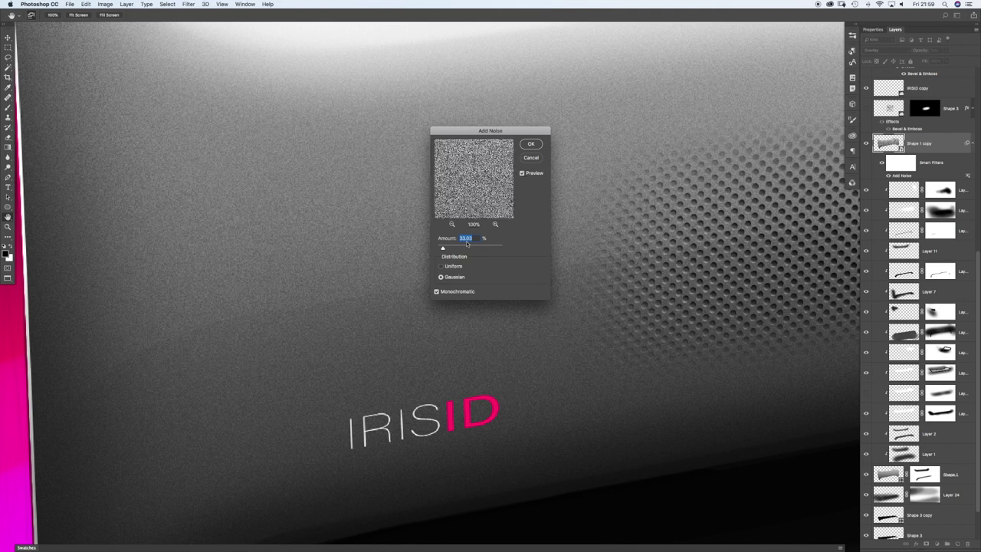
{"action": "left_click_drag", "start_coordinate": [442, 247], "coordinate": [440, 249]}
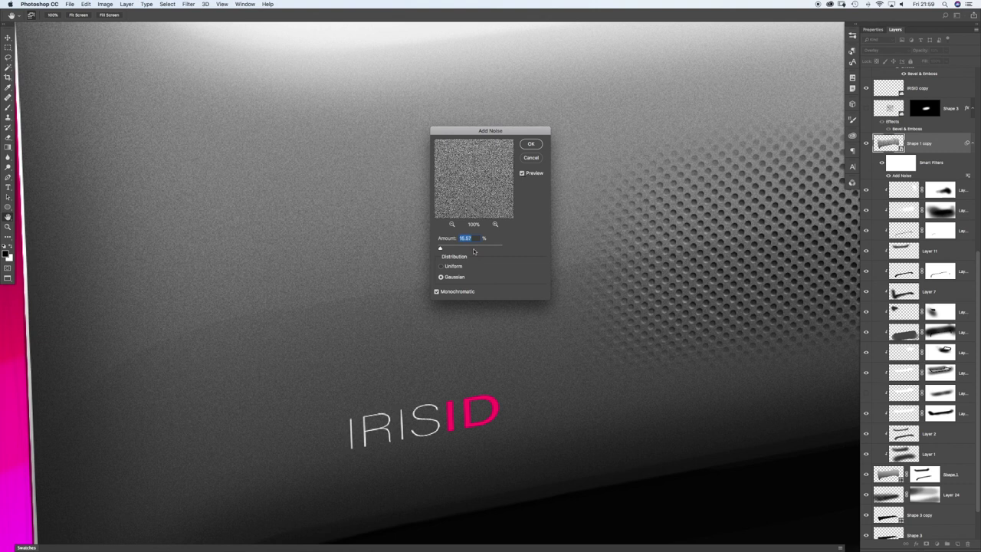
{"action": "left_click", "coordinate": [531, 144]}
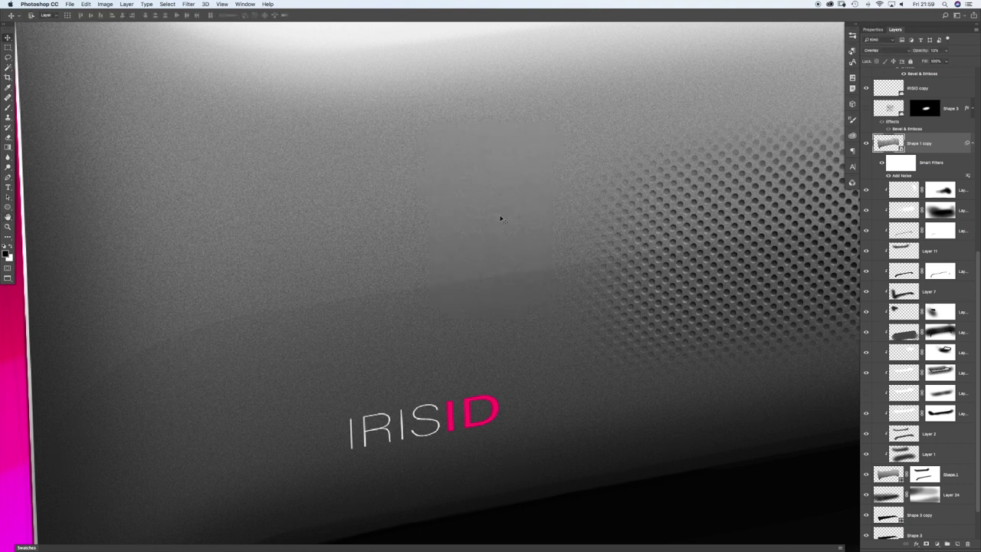
Step: Apply a Motion Blur to Shape 1 copy at an 11° angle with a distance of 45 pixels
{"action": "key", "text": "super+space"}
{"action": "left_click_drag", "start_coordinate": [531, 190], "coordinate": [525, 189]}
{"action": "left_click", "coordinate": [643, 283]}
{"action": "left_click_drag", "start_coordinate": [643, 240], "coordinate": [370, 262]}
{"action": "left_click_drag", "start_coordinate": [508, 236], "coordinate": [438, 184]}
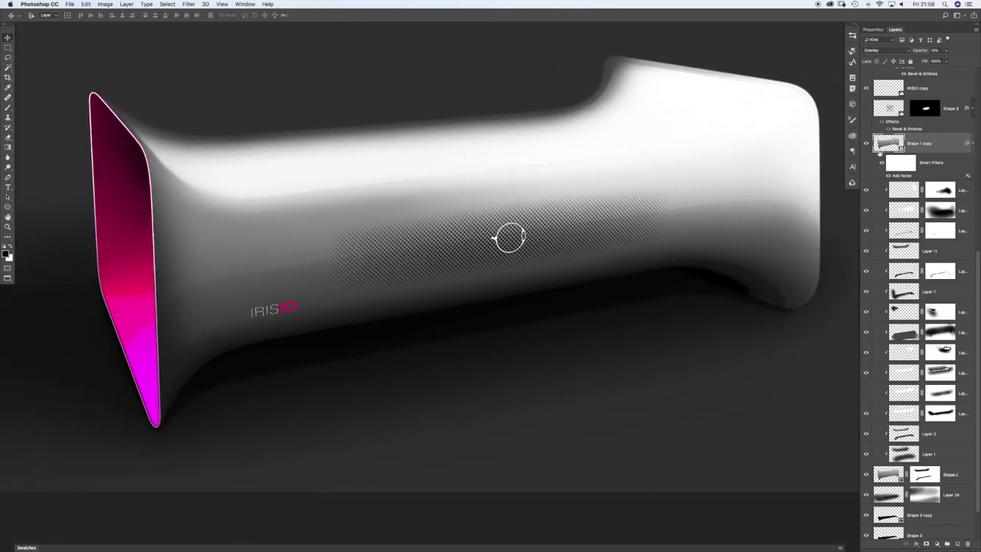
{"action": "left_click", "coordinate": [189, 3]}
{"action": "mouse_move", "coordinate": [210, 97]}
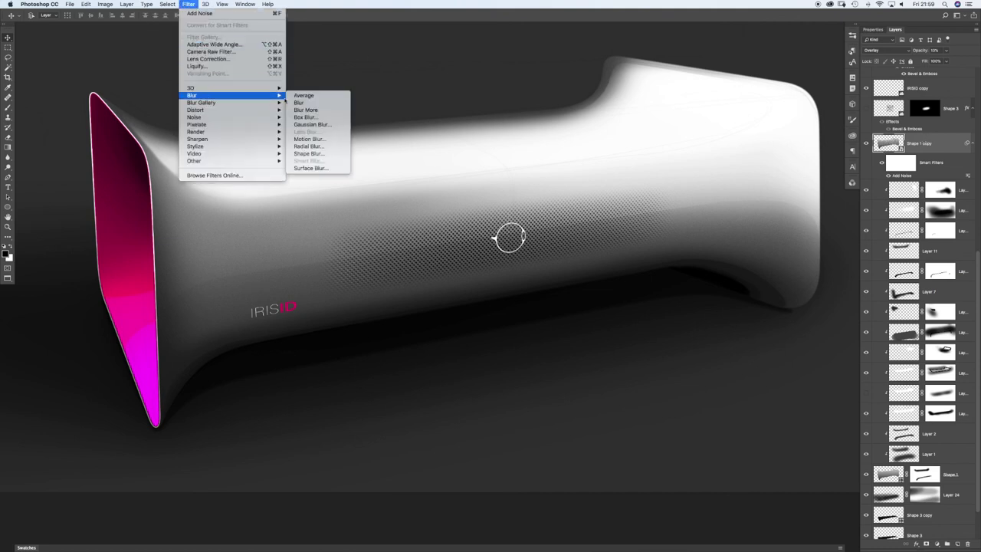
{"action": "left_click", "coordinate": [322, 140]}
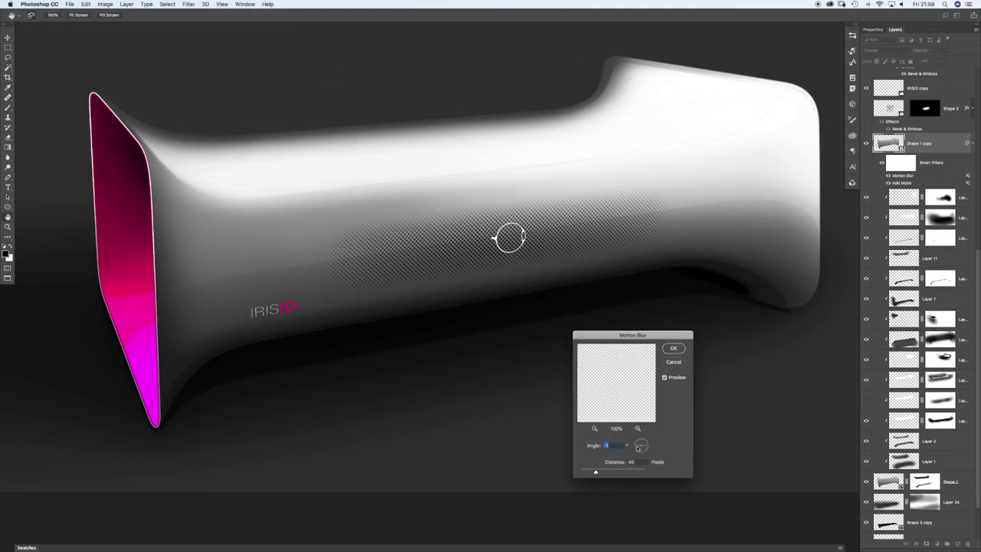
{"action": "left_click_drag", "start_coordinate": [639, 447], "coordinate": [630, 449]}
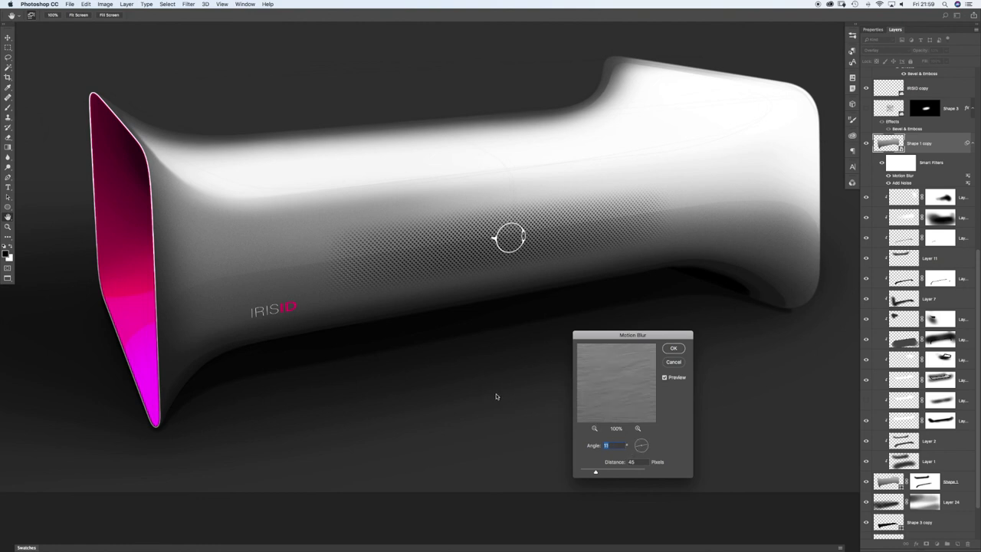
{"action": "key", "text": "Return"}
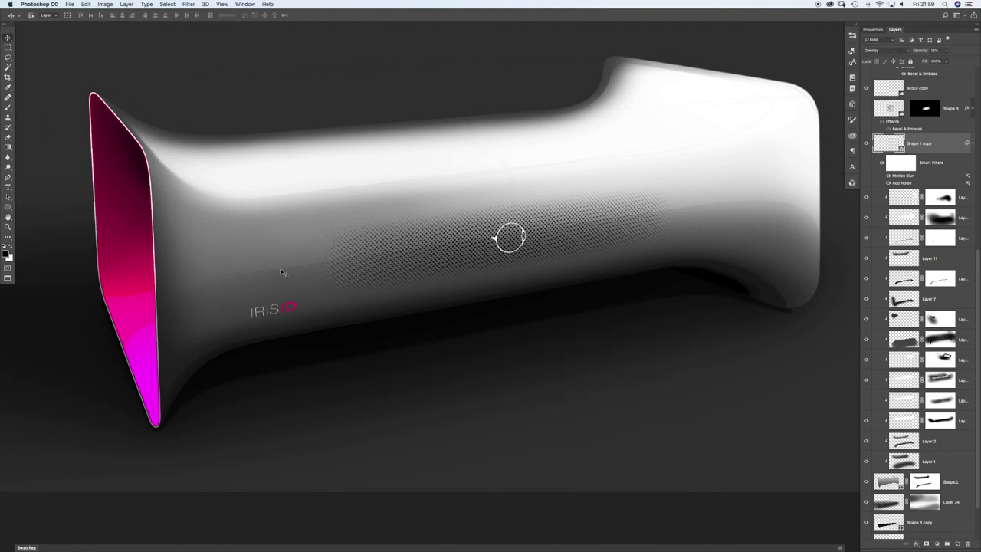
Step: Raise the amount of the Add Noise smart filter on Shape 1 copy to about 42%
{"action": "key", "text": "z"}
{"action": "left_click_drag", "start_coordinate": [256, 278], "coordinate": [323, 269]}
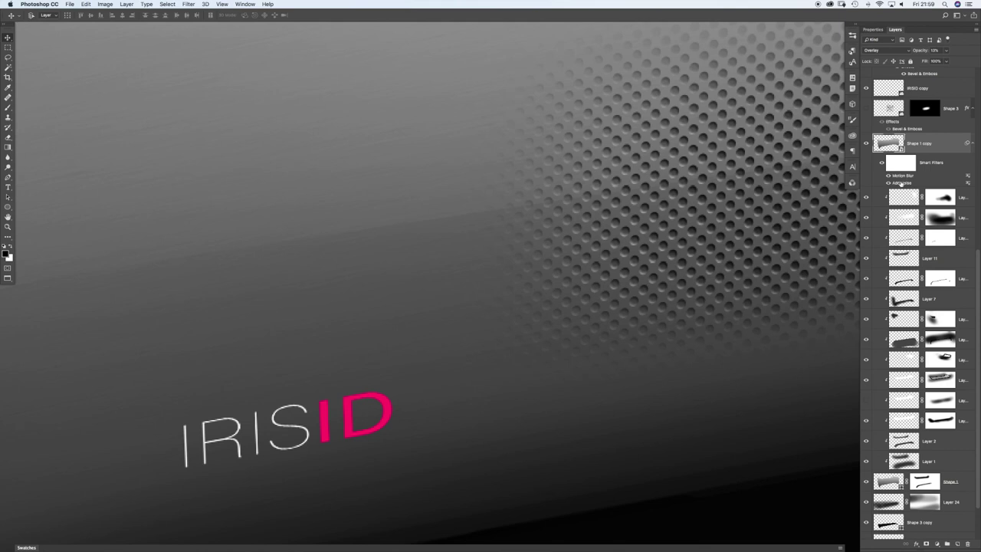
{"action": "double_click", "coordinate": [901, 184]}
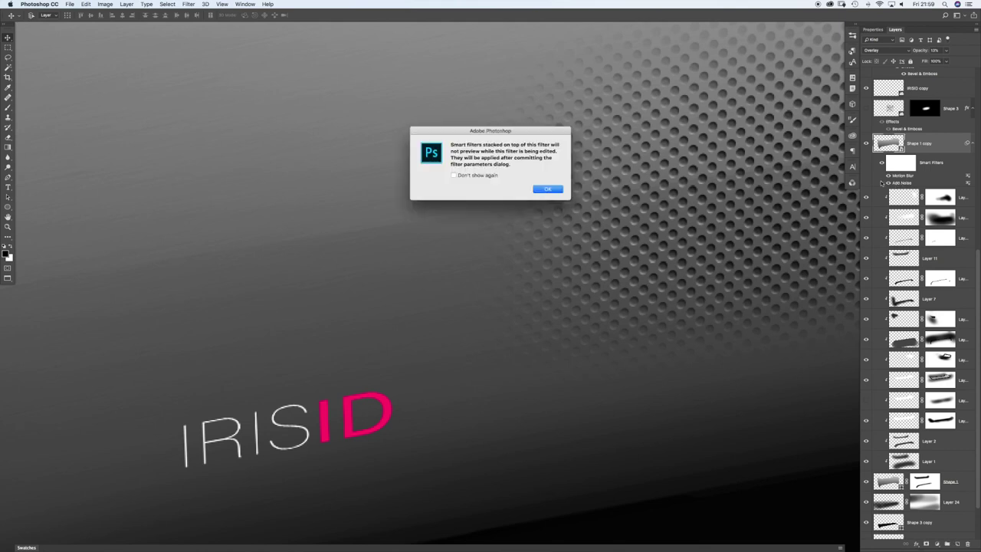
{"action": "left_click", "coordinate": [539, 189]}
{"action": "left_click_drag", "start_coordinate": [449, 245], "coordinate": [444, 248]}
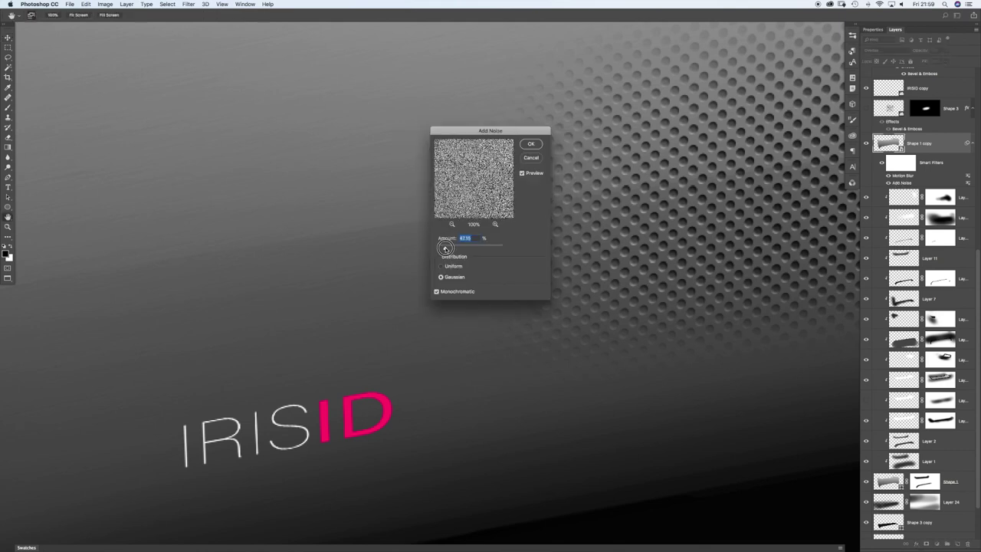
{"action": "left_click", "coordinate": [530, 145]}
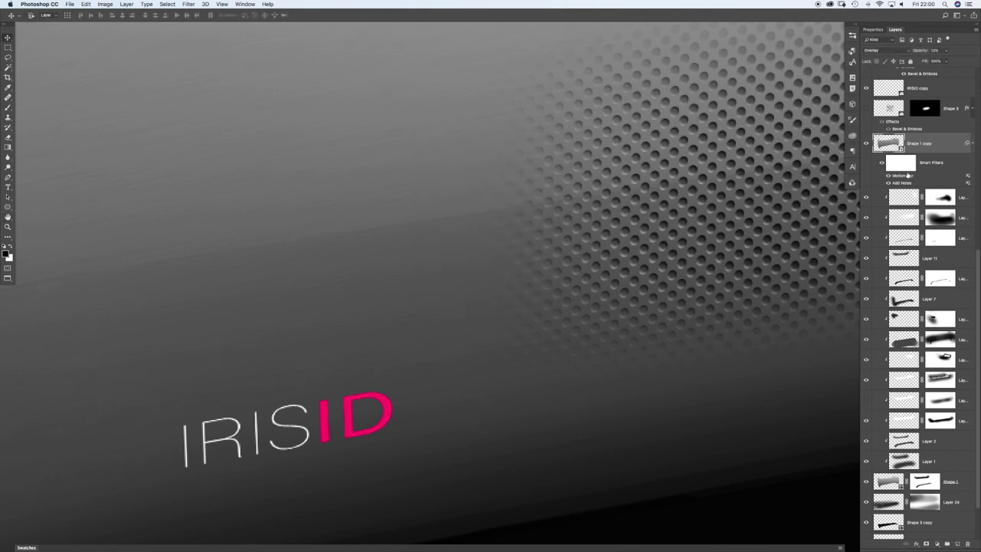
Step: Set the distance of Shape 1 copy's Motion Blur smart filter to 129 pixels
{"action": "double_click", "coordinate": [903, 176]}
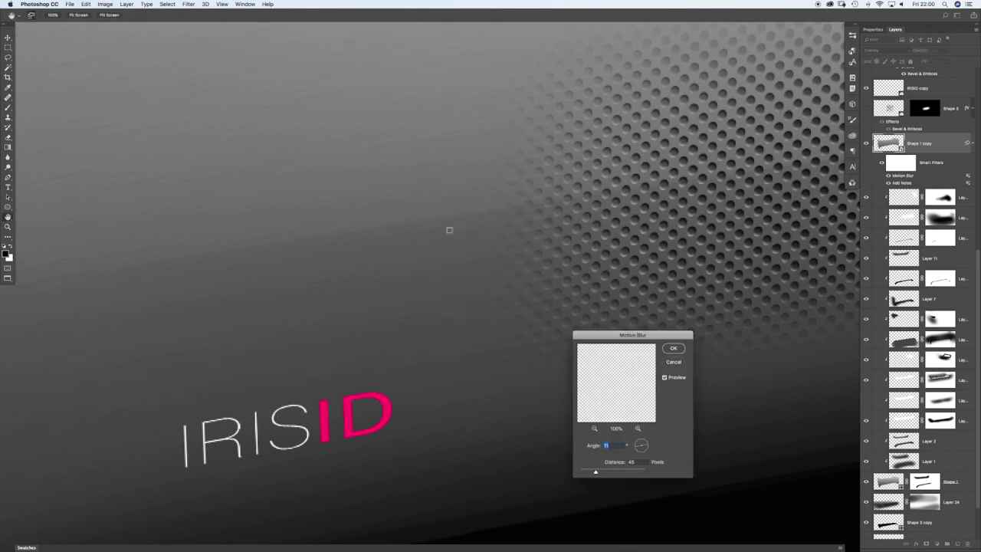
{"action": "left_click_drag", "start_coordinate": [600, 471], "coordinate": [607, 472]}
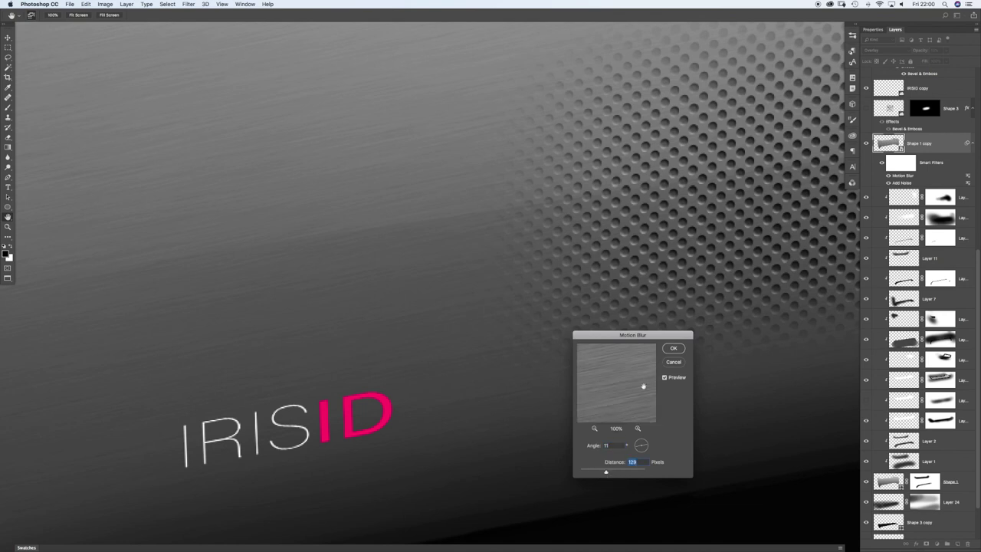
{"action": "left_click", "coordinate": [666, 349]}
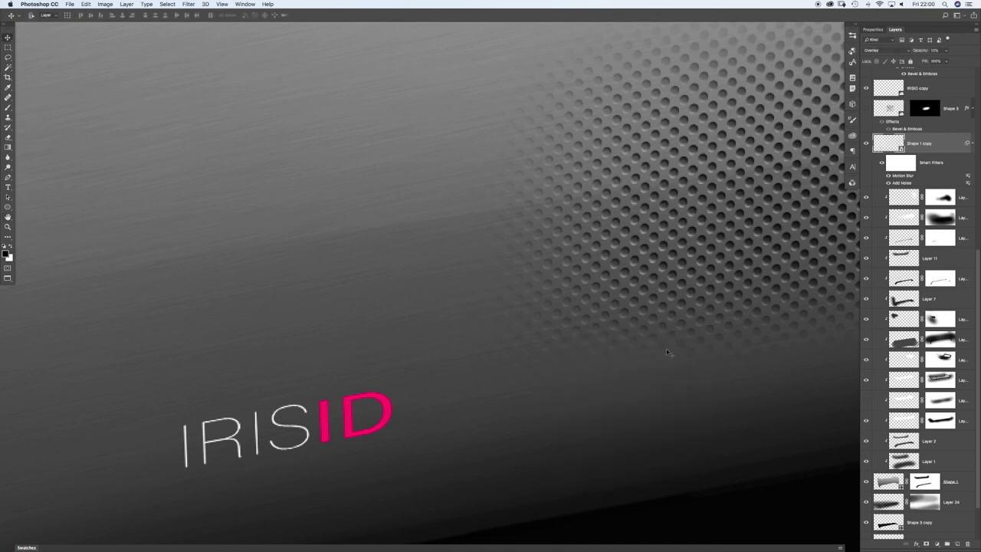
Step: Raise the opacity of Shape 1 copy to 28% to strengthen the brushed texture across the tube
{"action": "left_click_drag", "start_coordinate": [470, 258], "coordinate": [438, 260]}
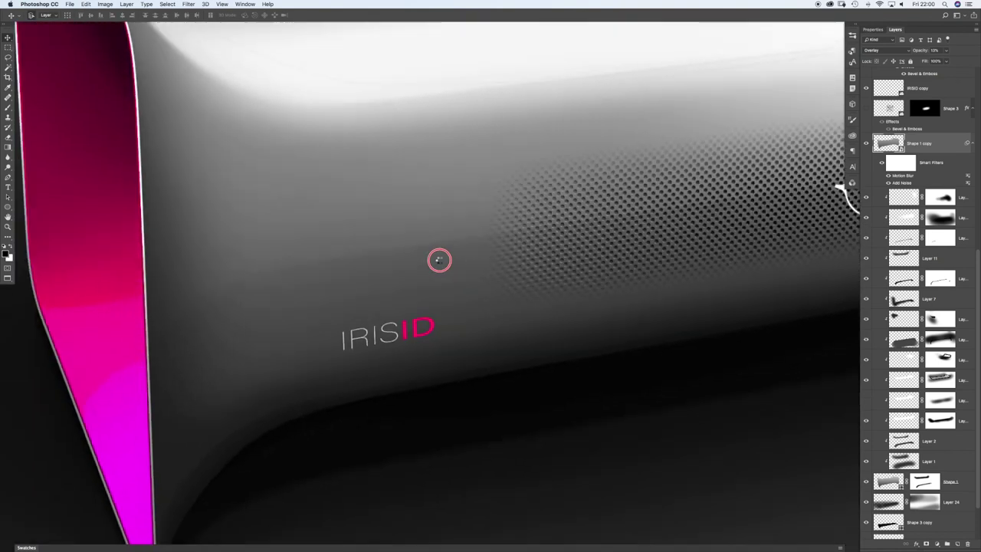
{"action": "left_click_drag", "start_coordinate": [519, 252], "coordinate": [385, 274]}
{"action": "left_click_drag", "start_coordinate": [414, 268], "coordinate": [406, 269]}
{"action": "left_click_drag", "start_coordinate": [523, 257], "coordinate": [499, 258]}
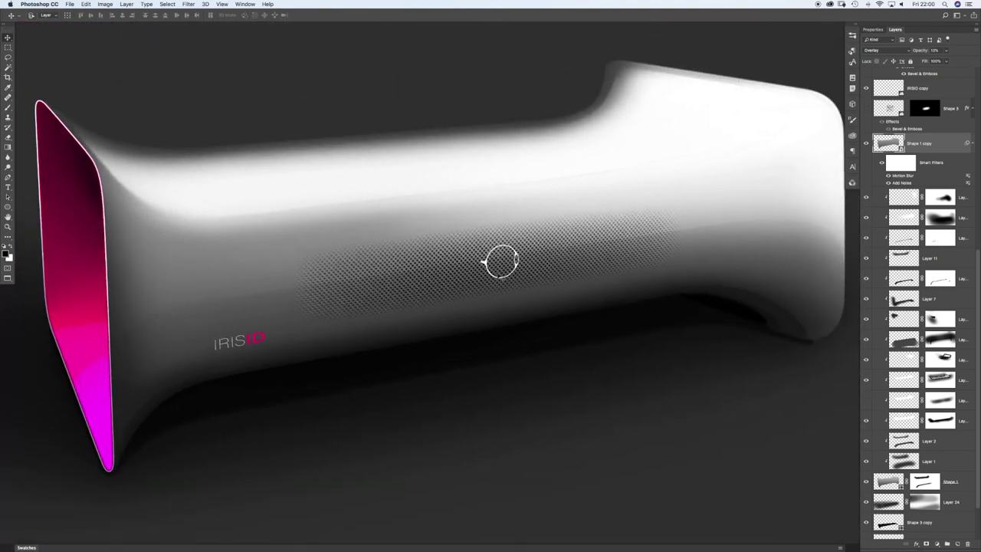
{"action": "left_click_drag", "start_coordinate": [945, 50], "coordinate": [960, 66]}
{"action": "left_click_drag", "start_coordinate": [569, 191], "coordinate": [563, 192]}
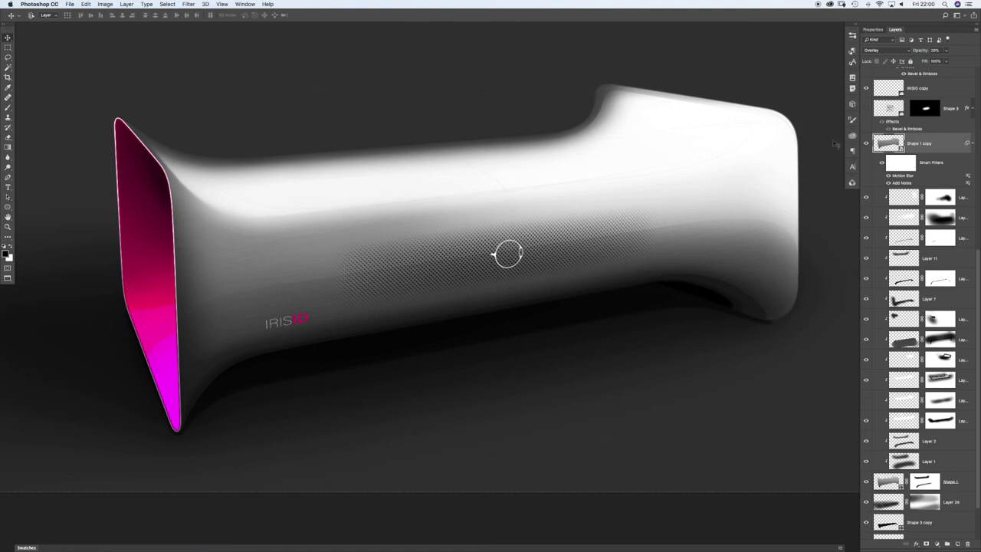
Step: Set the angle of Shape 1 copy's Motion Blur smart filter to about 10°
{"action": "double_click", "coordinate": [898, 176]}
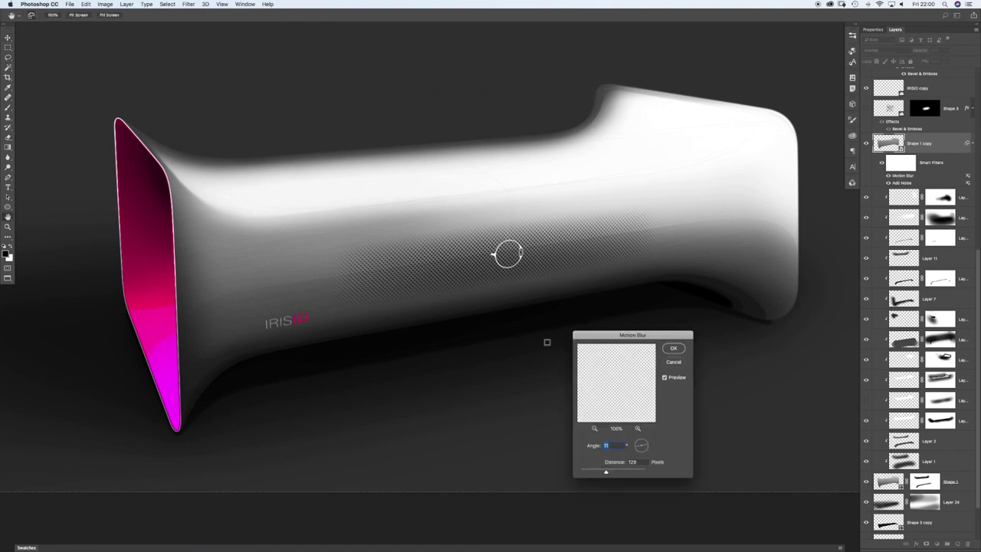
{"action": "left_click_drag", "start_coordinate": [642, 448], "coordinate": [633, 448]}
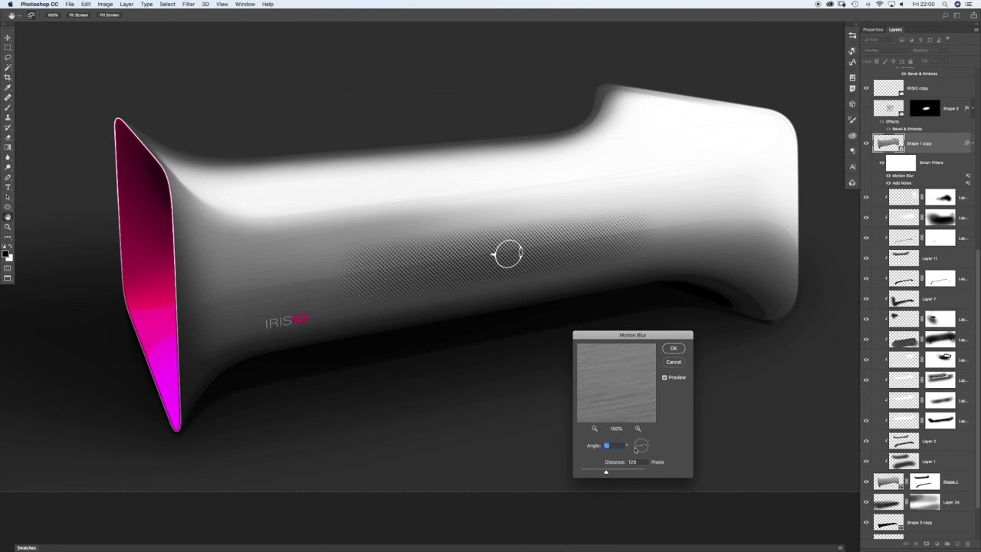
{"action": "left_click_drag", "start_coordinate": [637, 450], "coordinate": [634, 450]}
{"action": "left_click", "coordinate": [674, 350]}
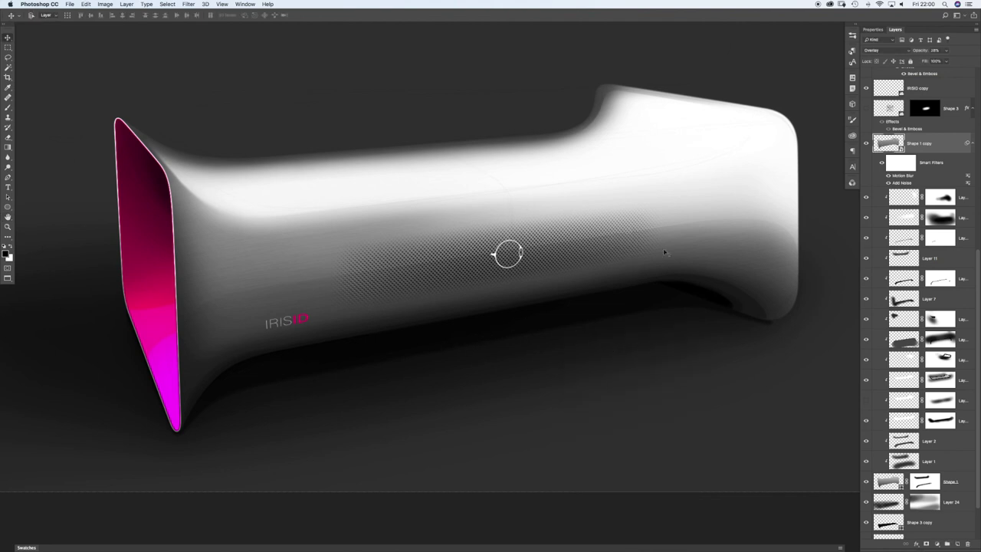
Step: Set Shape 1 copy's opacity to 11%, after trying it at 100%, and hide the layer
{"action": "left_click", "coordinate": [948, 51]}
{"action": "left_click_drag", "start_coordinate": [946, 60], "coordinate": [971, 61]}
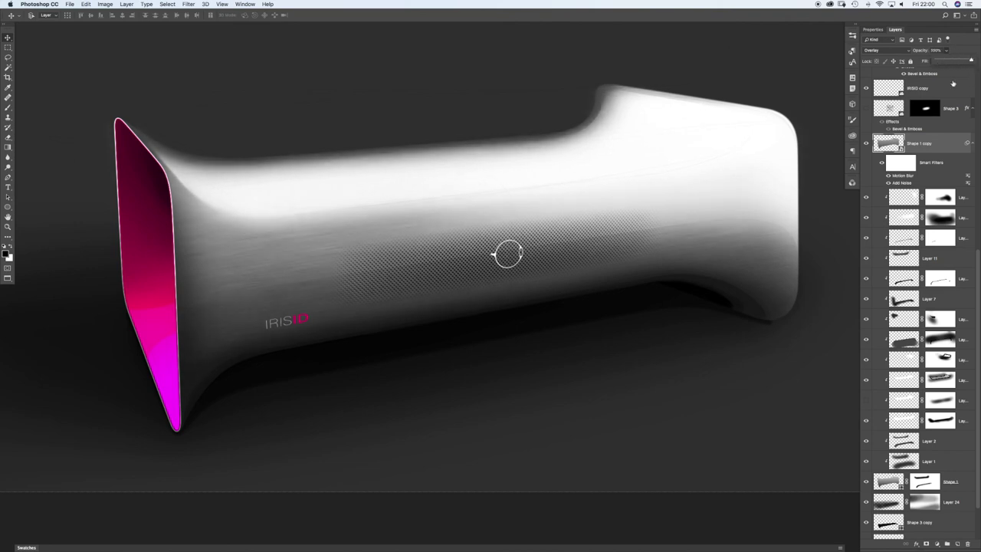
{"action": "left_click_drag", "start_coordinate": [454, 232], "coordinate": [462, 233]}
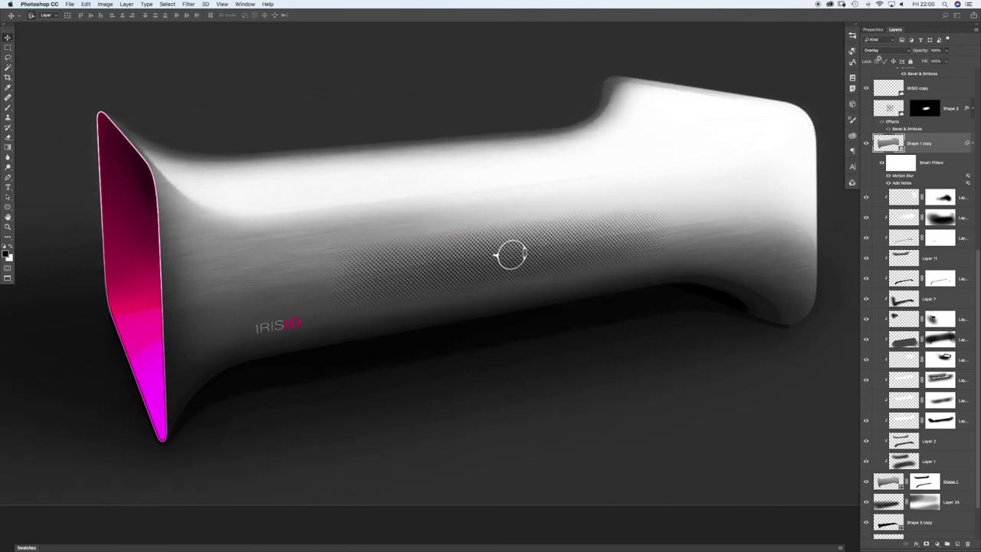
{"action": "left_click_drag", "start_coordinate": [945, 51], "coordinate": [914, 61]}
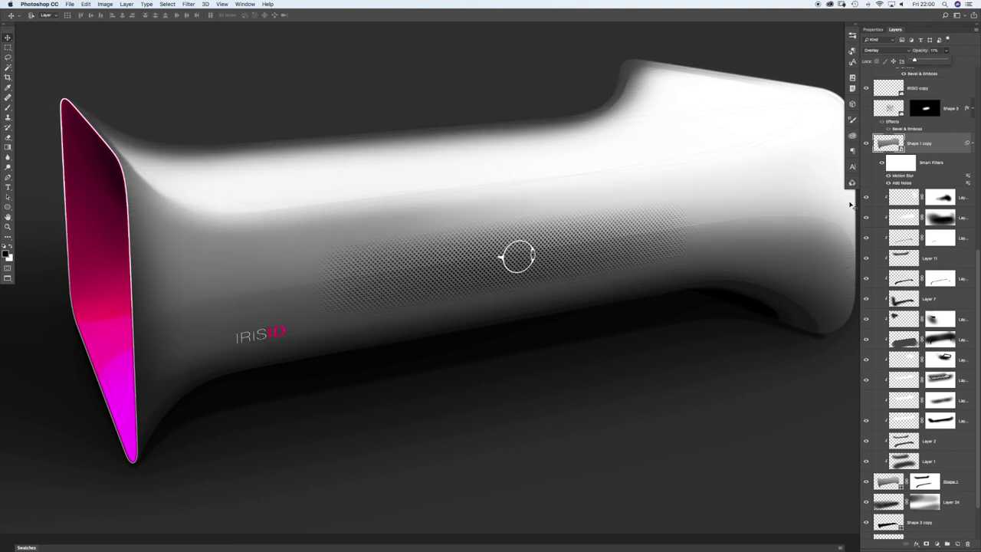
{"action": "left_click", "coordinate": [867, 143]}
Step: Duplicate the Shape 2 layer above the magenta end face's shading layers and convert the copy to a smart object
{"action": "scroll", "coordinate": [972, 91], "scroll_direction": "up", "scroll_amount": 5}
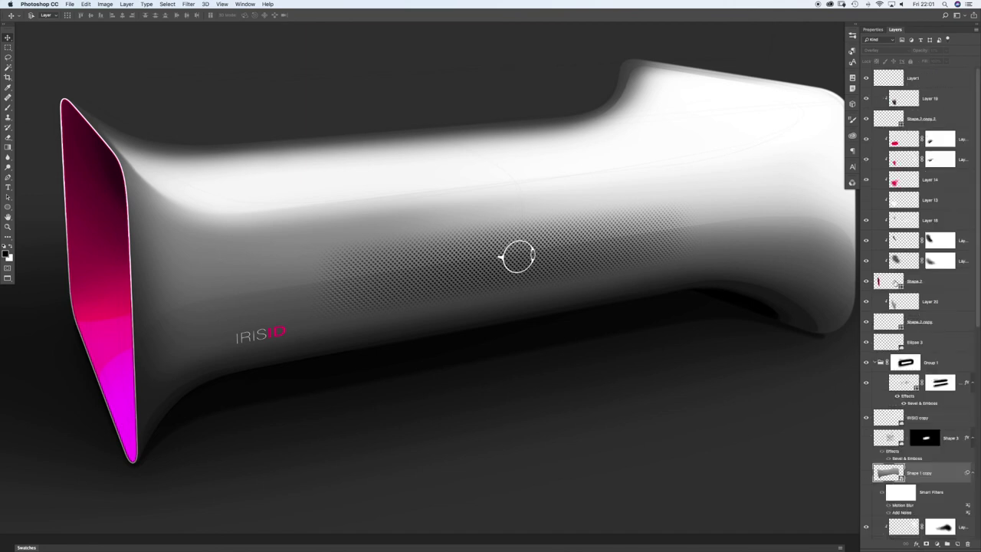
{"action": "left_click", "coordinate": [889, 285]}
{"action": "left_click_drag", "start_coordinate": [889, 282], "coordinate": [920, 130]}
{"action": "right_click", "coordinate": [938, 137]}
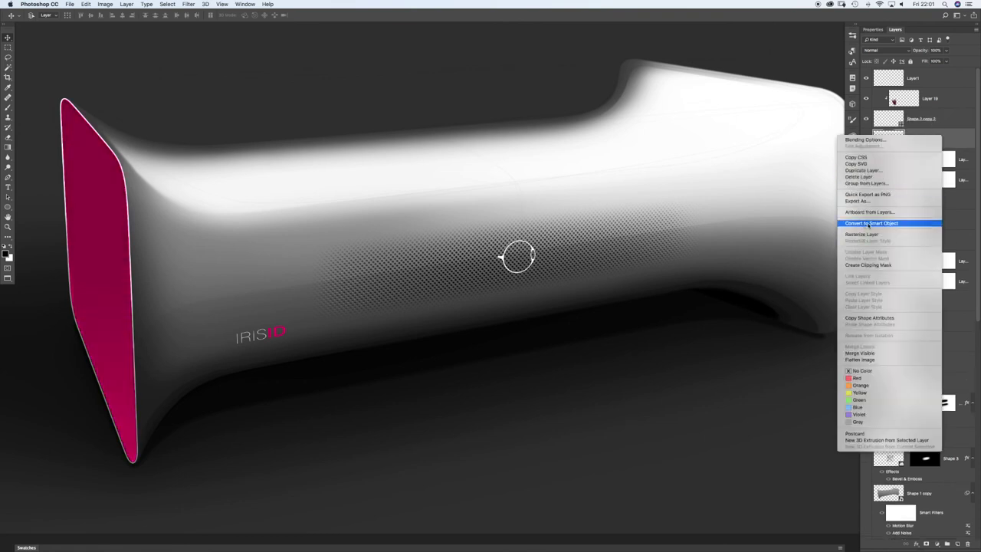
{"action": "left_click", "coordinate": [869, 224]}
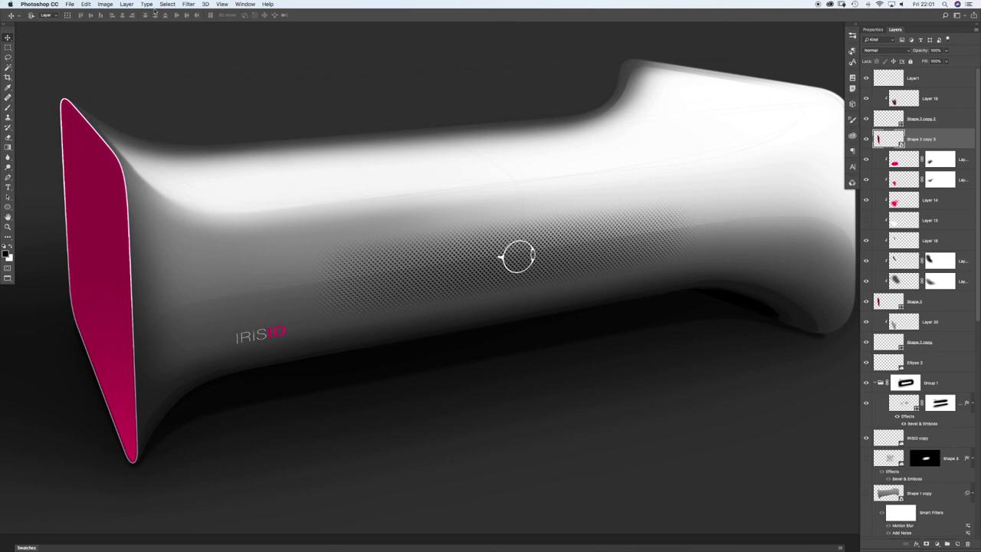
Step: Apply Gaussian, monochromatic Add Noise at 49.5% to the Shape 2 smart object copy over the end face
{"action": "left_click", "coordinate": [188, 4]}
{"action": "mouse_move", "coordinate": [194, 117]}
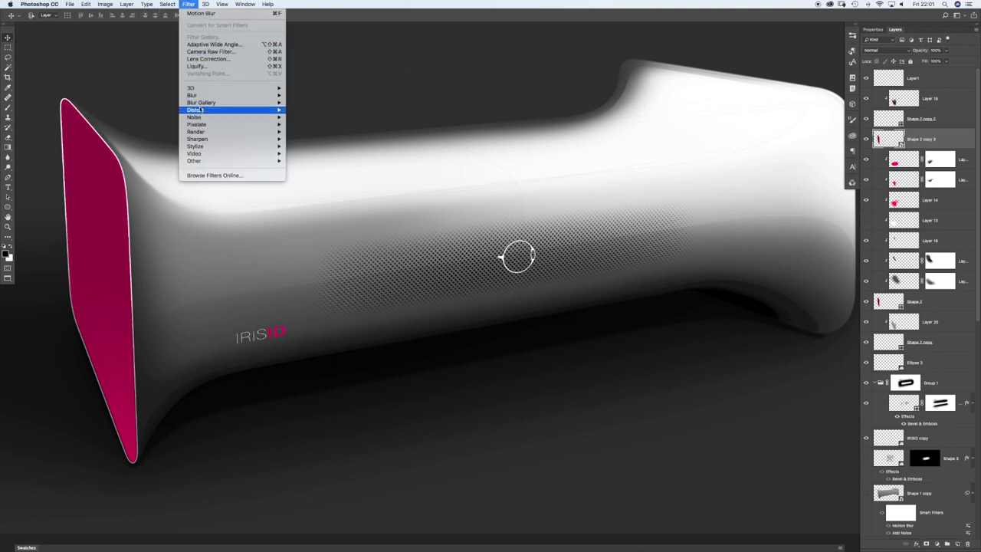
{"action": "left_click", "coordinate": [301, 118]}
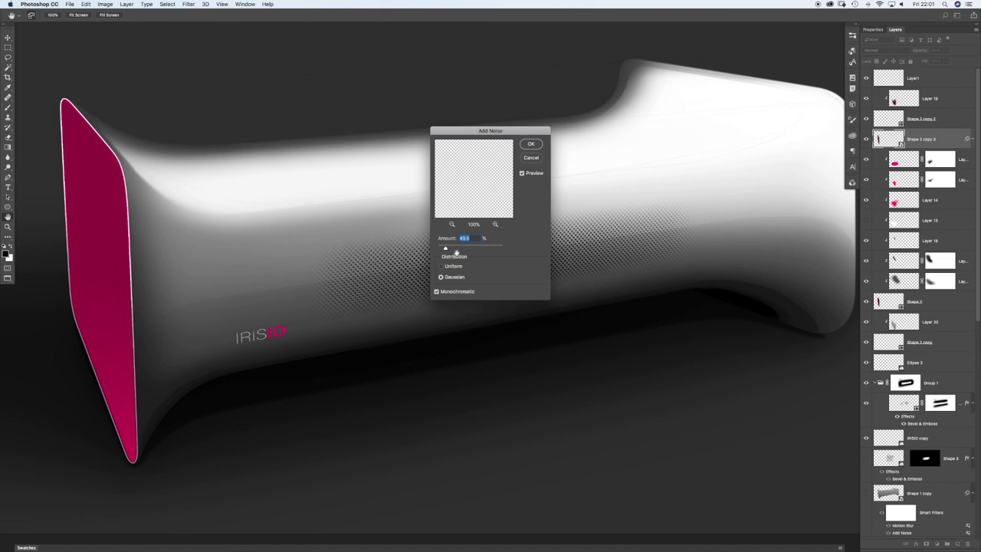
{"action": "key", "text": "Return"}
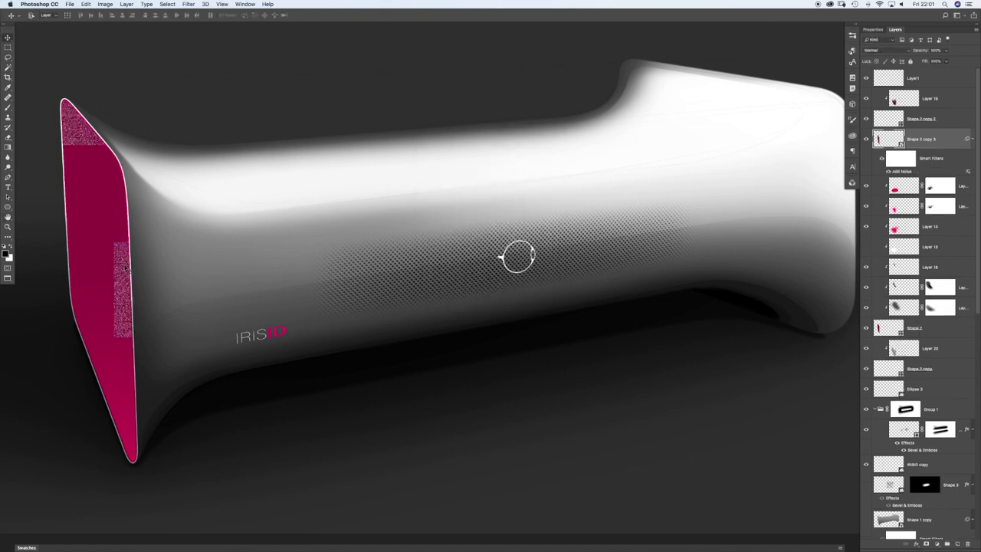
{"action": "left_click_drag", "start_coordinate": [92, 295], "coordinate": [266, 257]}
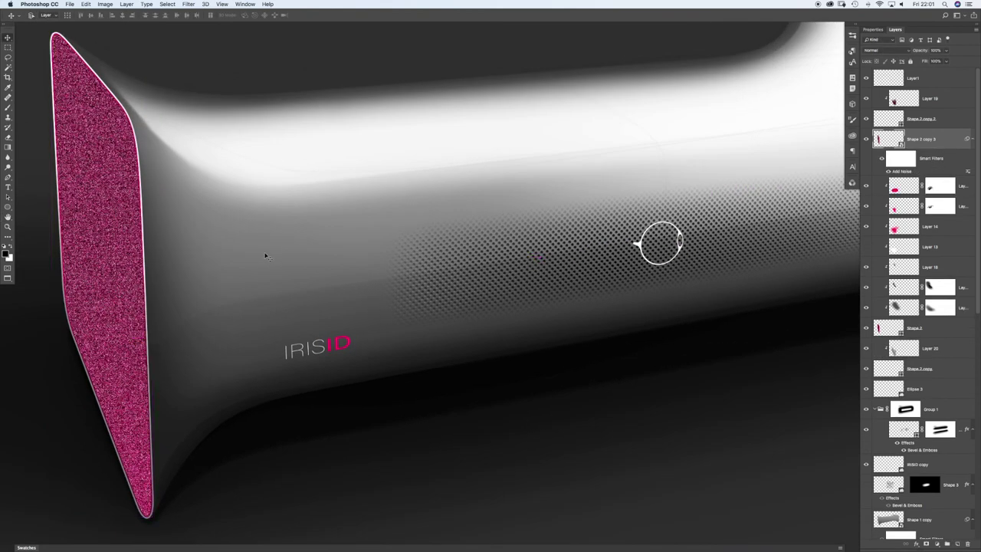
Step: Try blend modes such as Screen, Multiply, Color Burn, Linear Burn and Overlay on the noisy end-face copy, ending on Vivid Light
{"action": "key", "text": "shift+alt+i"}
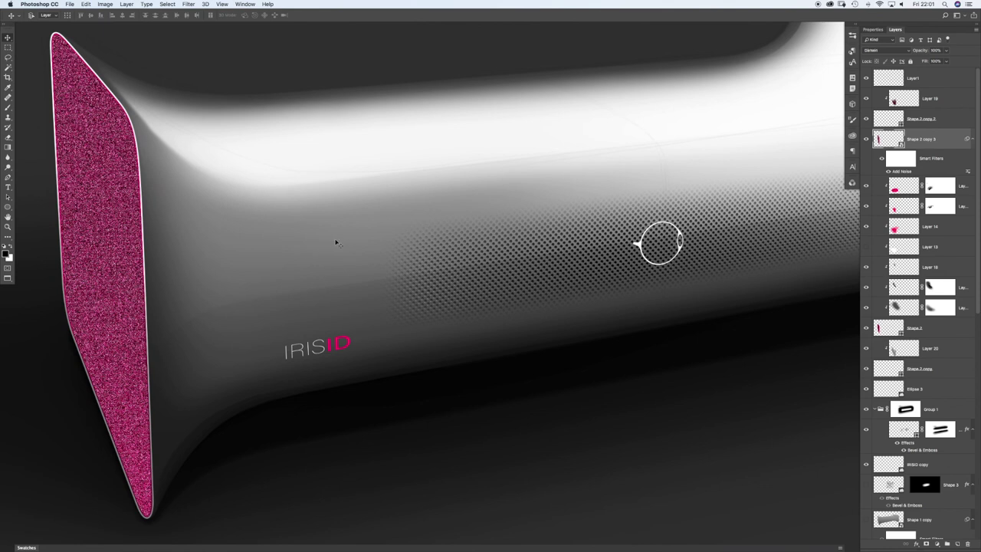
{"action": "key", "text": "shift+alt+m"}
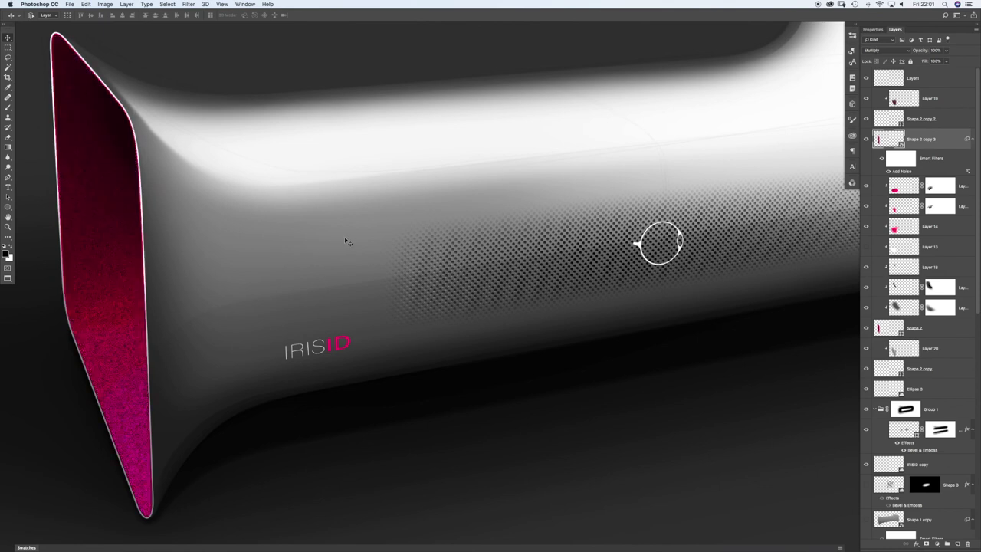
{"action": "key", "text": "shift+alt+b"}
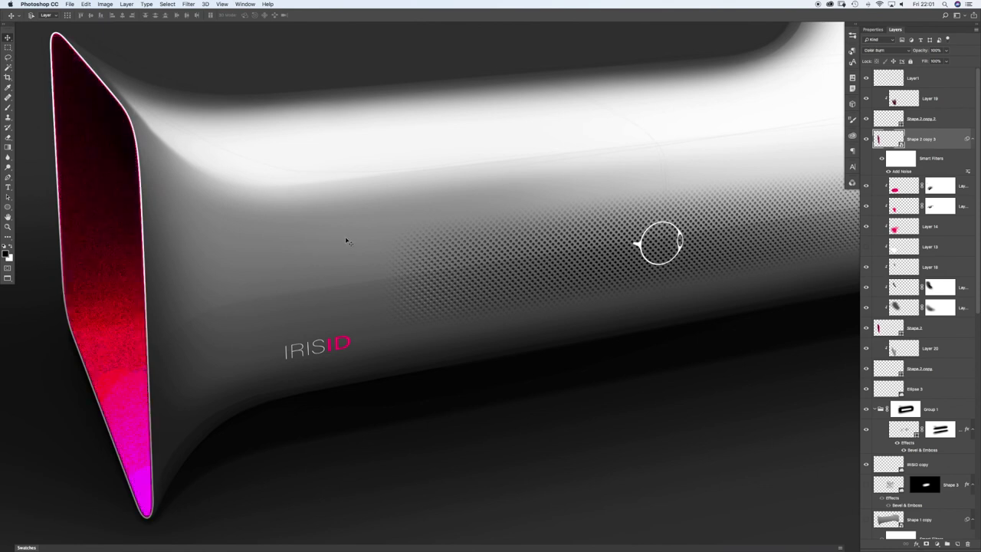
{"action": "key", "text": "shift+alt+a"}
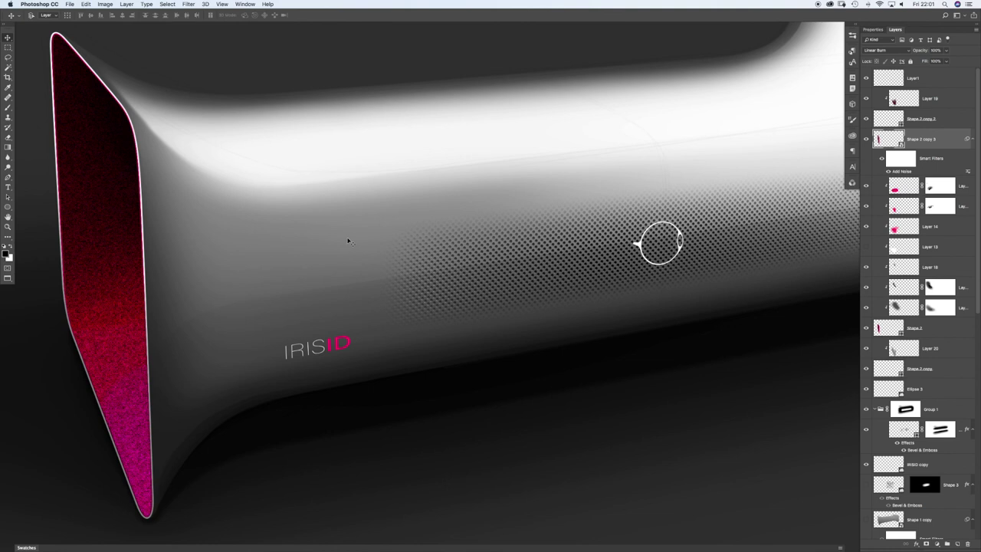
{"action": "key", "text": "shift+equal"}
{"action": "key", "text": "shift+equal"}
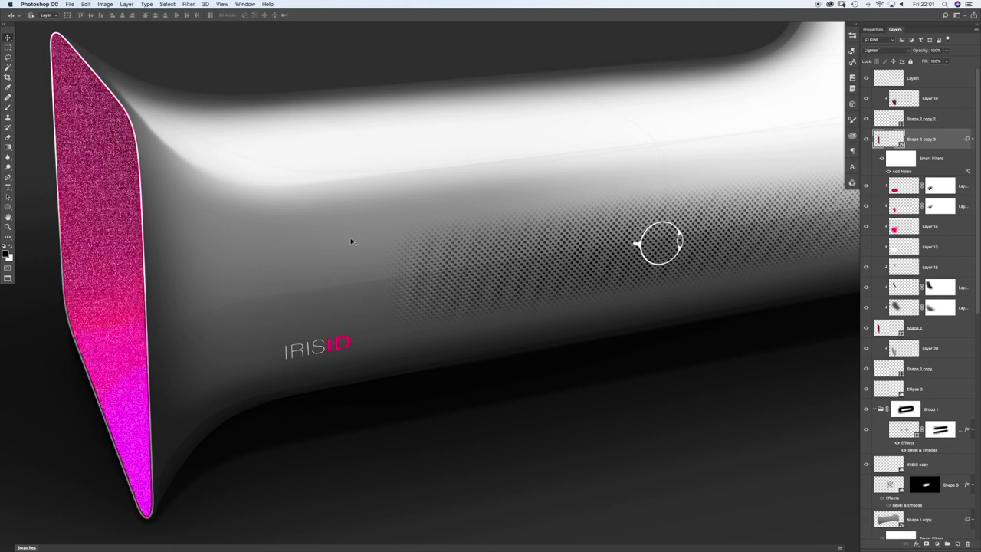
{"action": "key", "text": "shift+equal"}
{"action": "key", "text": "shift+equal"}
{"action": "key", "text": "shift+equal"}
{"action": "key", "text": "shift+equal"}
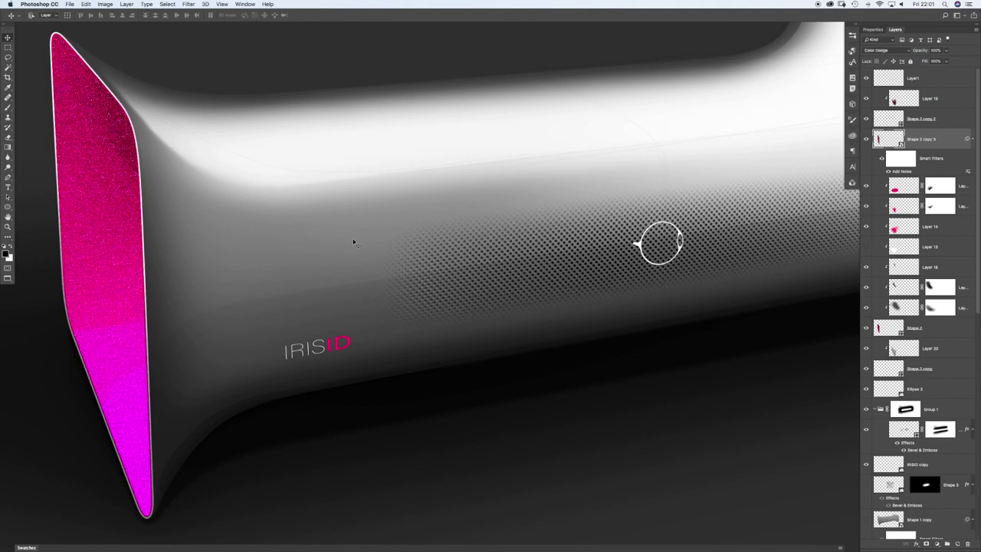
{"action": "key", "text": "shift+equal"}
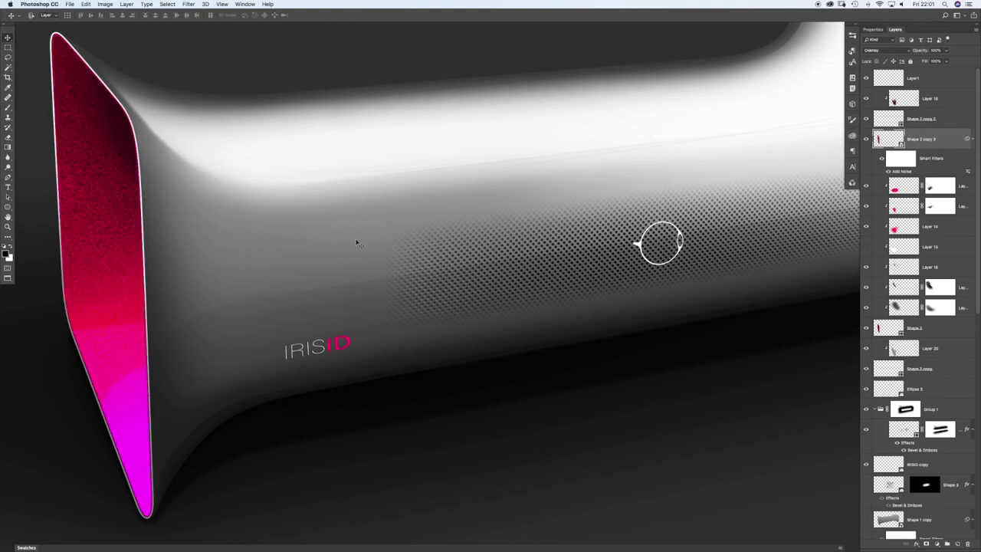
{"action": "key", "text": "shift+equal"}
{"action": "key", "text": "shift+equal"}
{"action": "key", "text": "shift+equal"}
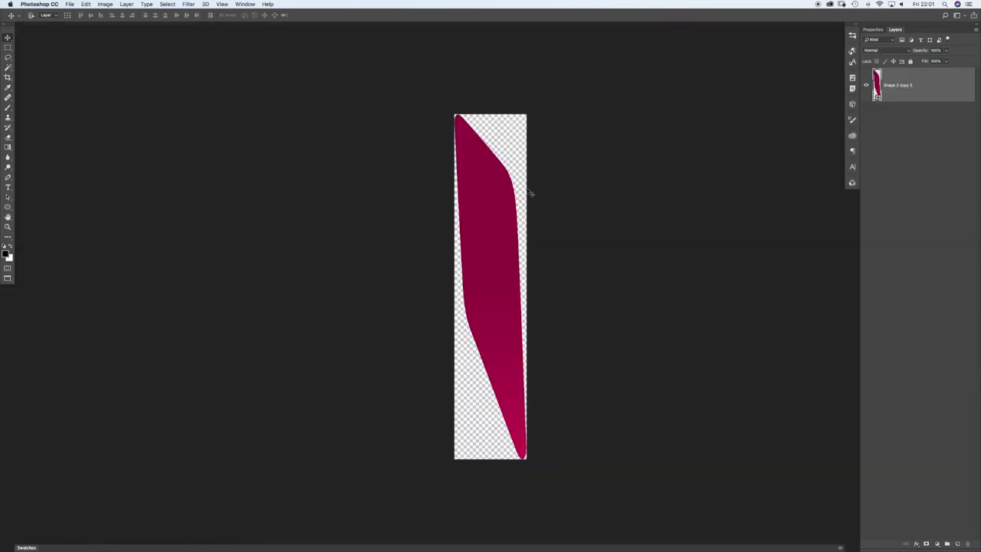
Step: Edit the gradient fill inside the end-face smart object, load a grey preset, and delete its middle and end color stops
{"action": "double_click", "coordinate": [878, 83]}
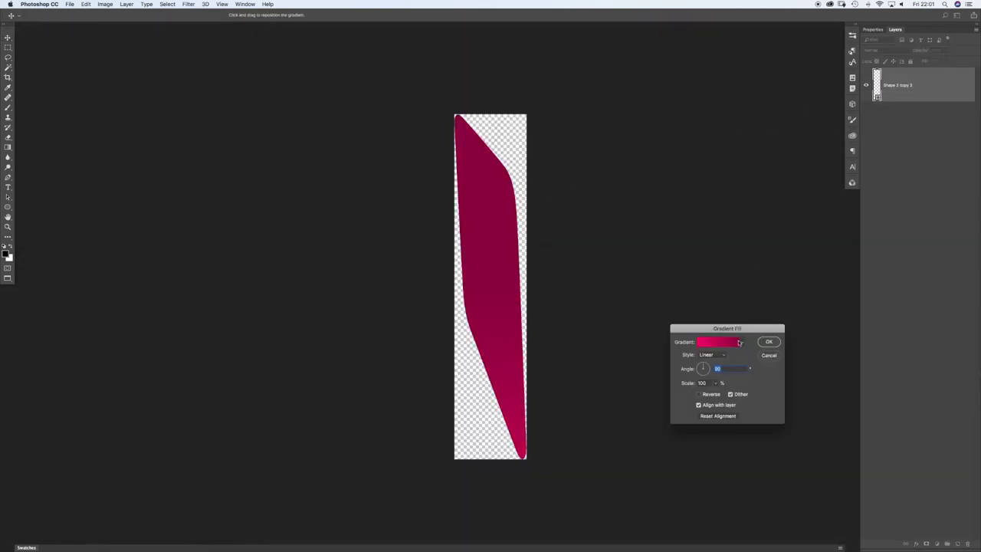
{"action": "left_click", "coordinate": [720, 342]}
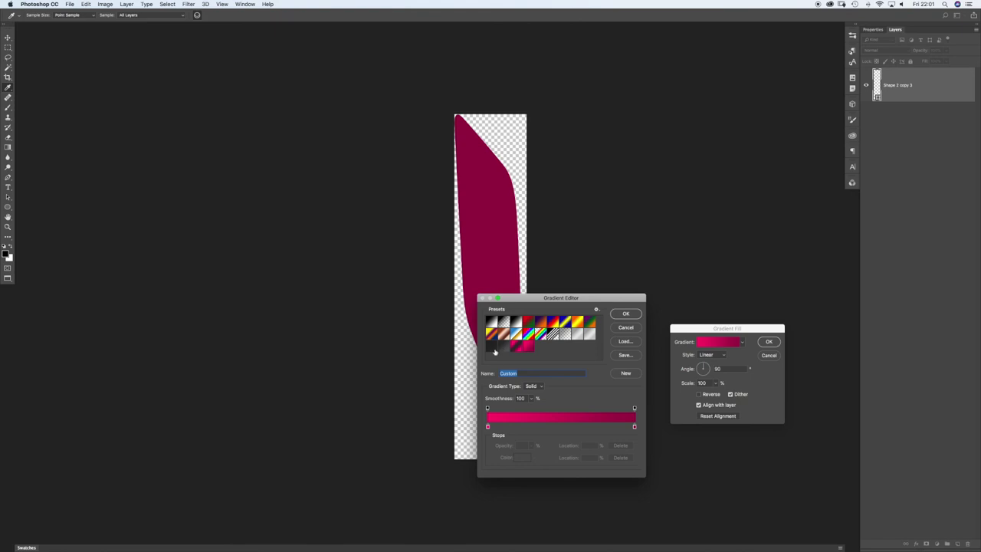
{"action": "left_click", "coordinate": [581, 335]}
{"action": "left_click", "coordinate": [530, 427]}
{"action": "left_click", "coordinate": [620, 458]}
{"action": "left_click", "coordinate": [577, 427]}
{"action": "left_click", "coordinate": [620, 458]}
{"action": "left_click", "coordinate": [633, 427]}
{"action": "left_click", "coordinate": [620, 458]}
Step: Set the gradient's starting color stop to mid-grey #757575 and apply the new fill to the end-face shape
{"action": "left_click", "coordinate": [487, 427]}
{"action": "left_click", "coordinate": [522, 458]}
{"action": "left_click", "coordinate": [620, 394]}
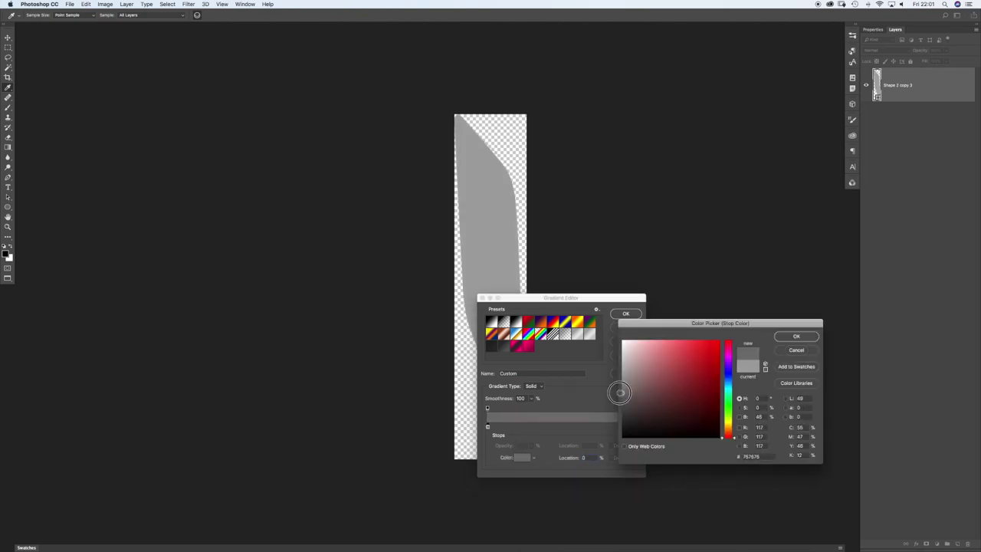
{"action": "key", "text": "Return"}
{"action": "key", "text": "Return"}
{"action": "key", "text": "Return"}
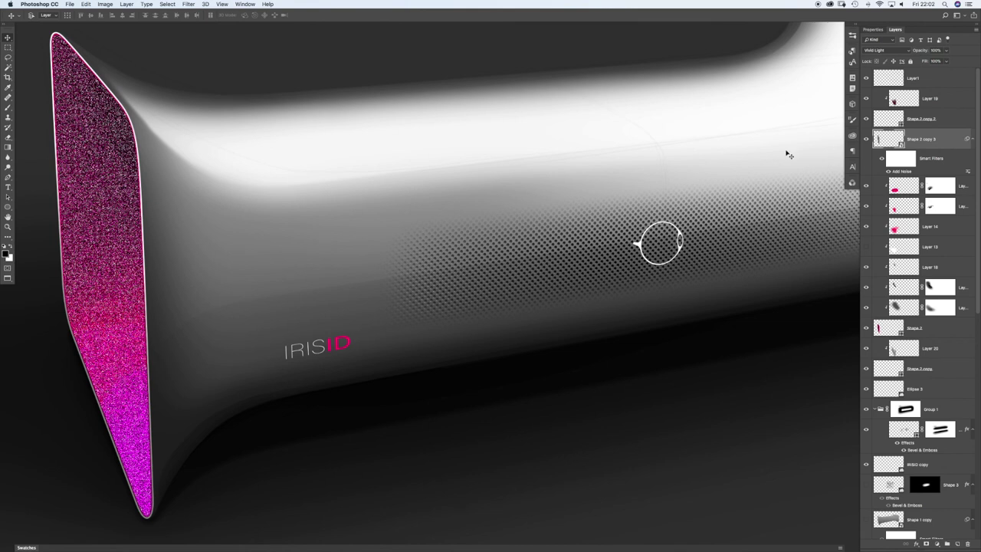
Step: Set the grey noisy end-face copy's blend mode to Multiply
{"action": "left_click", "coordinate": [881, 51]}
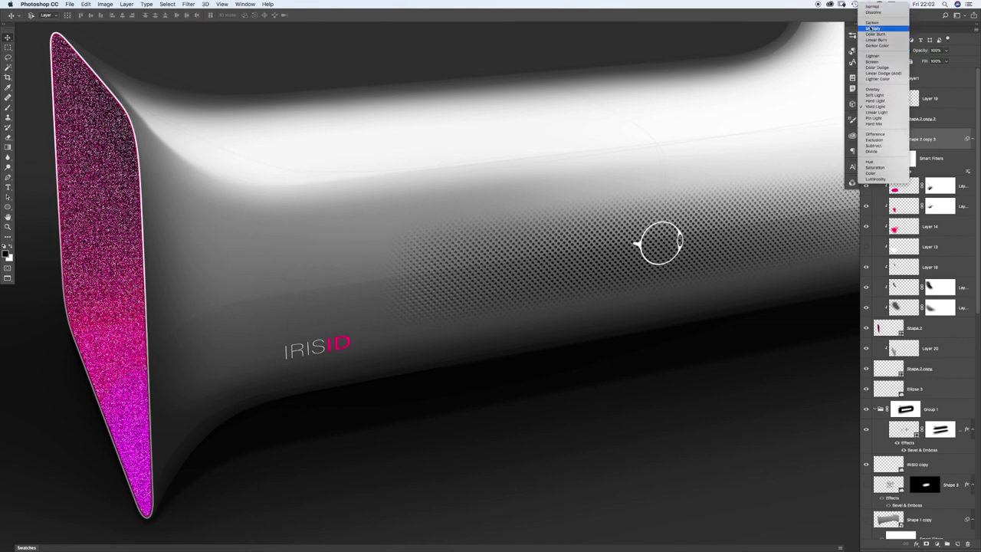
{"action": "left_click", "coordinate": [874, 29]}
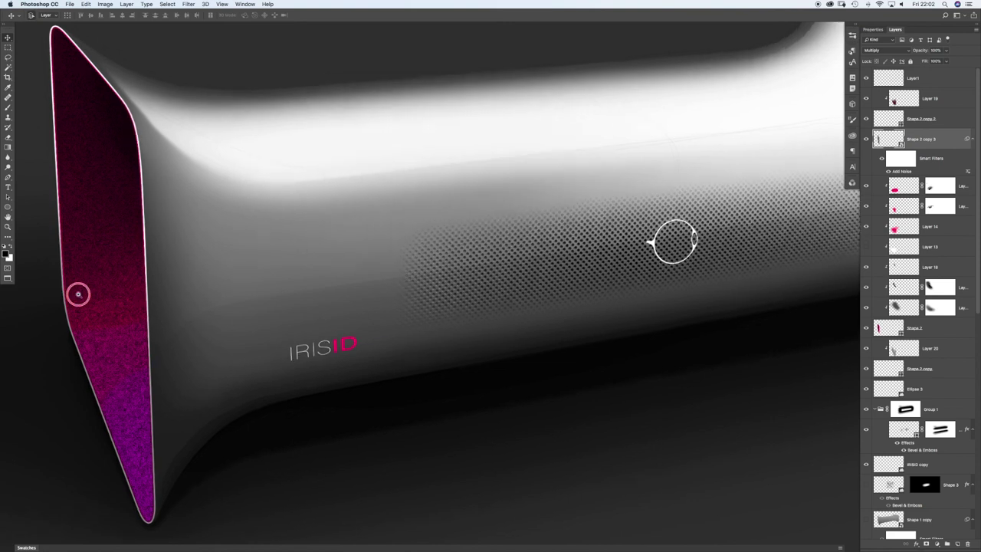
{"action": "scroll", "coordinate": [77, 292], "scroll_direction": "up", "scroll_amount": 6}
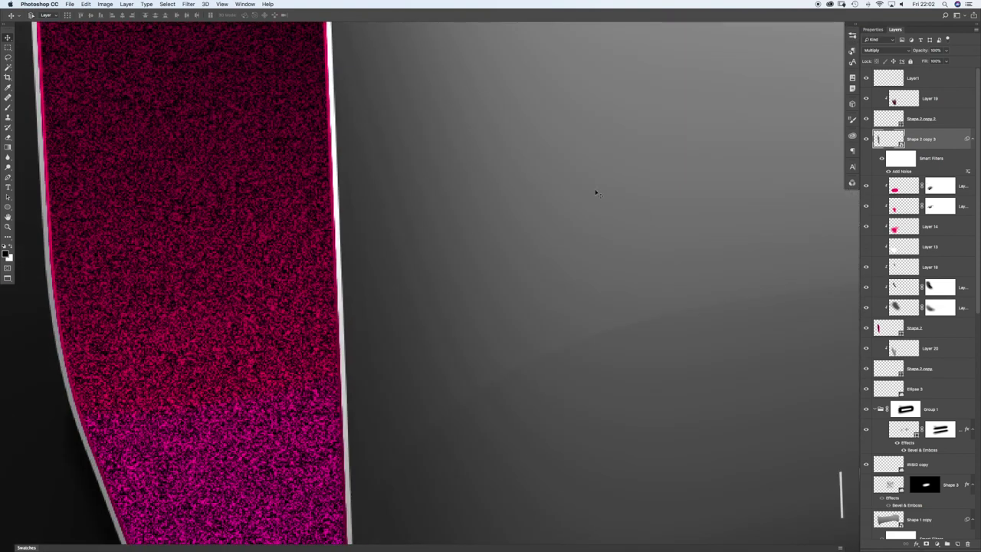
Step: Lower the amount of the Add Noise smart filter on the end-face copy for a finer grain
{"action": "double_click", "coordinate": [889, 172]}
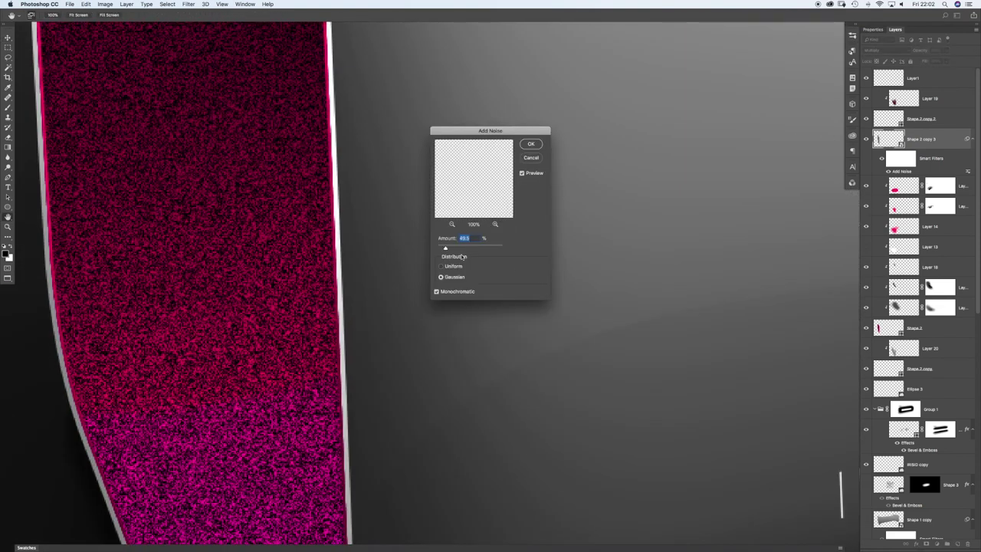
{"action": "left_click_drag", "start_coordinate": [441, 250], "coordinate": [440, 250]}
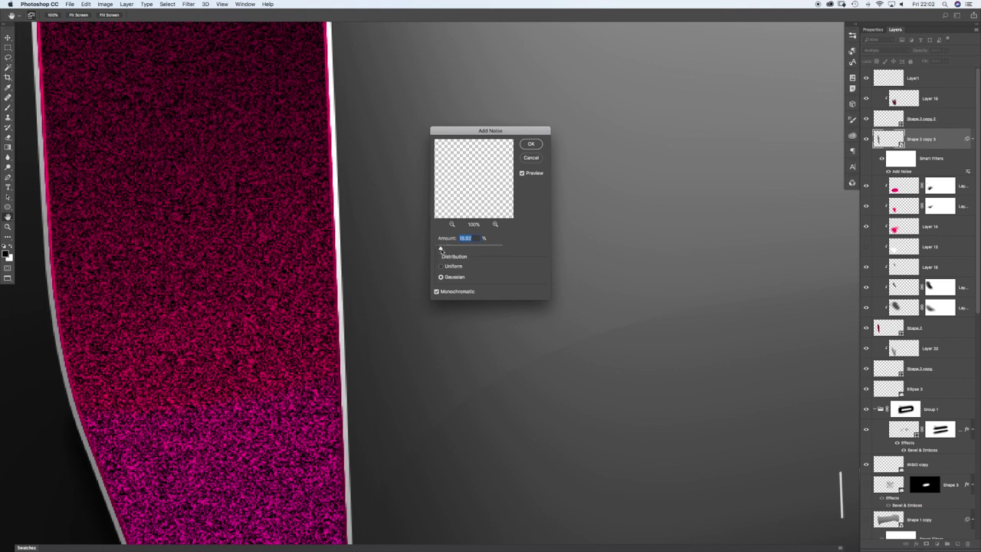
{"action": "key", "text": "Down"}
{"action": "key", "text": "Down"}
{"action": "key", "text": "Down"}
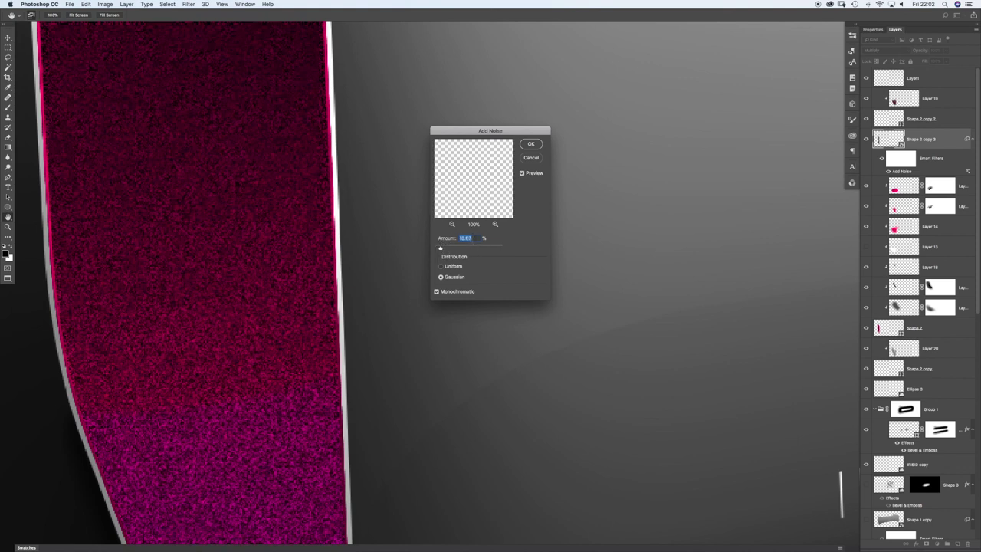
{"action": "type", "text": "1"}
{"action": "key", "text": "Return"}
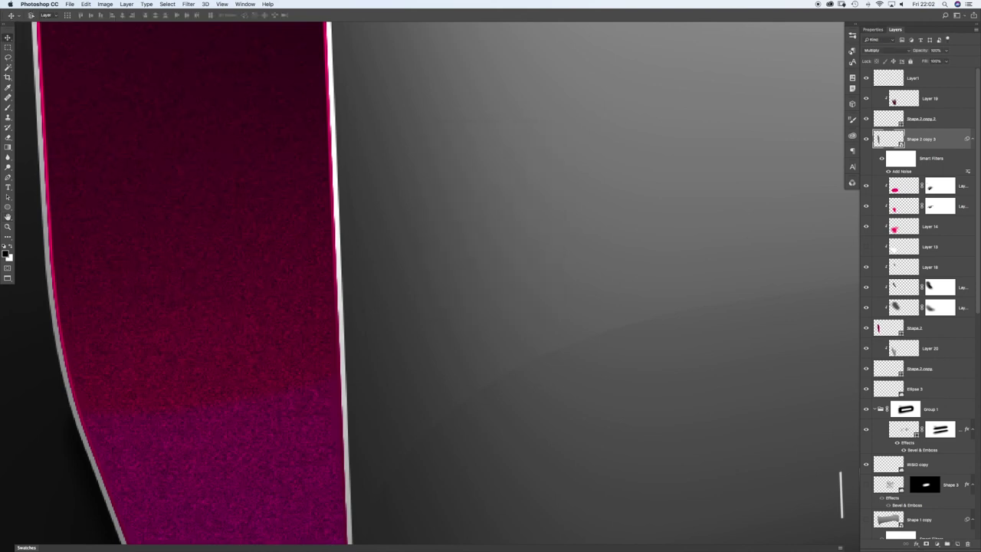
Step: Reduce the end-face noise layer's opacity to about 33% and set its blend mode to Darker Color
{"action": "left_click", "coordinate": [946, 51]}
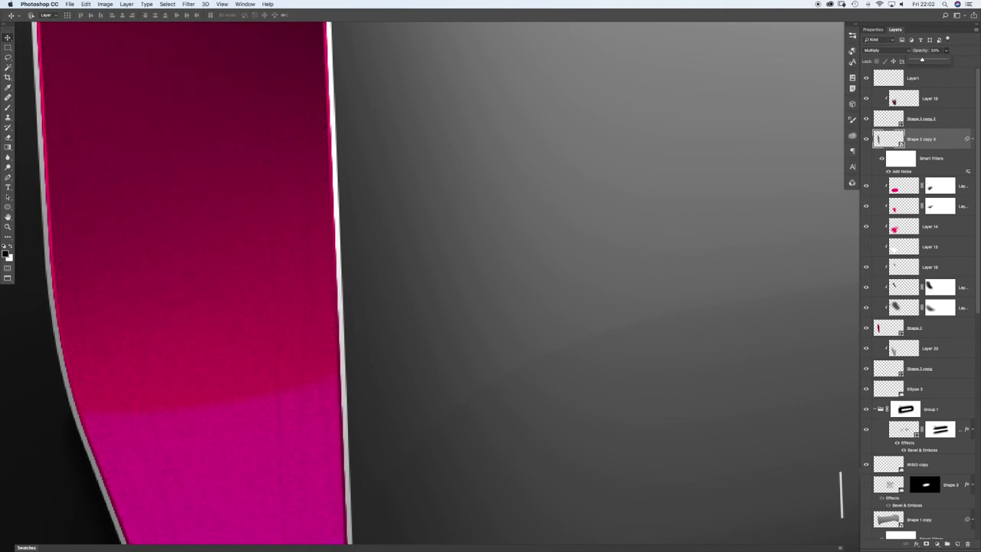
{"action": "left_click", "coordinate": [885, 50]}
{"action": "left_click", "coordinate": [882, 56]}
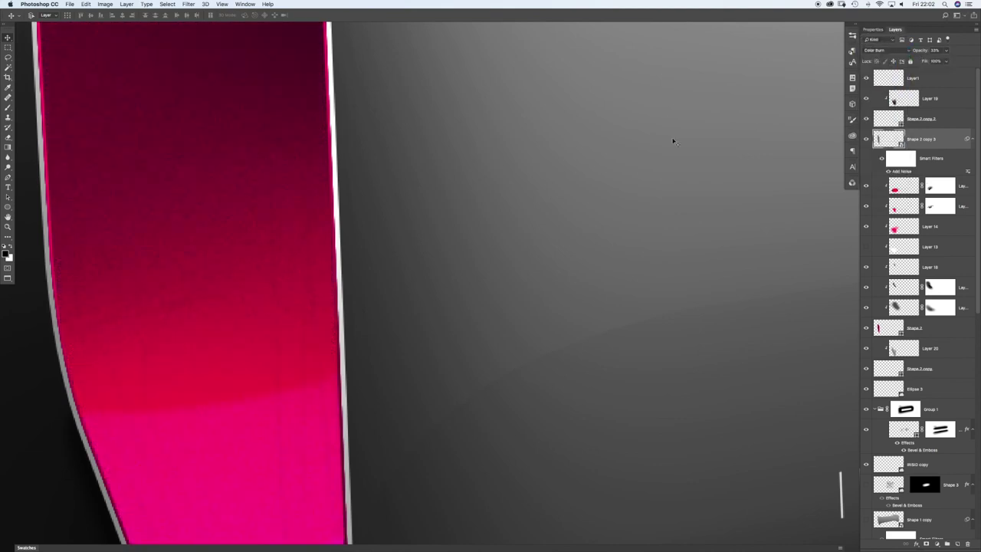
{"action": "key", "text": "shift+plus"}
{"action": "key", "text": "shift+plus"}
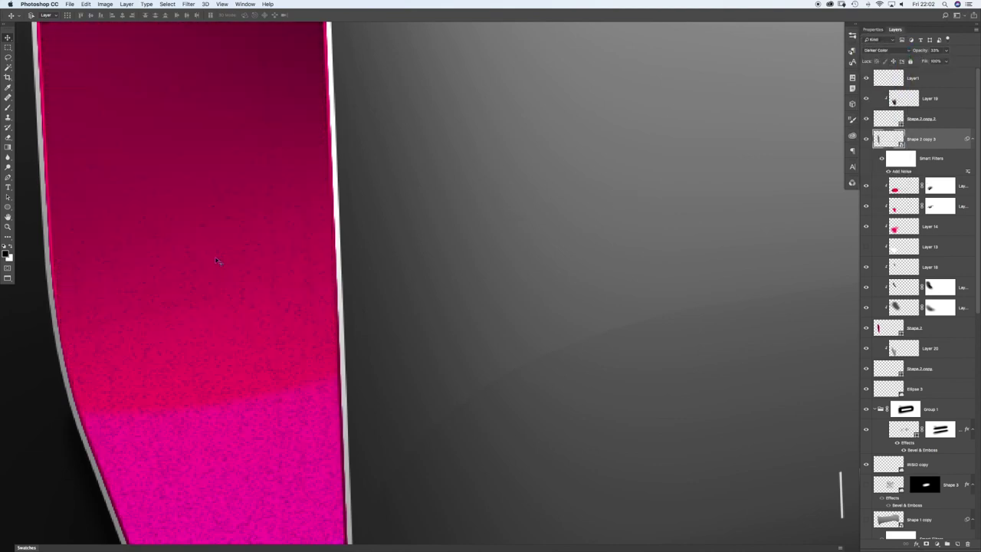
Step: Try the Linear Burn blend mode on the end-face noise layer and check it against the whole product
{"action": "key", "text": "shift+minus"}
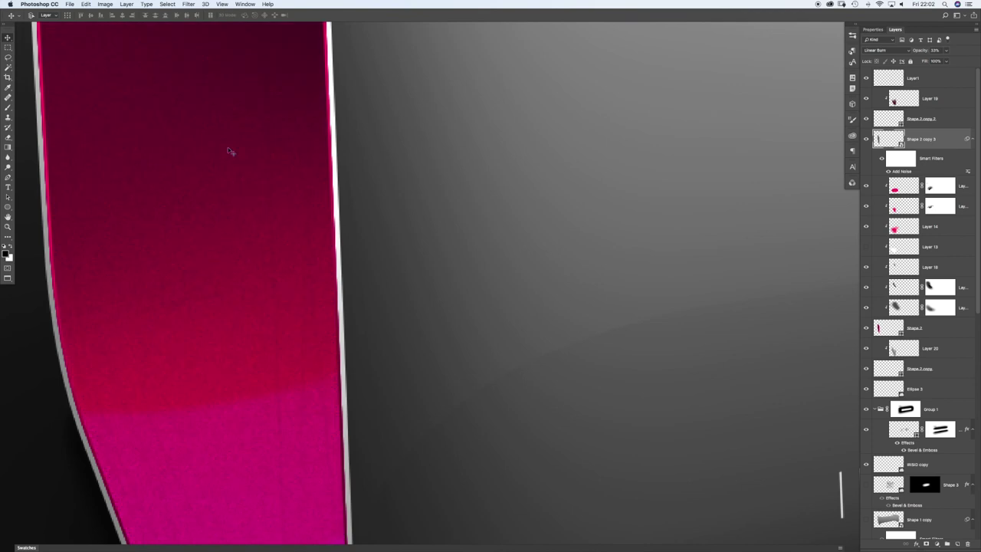
{"action": "key", "text": "super+f"}
{"action": "left_click_drag", "start_coordinate": [442, 193], "coordinate": [534, 171]}
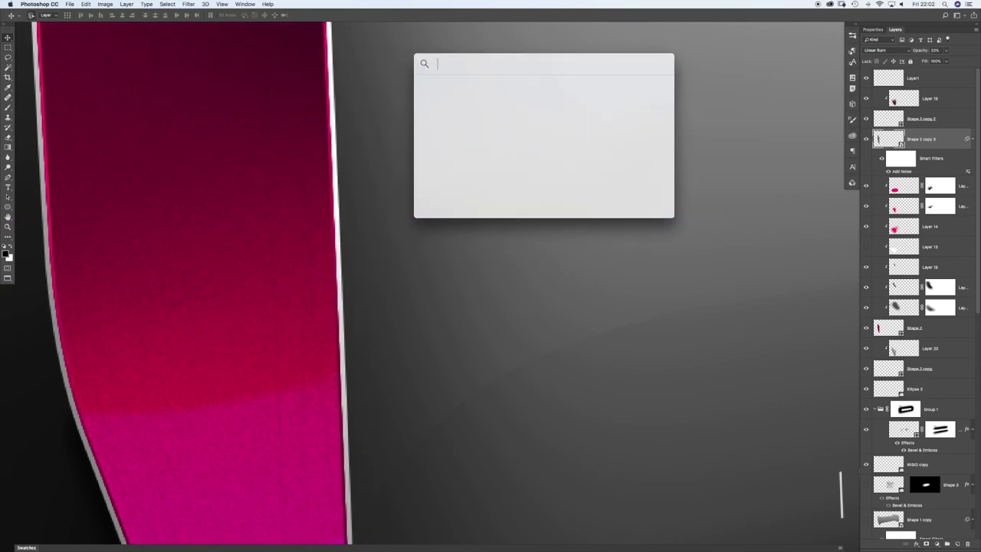
{"action": "key", "text": "Escape"}
{"action": "key", "text": "super+minus"}
{"action": "key", "text": "super+minus"}
{"action": "key", "text": "super+minus"}
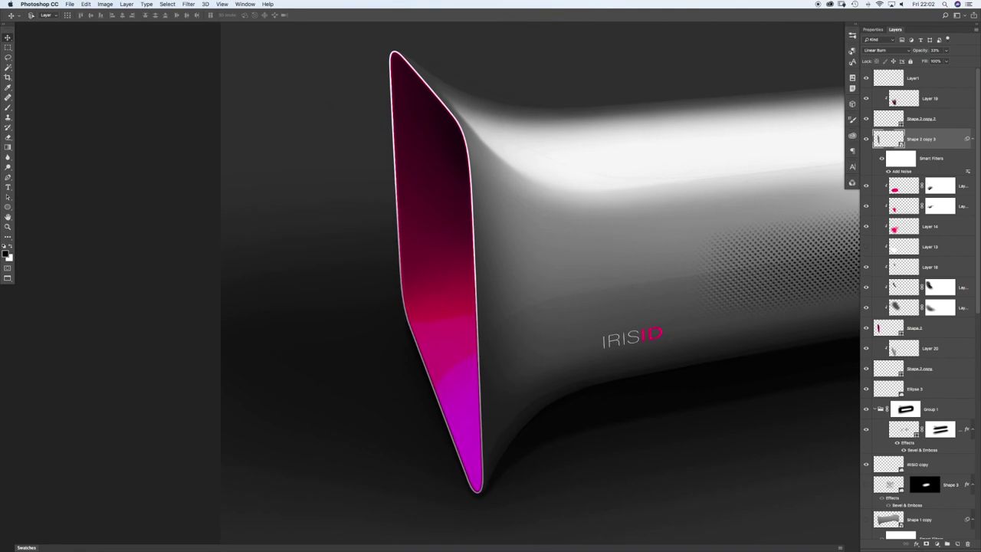
{"action": "scroll", "coordinate": [491, 282], "scroll_direction": "right", "scroll_amount": 5}
{"action": "left_click_drag", "start_coordinate": [245, 220], "coordinate": [268, 219]}
{"action": "scroll", "coordinate": [732, 232], "scroll_direction": "down", "scroll_amount": 3}
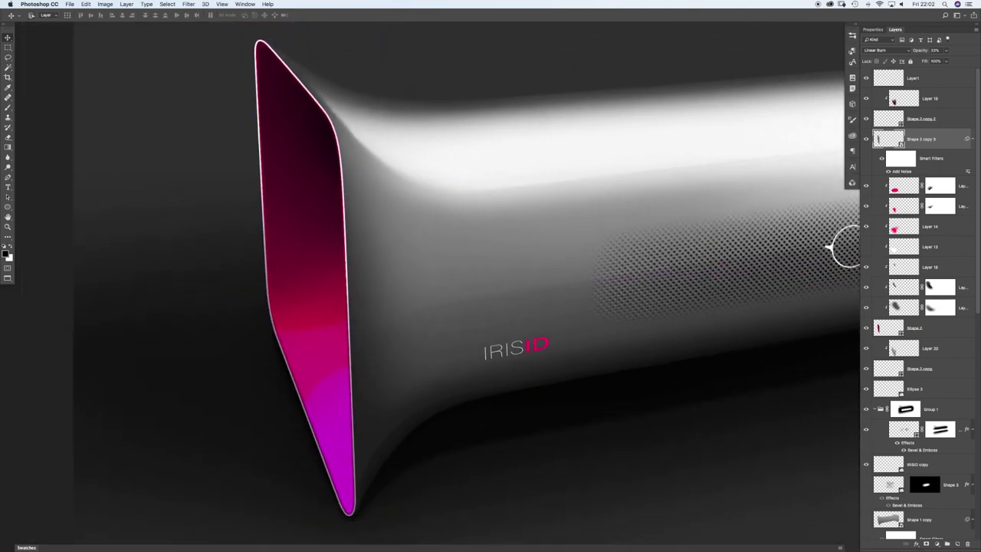
{"action": "scroll", "coordinate": [733, 233], "scroll_direction": "down", "scroll_amount": 5}
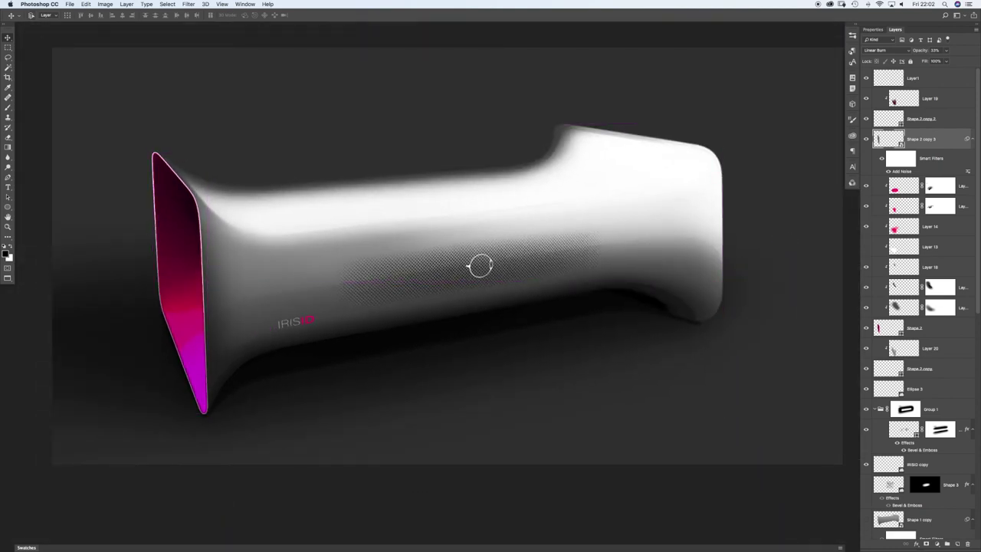
Step: Set the end-face noise layer's blend mode to Overlay
{"action": "key", "text": "shift+plus"}
{"action": "key", "text": "shift+plus"}
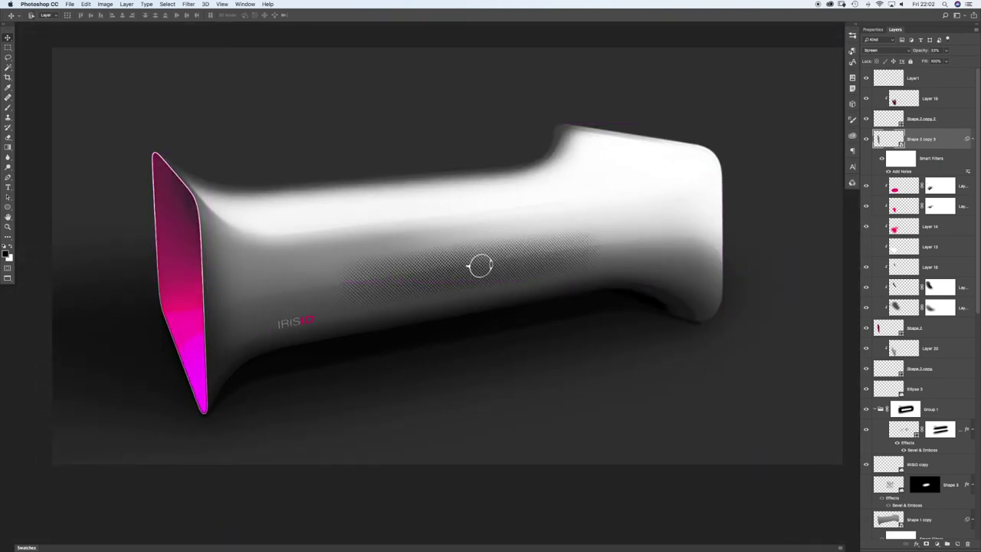
{"action": "key", "text": "shift+plus"}
{"action": "key", "text": "shift+plus"}
{"action": "key", "text": "shift+plus"}
{"action": "key", "text": "shift+plus"}
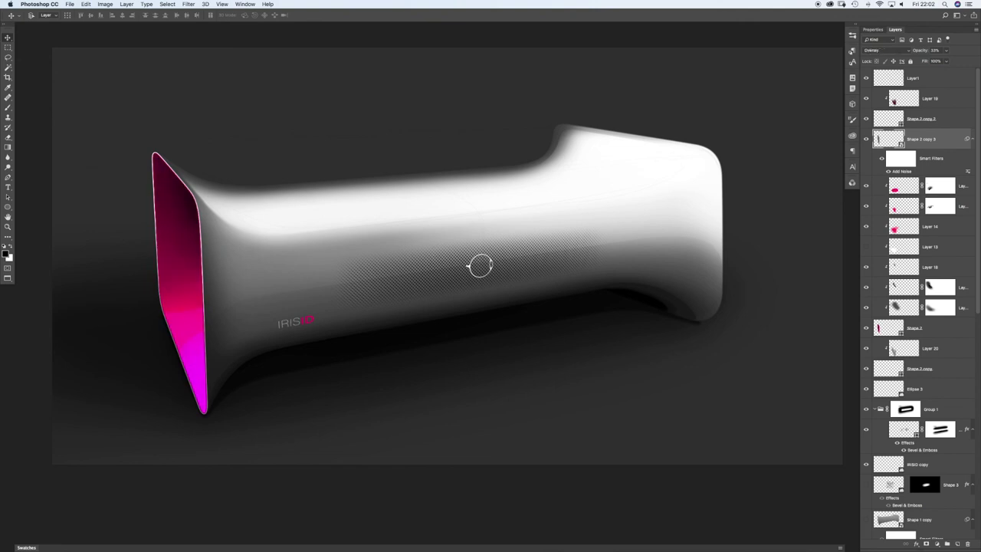
Step: Raise the end-face noise layer's opacity to about 58% and check the grain up close and on the full product
{"action": "scroll", "coordinate": [164, 249], "scroll_direction": "up", "scroll_amount": 10}
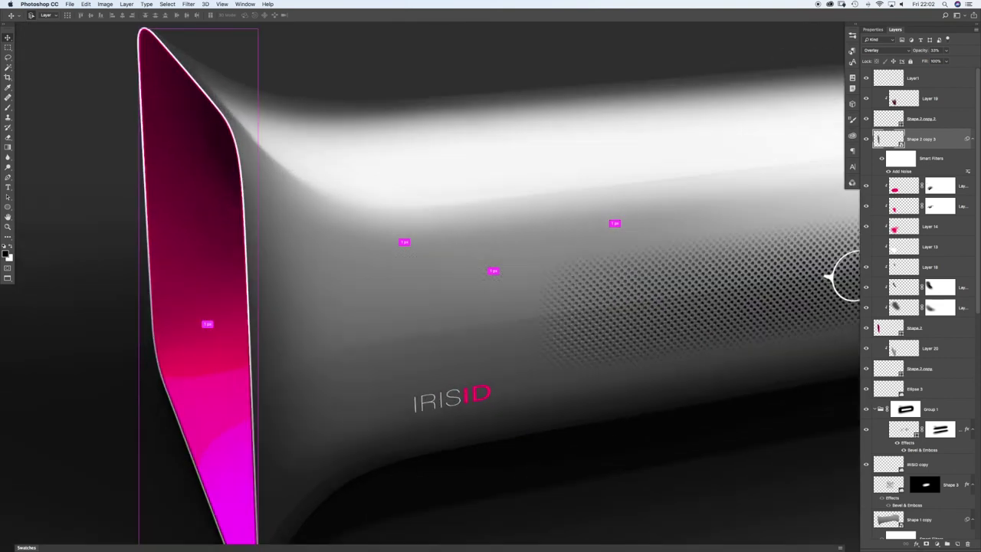
{"action": "scroll", "coordinate": [164, 249], "scroll_direction": "down", "scroll_amount": 3}
{"action": "key", "text": "super+h"}
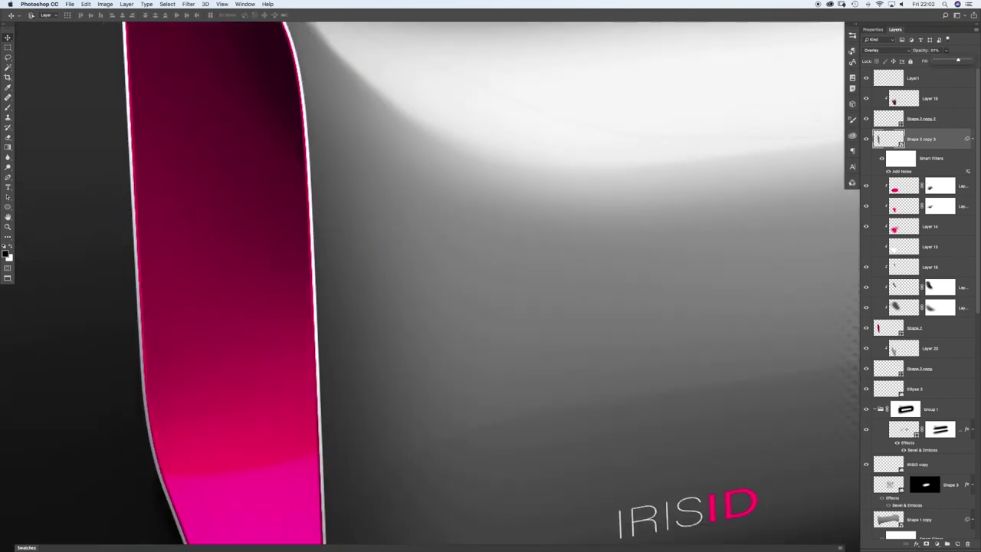
{"action": "key", "text": "super+space"}
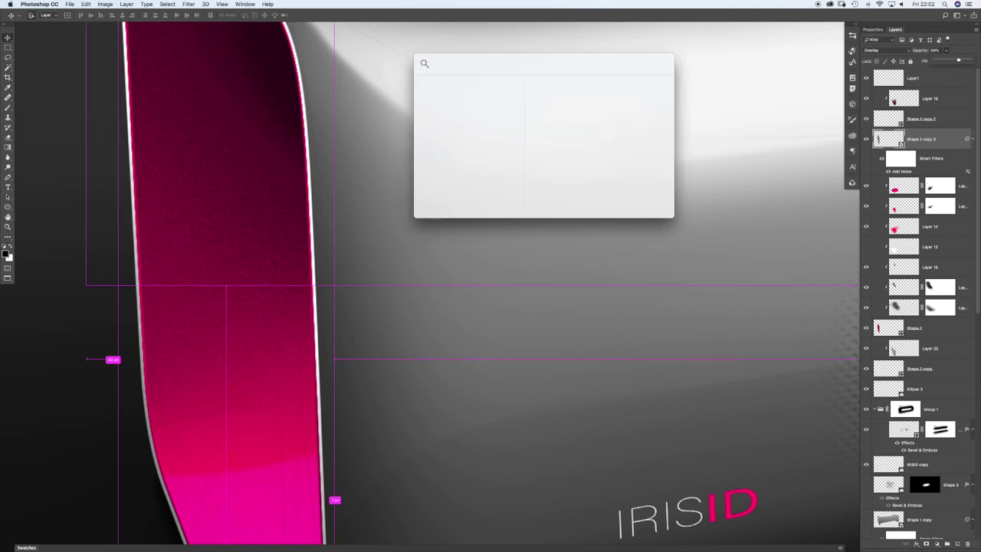
{"action": "key", "text": "super+space"}
{"action": "key", "text": "super+minus"}
{"action": "key", "text": "super+minus"}
{"action": "key", "text": "super+minus"}
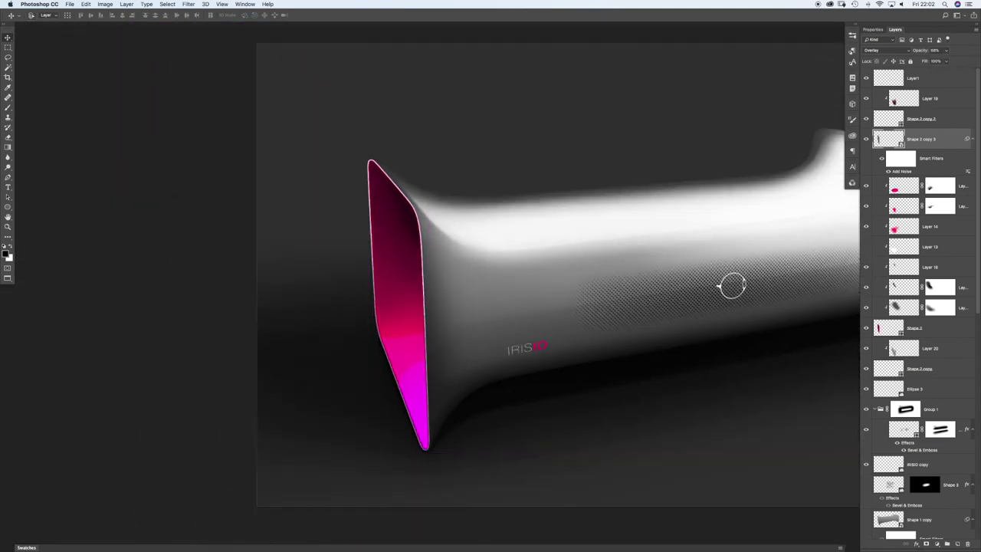
{"action": "left_click_drag", "start_coordinate": [731, 285], "coordinate": [518, 287]}
{"action": "key", "text": "super+minus"}
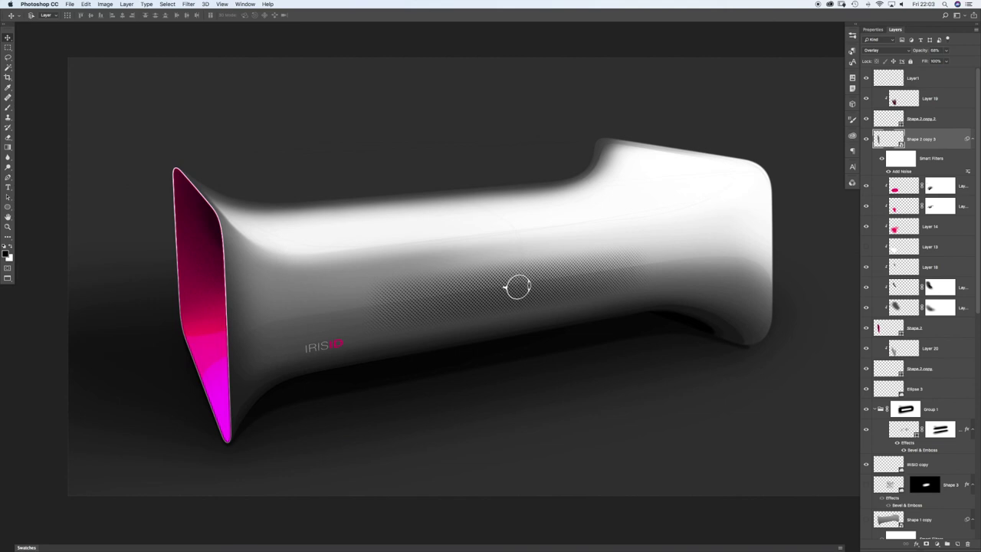
{"action": "left_click_drag", "start_coordinate": [518, 287], "coordinate": [450, 297]}
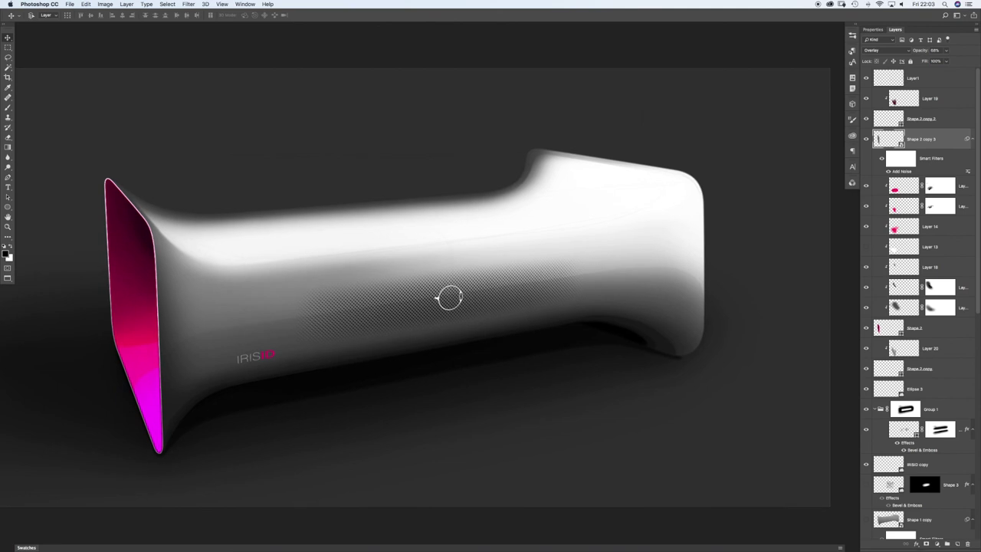
Step: Add the text line IRISIDSOUNDSYSTEM on the dark background below the tube and start a free transform on it
{"action": "key", "text": "t"}
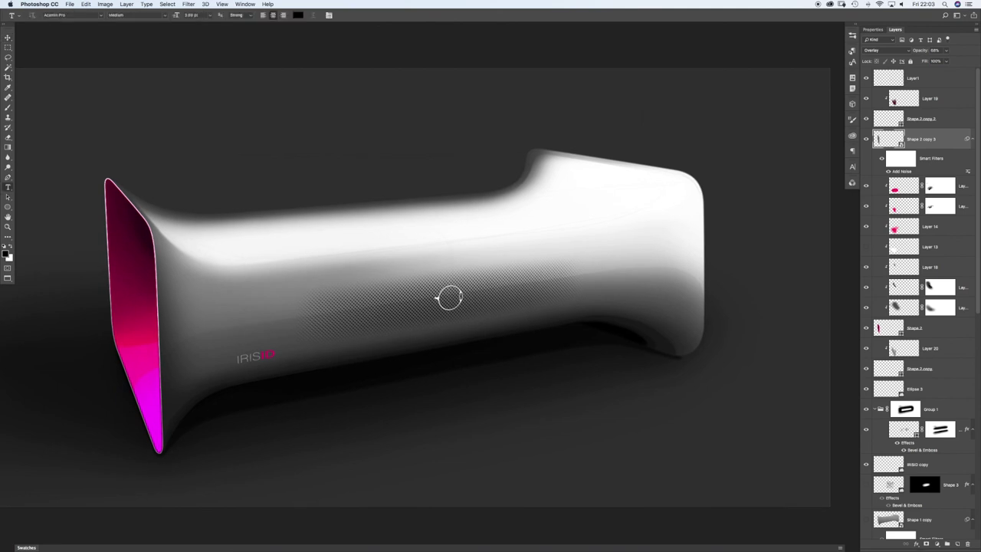
{"action": "left_click", "coordinate": [492, 464]}
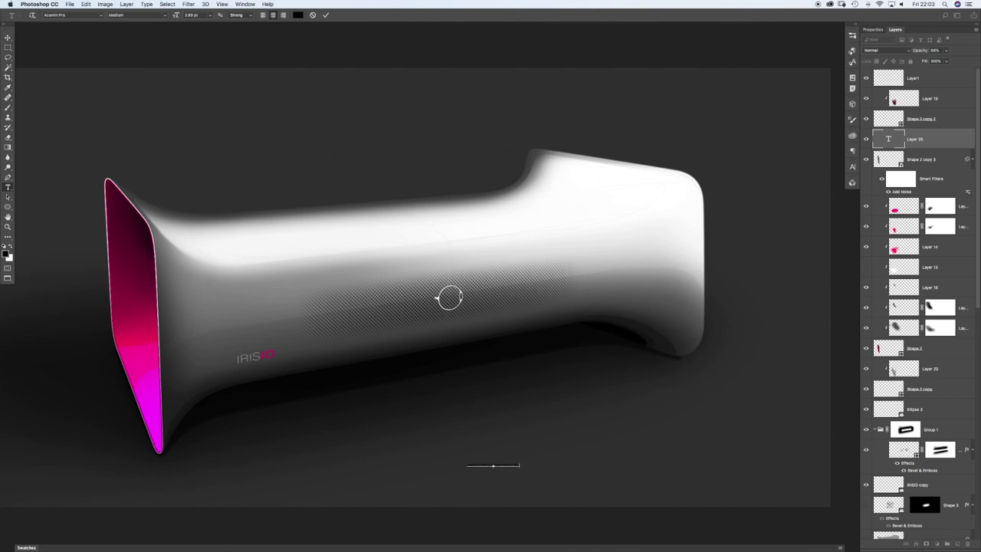
{"action": "key", "text": "ctrl+Return"}
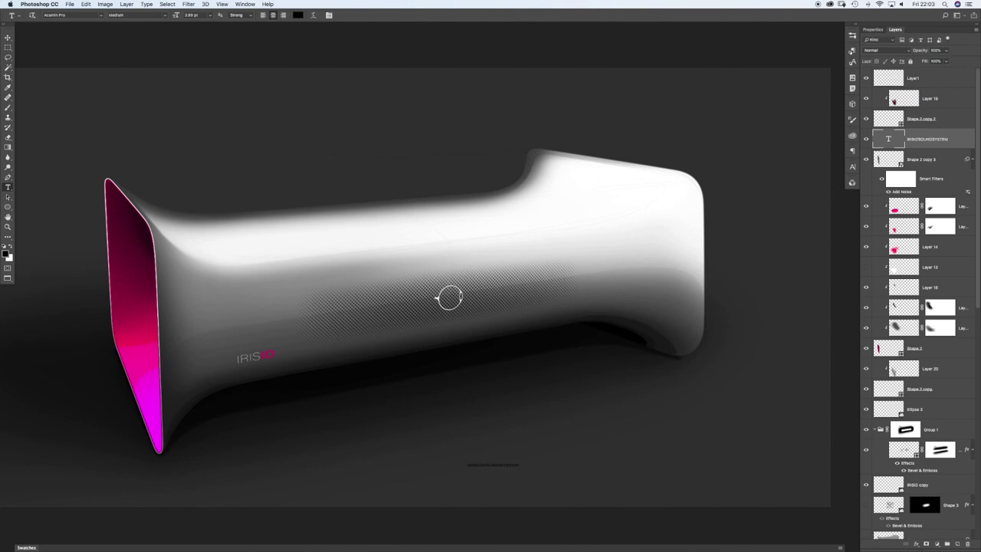
{"action": "key", "text": "ctrl+t"}
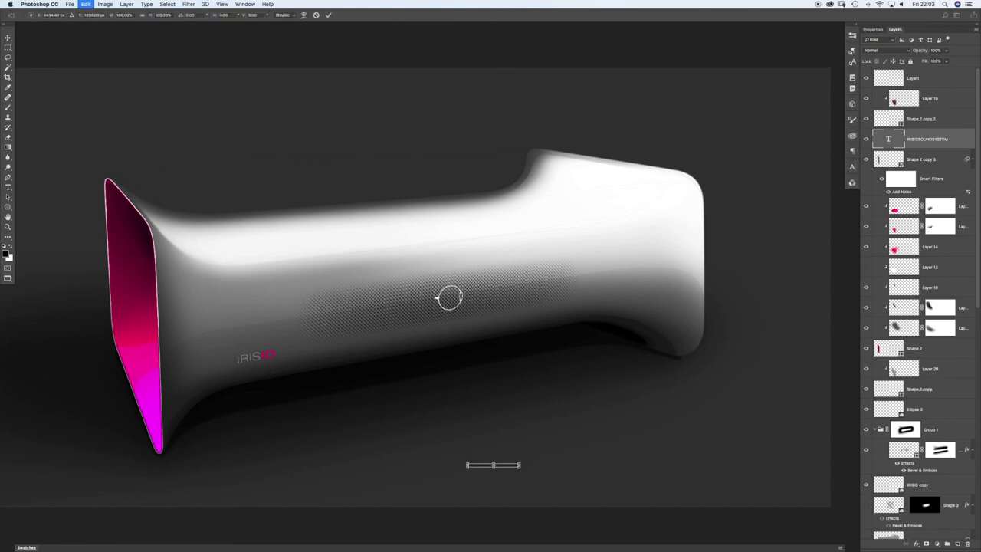